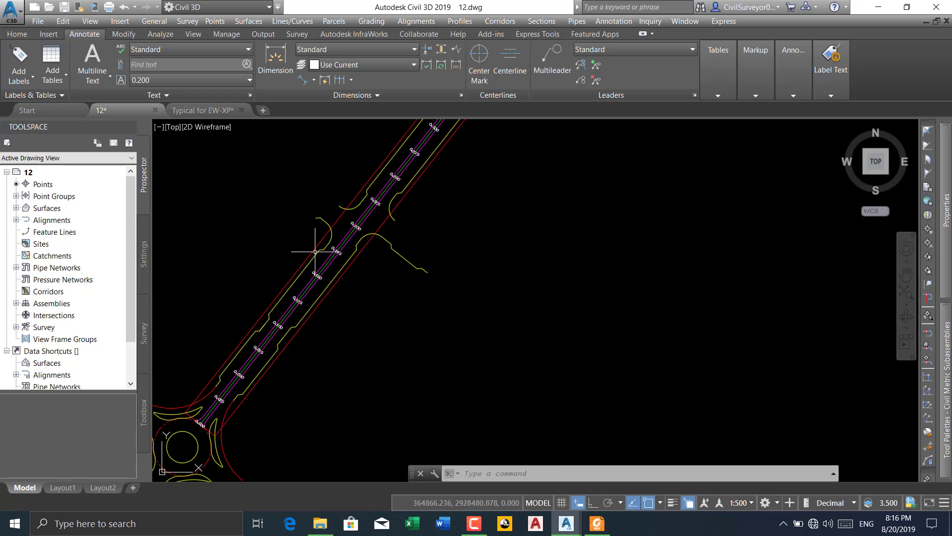
Erase the white vertical guide lines through the assembly's green shape and the outline pieces at their lower ends
scroll(377, 228, "down", 4)
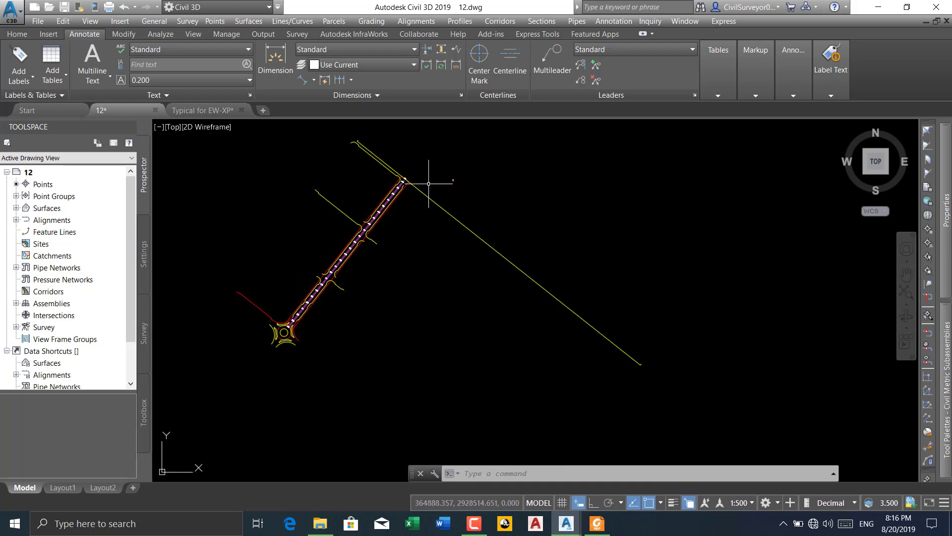
scroll(441, 182, "up", 3)
scroll(461, 194, "up", 5)
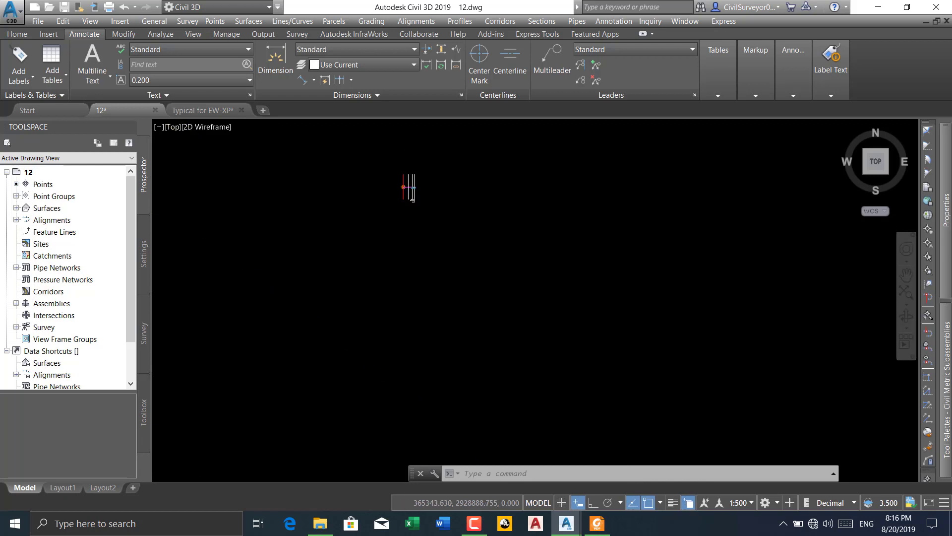
scroll(413, 199, "up", 5)
scroll(432, 213, "up", 1)
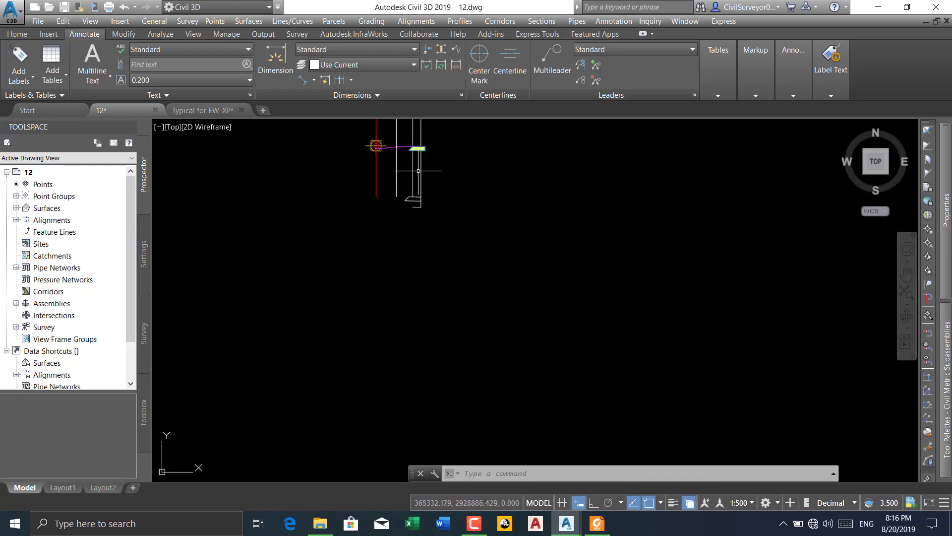
left_click(446, 170)
left_click(399, 206)
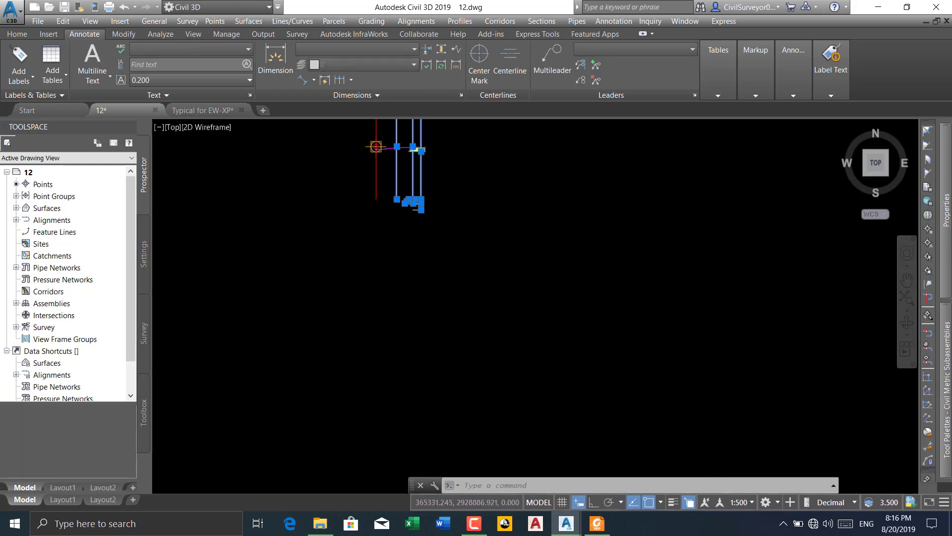
left_click(413, 180)
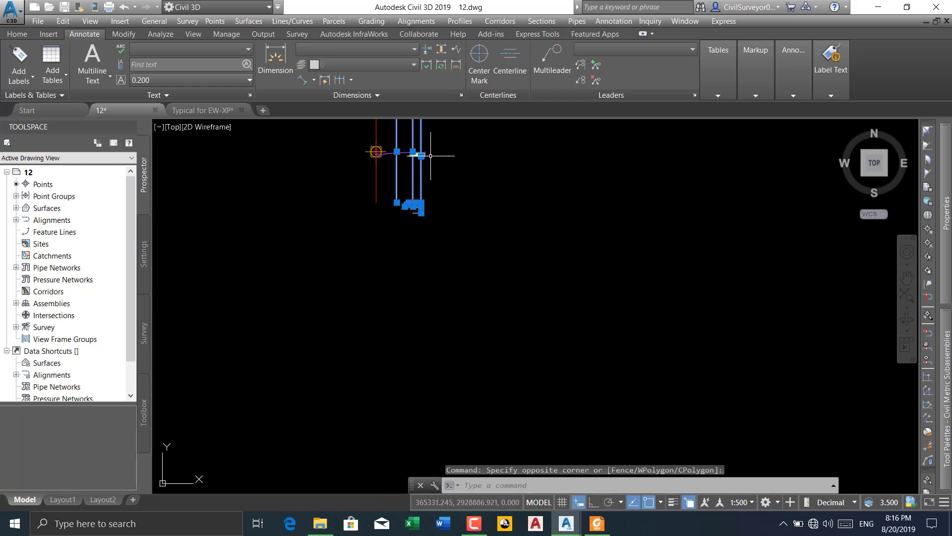
scroll(426, 164, "up", 4)
key("Delete")
scroll(426, 222, "down", 2)
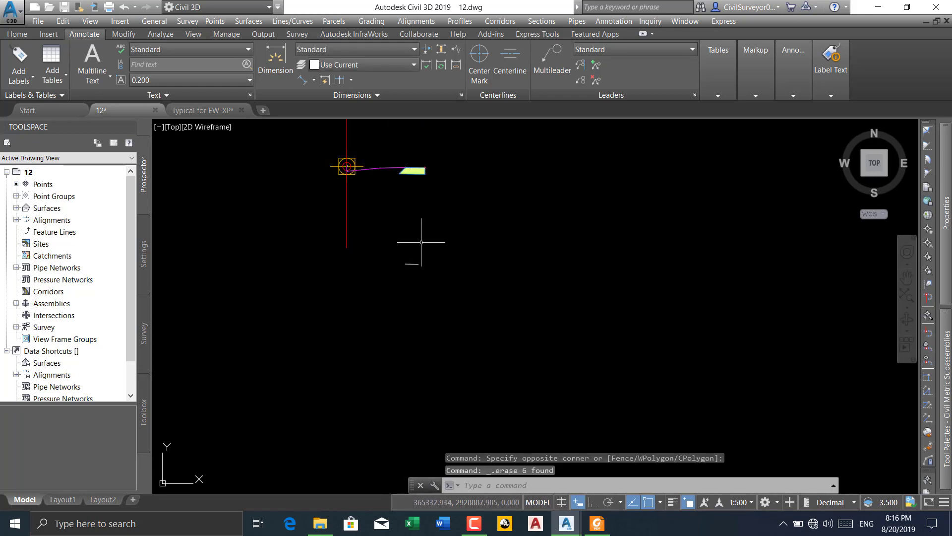
Erase the remaining short horizontal line below the assembly's green shape
left_click(433, 247)
left_click(373, 307)
key("Delete")
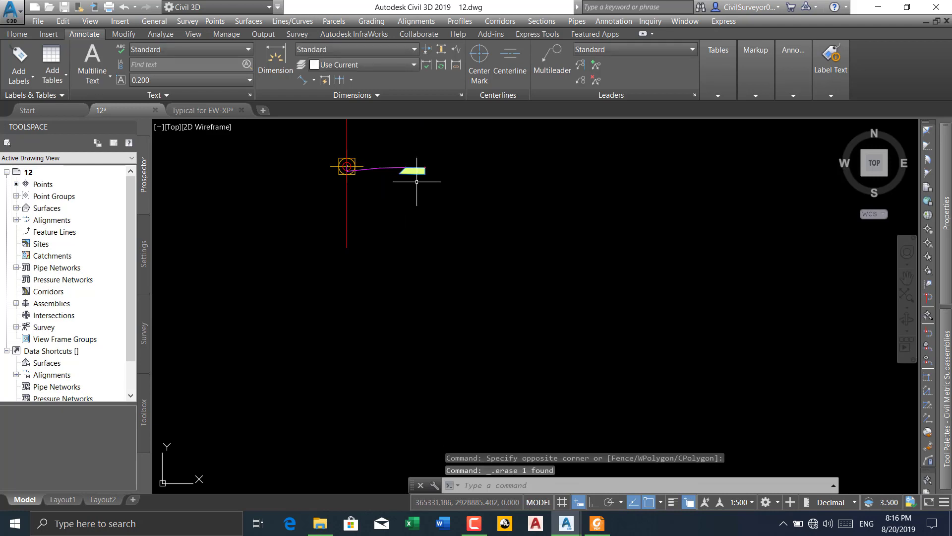
scroll(412, 166, "up", 6)
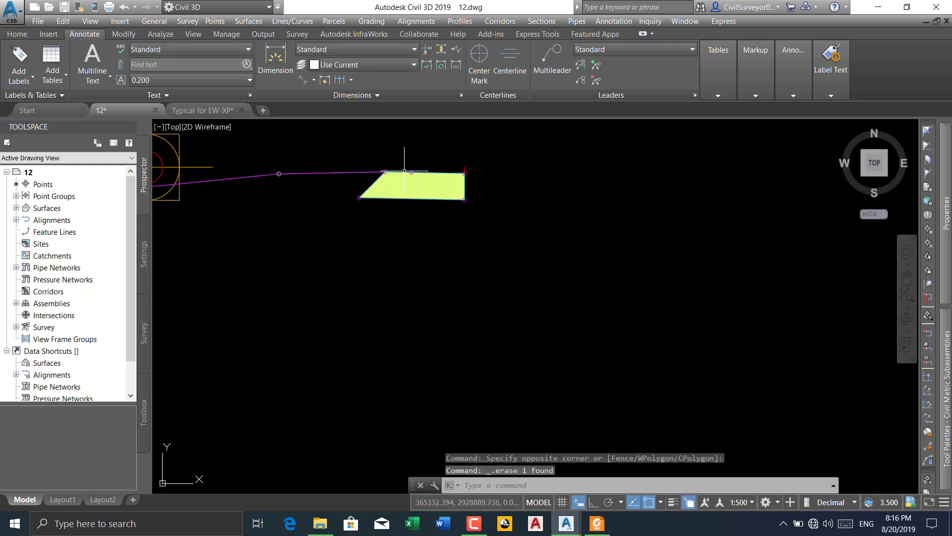
Bring up the Typical for EW-XP drawing and examine the SEC. (30m R.O.W) typical section around its centre line
left_click(202, 110)
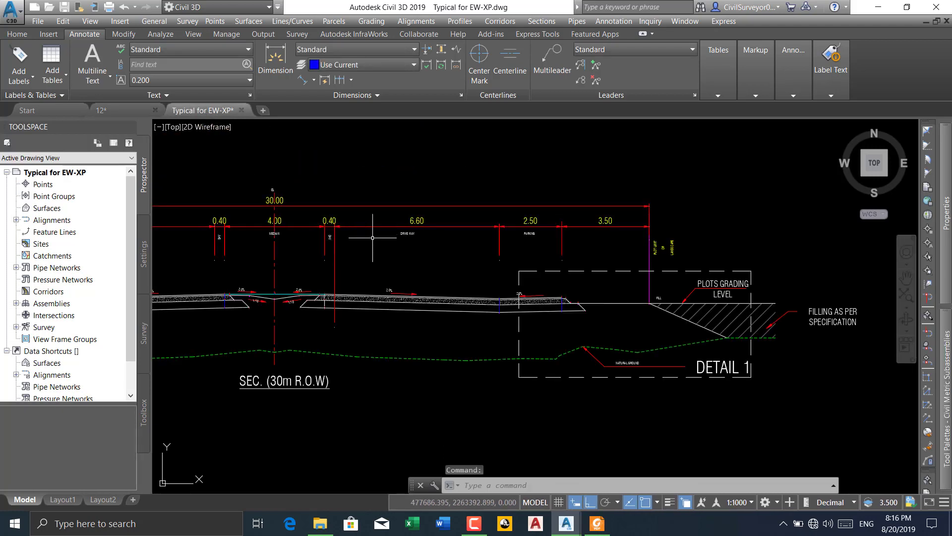
scroll(423, 251, "down", 5)
scroll(357, 262, "up", 5)
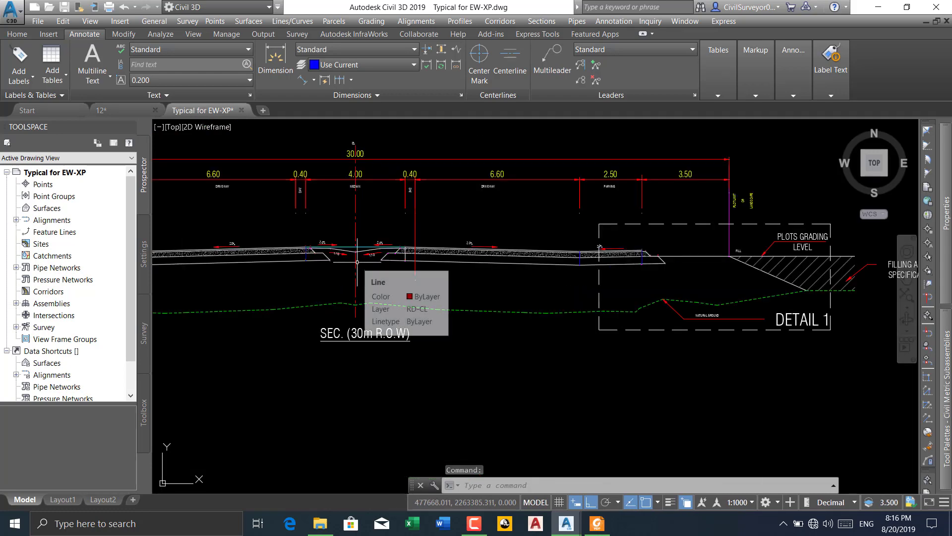
mouse_move(357, 256)
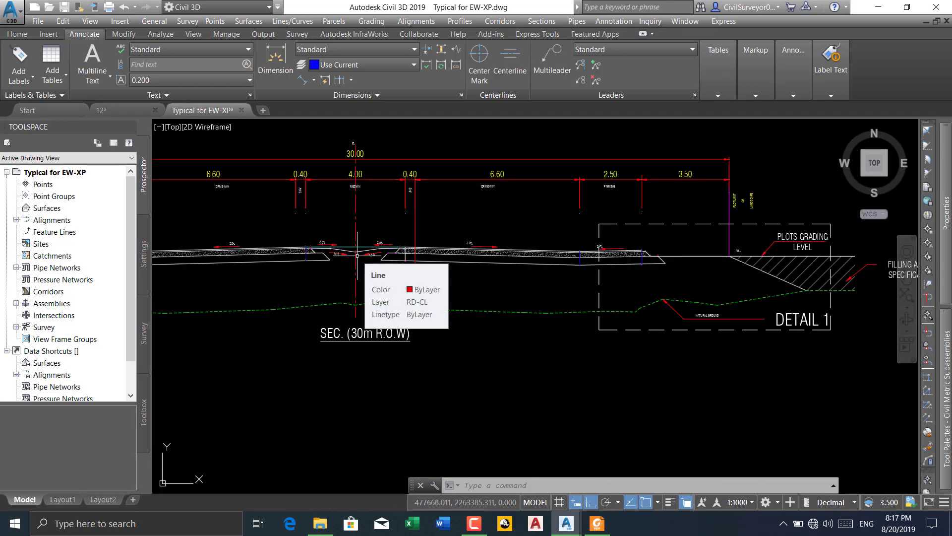
scroll(357, 256, "down", 6)
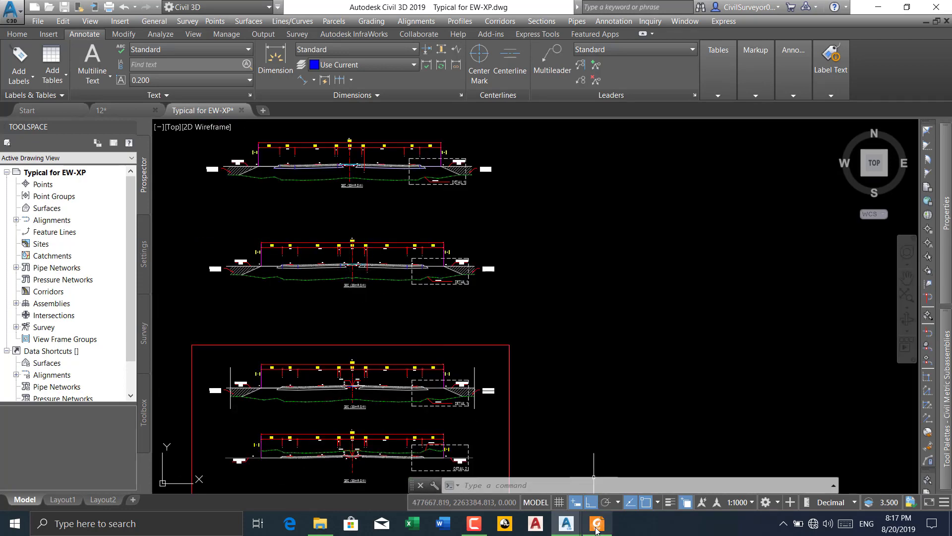
Switch to Foxit Reader and examine the 0+050.000 cross section and its road section points in Quantity Report.pdf, then return to Civil 3D
left_click(597, 529)
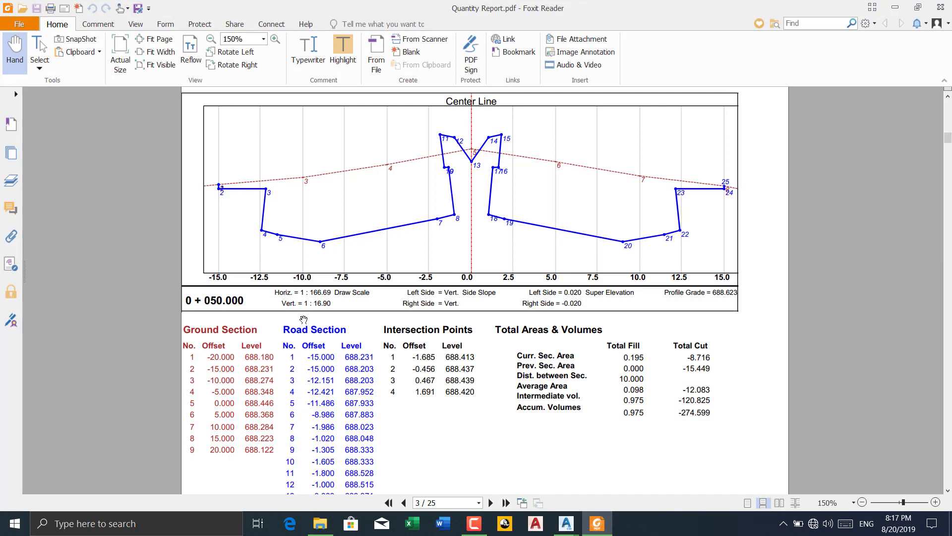
scroll(303, 320, "down", 3)
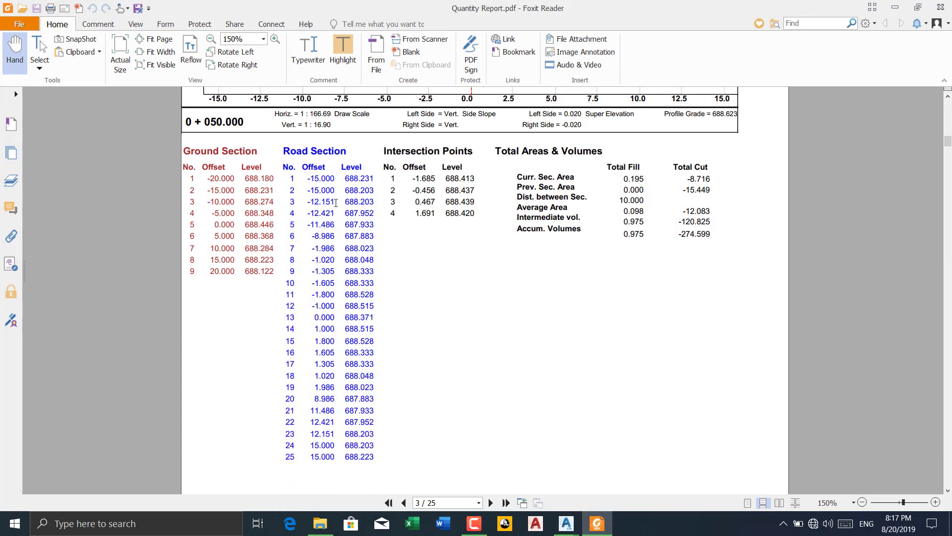
scroll(331, 341, "up", 1)
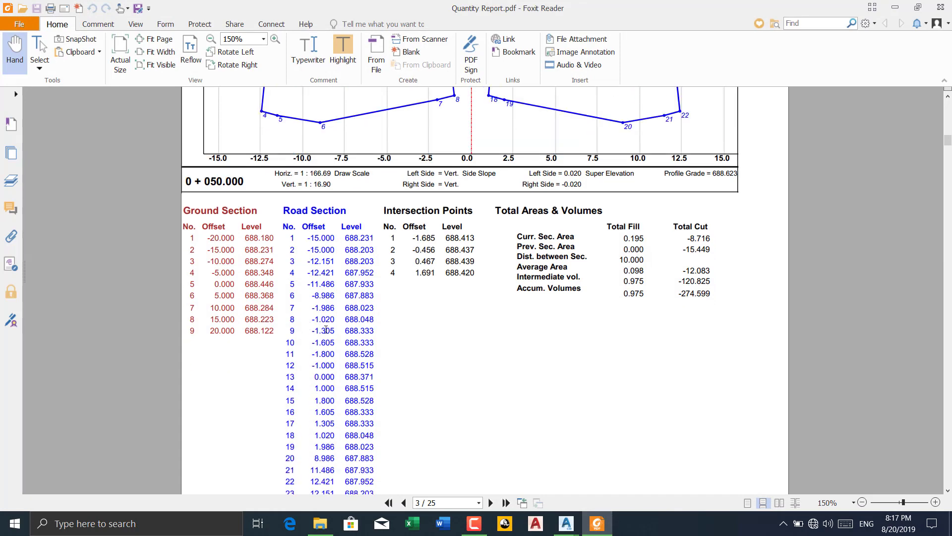
scroll(324, 322, "up", 2)
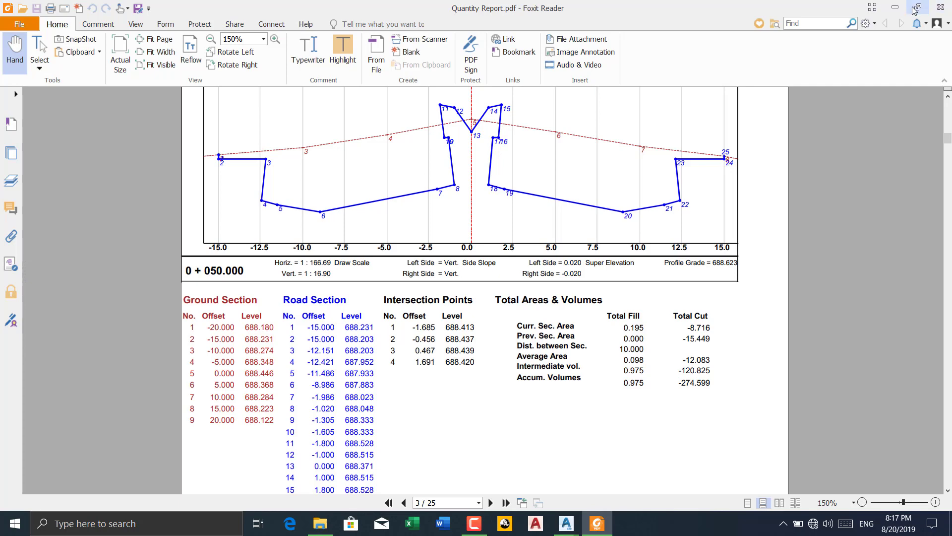
left_click(895, 7)
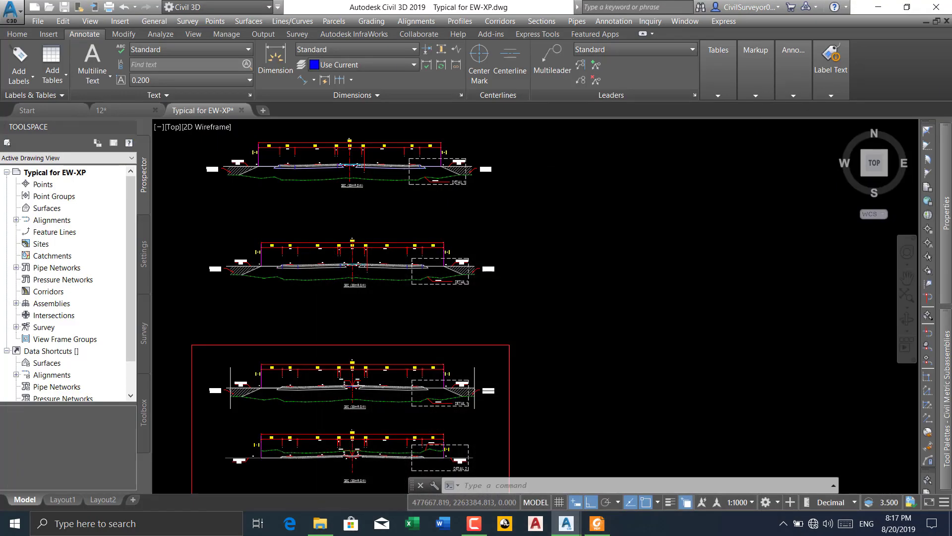
Examine the 30 m R.O.W typical sections, focusing on the median's slopes, numbered points and pavement layers
scroll(378, 250, "up", 5)
scroll(379, 250, "down", 3)
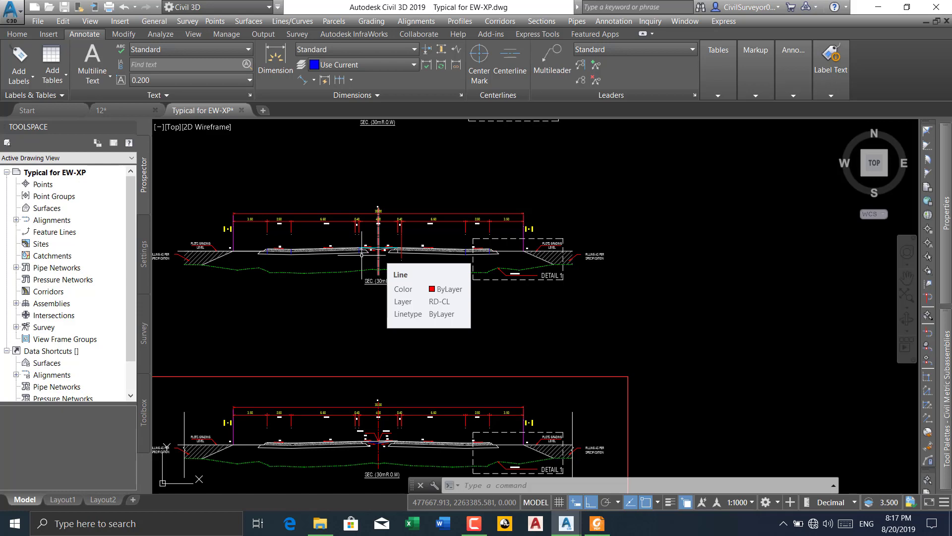
mouse_move(949, 353)
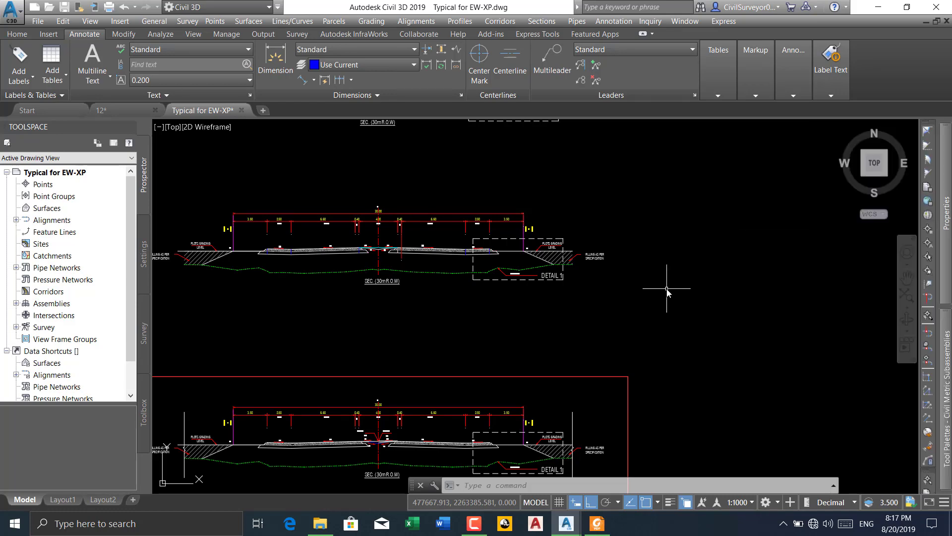
scroll(382, 248, "up", 6)
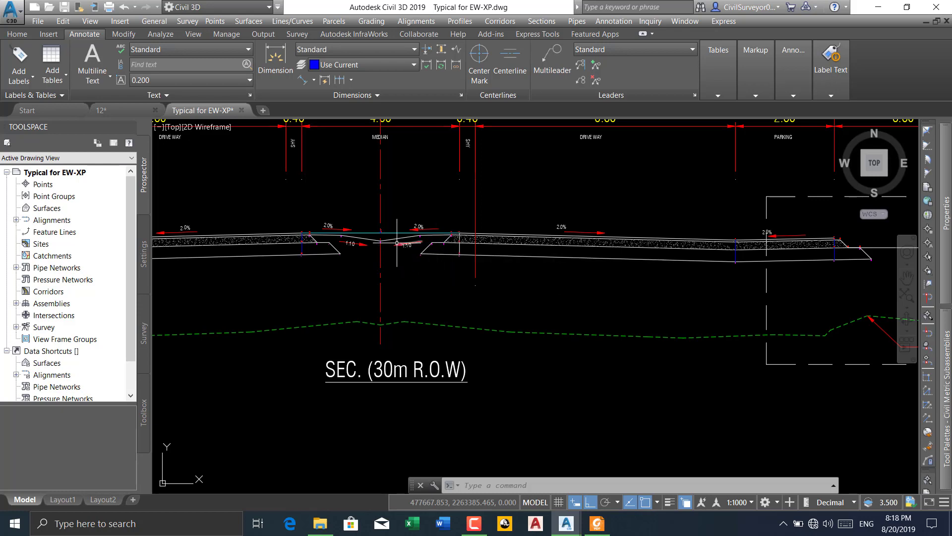
scroll(398, 245, "up", 2)
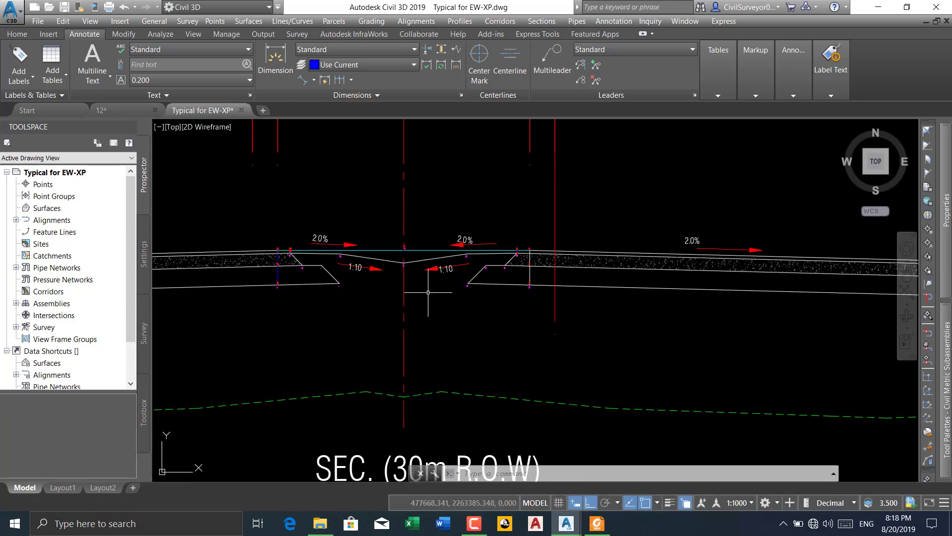
scroll(428, 292, "down", 5)
scroll(427, 263, "up", 4)
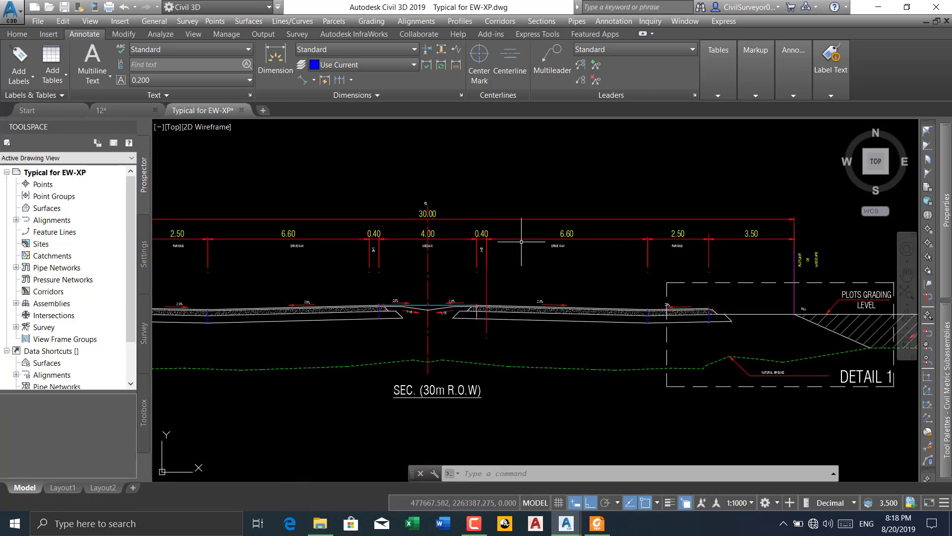
scroll(516, 247, "down", 1)
scroll(471, 279, "up", 4)
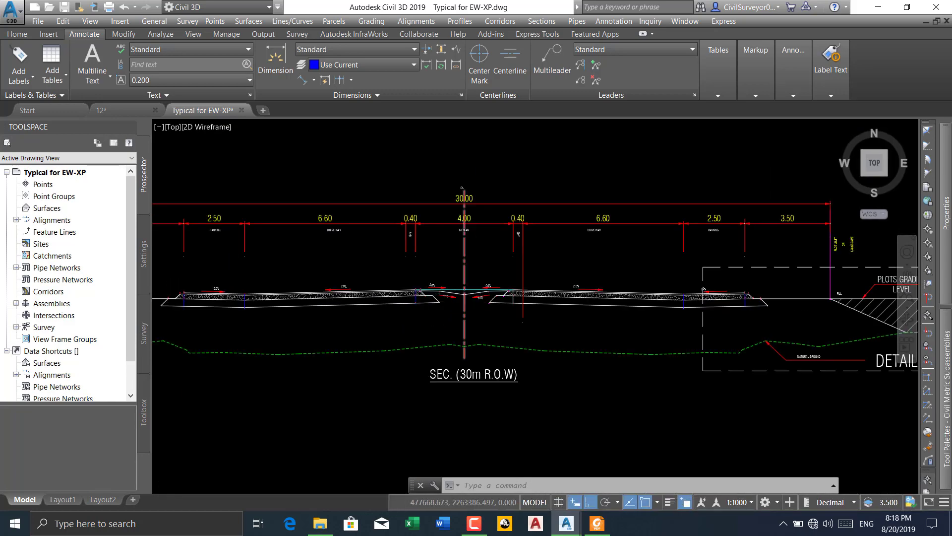
scroll(471, 261, "up", 4)
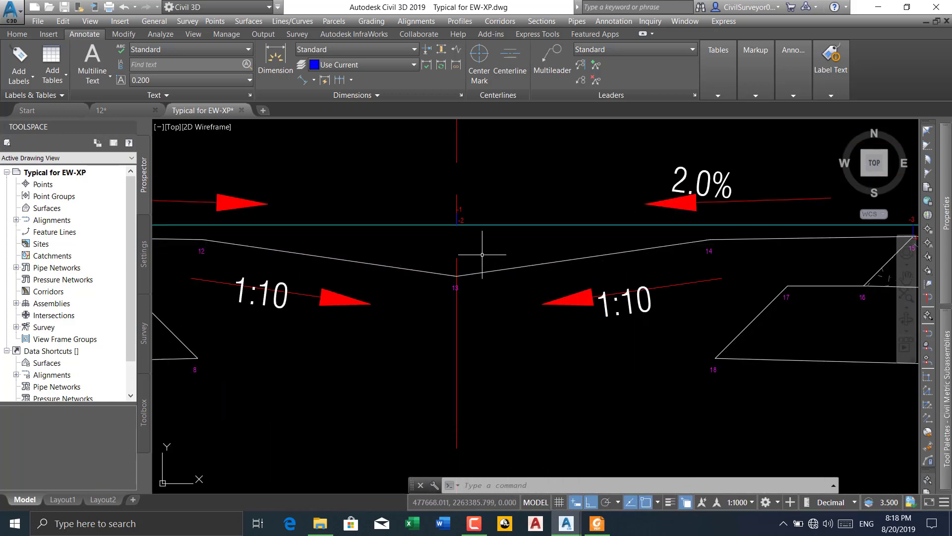
scroll(448, 360, "down", 8)
scroll(448, 359, "up", 6)
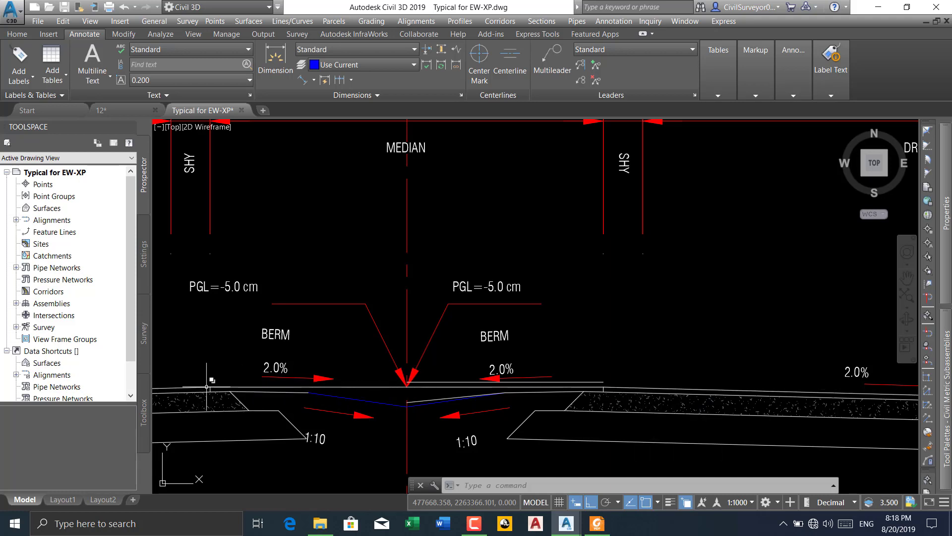
Set the colour of the two horizontal lines meeting at the median's centre line, beneath the PGL arrows, to Yellow
middle_click_drag(503, 386, 539, 350)
middle_click_drag(246, 415, 272, 416)
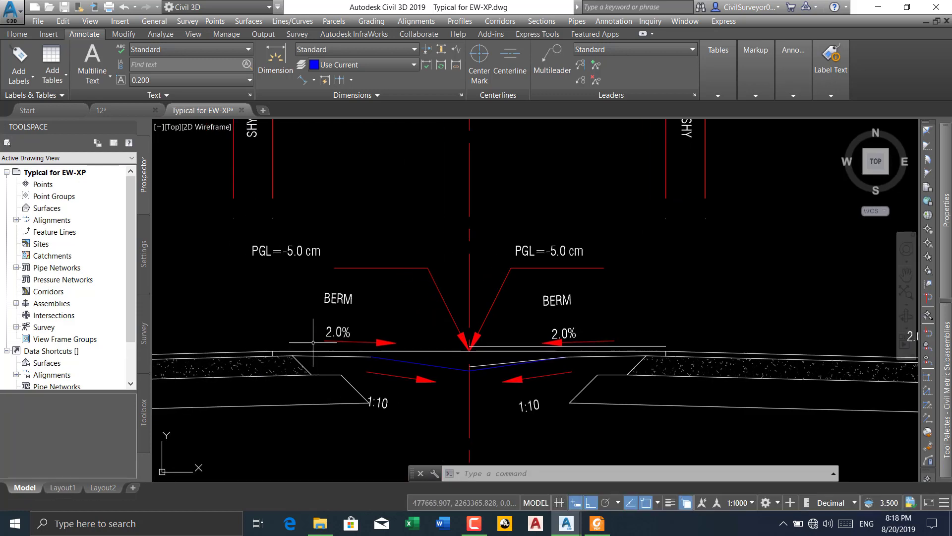
left_click(431, 351)
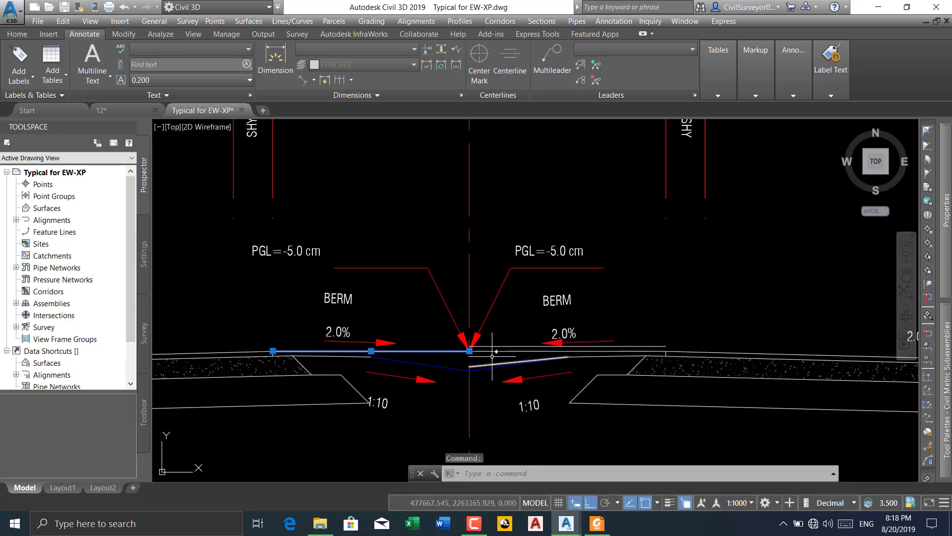
left_click(497, 351)
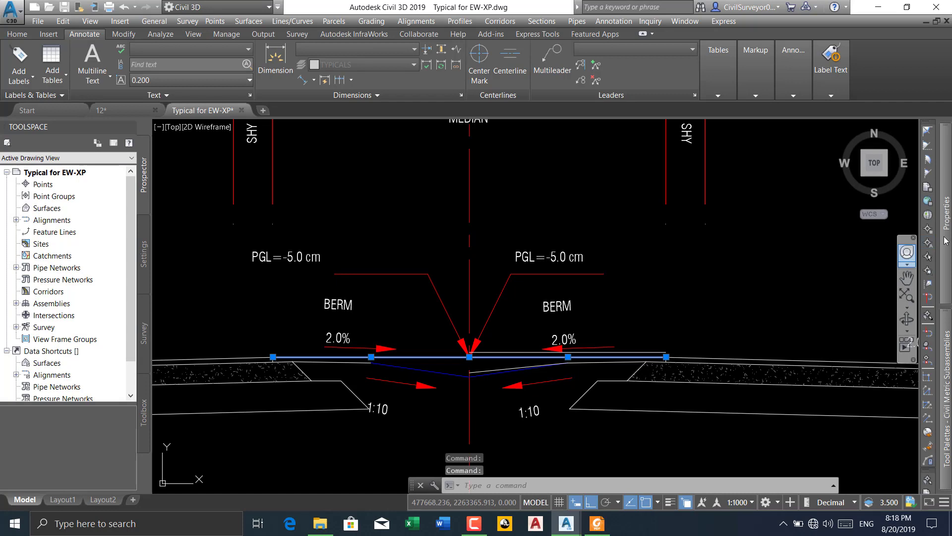
mouse_move(946, 240)
left_click(861, 165)
left_click(862, 165)
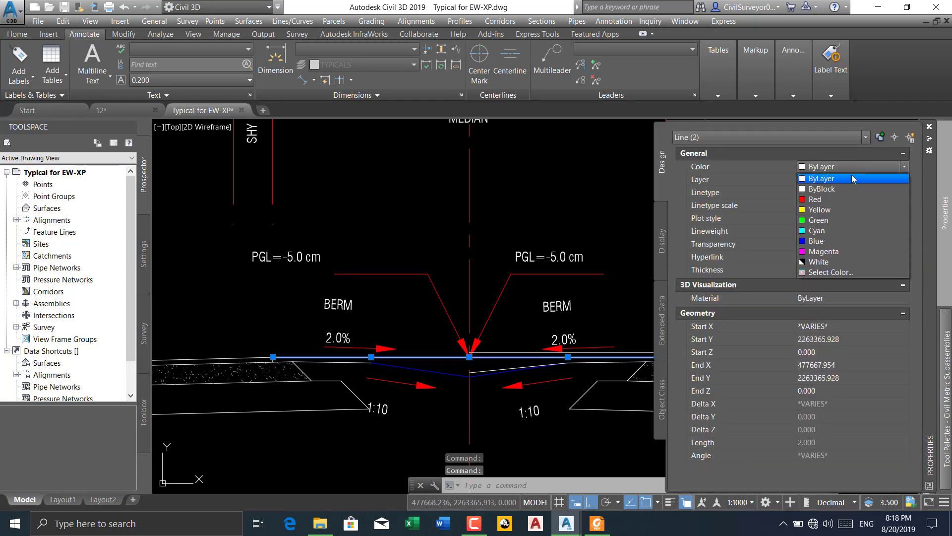
left_click(816, 210)
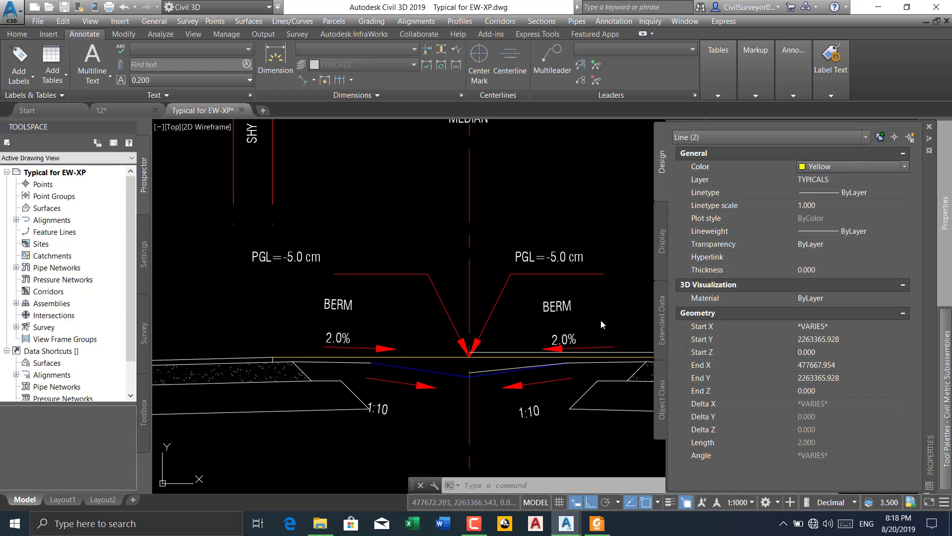
scroll(471, 354, "up", 2)
key("Escape")
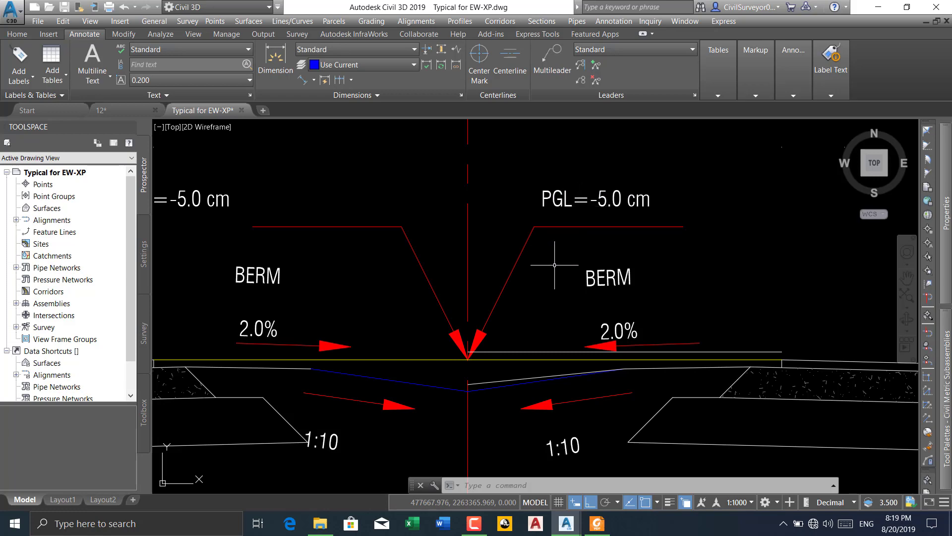
Examine the full 30 m R.O.W section and the collector road details for the cases of fill and cut
scroll(543, 268, "down", 4)
middle_click_drag(564, 330, 509, 310)
scroll(507, 306, "down", 2)
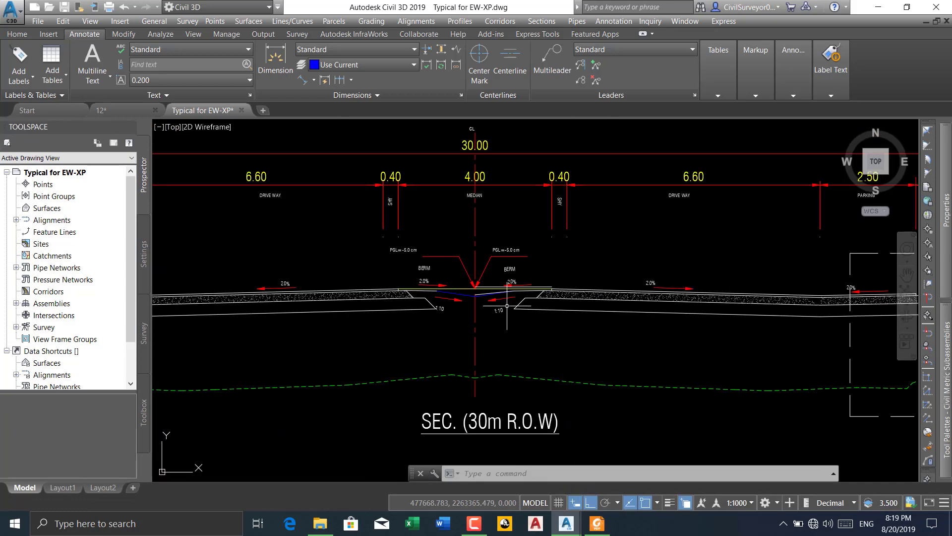
scroll(519, 298, "down", 2)
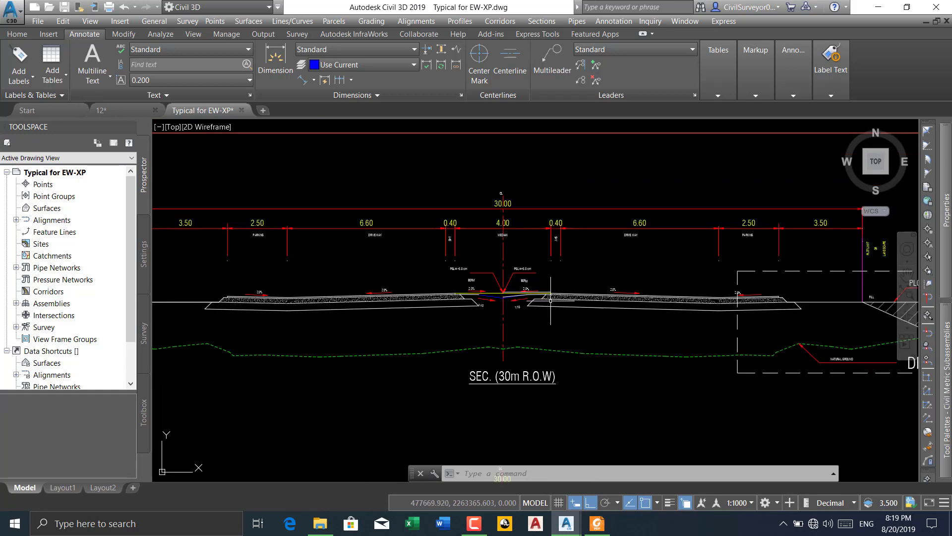
scroll(598, 298, "up", 4)
scroll(598, 298, "up", 1)
scroll(599, 298, "down", 6)
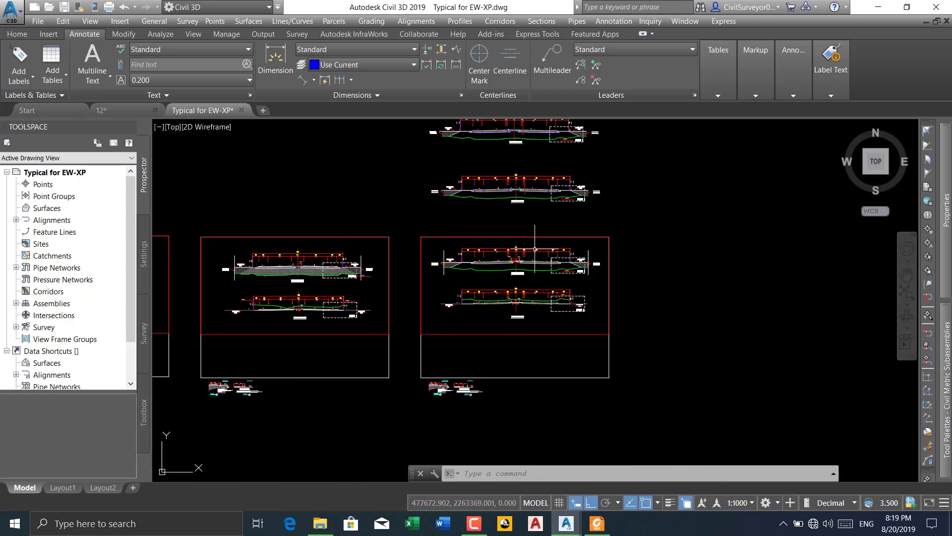
scroll(442, 403, "up", 3)
scroll(449, 376, "up", 5)
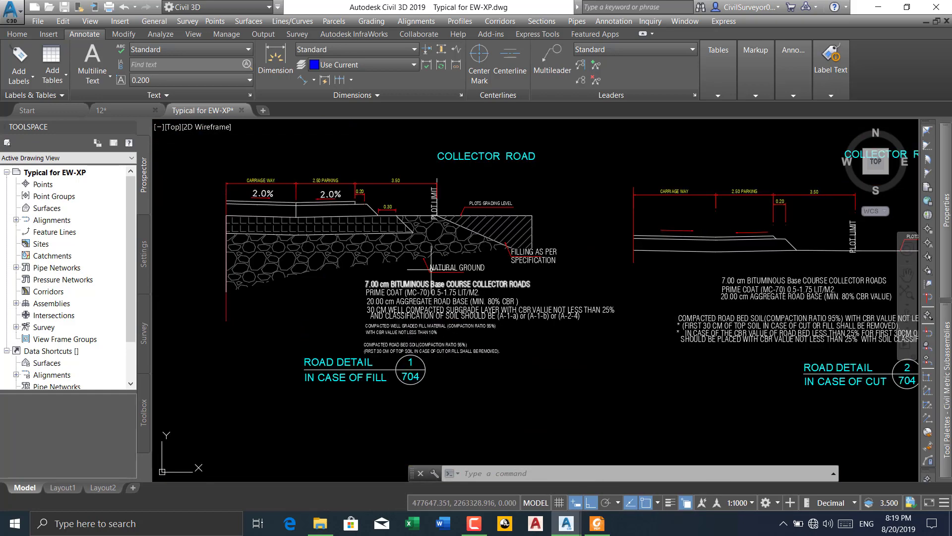
Examine the collector road detail in case of fill, including its pavement layer notes, slopes and widths
scroll(432, 249, "down", 4)
scroll(433, 249, "down", 2)
scroll(472, 241, "down", 5)
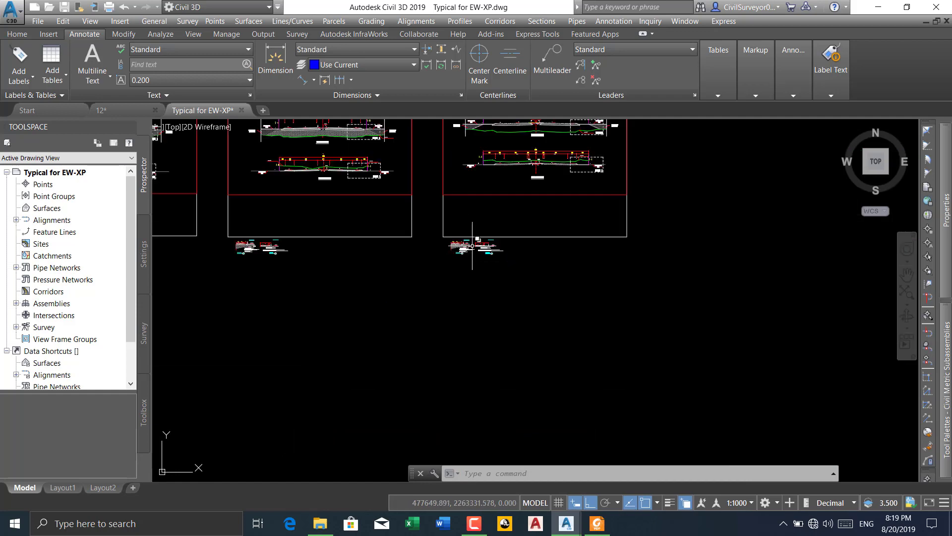
middle_click_drag(473, 241, 505, 272)
scroll(606, 270, "up", 5)
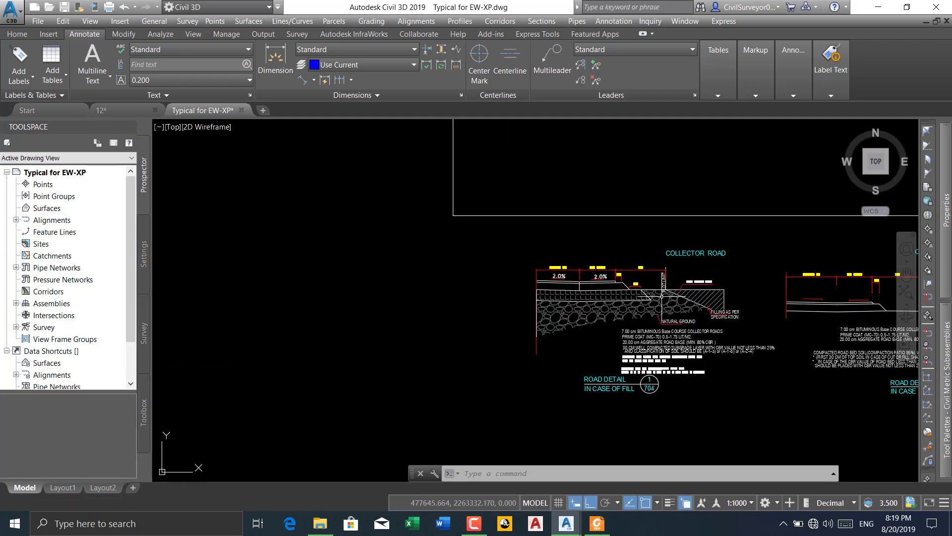
scroll(606, 270, "up", 2)
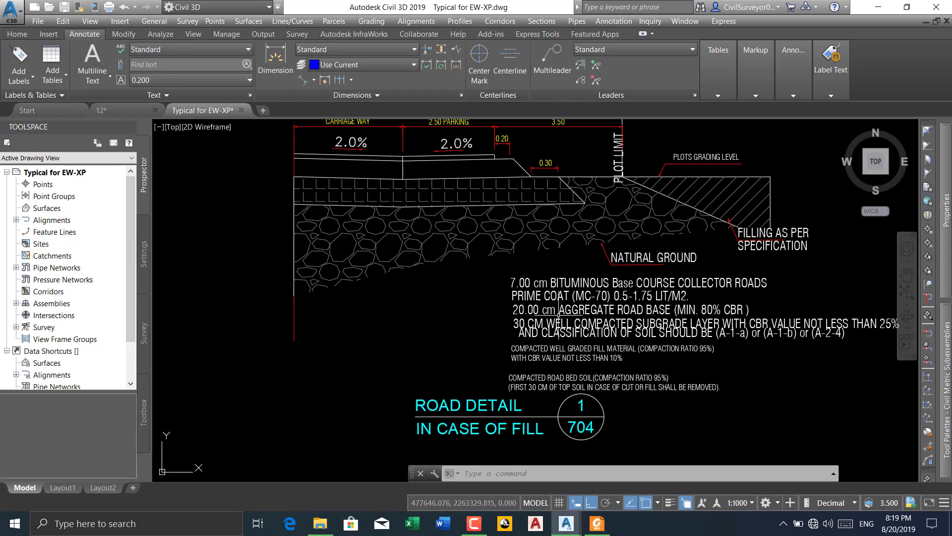
scroll(535, 328, "up", 2)
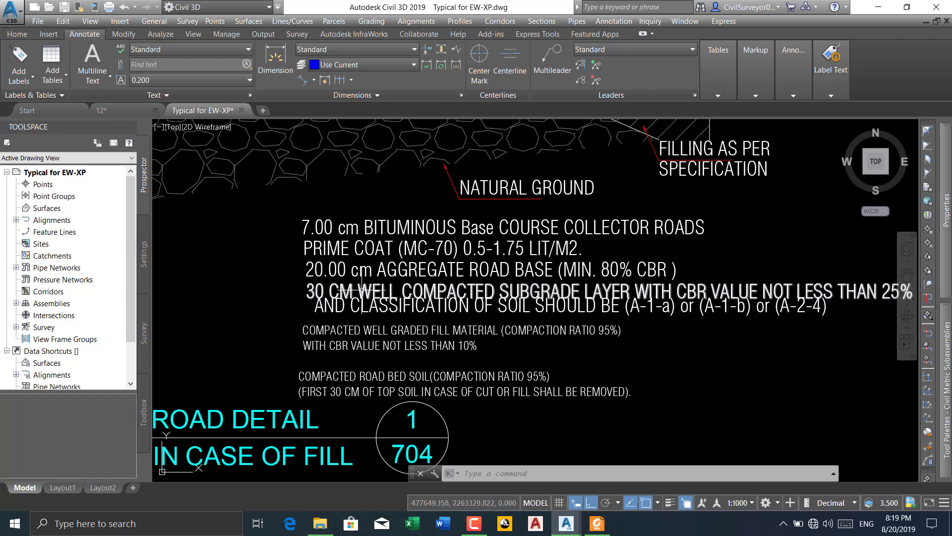
scroll(481, 292, "up", 1)
scroll(526, 275, "down", 10)
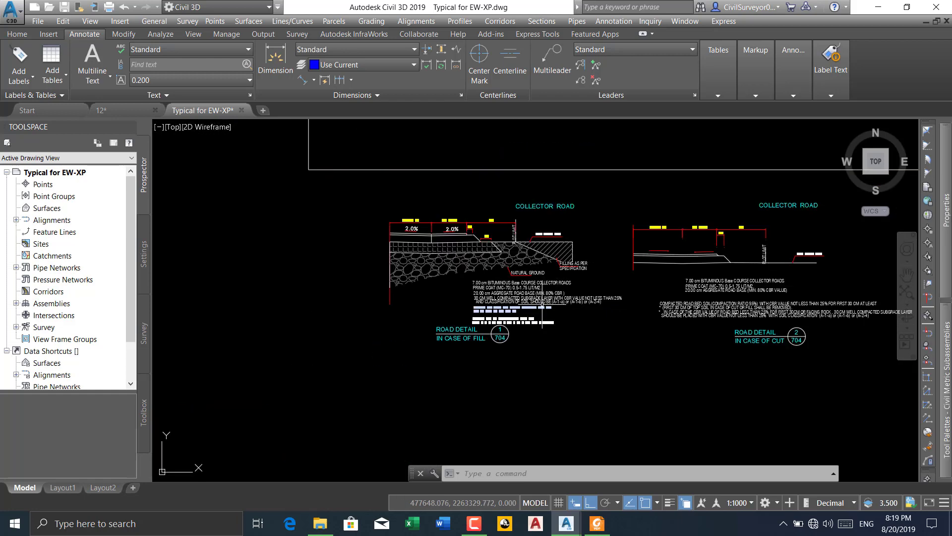
scroll(526, 275, "up", 8)
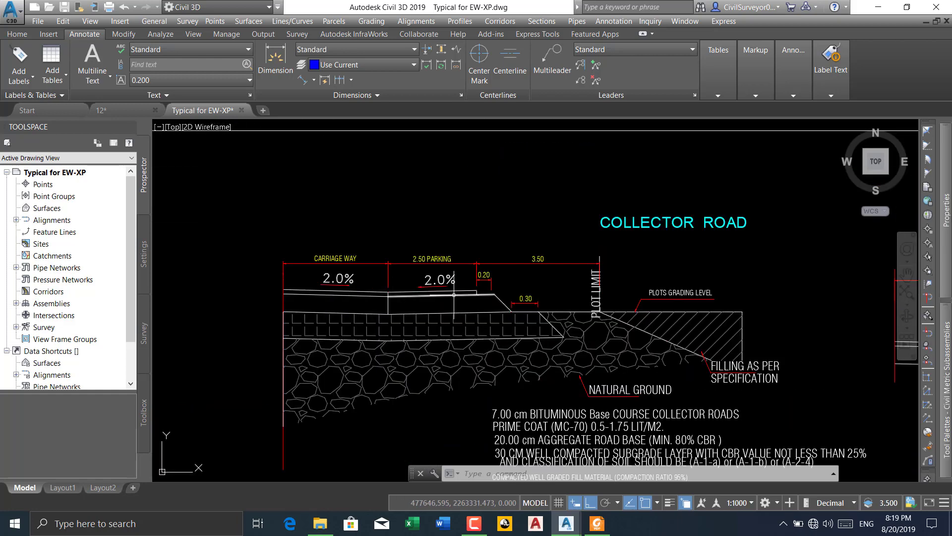
scroll(454, 294, "down", 8)
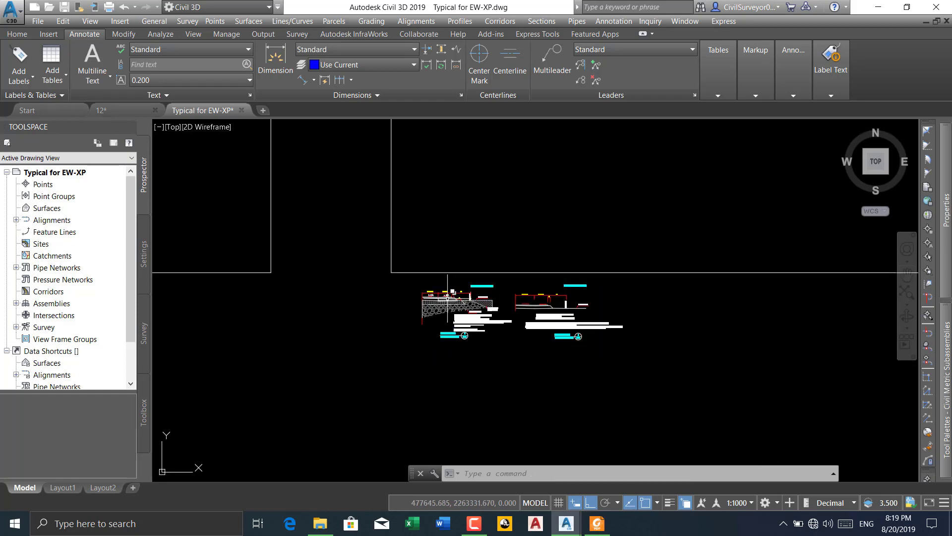
Examine the 30 m R.O.W typical sections and the median's berm slopes and PGL arrows in the framed fill section
scroll(477, 279, "down", 8)
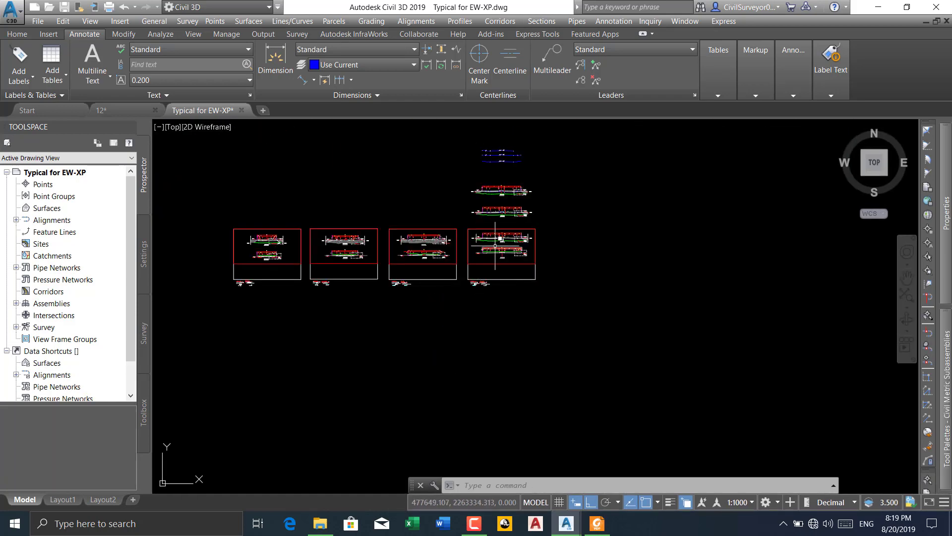
scroll(418, 237, "up", 4)
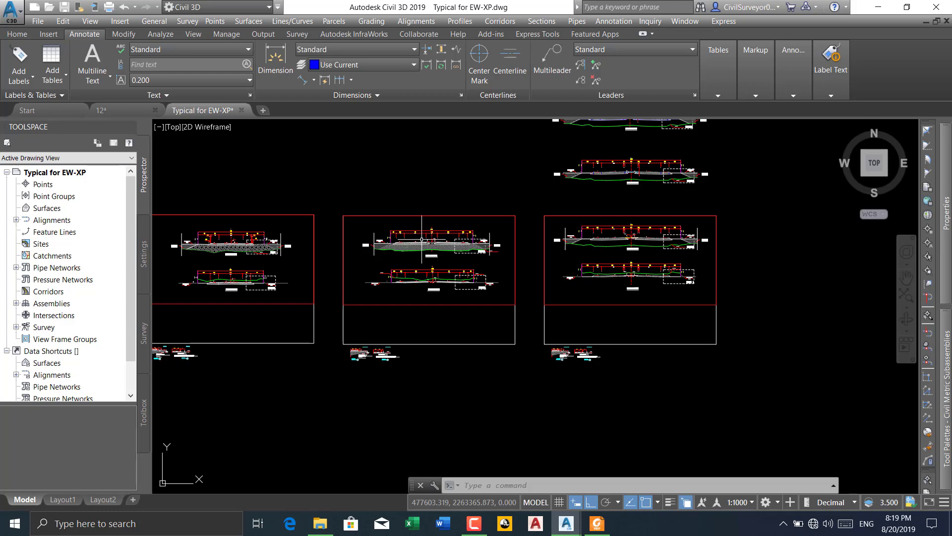
scroll(431, 243, "down", 2)
scroll(518, 258, "up", 6)
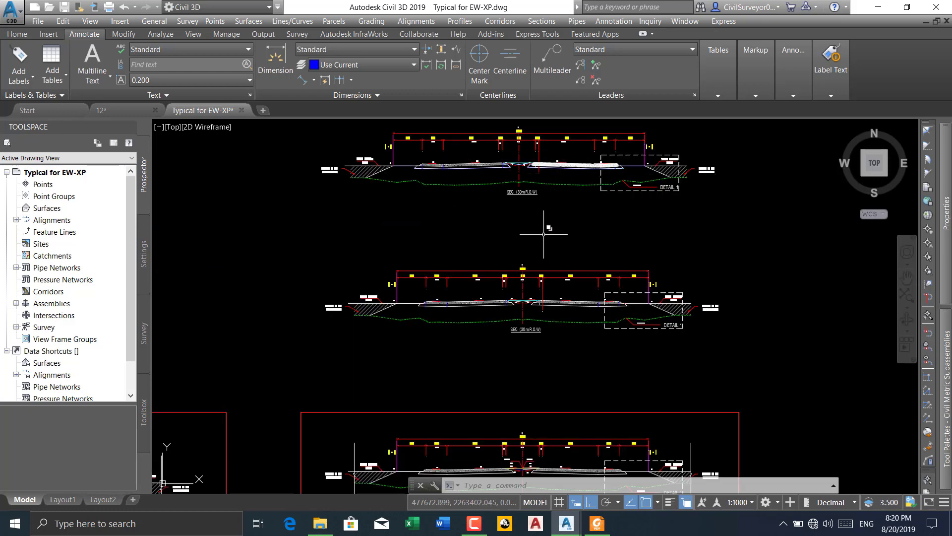
scroll(524, 327, "down", 5)
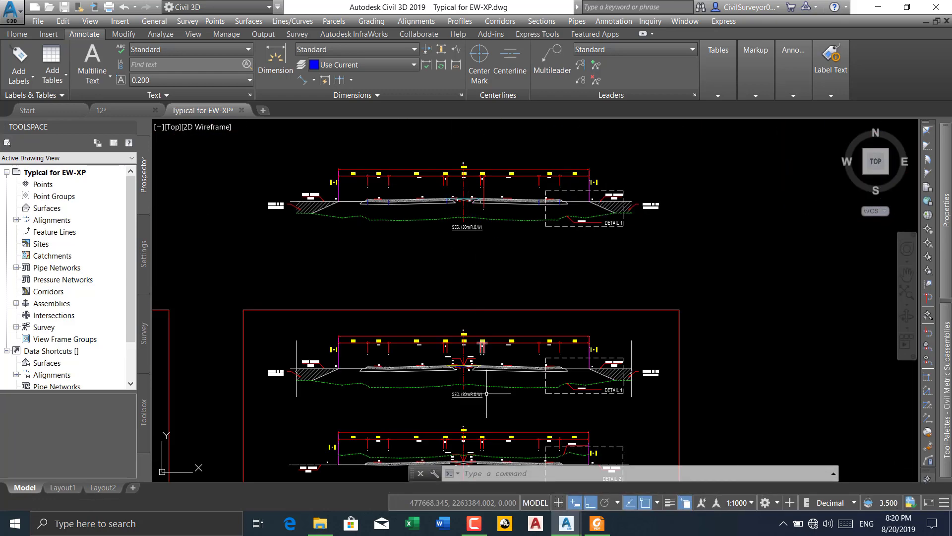
scroll(459, 310, "up", 7)
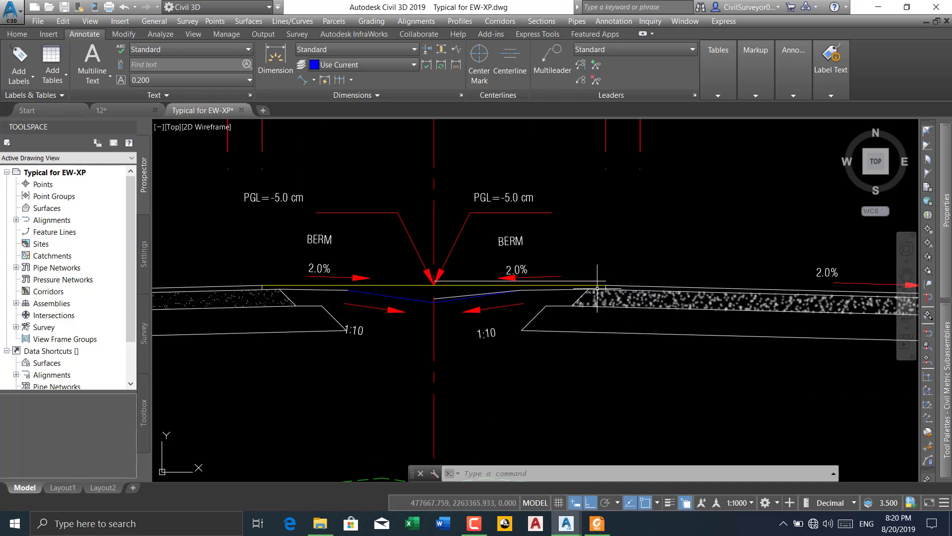
scroll(433, 285, "up", 5)
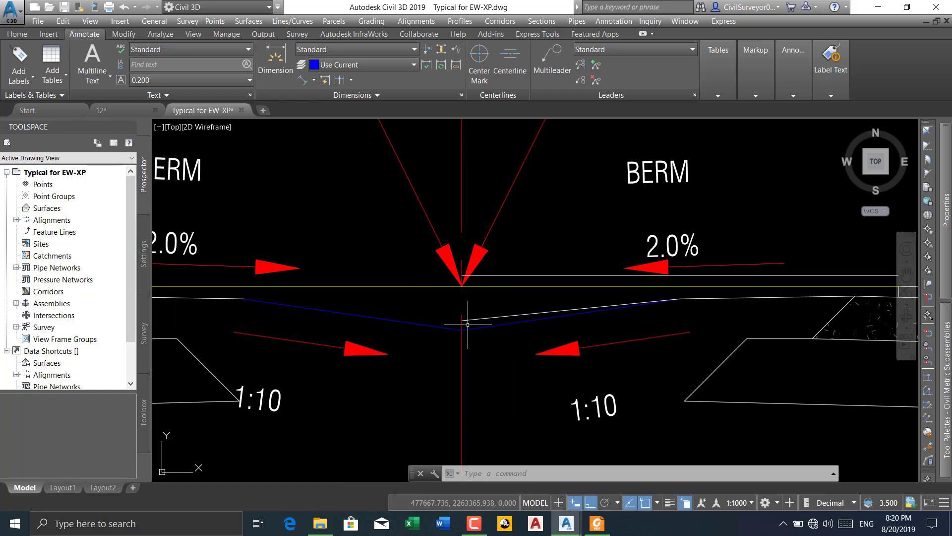
scroll(418, 398, "down", 10)
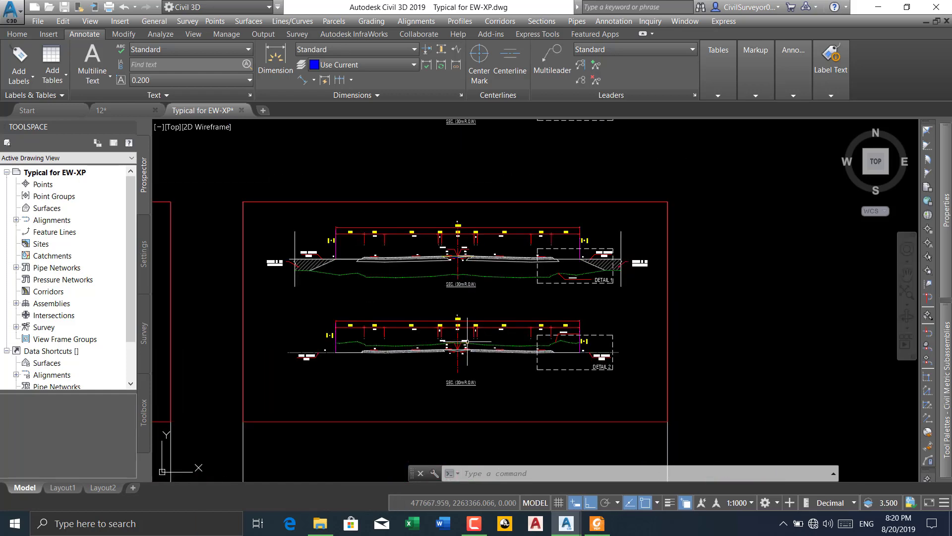
Add an aligned dimension at the median's centre line in the 30 m R.O.W cut section, from the PGL arrow tip to the low point
scroll(418, 399, "up", 10)
middle_click_drag(418, 398, 431, 308)
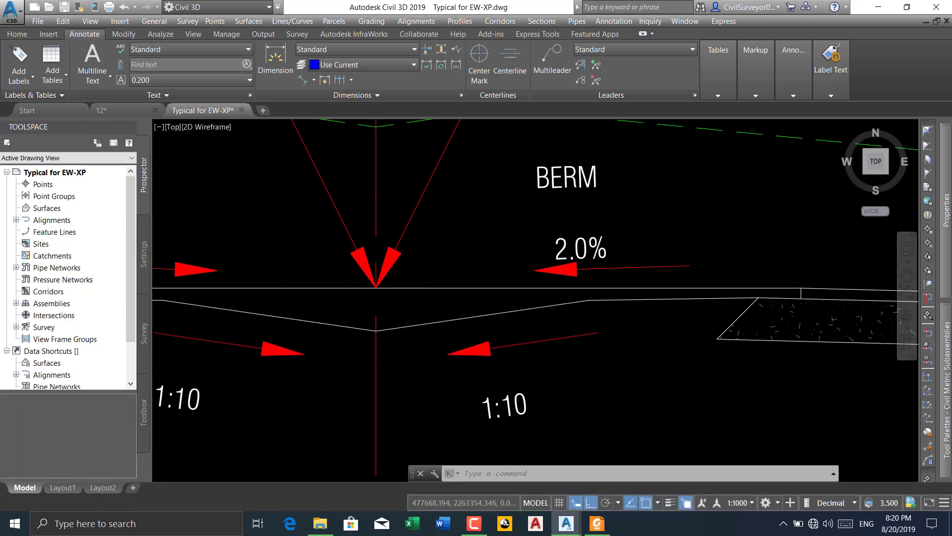
scroll(433, 308, "down", 4)
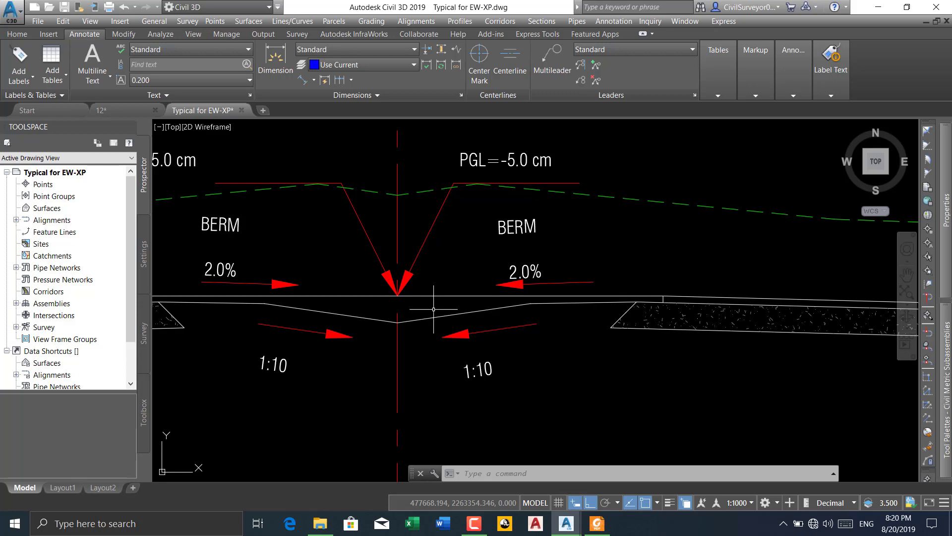
left_click(303, 80)
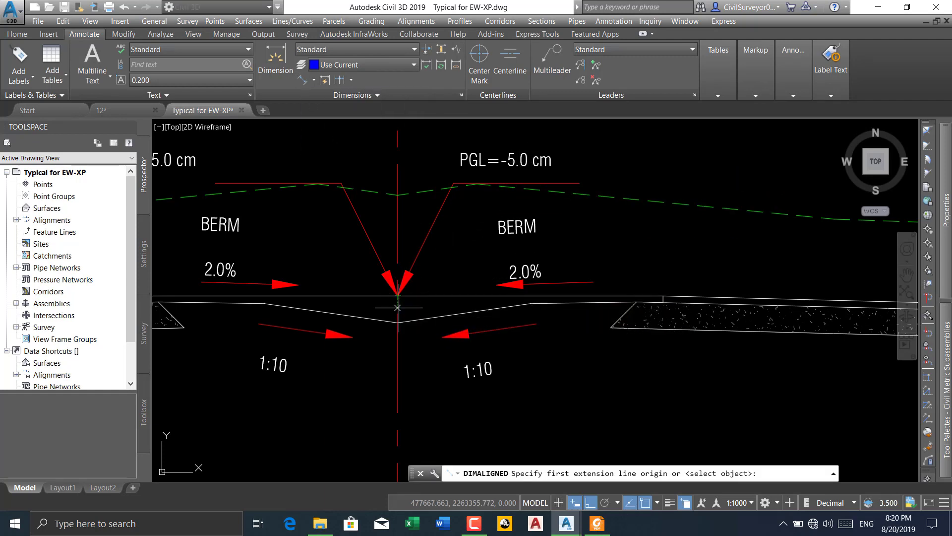
scroll(399, 296, "up", 5)
left_click(394, 269)
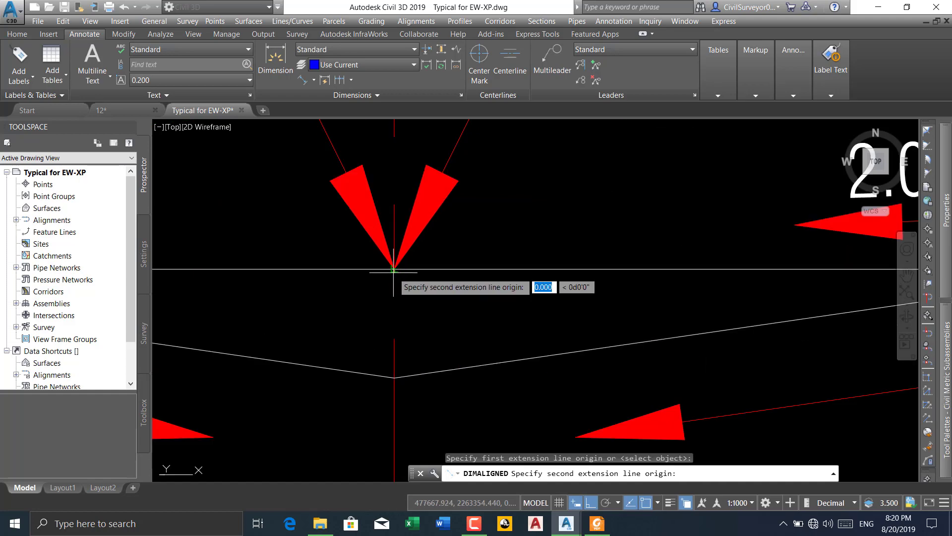
left_click(394, 378)
scroll(393, 377, "down", 5)
scroll(370, 357, "up", 4)
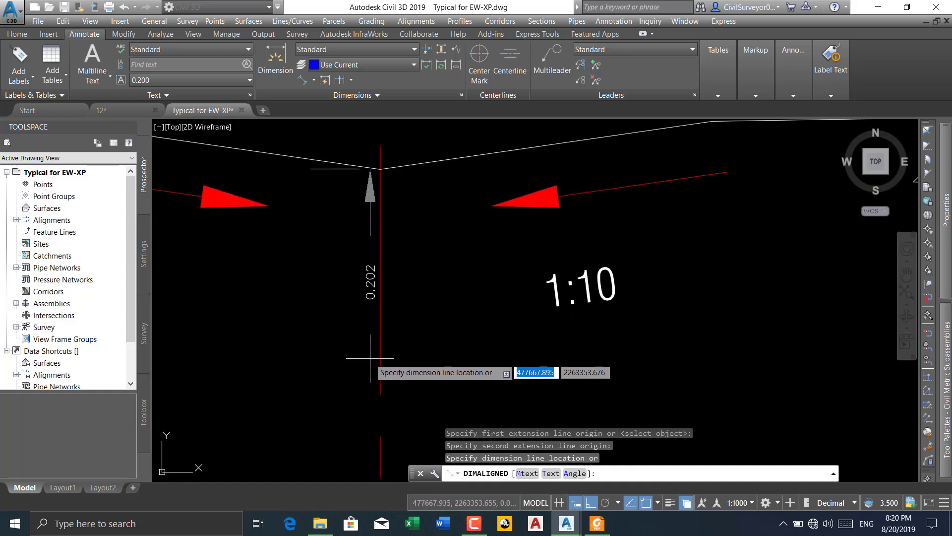
left_click(340, 323)
scroll(350, 335, "down", 3)
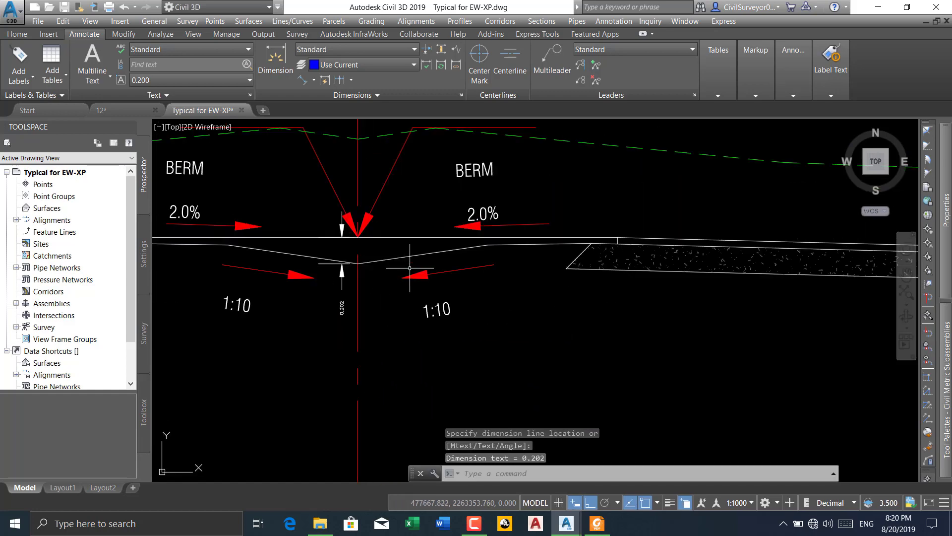
Compare the median in the upper 30 m R.O.W sections with the framed fill section, examining its berm, 1:10 slopes and pavement edges
scroll(410, 268, "down", 6)
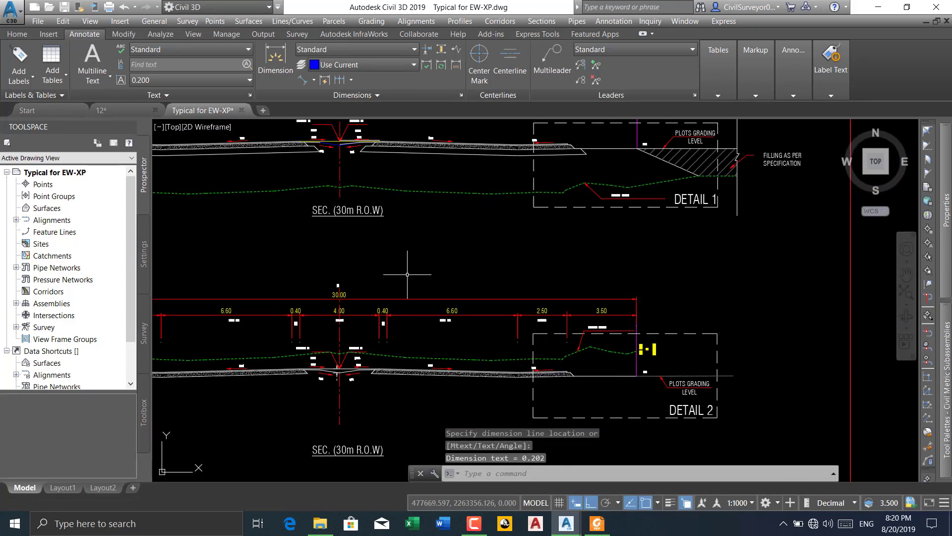
scroll(407, 274, "down", 5)
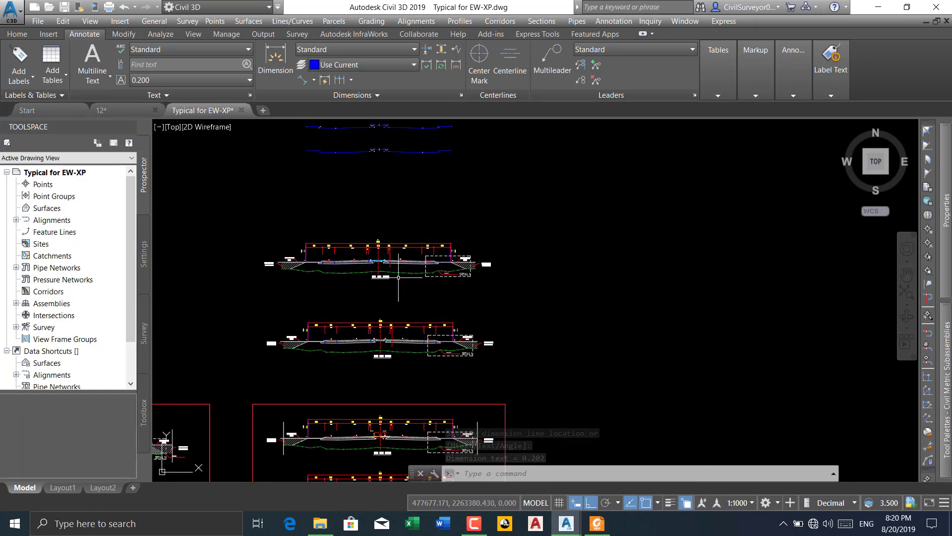
scroll(398, 277, "up", 9)
scroll(367, 197, "down", 3)
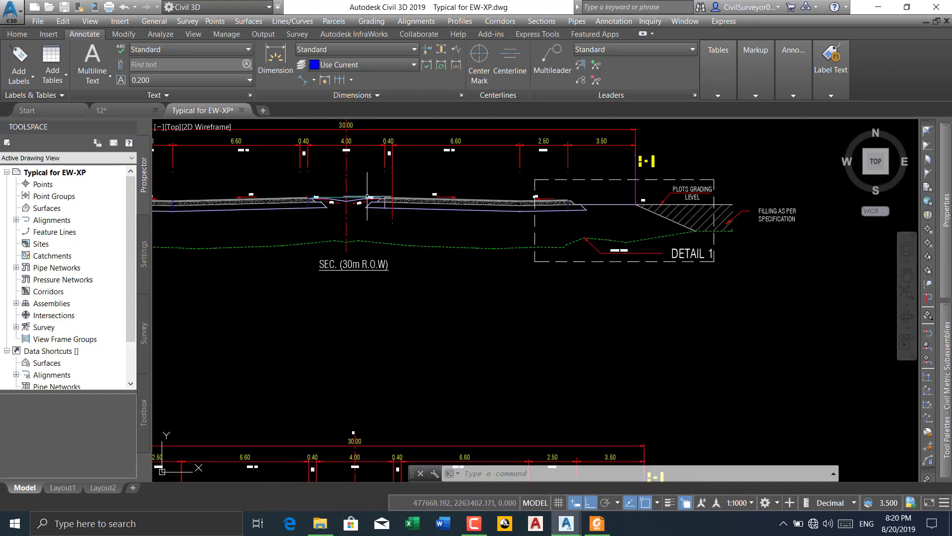
scroll(367, 196, "down", 3)
scroll(374, 365, "up", 8)
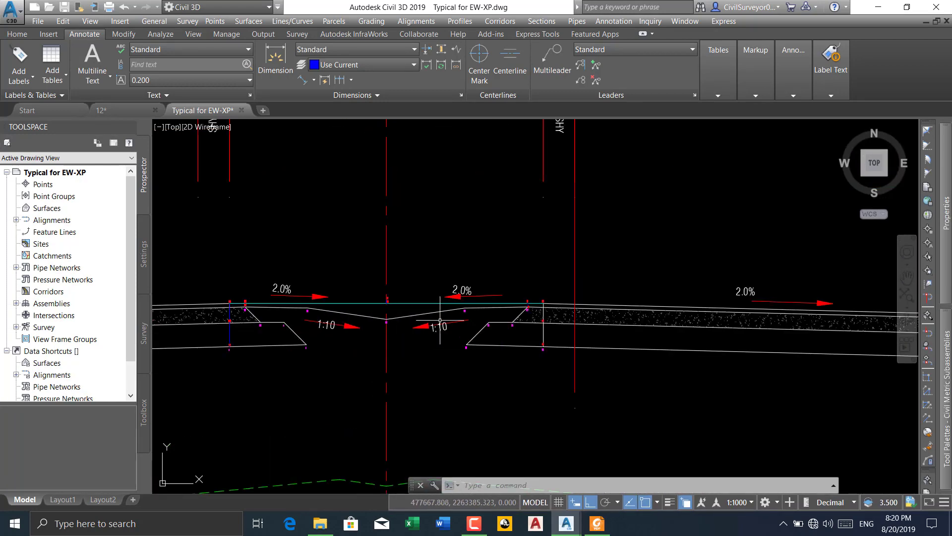
scroll(440, 321, "up", 3)
scroll(456, 320, "down", 7)
middle_click_drag(444, 253, 422, 214)
scroll(416, 408, "up", 11)
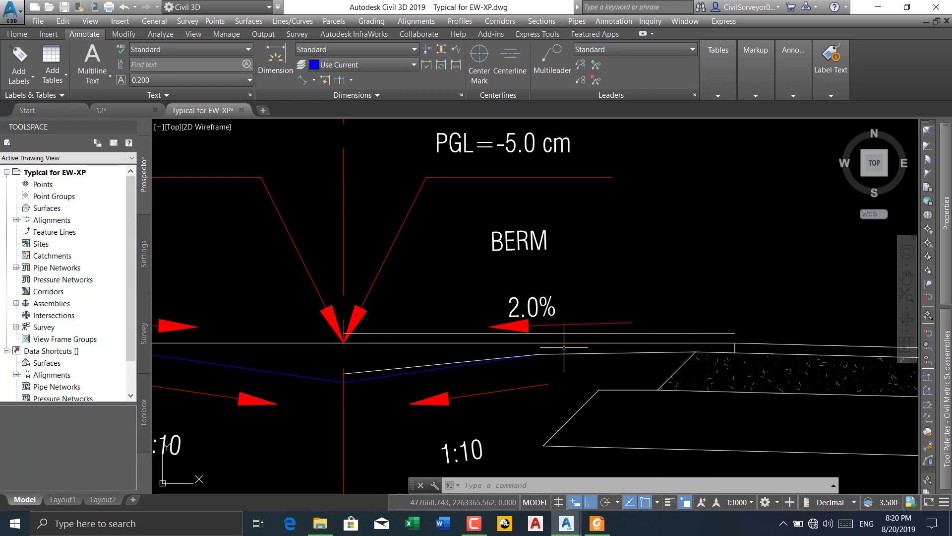
scroll(412, 317, "down", 6)
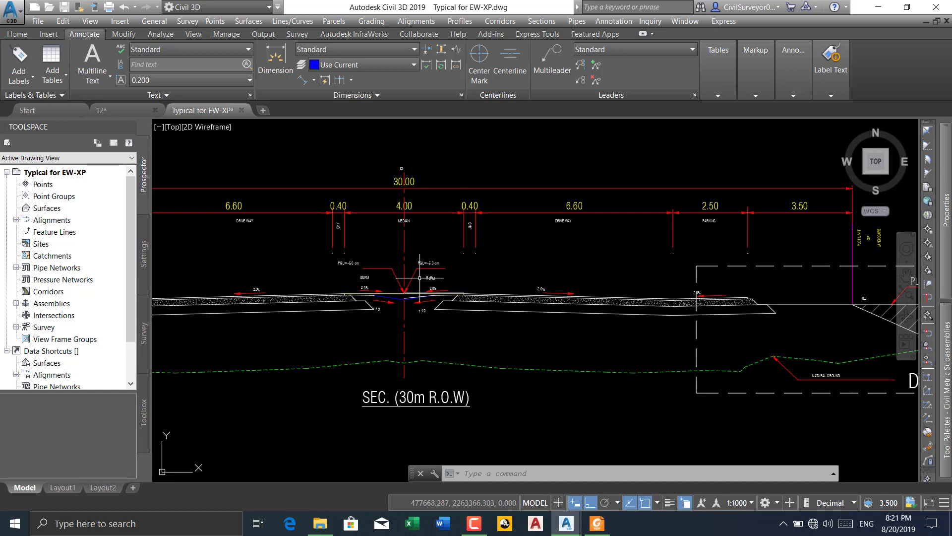
scroll(418, 294, "up", 9)
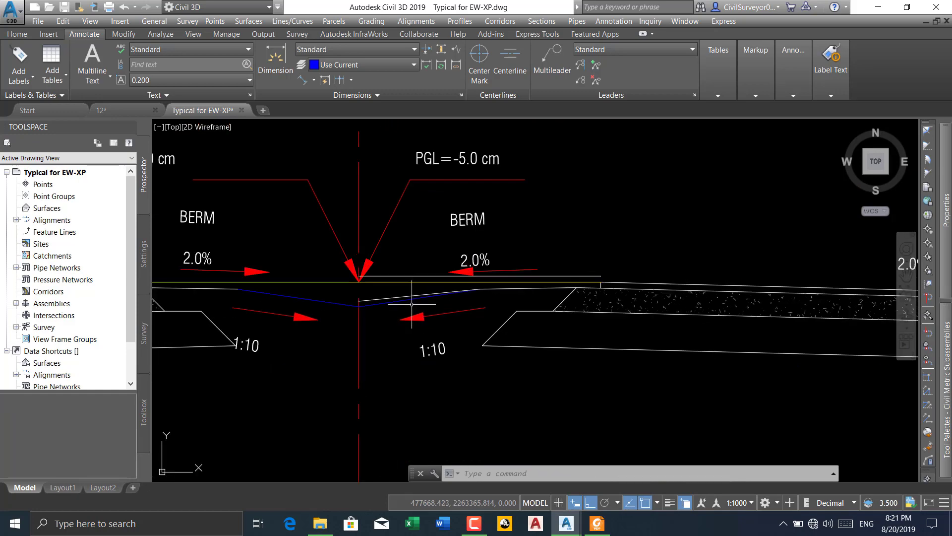
scroll(374, 291, "down", 5)
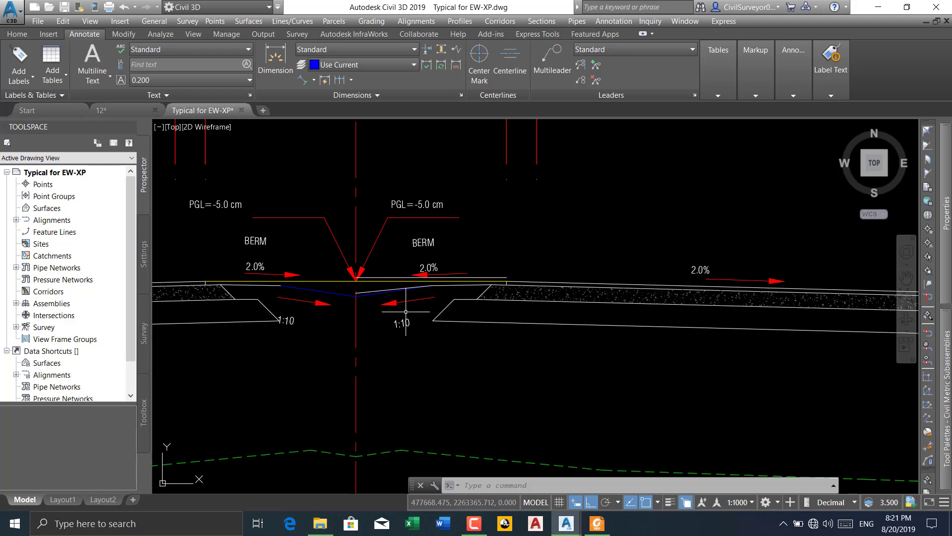
left_click(479, 529)
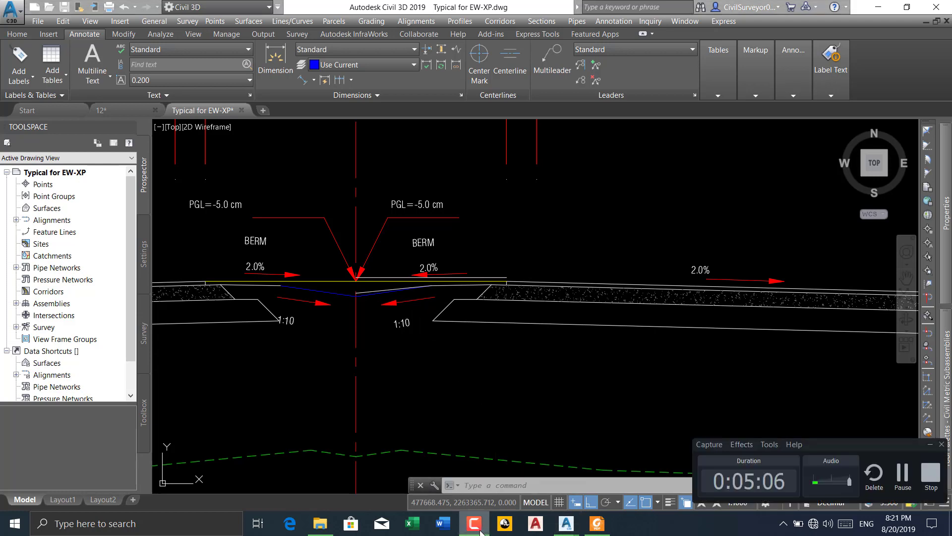
left_click(479, 530)
Measure the horizontal width of the median's 1:10 slope with a linear dimension, from the centre-line low point to the berm break
scroll(426, 292, "up", 4)
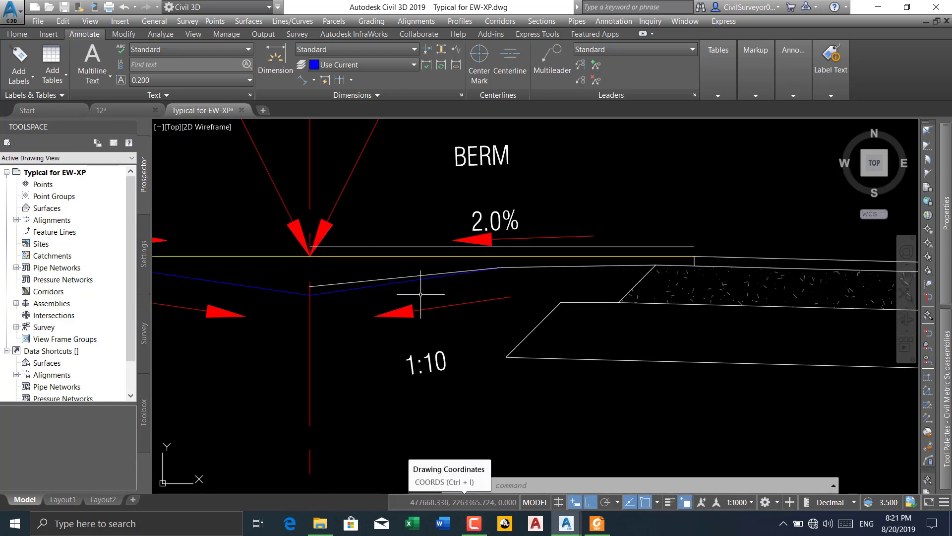
scroll(453, 299, "down", 3)
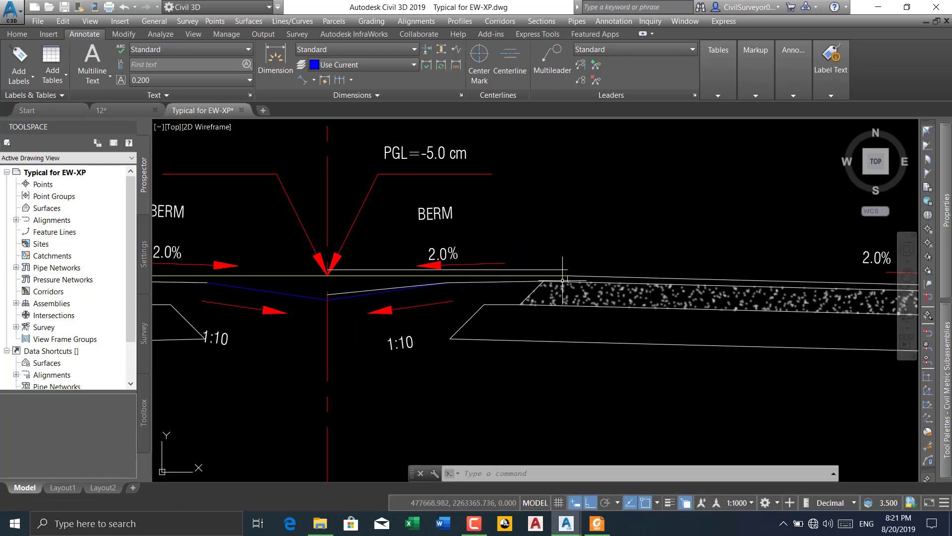
scroll(576, 276, "up", 3)
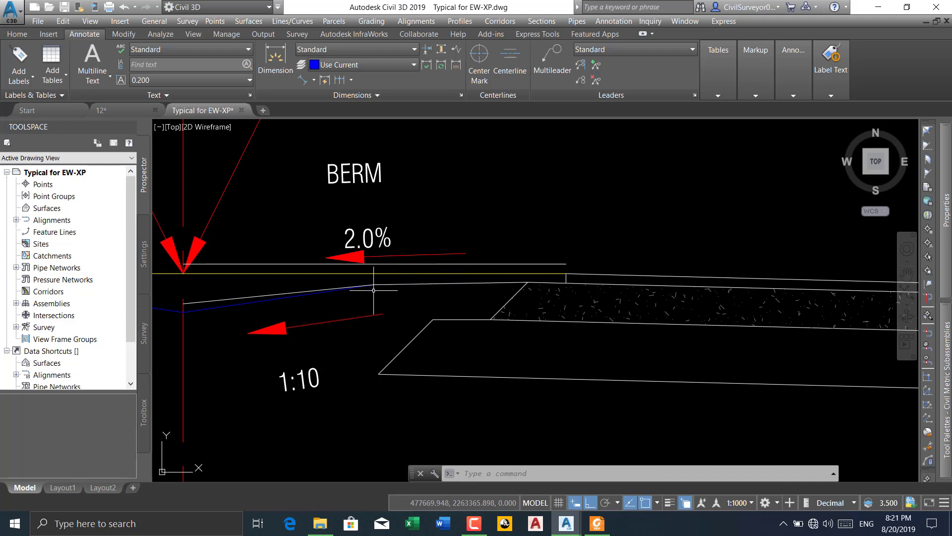
middle_click_drag(373, 285, 454, 257)
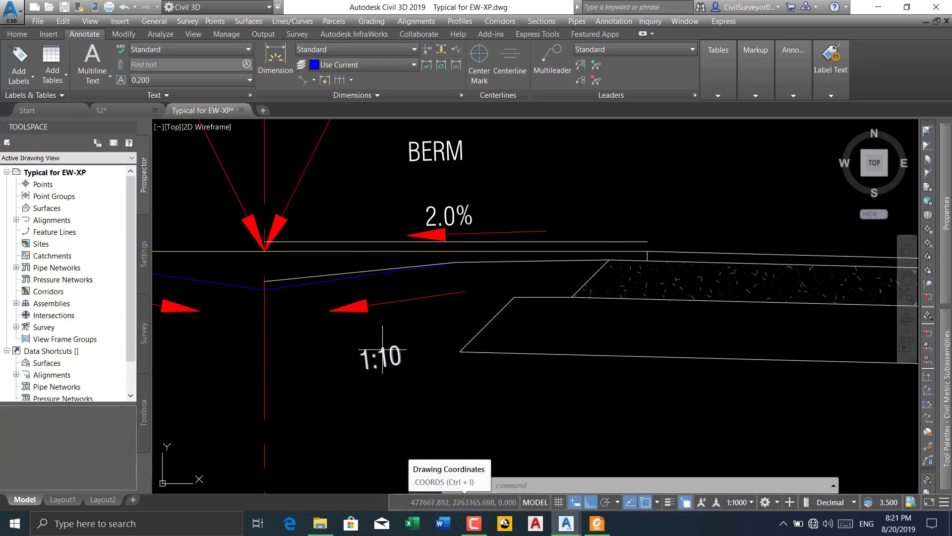
left_click(313, 80)
left_click(313, 101)
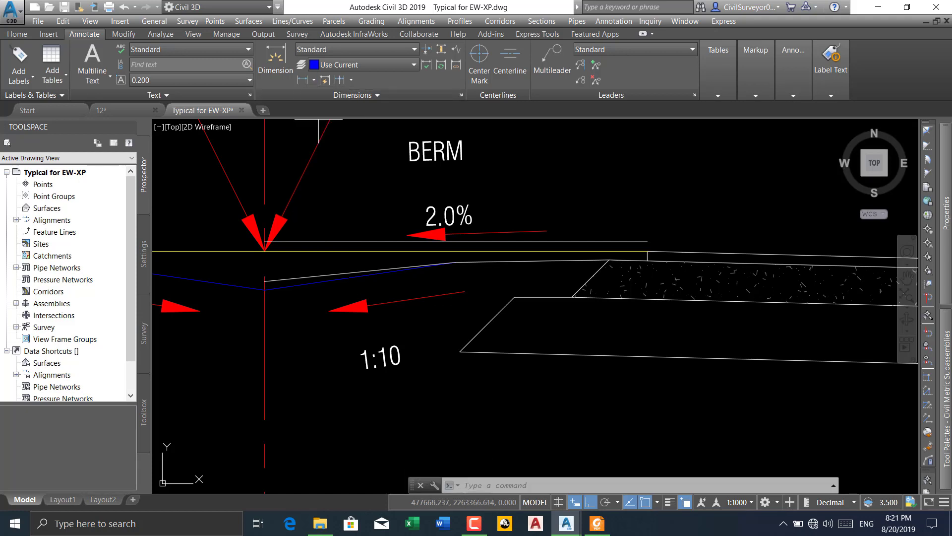
left_click(265, 289)
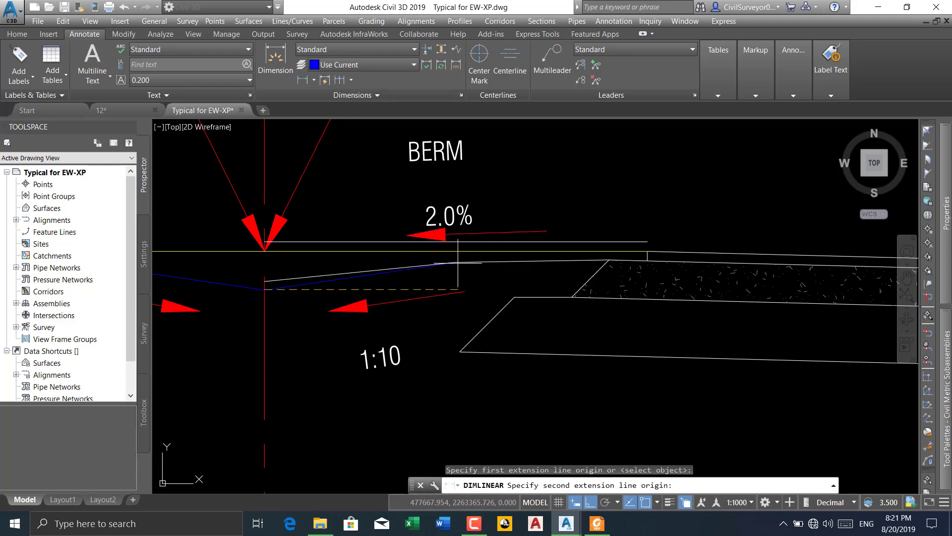
left_click(443, 289)
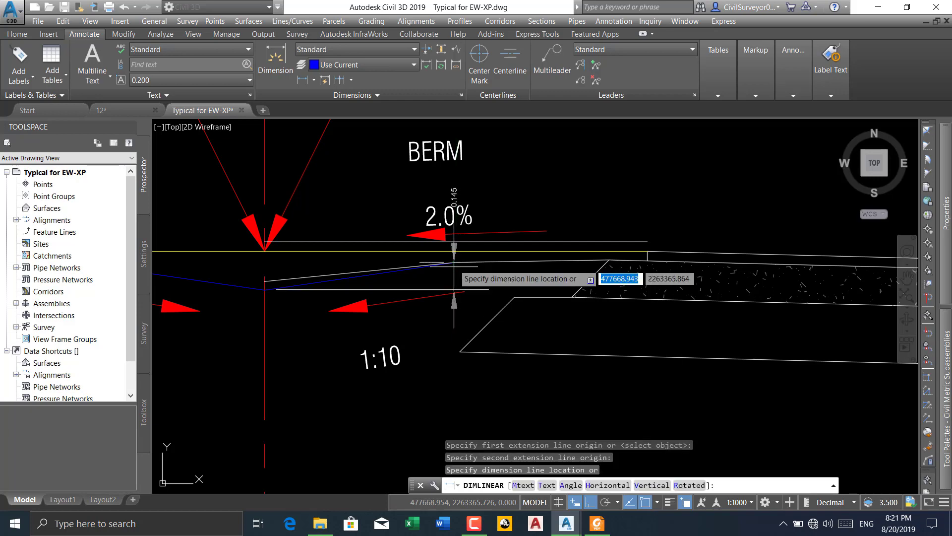
scroll(436, 313, "up", 3)
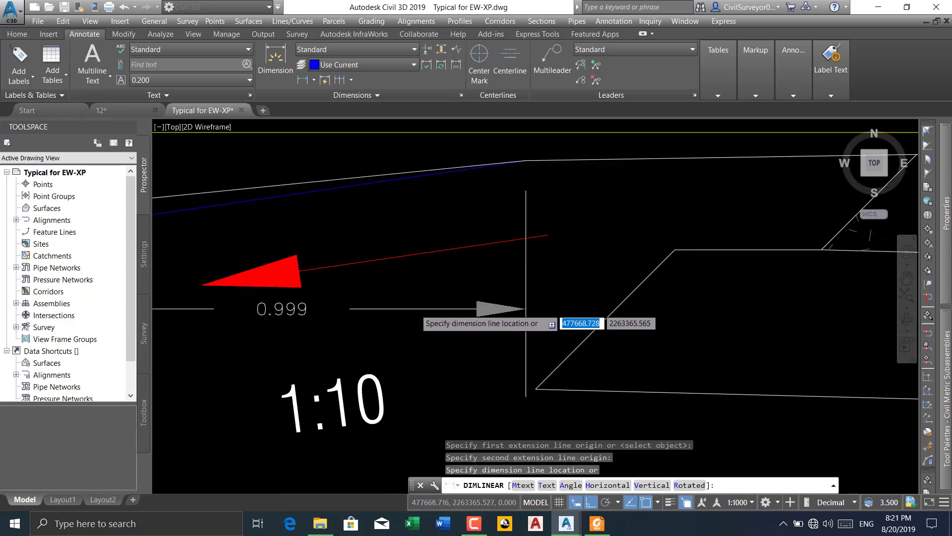
scroll(421, 310, "down", 3)
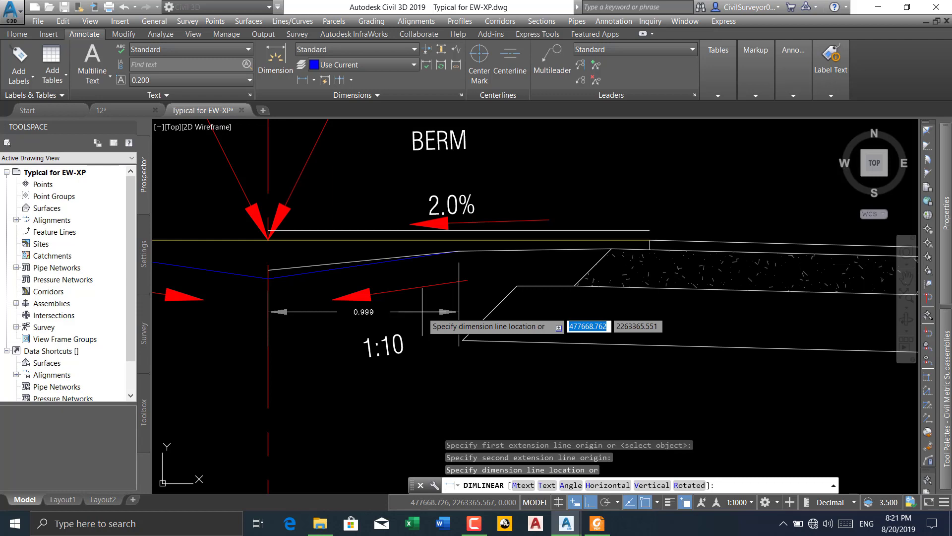
key("Escape")
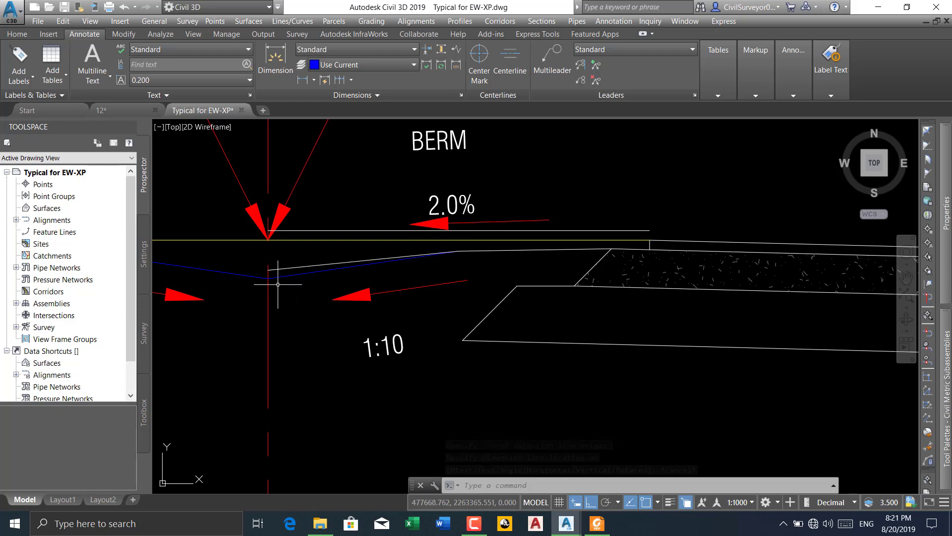
Examine the median half beside the centre line, following its 1:10 slope from the low point to the berm break
middle_click_drag(393, 339, 377, 346)
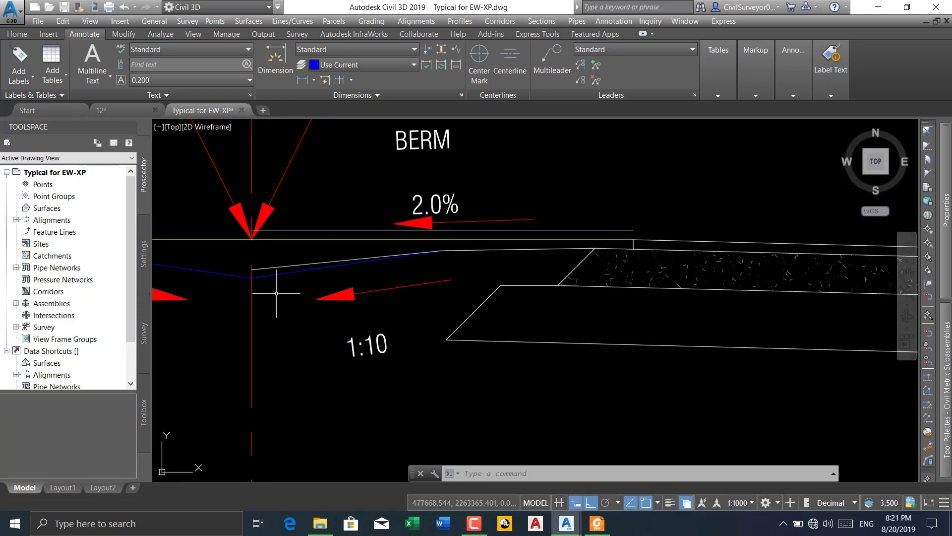
scroll(250, 253, "up", 2)
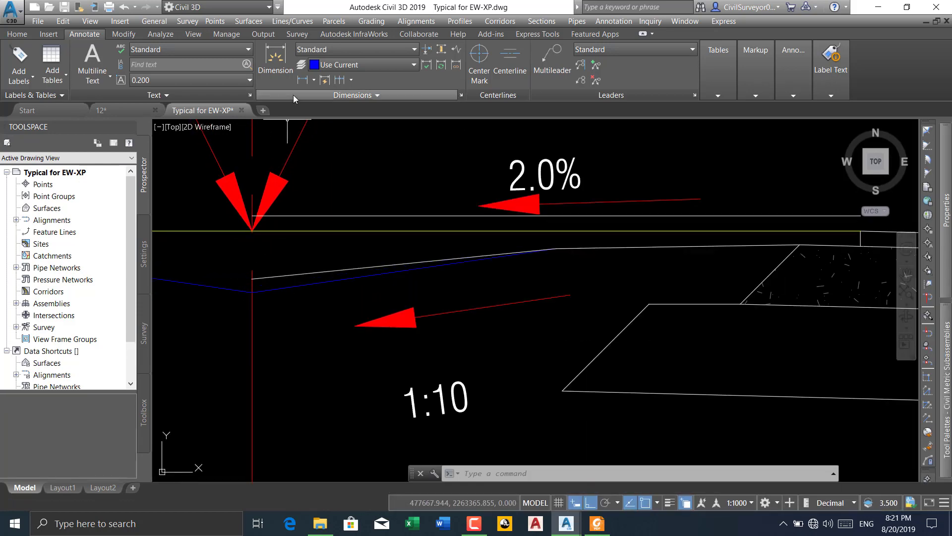
left_click(302, 80)
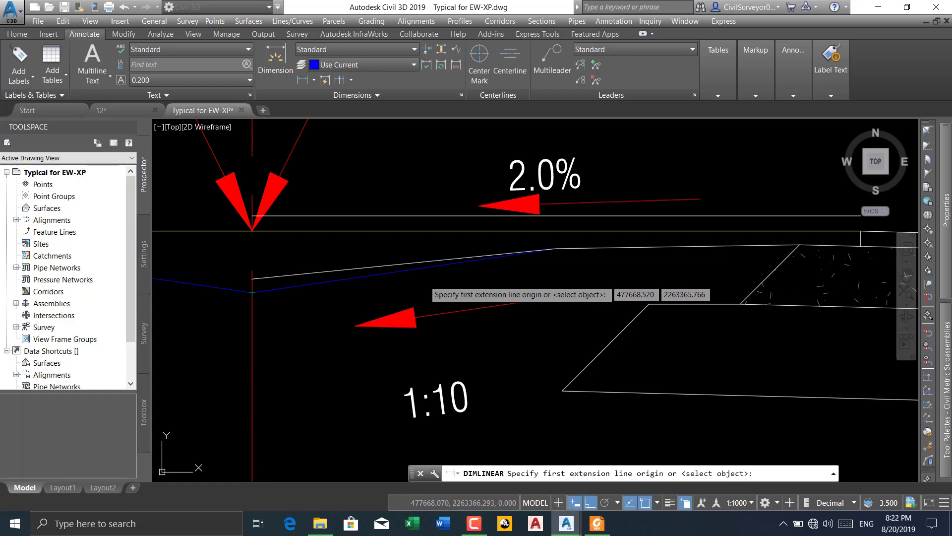
key("Escape")
scroll(309, 271, "down", 3)
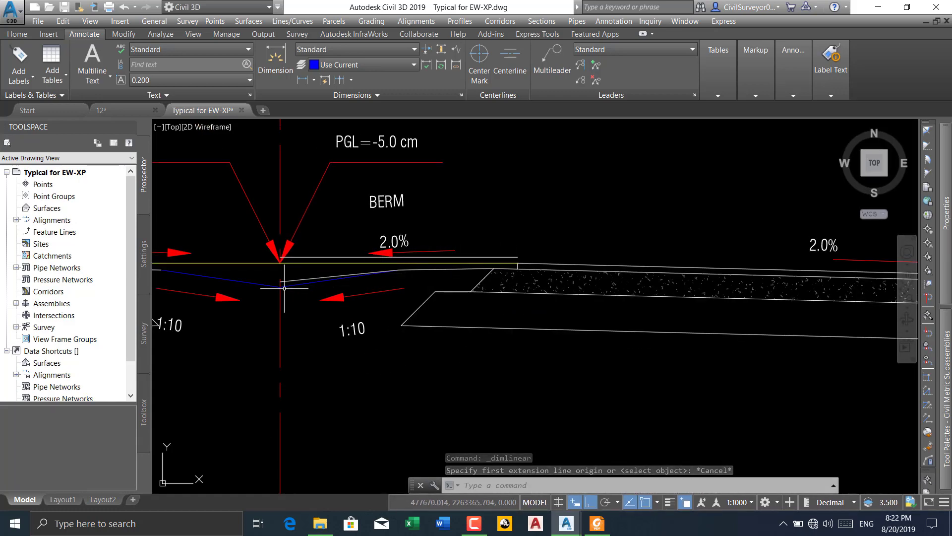
scroll(411, 272, "up", 3)
middle_click_drag(368, 274, 560, 250)
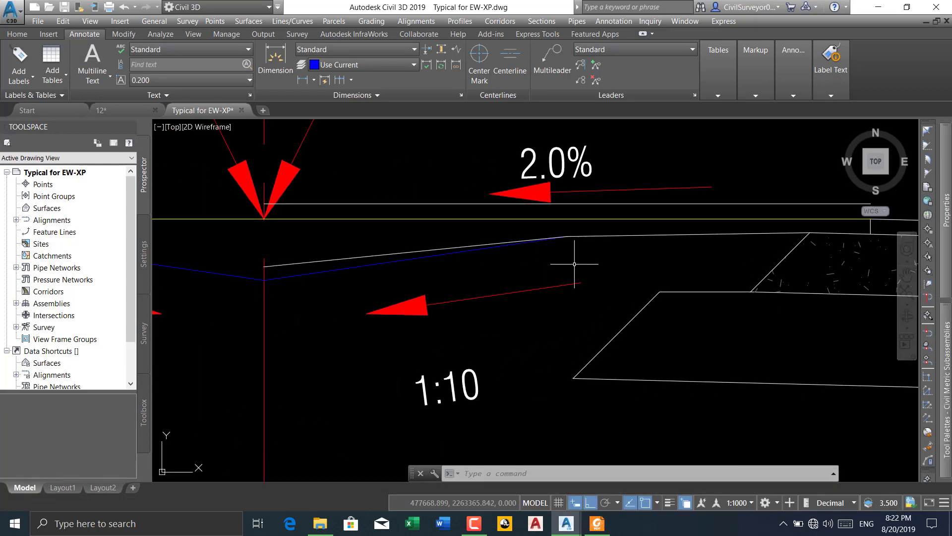
middle_click_drag(570, 263, 485, 268)
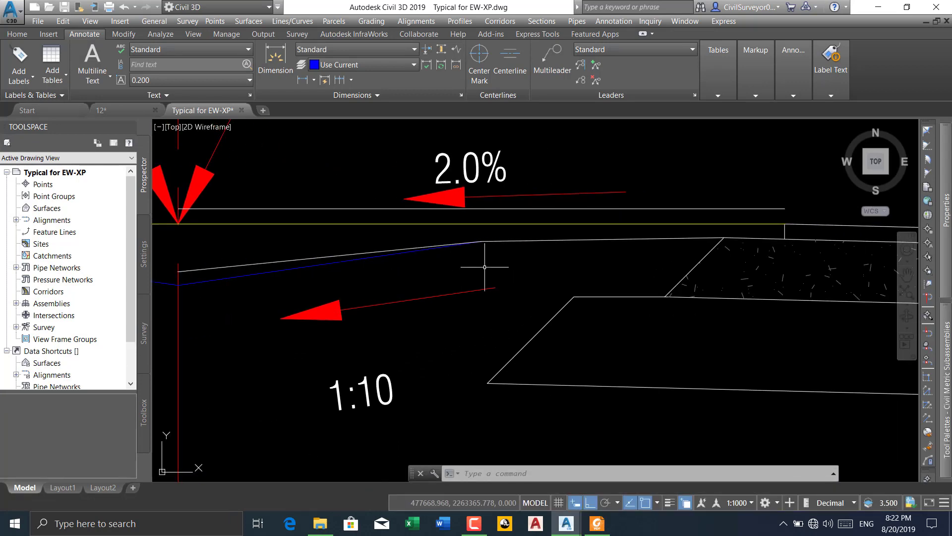
Measure the horizontal berm width with a linear dimension, from the upper corner of the hatched pavement layer to the 1:10 slope break
scroll(635, 232, "down", 2)
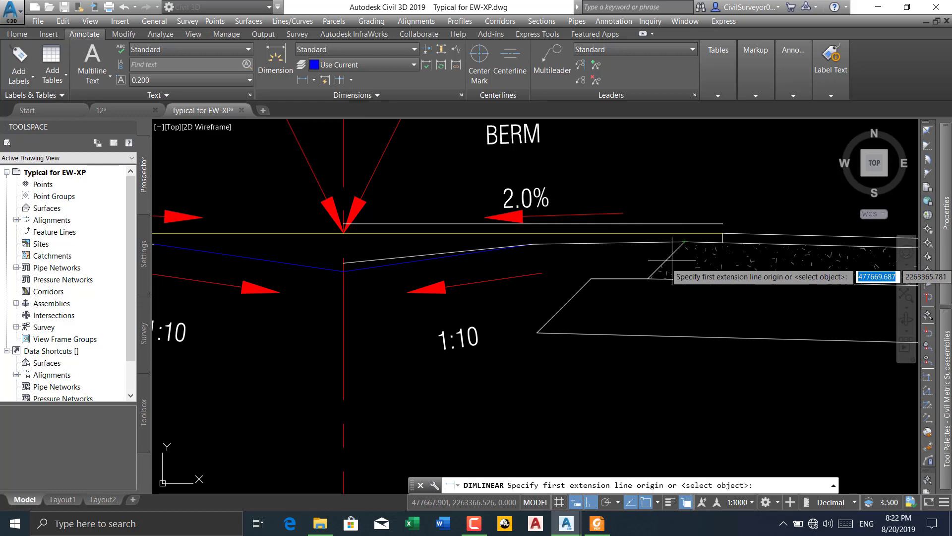
left_click(686, 241)
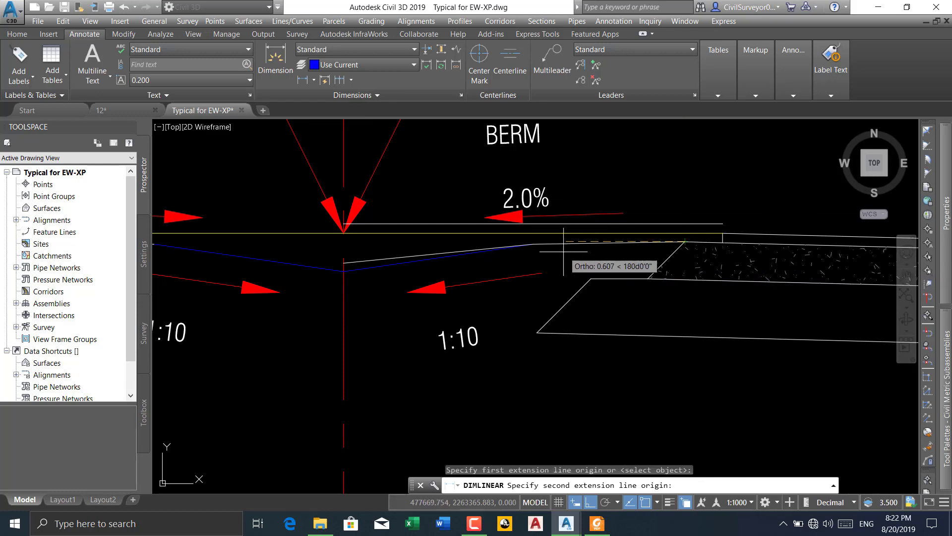
left_click(533, 244)
scroll(606, 253, "up", 4)
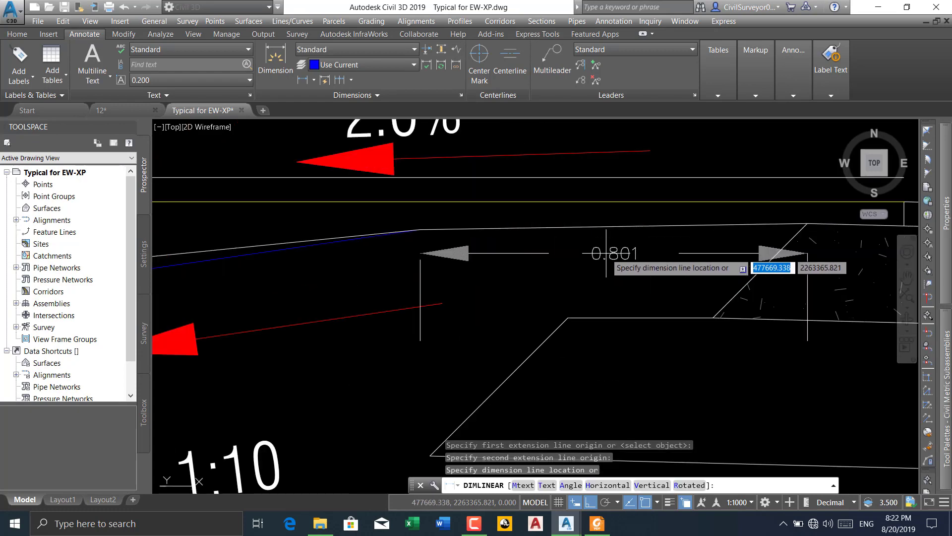
scroll(606, 253, "down", 4)
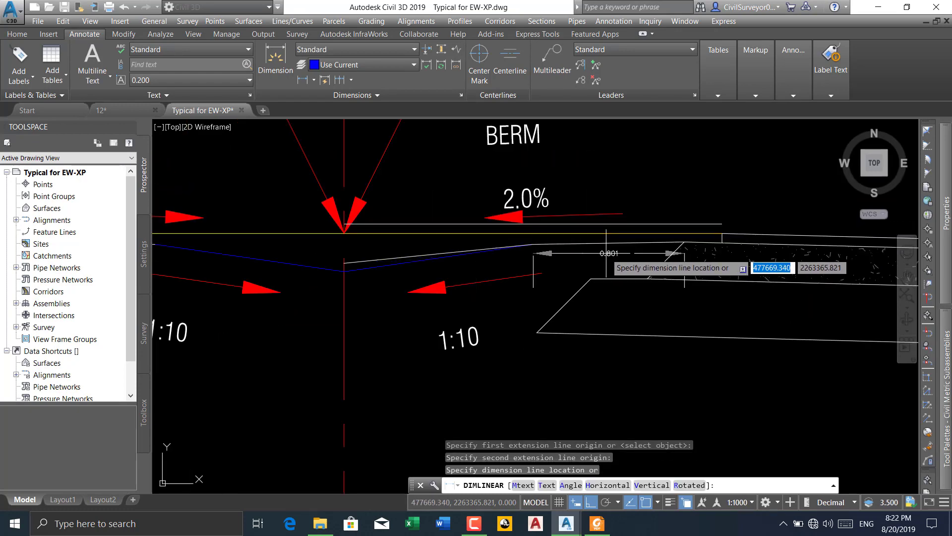
key("Escape")
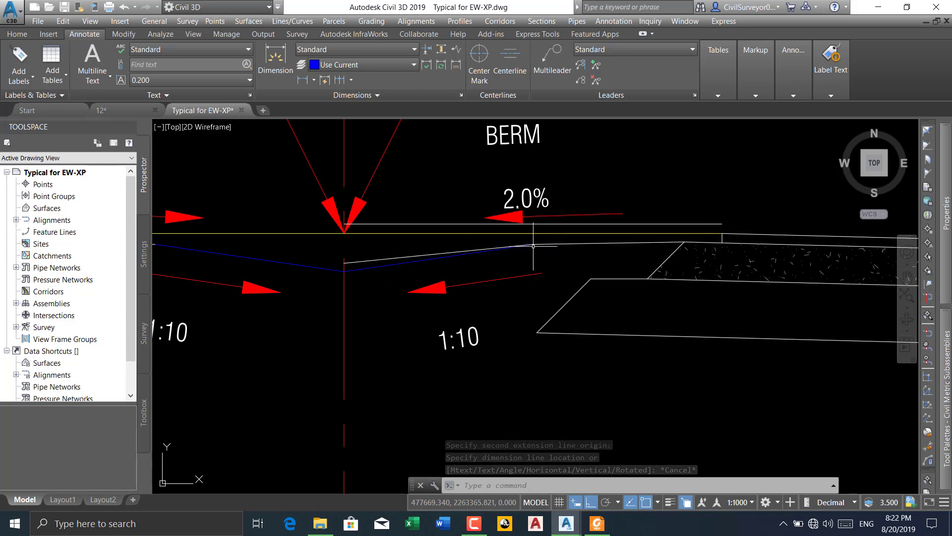
Compare the blue and white slope lines at the median's centre line, selecting the blue line to inspect its low end
scroll(347, 265, "up", 3)
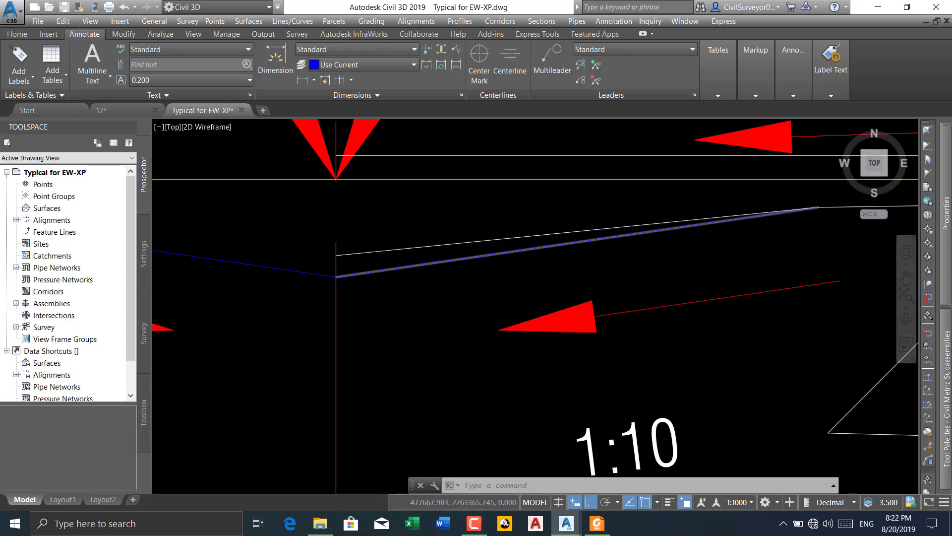
scroll(339, 279, "down", 3)
scroll(339, 273, "up", 3)
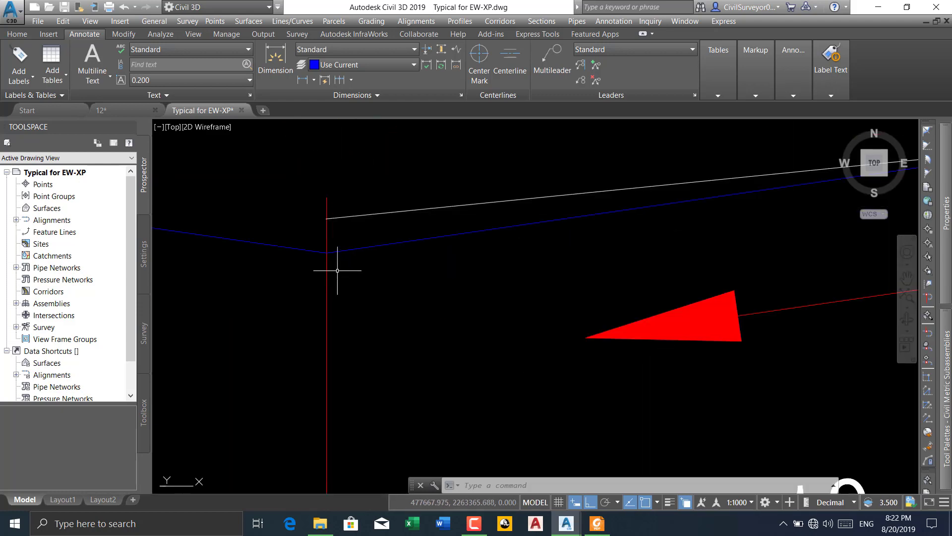
left_click(343, 252)
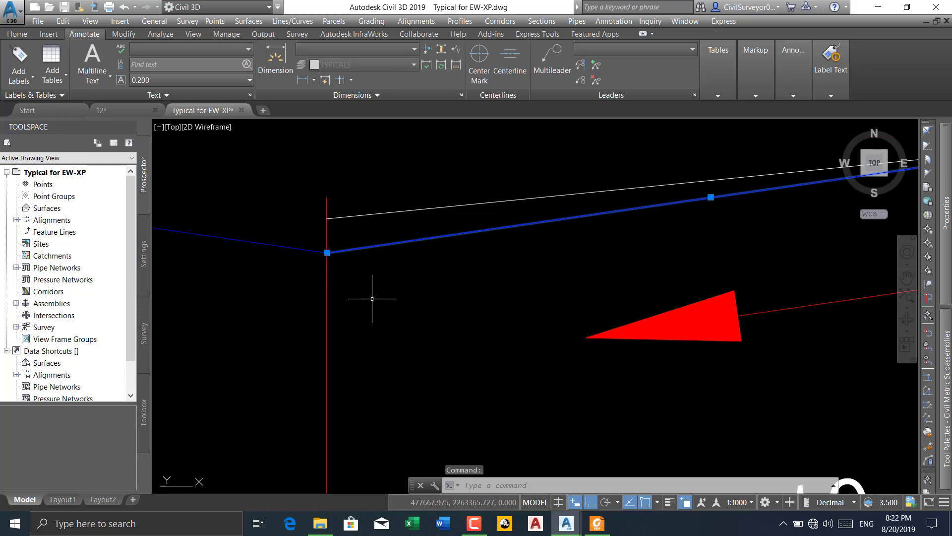
key("Escape")
scroll(372, 298, "down", 3)
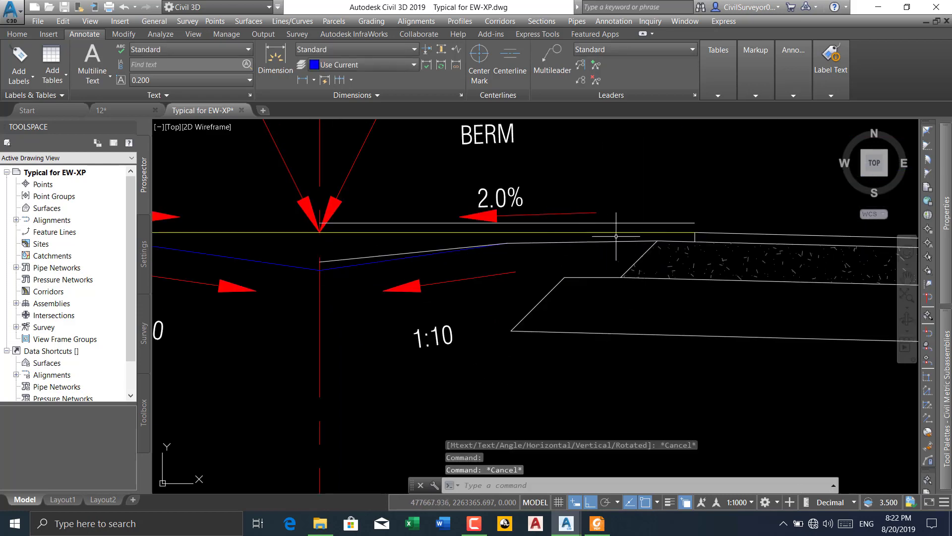
Measure the vertical distance at the centre line with a linear dimension, from the white slope line's end to the PGL arrow tip
scroll(320, 266, "up", 4)
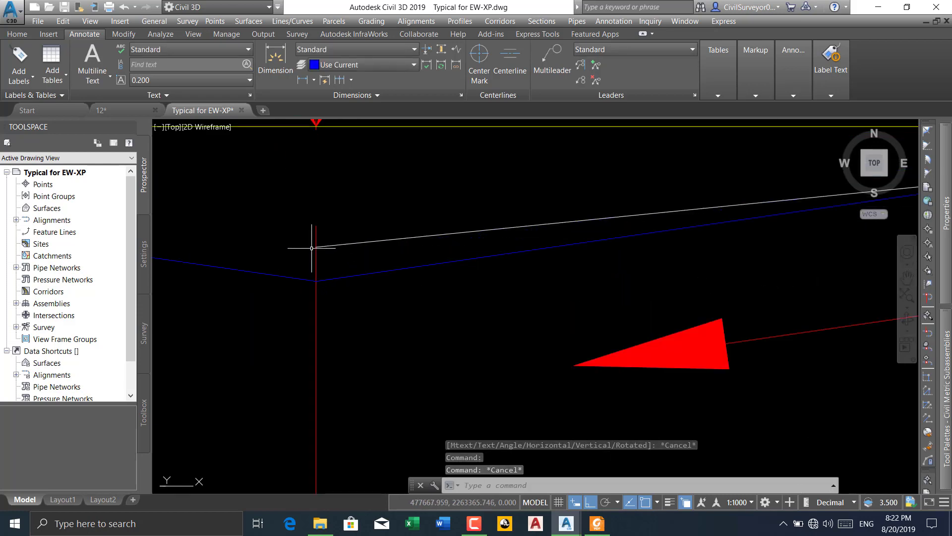
left_click(302, 79)
scroll(331, 243, "down", 3)
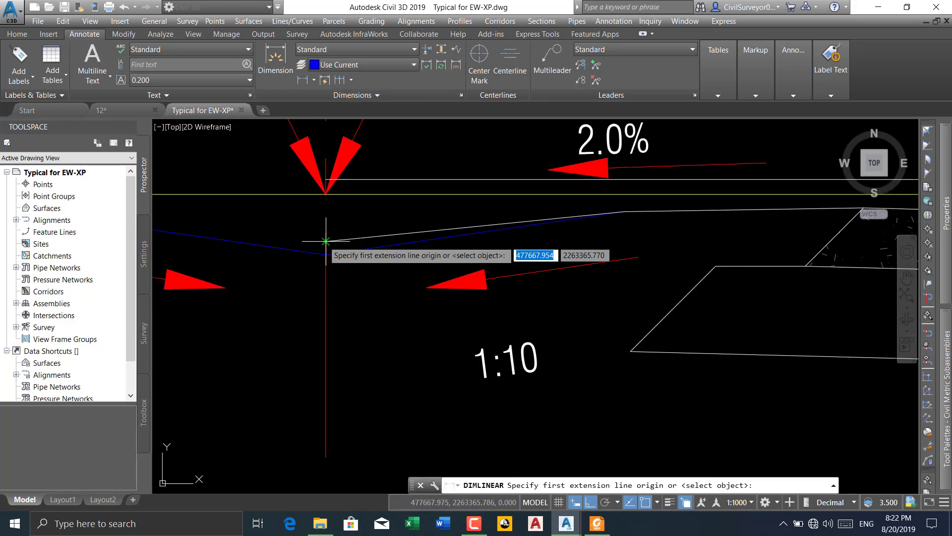
left_click(325, 241)
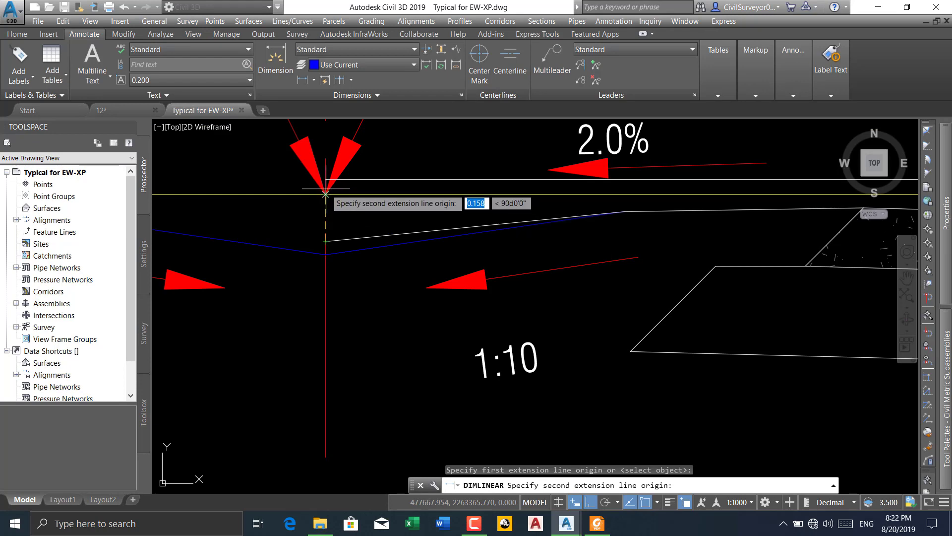
middle_click_drag(314, 233, 306, 255)
scroll(306, 256, "down", 1)
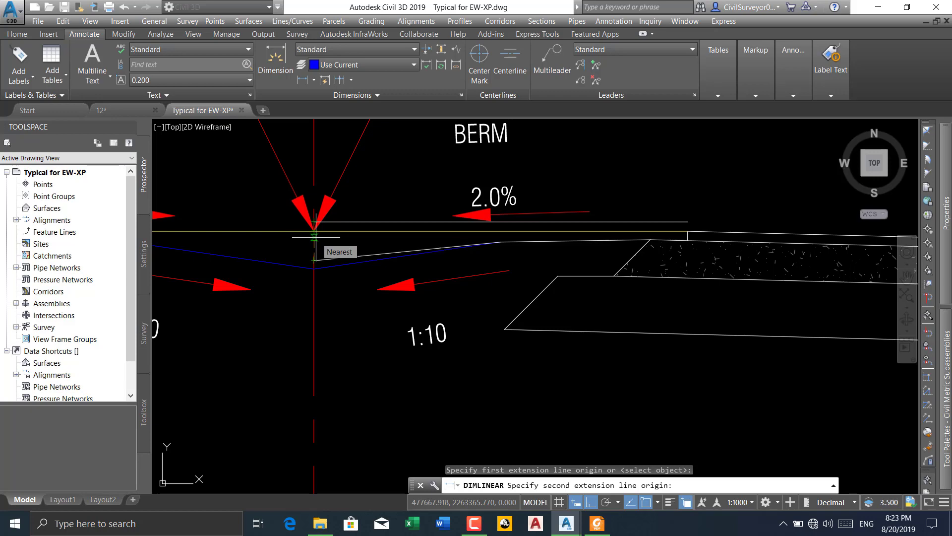
key("Escape")
scroll(314, 237, "down", 3)
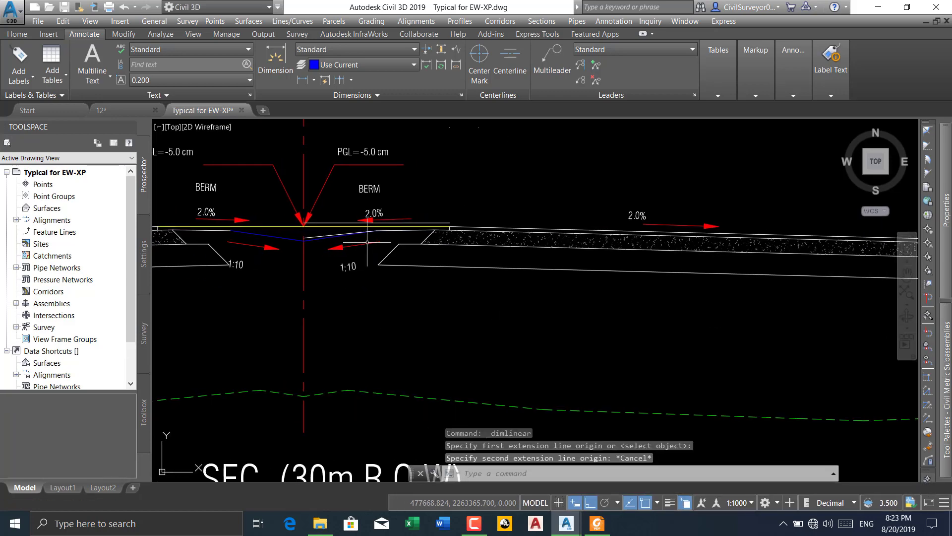
scroll(367, 242, "down", 3)
scroll(392, 244, "up", 3)
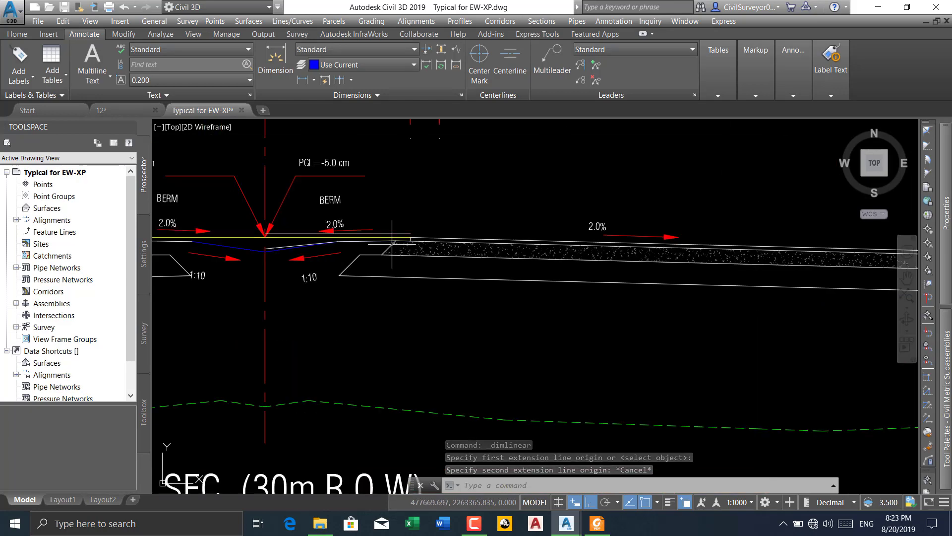
scroll(271, 252, "up", 5)
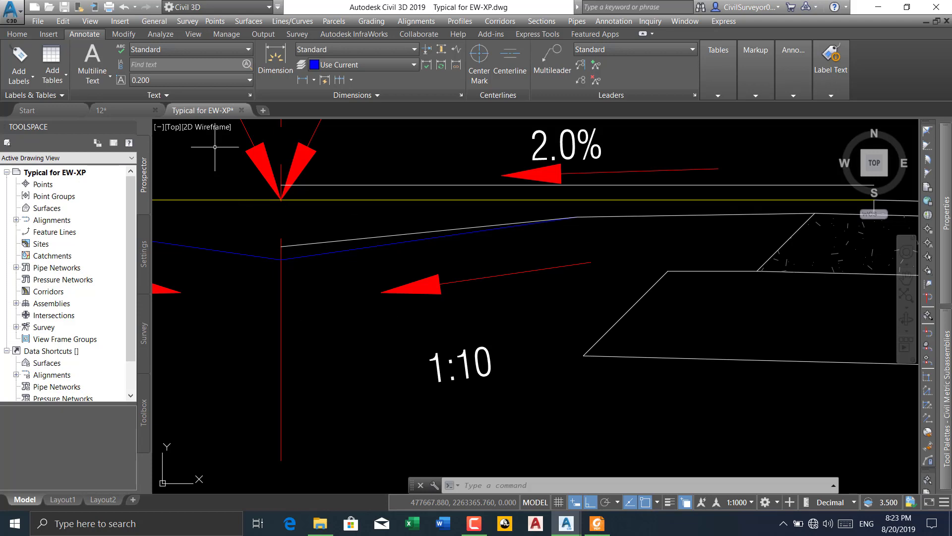
In drawing 12, delete the filled pavement shape subassembly beyond the berm link and the short vertical line left at its outer edge
left_click(123, 106)
scroll(351, 225, "down", 4)
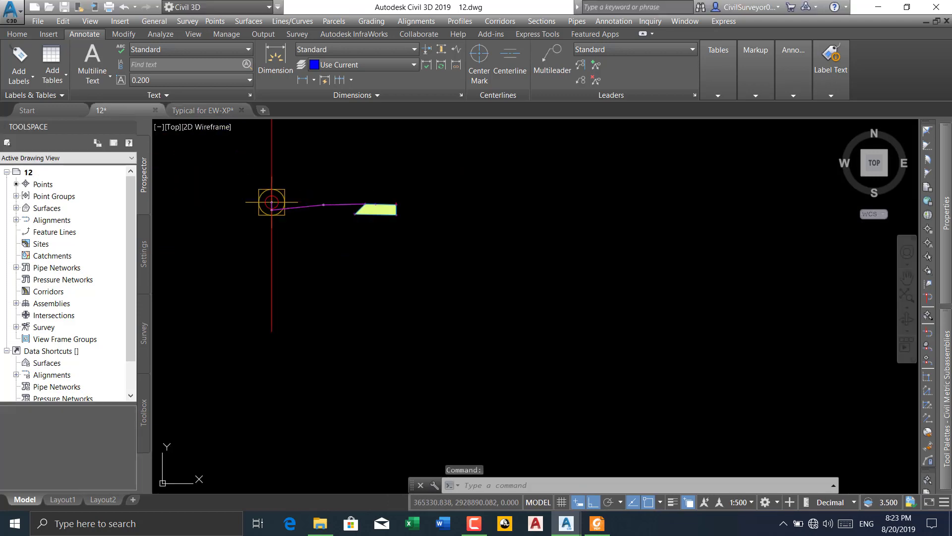
scroll(274, 221, "up", 4)
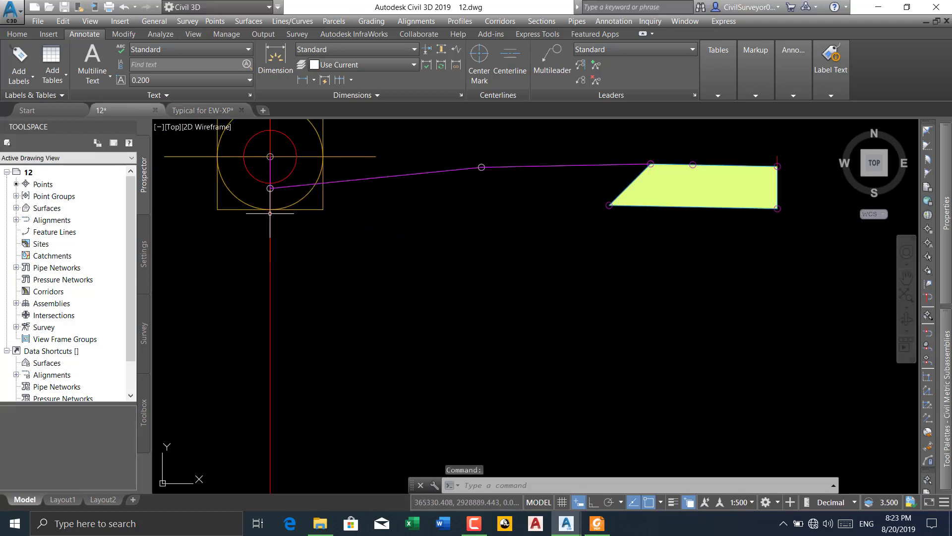
left_click(682, 204)
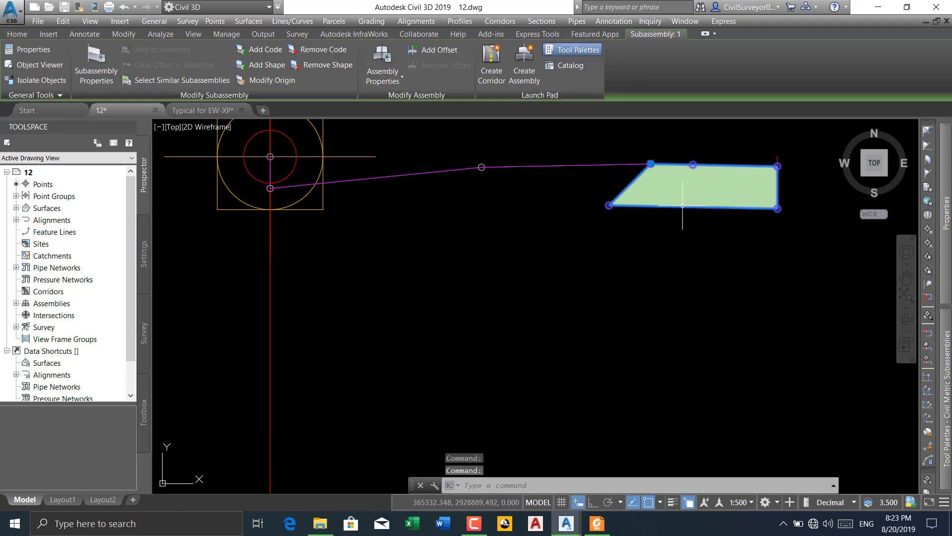
key("Delete")
left_click(789, 158)
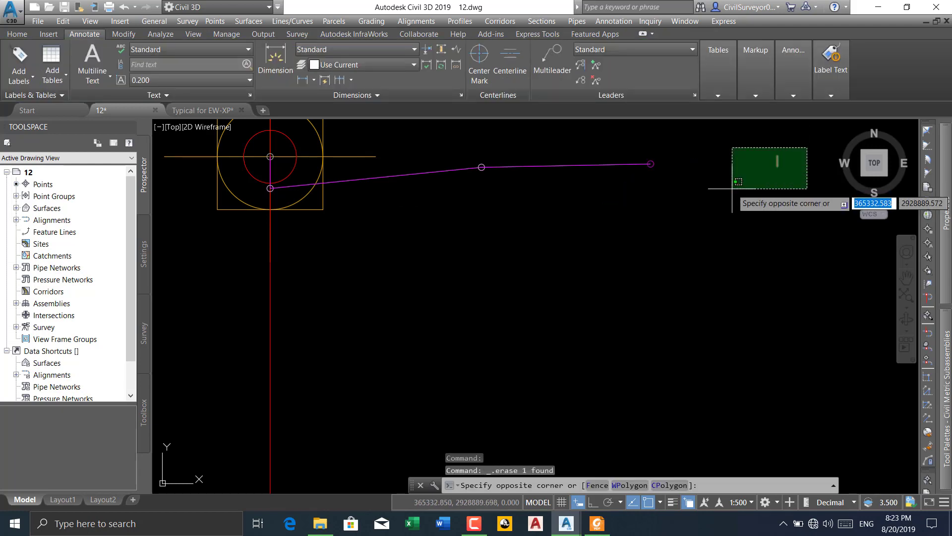
left_click(732, 188)
key("Delete")
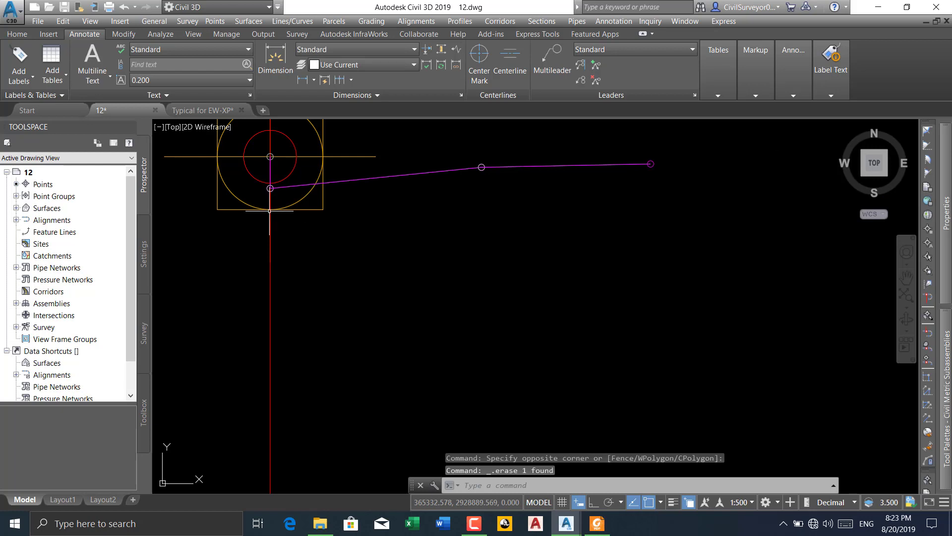
Rename the 10% median link subassembly beside the centre line as R-MID and check its width and slope parameters
left_click(359, 181)
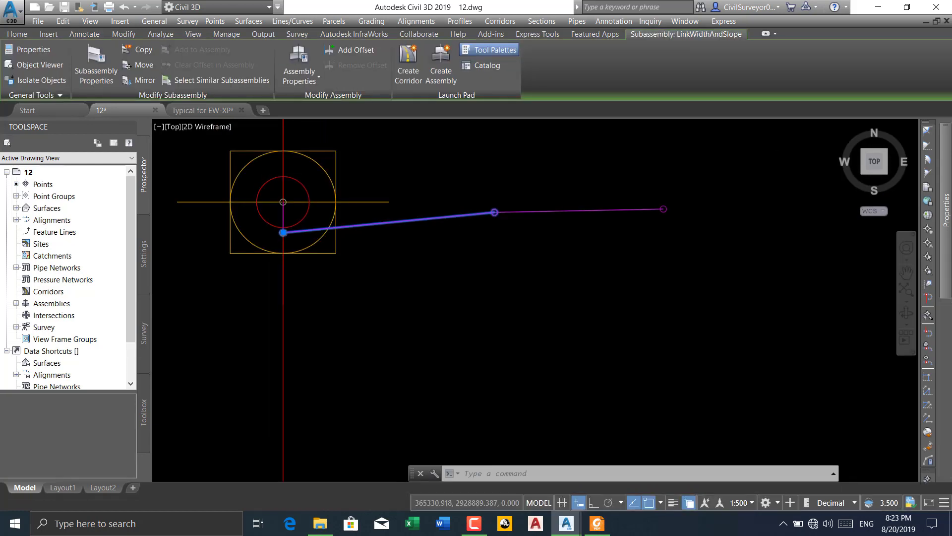
mouse_move(944, 211)
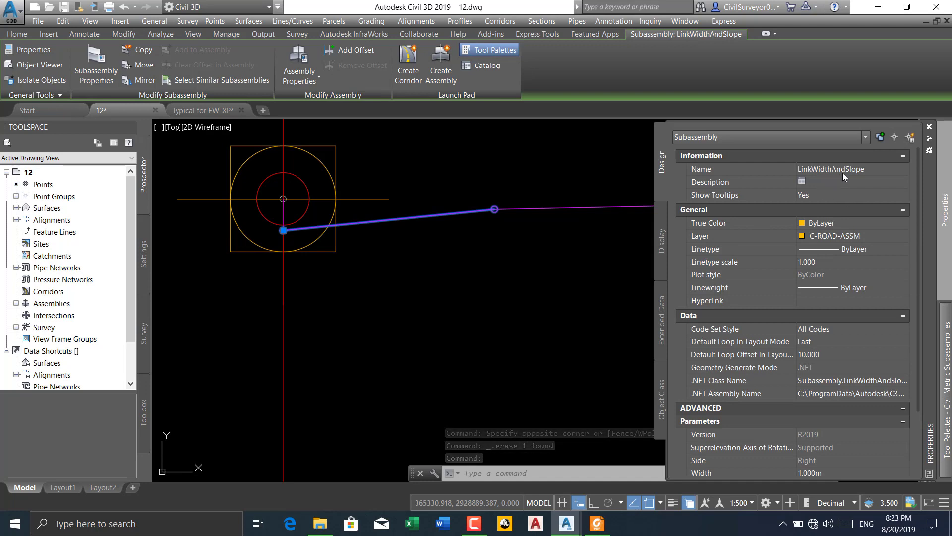
left_click(870, 171)
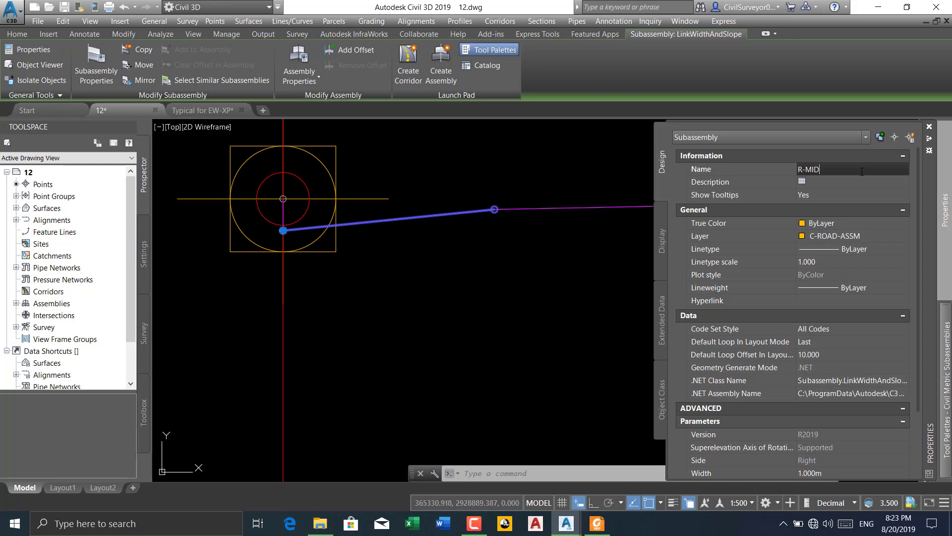
scroll(845, 329, "down", 3)
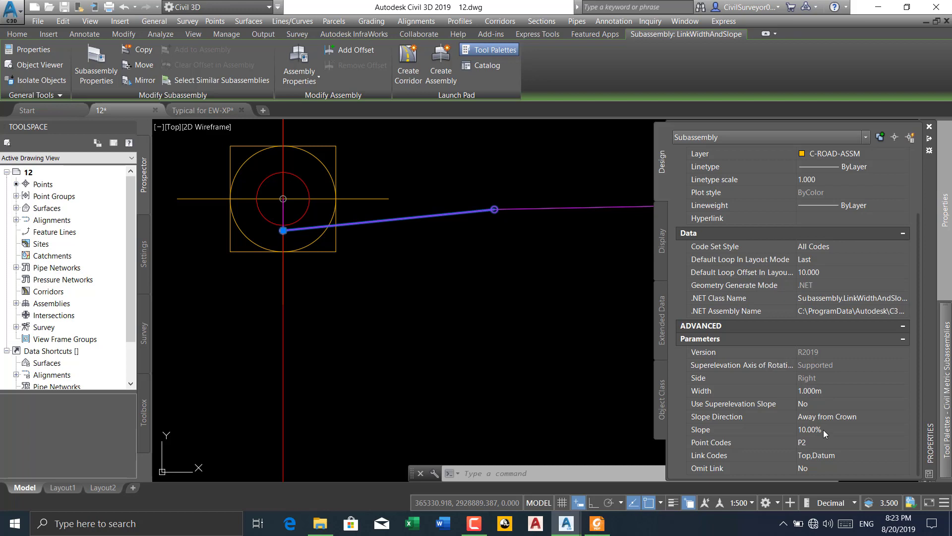
left_click(410, 305)
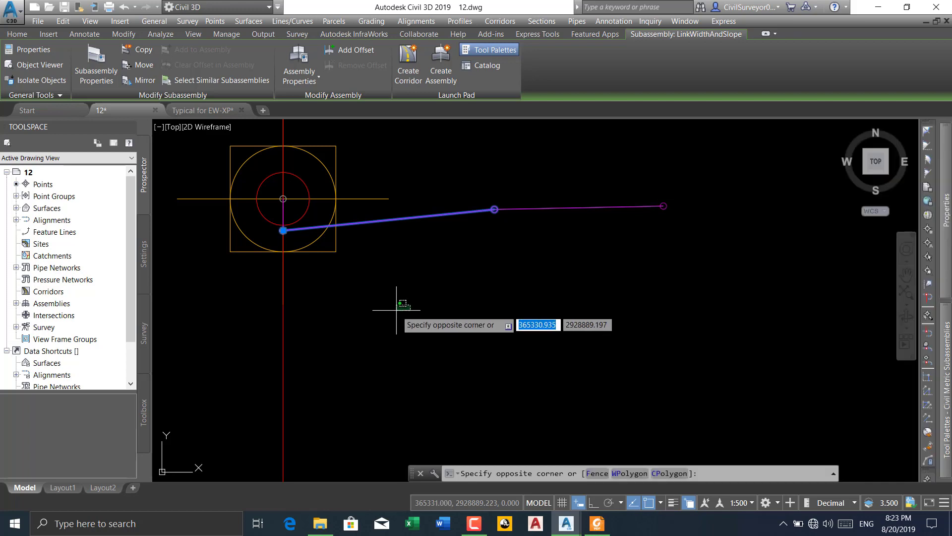
key("Escape")
key("Escape")
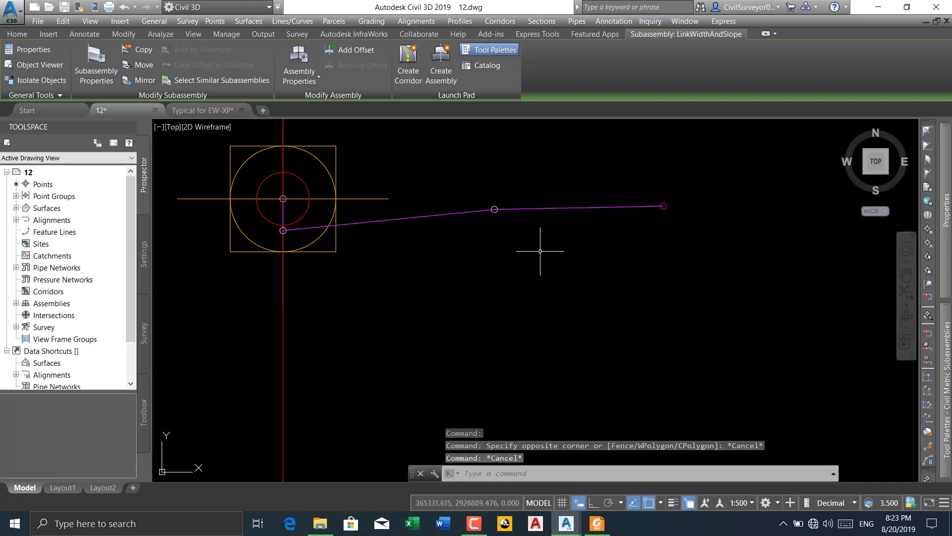
Rename the outer 2% link subassembly as R-BERM and check its width and slope parameters
left_click(565, 207)
scroll(510, 248, "down", 2)
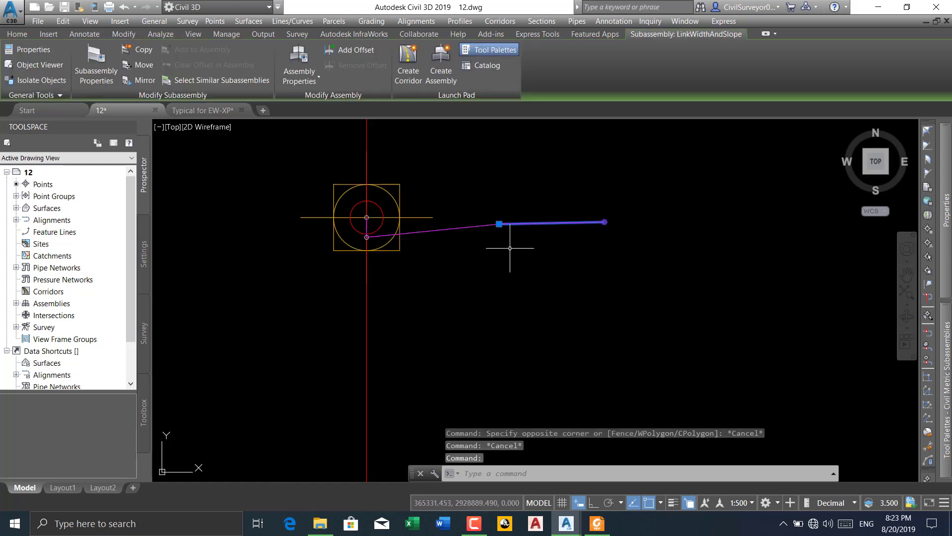
mouse_move(945, 208)
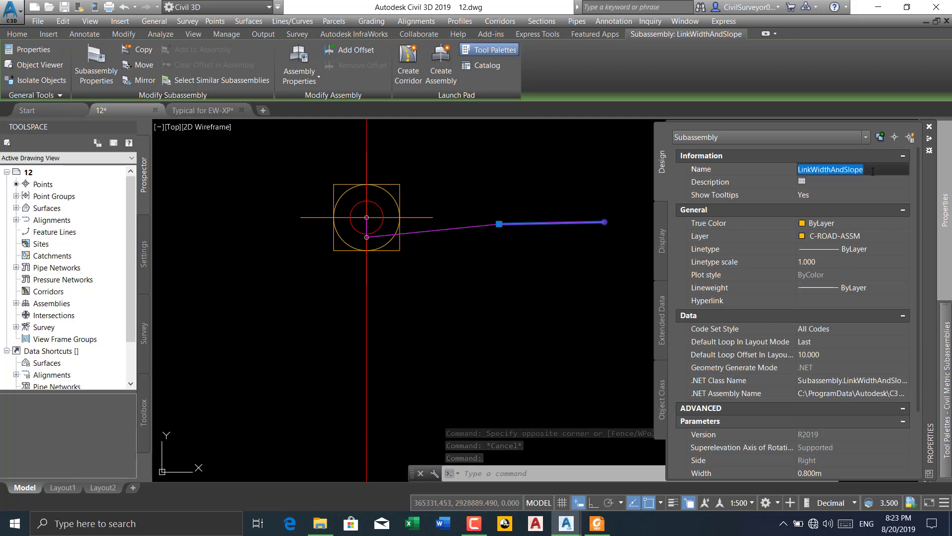
type("R-BERM")
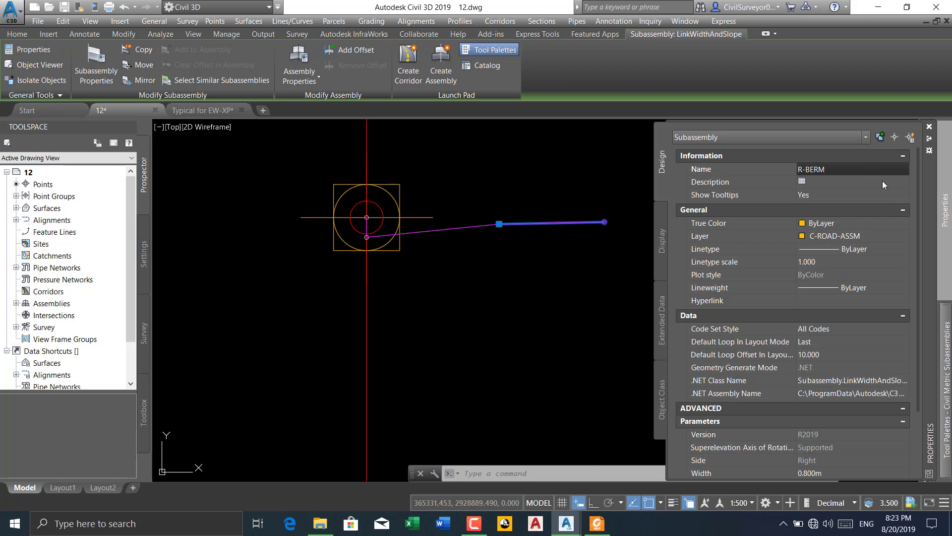
scroll(843, 308, "down", 3)
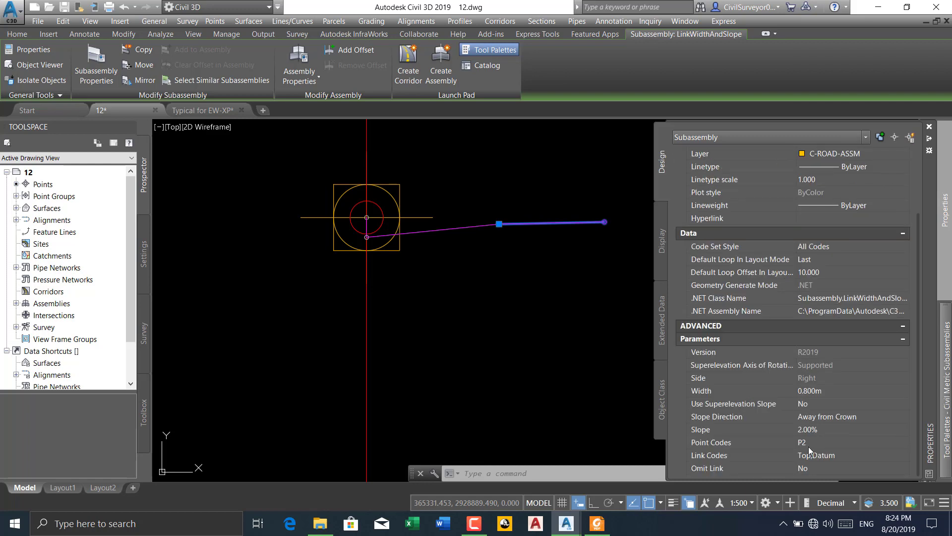
key("Escape")
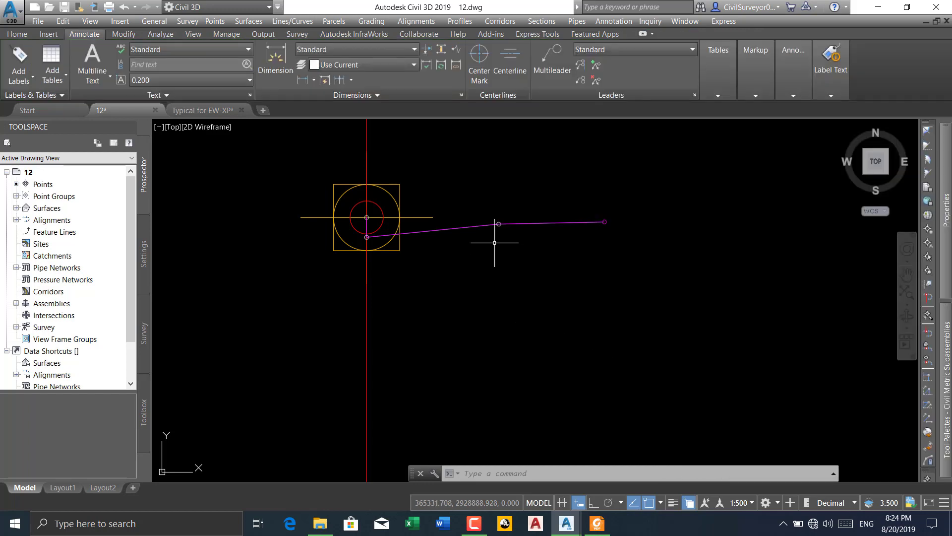
Mirror the R-MID and R-BERM subassemblies to the other side of the assembly, using the marker point at the median's low point
middle_click_drag(388, 229, 422, 245)
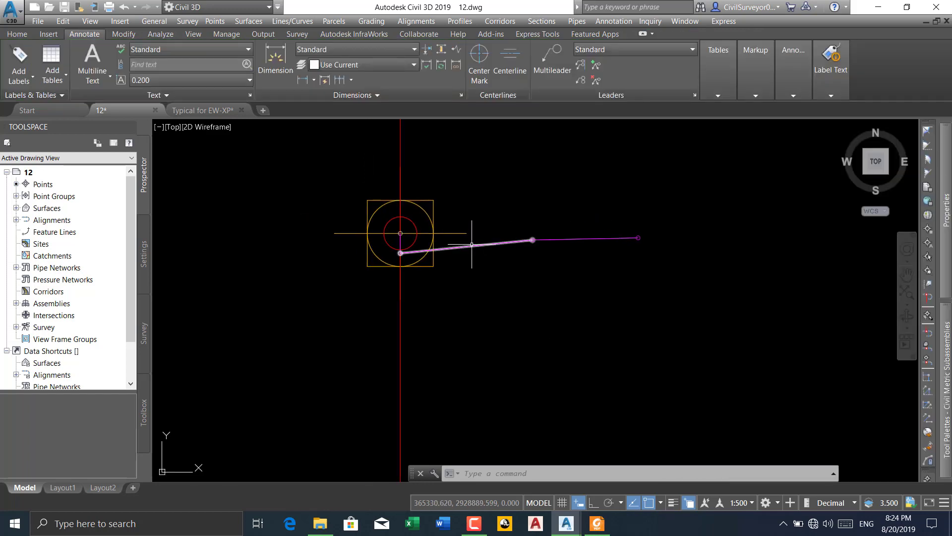
left_click(678, 216)
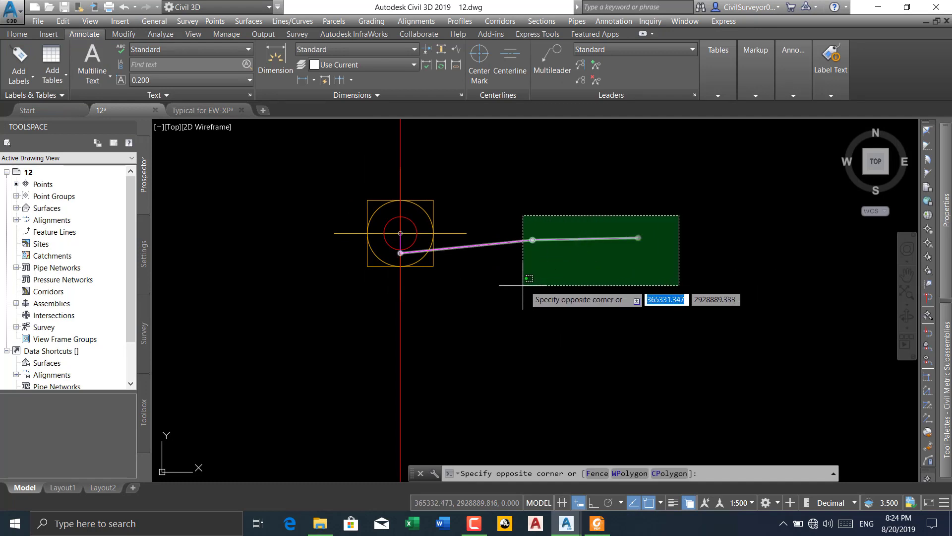
left_click(513, 282)
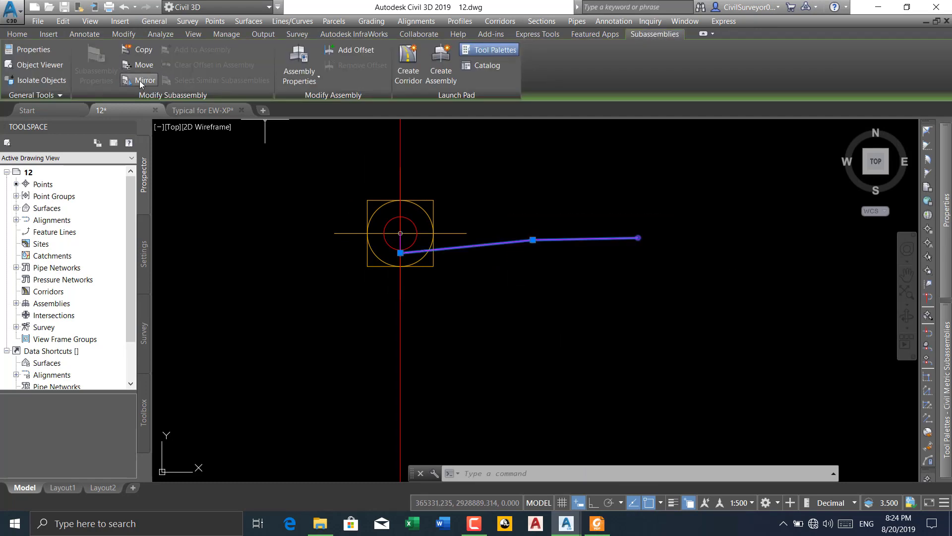
left_click(139, 80)
scroll(400, 255, "up", 10)
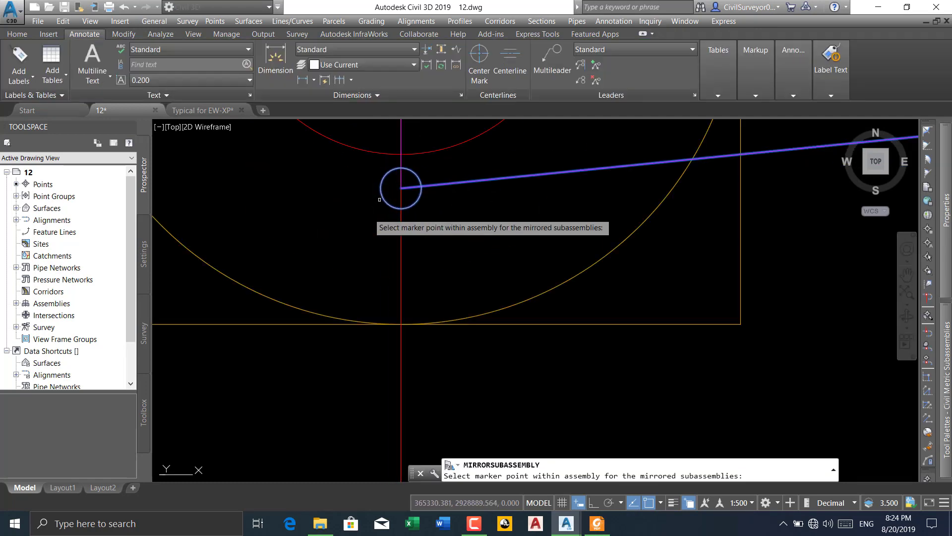
left_click(387, 189)
left_click(472, 239)
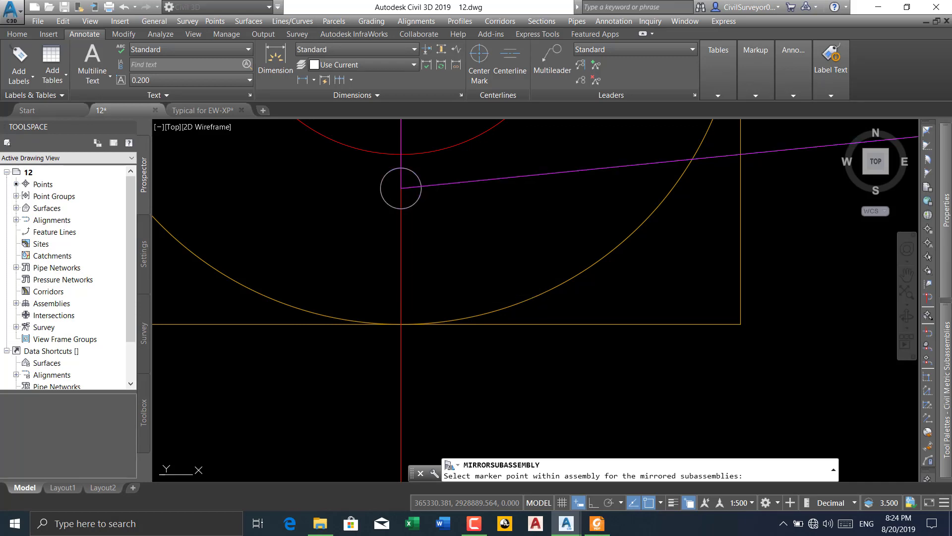
left_click(520, 289)
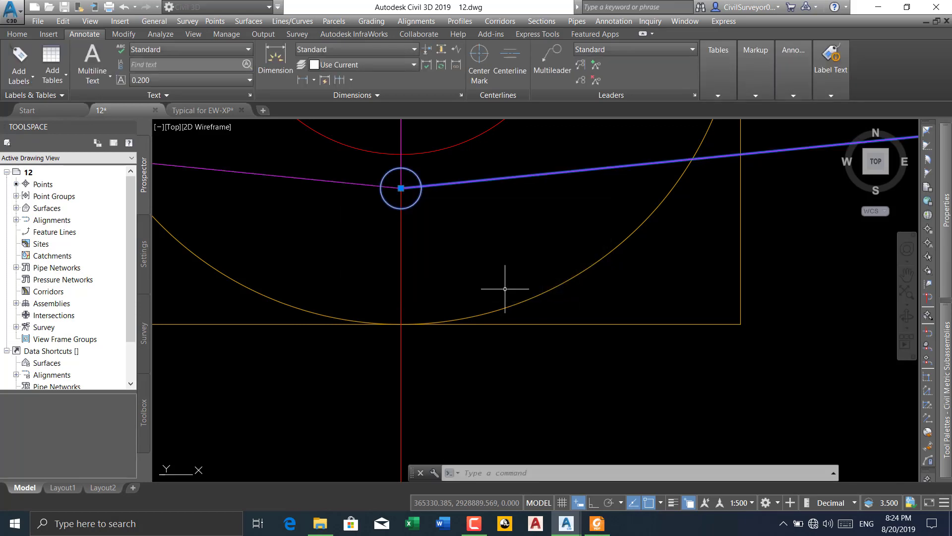
key("Escape")
Rename the mirrored median link subassembly as L-MID
scroll(509, 241, "down", 5)
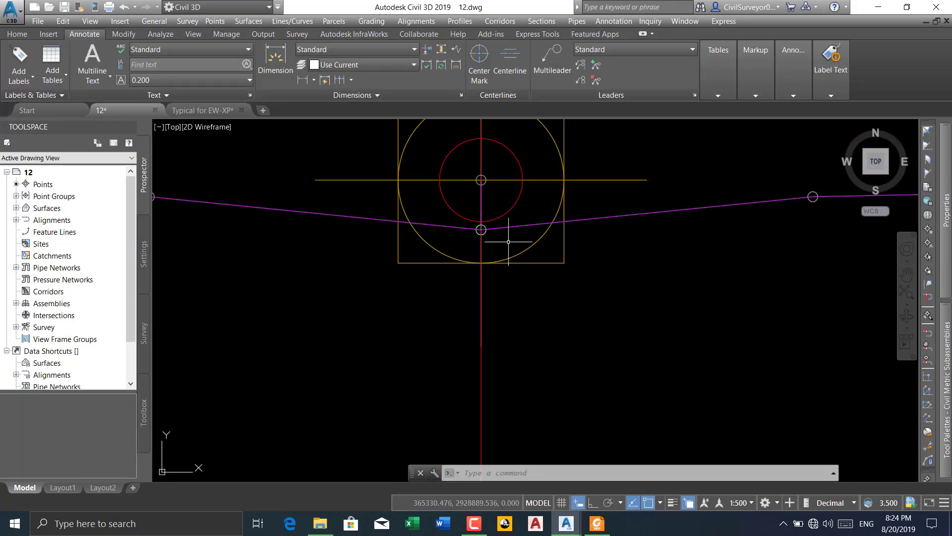
double_click(319, 214)
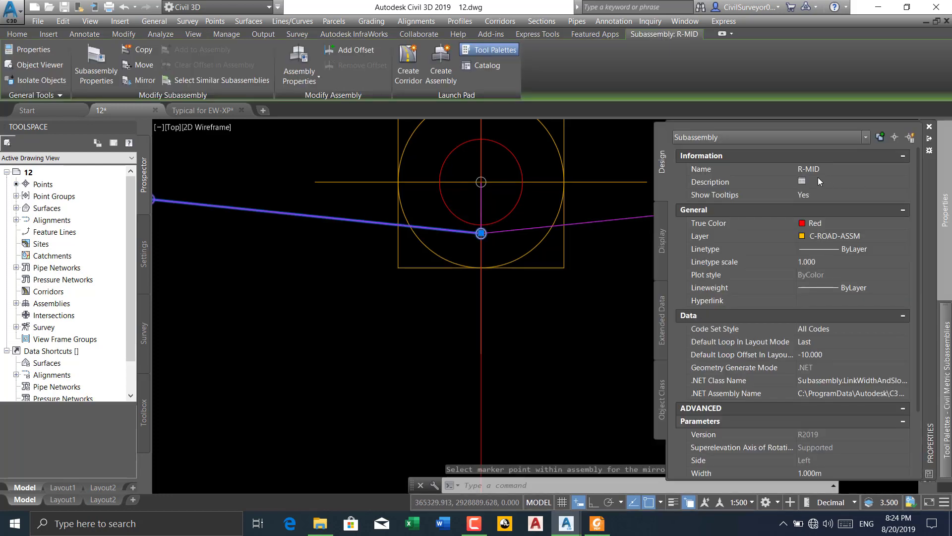
left_click(802, 169)
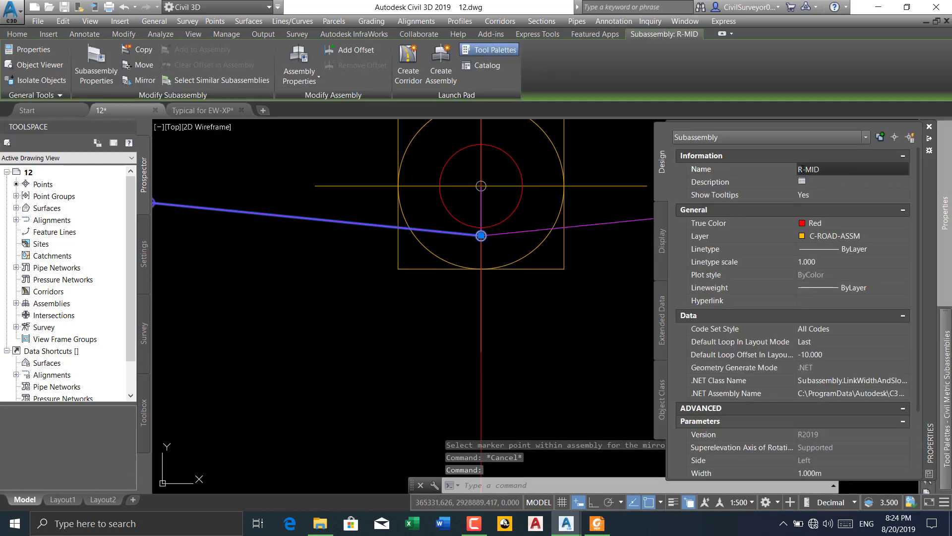
key("BackSpace")
type("L")
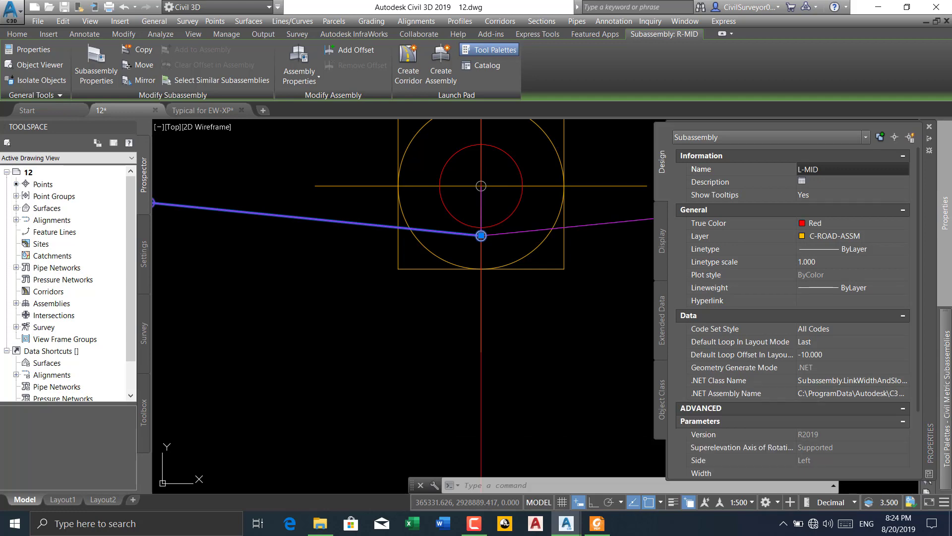
key("Escape")
Rename the mirrored outer berm link subassembly as L-BERM
scroll(657, 276, "down", 5)
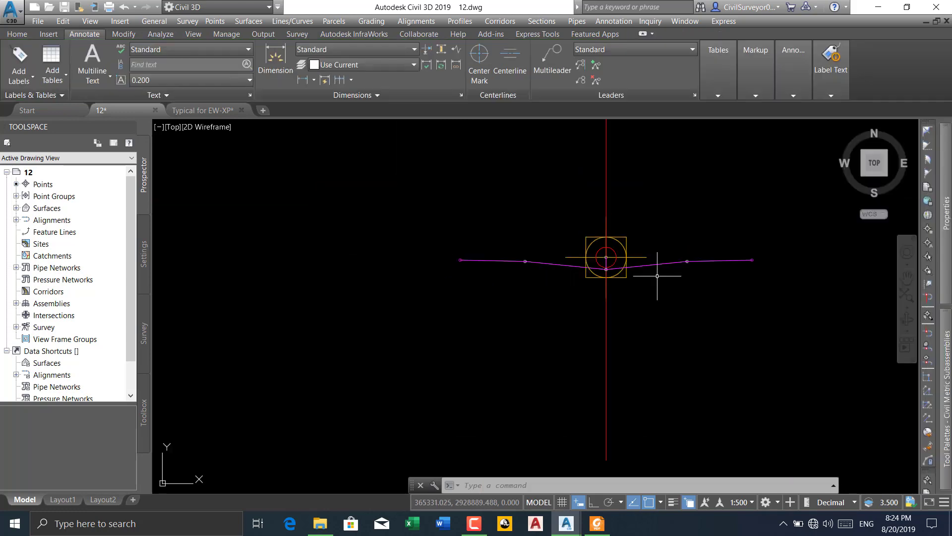
left_click(493, 260)
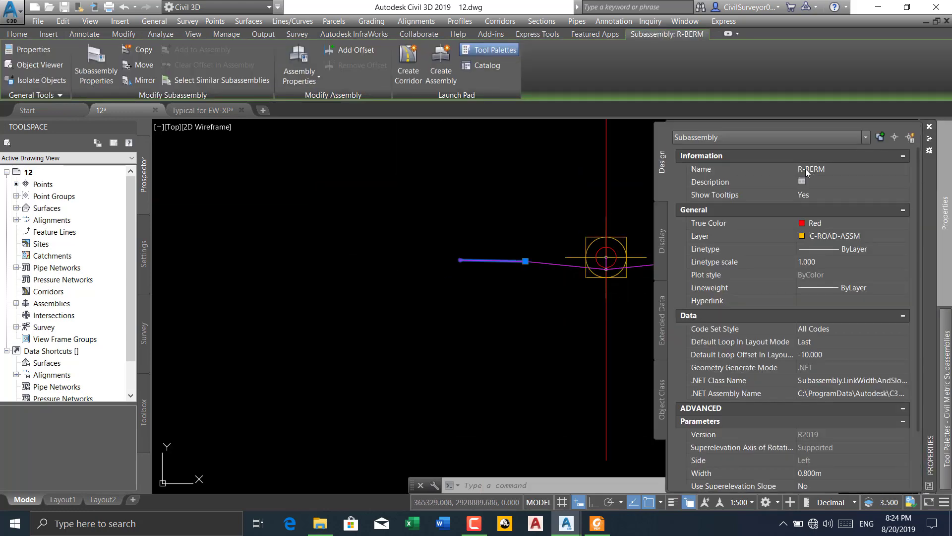
left_click(805, 168)
left_click(802, 169)
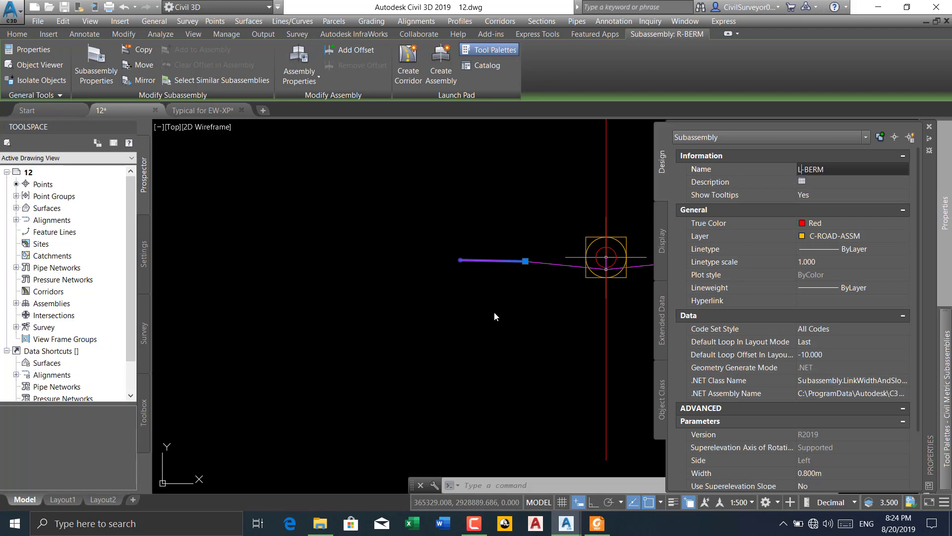
key("Escape")
scroll(476, 303, "down", 3)
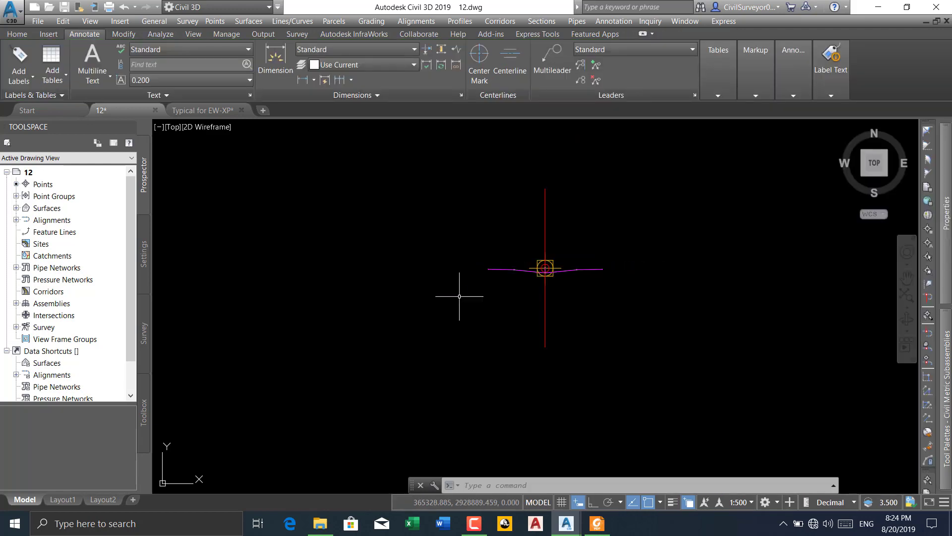
middle_click_drag(597, 301, 558, 300)
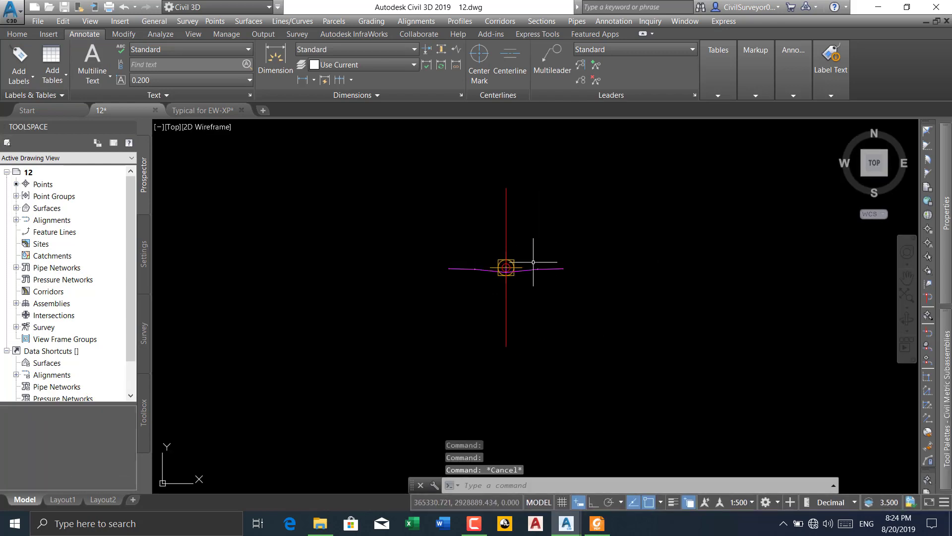
scroll(510, 267, "up", 2)
scroll(510, 267, "up", 3)
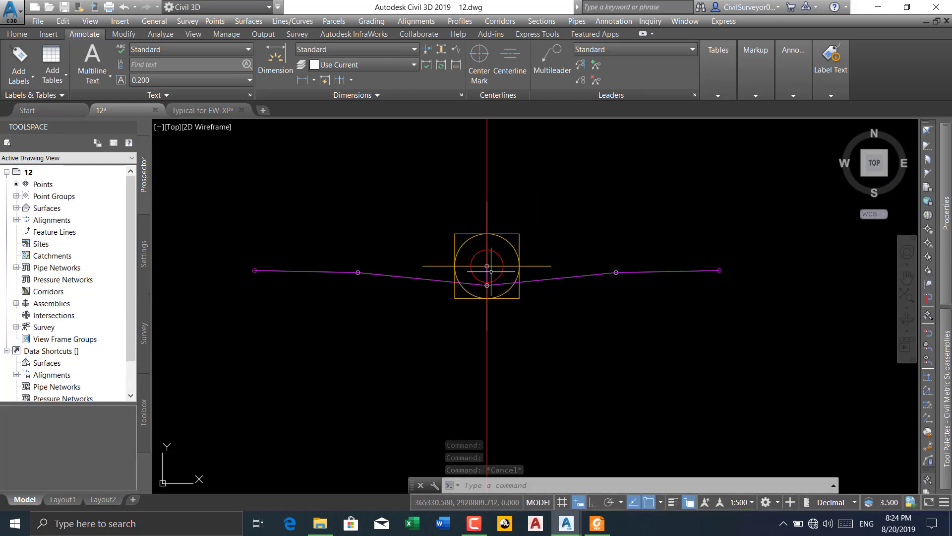
Switch to the Typical for EW-XP drawing and set the color of both 2.0% berm lines beside the median to Blue
left_click(200, 110)
scroll(385, 279, "down", 2)
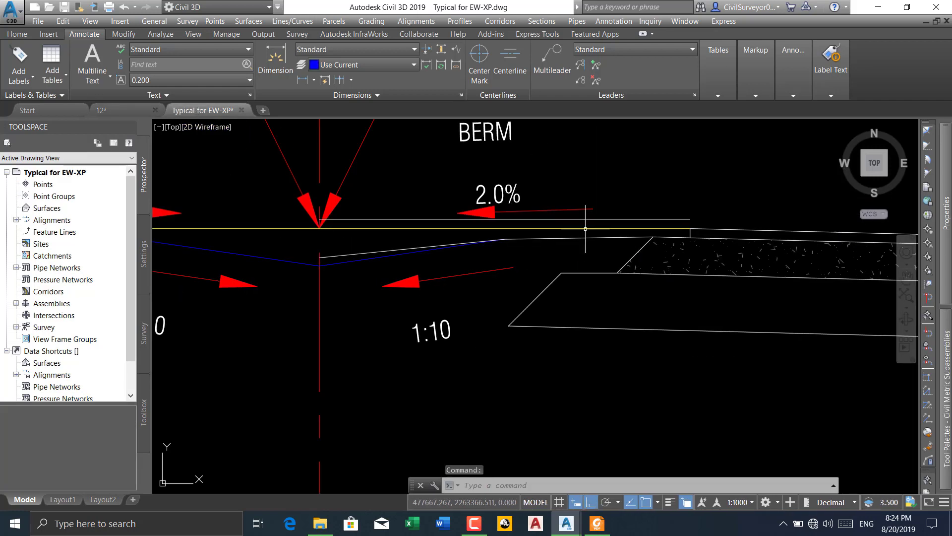
left_click(627, 236)
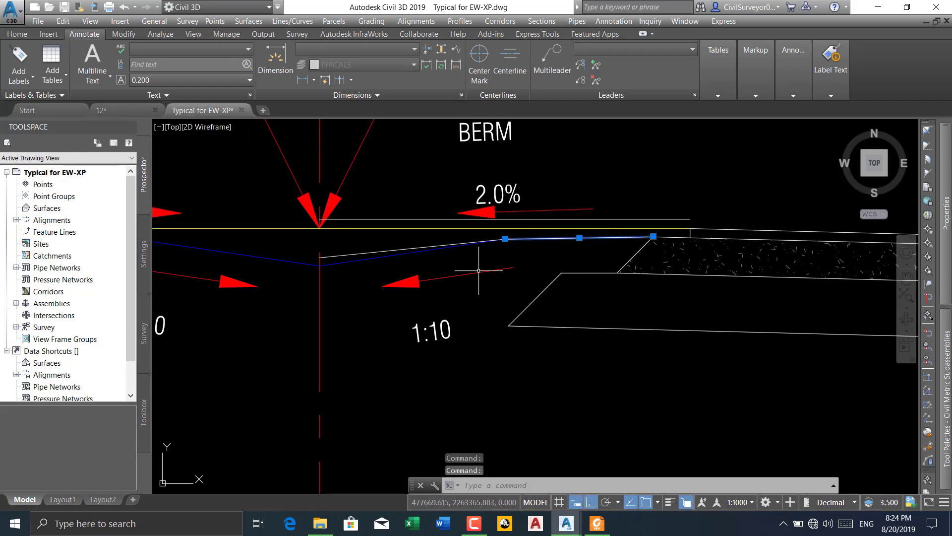
scroll(546, 266, "down", 2)
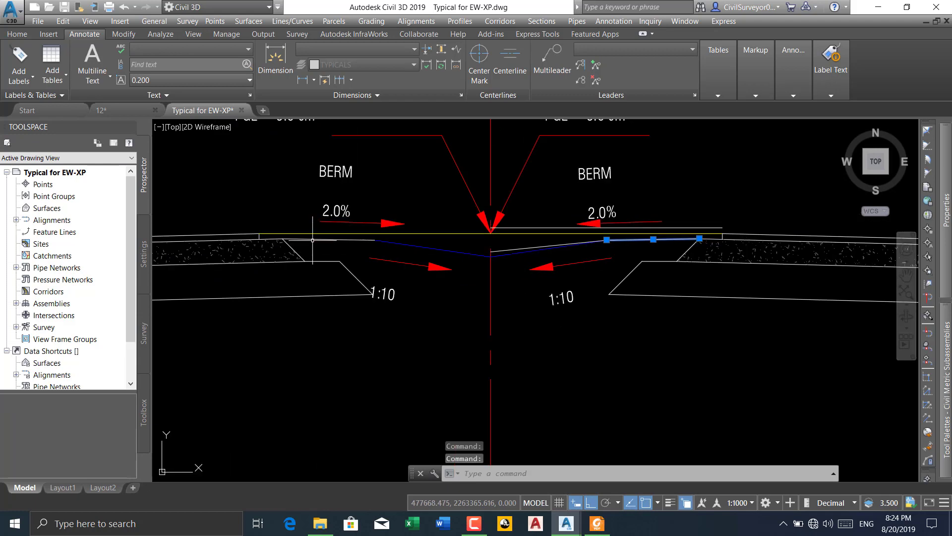
left_click(305, 239)
middle_click_drag(539, 323, 391, 293)
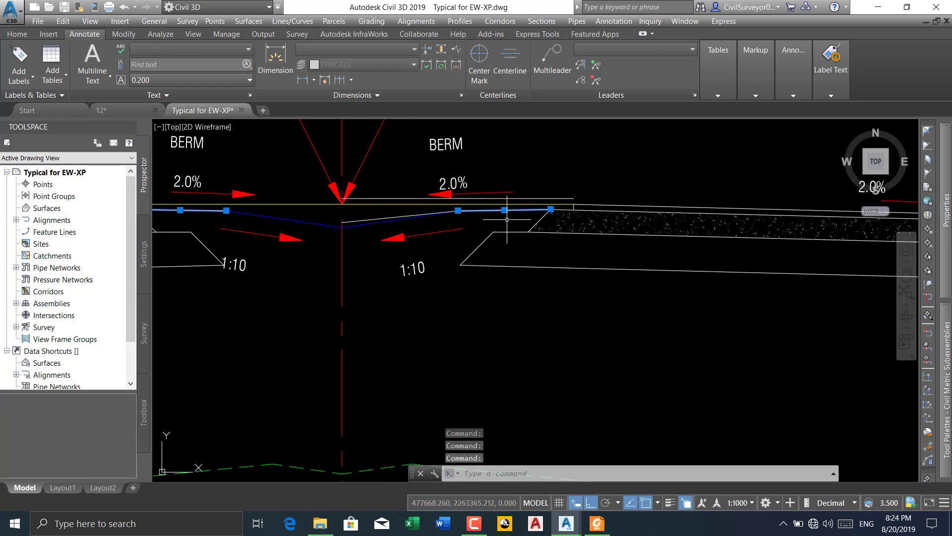
mouse_move(944, 208)
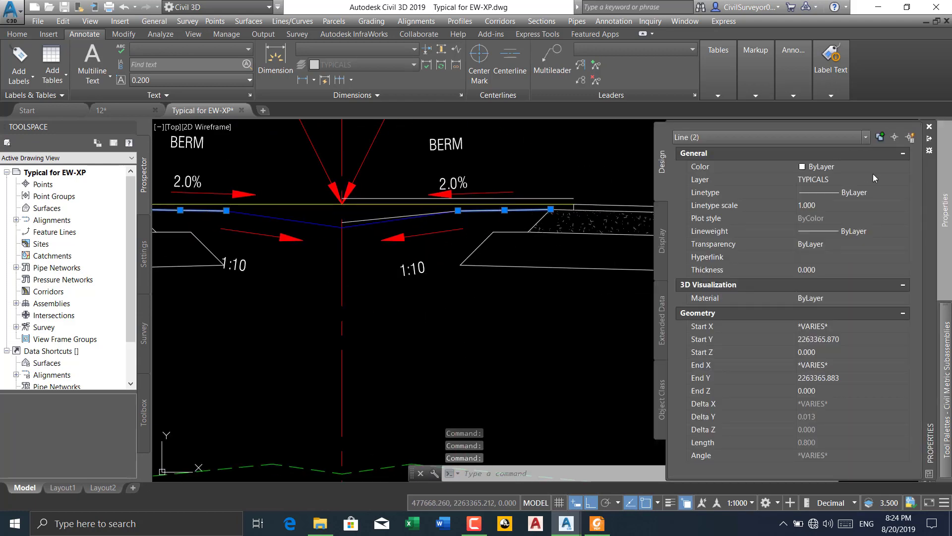
left_click(871, 171)
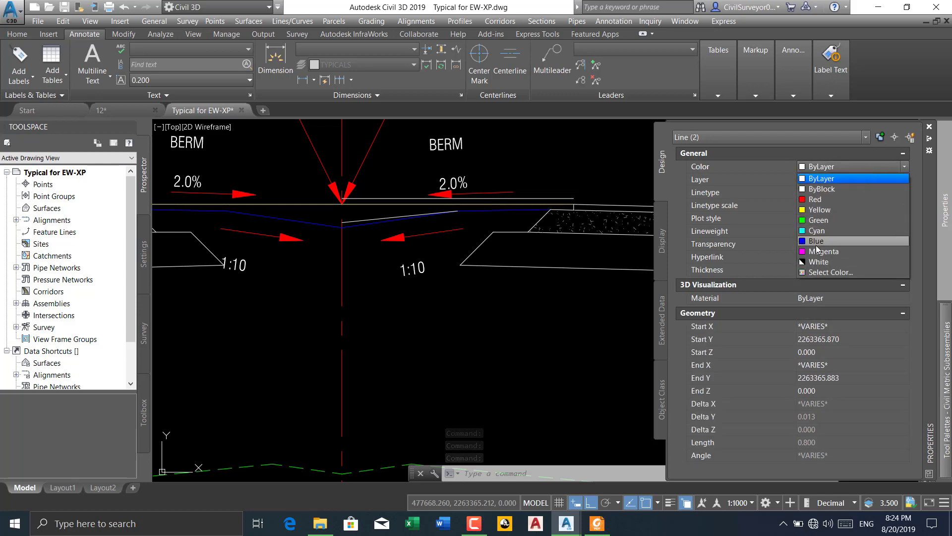
left_click(817, 241)
key("Escape")
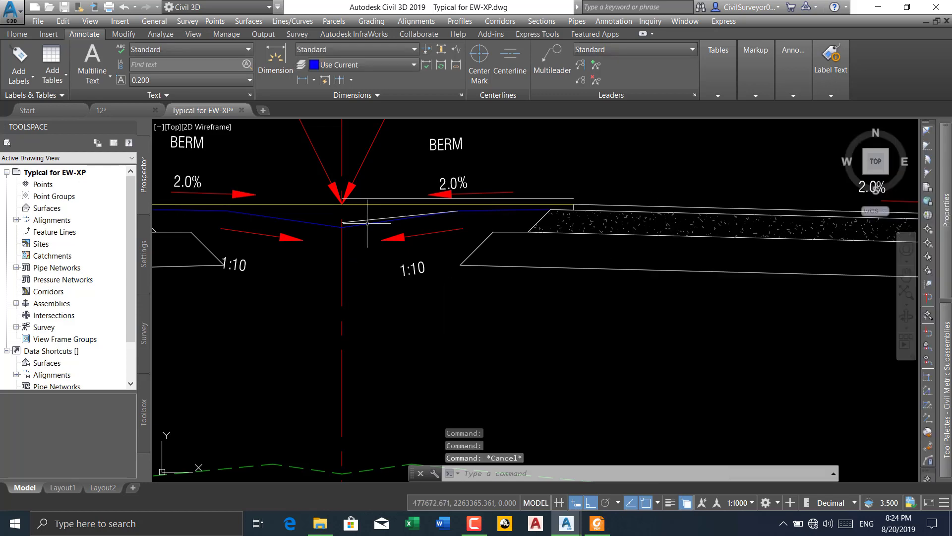
Review the 30 m R.O.W typical sections around the median, shy and drive way, and consult the Quantity Report PDF in Foxit Reader
left_click(366, 220)
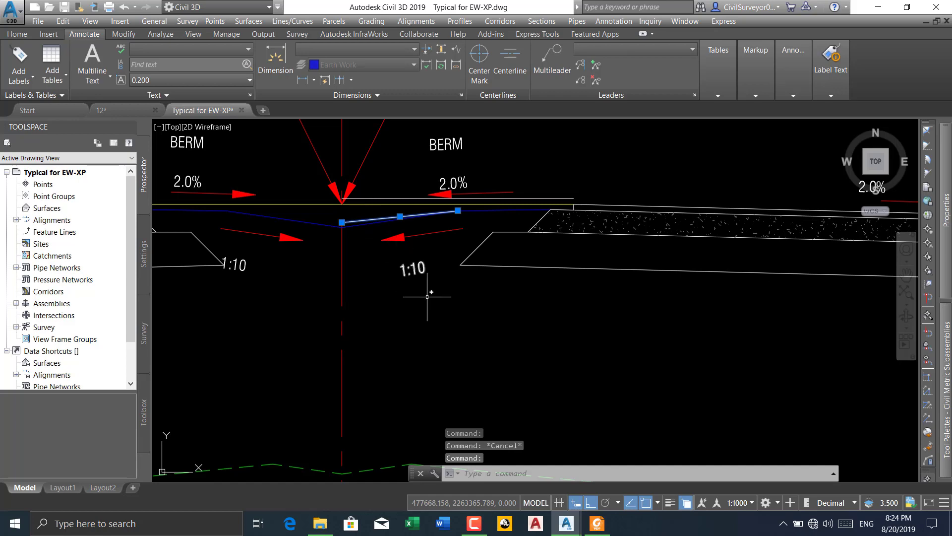
key("Escape")
middle_click_drag(541, 221, 467, 241)
scroll(486, 235, "down", 2)
middle_click_drag(530, 240, 462, 238)
scroll(434, 250, "down", 4)
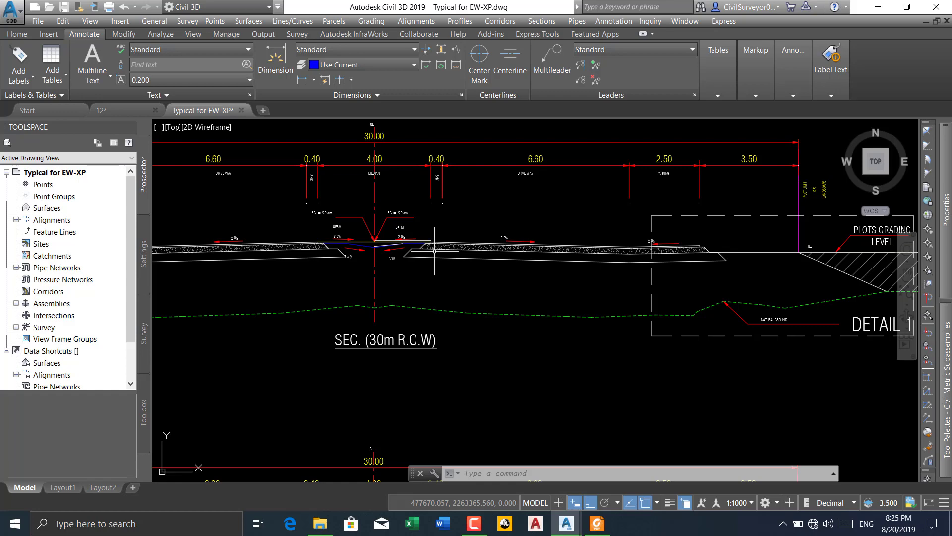
scroll(434, 251, "down", 8)
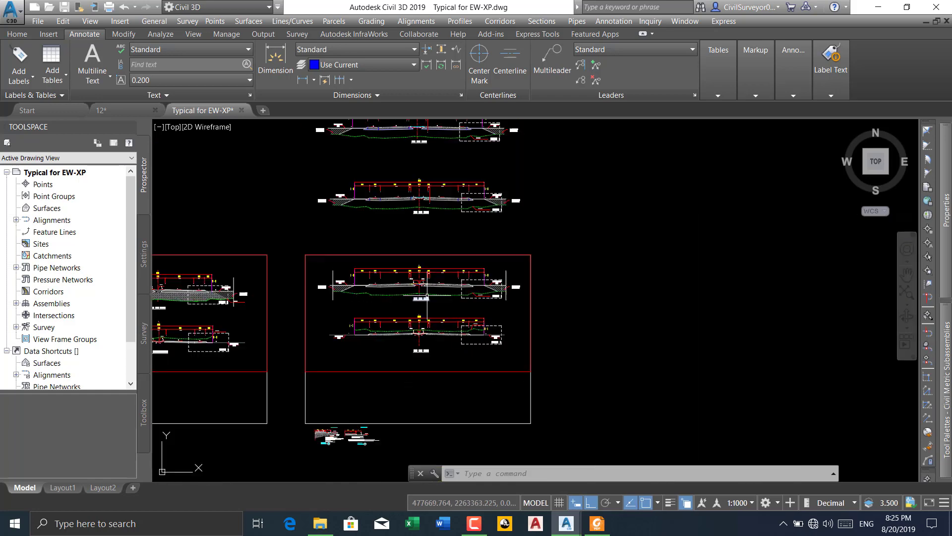
left_click(596, 525)
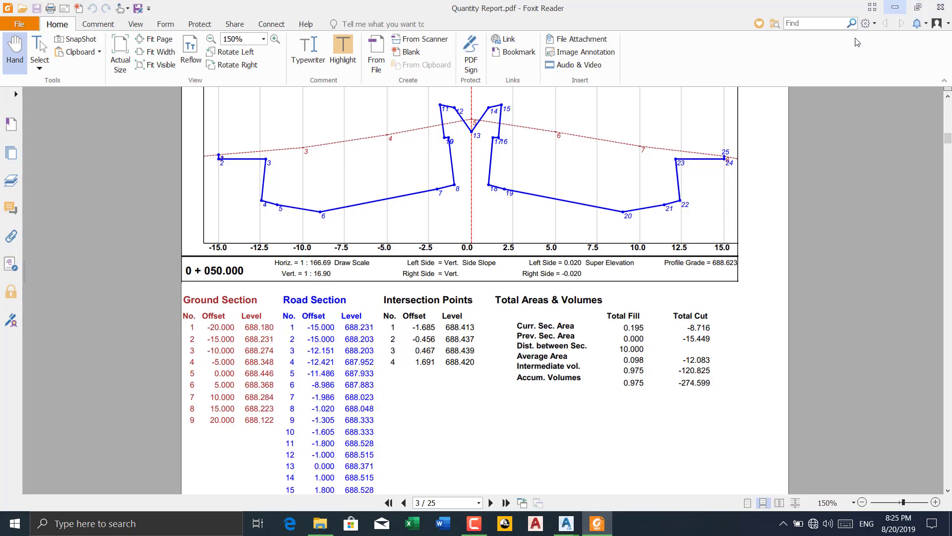
left_click(899, 5)
scroll(425, 269, "up", 8)
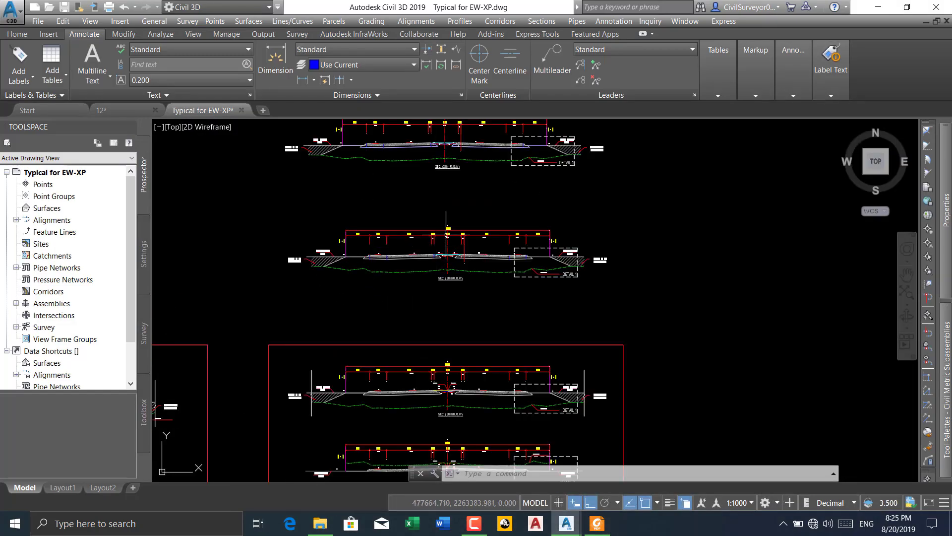
scroll(400, 327, "up", 8)
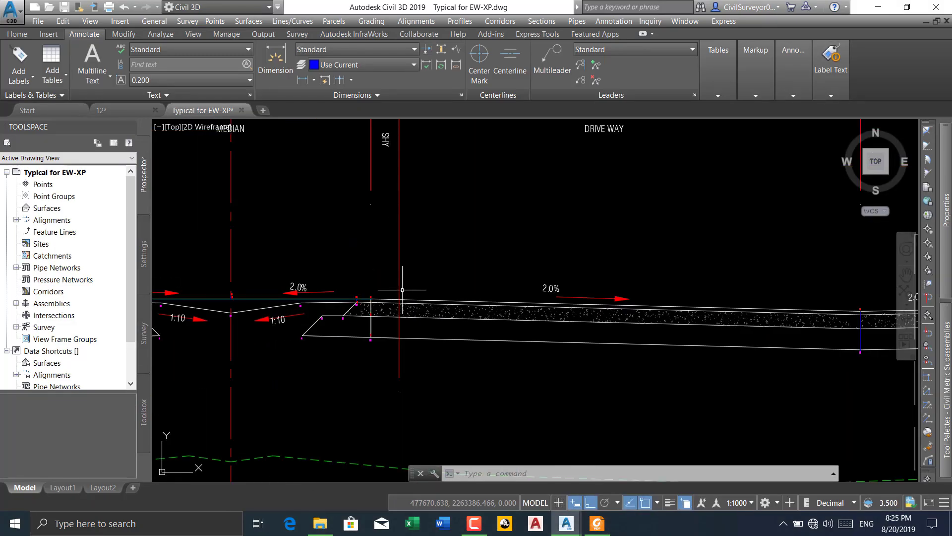
scroll(371, 300, "up", 4)
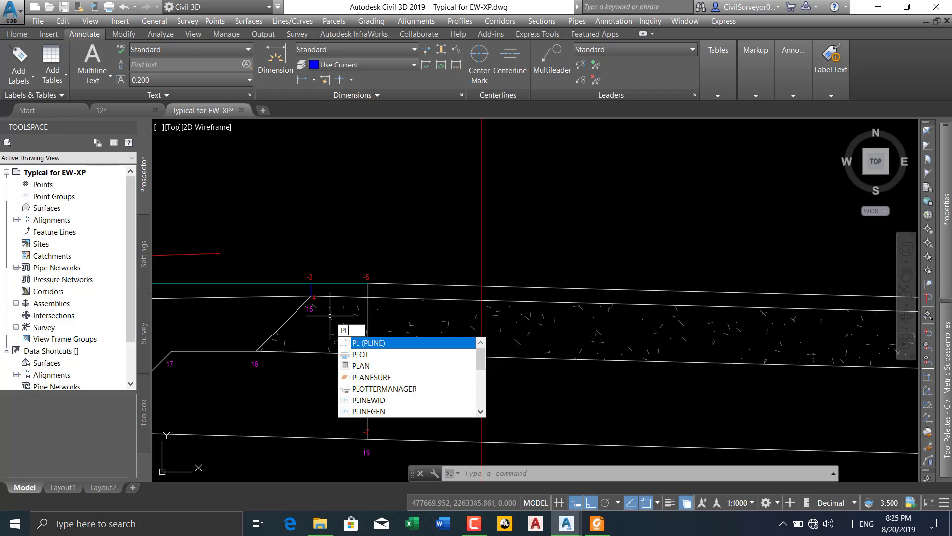
key("Return")
scroll(365, 288, "up", 6)
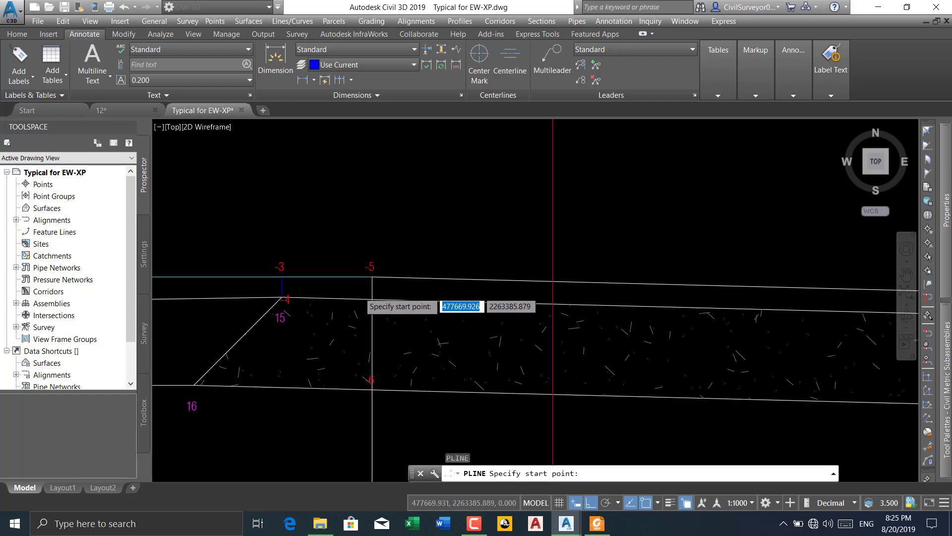
left_click(391, 254)
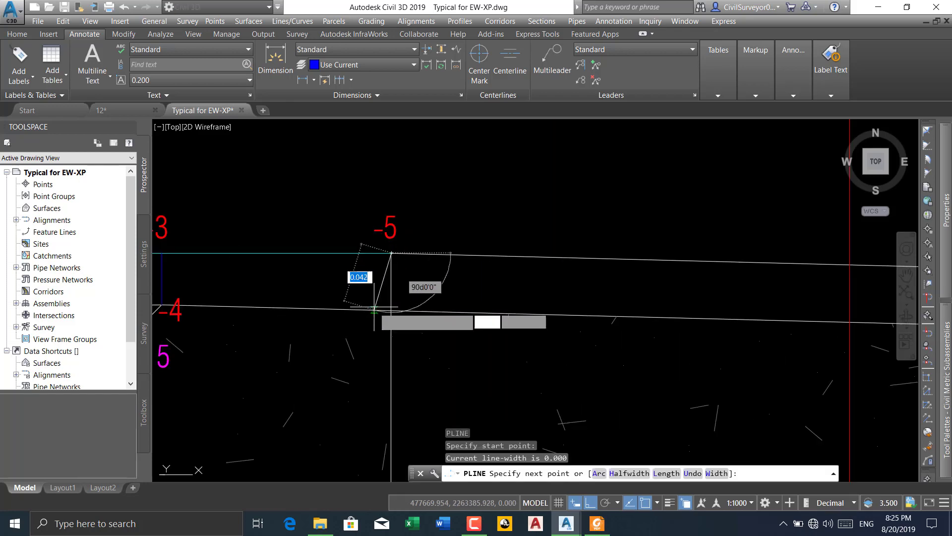
mouse_move(945, 181)
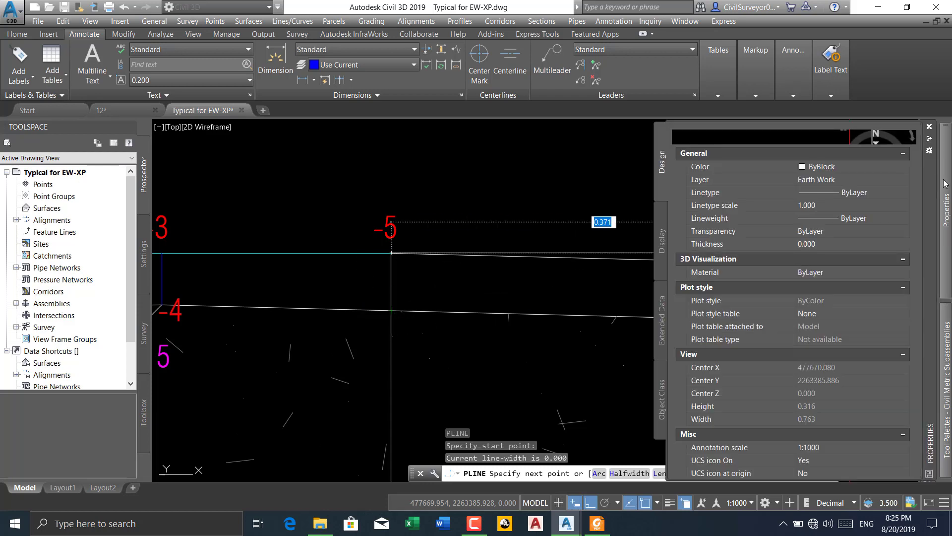
left_click(891, 165)
left_click(892, 165)
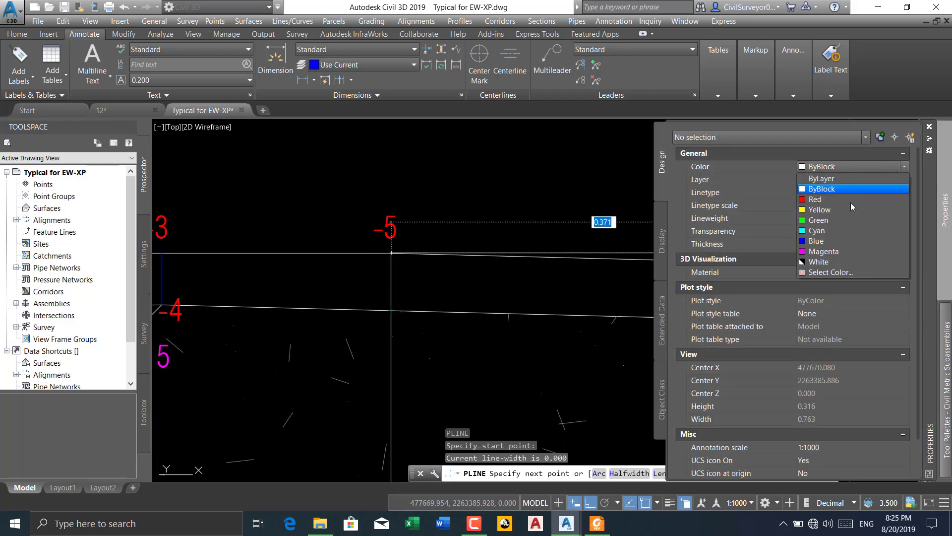
left_click(821, 242)
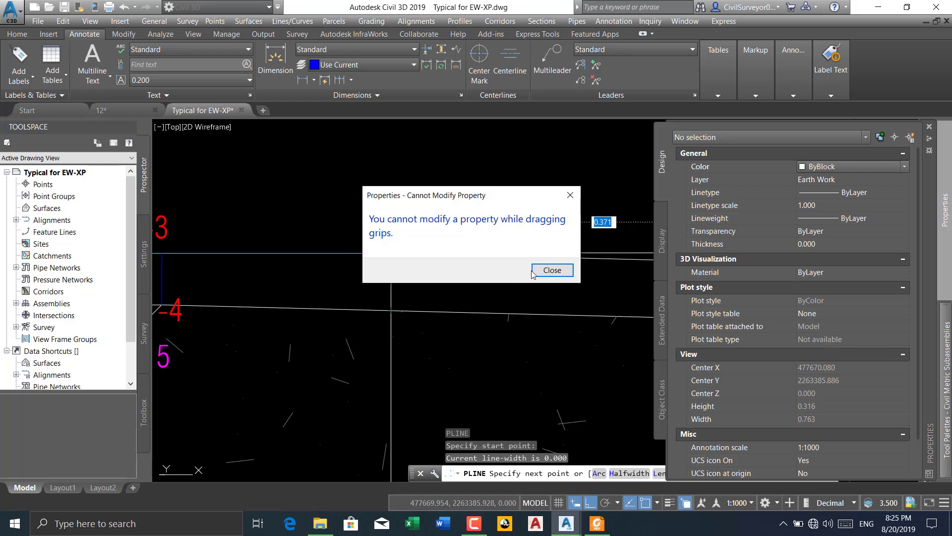
left_click(551, 271)
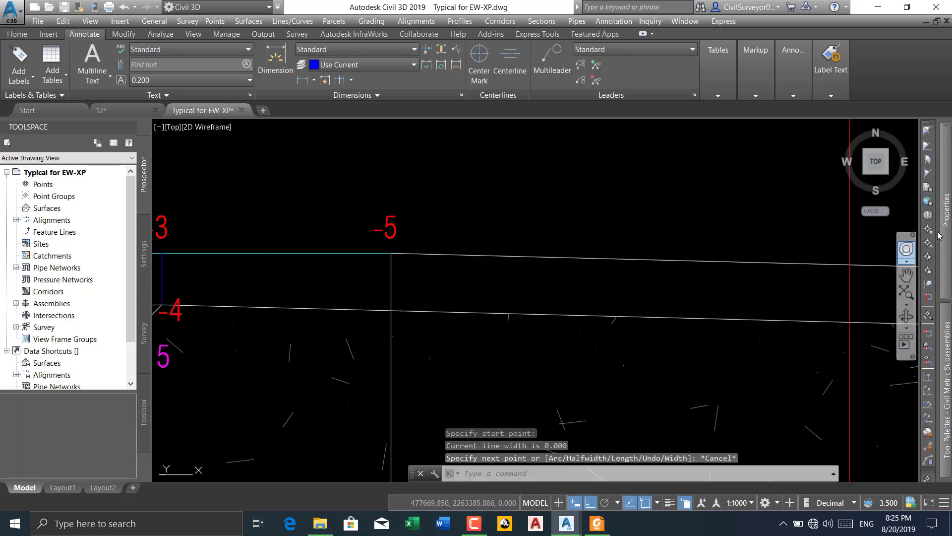
Set the current drawing color to Blue with no objects selected
mouse_move(923, 194)
left_click(904, 166)
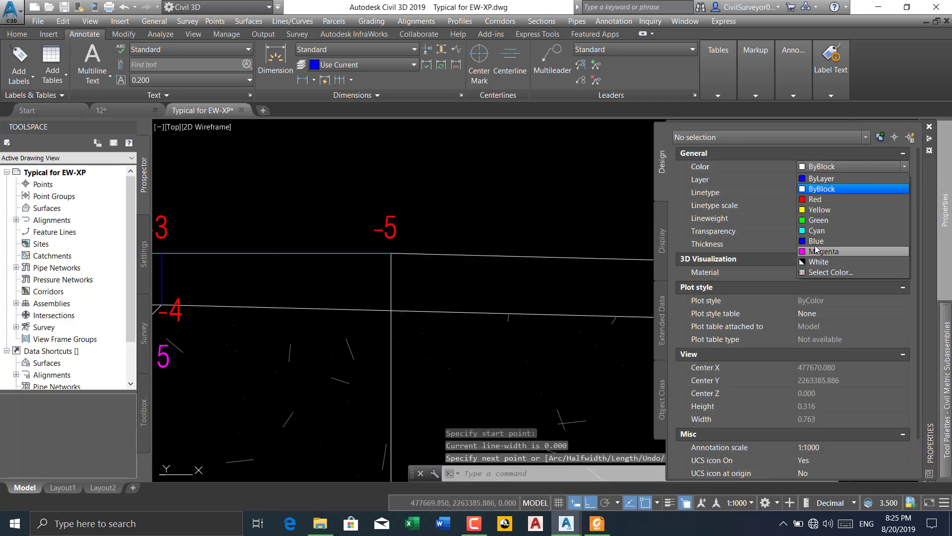
left_click(816, 242)
key("Escape")
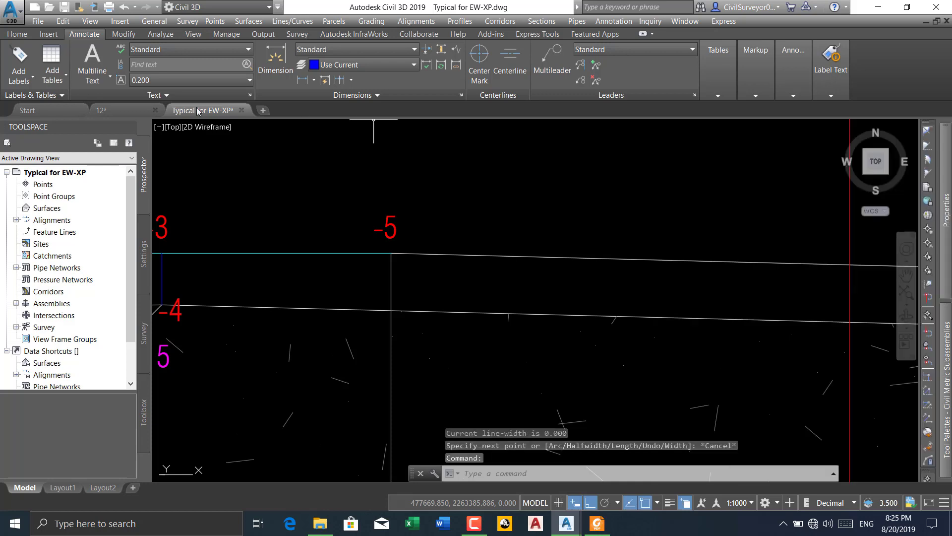
Start a polyline at point -5, run it straight down to the bottom of the top pavement layer, and continue to point -4
right_click(535, 175)
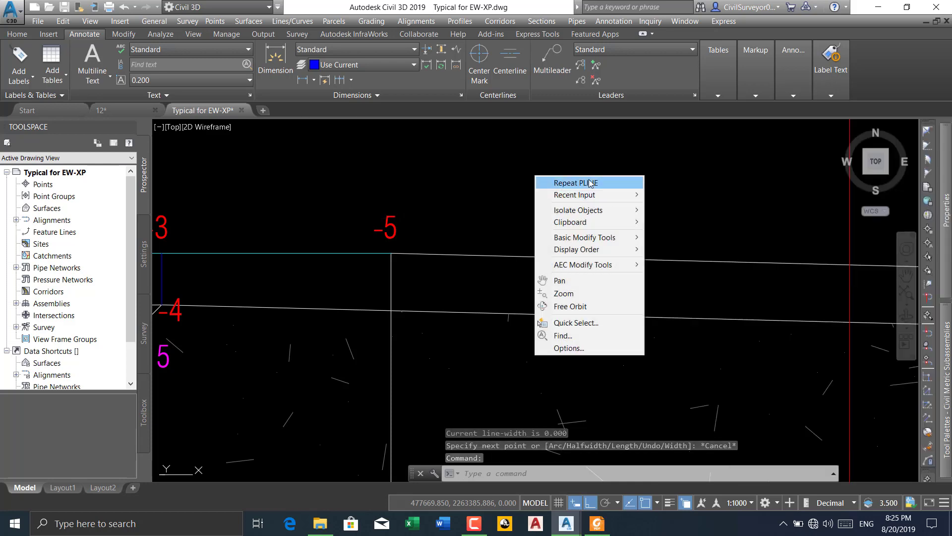
left_click(546, 183)
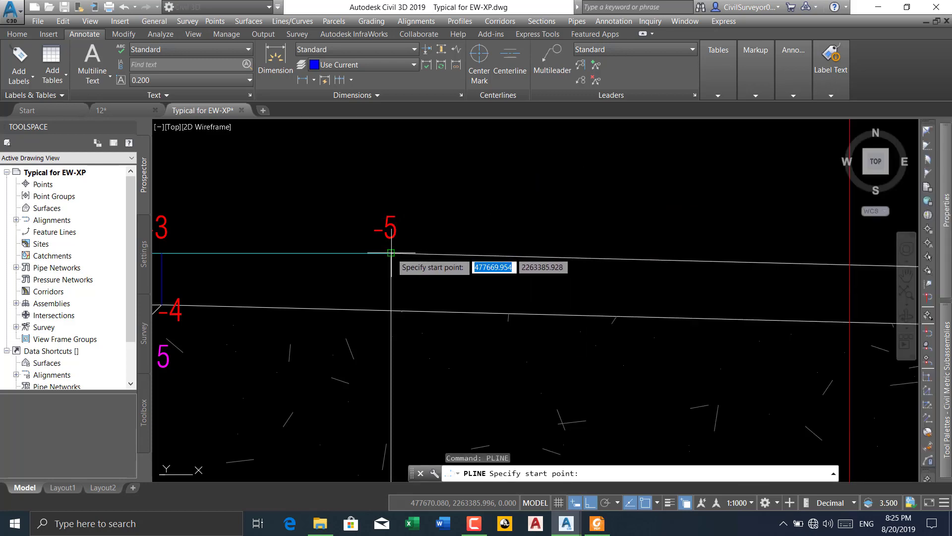
left_click(392, 253)
left_click(392, 309)
scroll(461, 251, "down", 2)
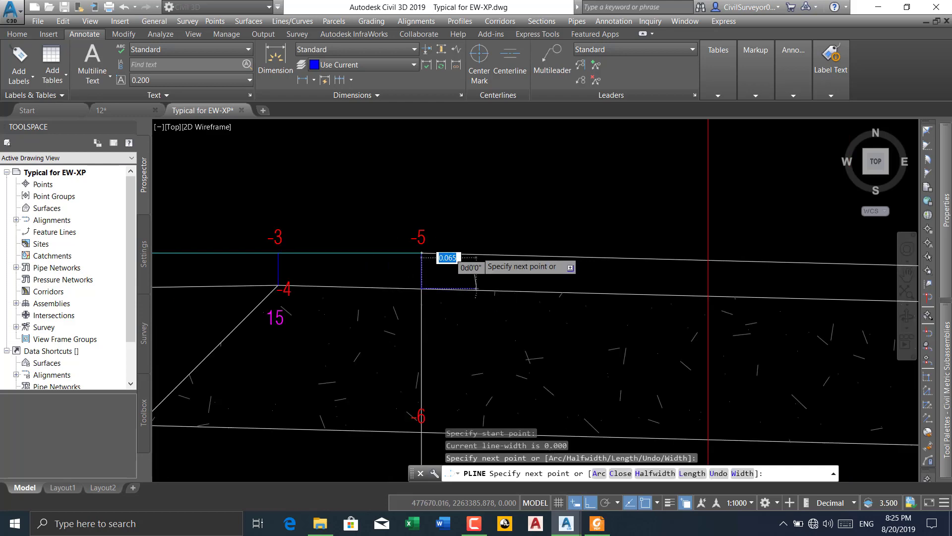
scroll(298, 287, "up", 4)
scroll(283, 261, "up", 4)
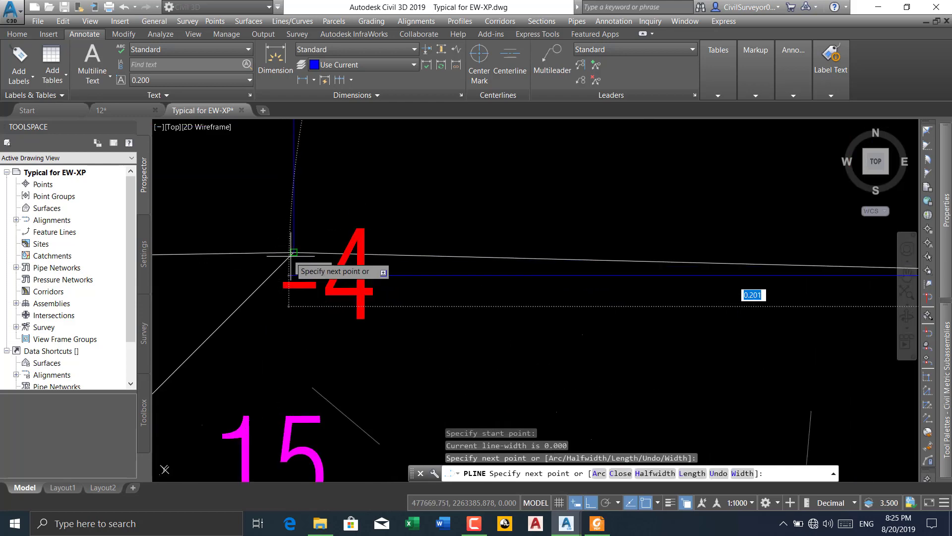
left_click(294, 252)
scroll(426, 204, "down", 6)
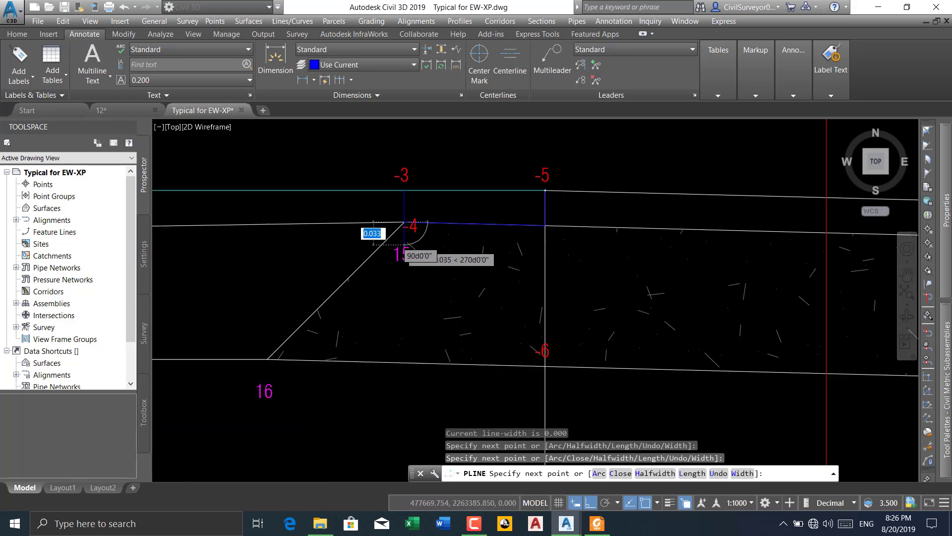
Continue the polyline along the stepped pavement edge through points 16, 17 and 18
scroll(356, 305, "up", 2)
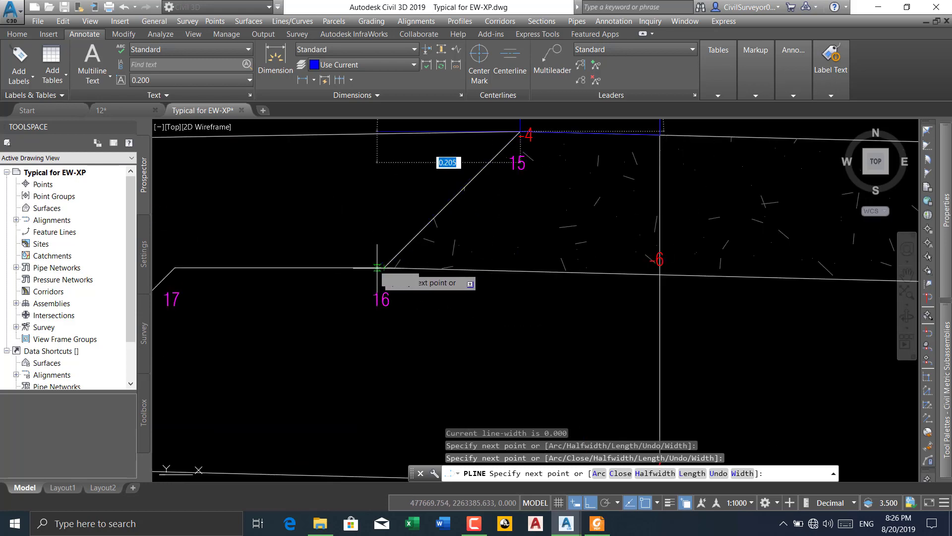
left_click(384, 269)
middle_click_drag(249, 269, 499, 259)
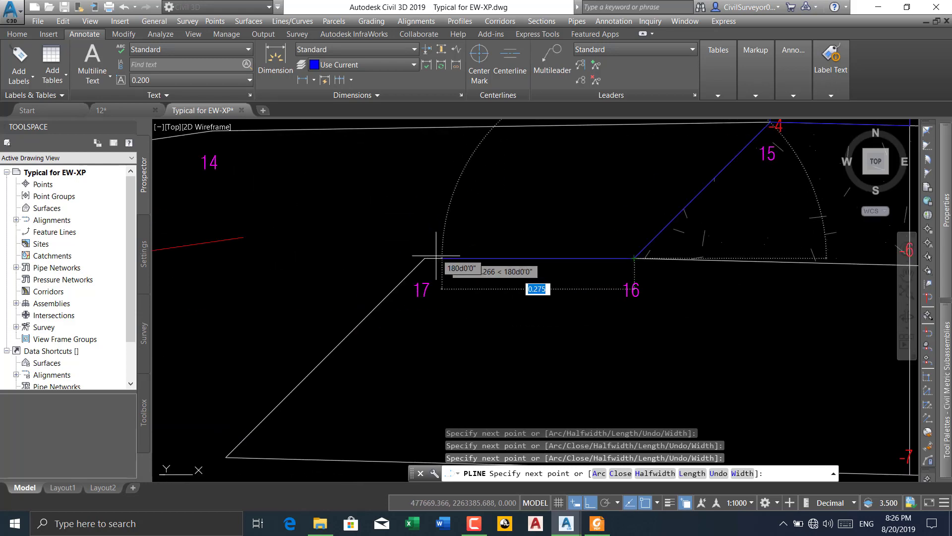
left_click(425, 258)
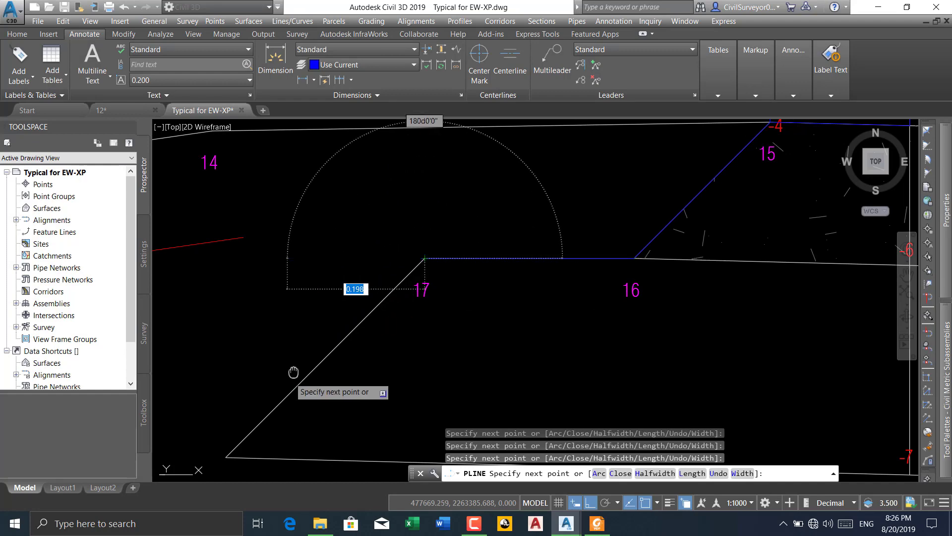
scroll(294, 372, "down", 2)
left_click(325, 334)
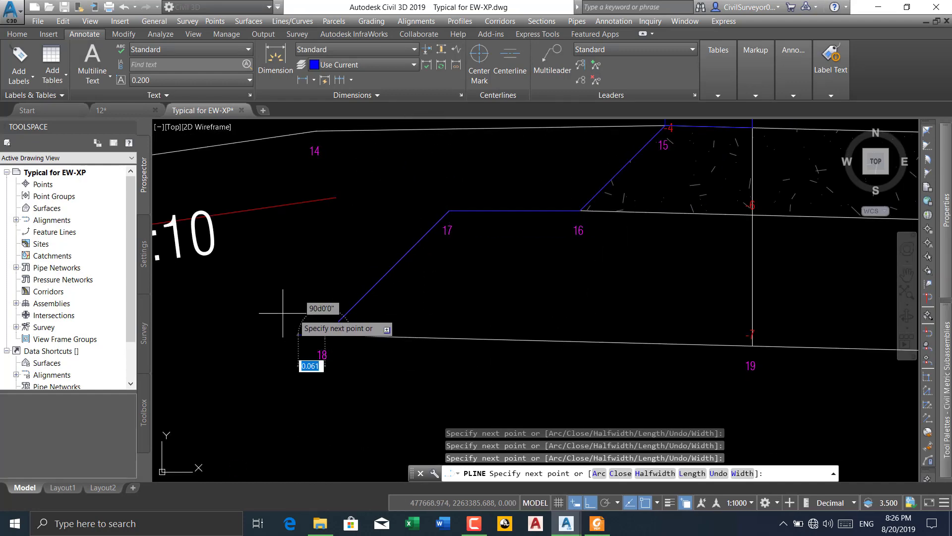
scroll(283, 312, "down", 4)
scroll(439, 324, "up", 4)
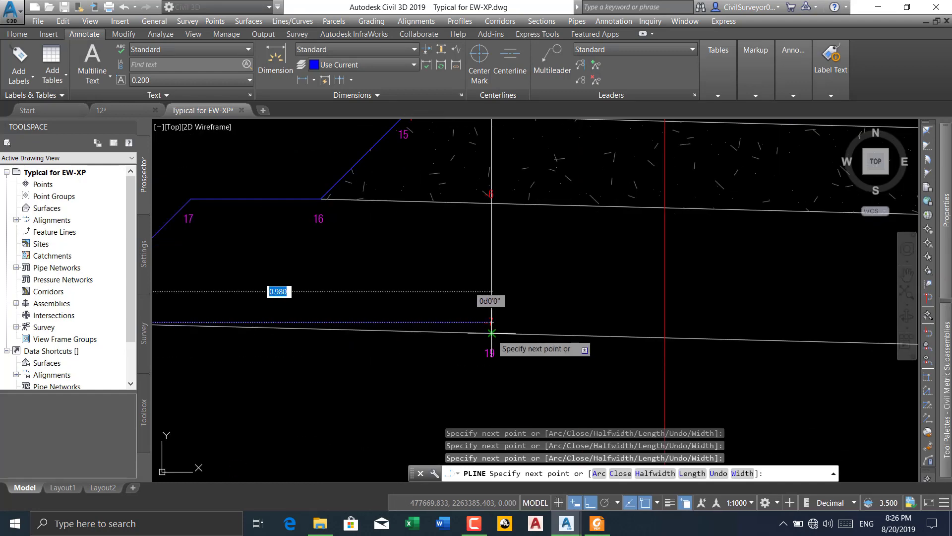
left_click(473, 526)
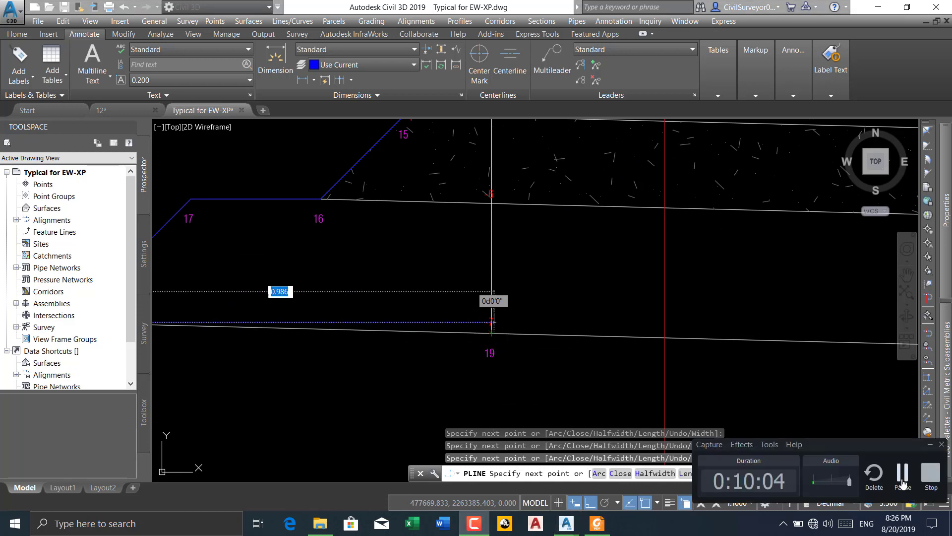
left_click(902, 477)
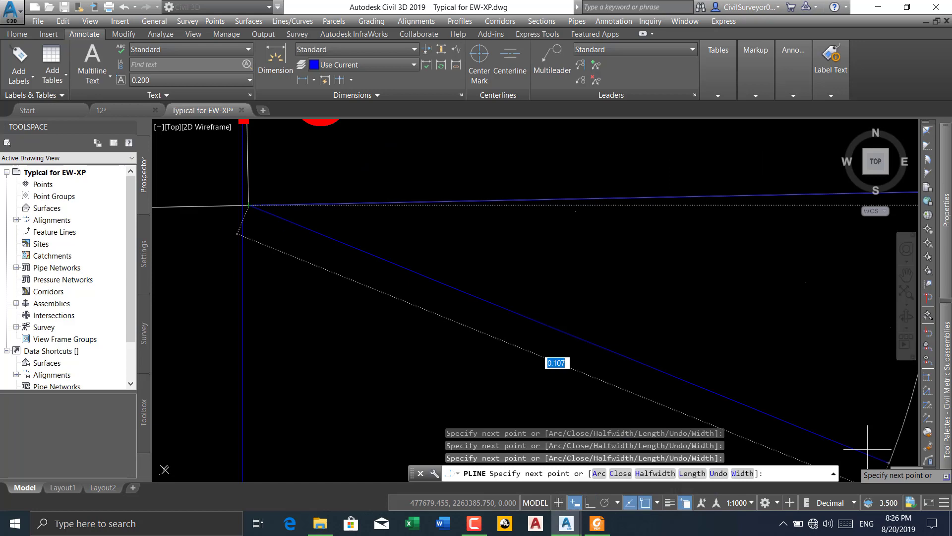
Continue the polyline along the bottom of the pavement and up the stepped far edge to point -10
scroll(422, 255, "up", 3)
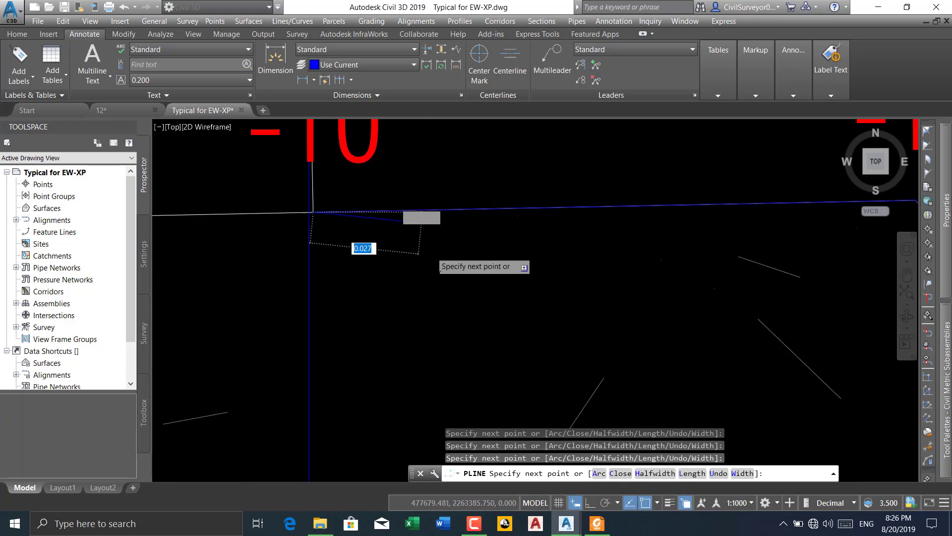
scroll(416, 302, "down", 2)
scroll(417, 278, "up", 2)
scroll(416, 253, "up", 5)
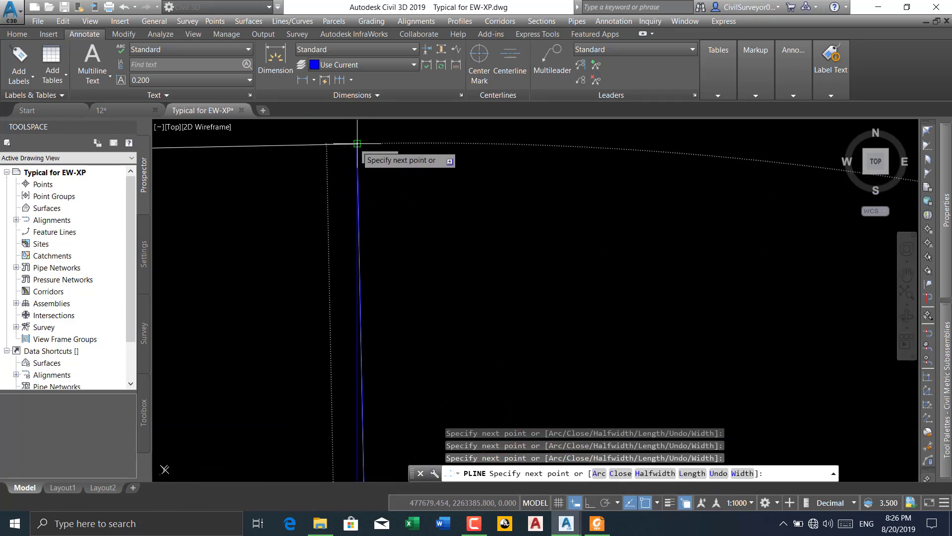
scroll(546, 209, "down", 5)
scroll(581, 206, "down", 14)
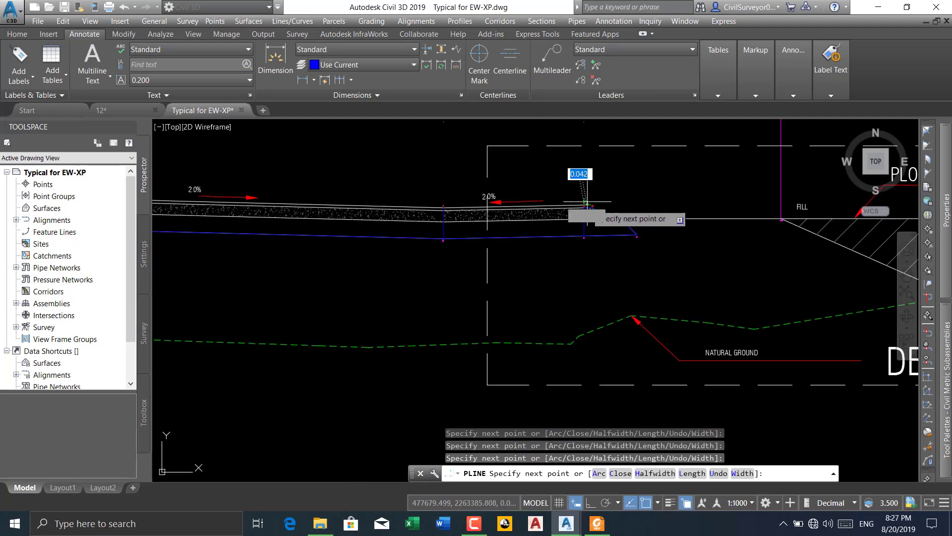
Run the polyline back along the top surface through point -8 and finish it at its starting point -5
scroll(439, 204, "up", 7)
scroll(411, 203, "up", 6)
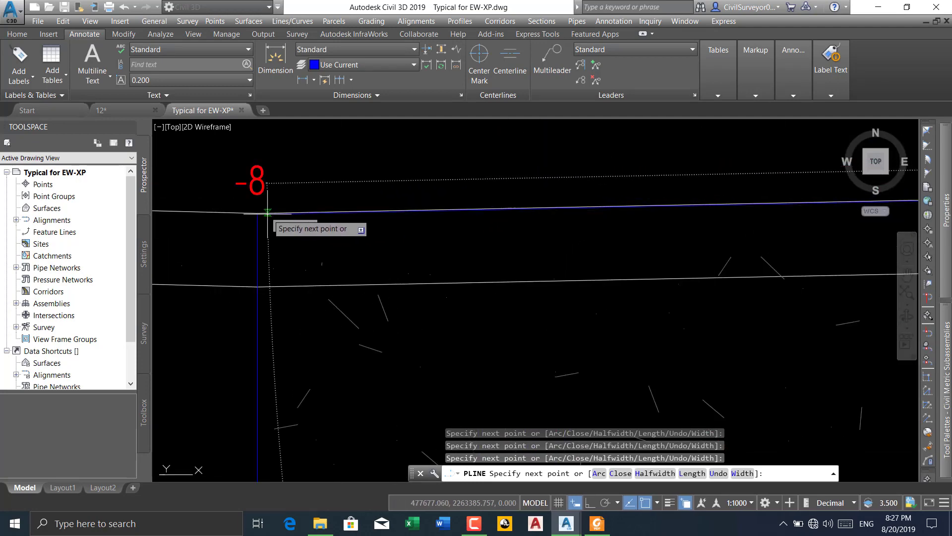
scroll(407, 233, "down", 6)
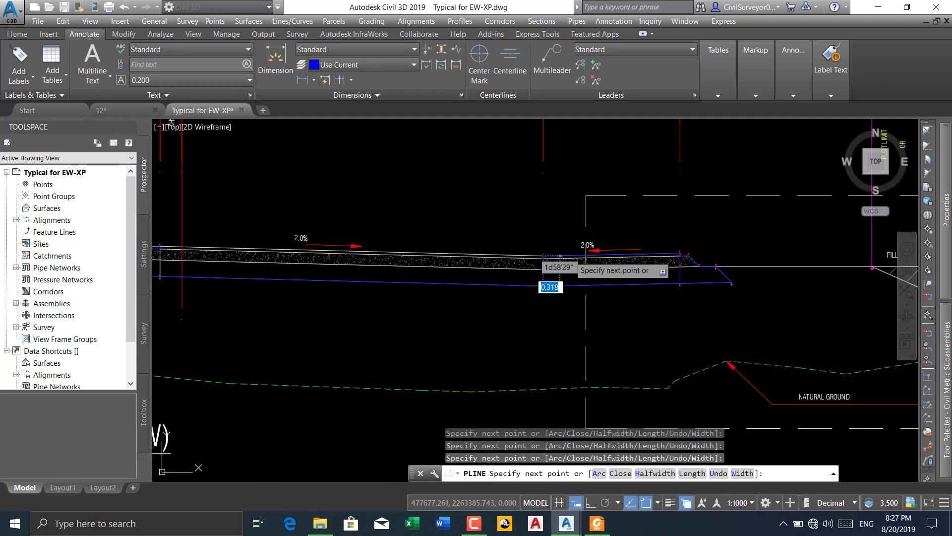
scroll(415, 249, "up", 3)
scroll(416, 250, "up", 6)
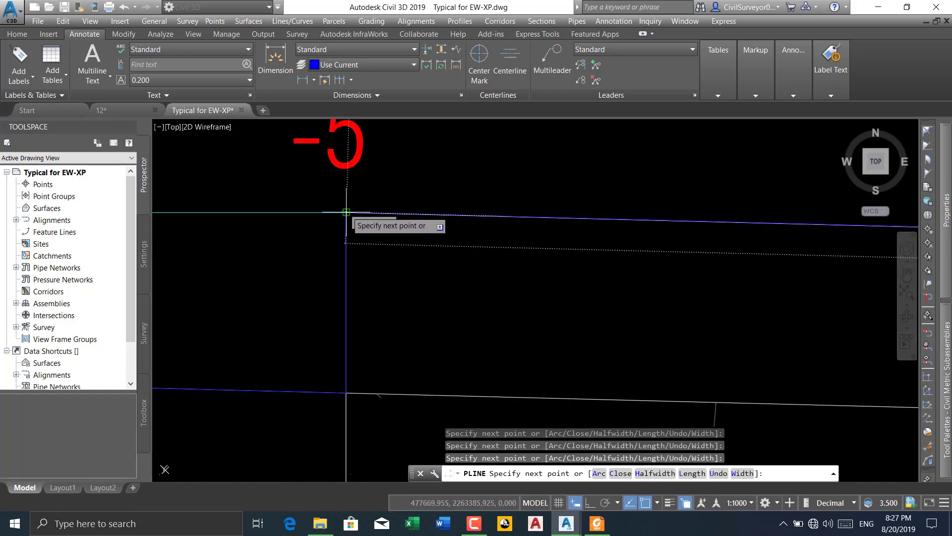
left_click(346, 212)
key("Return")
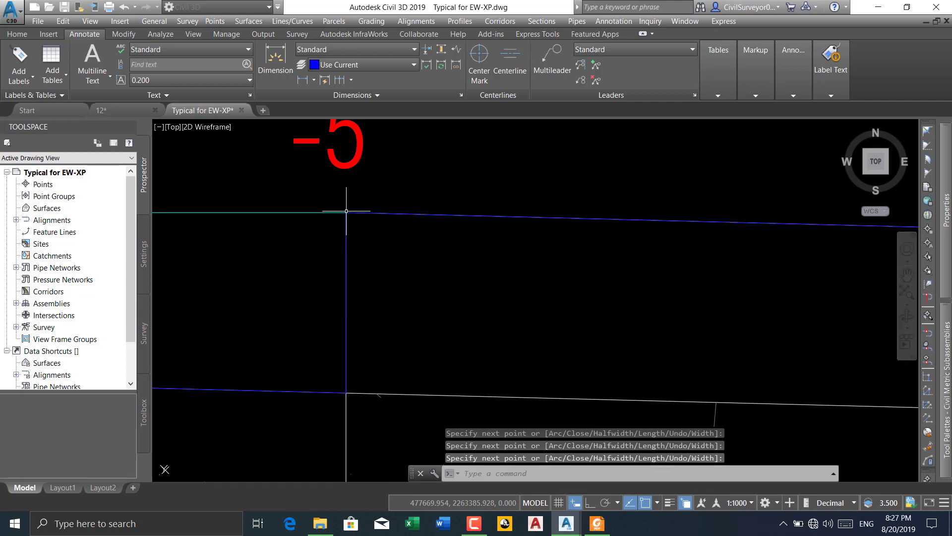
Copy the finished blue pavement polyline into the empty space beside the typical sections
left_click(346, 239)
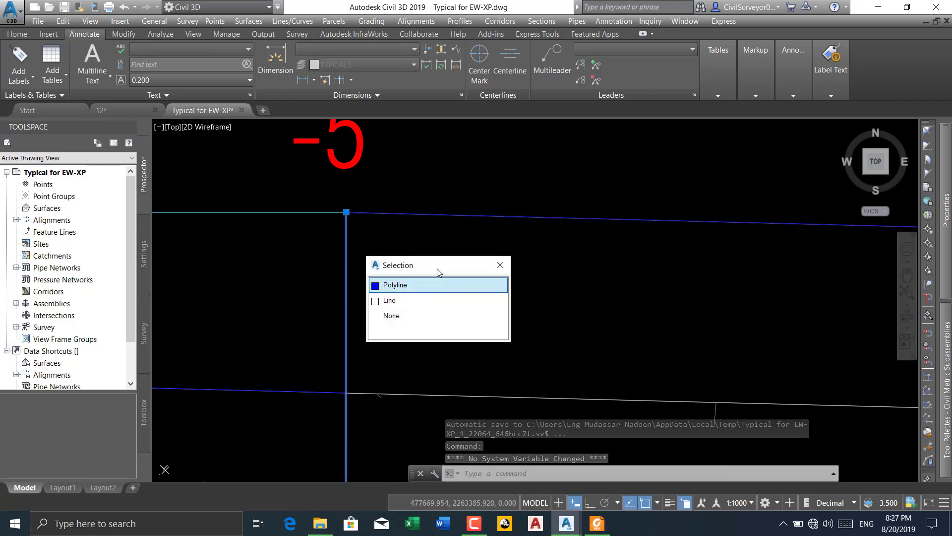
left_click(424, 285)
type("C")
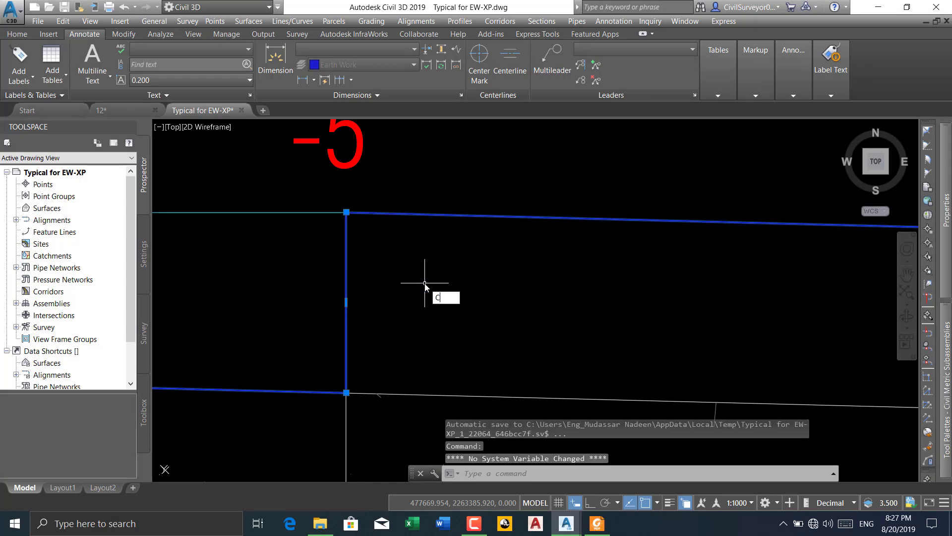
type("O")
key("Return")
left_click(415, 240)
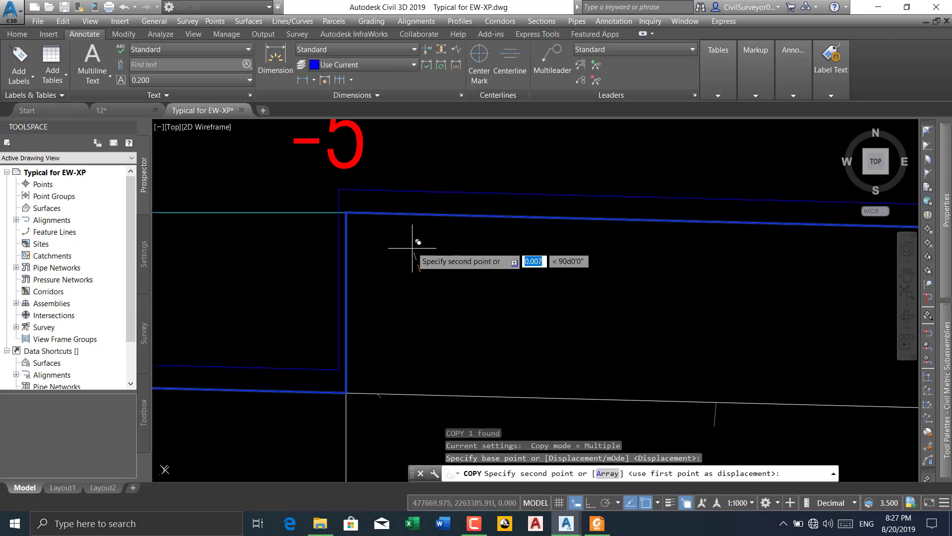
scroll(414, 237, "down", 5)
scroll(419, 232, "down", 8)
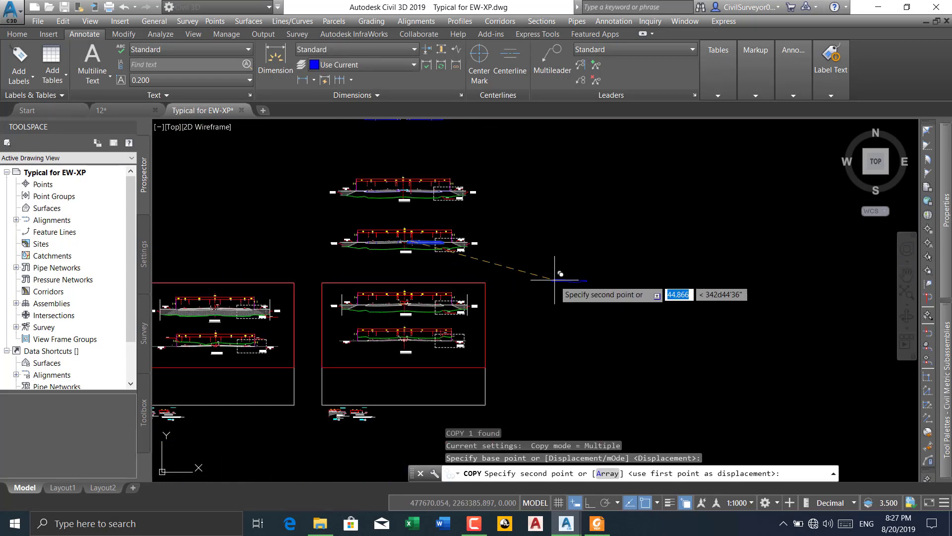
left_click(589, 248)
key("Escape")
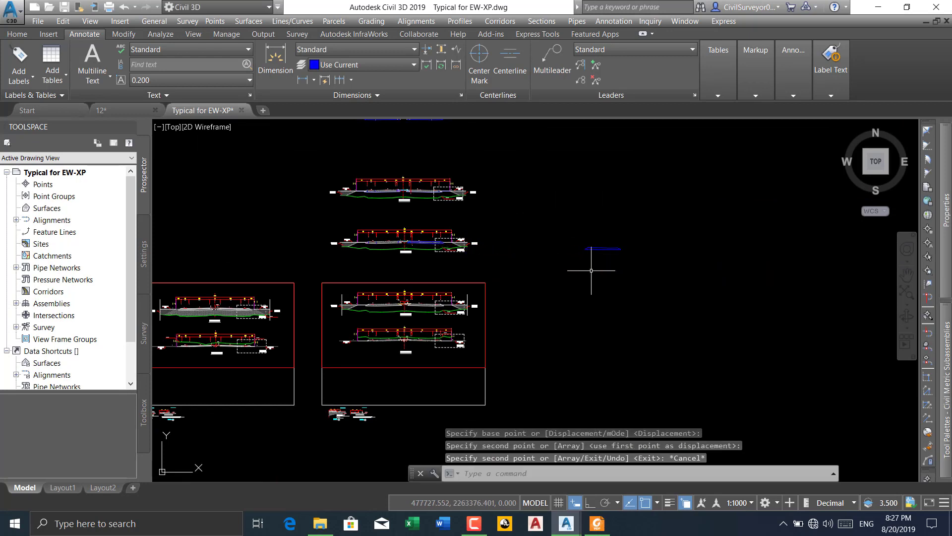
Copy the isolated pavement outline to the clipboard and paste it into drawing 12 beside the assembly
scroll(599, 252, "up", 5)
scroll(600, 253, "up", 5)
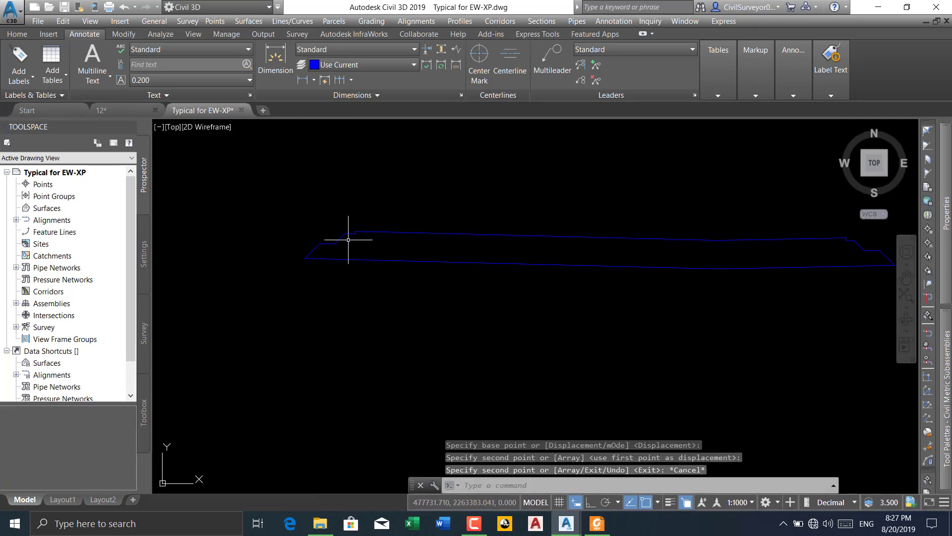
scroll(330, 239, "down", 6)
left_click(511, 222)
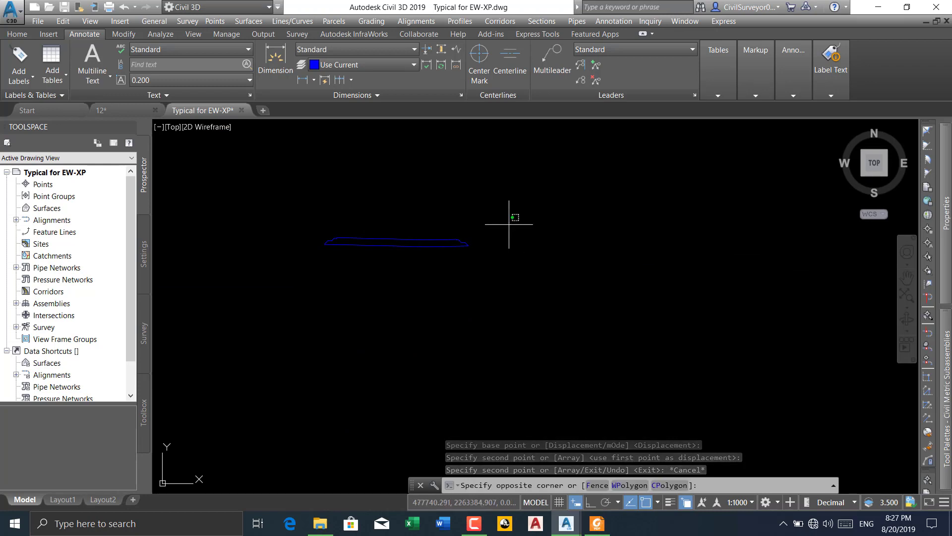
left_click(275, 279)
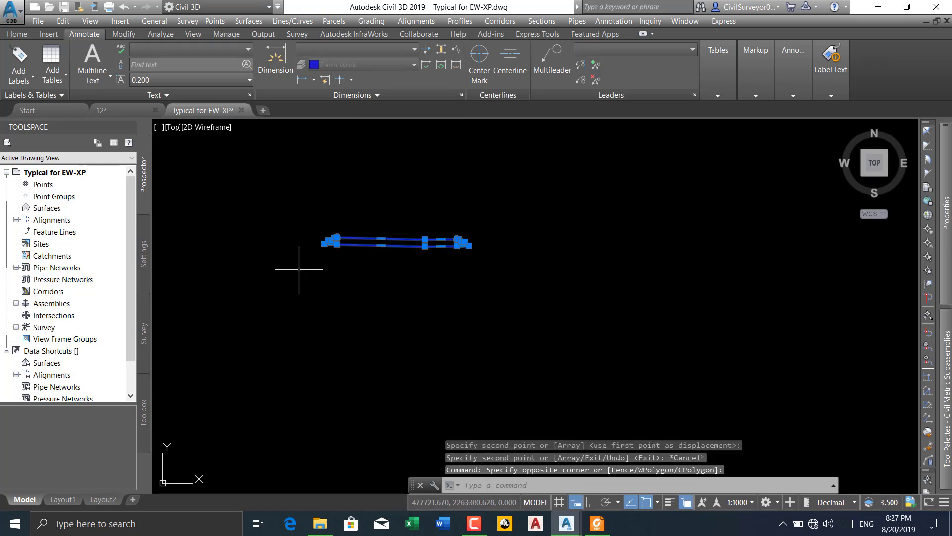
key("ctrl+c")
left_click(107, 110)
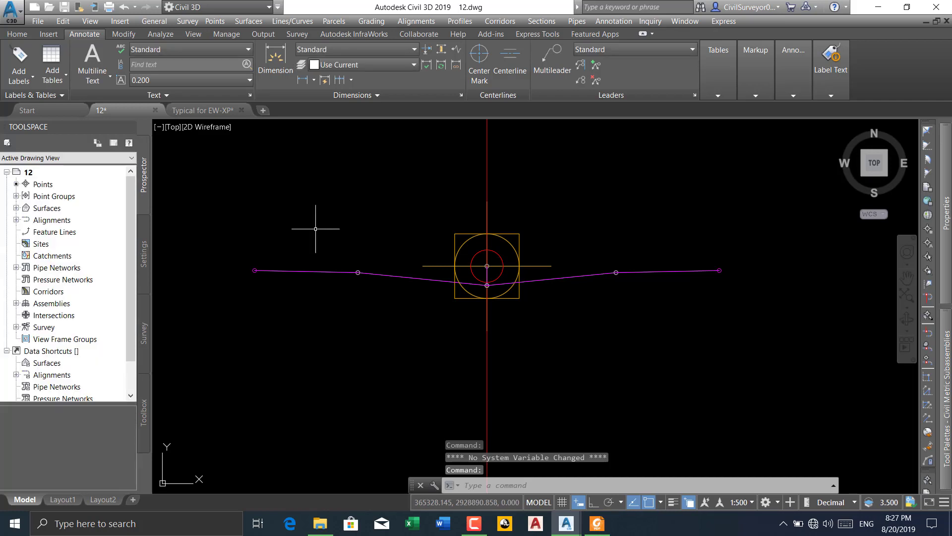
scroll(316, 228, "down", 8)
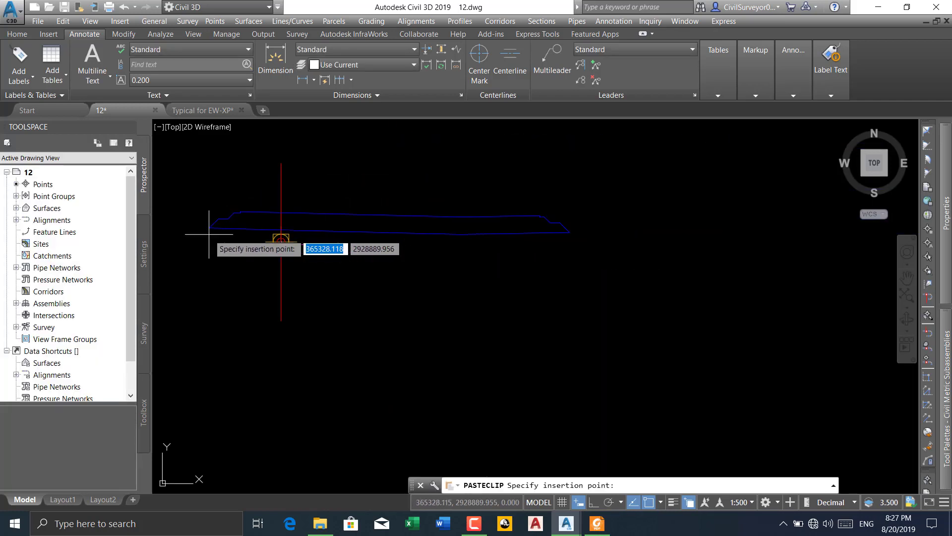
left_click(431, 283)
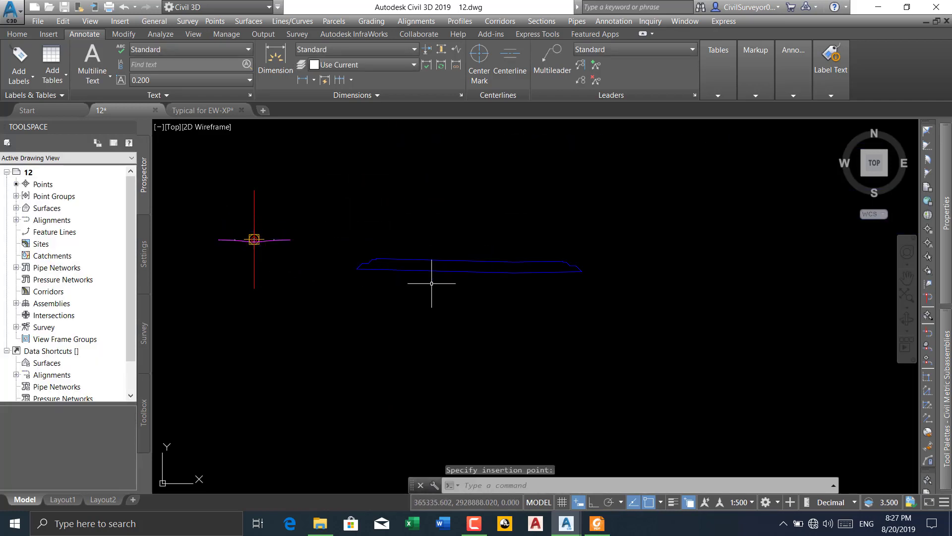
Move the pasted outline by its upper shoulder corner onto the outer end point of the median subassembly
scroll(347, 257, "up", 3)
scroll(403, 279, "up", 3)
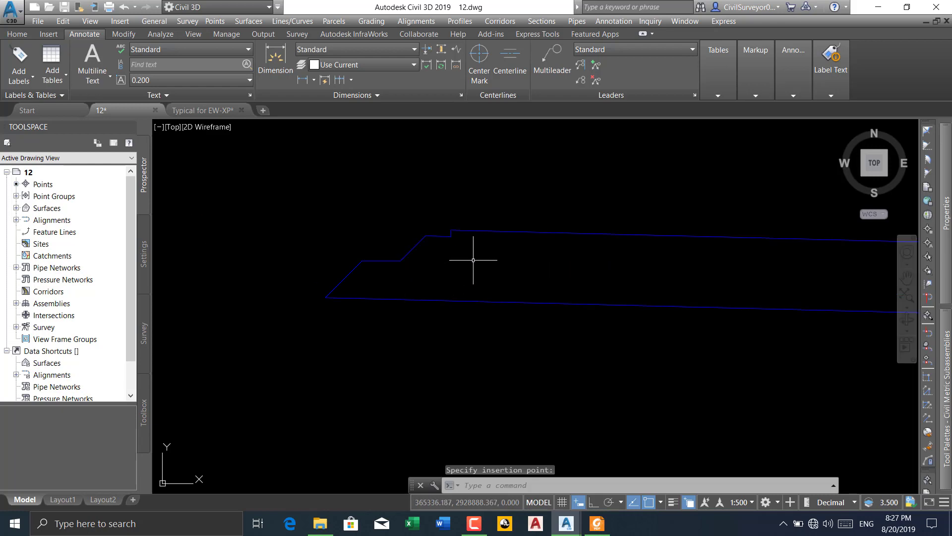
left_click(536, 192)
left_click(449, 364)
type("m")
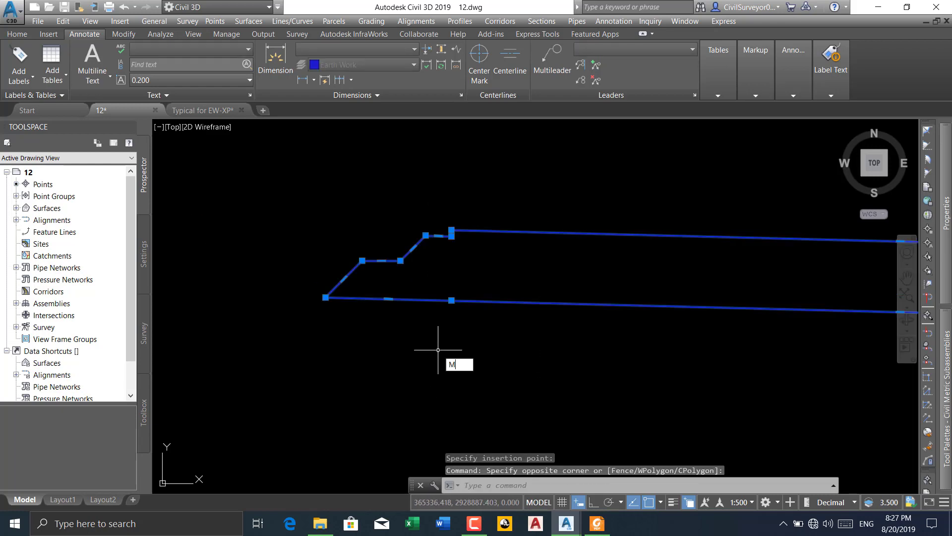
key("Return")
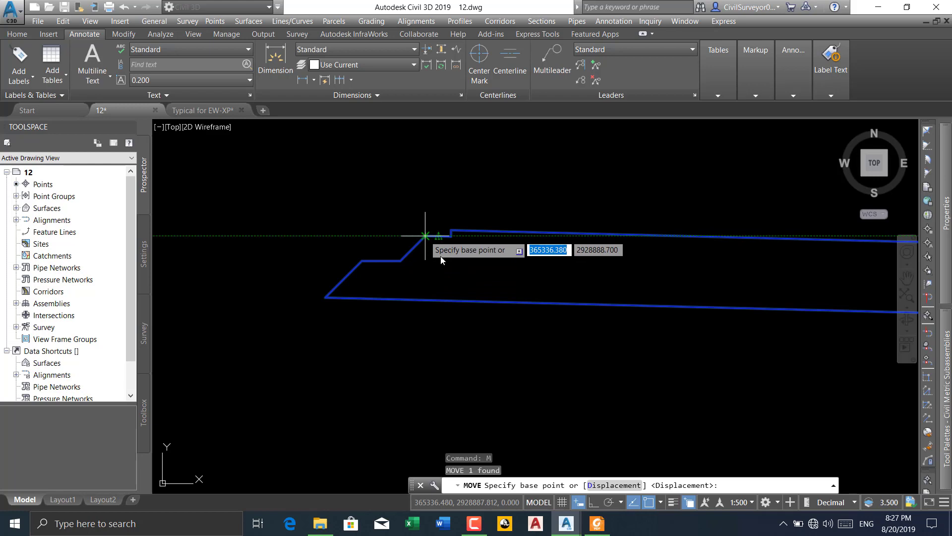
left_click(427, 236)
scroll(495, 270, "down", 4)
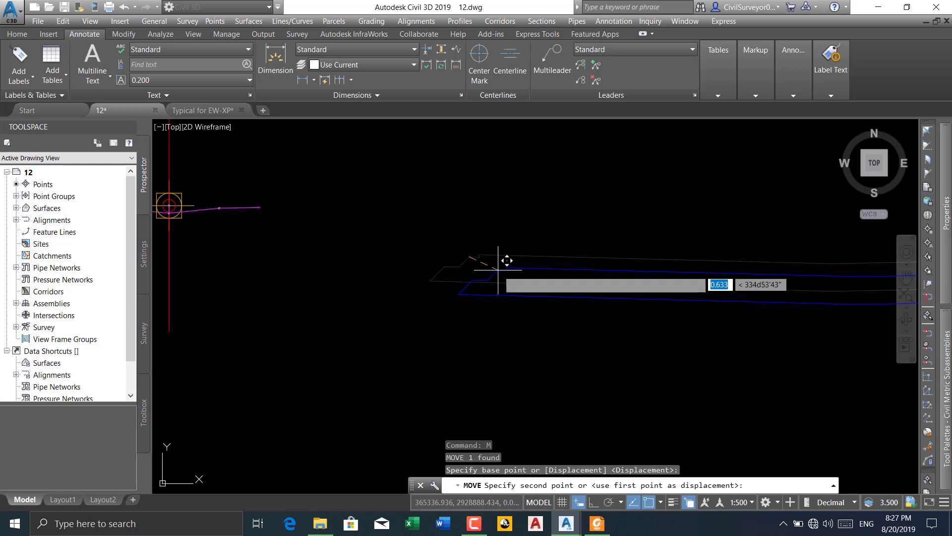
scroll(289, 211, "up", 5)
middle_click_drag(234, 209, 416, 271)
scroll(372, 250, "up", 5)
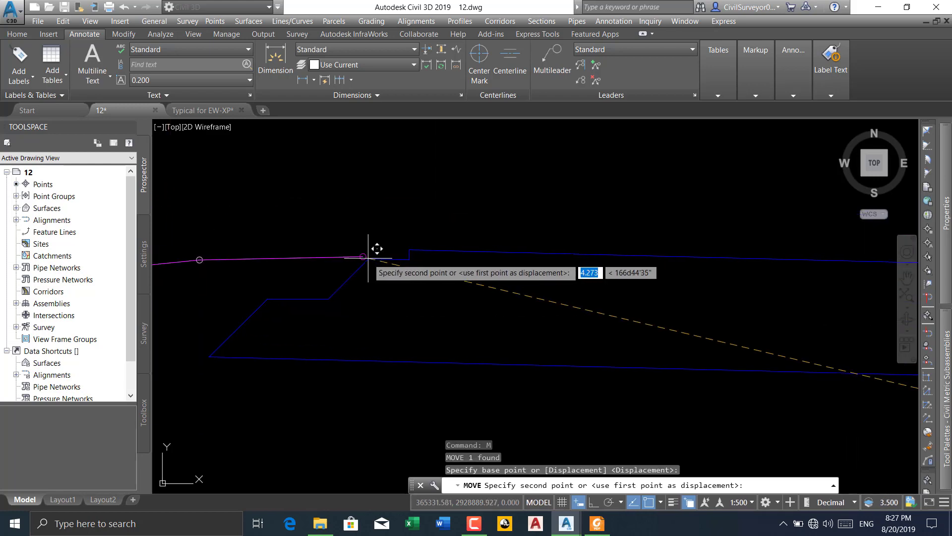
left_click(361, 253)
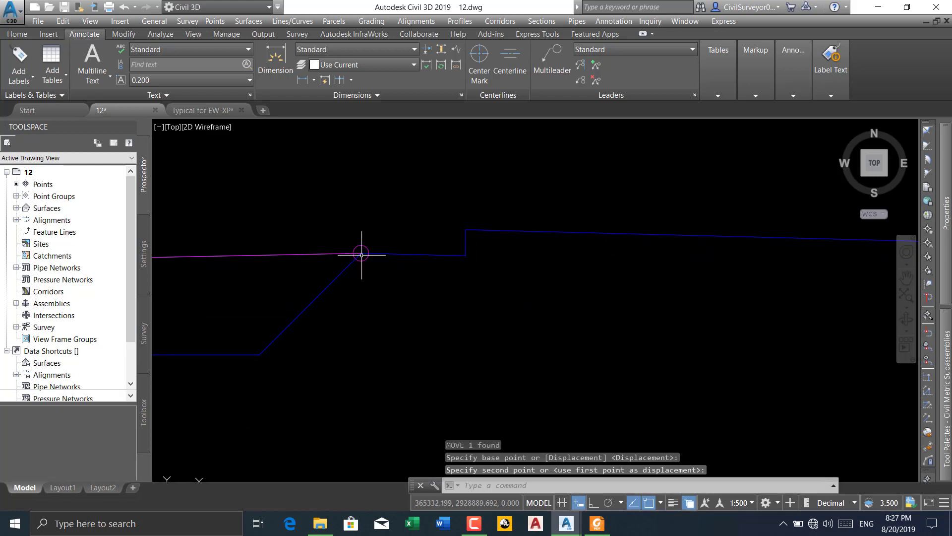
Move the blue outline away from the assembly so it sits clear of the median subassembly
scroll(417, 243, "down", 8)
middle_click_drag(499, 301, 369, 282)
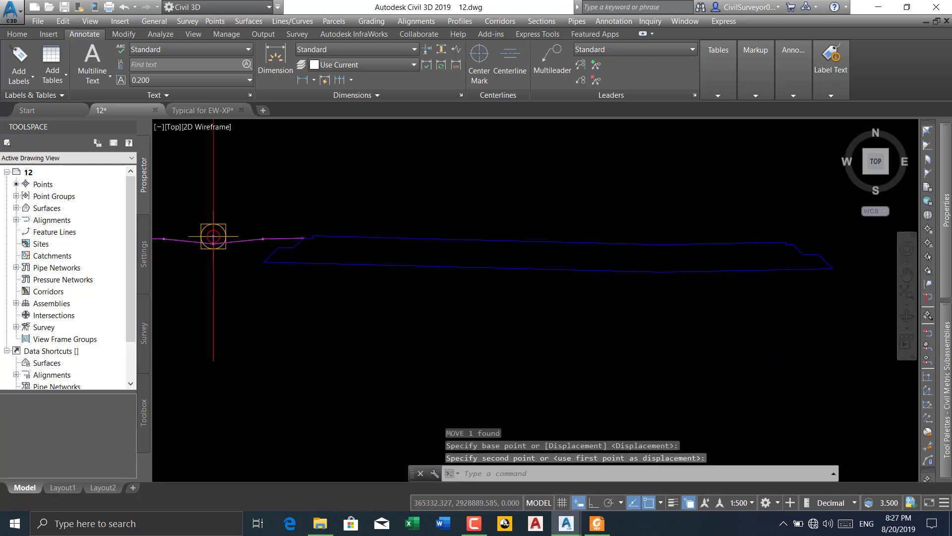
scroll(373, 277, "down", 4)
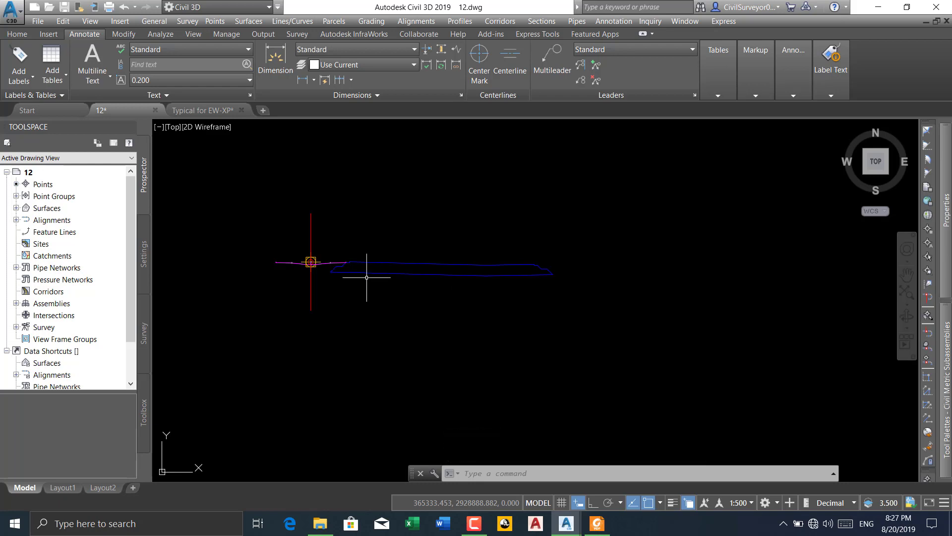
scroll(316, 268, "up", 2)
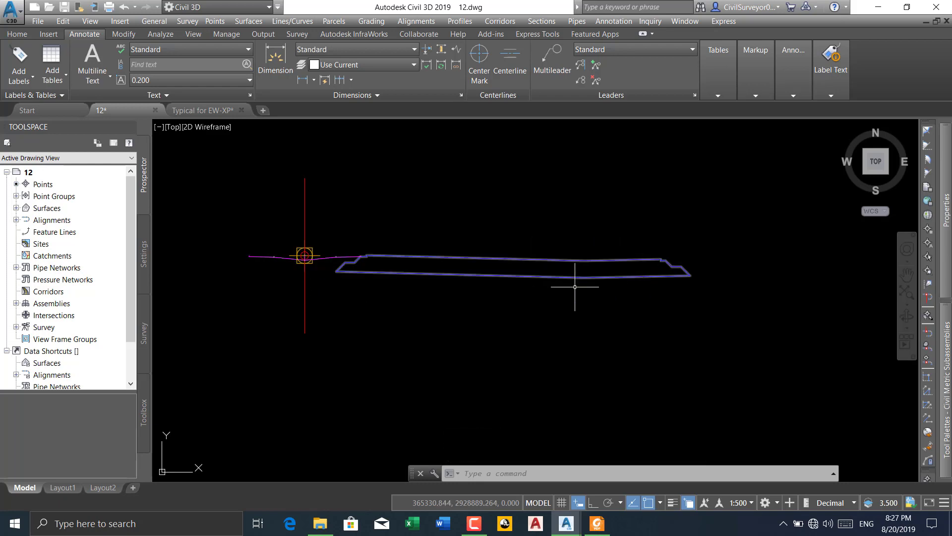
left_click(603, 234)
left_click(602, 277)
left_click(533, 300)
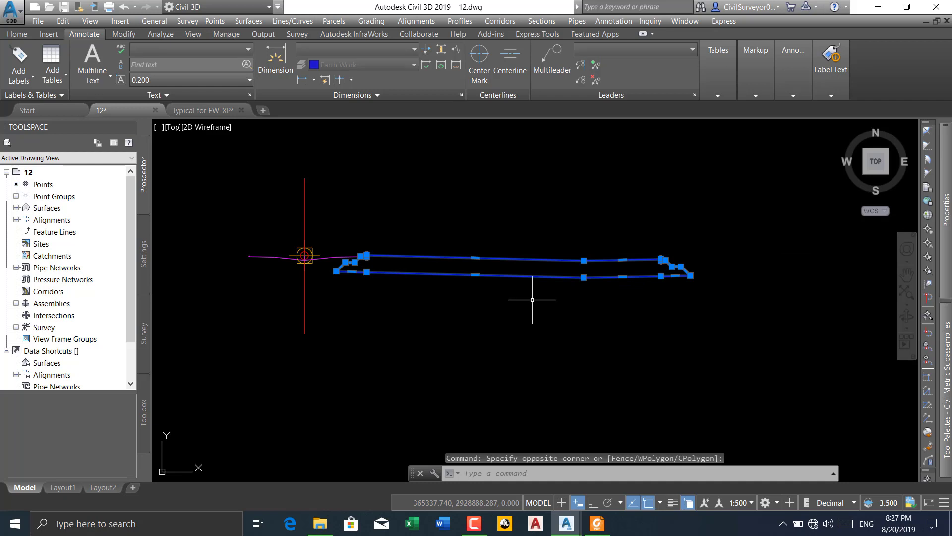
type("M")
key("Return")
left_click(485, 317)
left_click(563, 319)
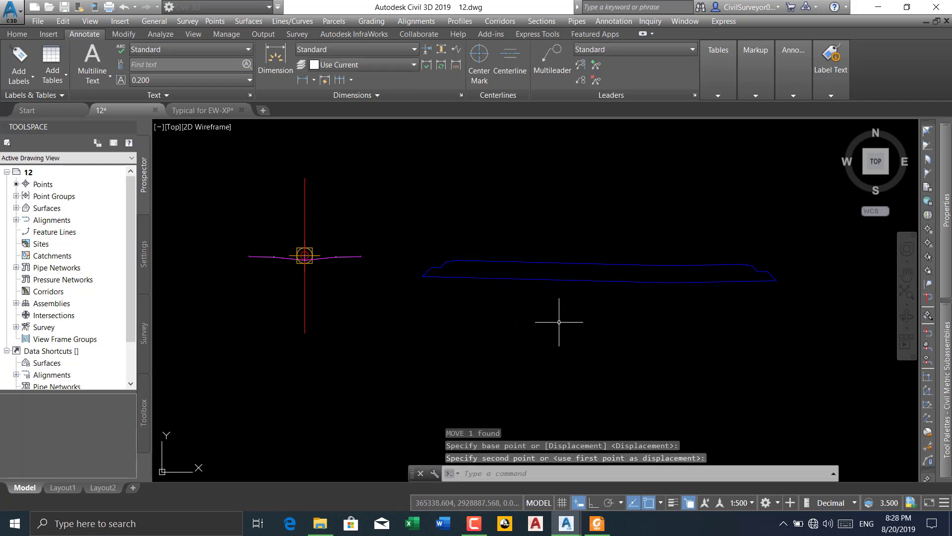
Create a subassembly named POLLY from the blue pavement polyline
left_click(17, 34)
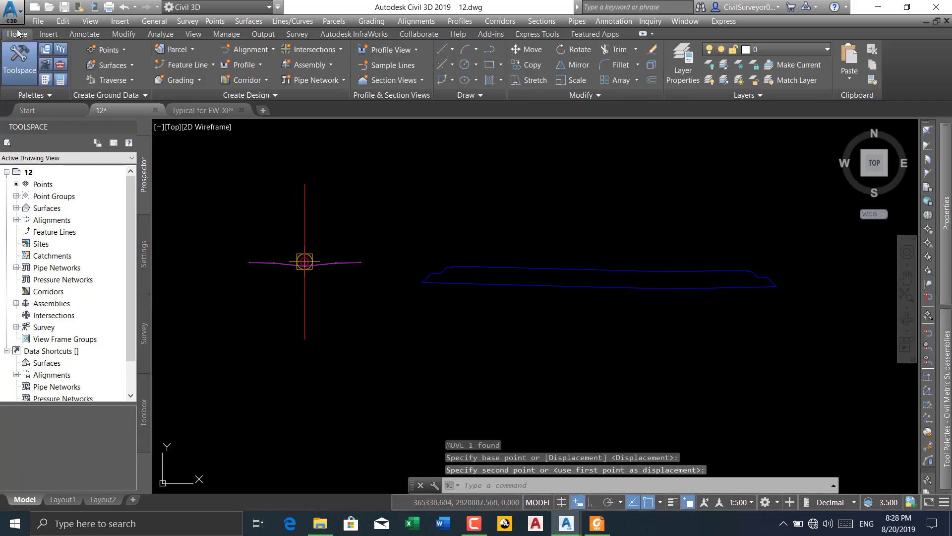
left_click(504, 25)
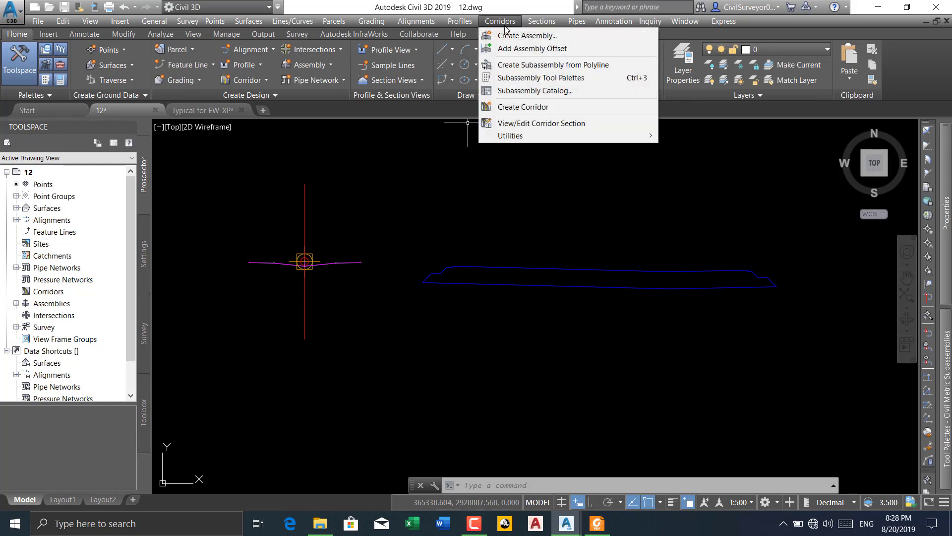
left_click(544, 65)
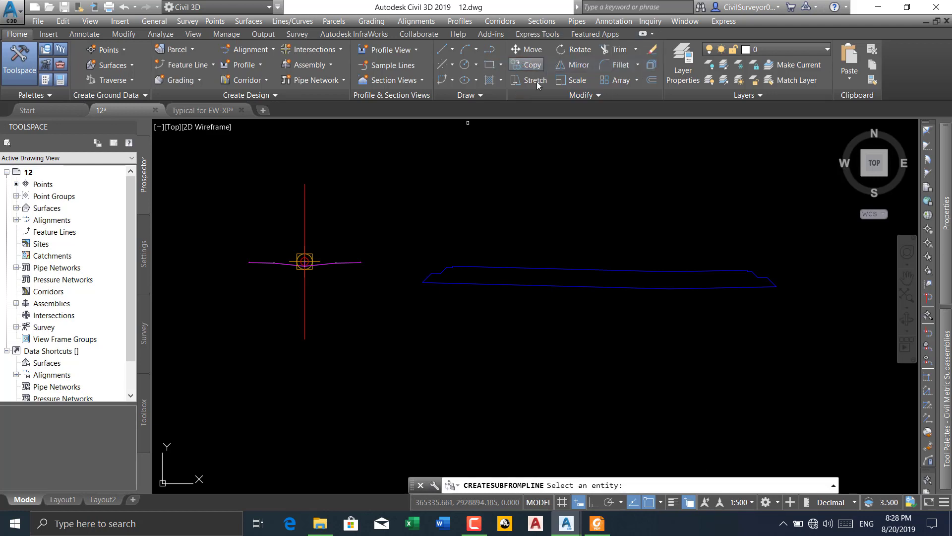
left_click(469, 266)
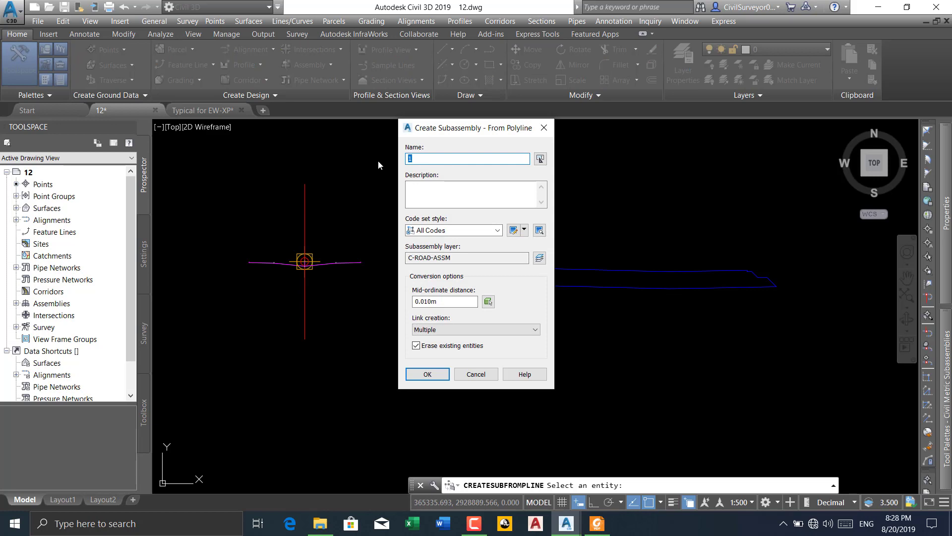
type("POLLY")
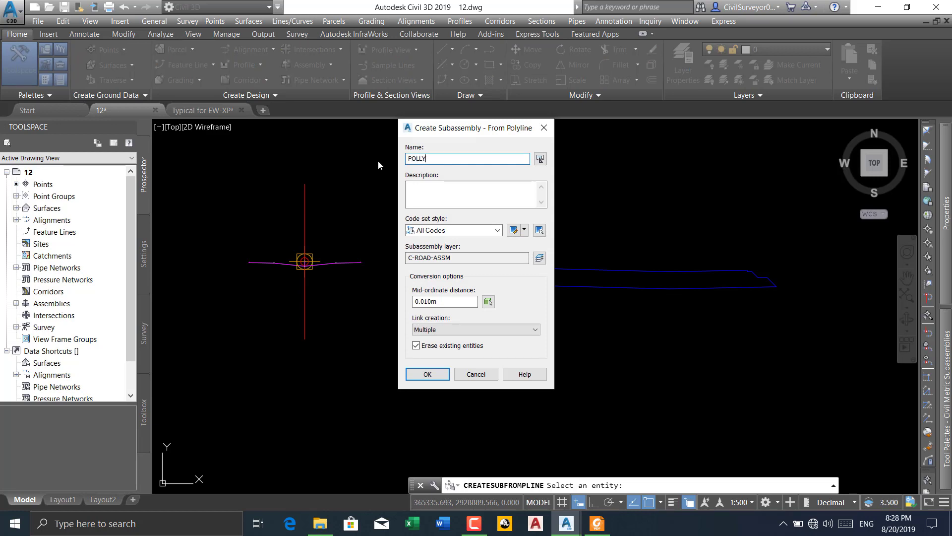
left_click(427, 374)
scroll(446, 275, "up", 6)
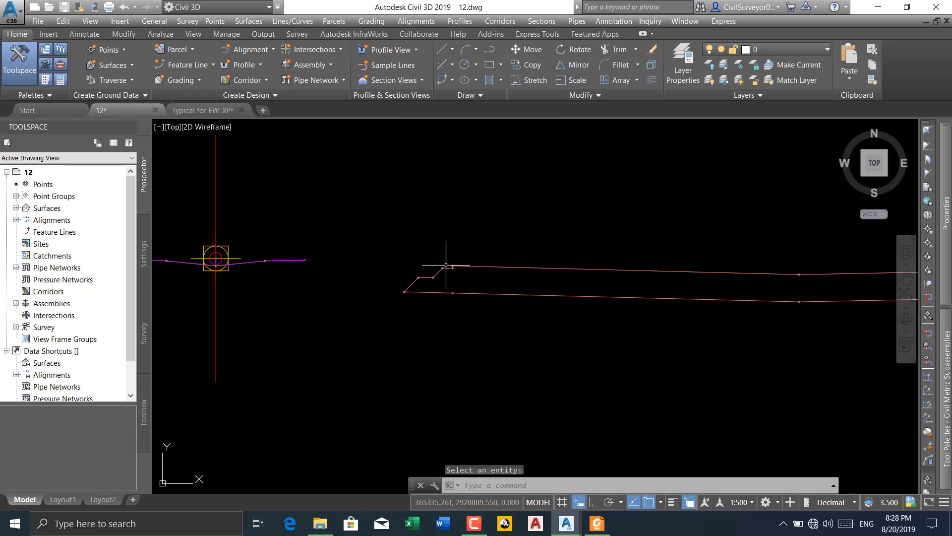
Add code 1 to the uppermost corner point at the median-side end of the POLLY subassembly
scroll(448, 246, "down", 2)
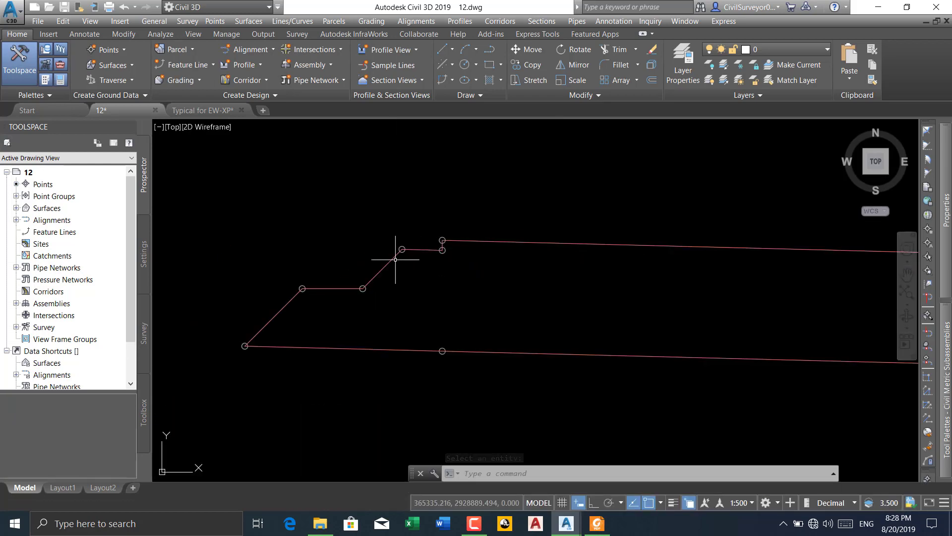
scroll(353, 272, "down", 6)
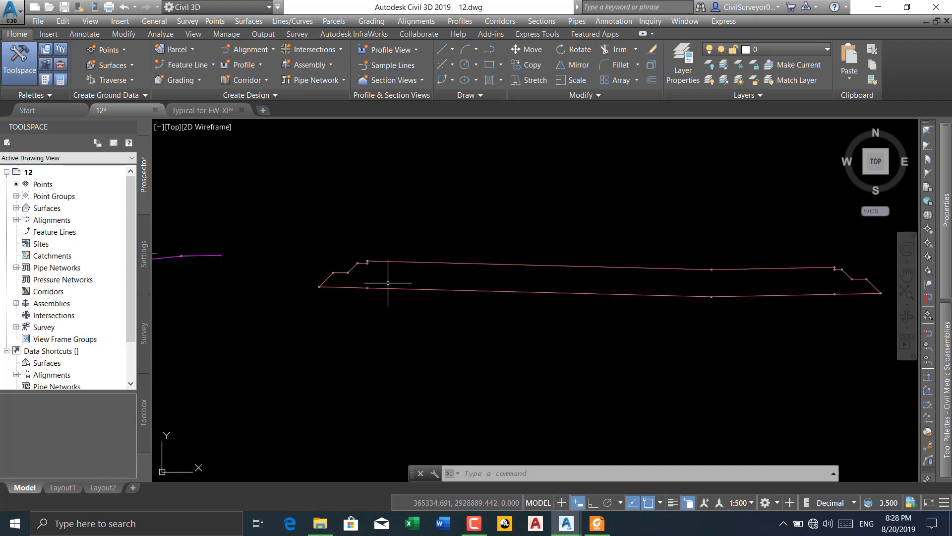
left_click(421, 263)
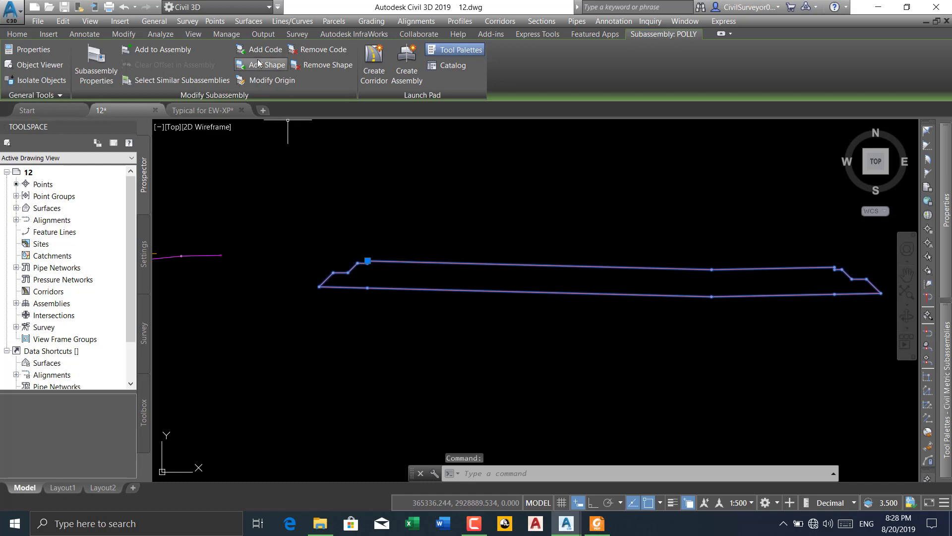
left_click(257, 51)
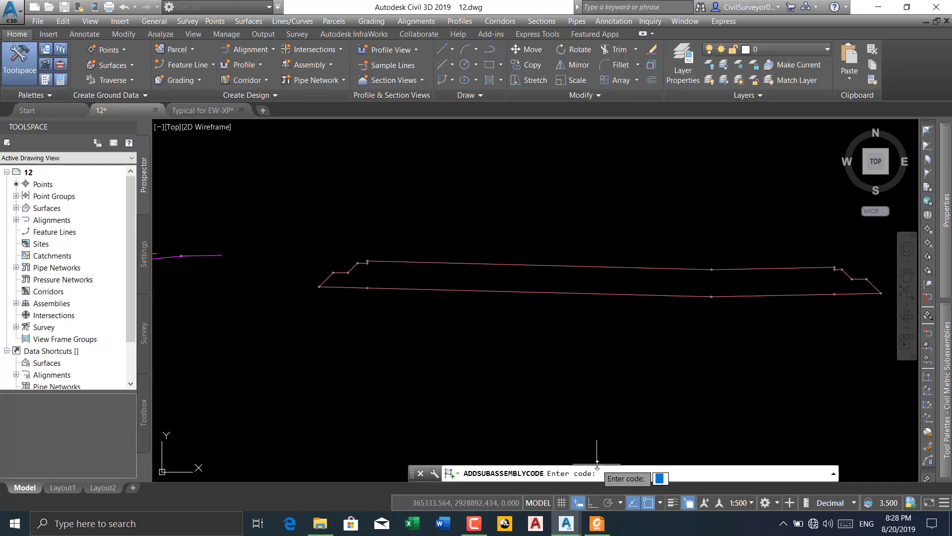
type("1")
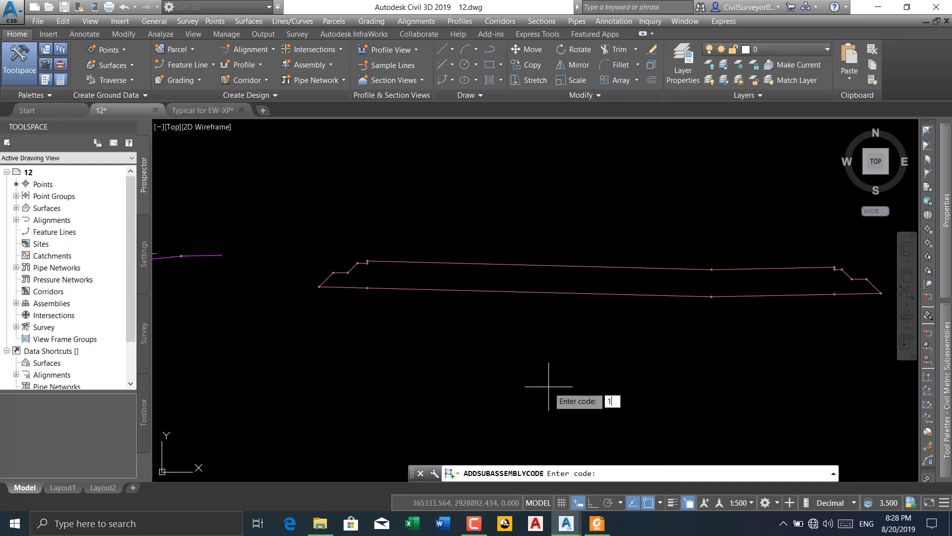
key("Return")
scroll(389, 250, "up", 4)
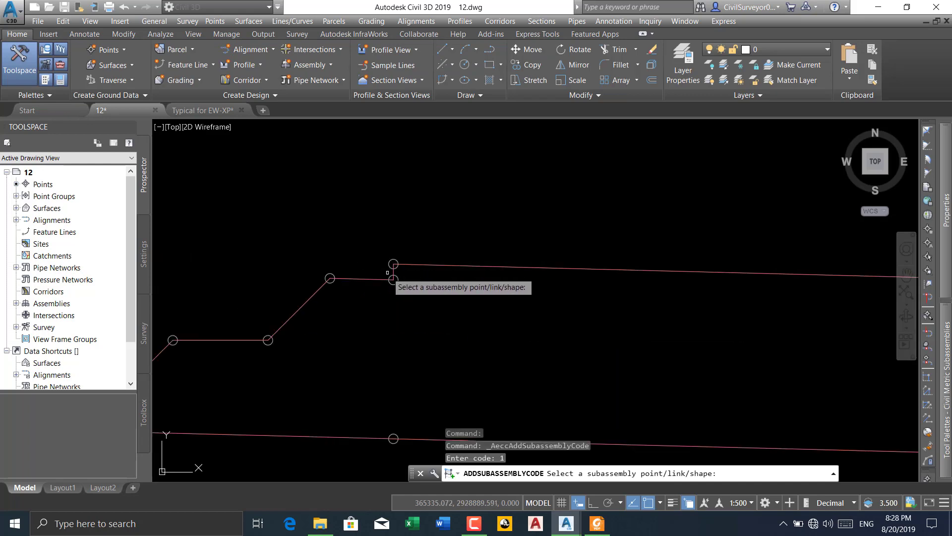
left_click(391, 240)
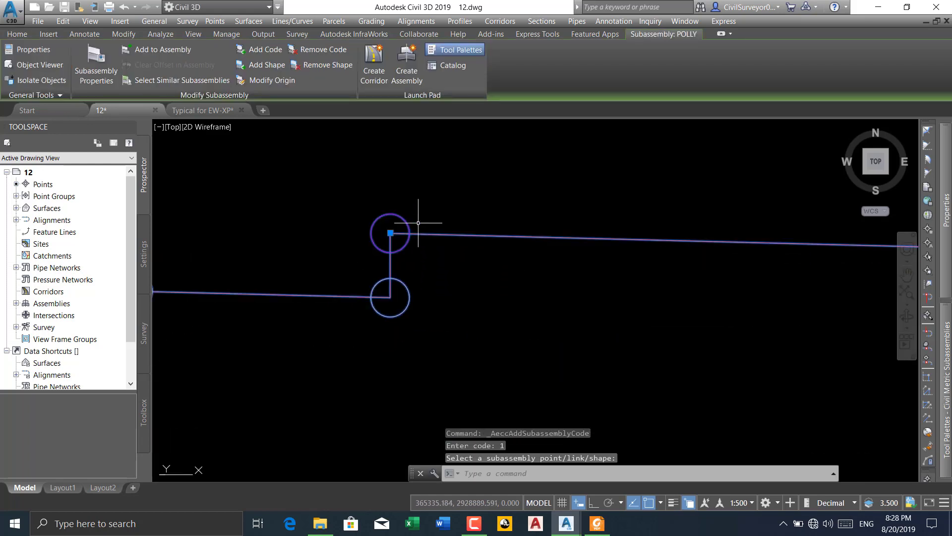
Add code 2 to the POLLY point at the foot of the short vertical face at the median-side end
key("Return")
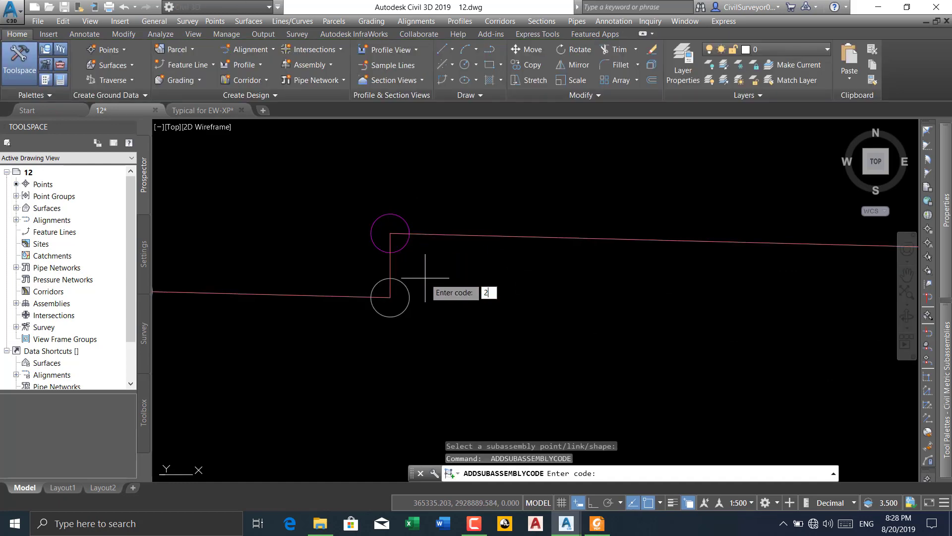
key("Return")
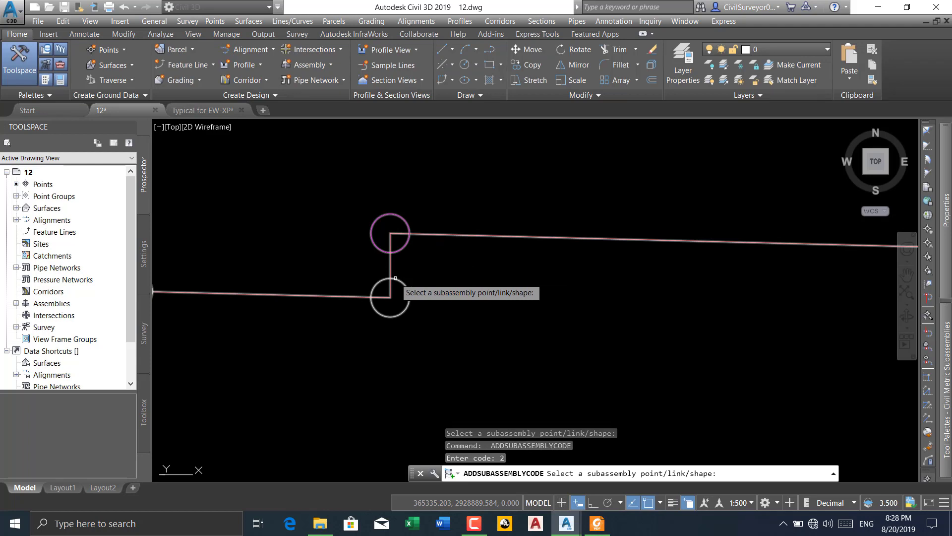
scroll(472, 282, "down", 2)
Add code 3 to the POLLY point at the outer end of the upper ledge on the median side
key("Return")
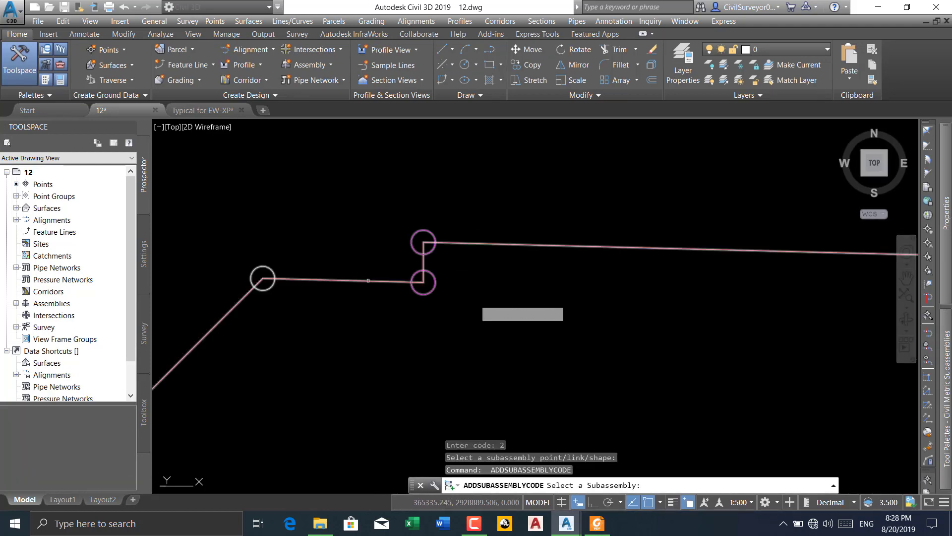
left_click(367, 280)
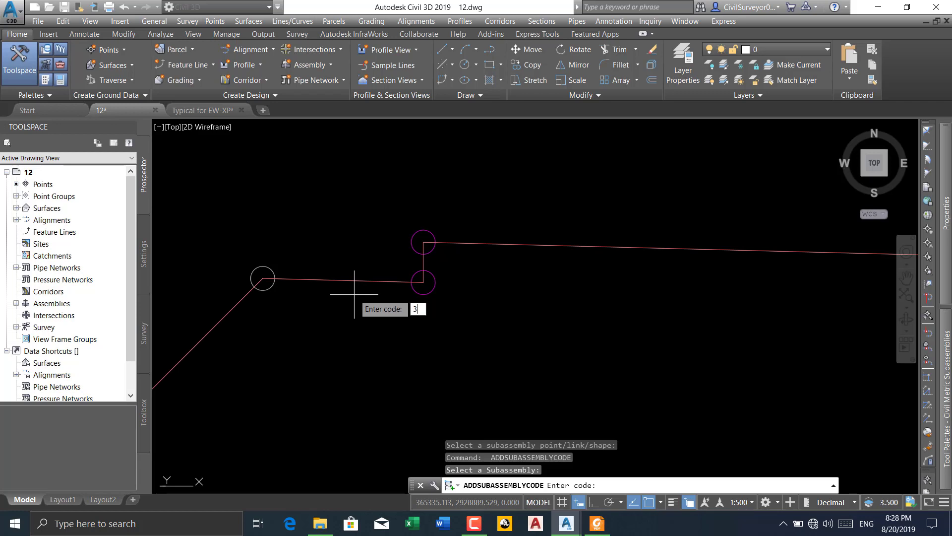
key("Return")
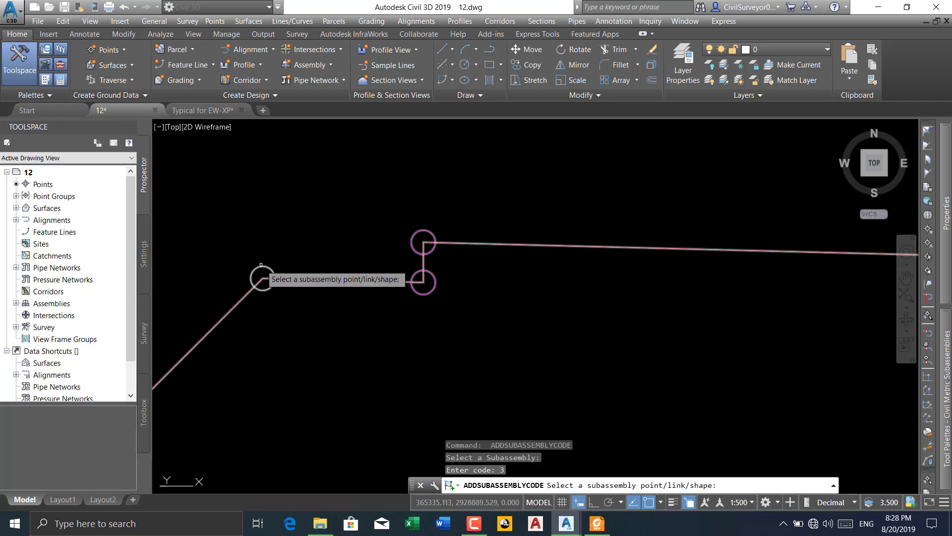
middle_click_drag(308, 322, 473, 179)
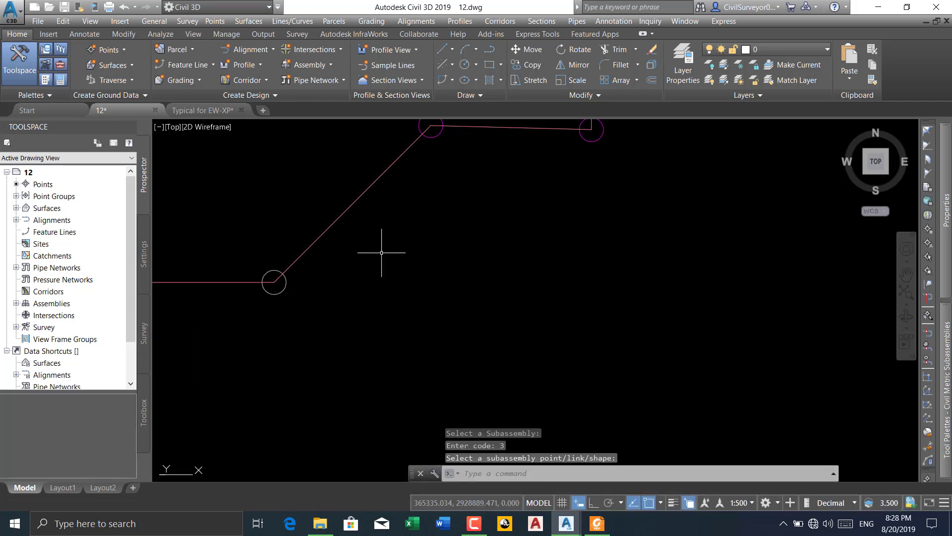
Add code 4 to the POLLY point at the foot of the upper slope on the median side
key("Return")
key("Return")
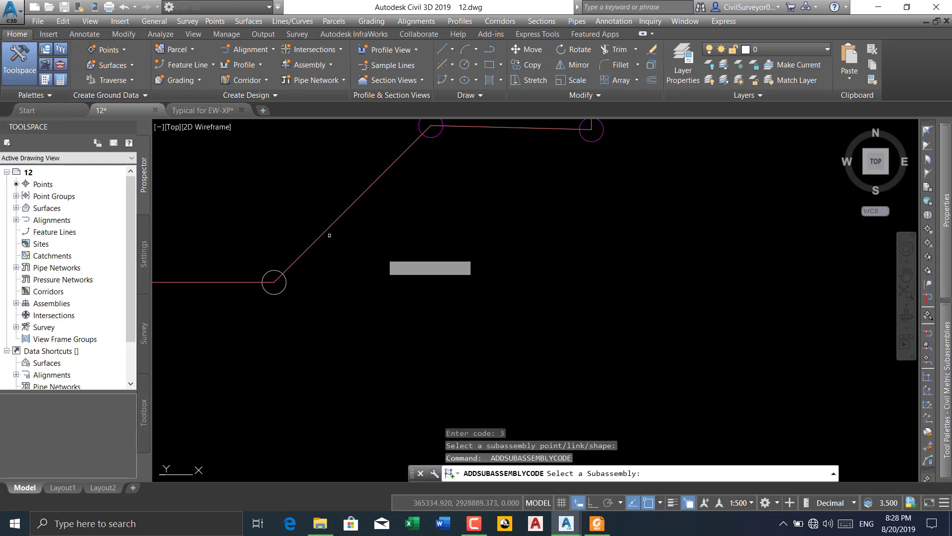
left_click(323, 229)
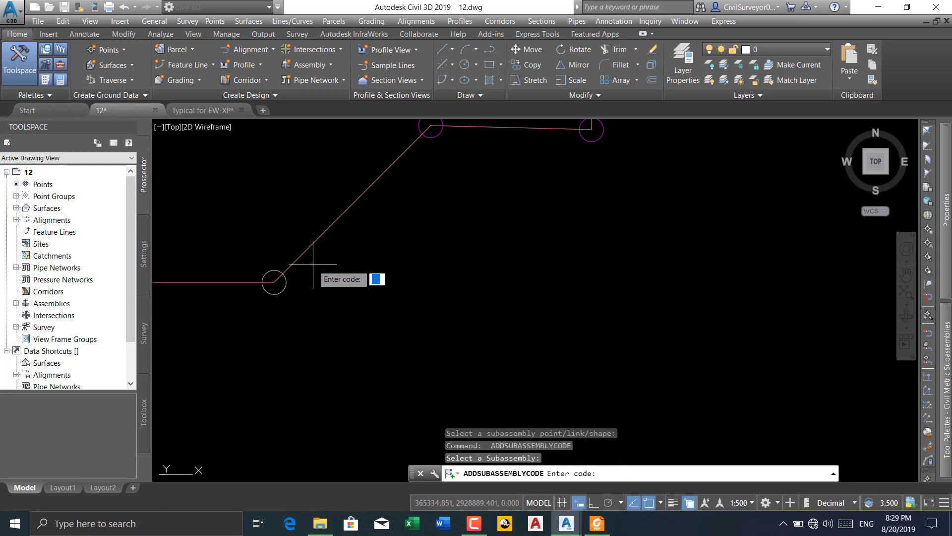
key("Return")
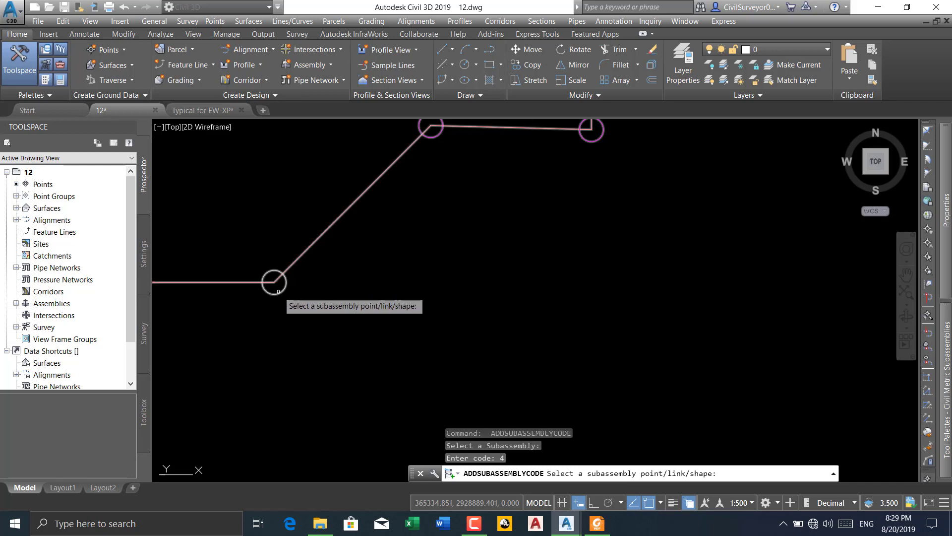
key("Return")
scroll(382, 251, "down", 5)
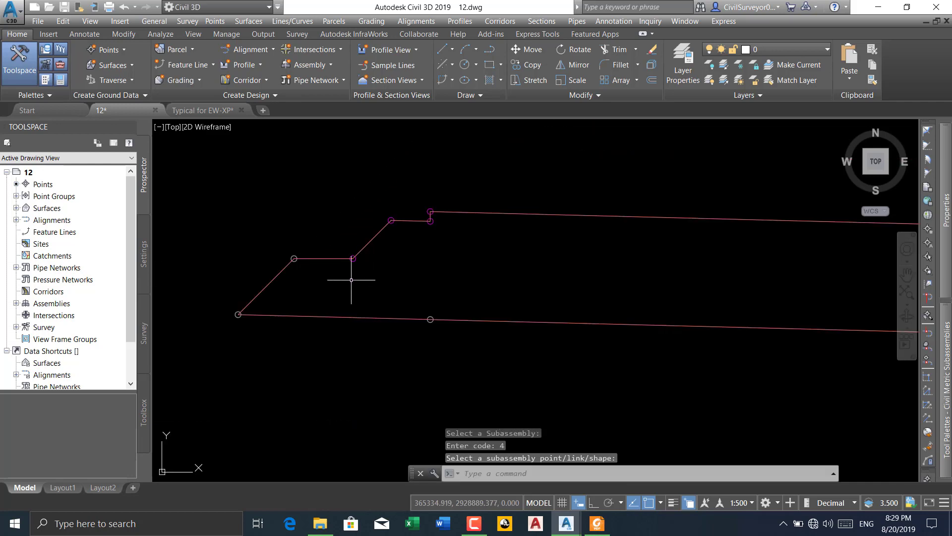
Add code 5 to the POLLY point at the outer end of the lower horizontal ledge on the median side
key("Return")
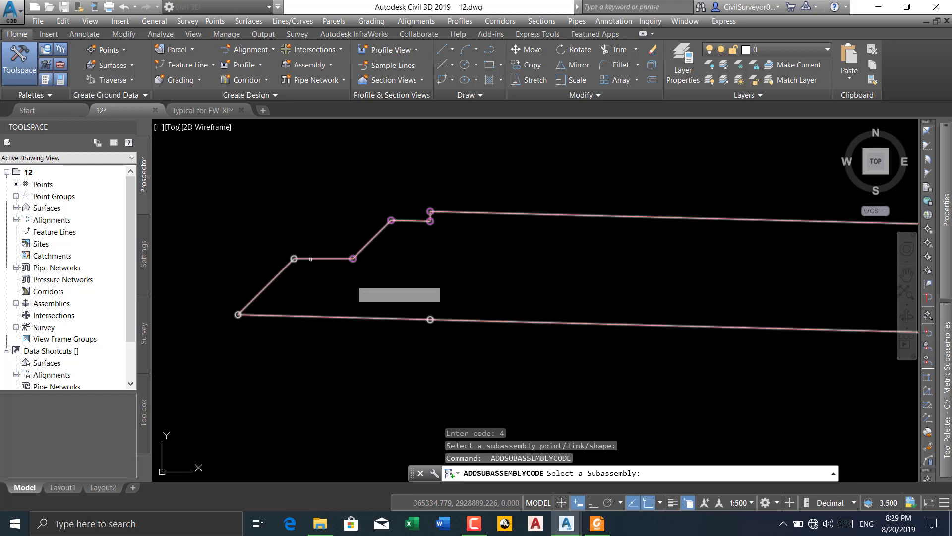
left_click(310, 259)
type("5")
key("Return")
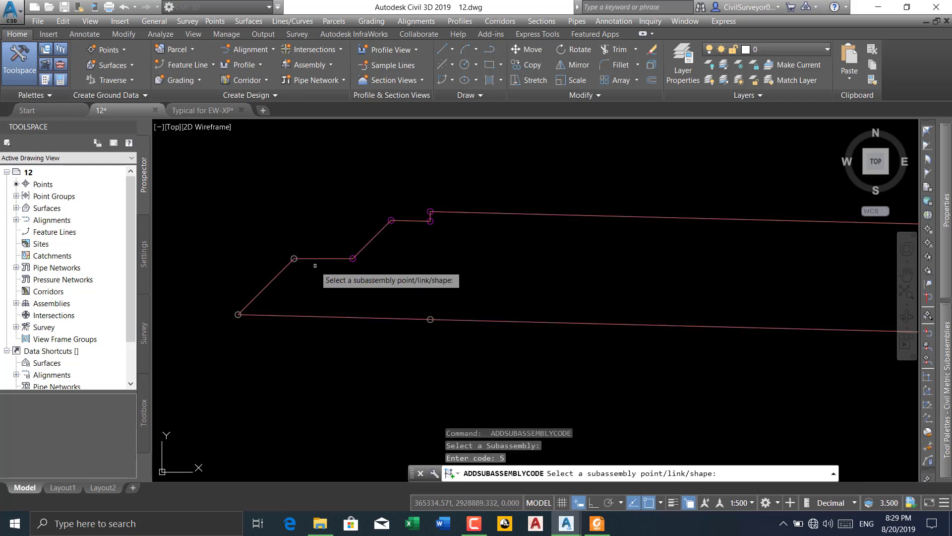
scroll(295, 262, "up", 4)
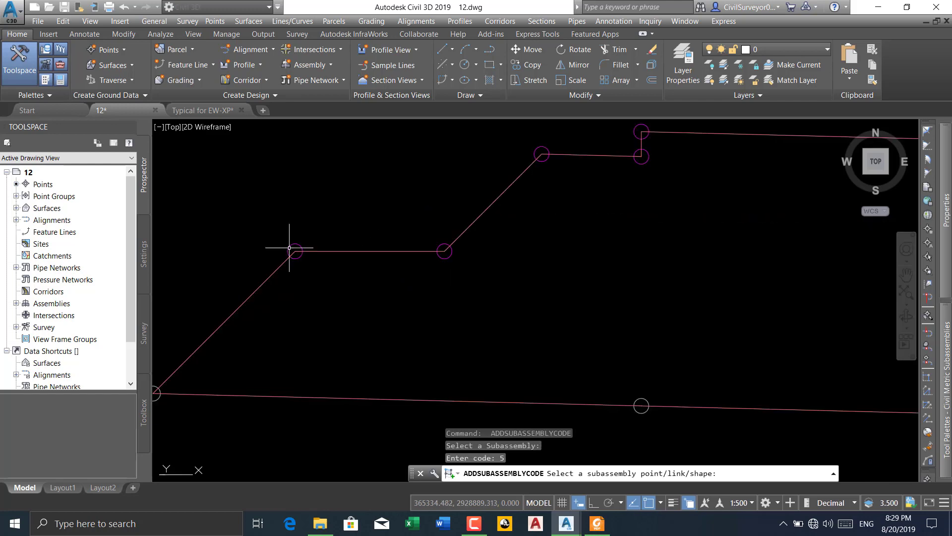
key("Return")
scroll(431, 228, "down", 4)
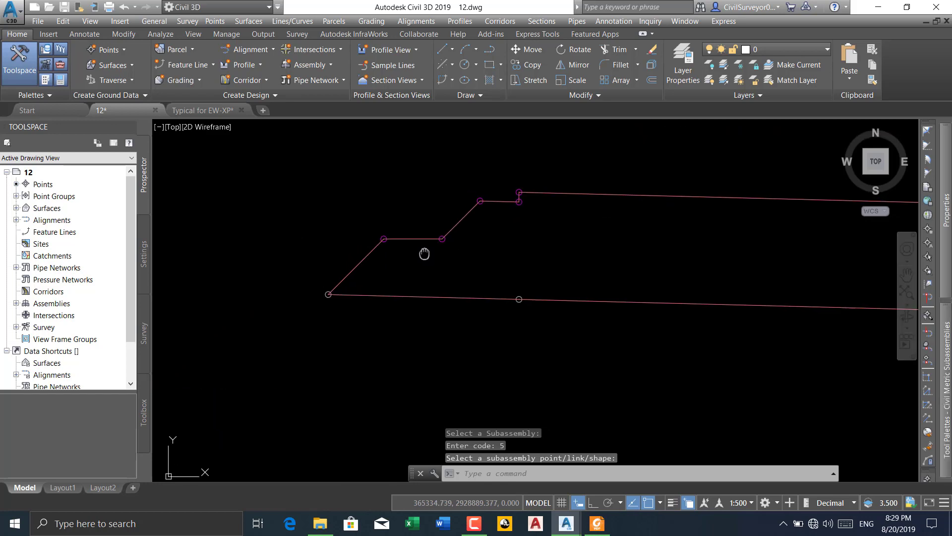
Add code 6 to the bottom corner point at the foot of POLLY's lower slope on the median side
key("Return")
key("Escape")
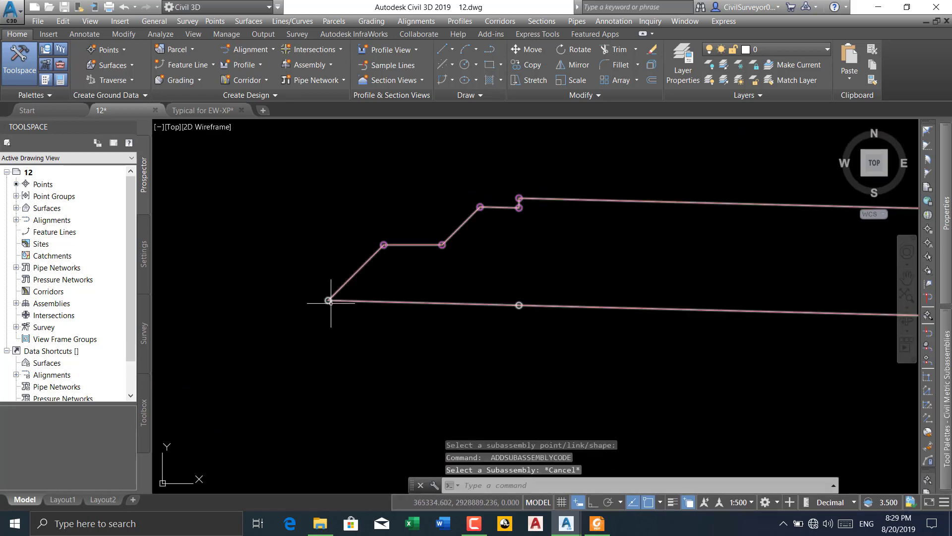
key("Return")
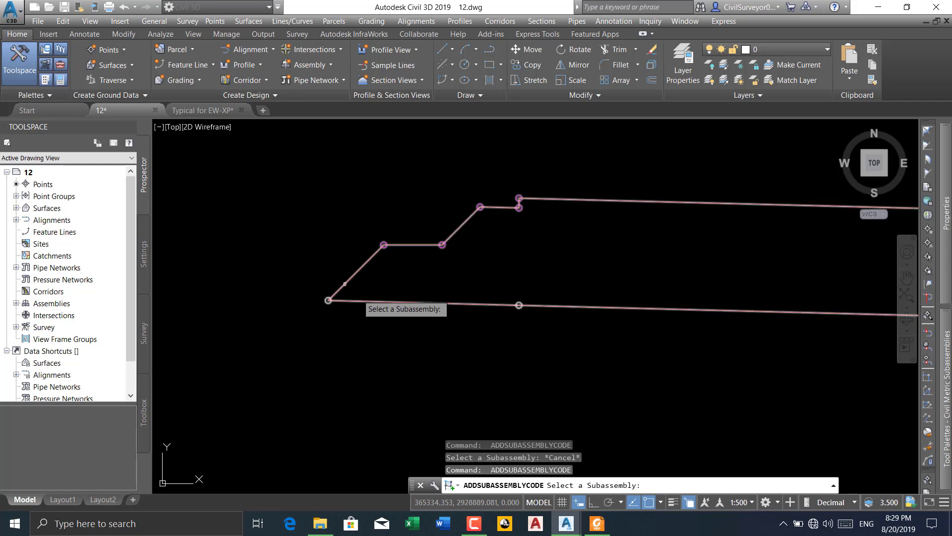
left_click(343, 283)
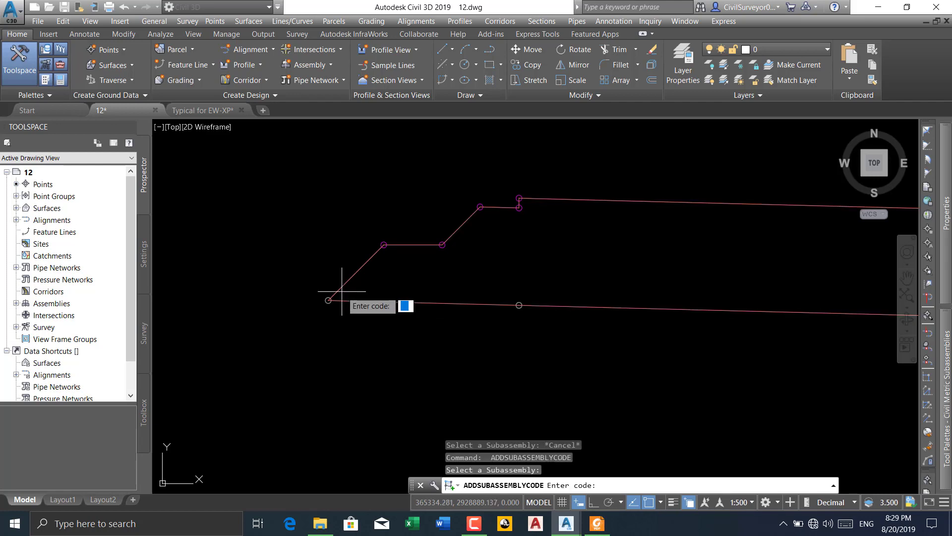
key("Return")
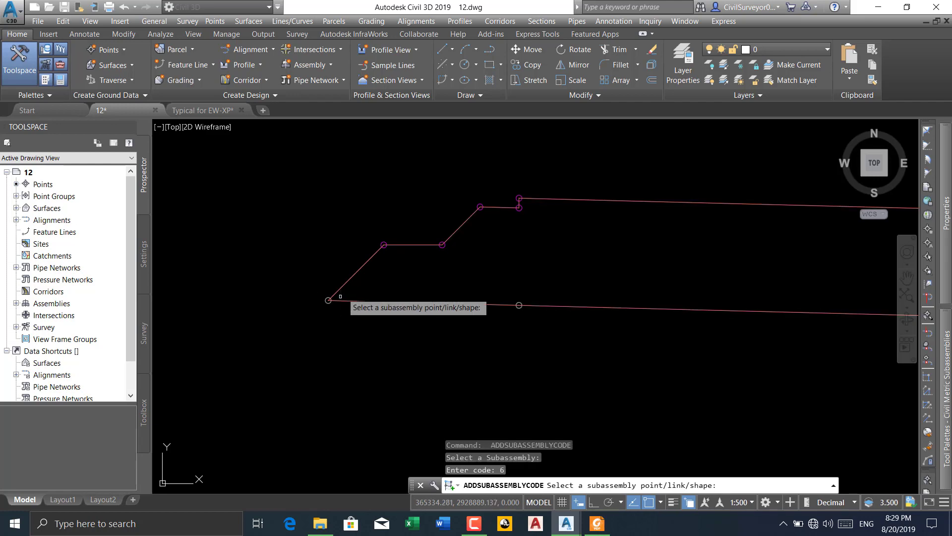
scroll(342, 288, "up", 5)
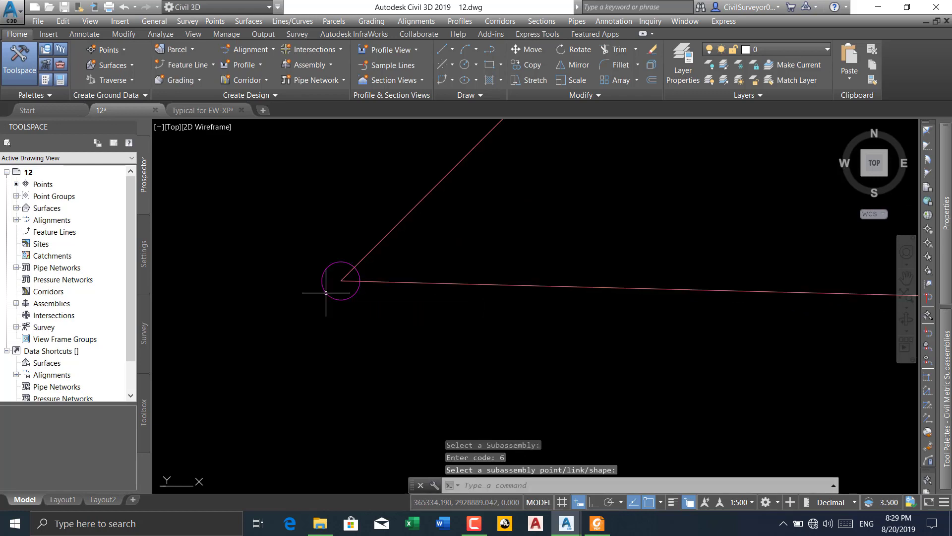
scroll(248, 301, "down", 3)
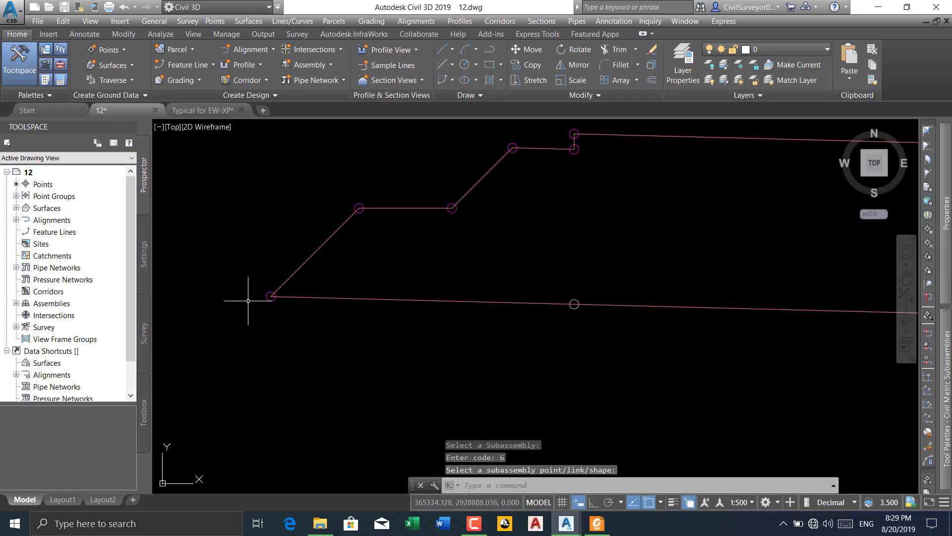
scroll(516, 148, "up", 2)
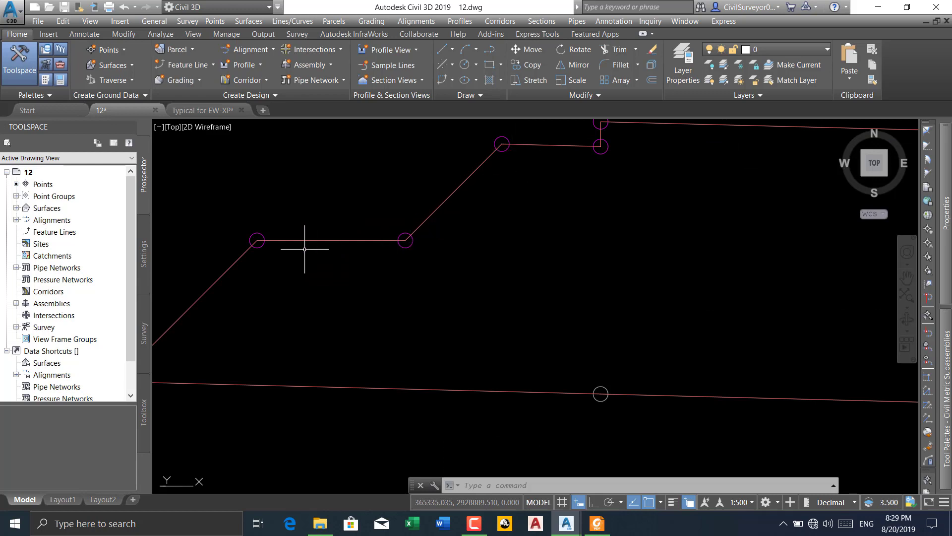
middle_click_drag(370, 253, 372, 253)
scroll(373, 253, "down", 3)
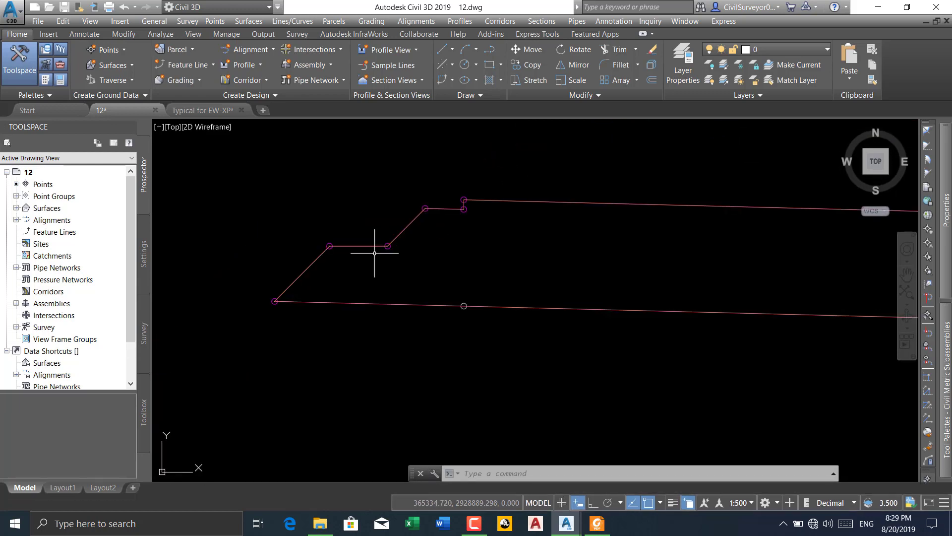
scroll(392, 280, "down", 5)
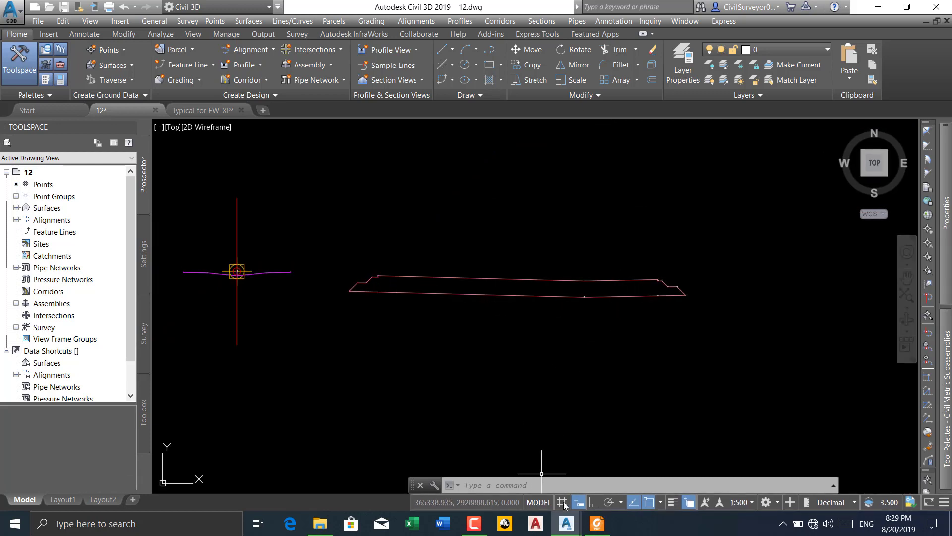
left_click(477, 532)
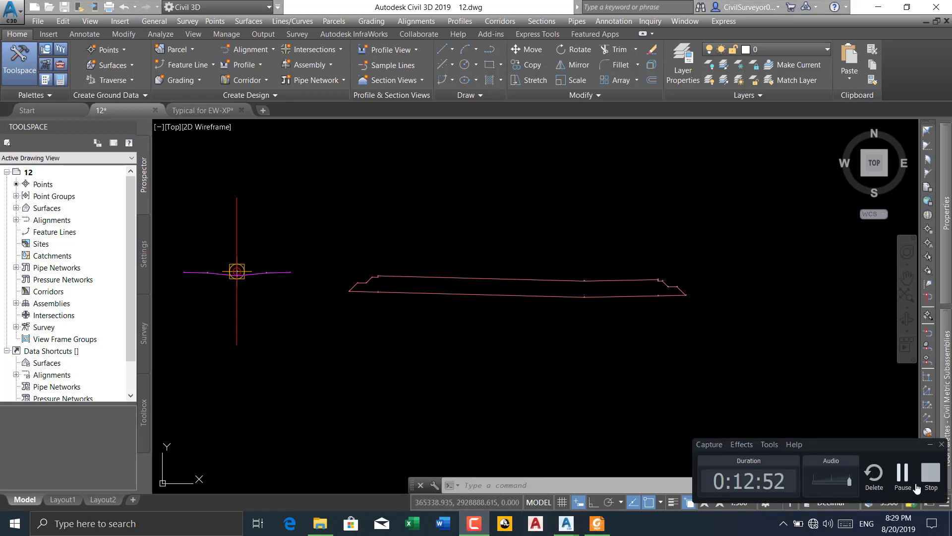
left_click(902, 480)
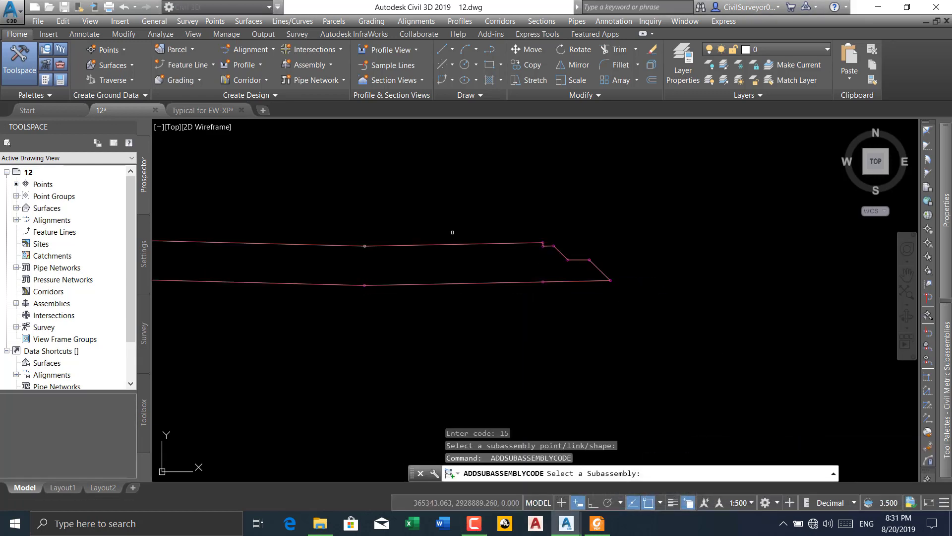
Add code 17 to the POLLY point where the long upper pavement edge changes slope
scroll(300, 241, "up", 4)
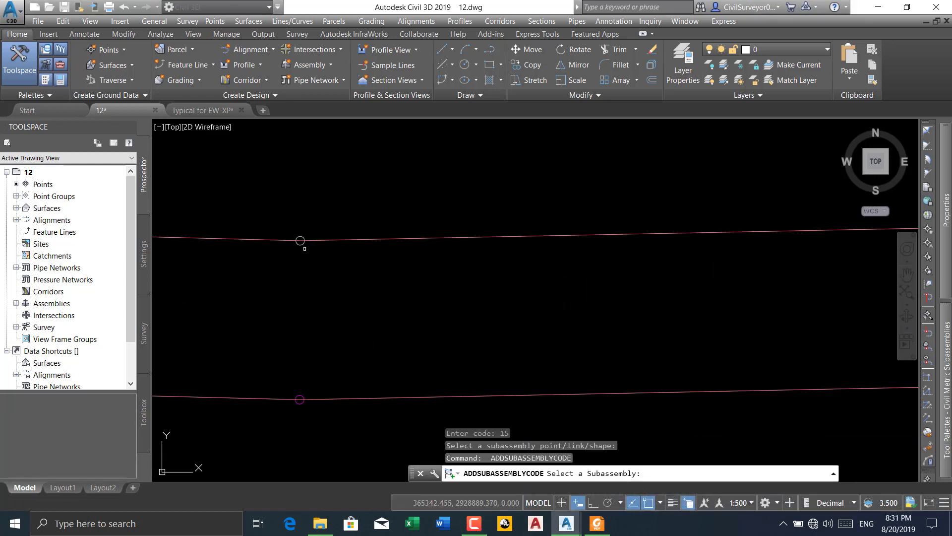
middle_click_drag(314, 252, 364, 272)
scroll(355, 262, "up", 2)
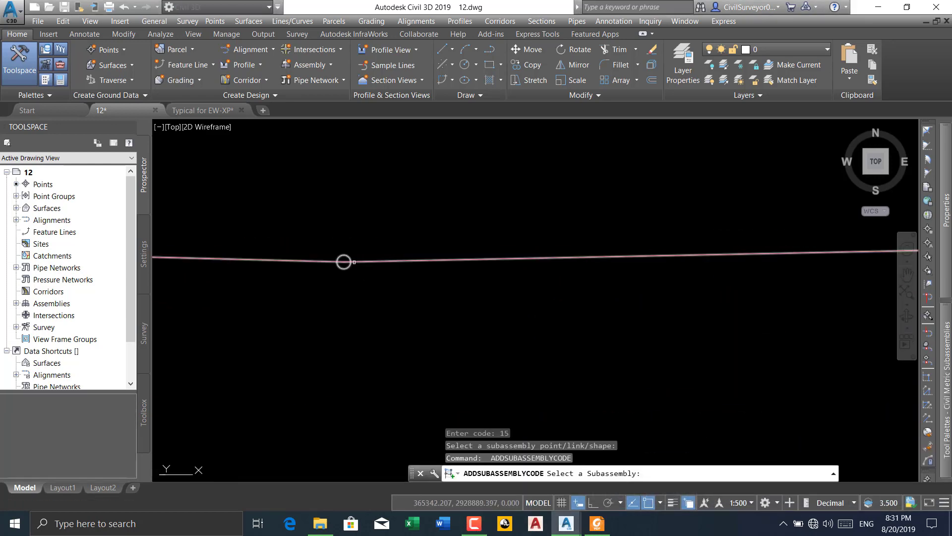
left_click(347, 255)
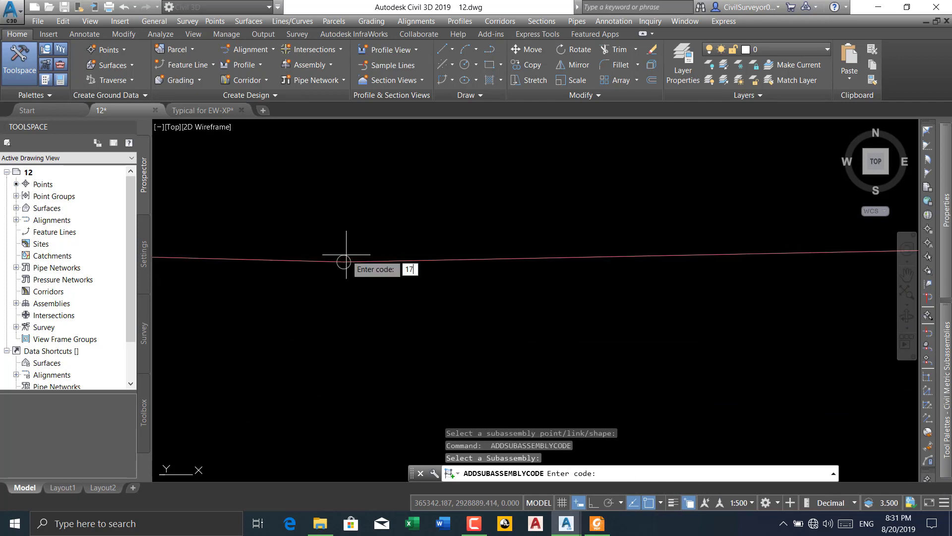
key("Return")
key("Return")
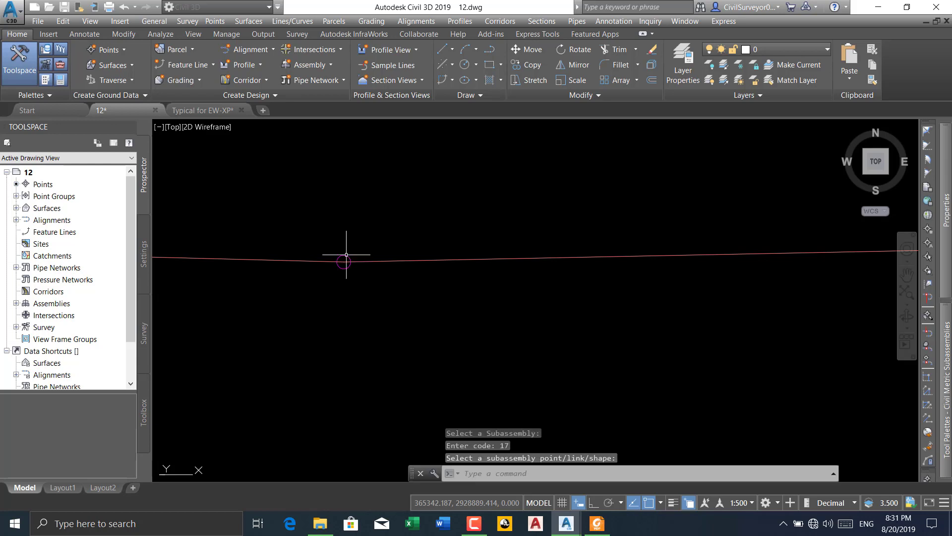
Examine the coded points along the POLLY outline and check the code of the uppermost median-side corner point
scroll(489, 243, "down", 3)
scroll(275, 245, "up", 5)
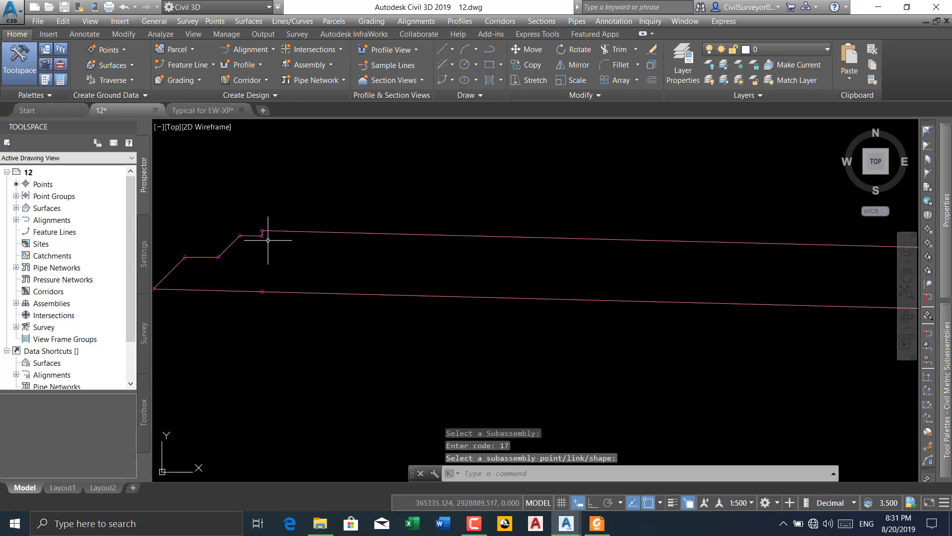
scroll(297, 203, "down", 6)
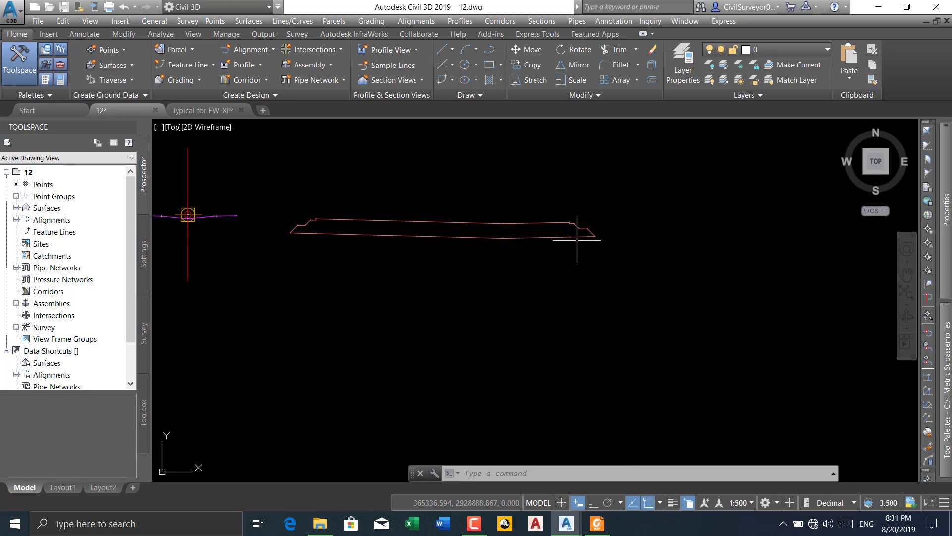
scroll(347, 226, "up", 5)
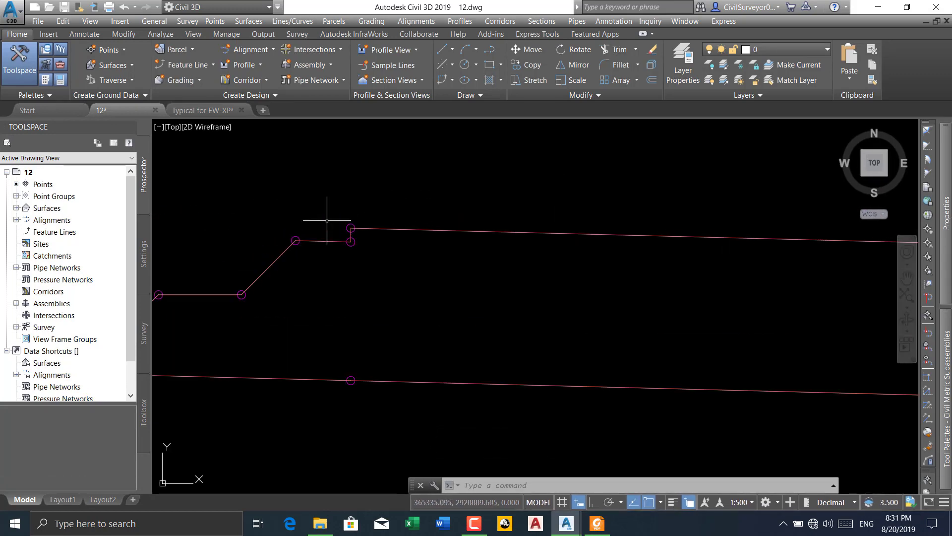
mouse_move(351, 227)
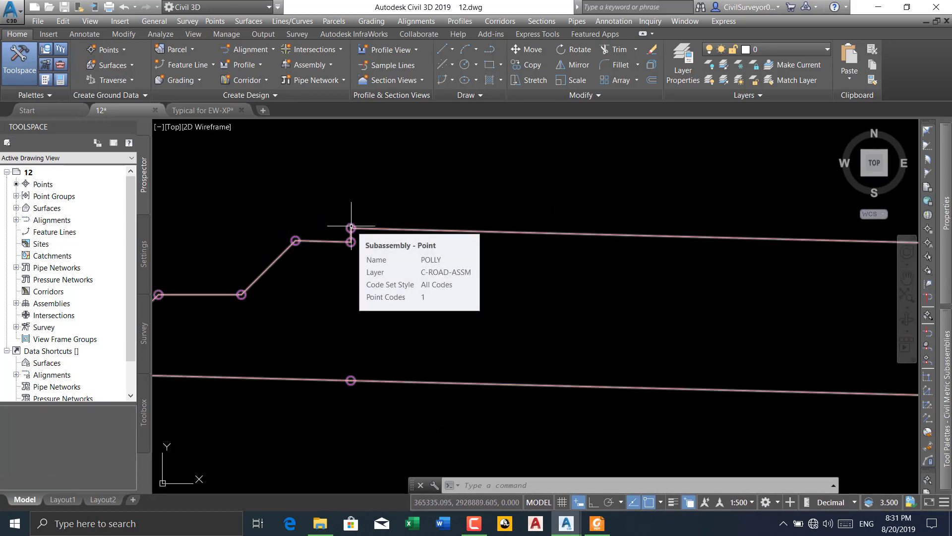
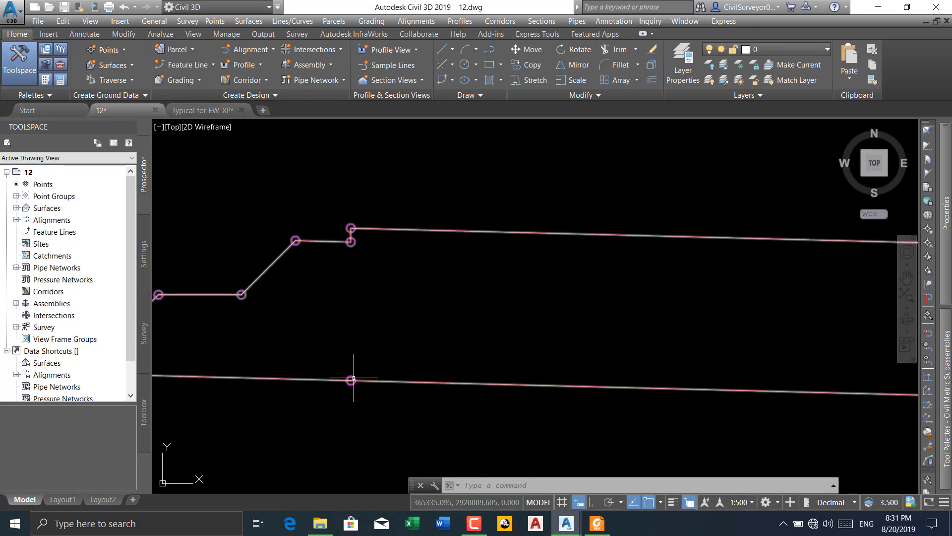
Add code L1 to POLLY's long upper pavement link between the median-side top corner and the slope change
scroll(347, 287, "down", 5)
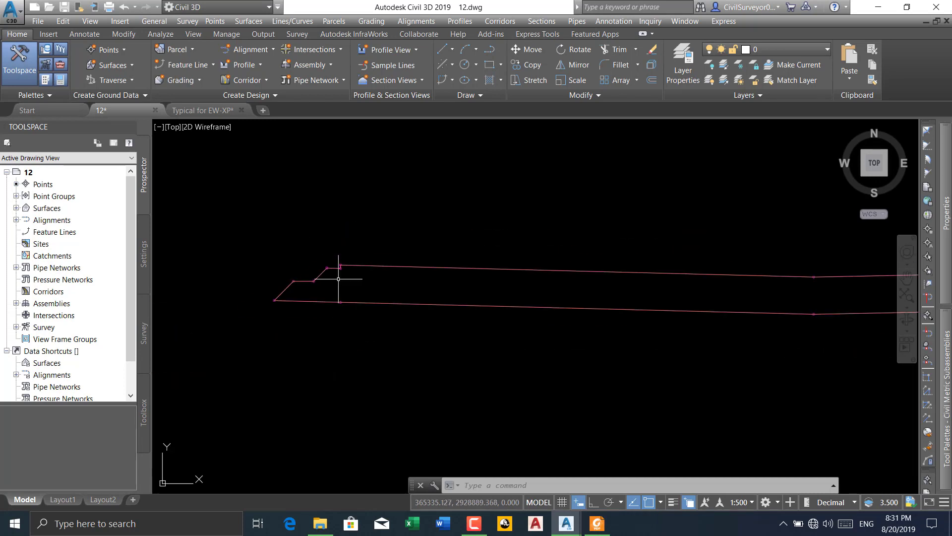
middle_click_drag(391, 270, 344, 267)
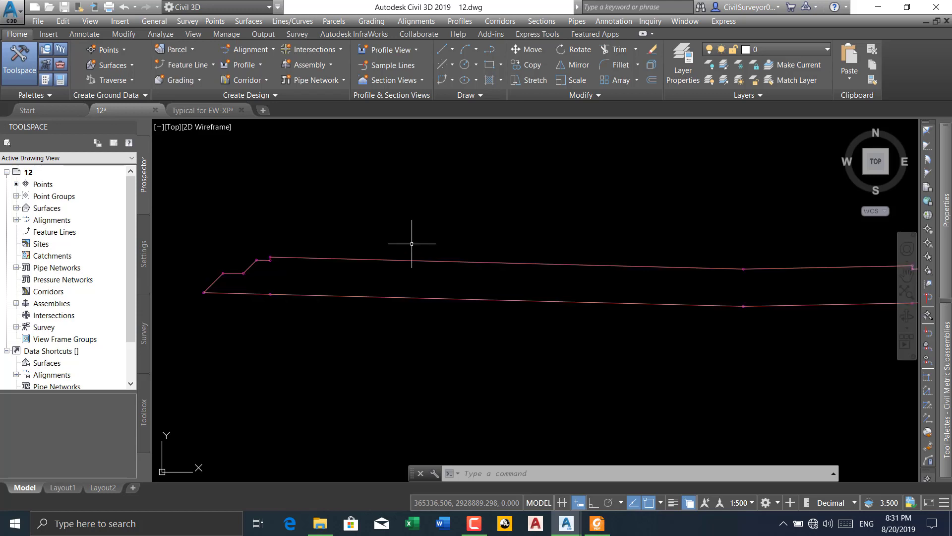
left_click(345, 256)
left_click(260, 52)
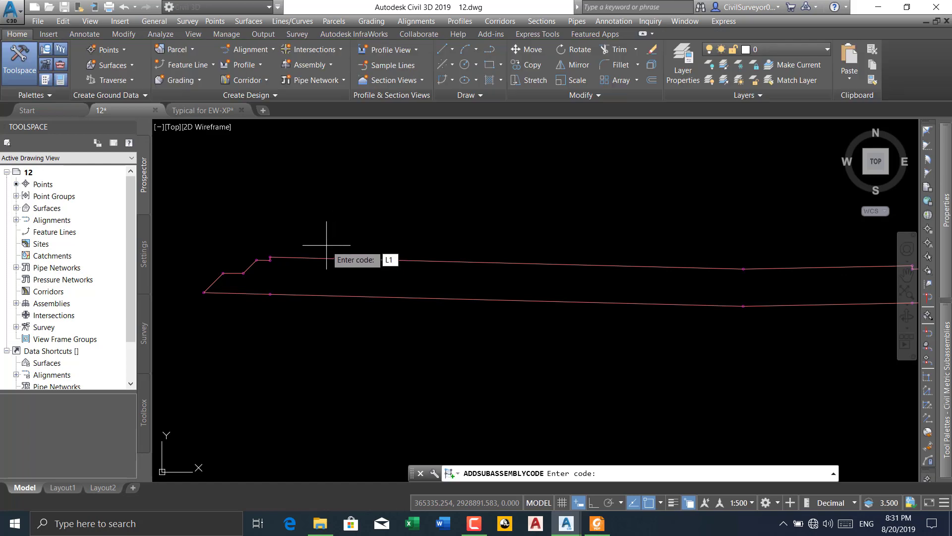
key("Return")
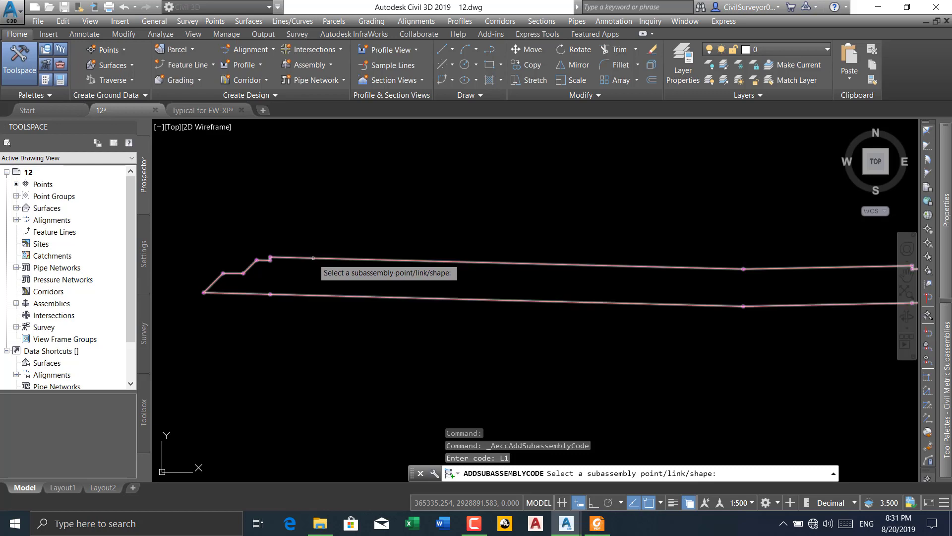
left_click(314, 259)
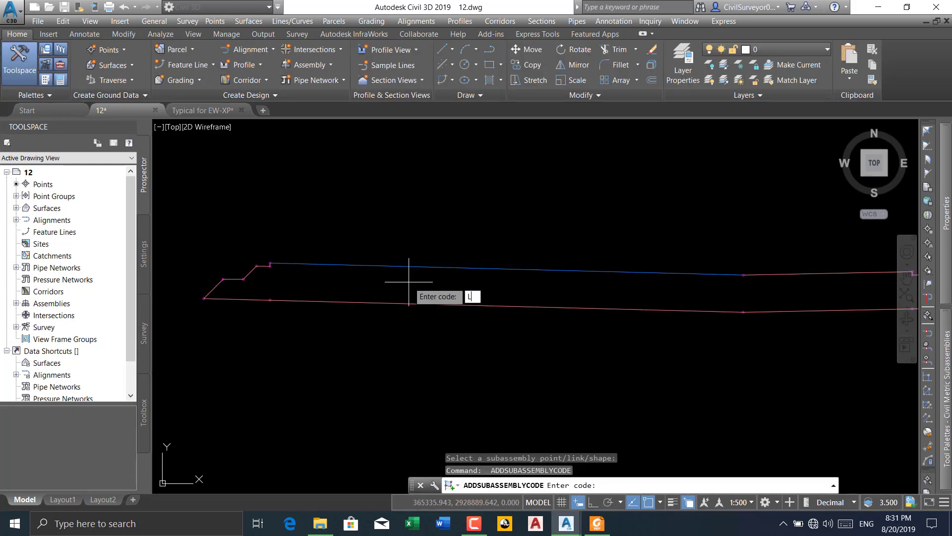
Add code L2 to POLLY's upper pavement link between the slope change and the top corner away from the median
type("L2")
key("Return")
scroll(406, 276, "down", 5)
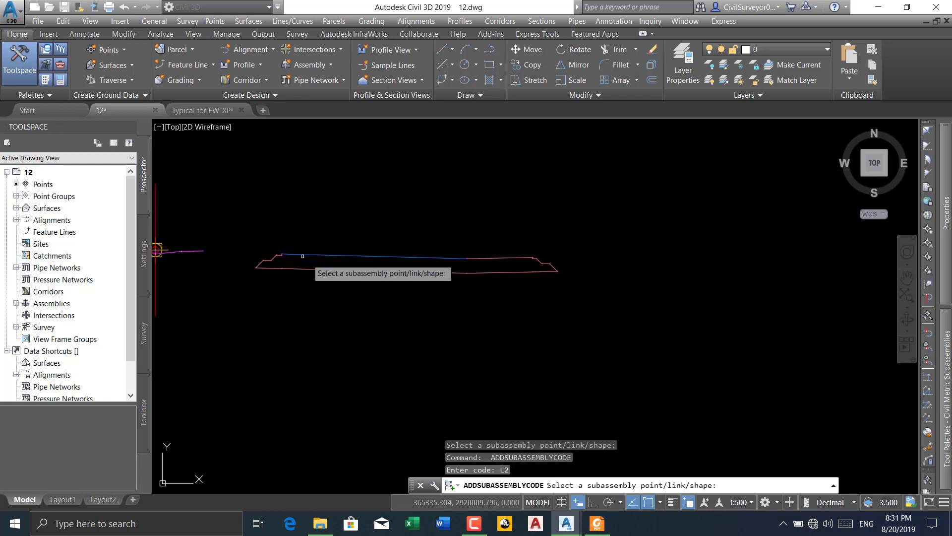
scroll(483, 259, "up", 5)
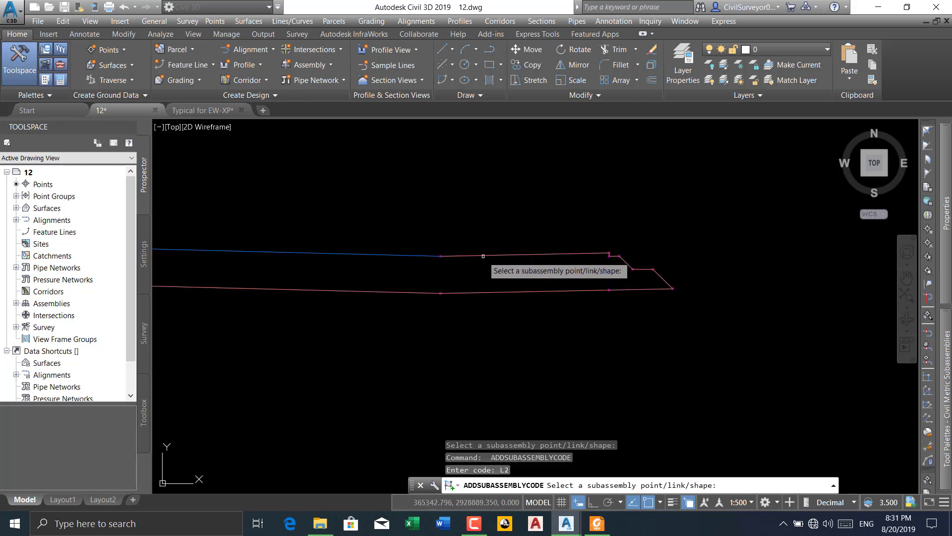
key("Return")
key("Return")
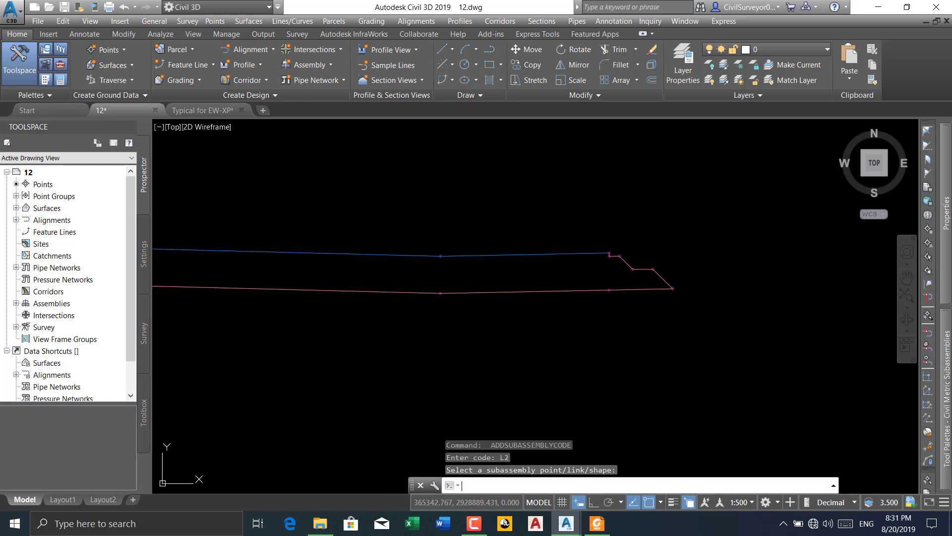
Add code L3 to the short vertical link below POLLY's top pavement corner on the side away from the median
scroll(607, 264, "up", 8)
scroll(575, 272, "up", 6)
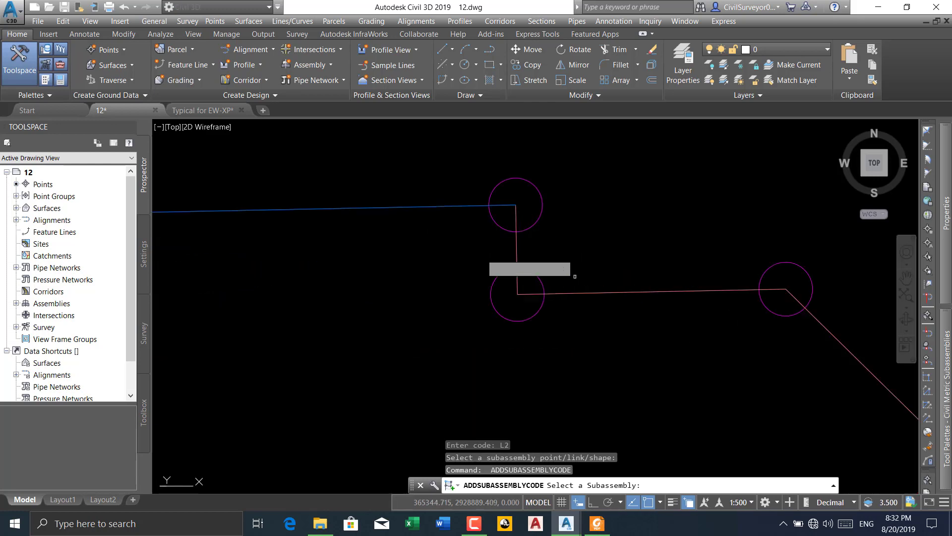
left_click(516, 244)
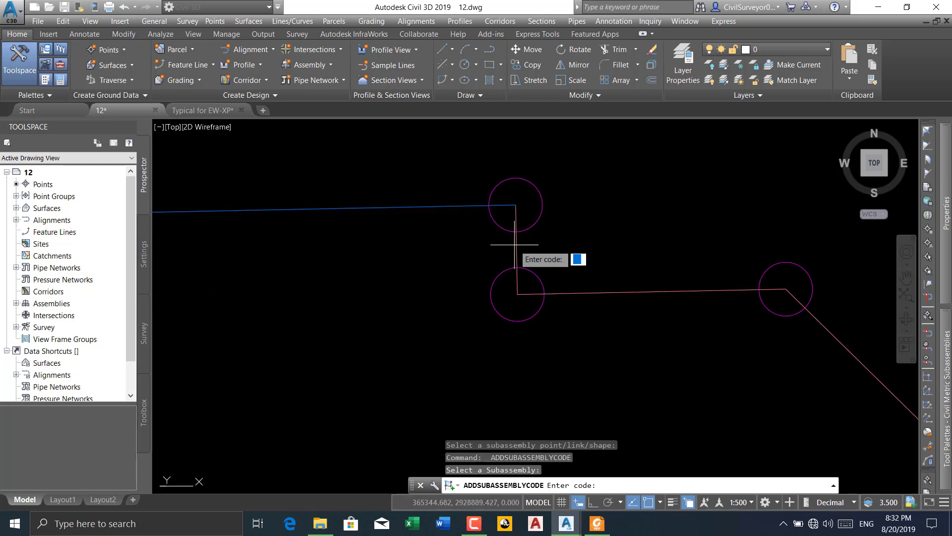
type("L3")
key("Return")
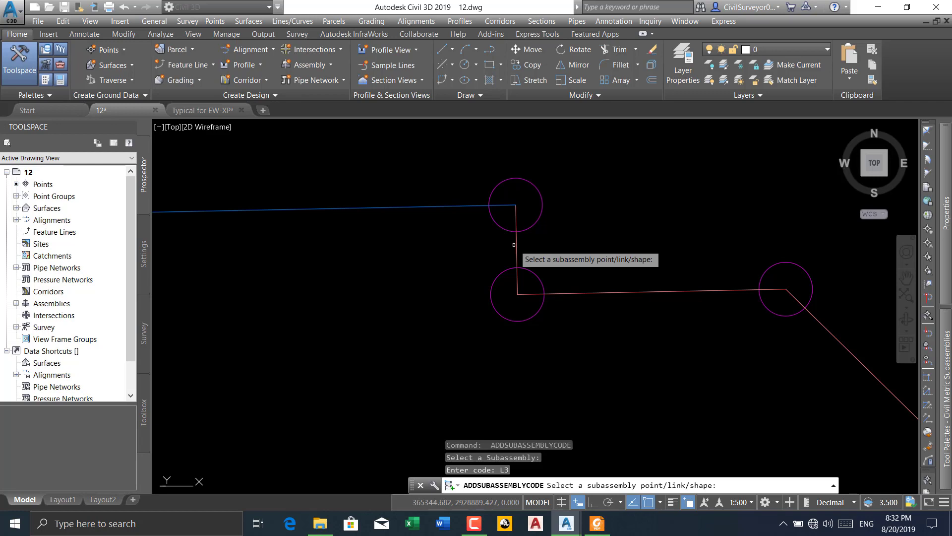
key("Return")
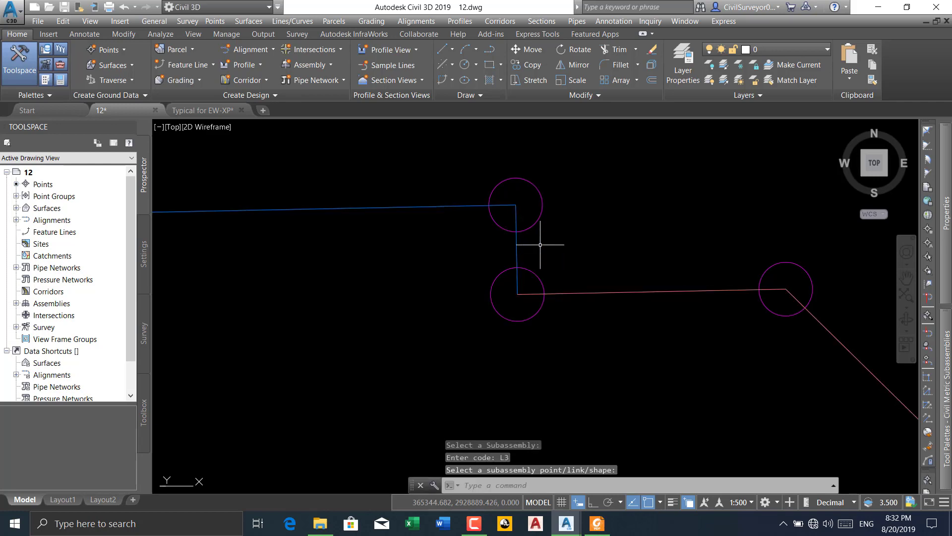
Add code L4 to the short upper ledge link at the foot of the vertical link on POLLY's outer side
key("Return")
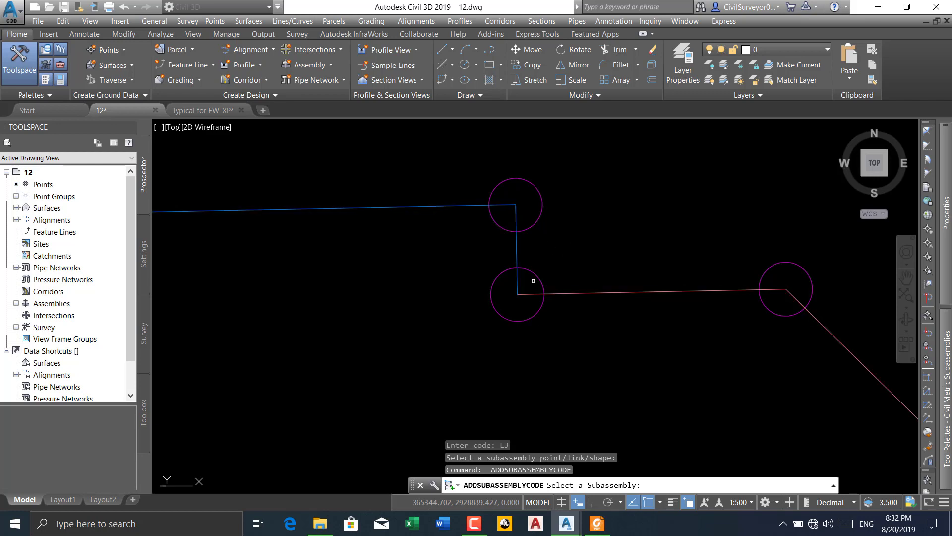
left_click(578, 292)
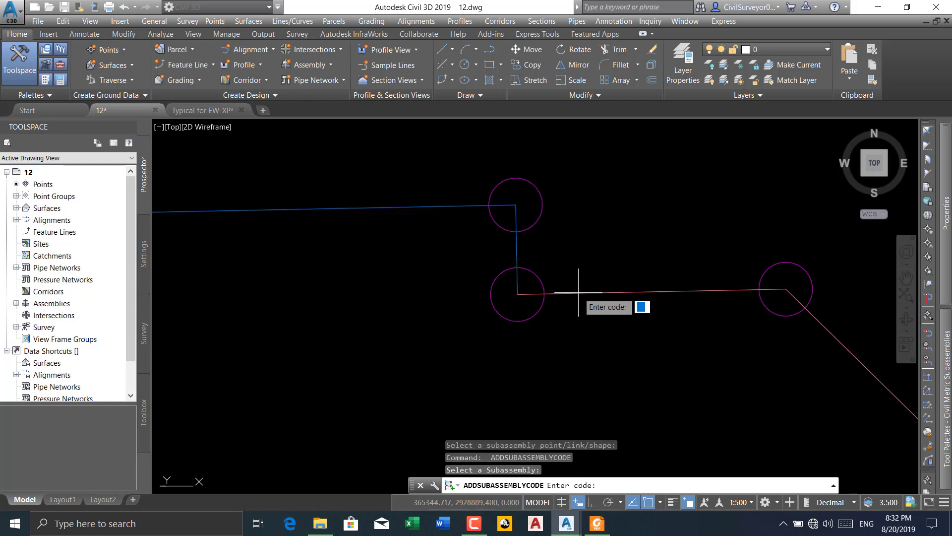
scroll(575, 283, "down", 2)
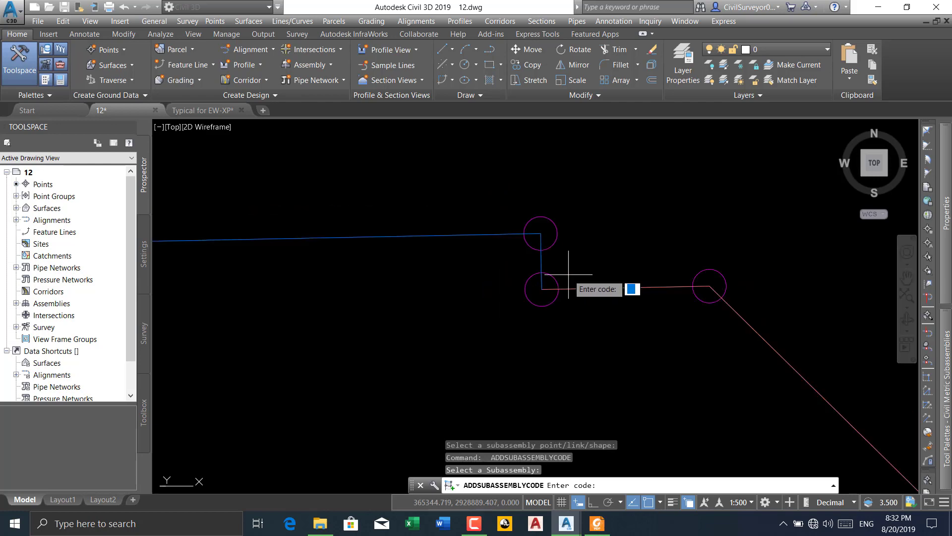
key("Return")
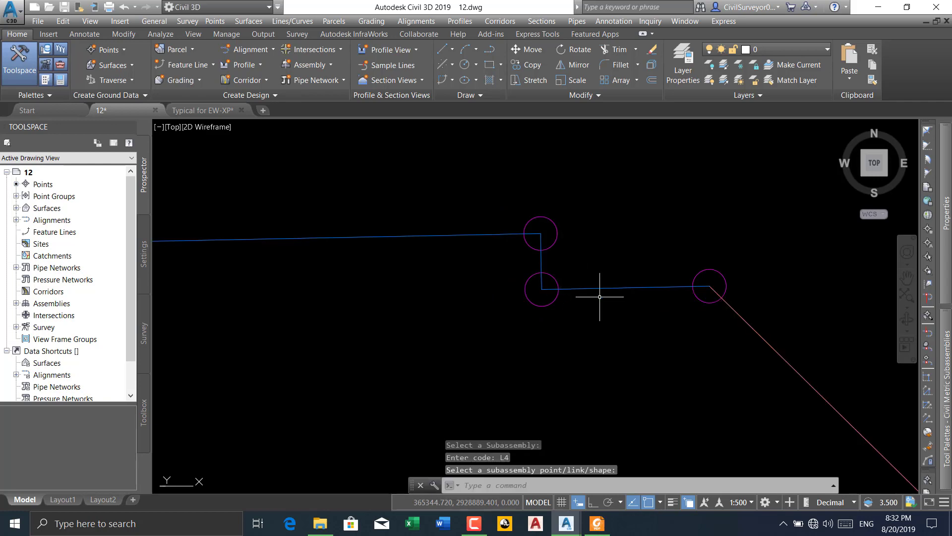
left_click(546, 293)
key("Return")
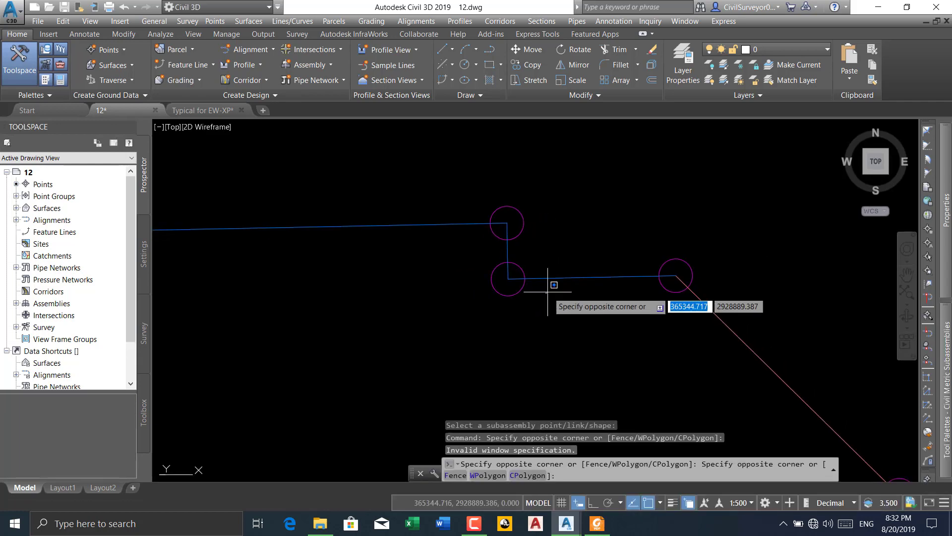
key("Escape")
left_click(595, 315)
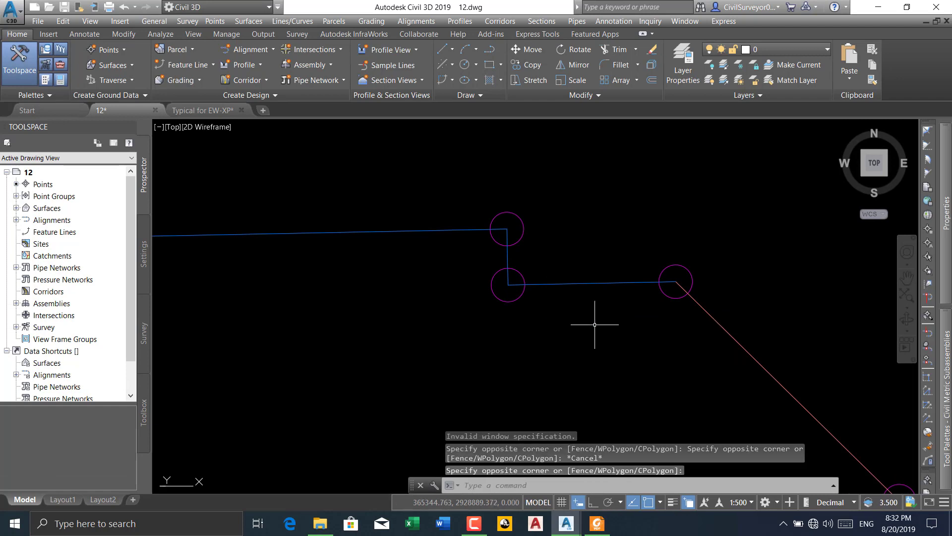
Add code L5 to the upper slope link descending from the short upper ledge on POLLY's outer side
key("Return")
middle_click_drag(594, 325, 601, 283)
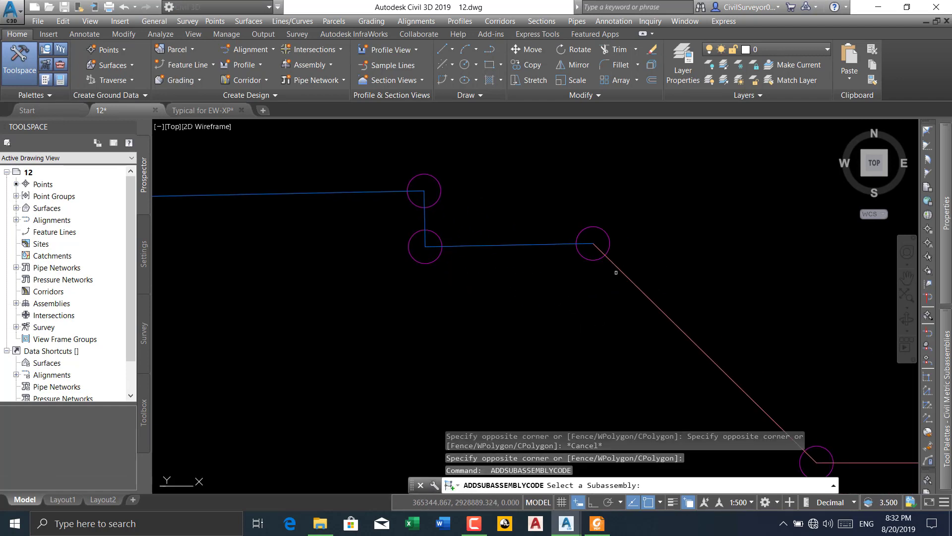
left_click(615, 268)
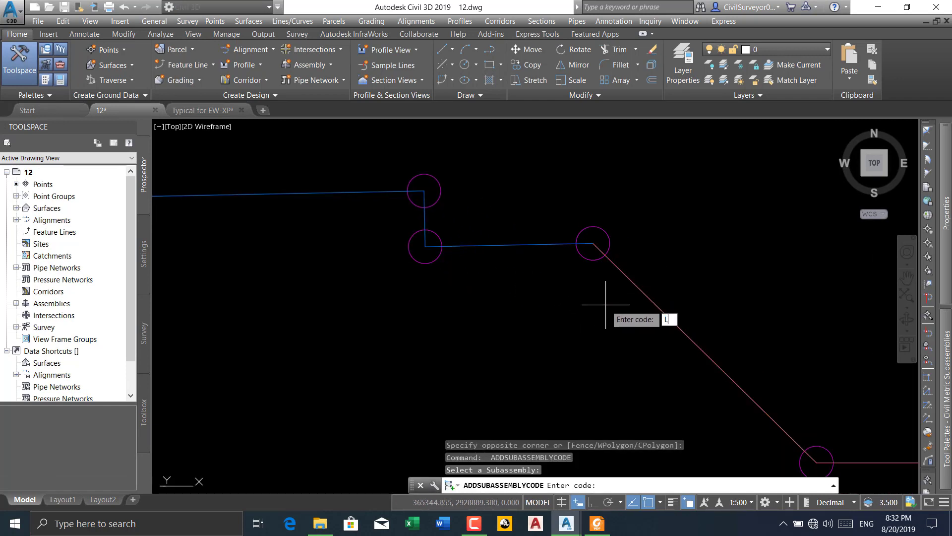
key("Return")
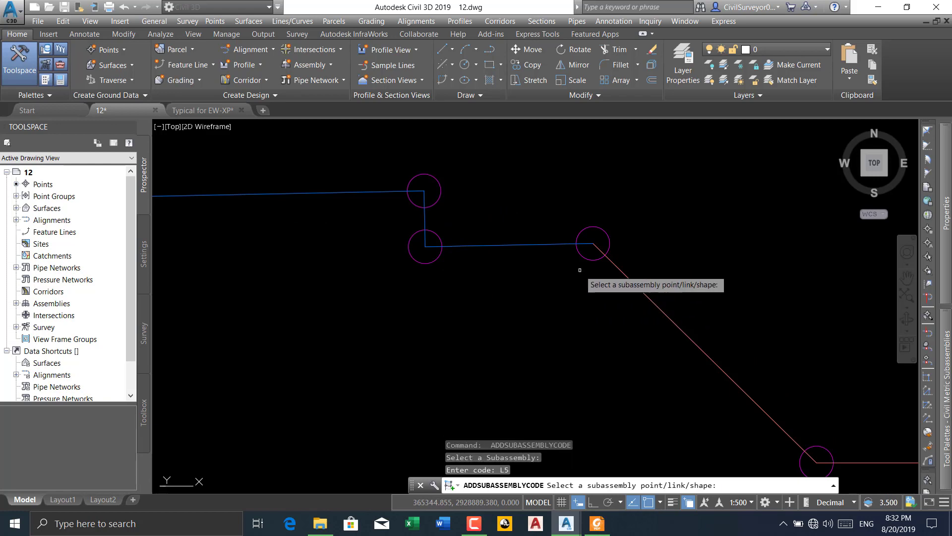
scroll(616, 266, "down", 6)
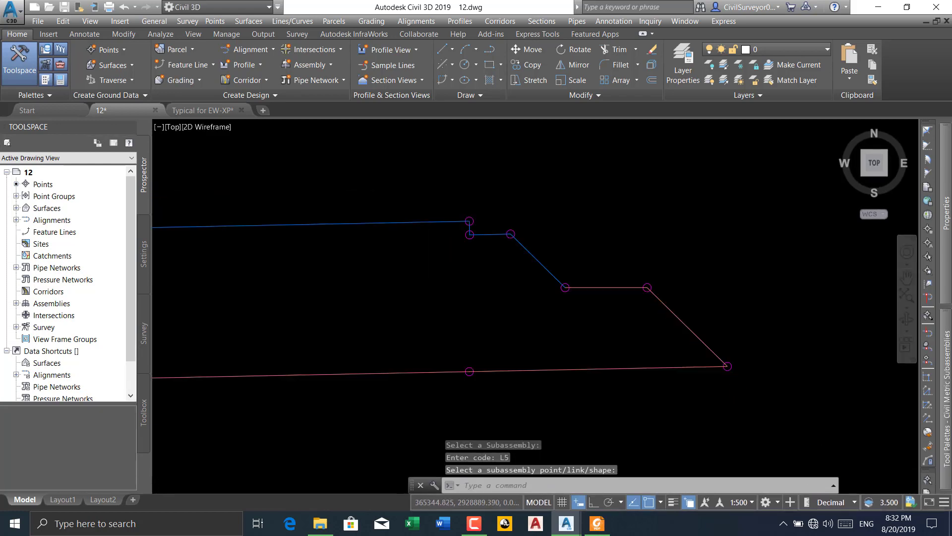
Add code L6 to the lower horizontal ledge link between the two slopes on POLLY's outer side
middle_click_drag(671, 314, 571, 249)
key("Return")
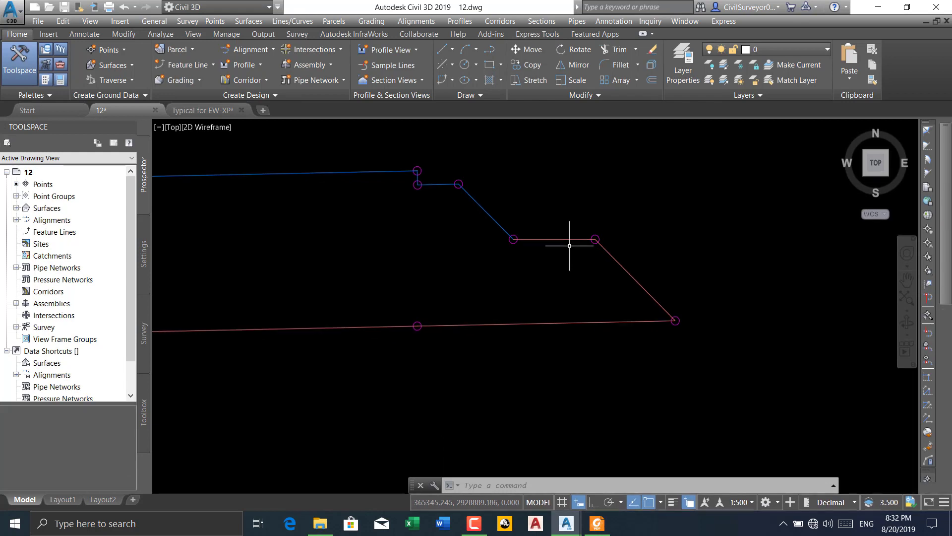
key("Return")
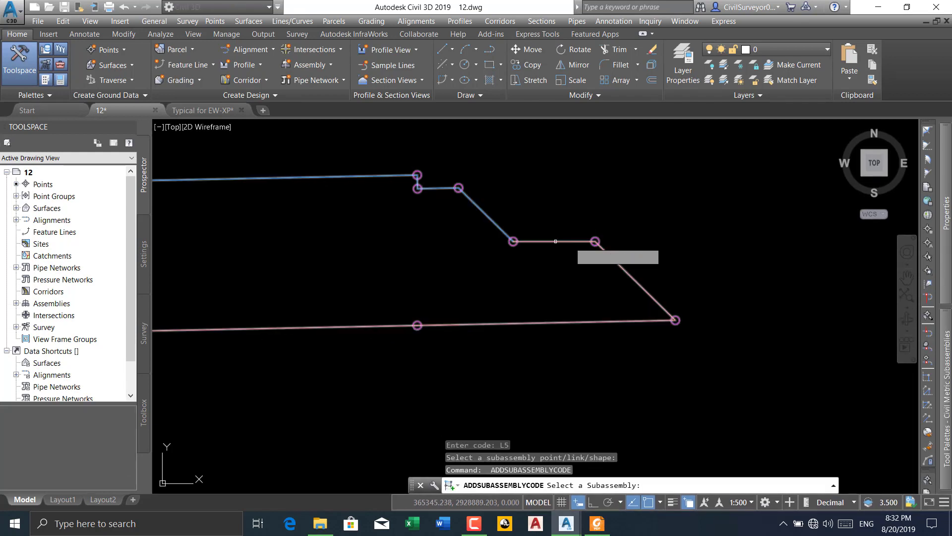
mouse_move(946, 360)
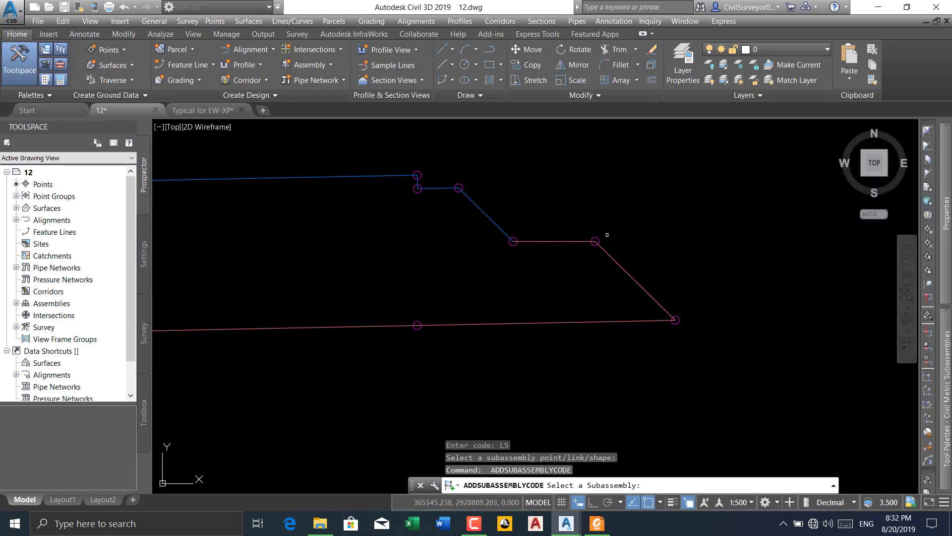
left_click(562, 240)
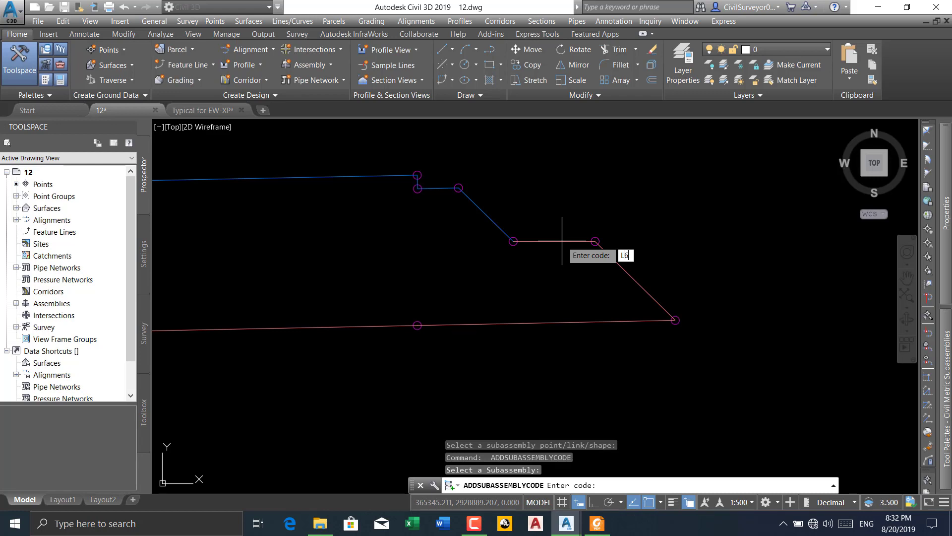
key("Return")
Add code L7 to the lower slope link running down to POLLY's bottom corner on the outer side
key("Return")
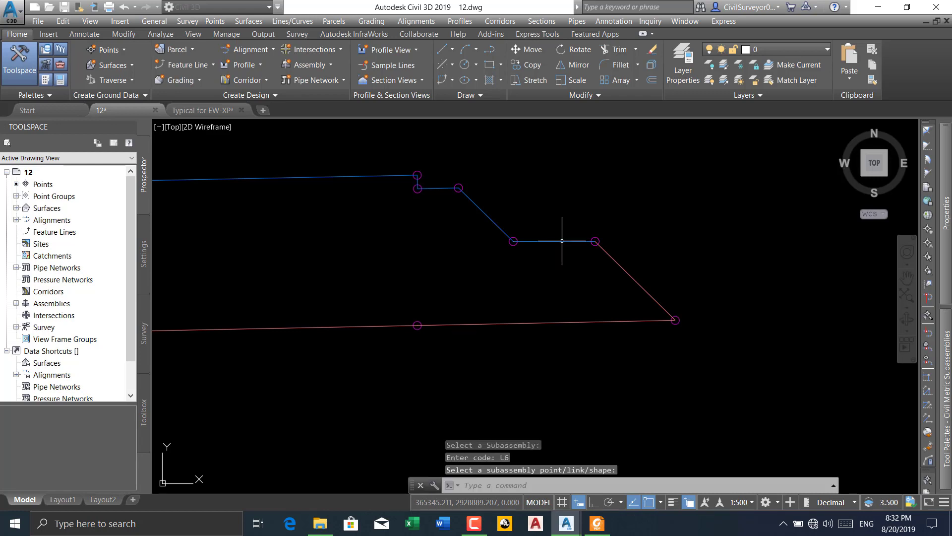
key("Return")
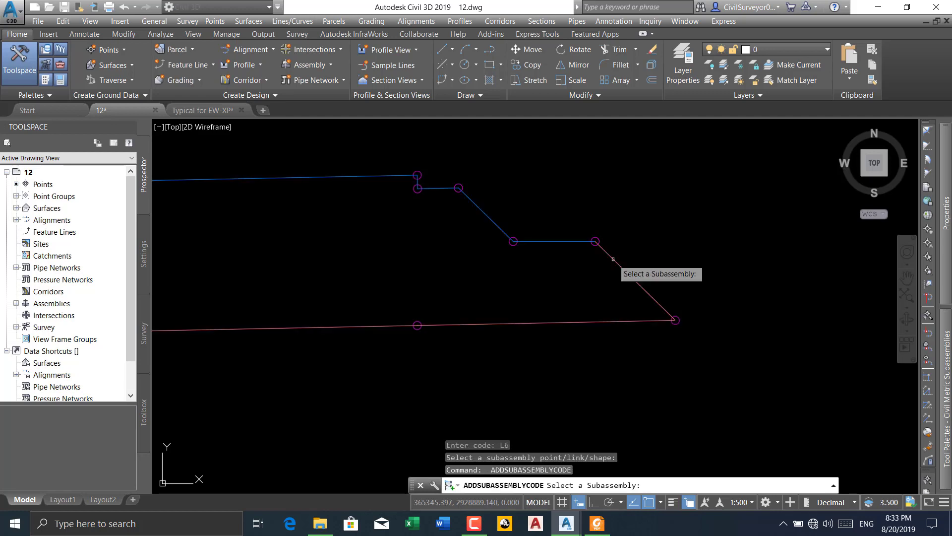
left_click(613, 259)
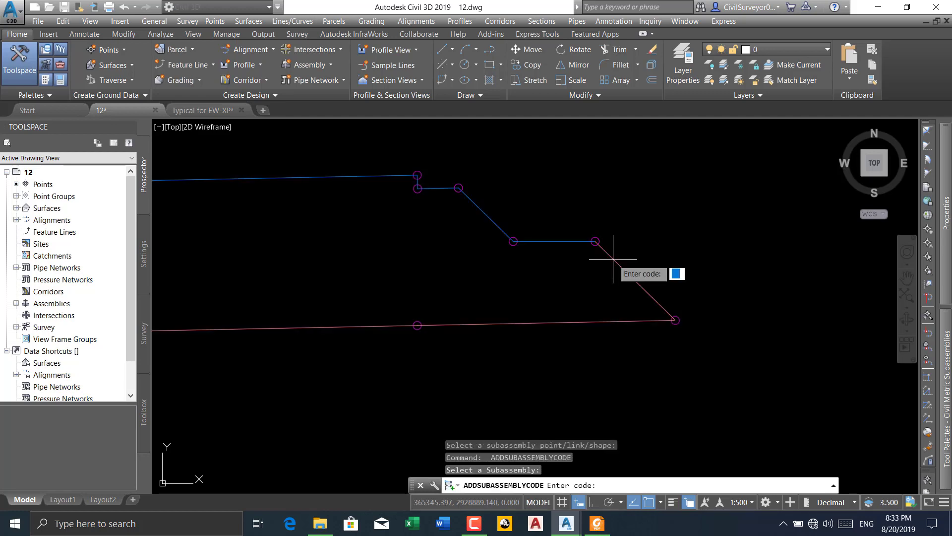
key("Return")
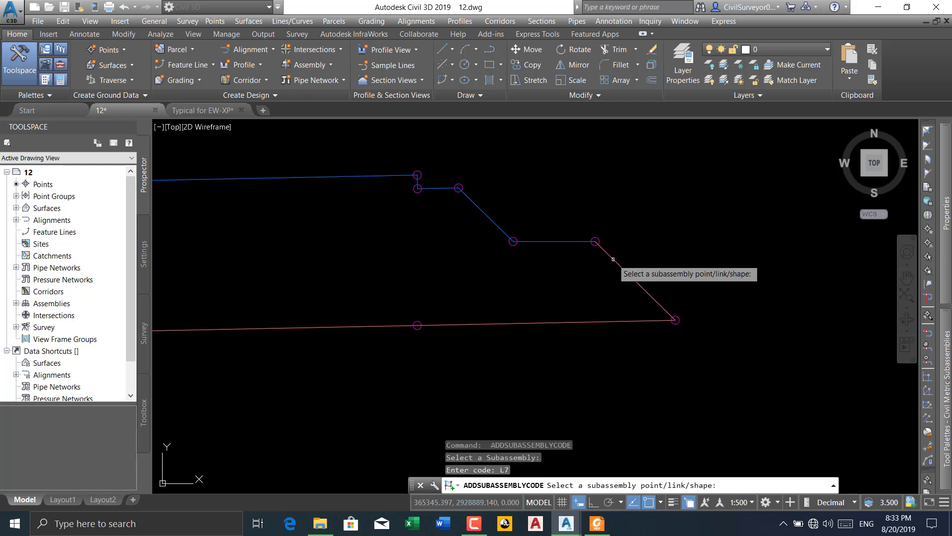
left_click(613, 259)
Add code L8 to the bottom link between POLLY's outer bottom corner and the point beneath the outer pavement edge
key("Return")
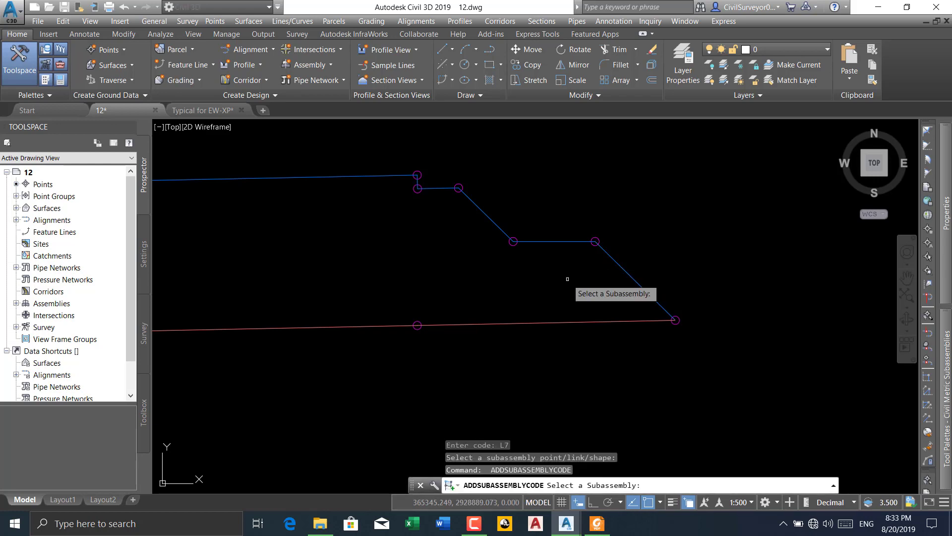
left_click(538, 324)
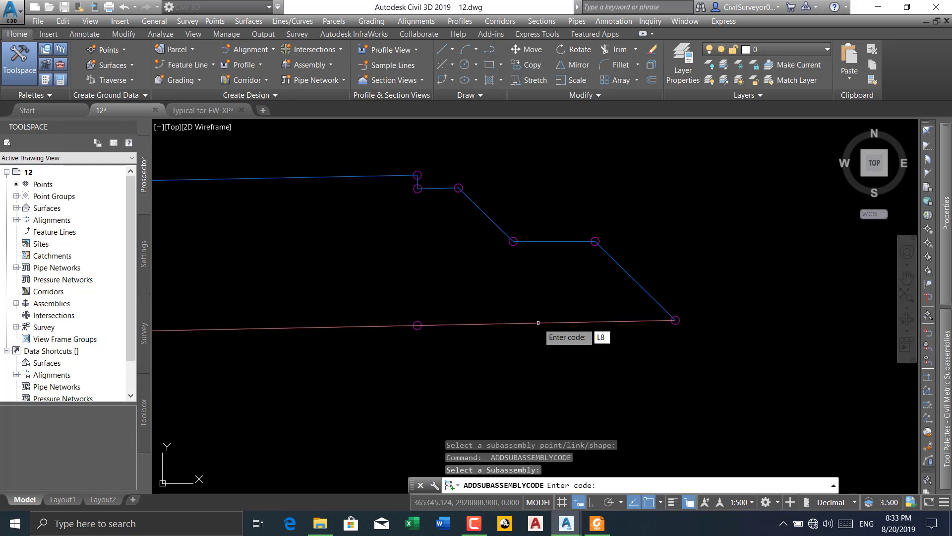
type("L8")
key("Return")
key("Return")
scroll(669, 310, "down", 2)
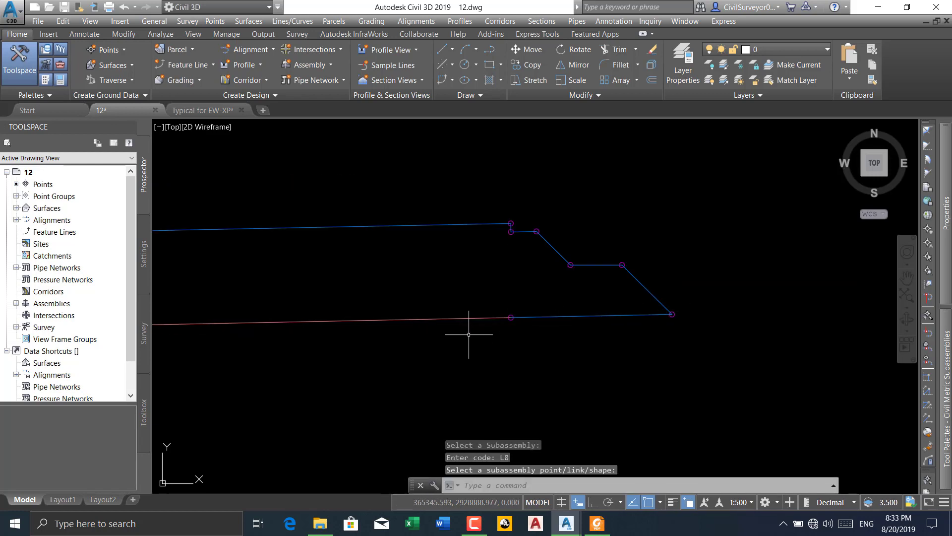
Add code L9 to POLLY's bottom link running inward from the point beneath the outer pavement edge to the bottom break point
key("Return")
left_click(446, 317)
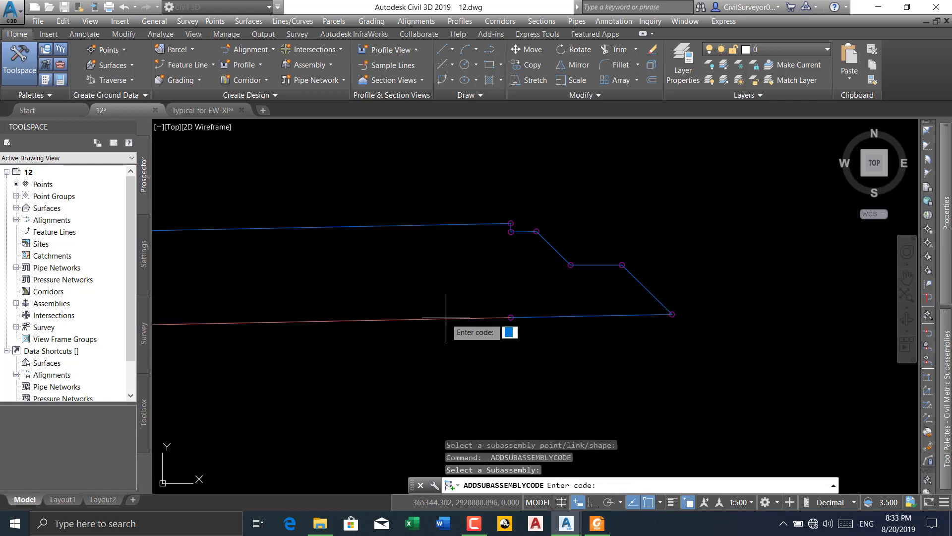
type("L9")
key("Return")
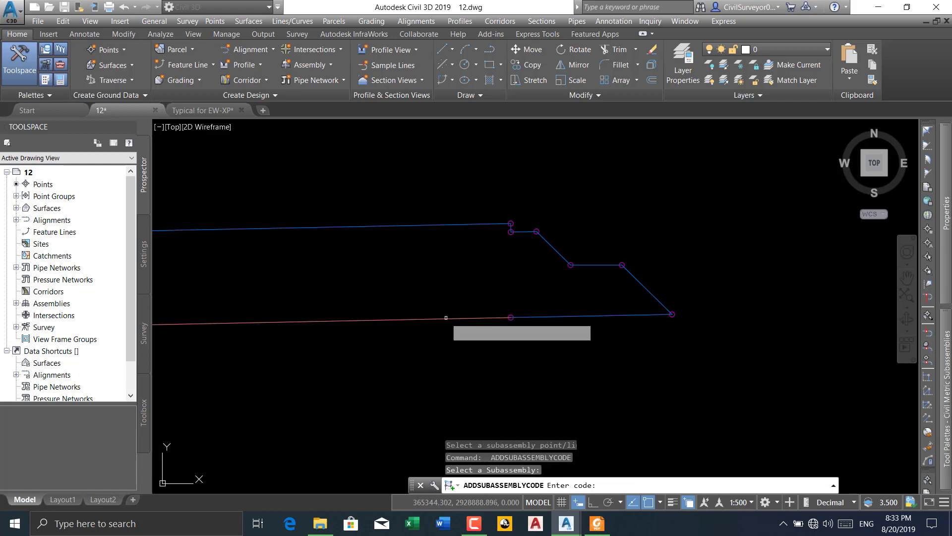
key("Return")
scroll(520, 308, "down", 2)
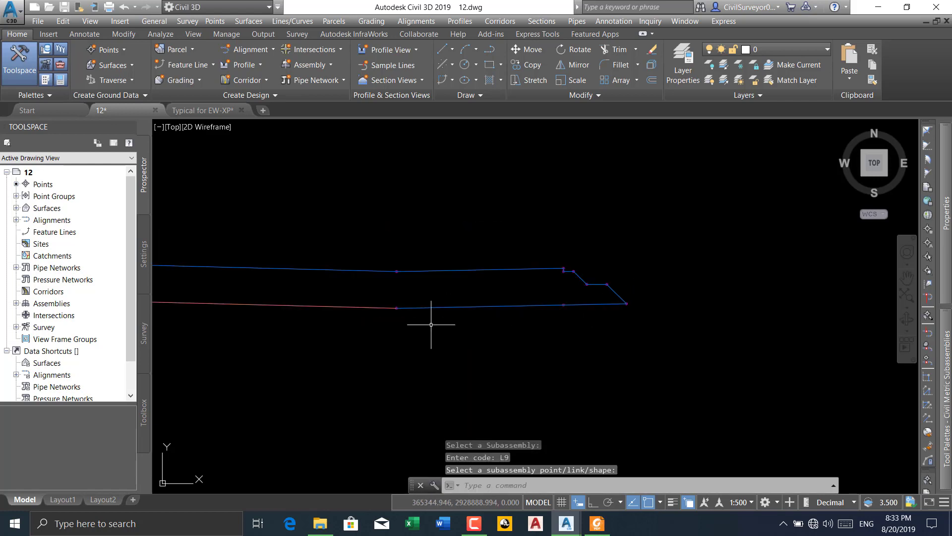
key("Return")
type("LYCODE Select a Subassembly:")
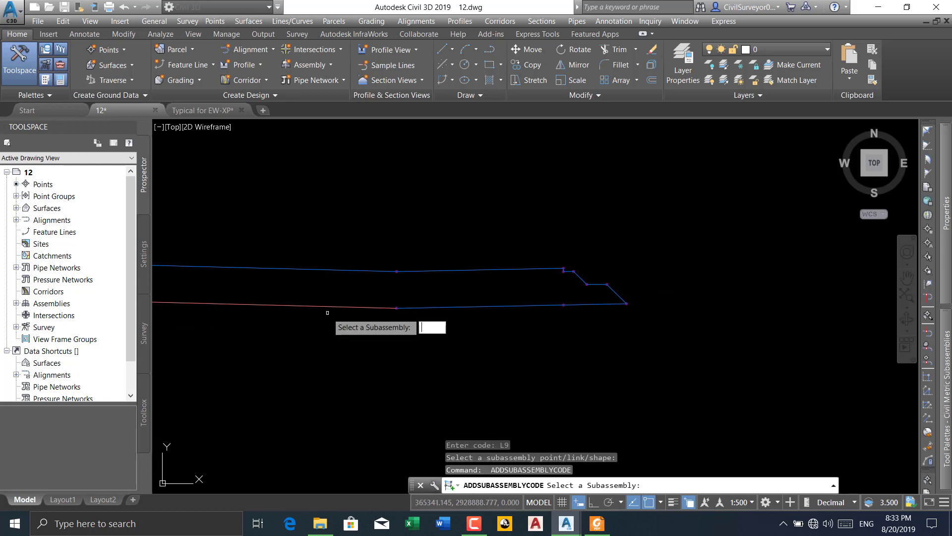
key("Escape")
Add code L10 to POLLY's long bottom link between the bottom break point and the point beneath the inner pavement edge
key("Return")
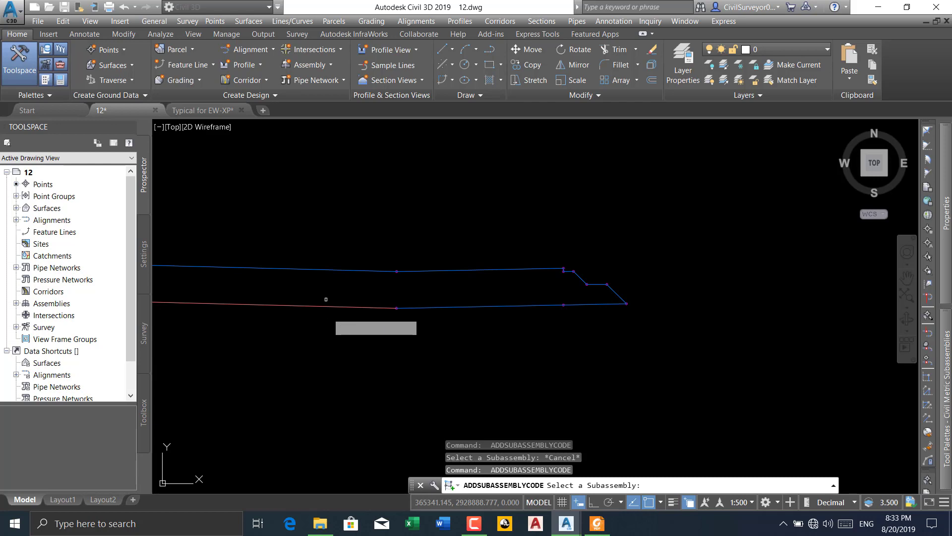
left_click(326, 304)
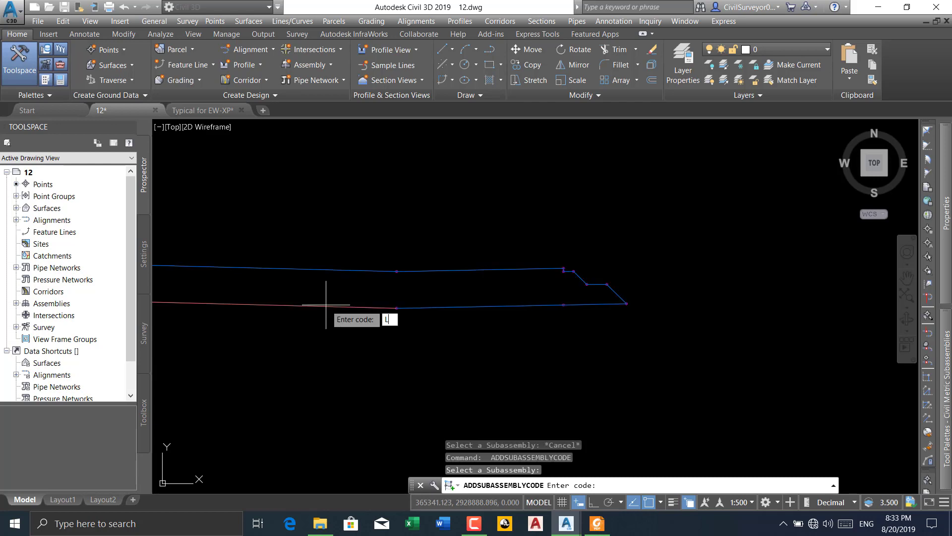
key("Return")
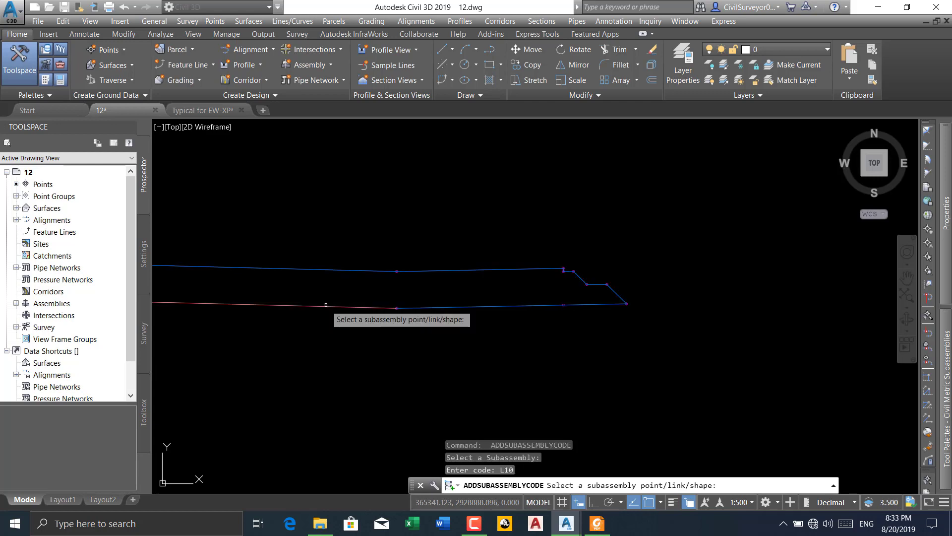
left_click(328, 308)
Add code L11 to the short bottom link between the point beneath the inner pavement edge and POLLY's inner bottom corner
scroll(541, 293, "down", 8)
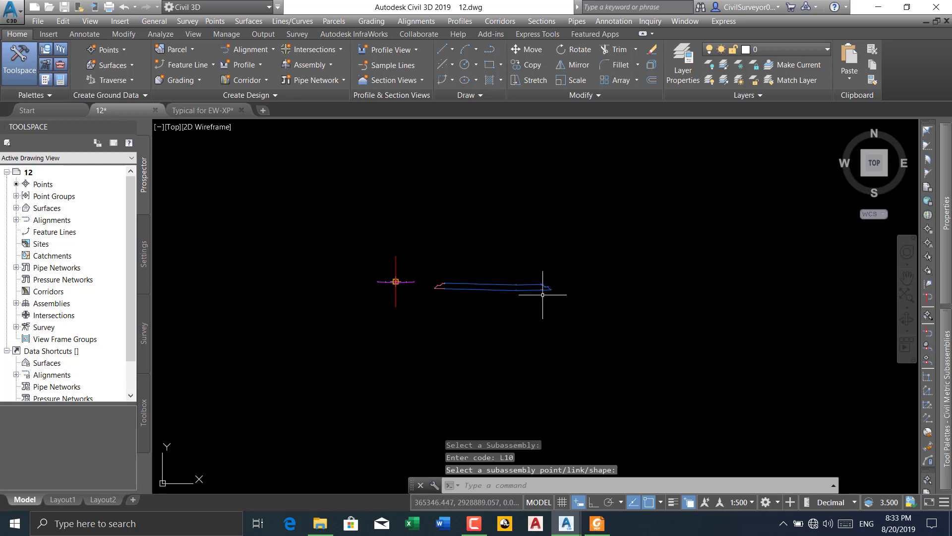
scroll(435, 287, "up", 6)
key("Return")
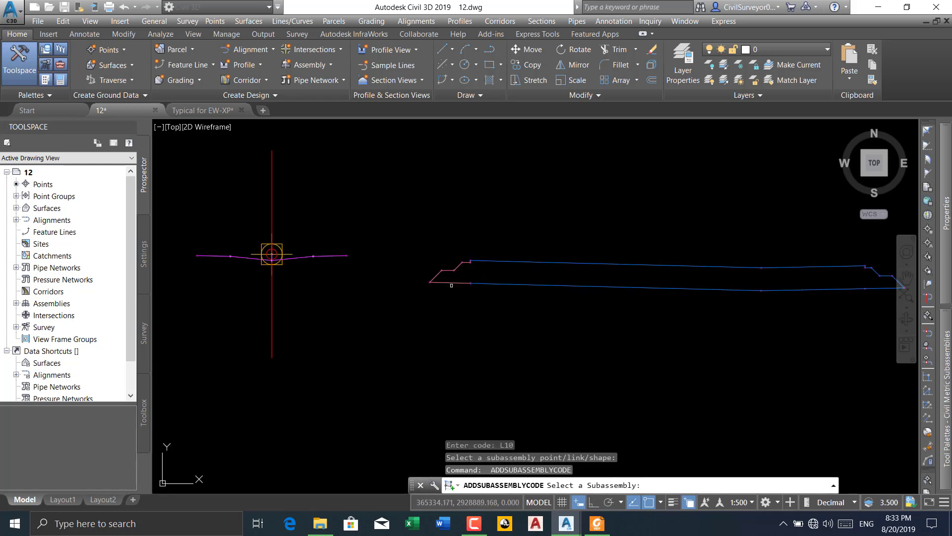
left_click(451, 282)
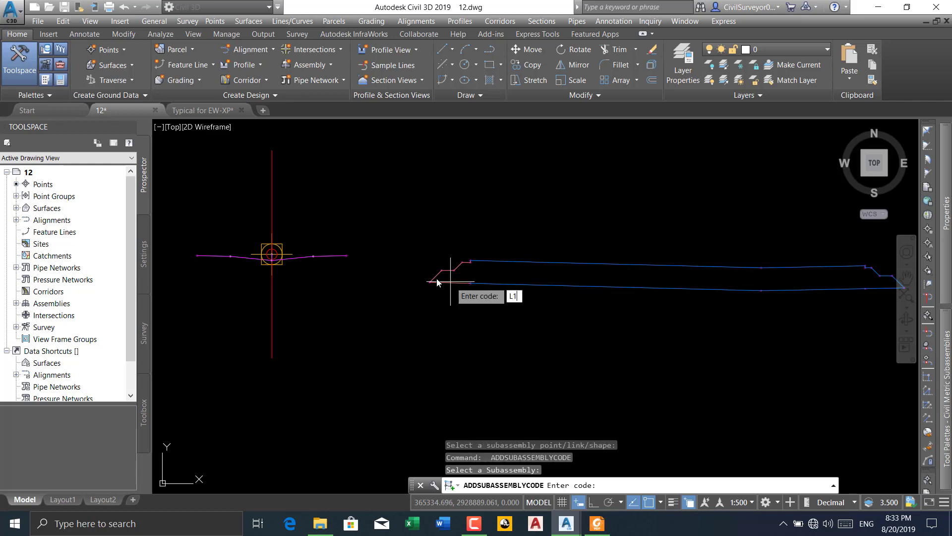
key("Return")
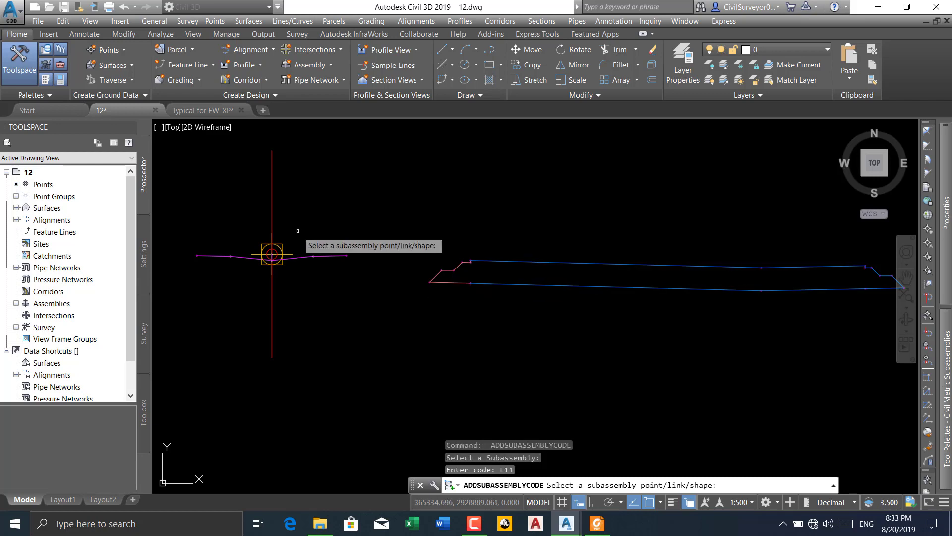
left_click(443, 283)
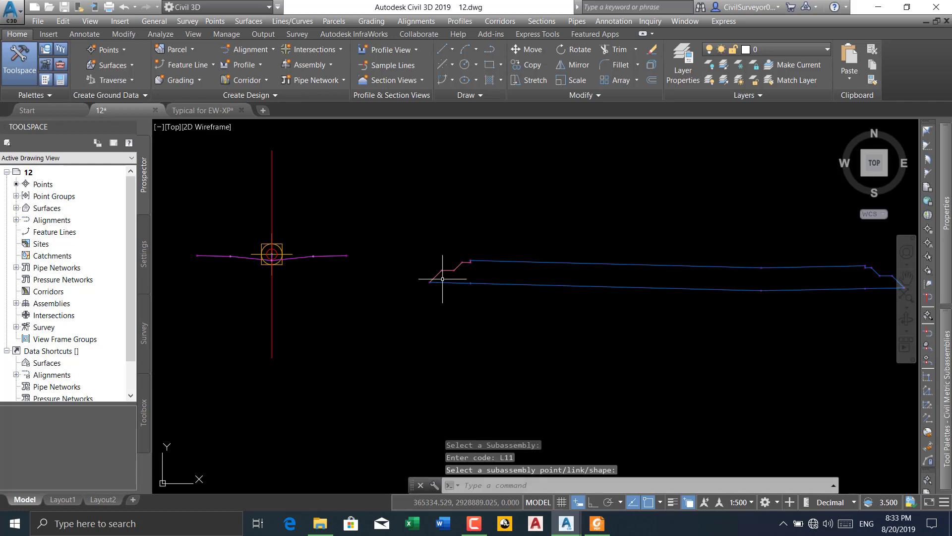
Add code L12 to the lower slope link rising from POLLY's bottom corner on the side facing the median
key("Return")
scroll(434, 271, "up", 5)
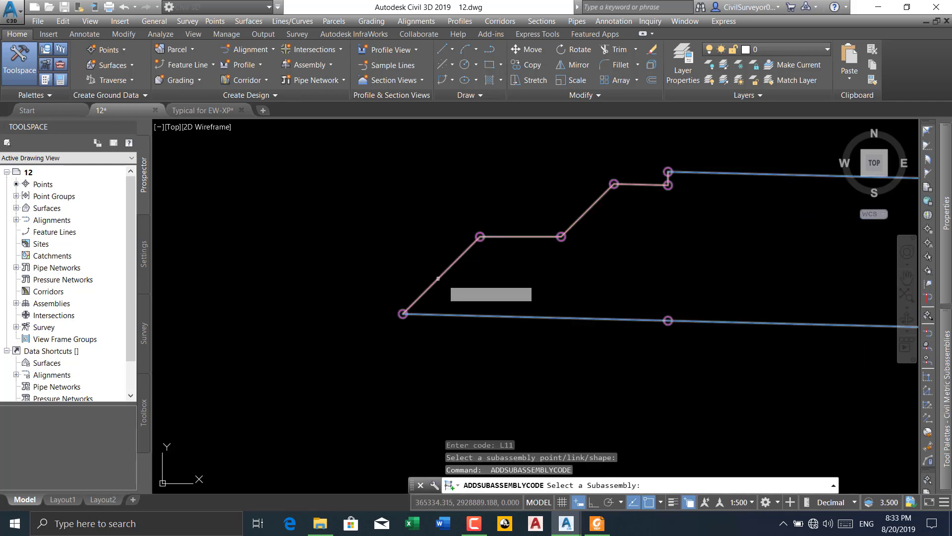
left_click(438, 278)
type("L1")
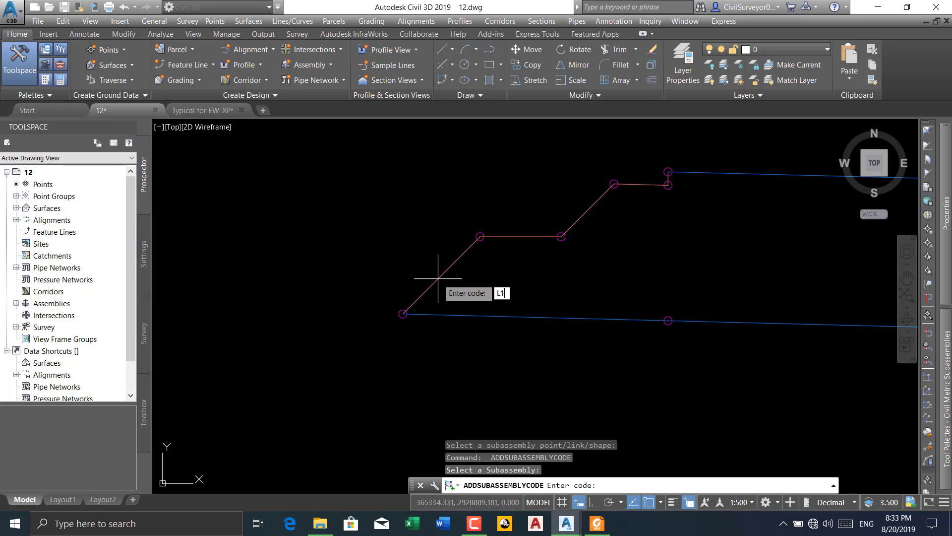
type("2")
key("Return")
left_click(439, 277)
Add code L13 to the lower horizontal ledge link between the two slopes on POLLY's median side
key("Return")
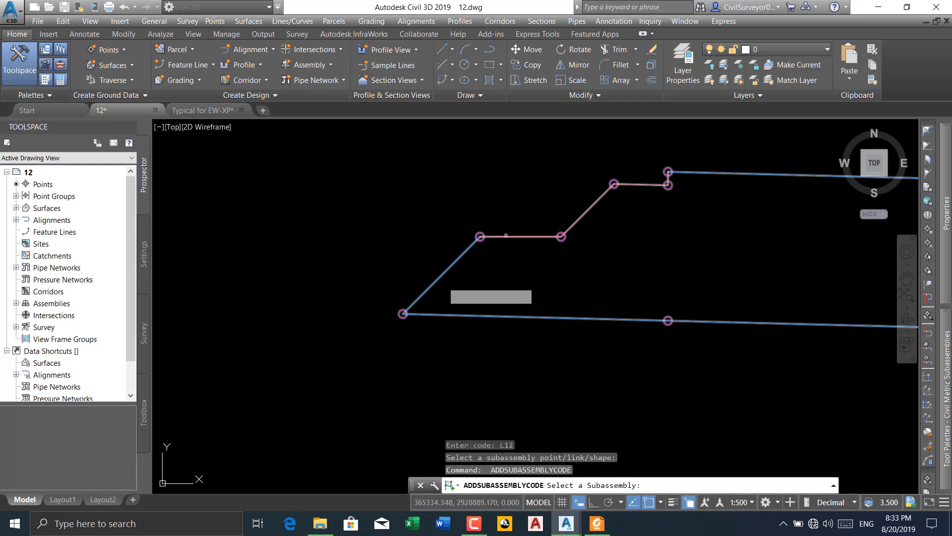
left_click(504, 242)
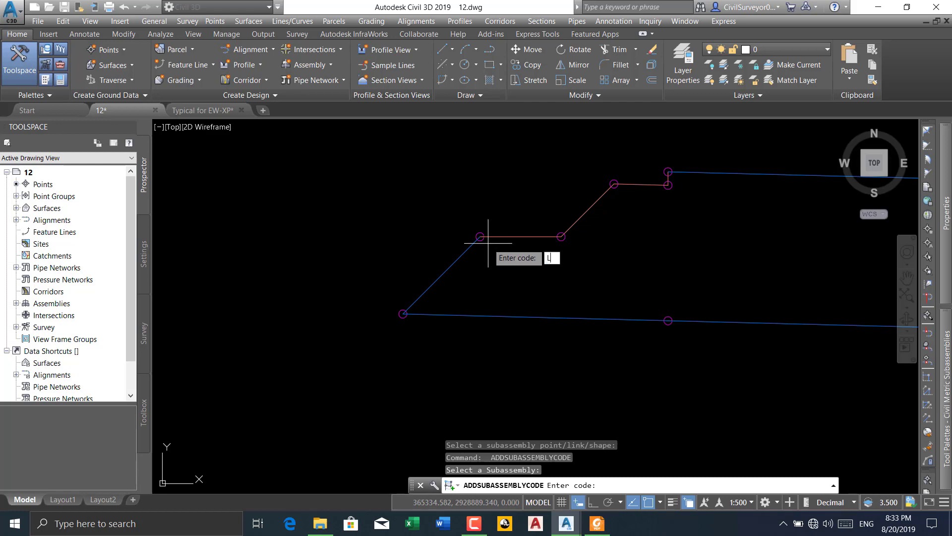
type("L13")
key("Return")
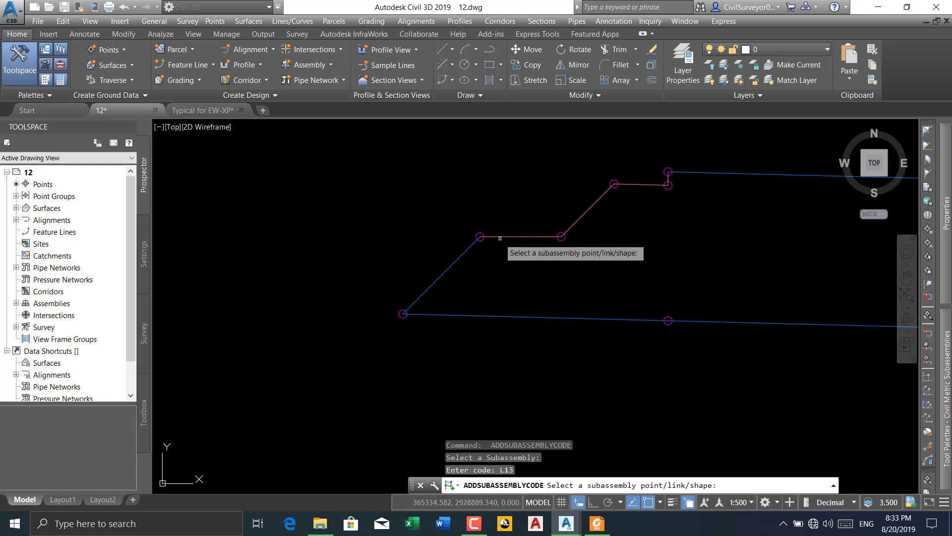
left_click(495, 236)
middle_click_drag(617, 251, 560, 277)
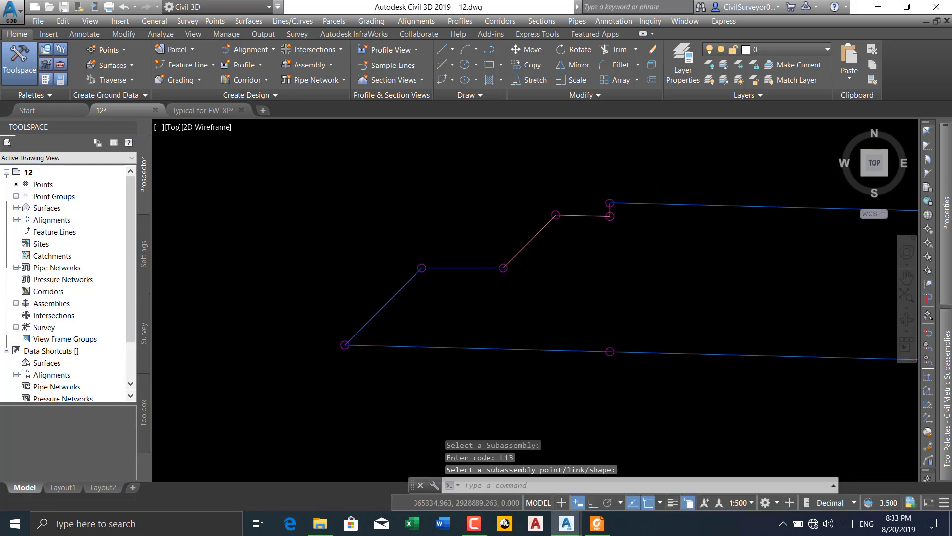
key("Return")
type("L")
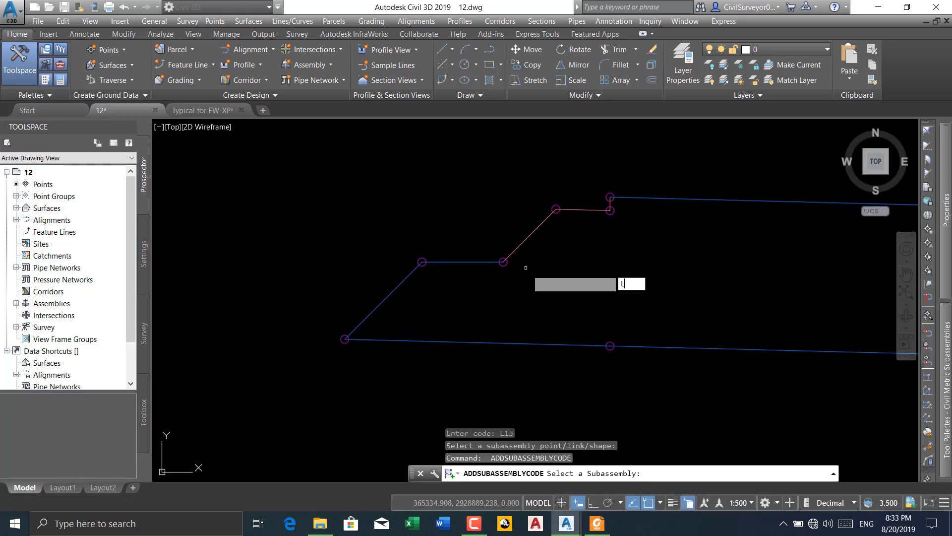
key("Escape")
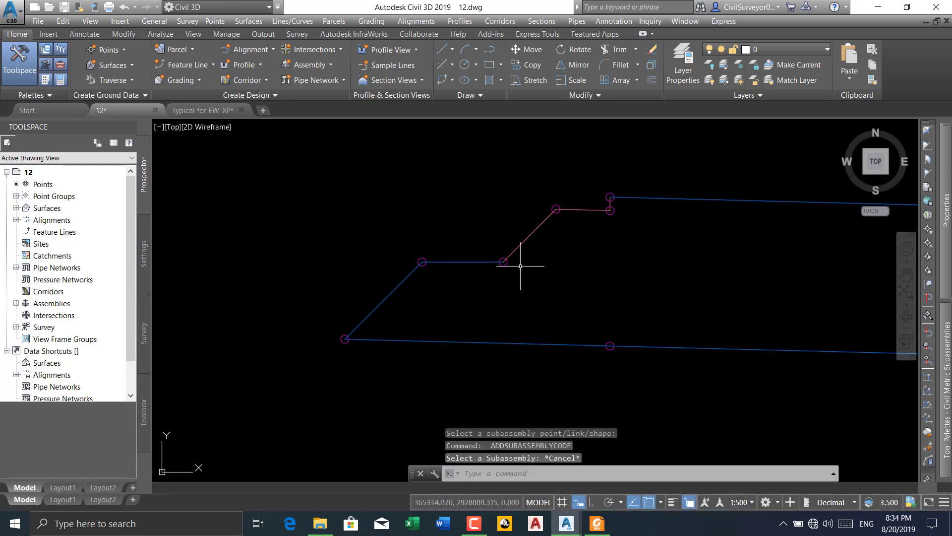
Add code L14 to the upper slope link between the lower and upper ledges on POLLY's median side
key("Return")
left_click(528, 257)
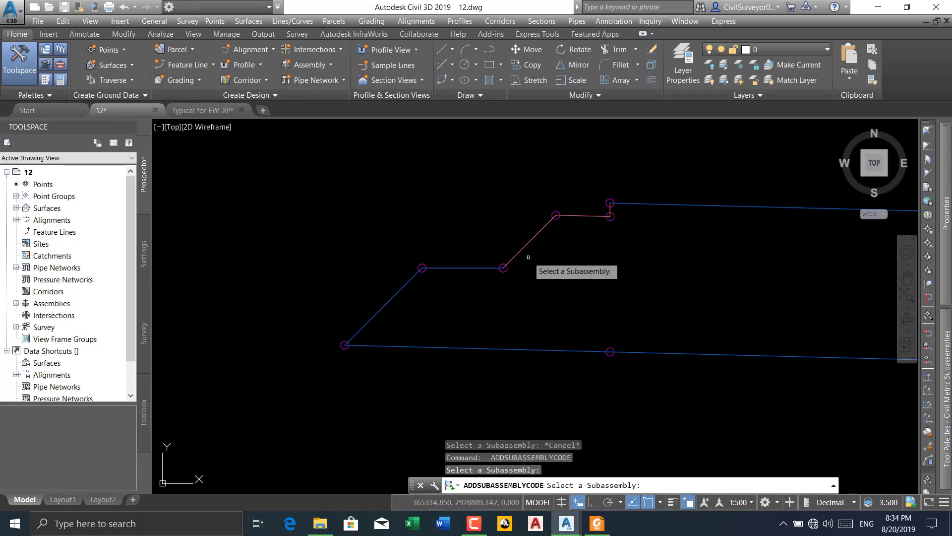
left_click(525, 246)
left_click(522, 246)
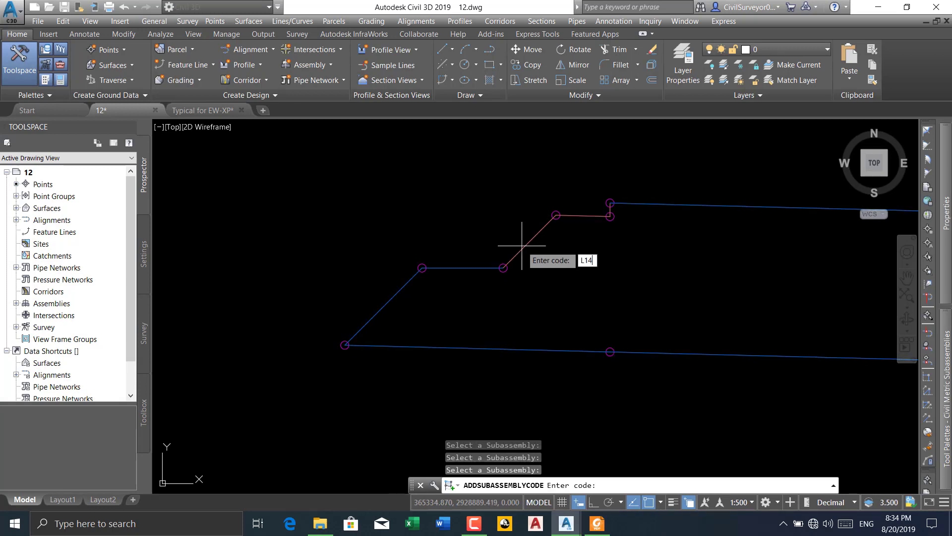
type("L14")
key("Return")
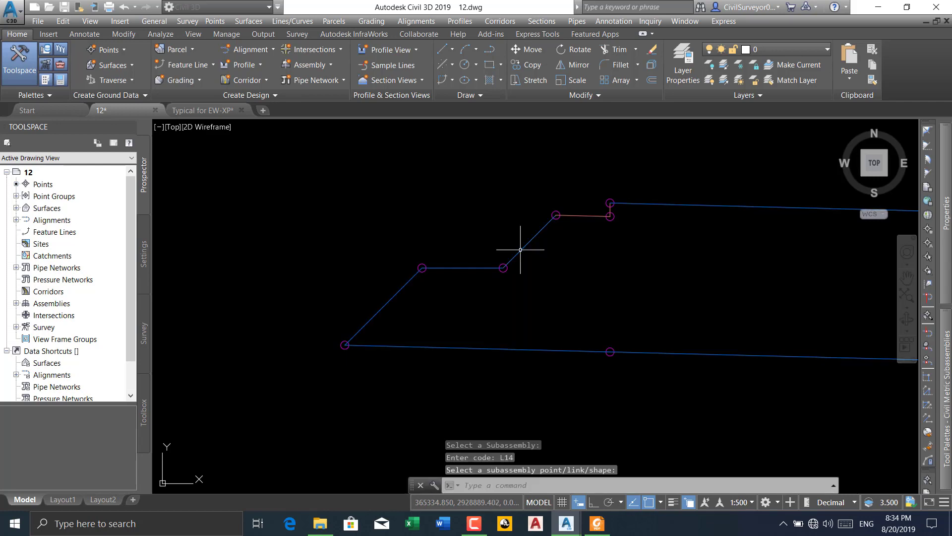
Add code L15 to the short upper ledge link at the top of the slope on POLLY's median side
left_click(570, 215)
key("Return")
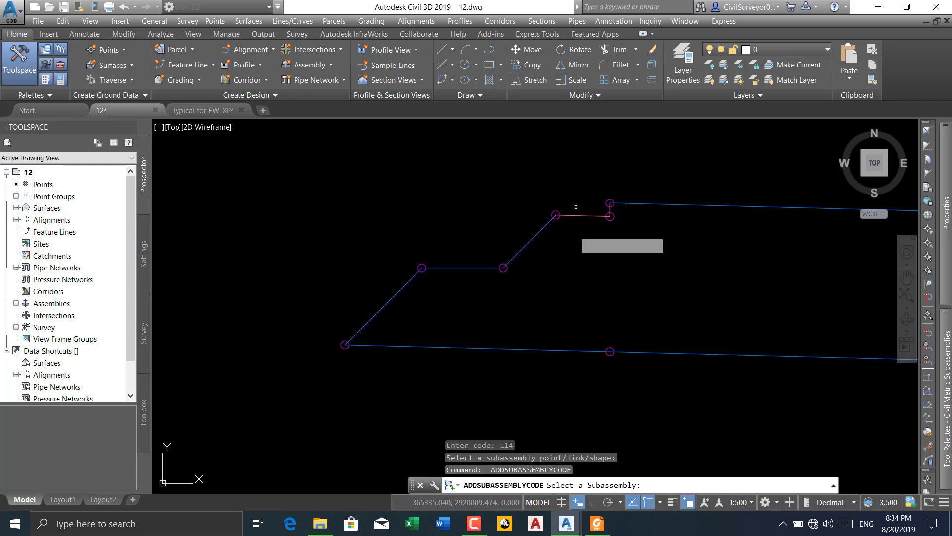
left_click(578, 215)
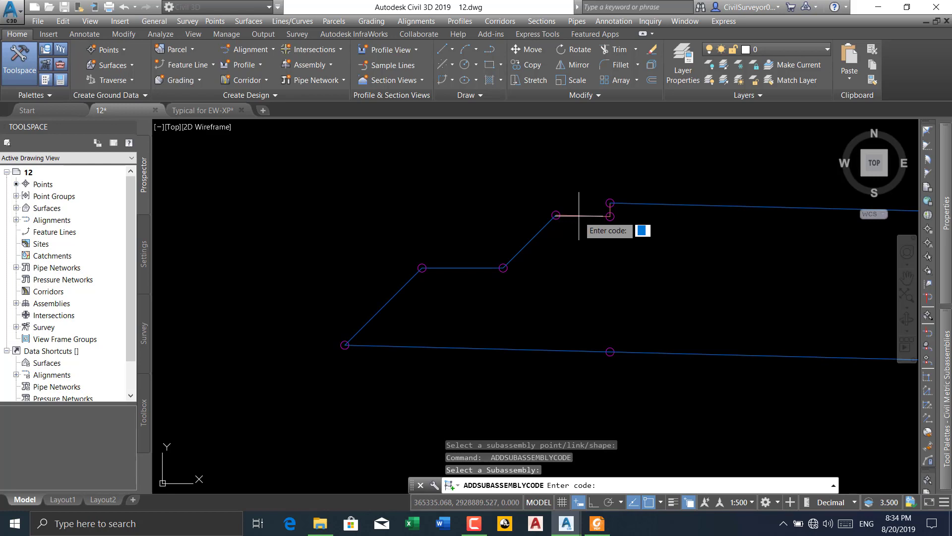
type("L15")
key("Return")
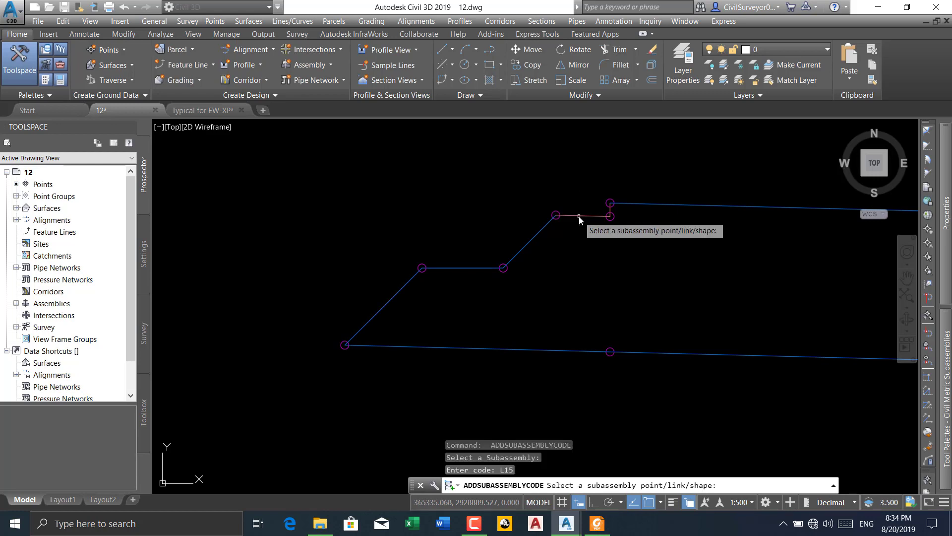
left_click(579, 215)
Add code L16 to the short vertical link between the upper ledge and the pavement surface at POLLY's inner edge
scroll(609, 203, "up", 3)
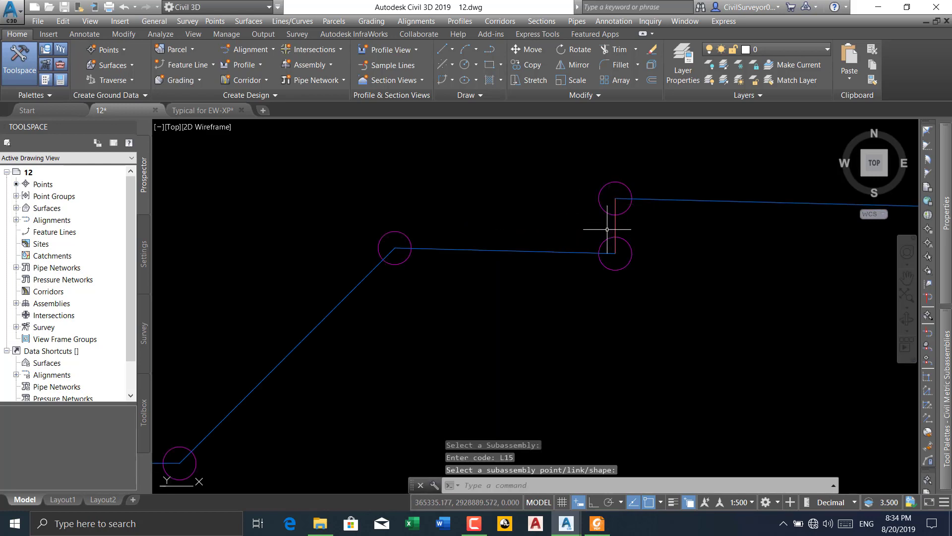
key("Return")
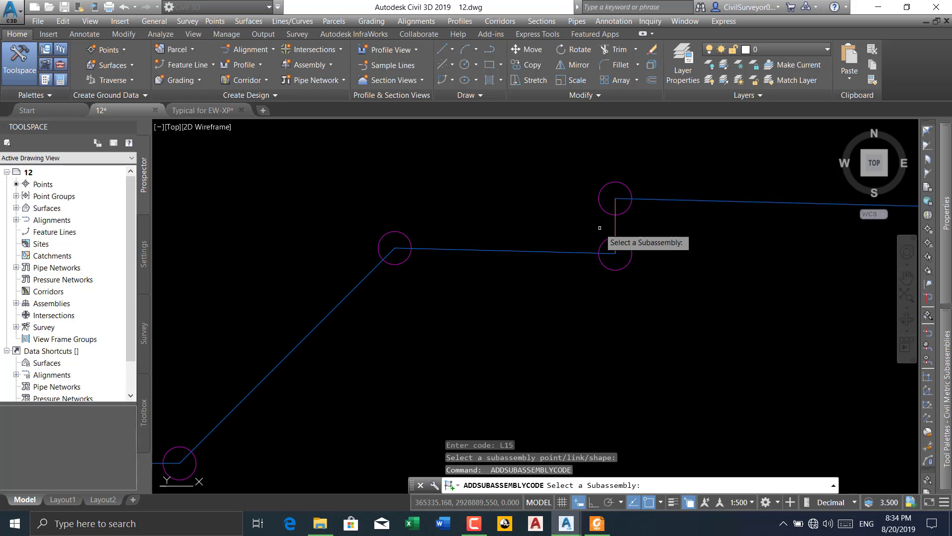
left_click(614, 224)
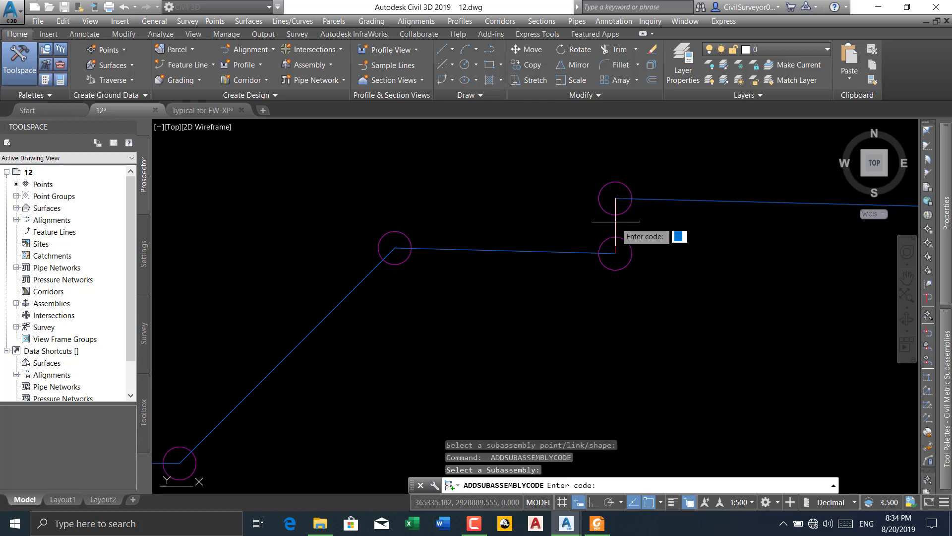
type("L16")
key("Return")
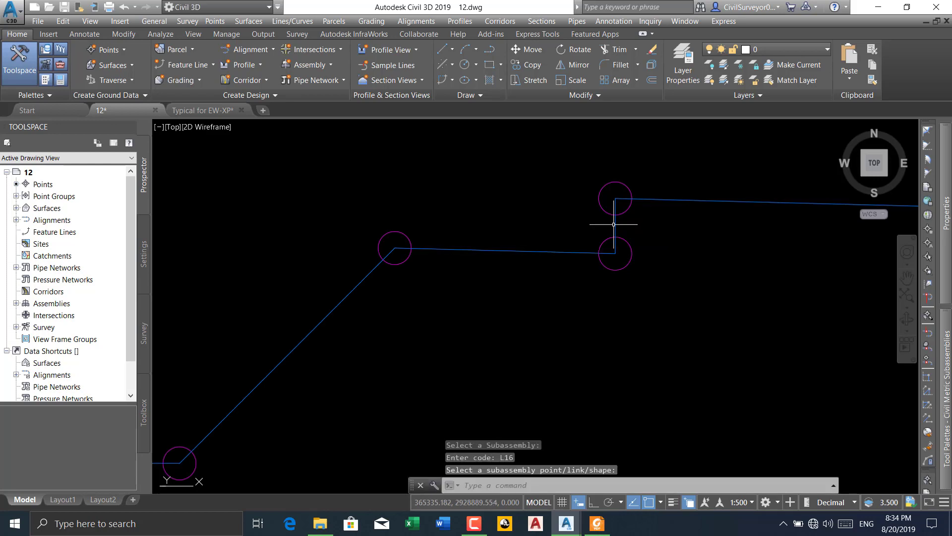
key("Escape")
scroll(549, 220, "down", 5)
scroll(549, 220, "down", 3)
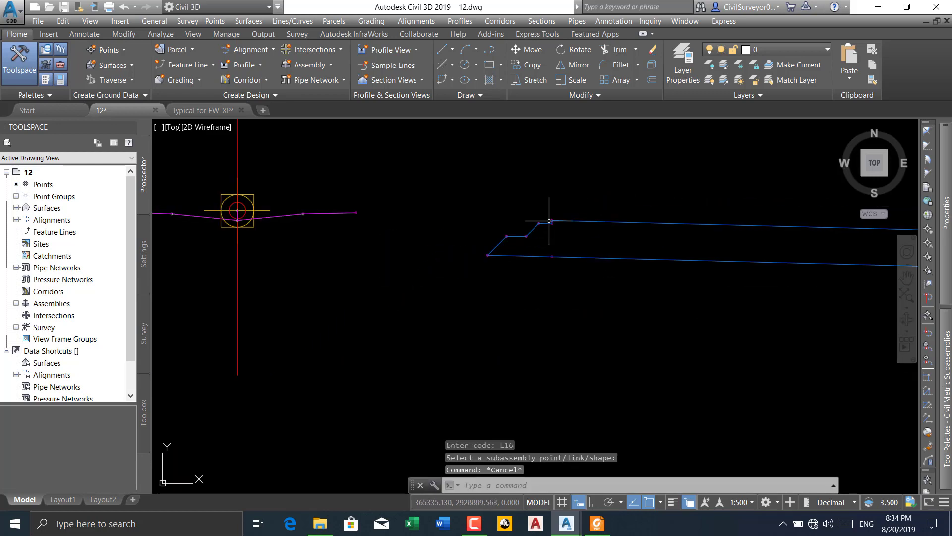
scroll(598, 221, "up", 4)
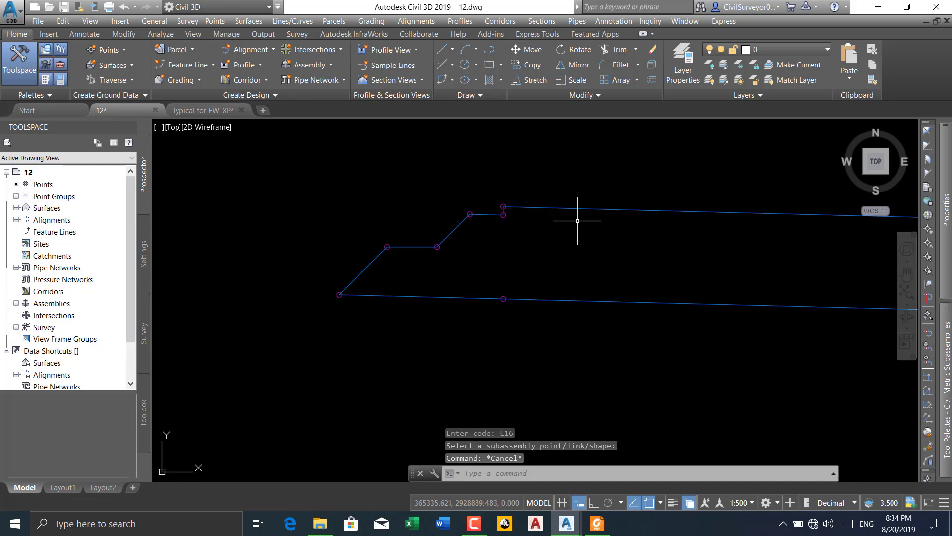
mouse_move(577, 209)
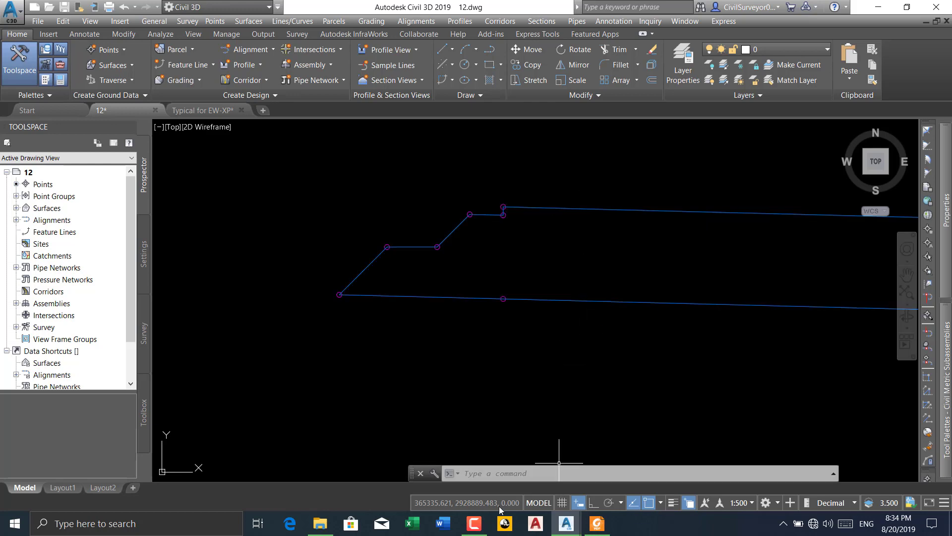
left_click(475, 523)
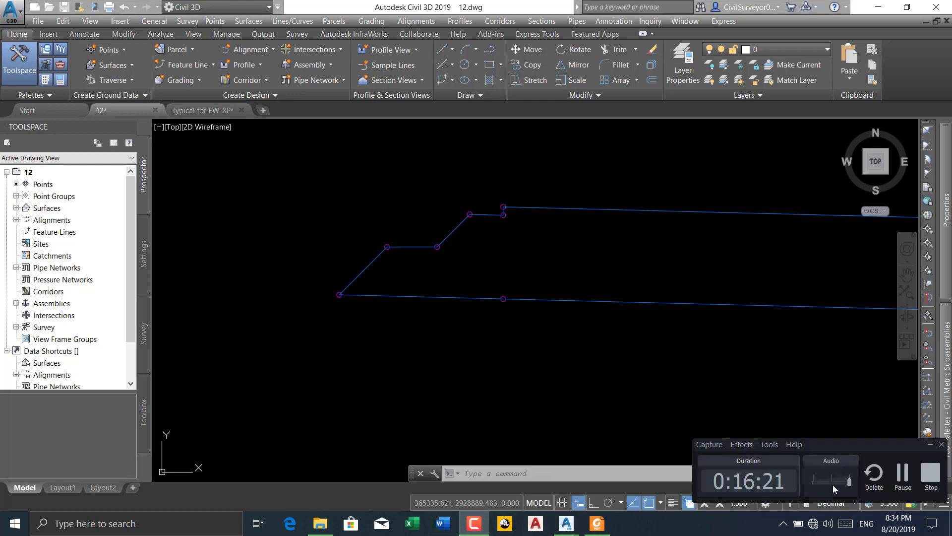
left_click(903, 474)
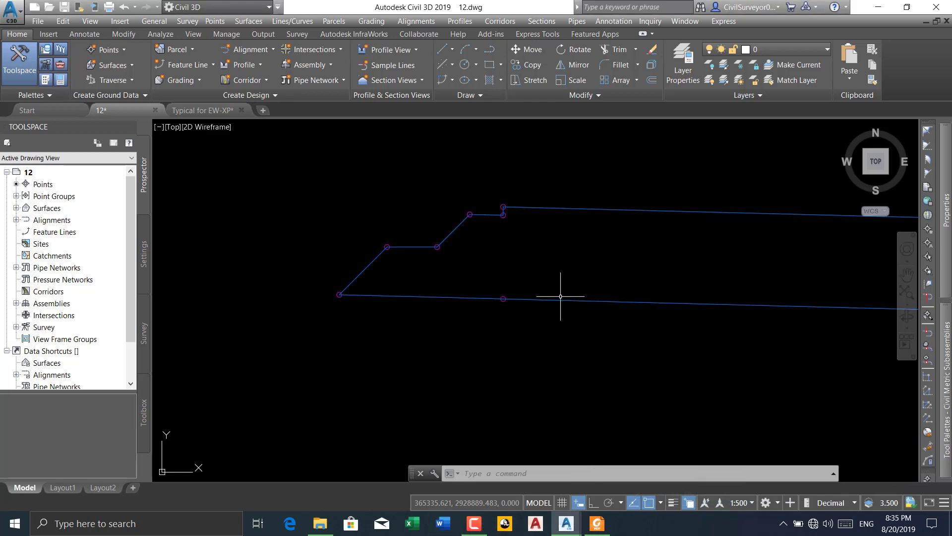
Check the link codes of POLLY's top pavement link and its upper ledge link on the median side
middle_click_drag(520, 254, 413, 273)
scroll(414, 273, "down", 2)
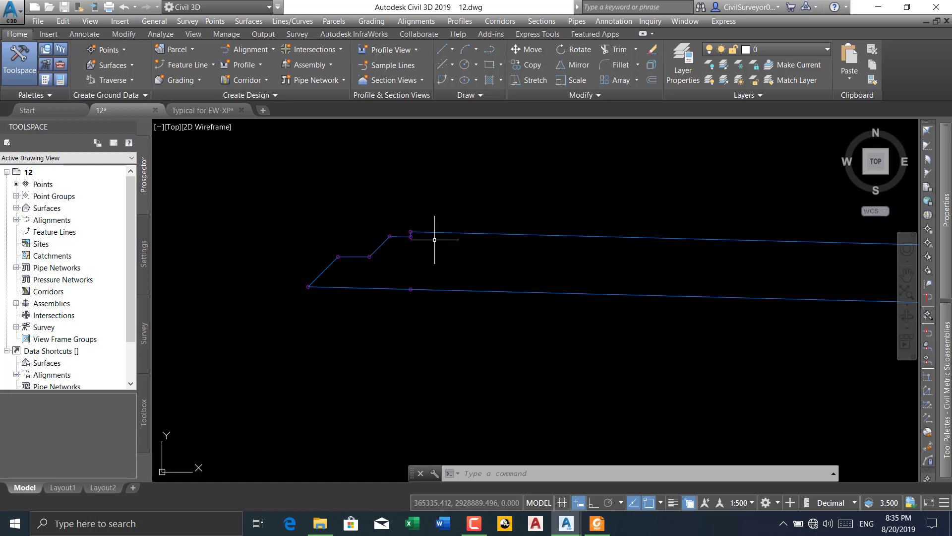
scroll(449, 230, "down", 3)
mouse_move(448, 230)
middle_mouse_down()
mouse_move(447, 264)
mouse_move(433, 273)
middle_mouse_up()
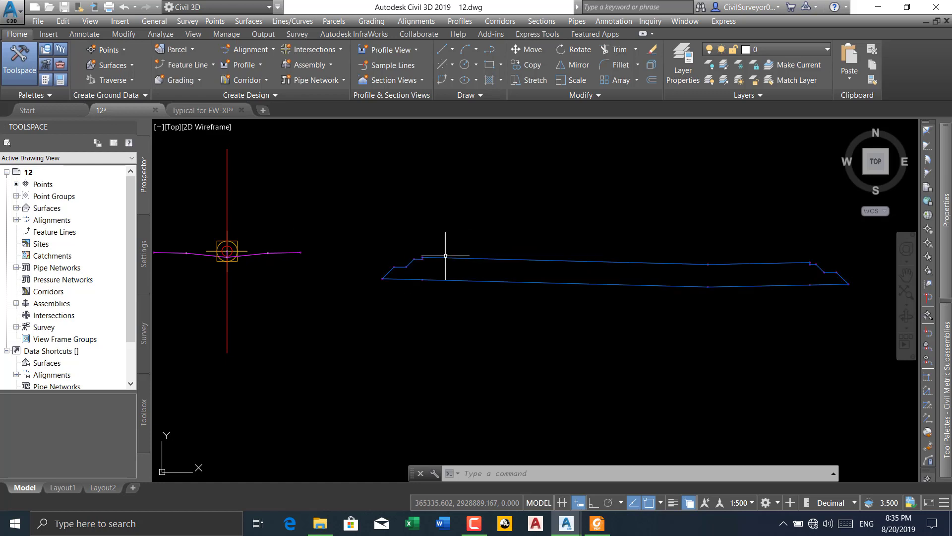
left_click(449, 257)
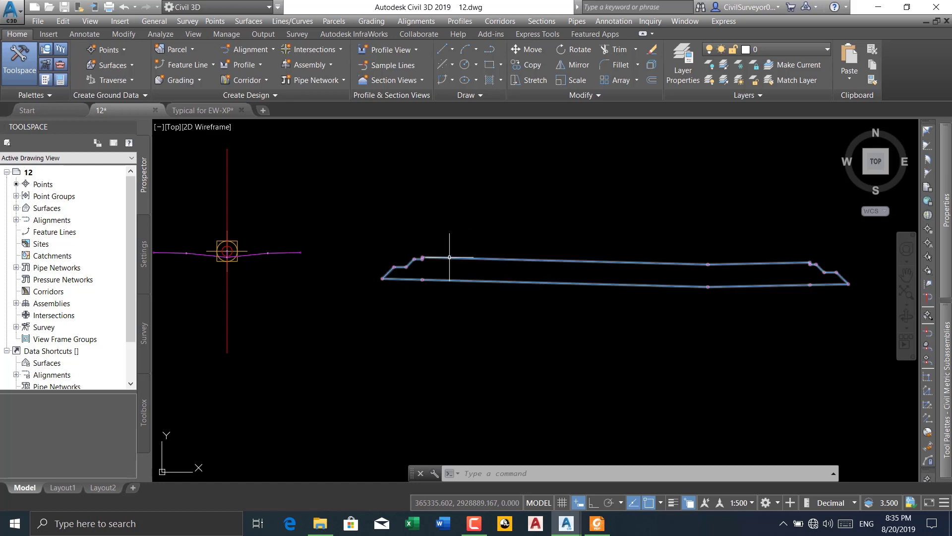
mouse_move(450, 256)
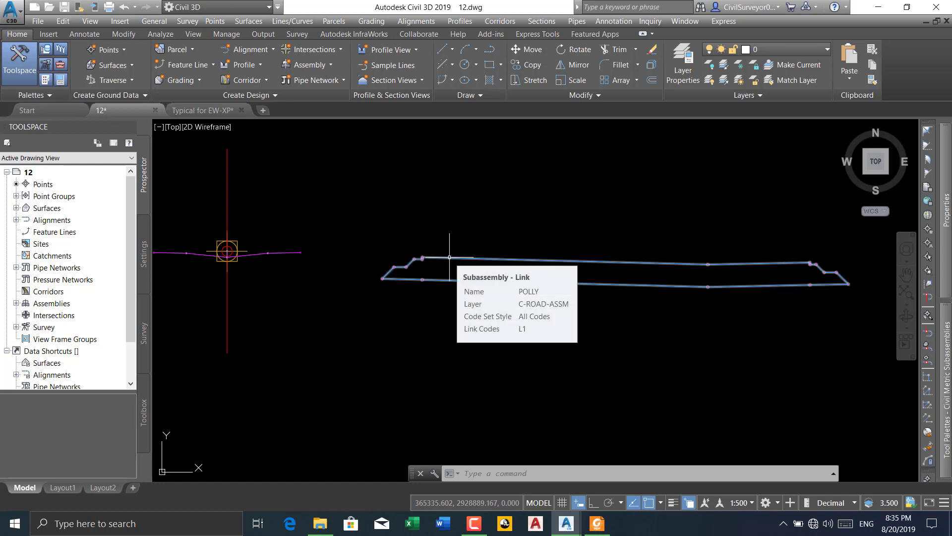
scroll(417, 264, "up", 5)
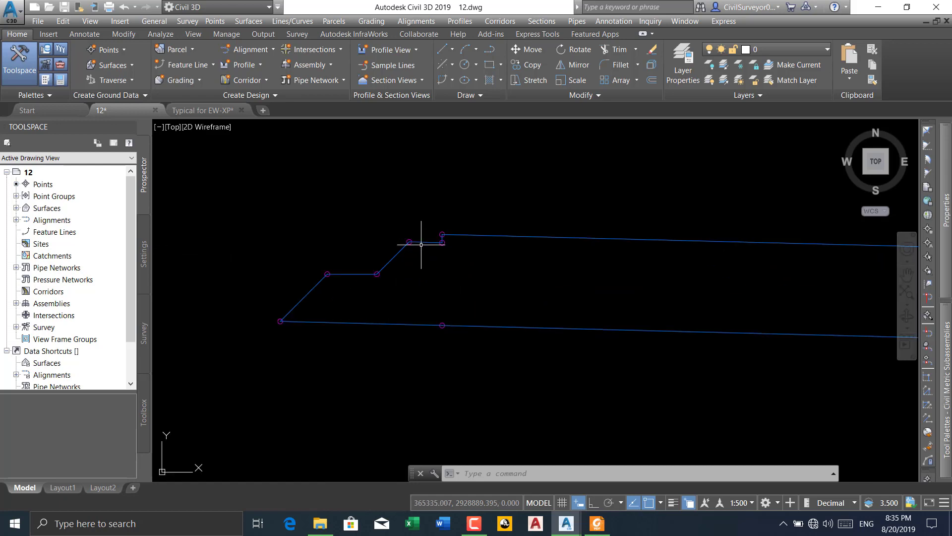
mouse_move(421, 242)
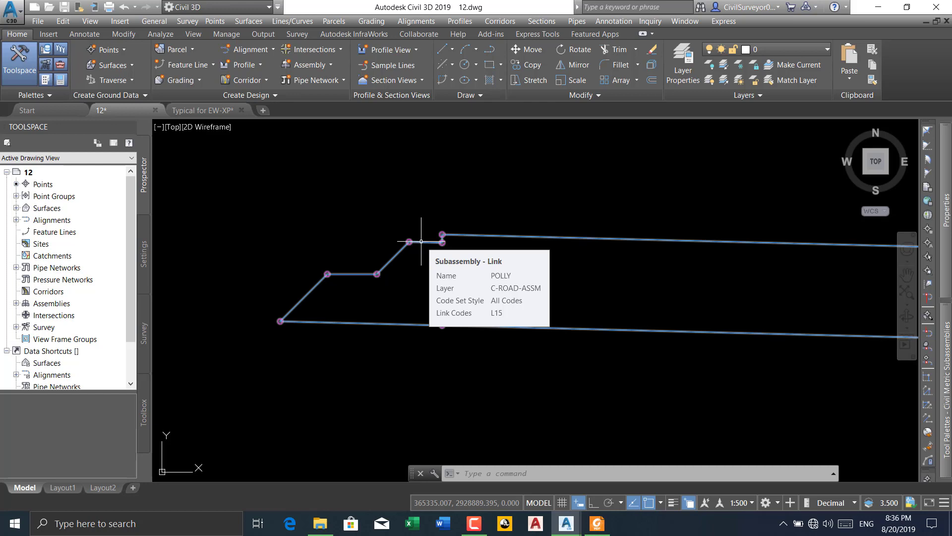
scroll(421, 242, "down", 5)
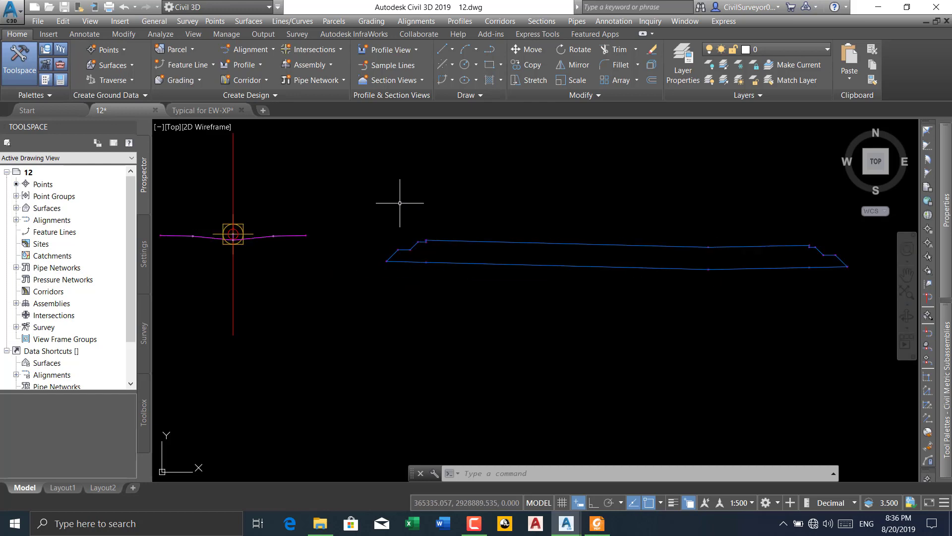
Add a shape to the POLLY subassembly enclosed by all of its links
left_click(509, 239)
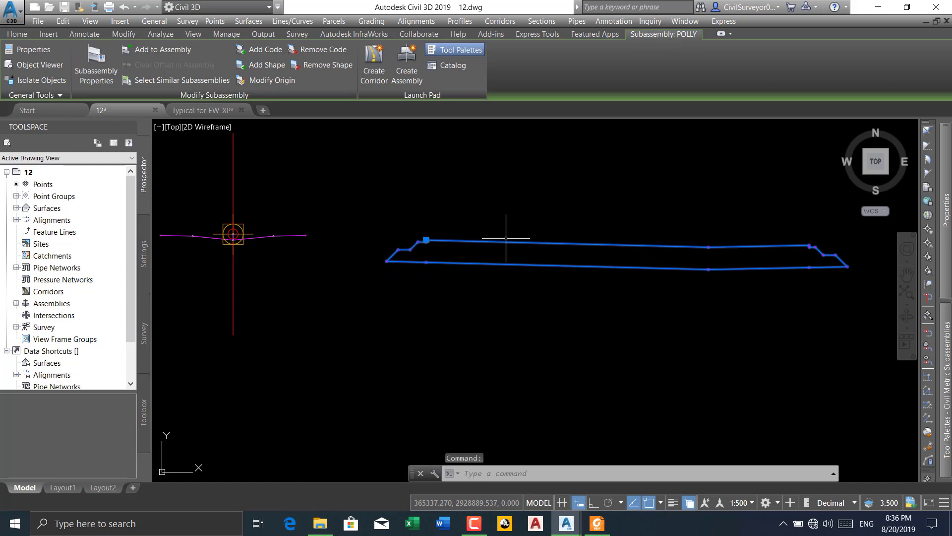
left_click(268, 67)
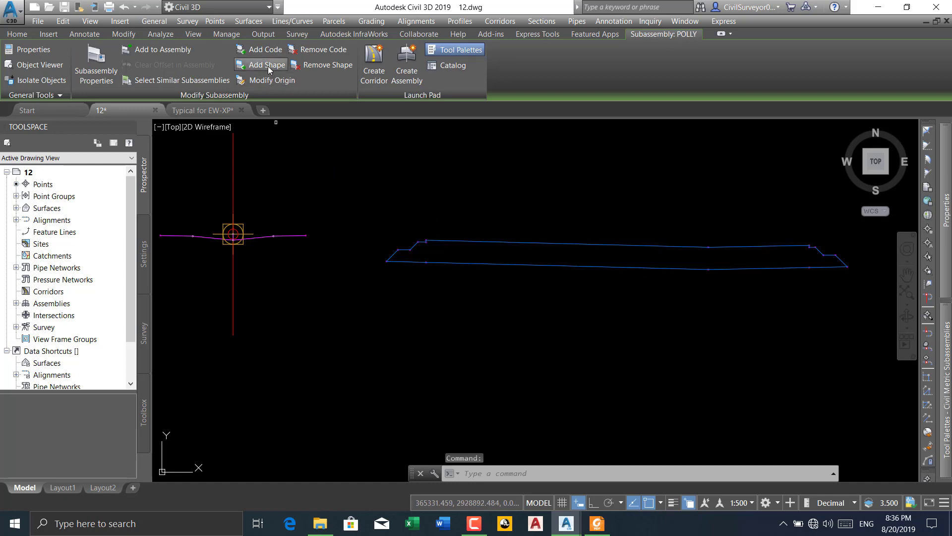
scroll(384, 194, "down", 3)
left_click(606, 205)
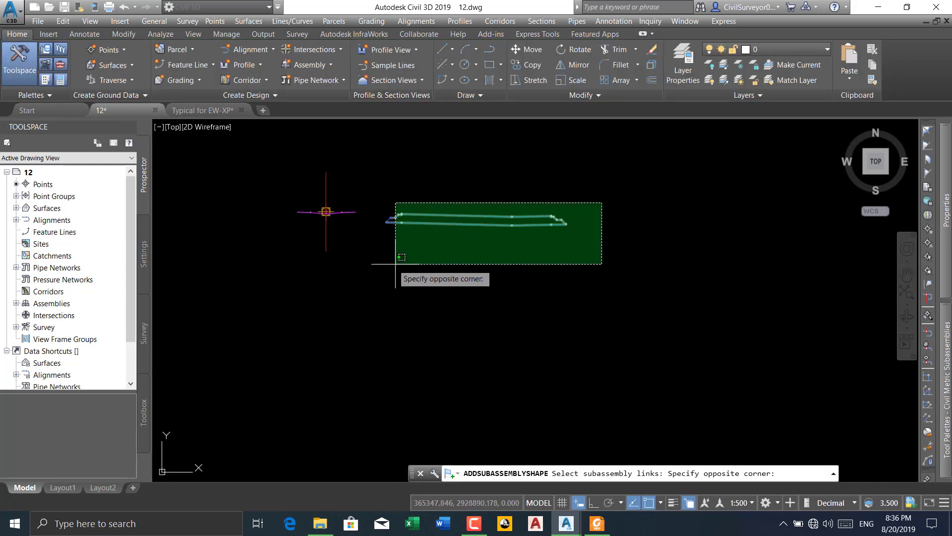
left_click(379, 260)
key("Return")
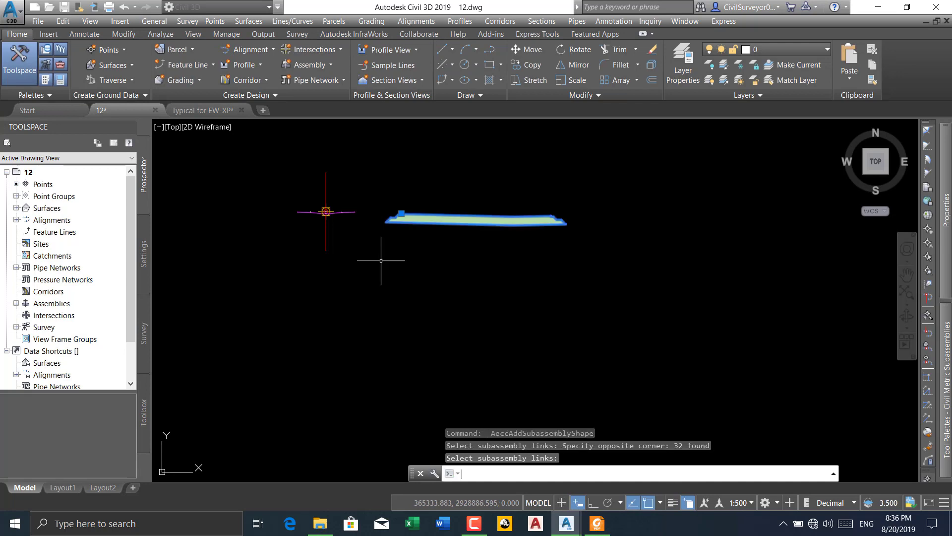
scroll(429, 219, "up", 2)
key("Escape")
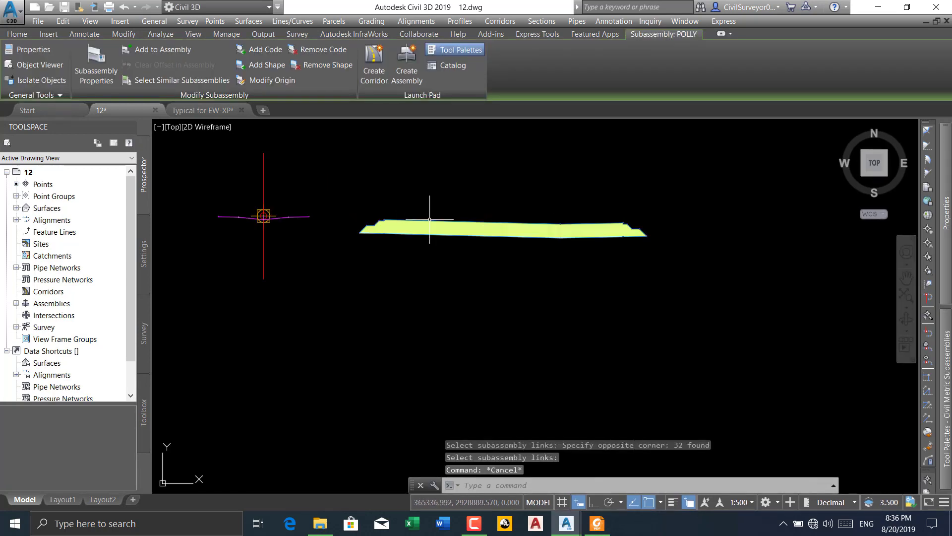
Add the POLLY subassembly to the road assembly at the marker point on the median's outer end
scroll(425, 213, "up", 3)
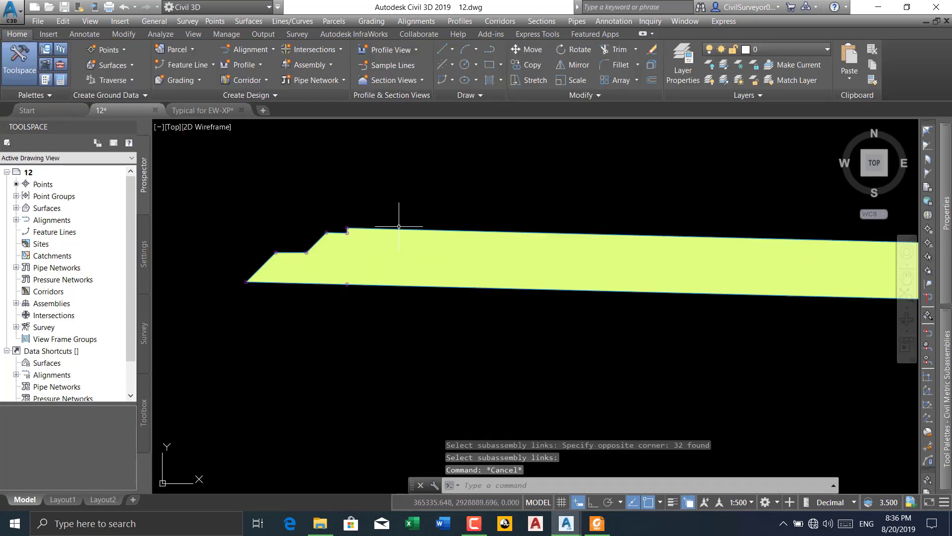
left_click(400, 229)
scroll(432, 206, "down", 3)
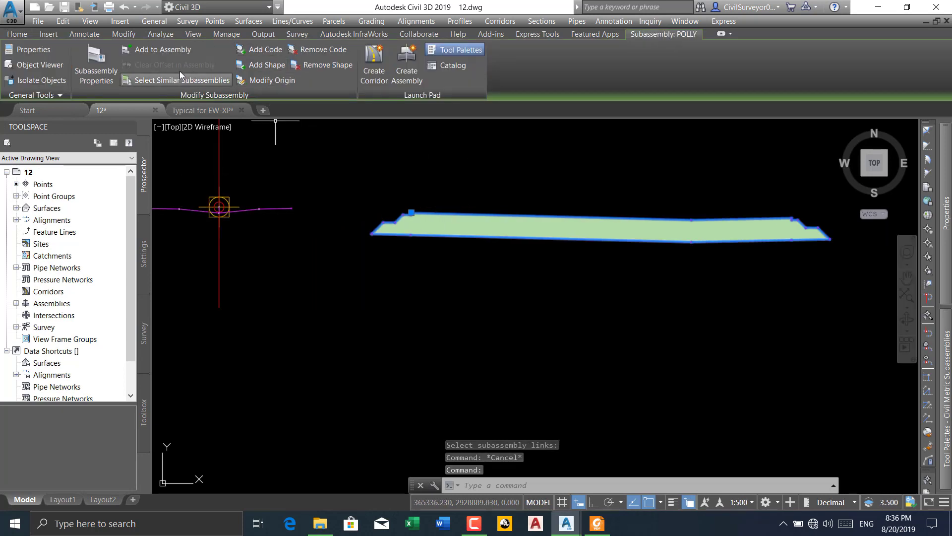
left_click(145, 49)
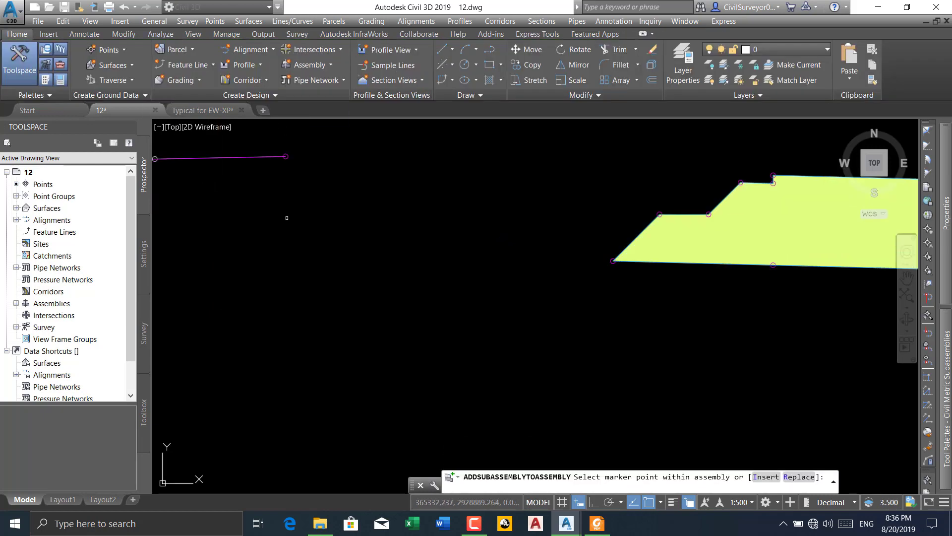
scroll(287, 218, "up", 3)
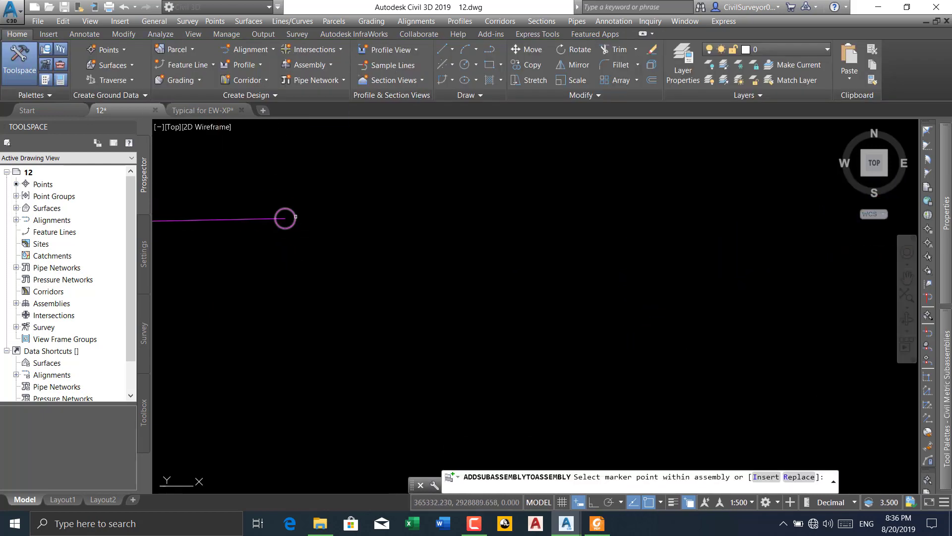
left_click(285, 218)
scroll(340, 201, "down", 3)
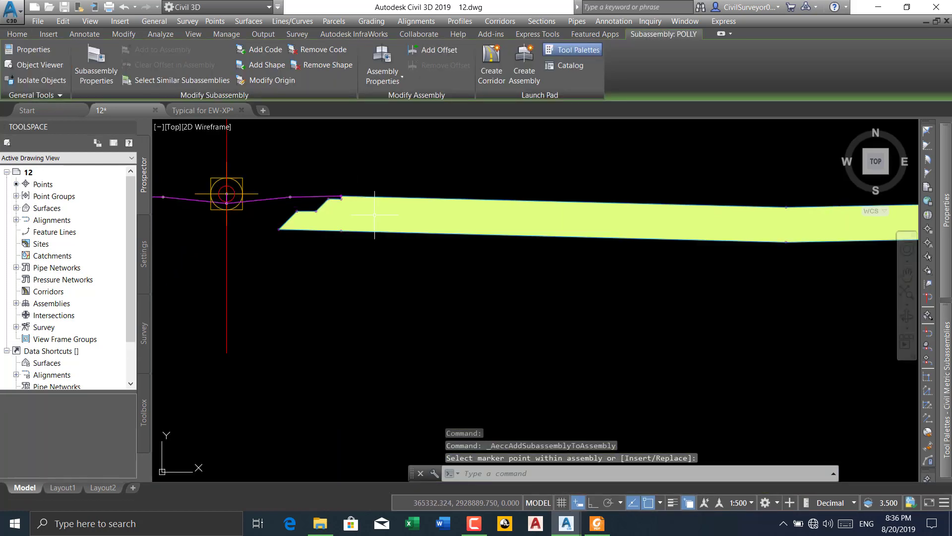
scroll(268, 243, "down", 4)
key("Return")
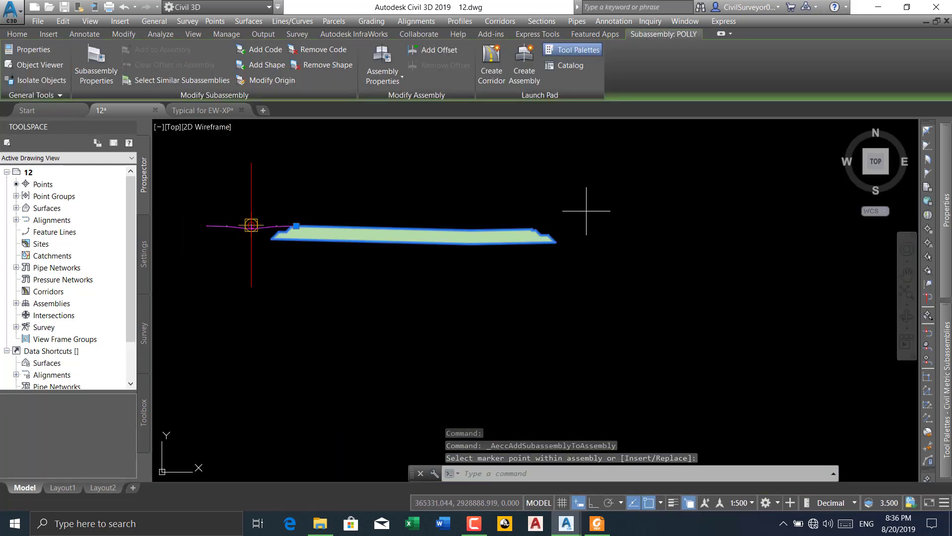
left_click(586, 207)
left_click(421, 278)
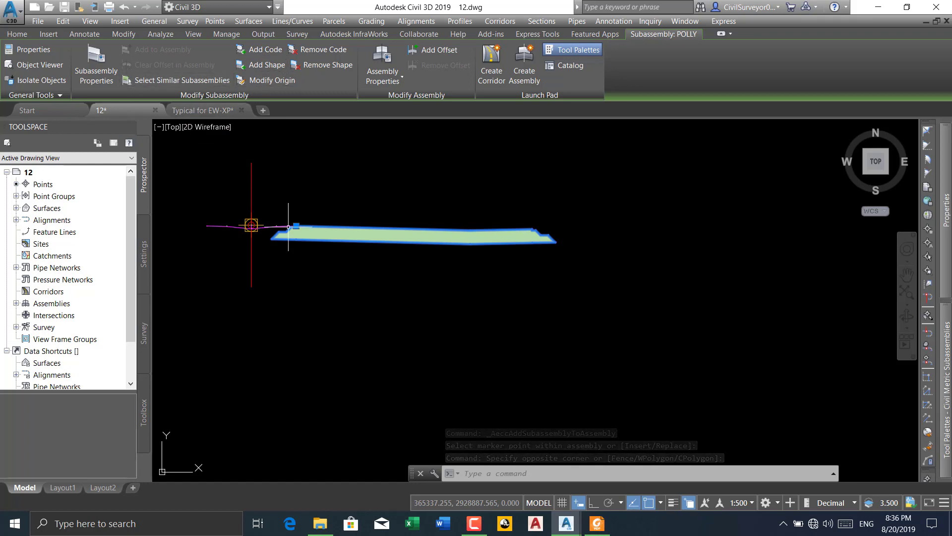
middle_click_drag(340, 261, 363, 262)
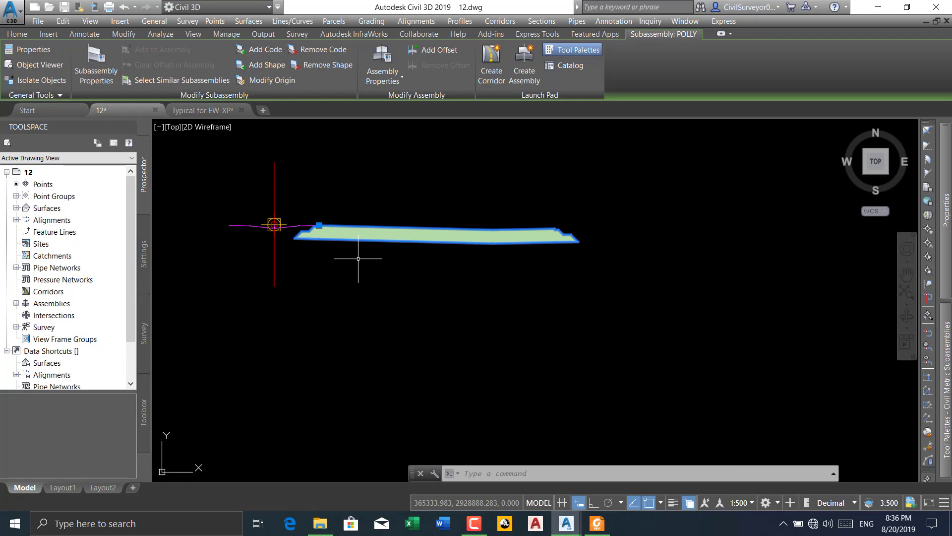
type("MI")
key("Return")
key("Escape")
Examine the assembly's place in the drawing and the stationed road layout down to the roundabout
scroll(357, 263, "down", 10)
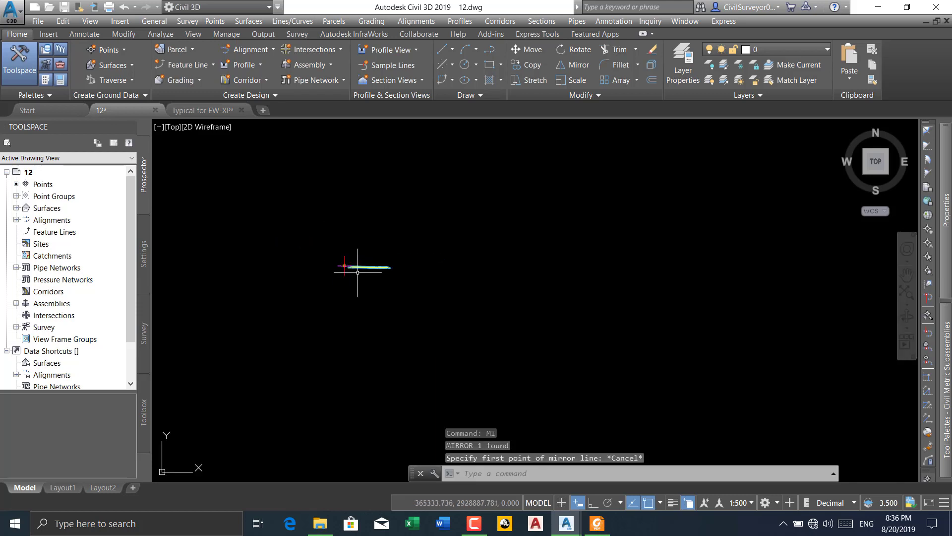
scroll(321, 262, "down", 2)
middle_click_drag(321, 262, 390, 211)
scroll(413, 211, "up", 10)
scroll(426, 214, "up", 5)
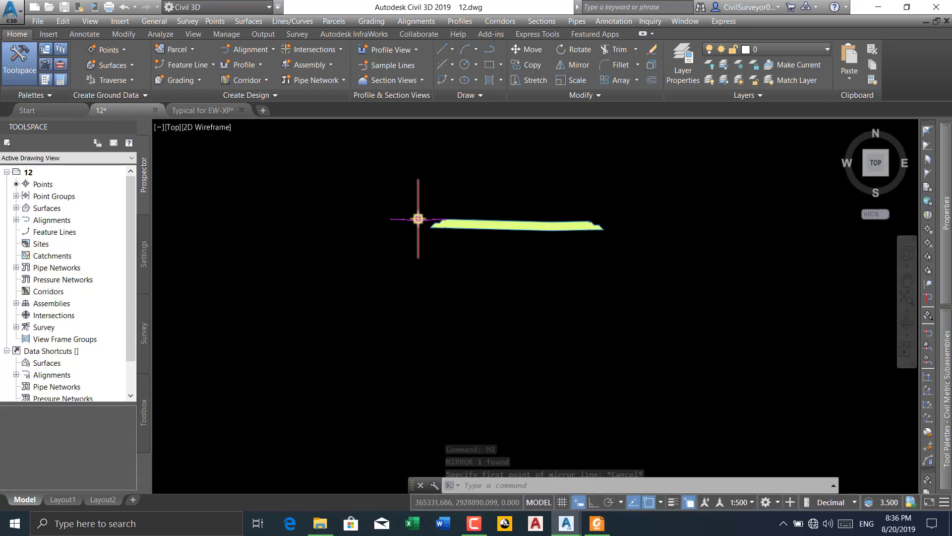
scroll(417, 219, "down", 3)
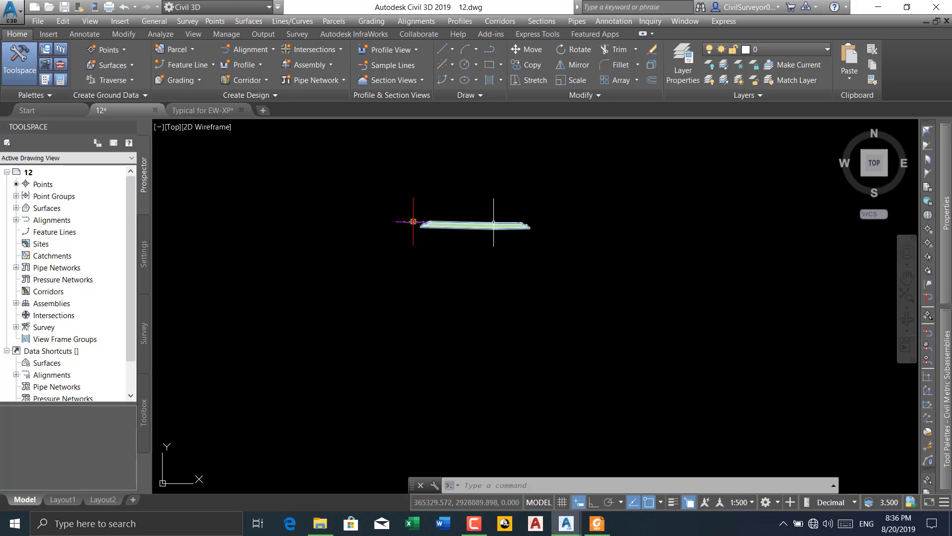
scroll(447, 221, "down", 3)
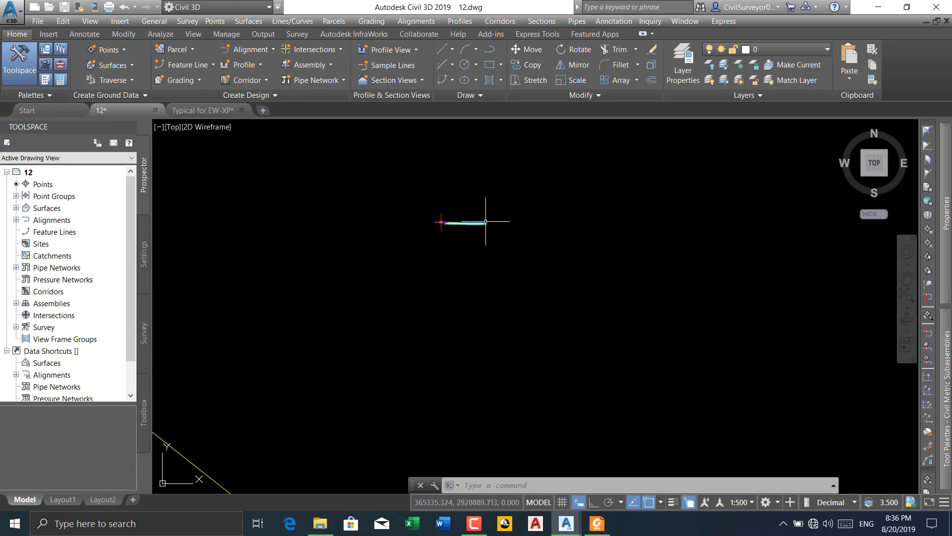
scroll(445, 220, "down", 2)
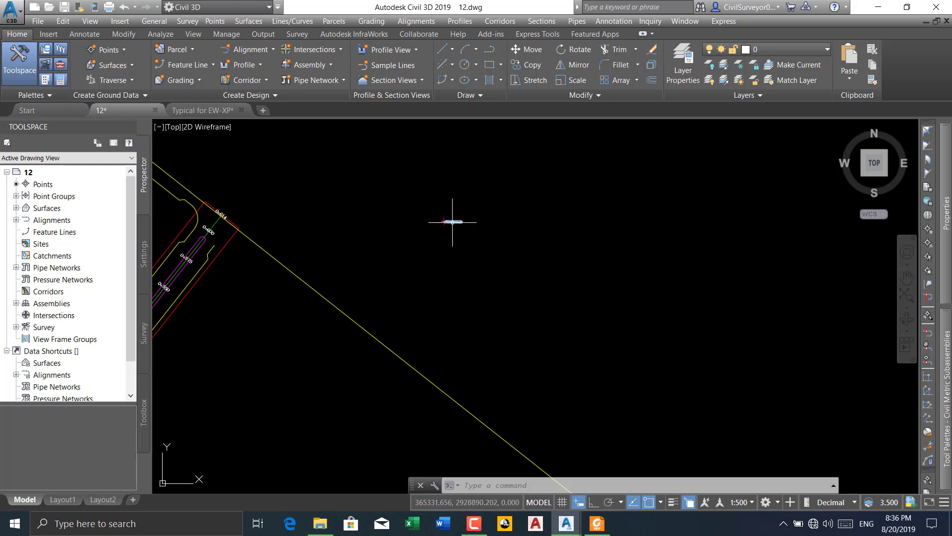
scroll(444, 218, "up", 4)
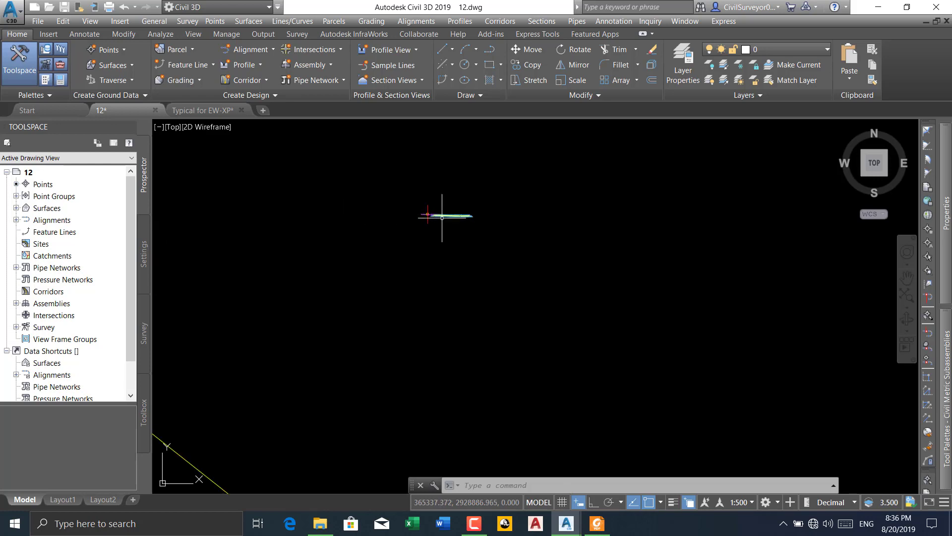
scroll(404, 202, "up", 6)
scroll(453, 198, "down", 12)
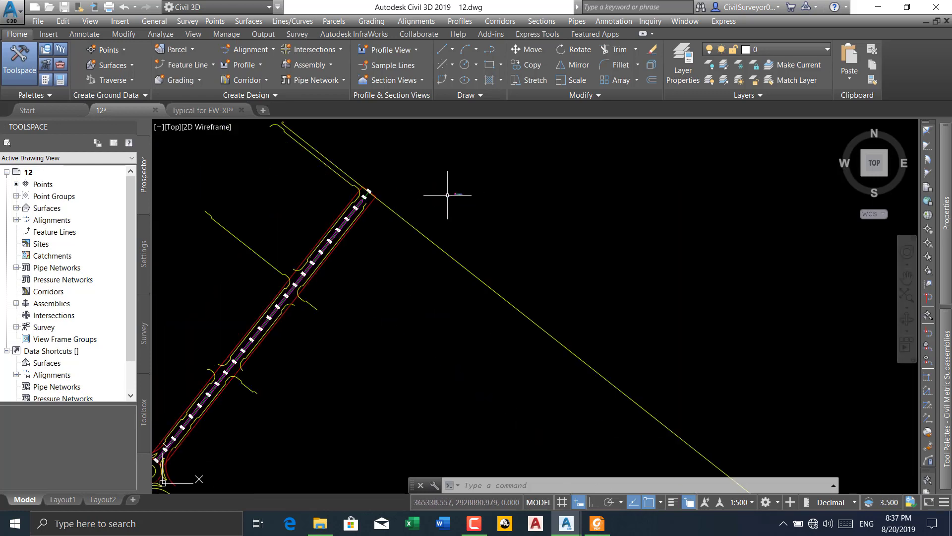
middle_click_drag(303, 278, 322, 227)
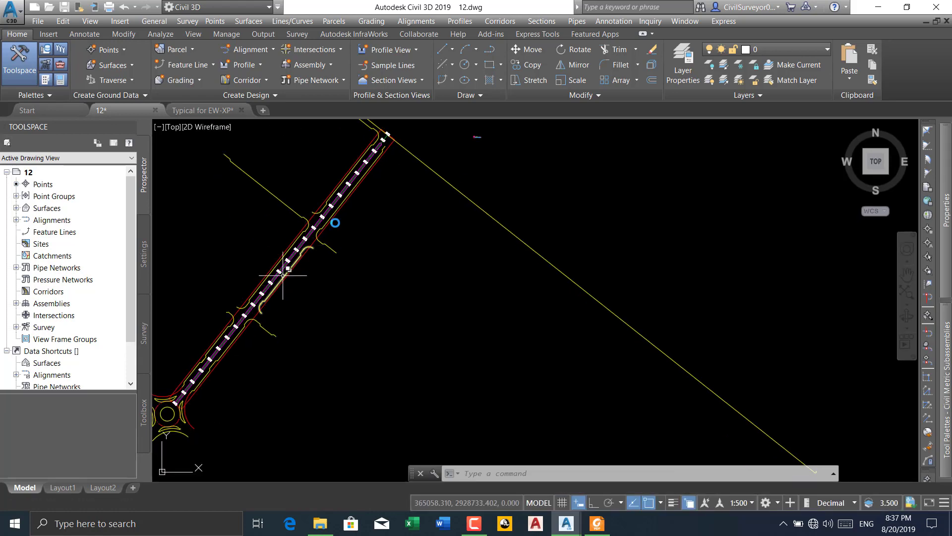
scroll(283, 275, "down", 3)
scroll(263, 303, "up", 7)
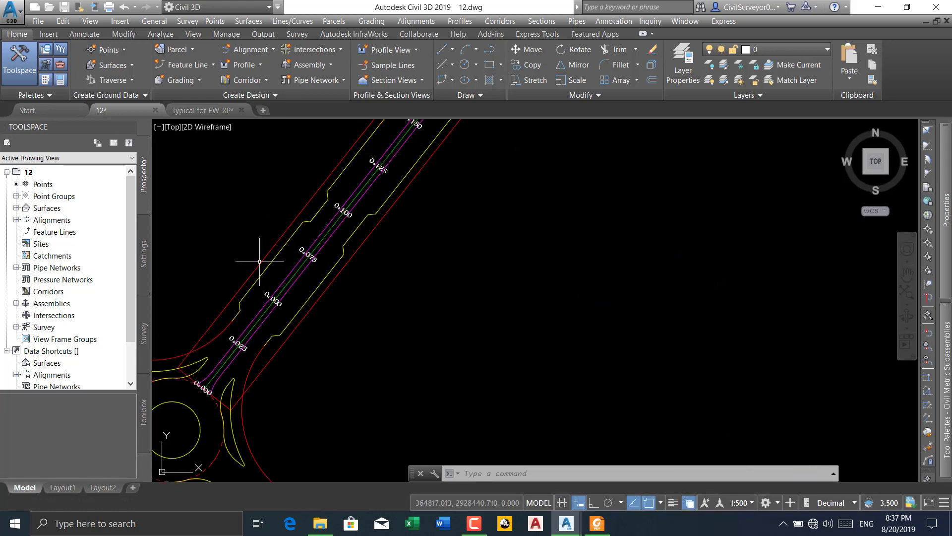
scroll(260, 261, "down", 2)
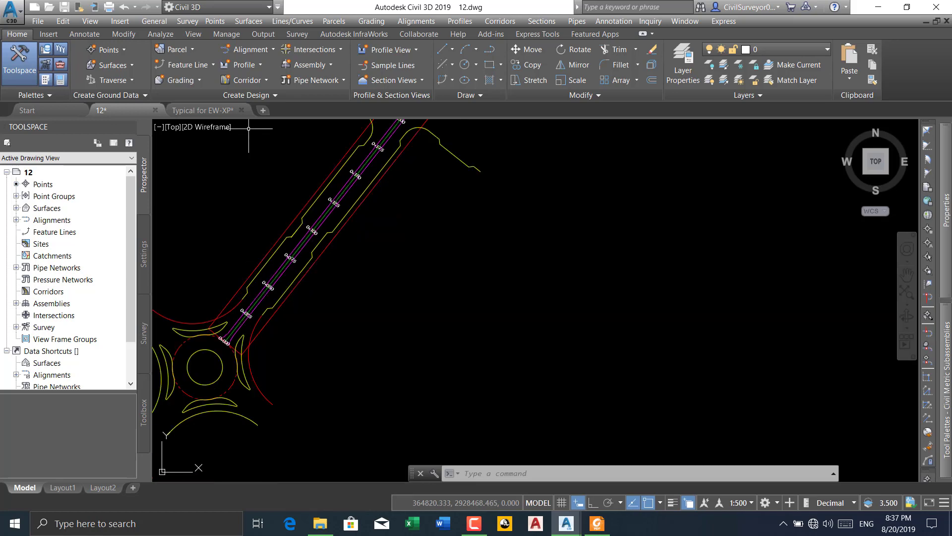
left_click(252, 83)
left_click(269, 100)
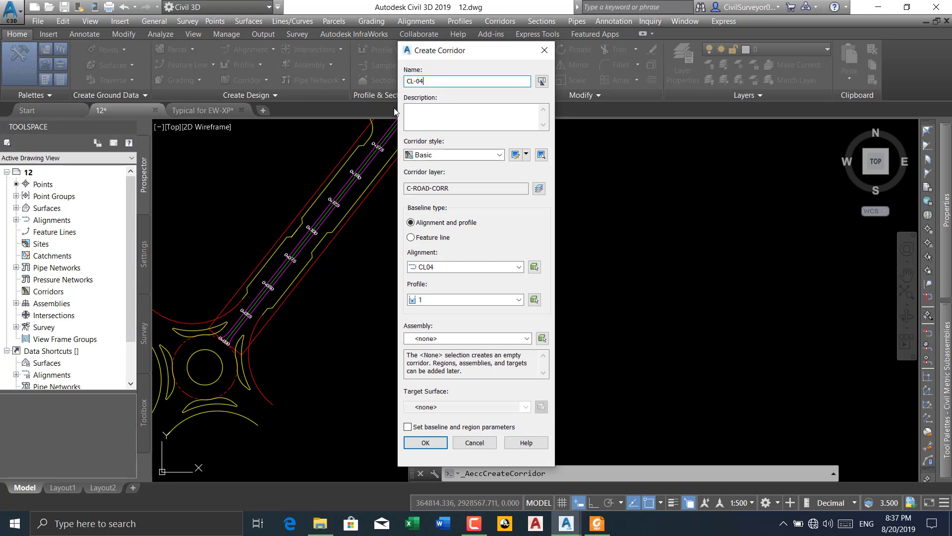
left_click(448, 267)
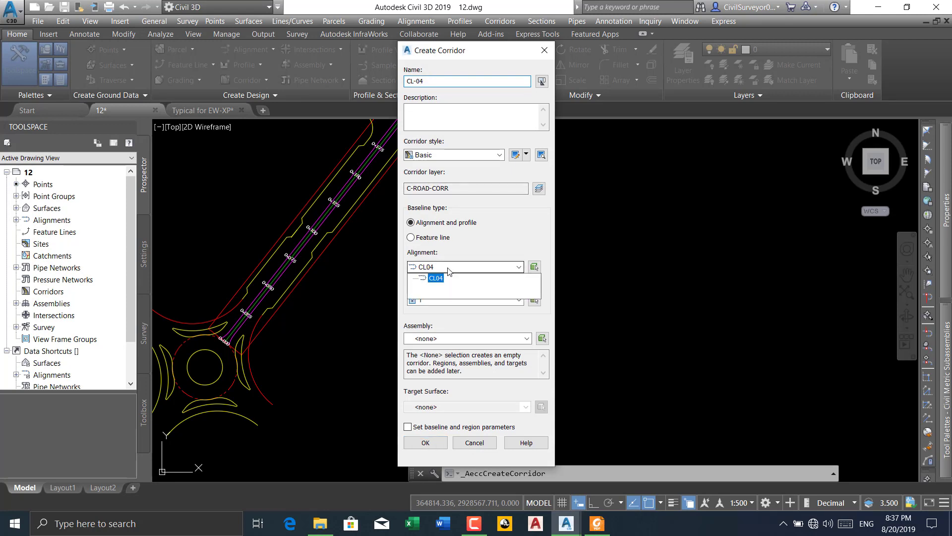
left_click(436, 278)
left_click(465, 300)
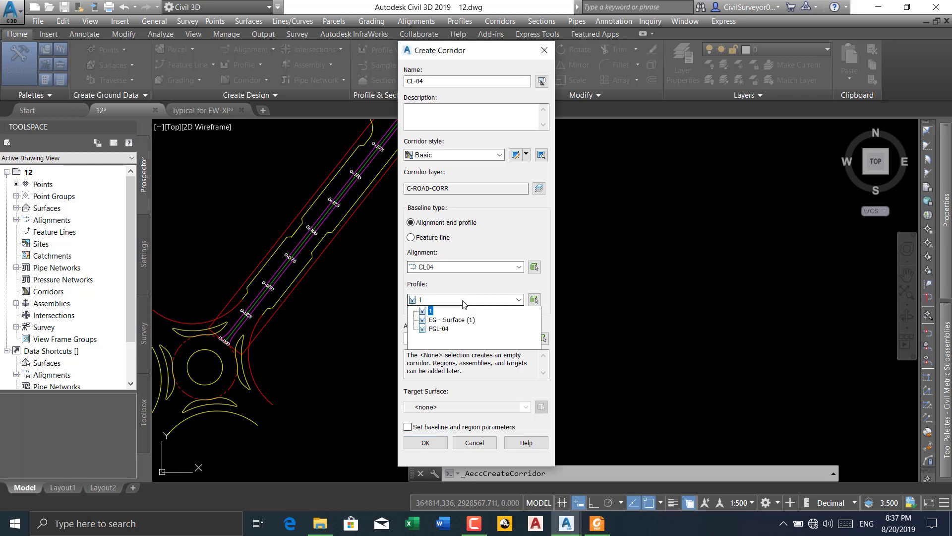
left_click(448, 330)
left_click(449, 339)
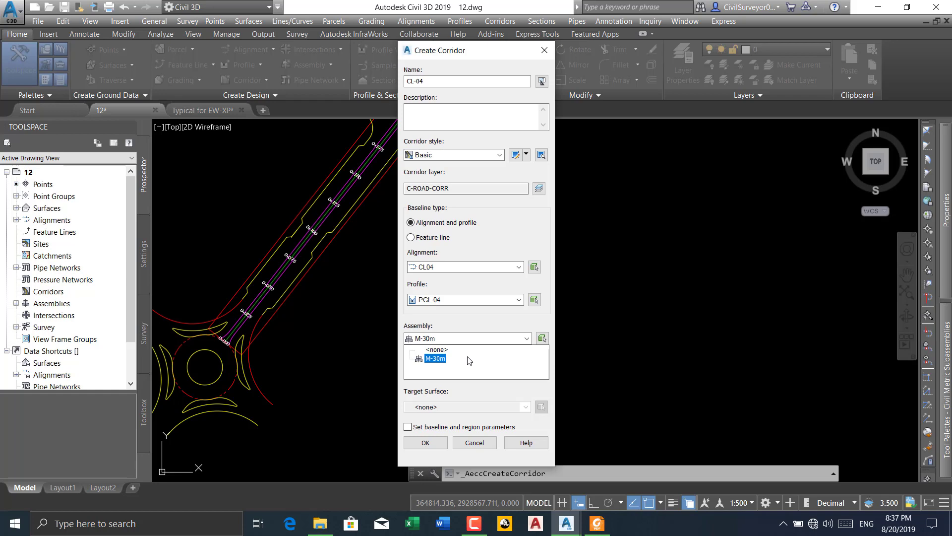
left_click(486, 443)
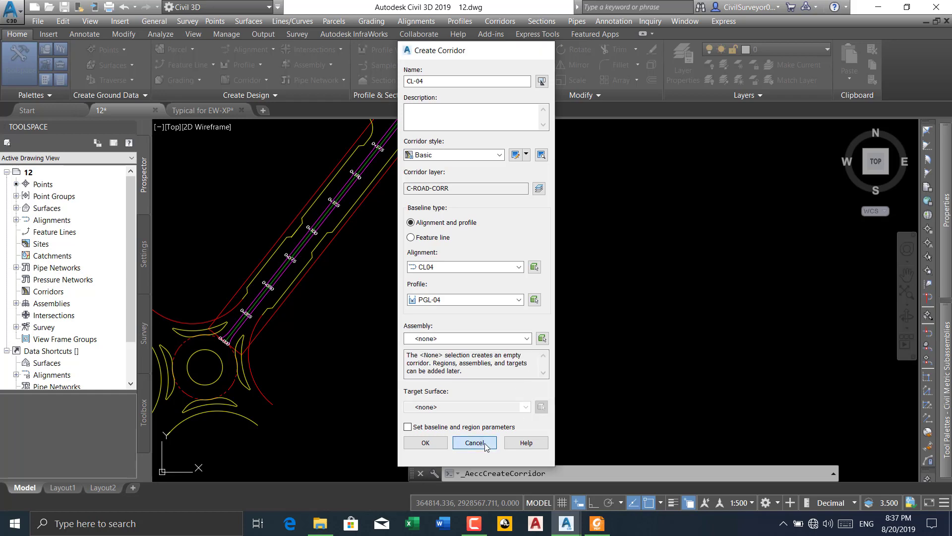
Locate the road assembly in the drawing and check its name at the baseline marker
scroll(448, 225, "down", 3)
middle_click_drag(491, 227, 395, 322)
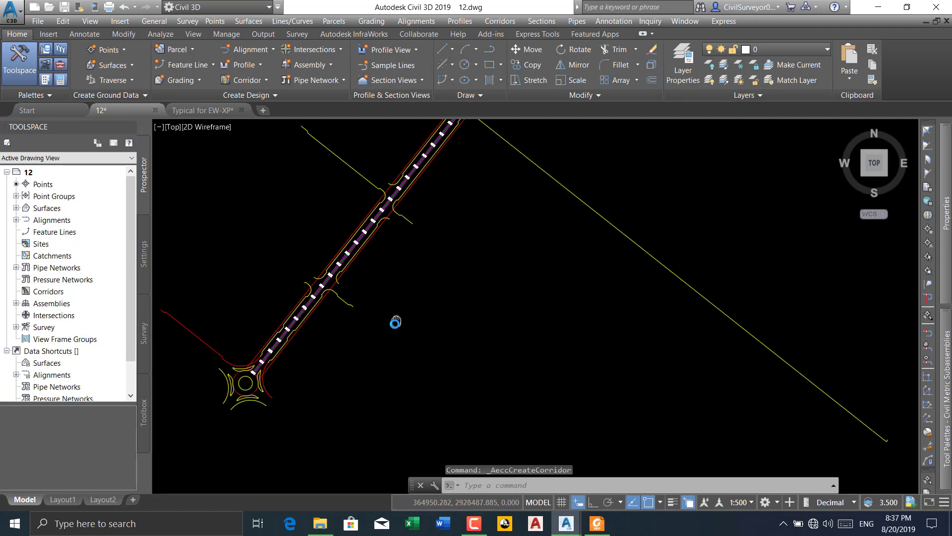
scroll(396, 321, "down", 2)
middle_click_drag(486, 188, 463, 223)
scroll(459, 230, "down", 2)
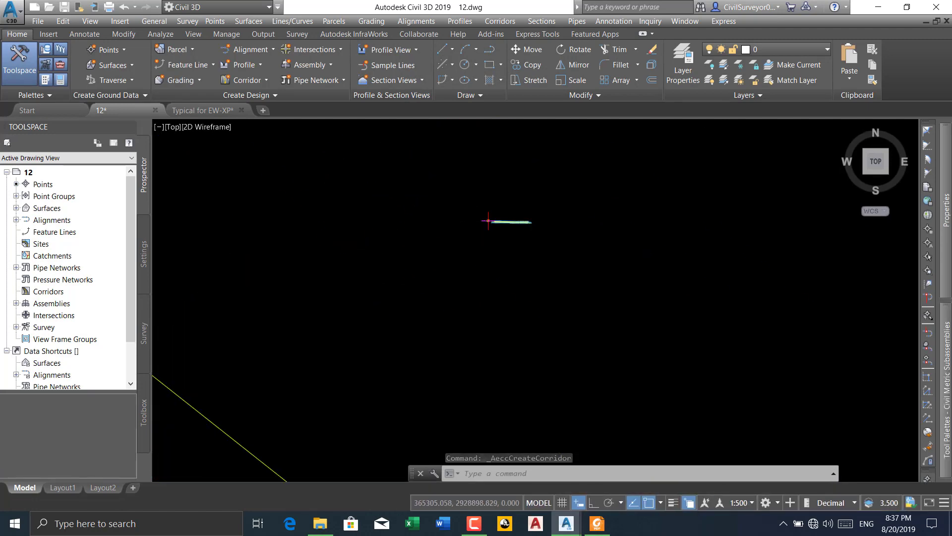
scroll(493, 206, "up", 5)
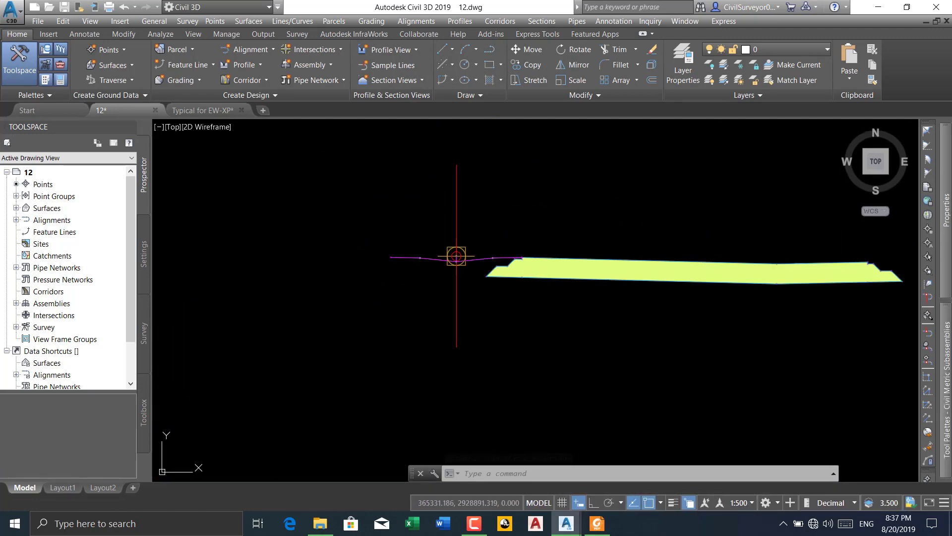
left_click(456, 256)
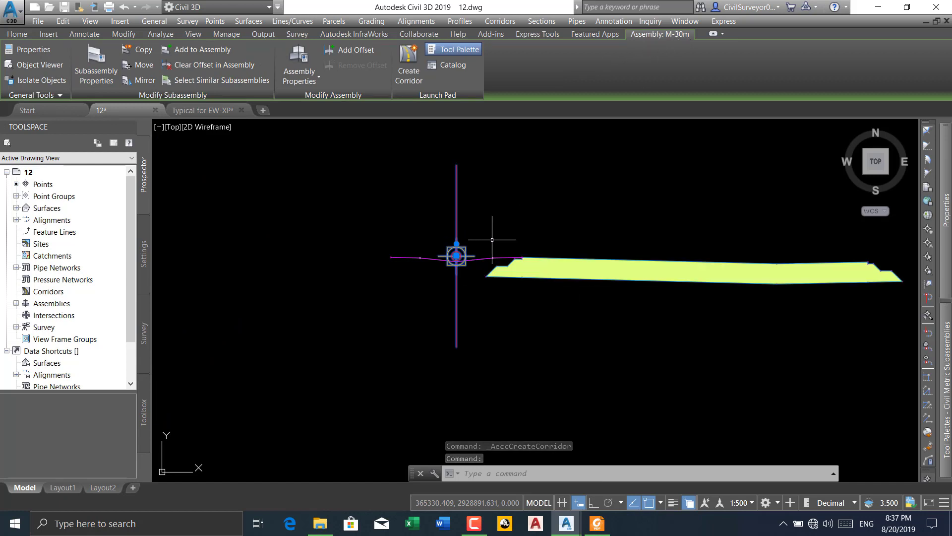
key("Escape")
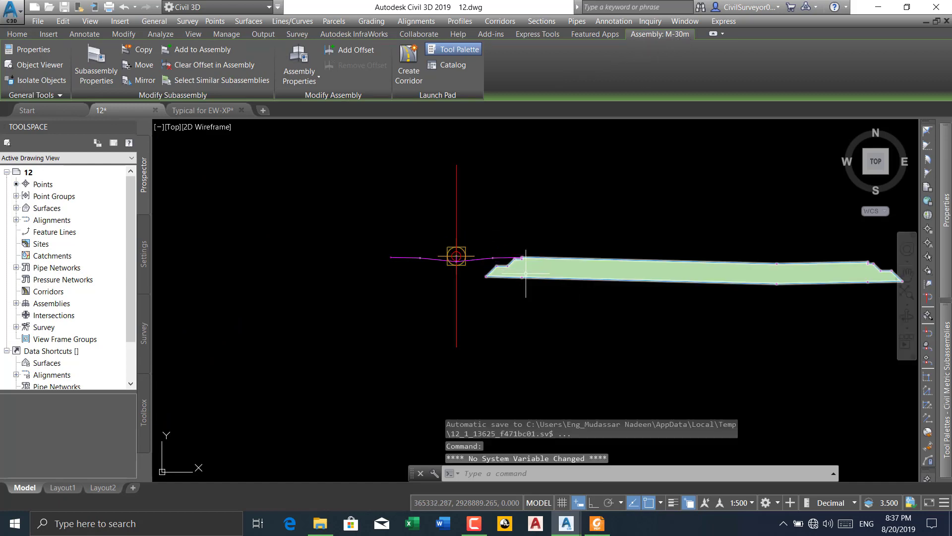
scroll(453, 232, "down", 6)
scroll(442, 206, "up", 5)
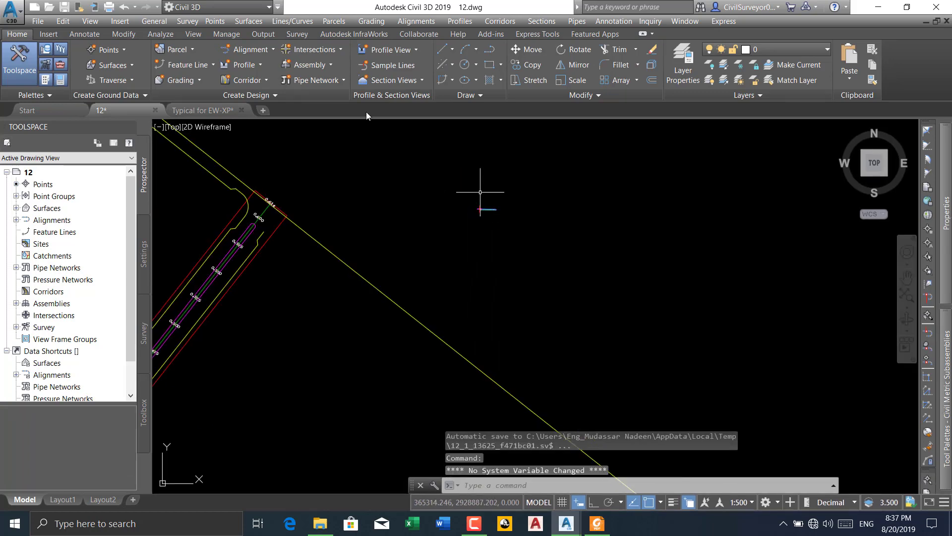
Start a new corridor named CL-04 on alignment CL04 with the PGL-04 profile
left_click(266, 80)
left_click(258, 96)
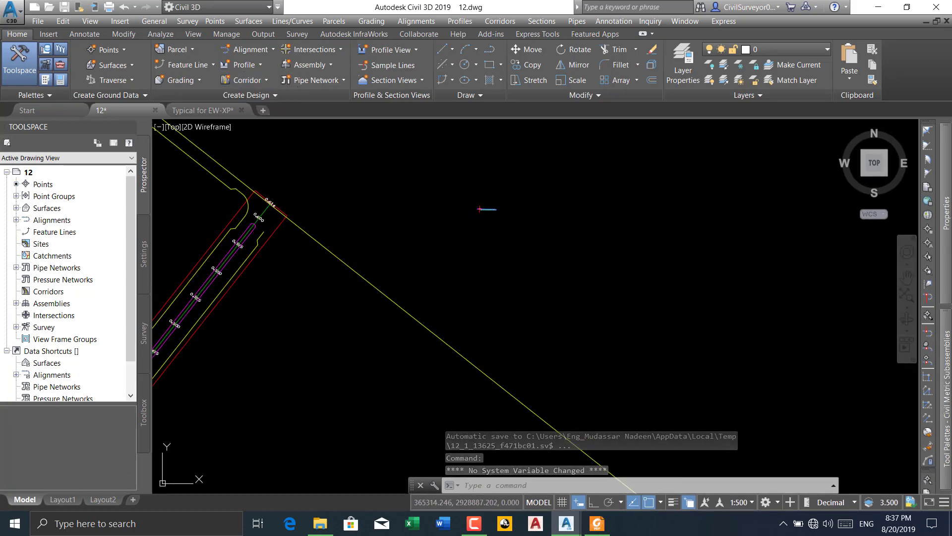
left_click(431, 82)
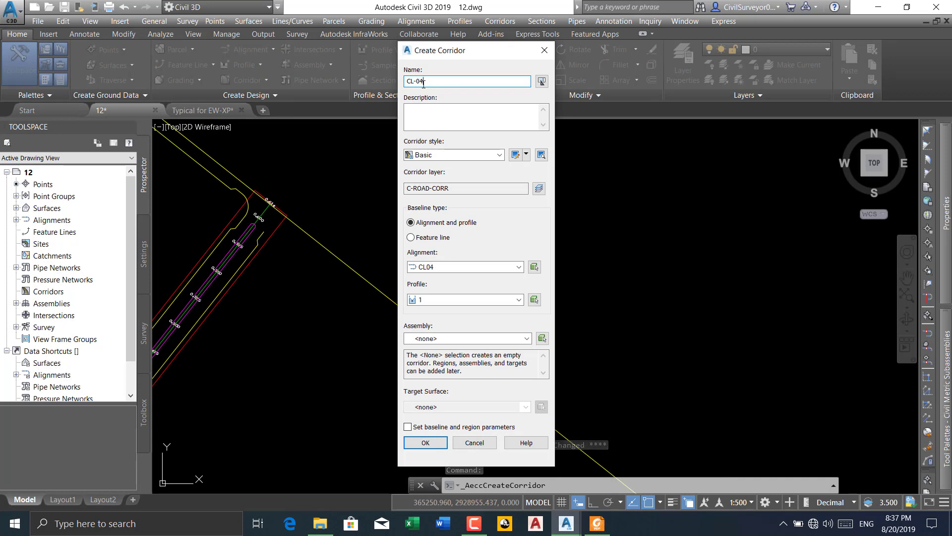
left_click(462, 299)
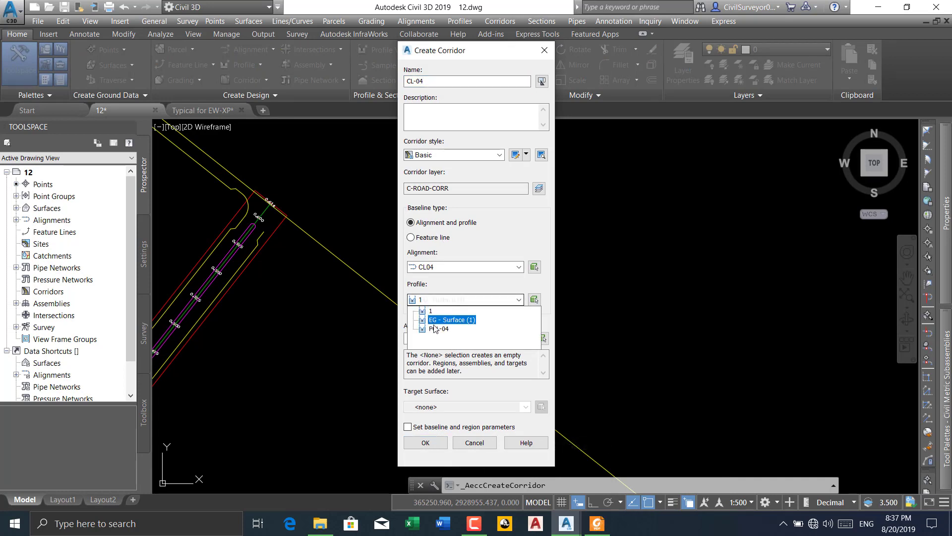
left_click(438, 328)
Assign the M-30m assembly and EG target surface to the corridor and continue to its baseline and region parameters
left_click(445, 339)
left_click(434, 359)
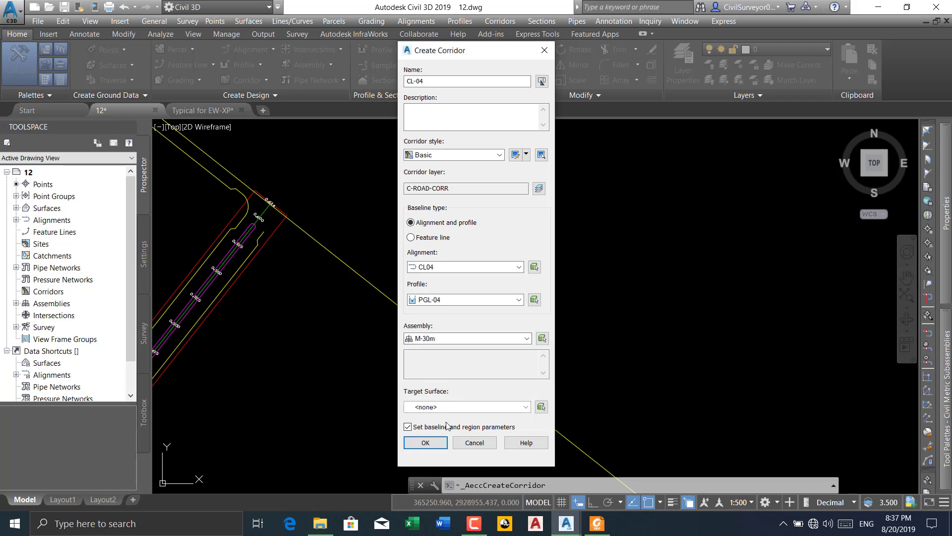
left_click(447, 408)
left_click(429, 427)
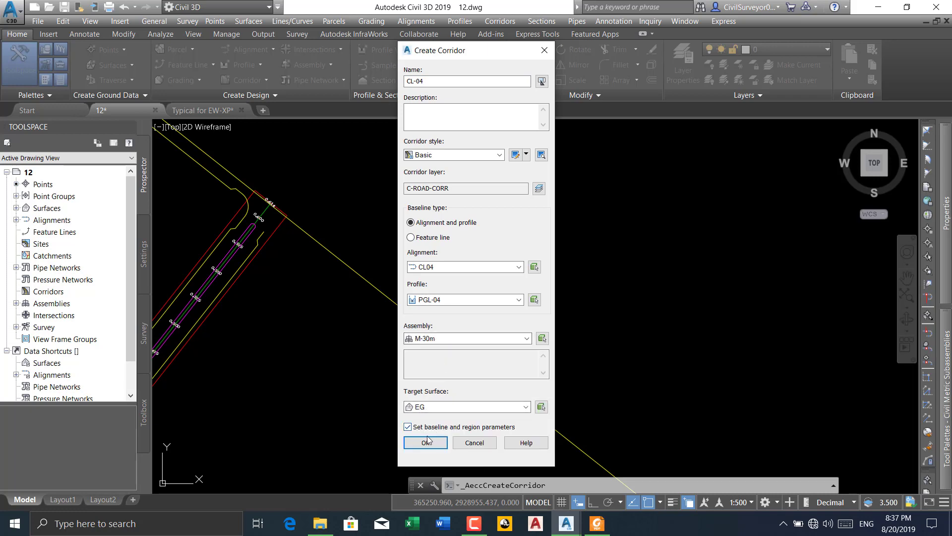
left_click(425, 443)
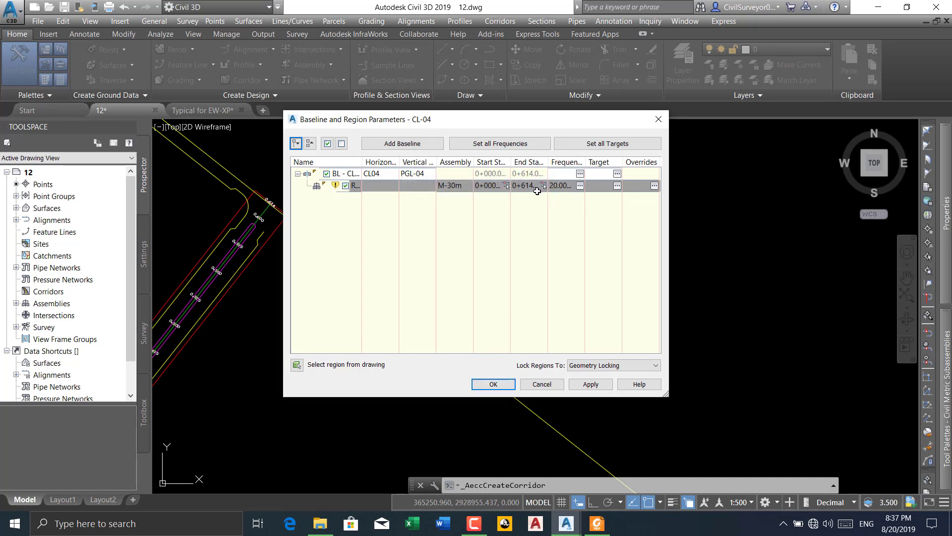
Set the corridor region's start station to 0+050 by picking it on the CL04 baseline
left_click(491, 188)
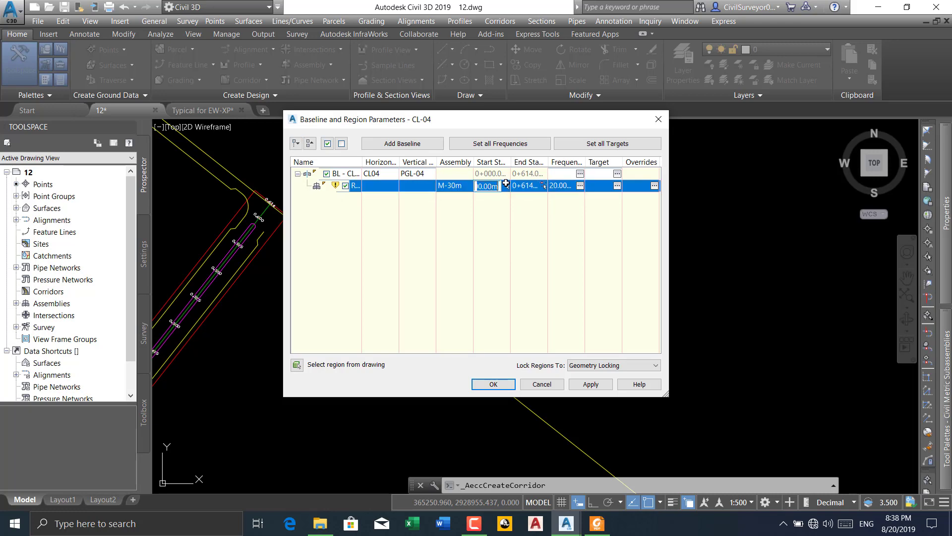
left_click(502, 186)
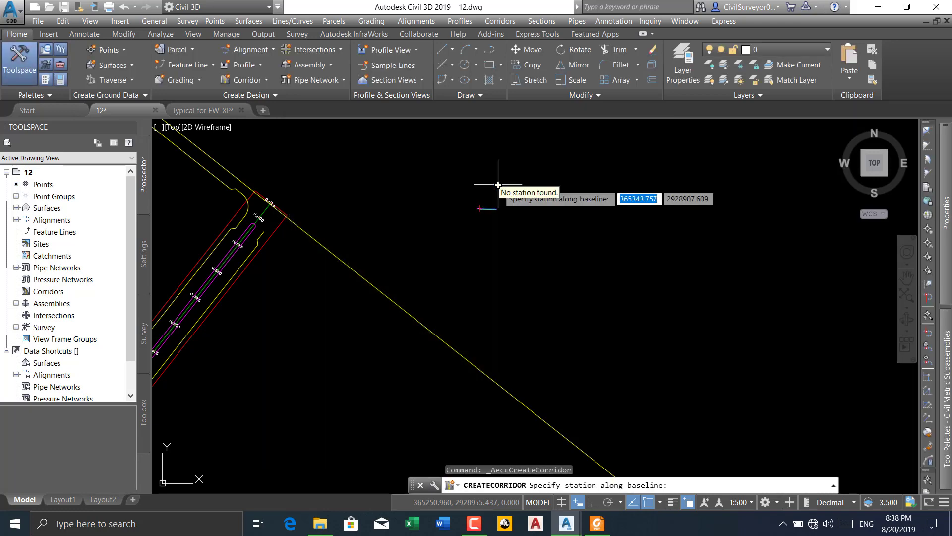
scroll(498, 185, "down", 3)
scroll(574, 247, "down", 2)
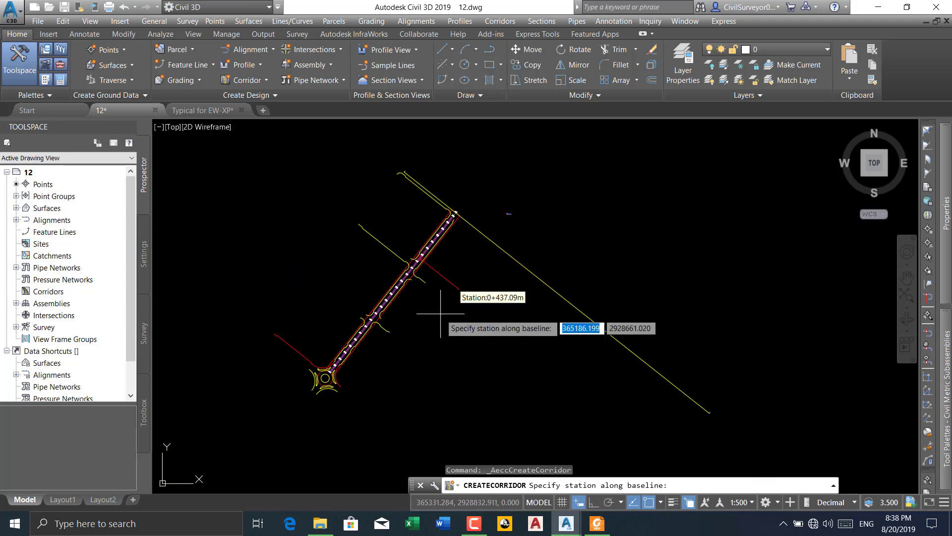
scroll(342, 365, "up", 5)
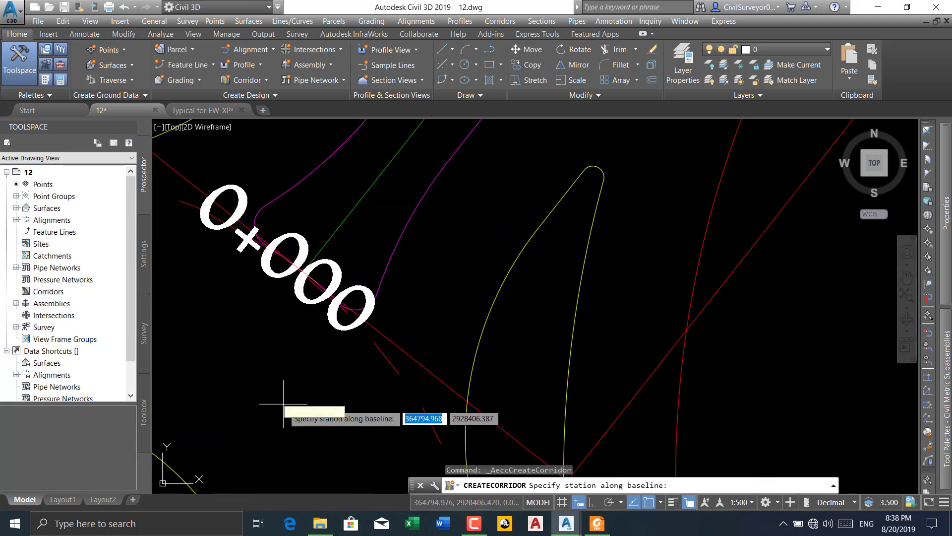
scroll(293, 384, "down", 5)
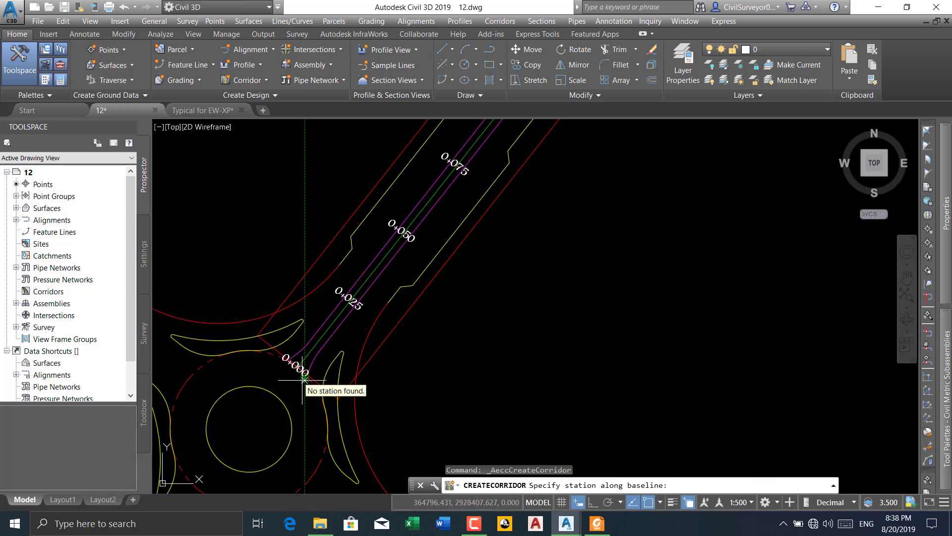
scroll(304, 378, "down", 3)
scroll(318, 357, "up", 5)
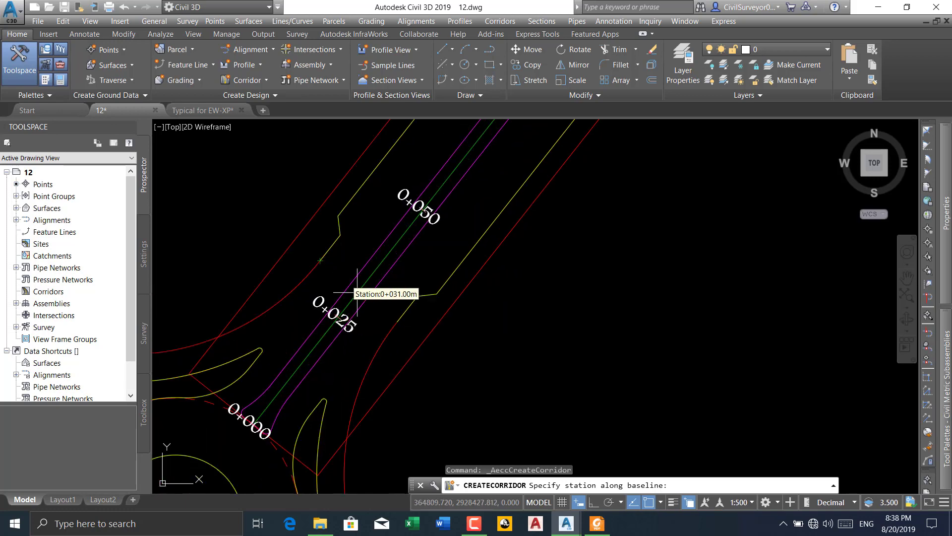
scroll(402, 208, "up", 4)
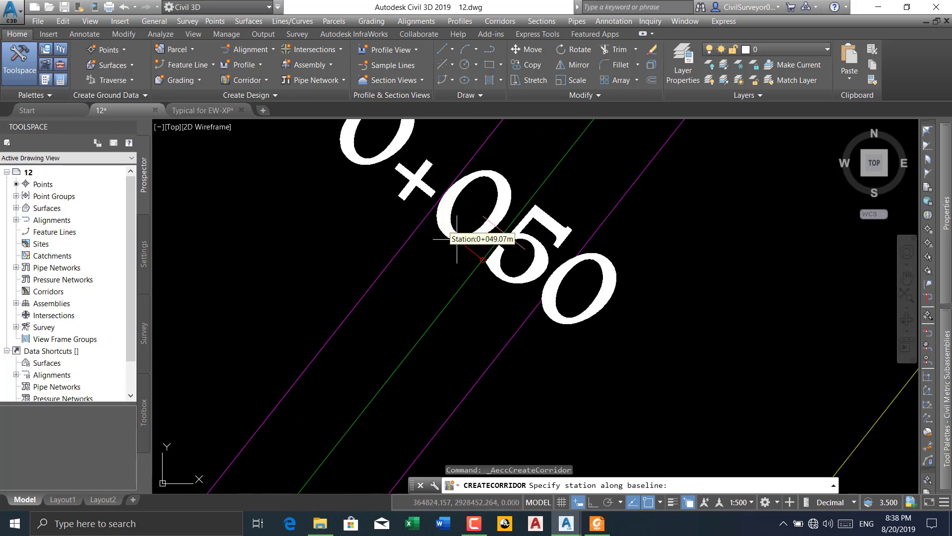
left_click(504, 233)
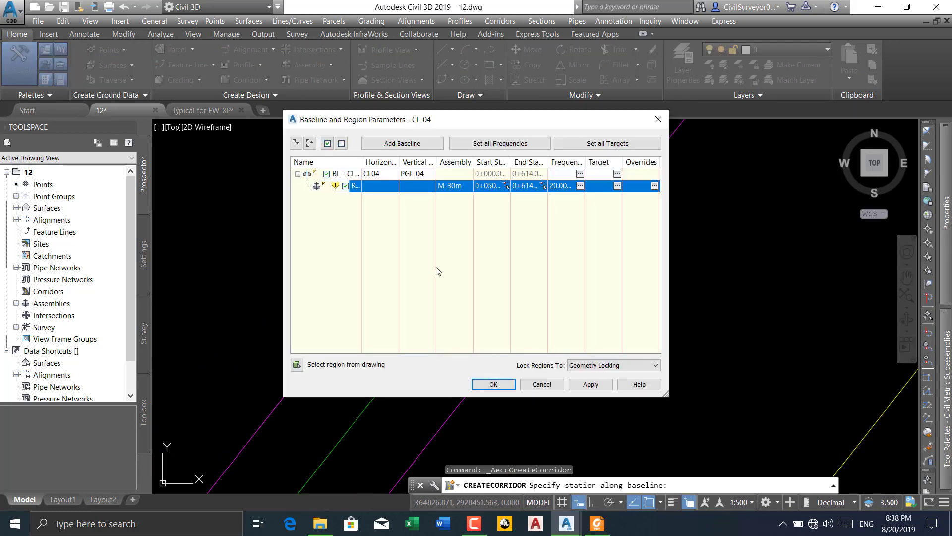
Set the corridor region's end station to 0+125 by picking it on the CL04 baseline
left_click(546, 187)
scroll(510, 233, "down", 5)
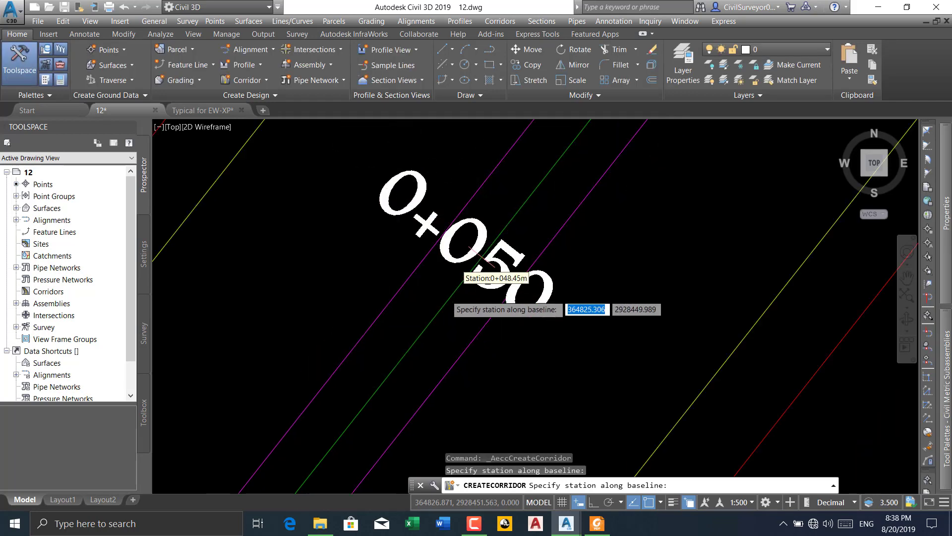
scroll(526, 208, "up", 6)
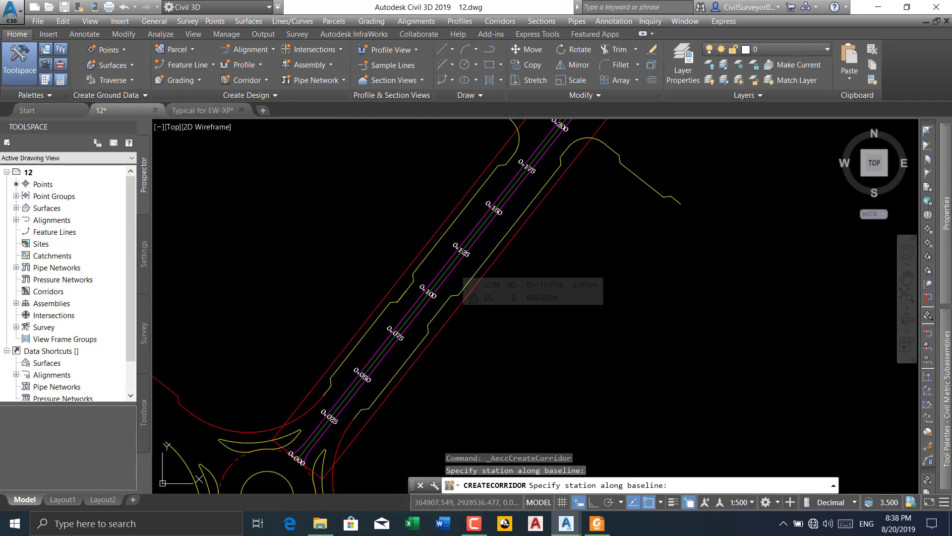
scroll(462, 253, "up", 4)
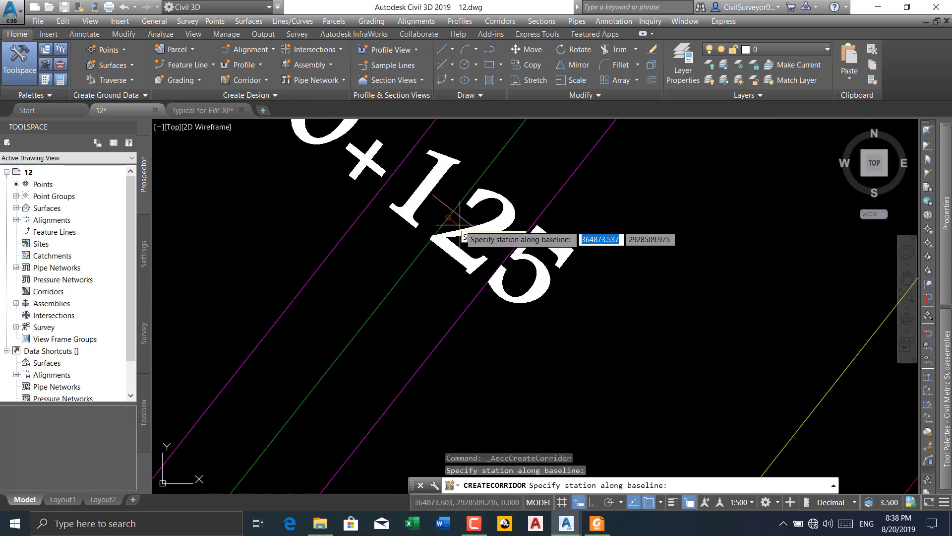
left_click(453, 210)
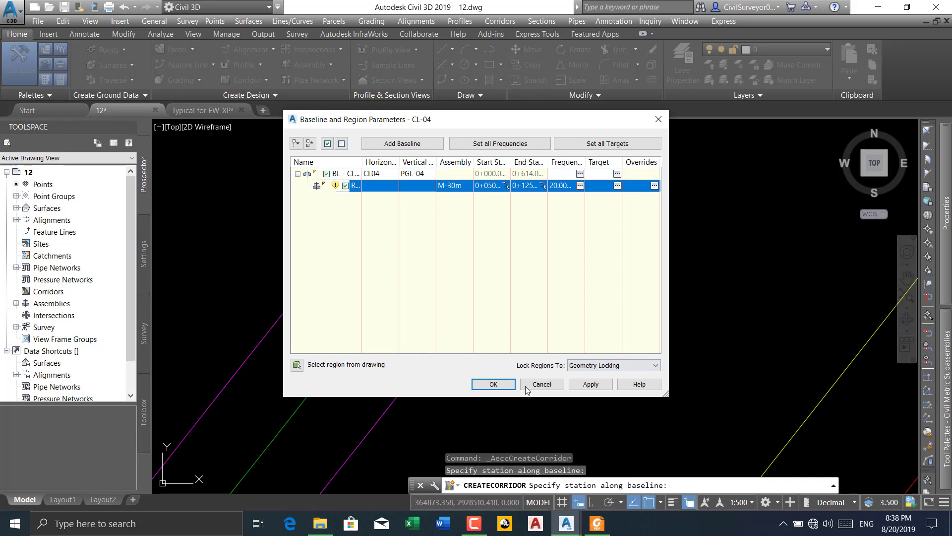
Apply the region parameters, rebuild and create corridor CL-04, and dismiss the event viewer
left_click(579, 387)
left_click(429, 246)
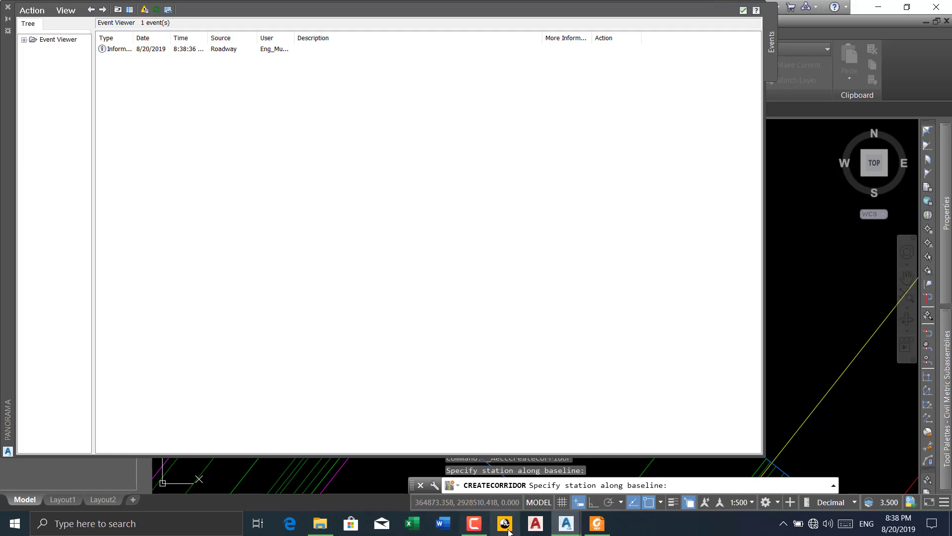
mouse_move(566, 529)
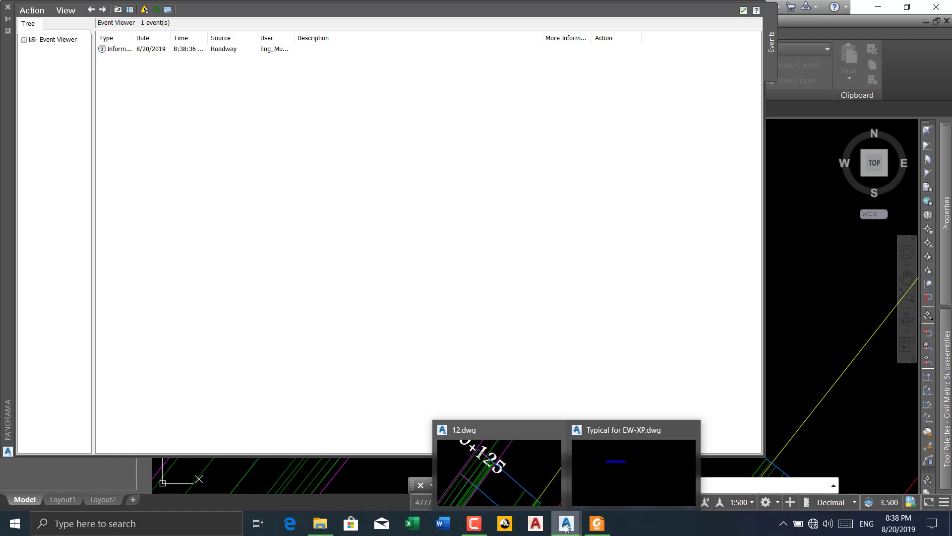
left_click(532, 463)
left_click(493, 384)
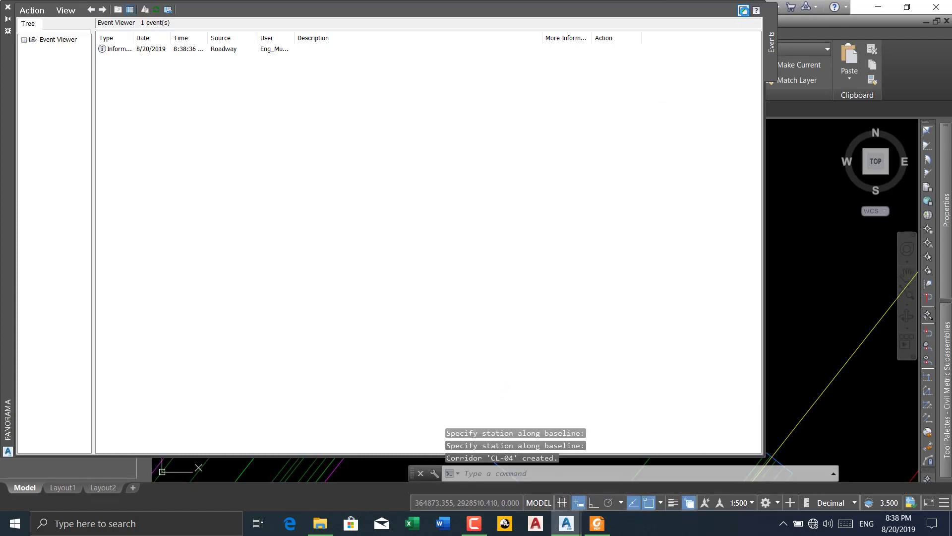
left_click(742, 10)
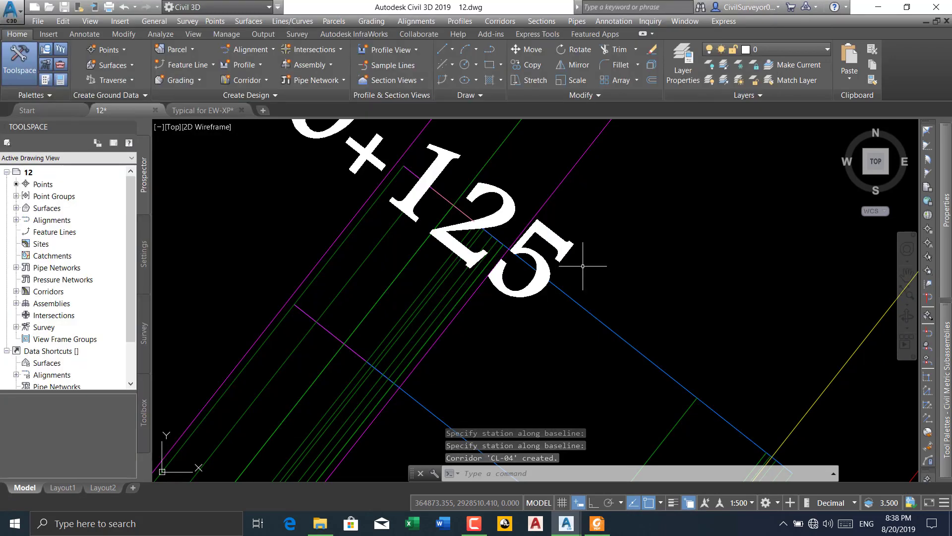
Examine the corridor between stations 0+050 and 0+125 and compare it with the assembly's median and pavement section
scroll(547, 260, "down", 6)
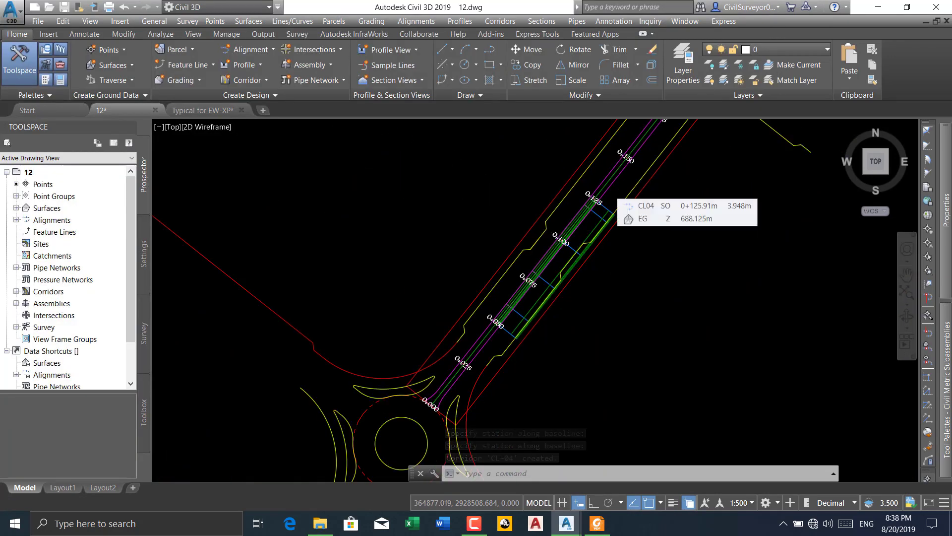
scroll(548, 260, "up", 4)
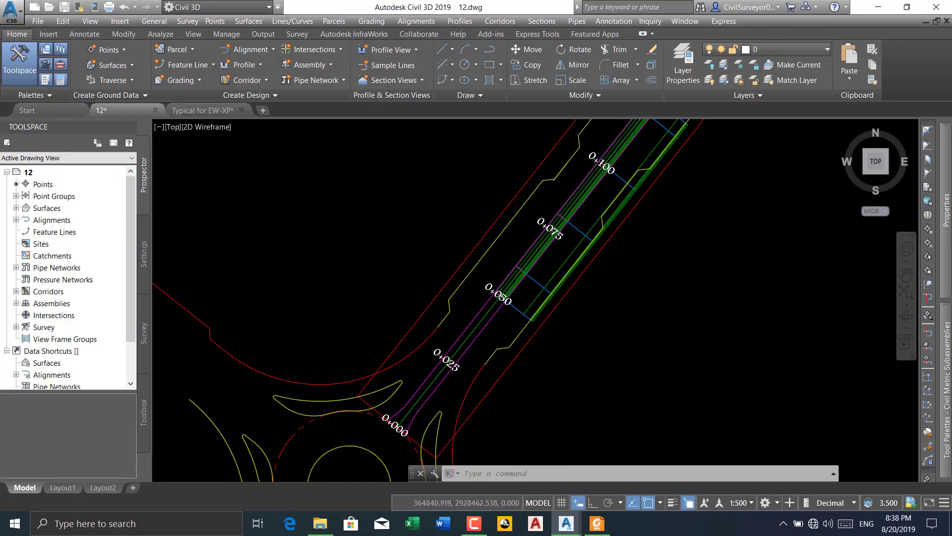
scroll(548, 259, "up", 2)
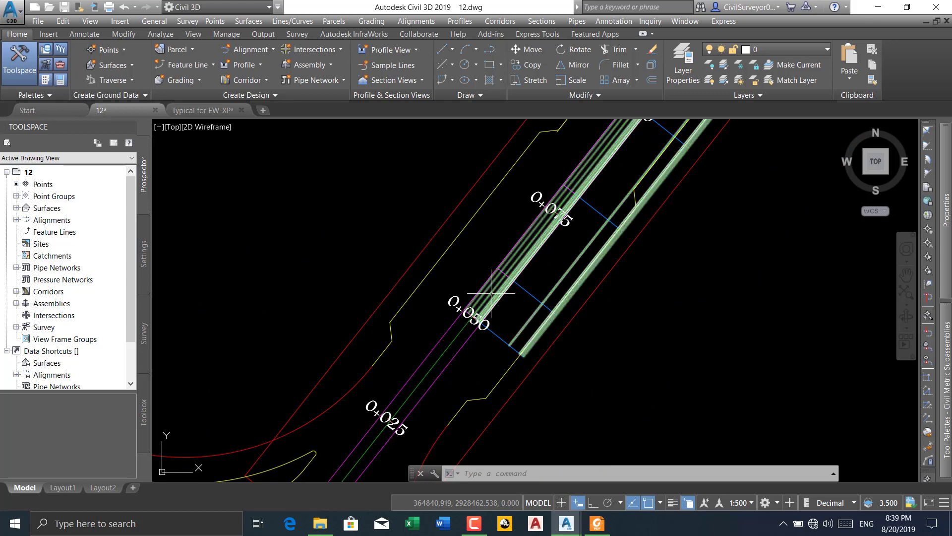
scroll(491, 293, "down", 6)
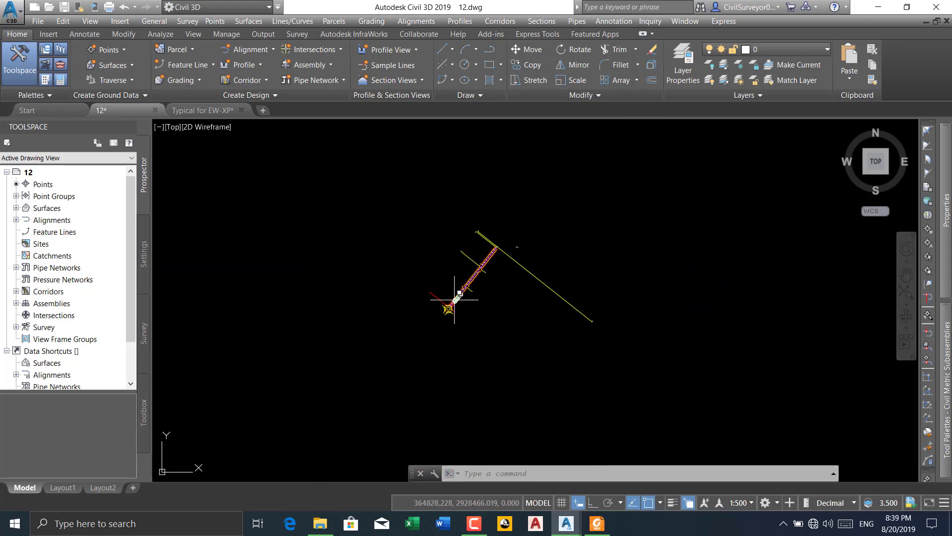
scroll(539, 242, "up", 5)
scroll(436, 312, "up", 6)
scroll(534, 243, "up", 5)
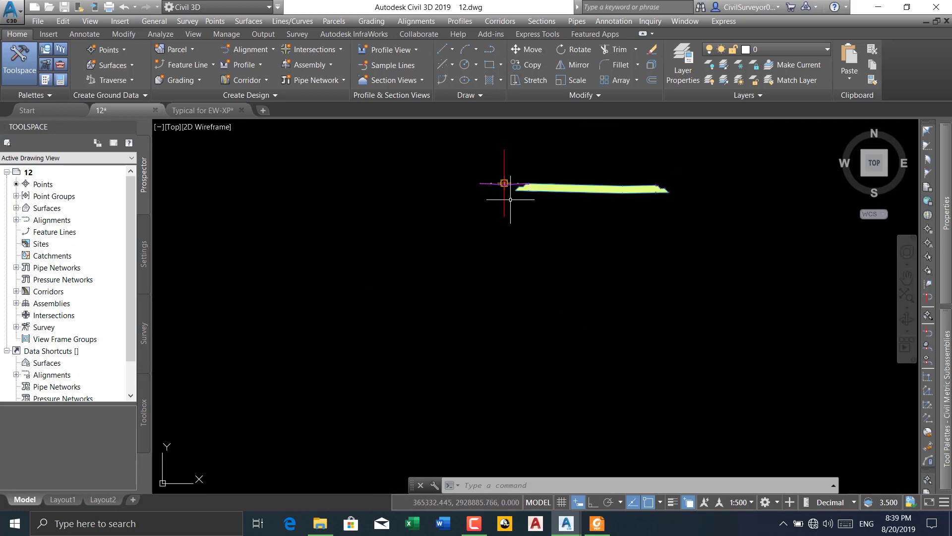
scroll(620, 187, "up", 4)
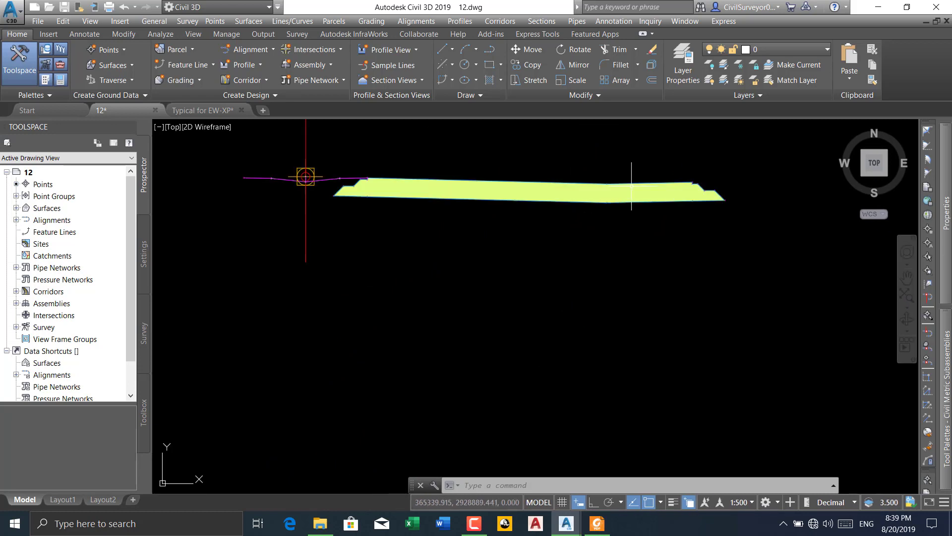
scroll(367, 191, "up", 2)
scroll(314, 172, "up", 6)
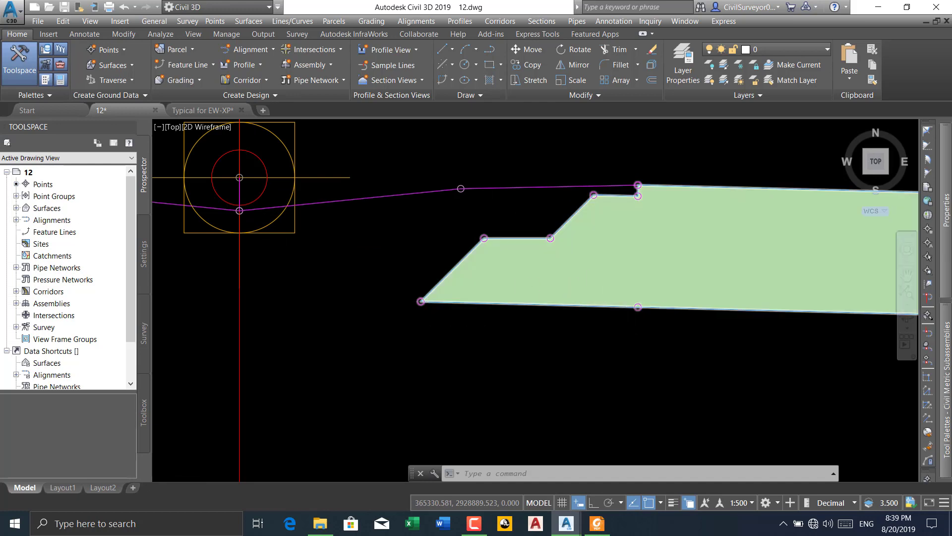
Examine the pavement shape's marker points at its crown and stepped ends in the assembly
scroll(659, 312, "down", 5)
middle_click_drag(686, 319, 425, 304)
scroll(645, 288, "up", 5)
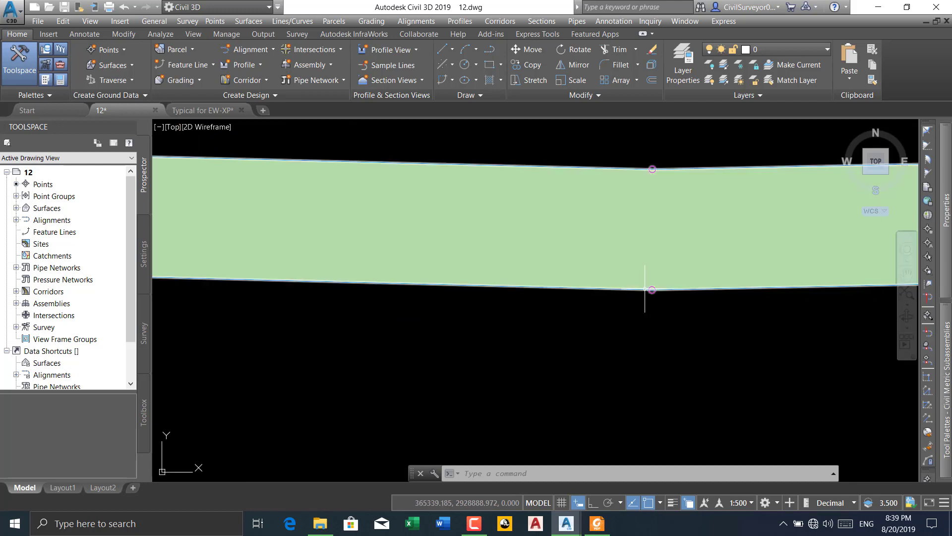
scroll(605, 292, "down", 4)
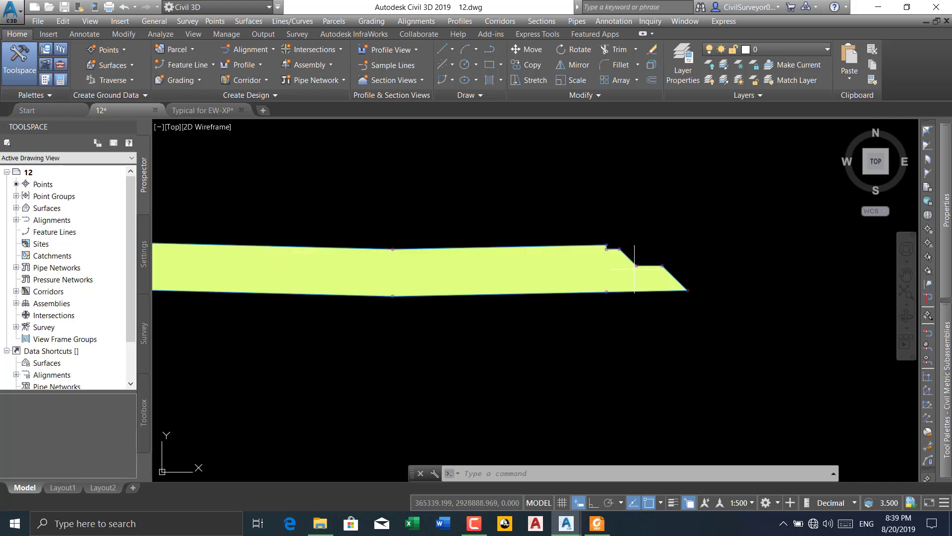
scroll(544, 279, "down", 3)
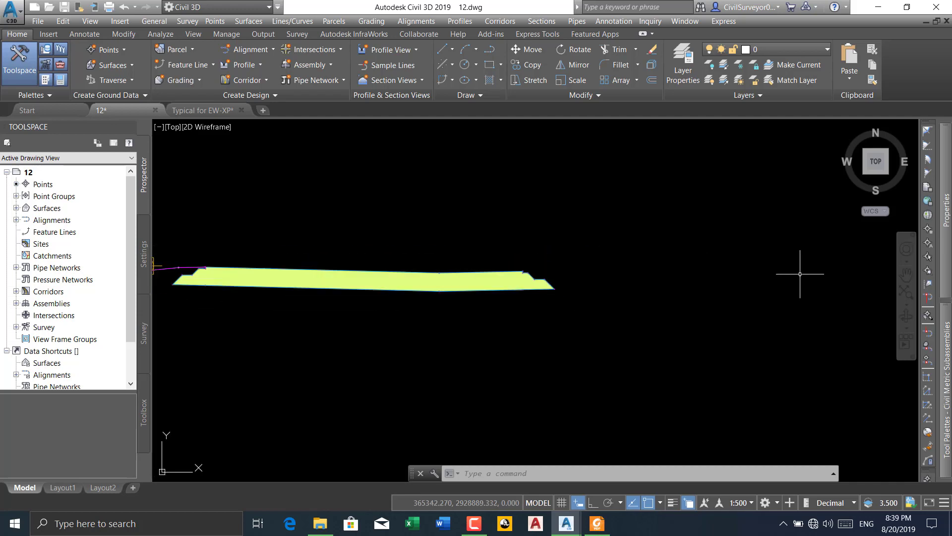
scroll(630, 274, "down", 2)
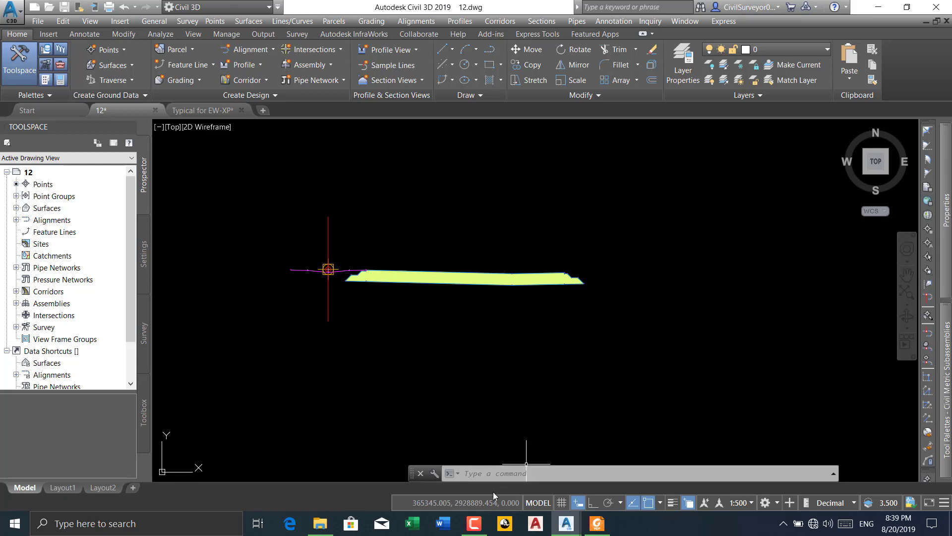
left_click(474, 523)
left_click(474, 523)
scroll(575, 284, "down", 3)
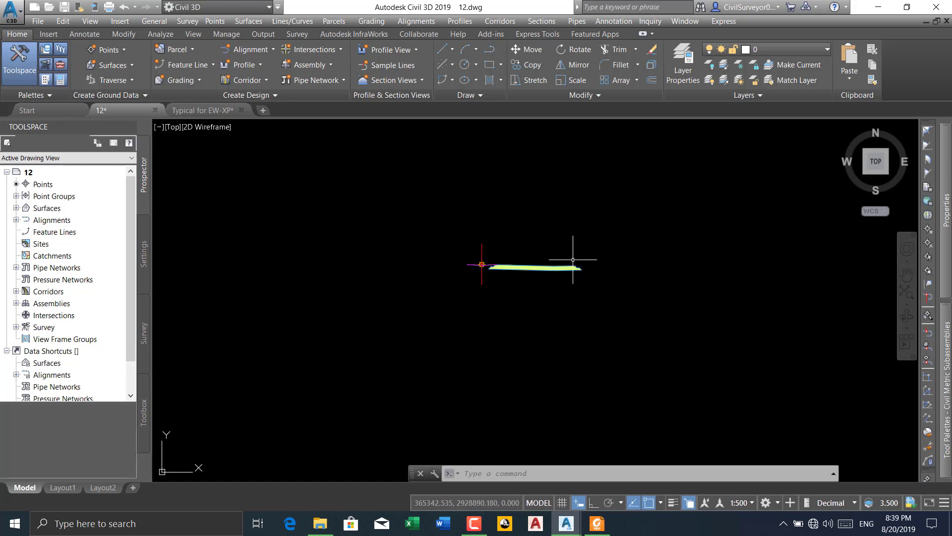
middle_click_drag(532, 264, 574, 253)
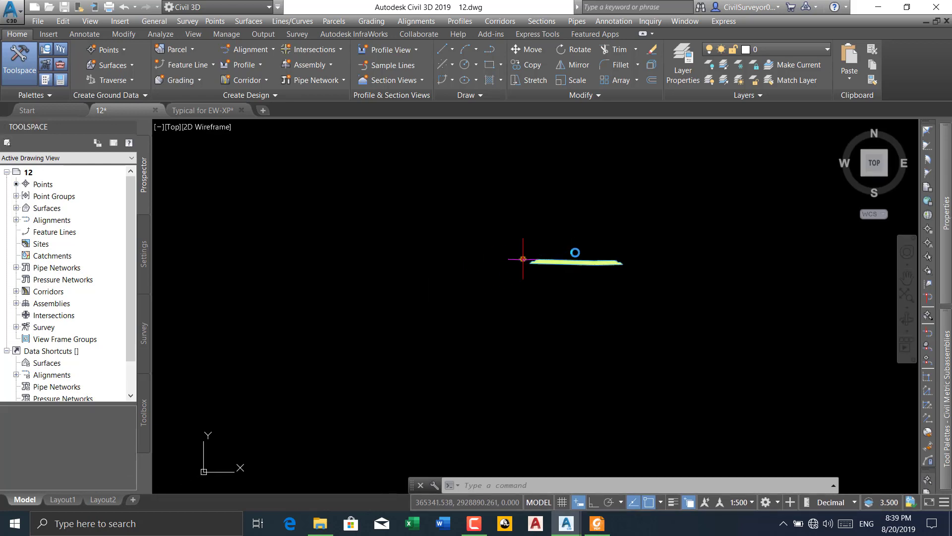
scroll(574, 253, "down", 2)
Open the corridor Section Points Report from the Reports Manager toolbox
left_click(148, 425)
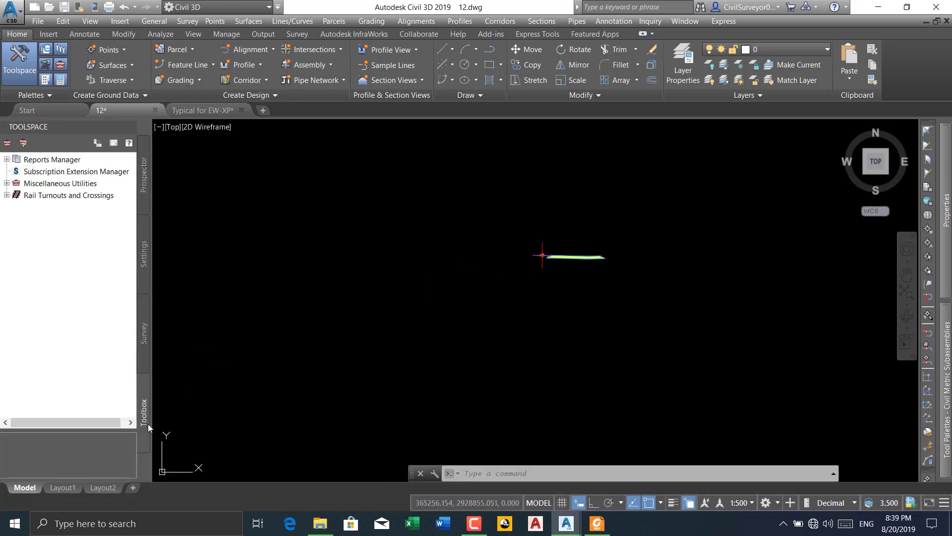
left_click(7, 159)
left_click(16, 184)
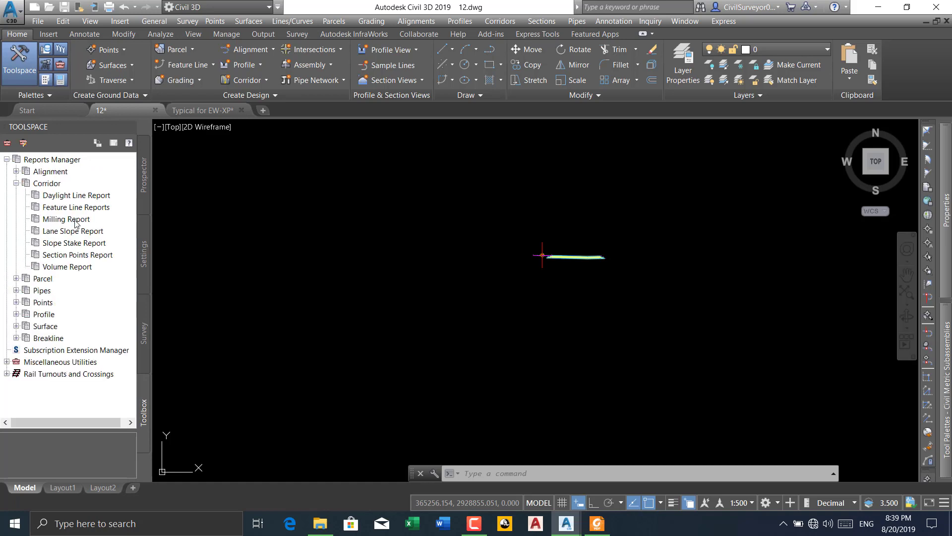
left_click(77, 256)
right_click(77, 256)
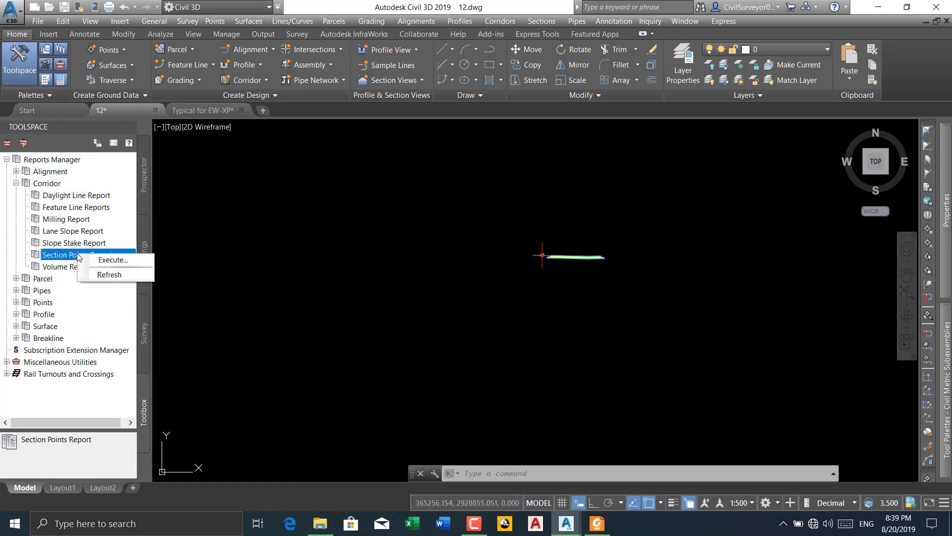
left_click(102, 261)
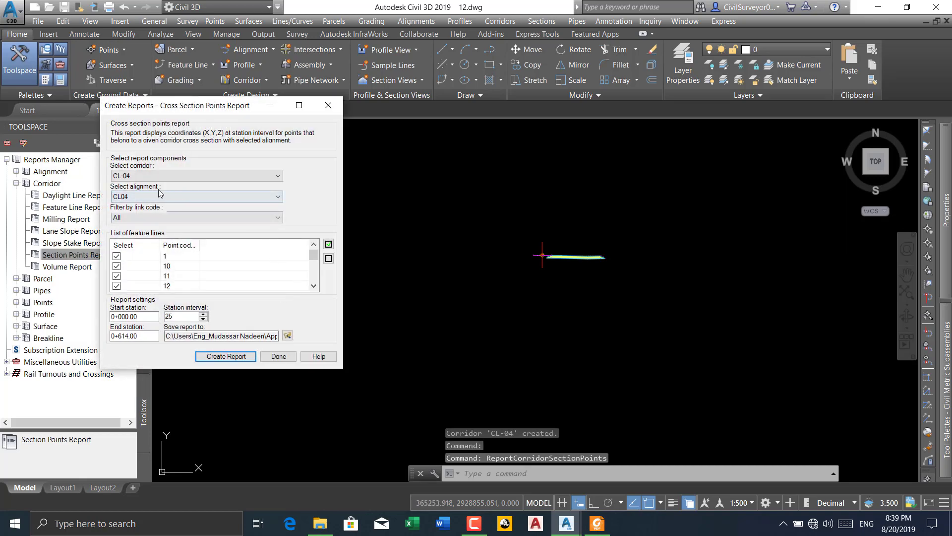
Review the point codes offered for corridor CL-04 in the section points report and close it without creating a report
left_click(314, 287)
left_click(314, 286)
left_click(313, 286)
left_click(314, 286)
left_click(314, 287)
left_click(314, 288)
left_click(314, 287)
left_click(313, 287)
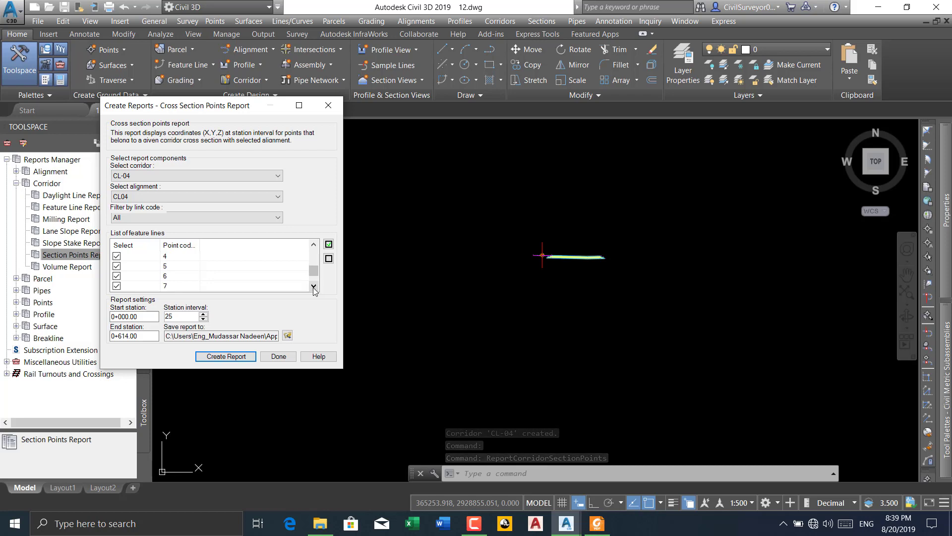
left_click(314, 288)
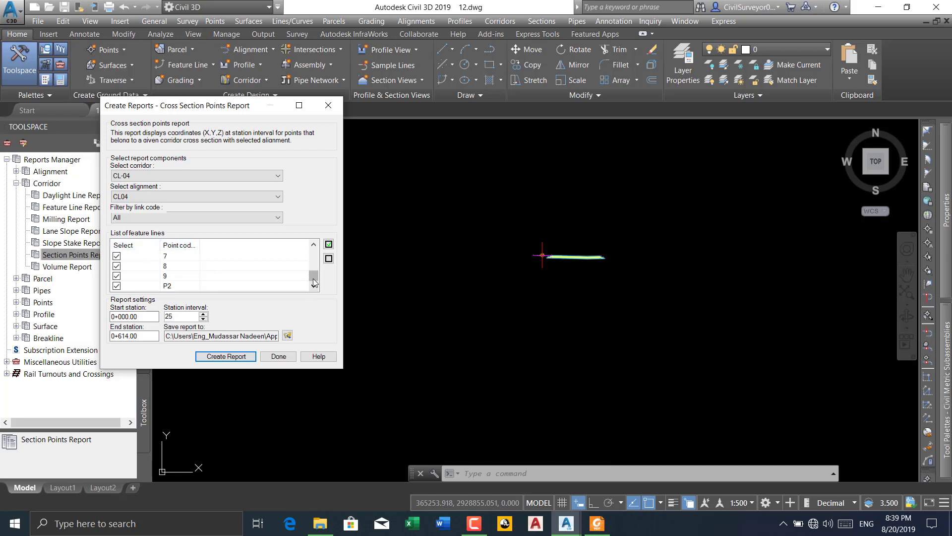
left_click_drag(313, 279, 313, 252)
scroll(173, 280, "down", 3)
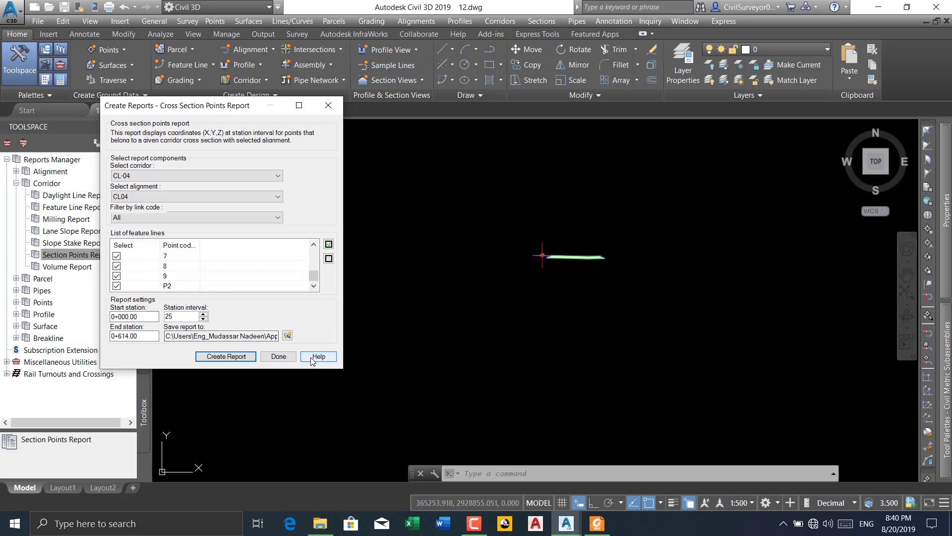
left_click(330, 107)
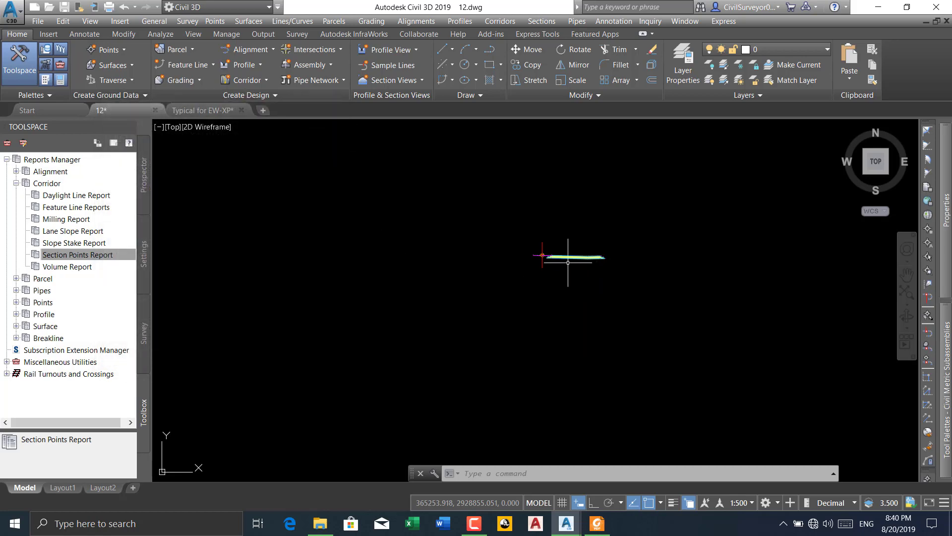
Add a generic MarkPoint subassembly to the median's low point at the assembly centreline, choosing the first overlapping subassembly
middle_click_drag(565, 260, 452, 233)
scroll(431, 228, "up", 10)
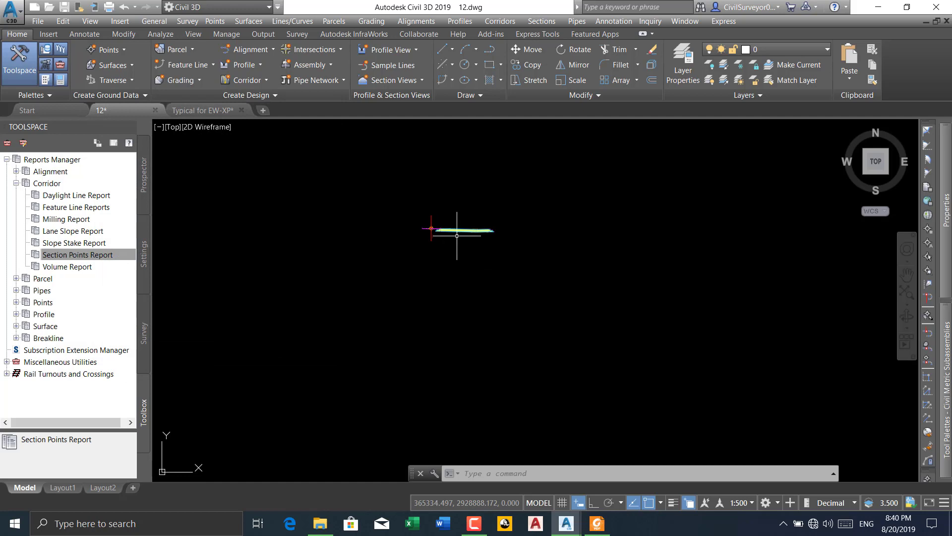
middle_click_drag(518, 241, 296, 237)
scroll(296, 238, "down", 4)
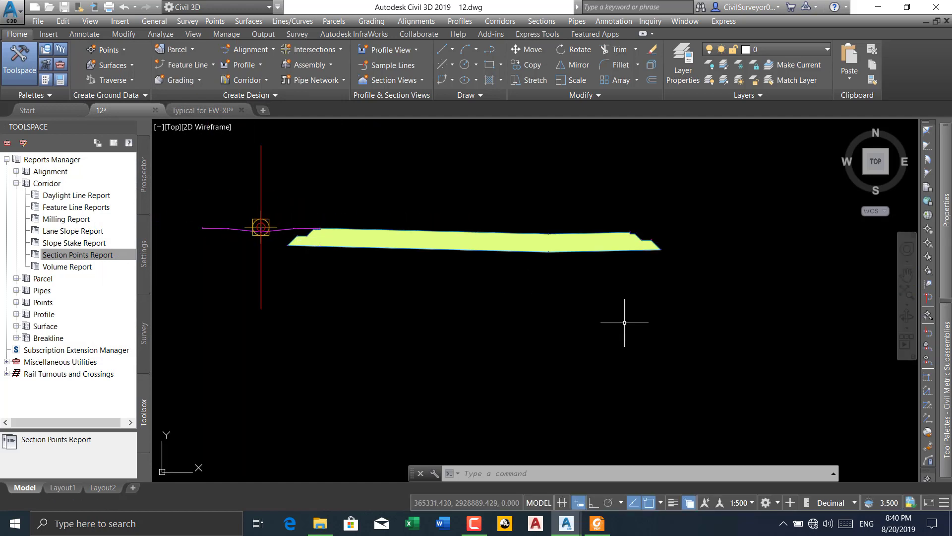
mouse_move(943, 338)
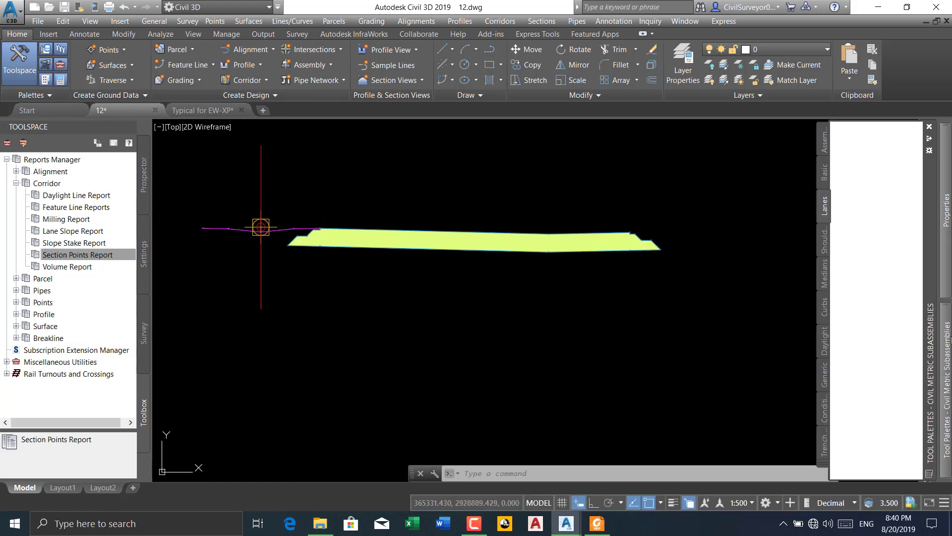
left_click(824, 377)
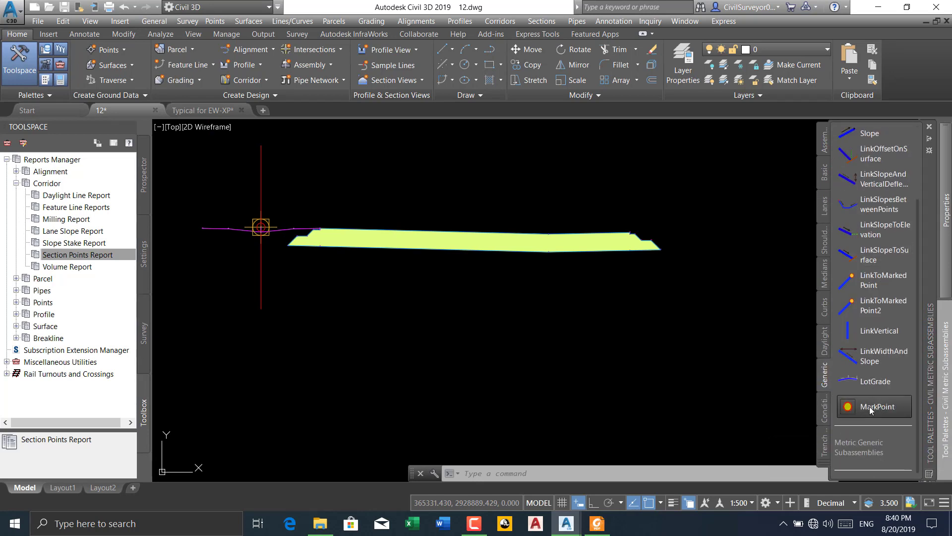
left_click(874, 408)
scroll(248, 248, "up", 6)
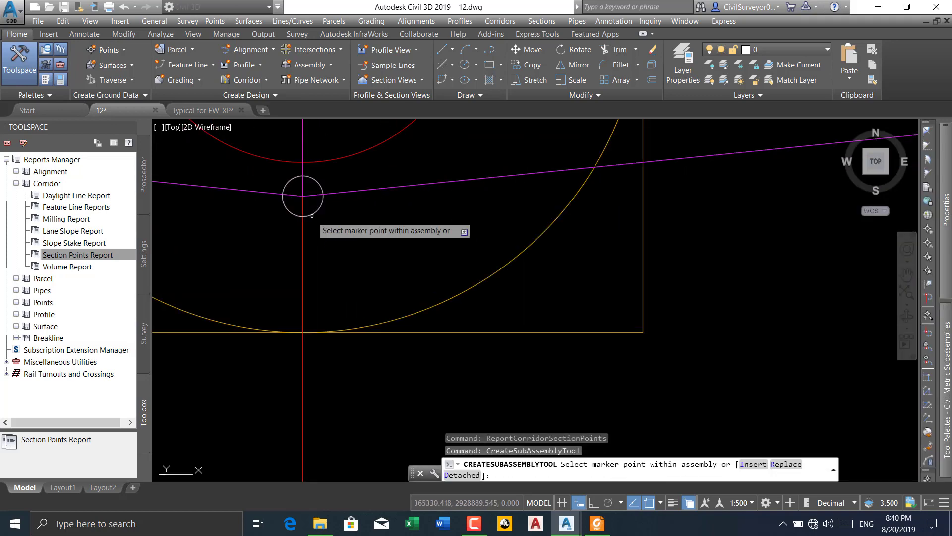
left_click(312, 217)
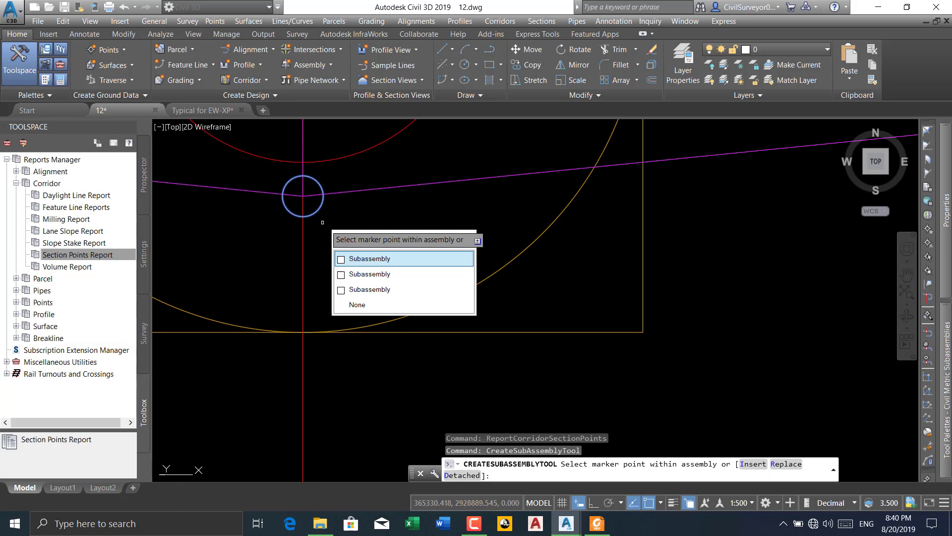
left_click(376, 259)
Attach a MarkPoint to the median's marker point between the centreline and the pavement
scroll(367, 276, "down", 3)
middle_click_drag(606, 283, 297, 317)
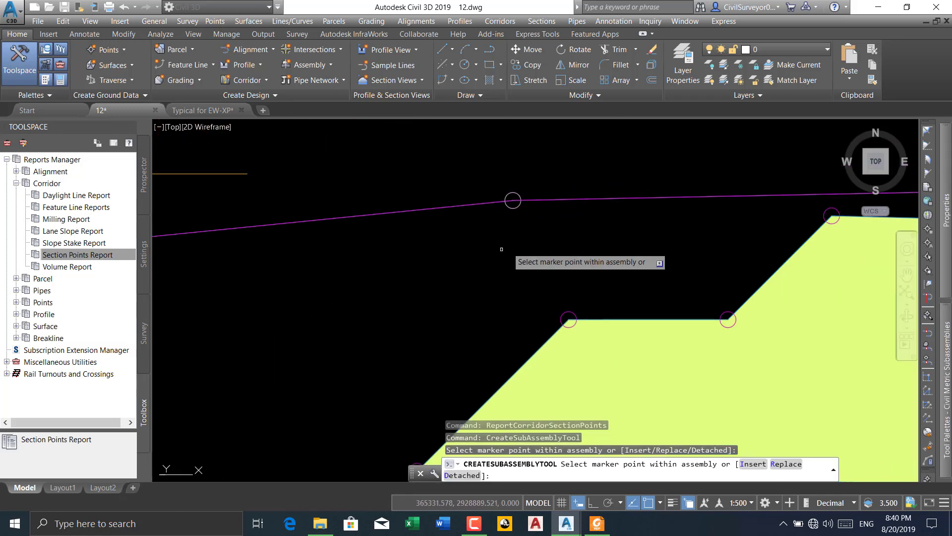
scroll(430, 244, "down", 2)
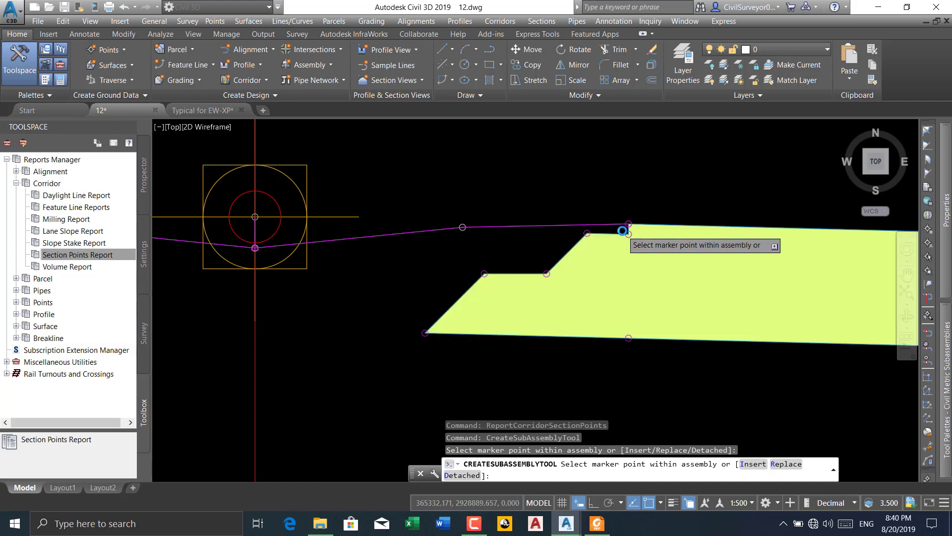
scroll(624, 232, "up", 3)
scroll(620, 215, "down", 3)
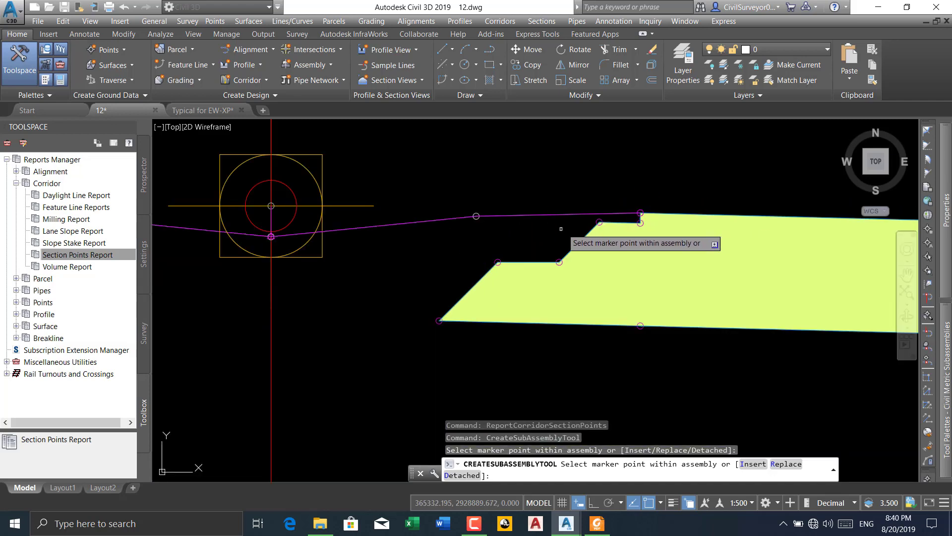
scroll(475, 222, "up", 1)
scroll(476, 222, "up", 2)
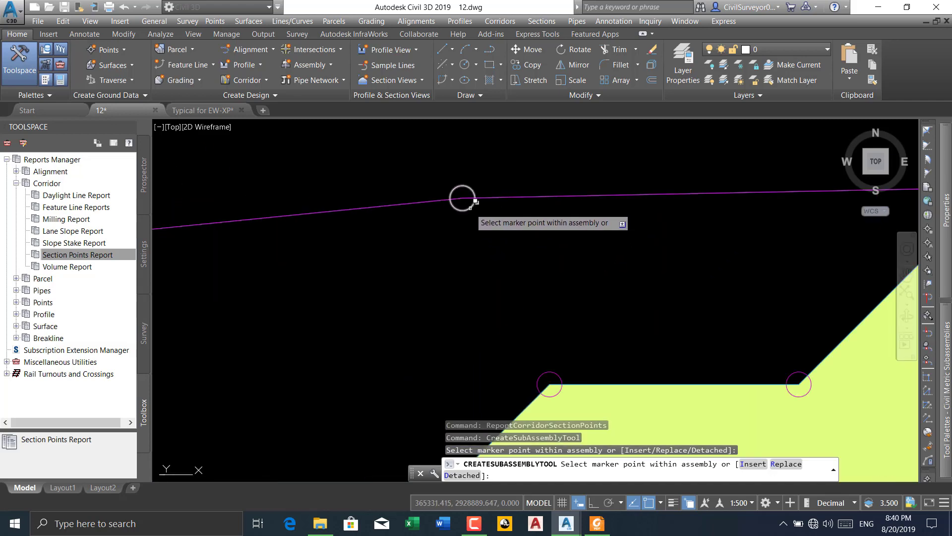
left_click(477, 222)
left_click(530, 253)
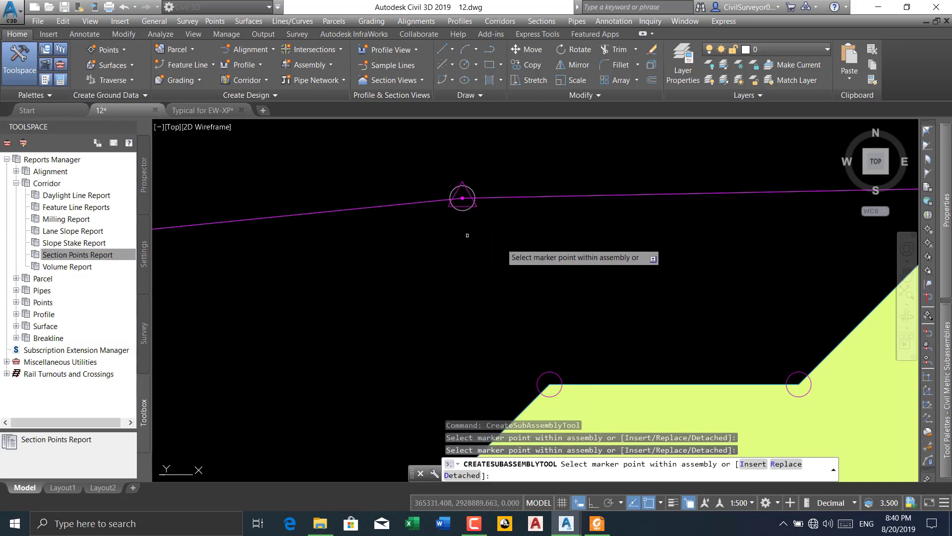
Attach MarkPoints to the top inner corner of the pavement, the point directly below it and the upper step's outer corner
scroll(515, 238, "down", 3)
scroll(546, 233, "up", 3)
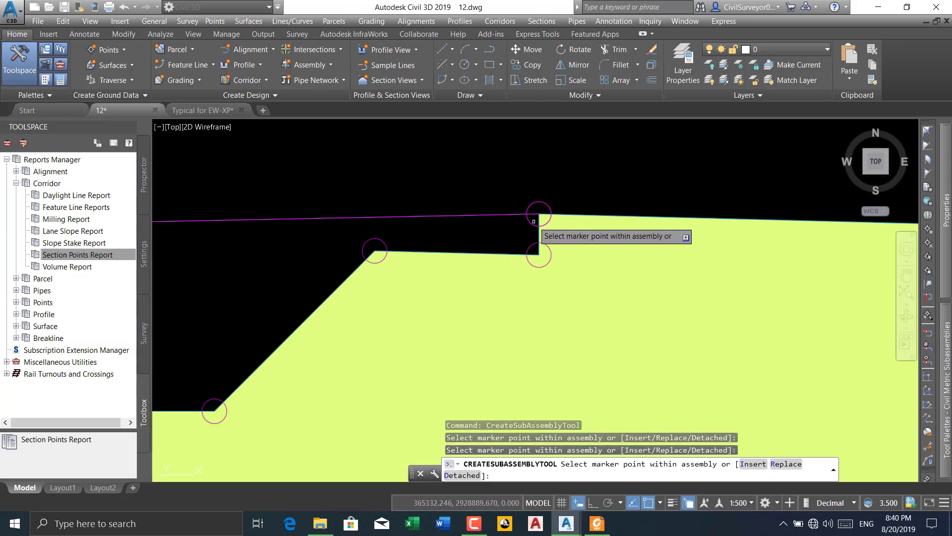
left_click(538, 213)
left_click(578, 268)
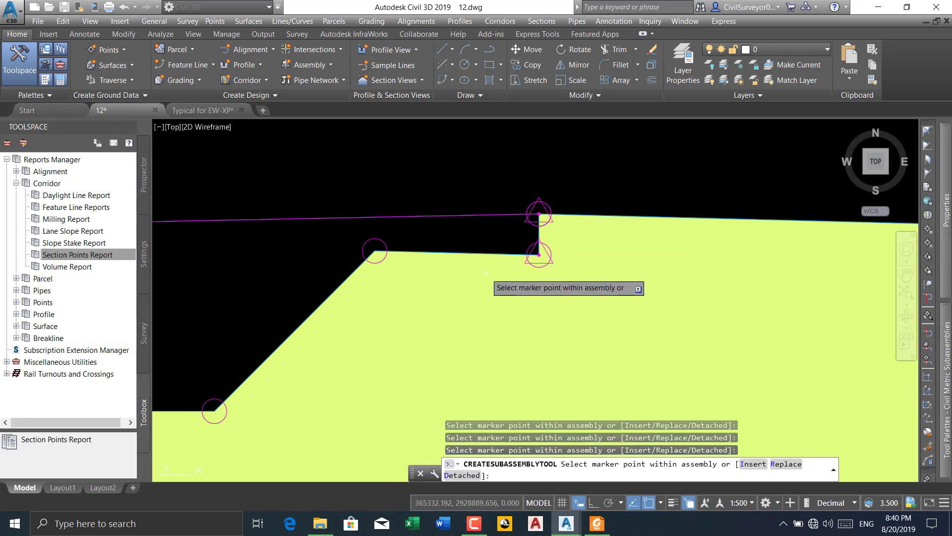
scroll(416, 242, "down", 2)
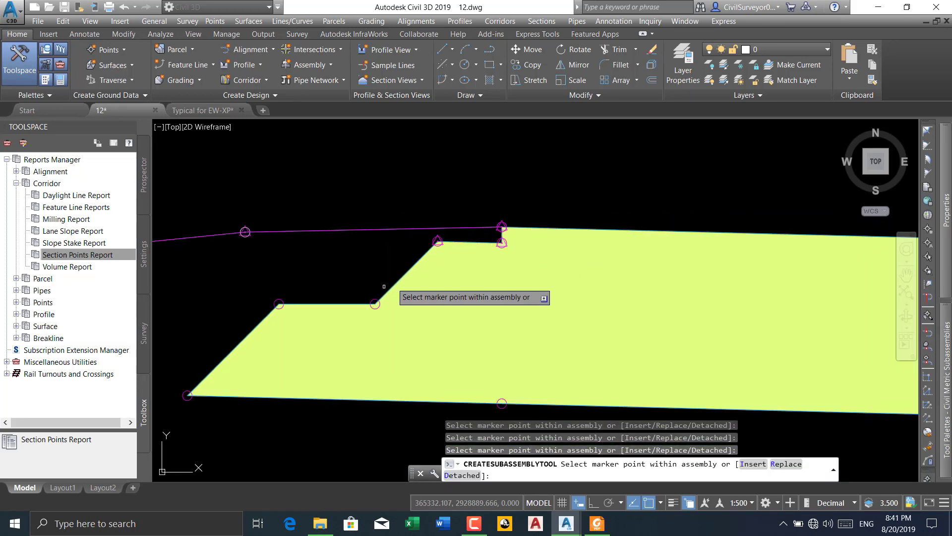
Attach MarkPoints to both ends of the lower step on the pavement's median side
scroll(392, 293, "up", 5)
left_click(381, 312)
scroll(415, 251, "down", 2)
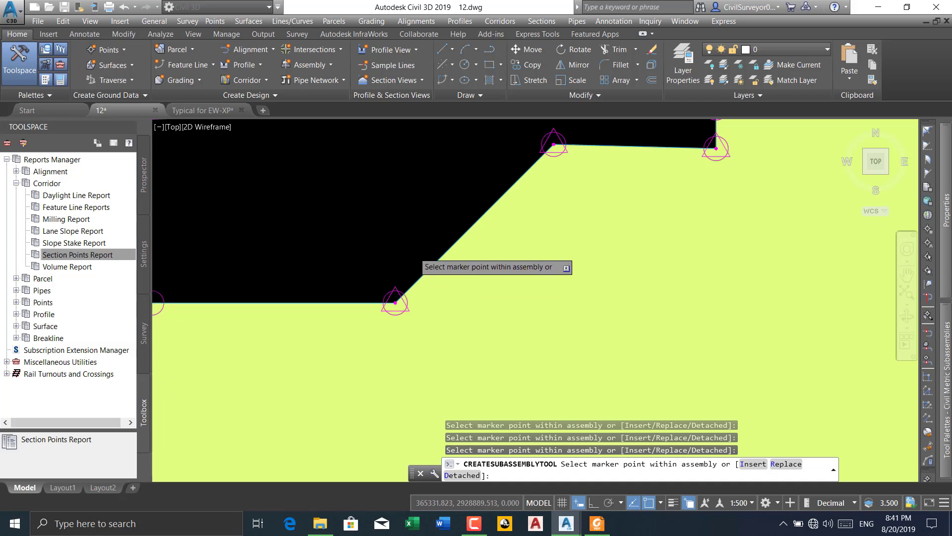
scroll(245, 279, "up", 1)
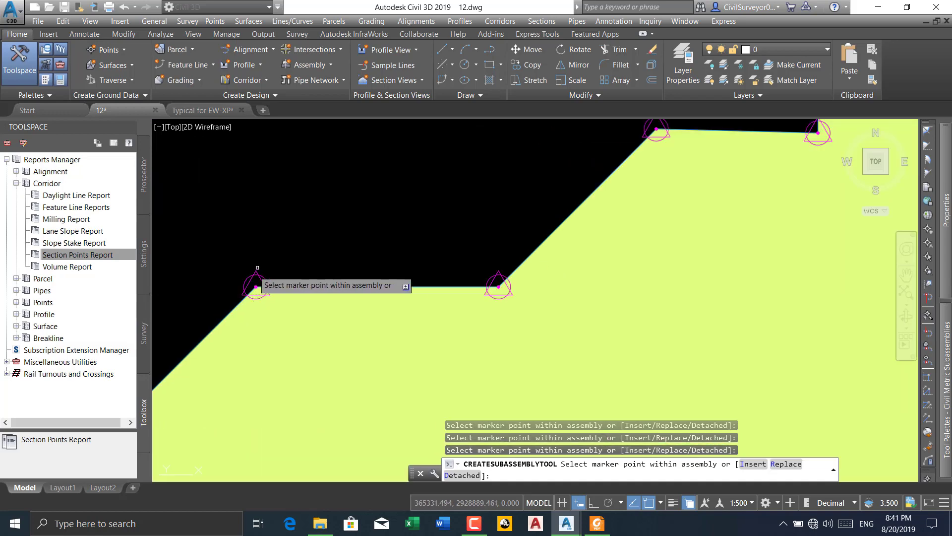
scroll(251, 280, "up", 3)
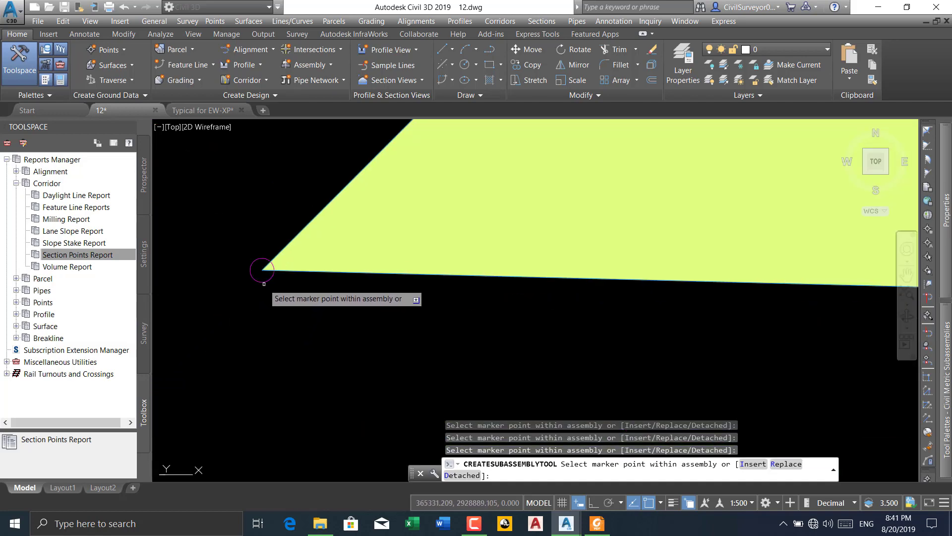
Attach MarkPoints along the pavement's underside at the median-side tip, below the inner edge and at the crown break
left_click(264, 285)
scroll(233, 295, "down", 2)
scroll(434, 318, "up", 3)
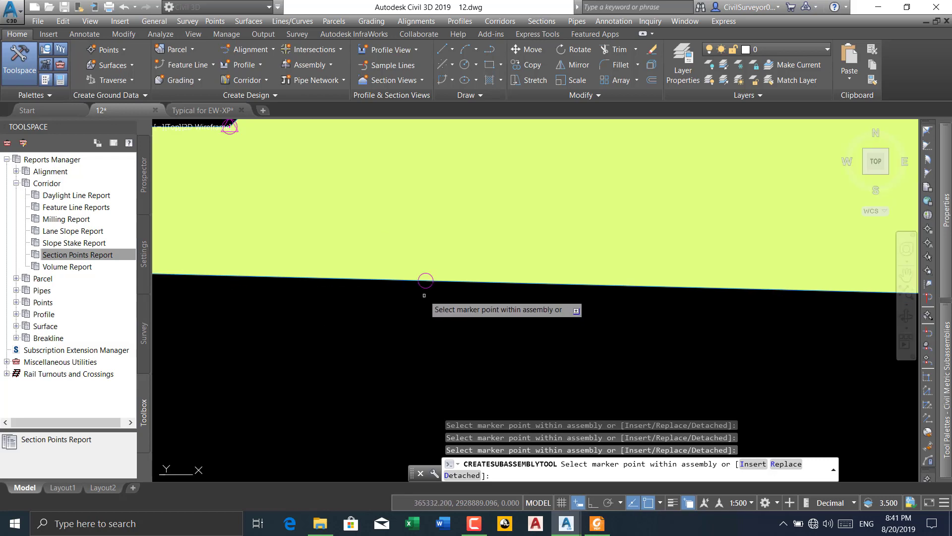
left_click(413, 294)
scroll(411, 293, "down", 4)
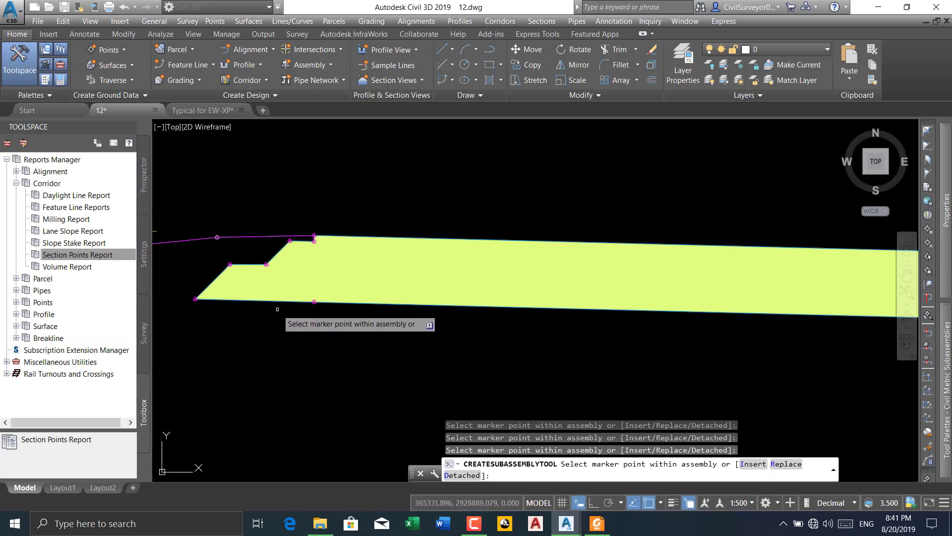
scroll(644, 327, "up", 5)
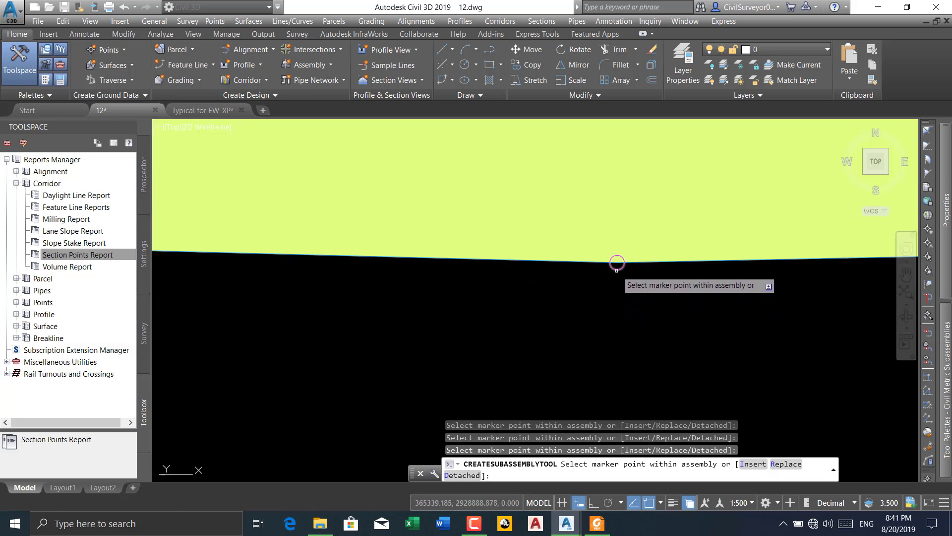
scroll(617, 263, "down", 5)
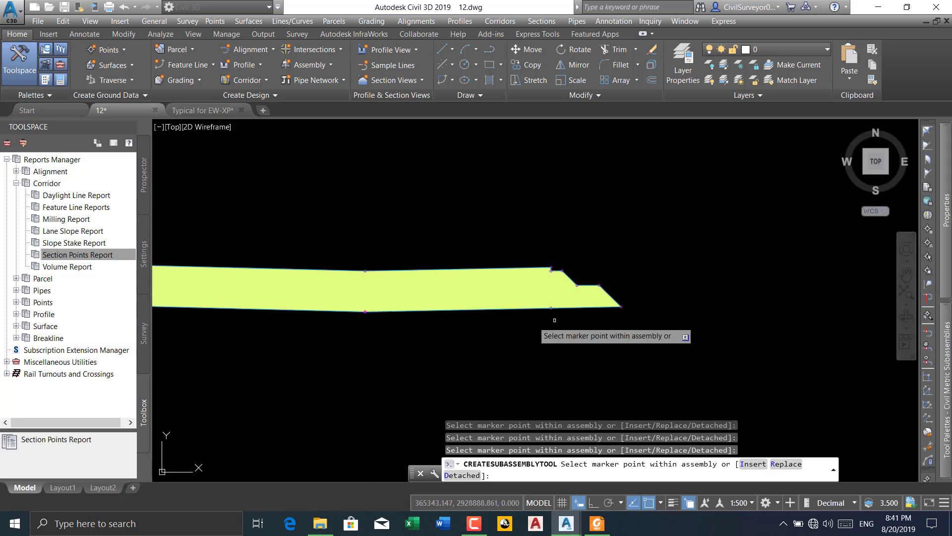
Examine the pavement's outer edge, steps and underside for attached MarkPoints, and end the MarkPoint placement
scroll(534, 319, "up", 5)
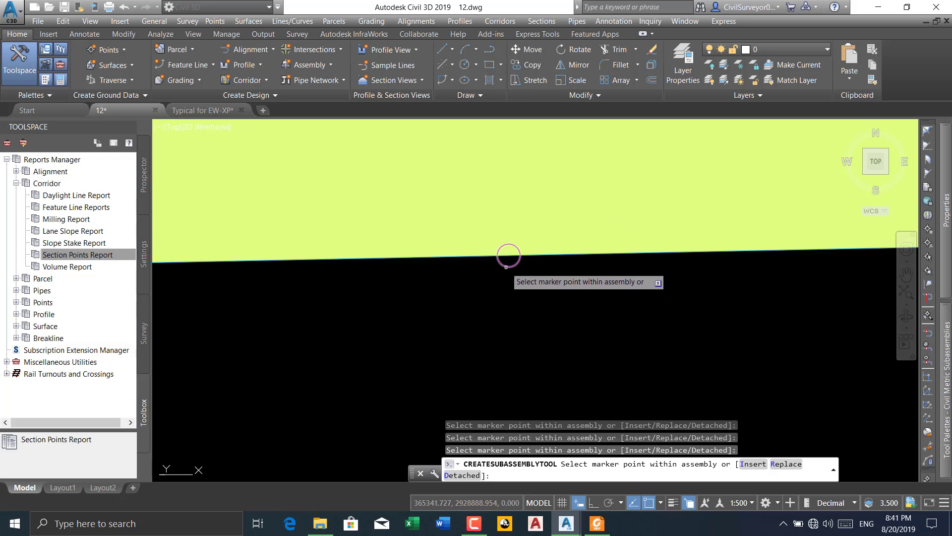
scroll(388, 305, "down", 5)
scroll(587, 296, "up", 3)
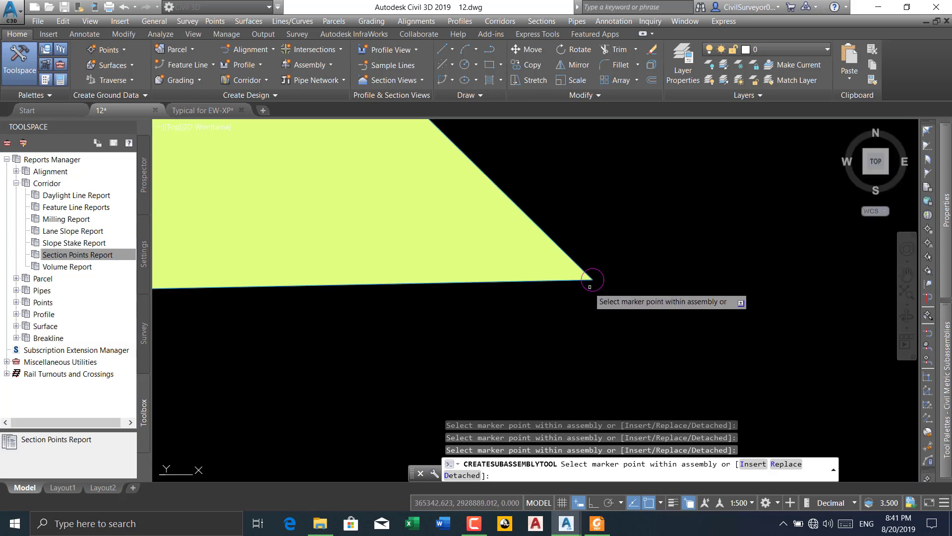
scroll(592, 280, "down", 2)
scroll(625, 343, "down", 2)
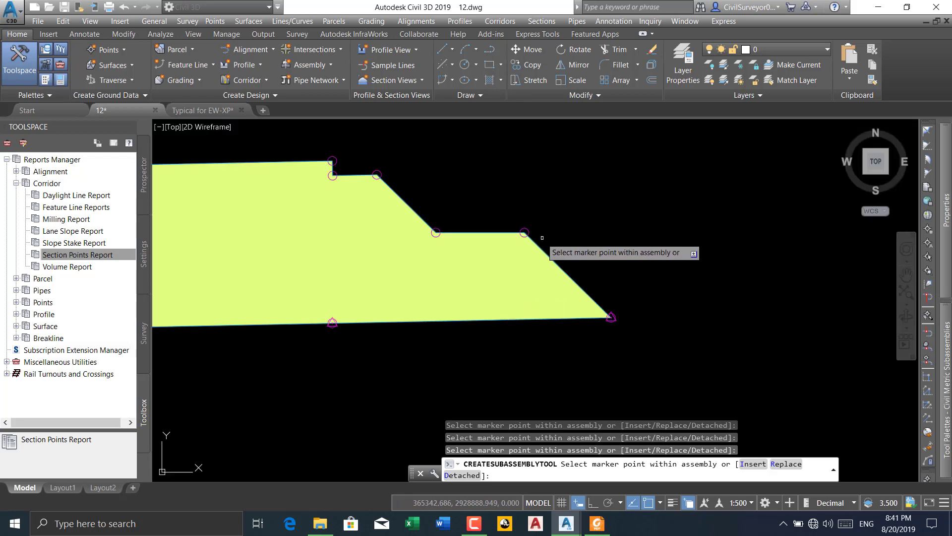
scroll(537, 234, "up", 4)
scroll(516, 226, "down", 2)
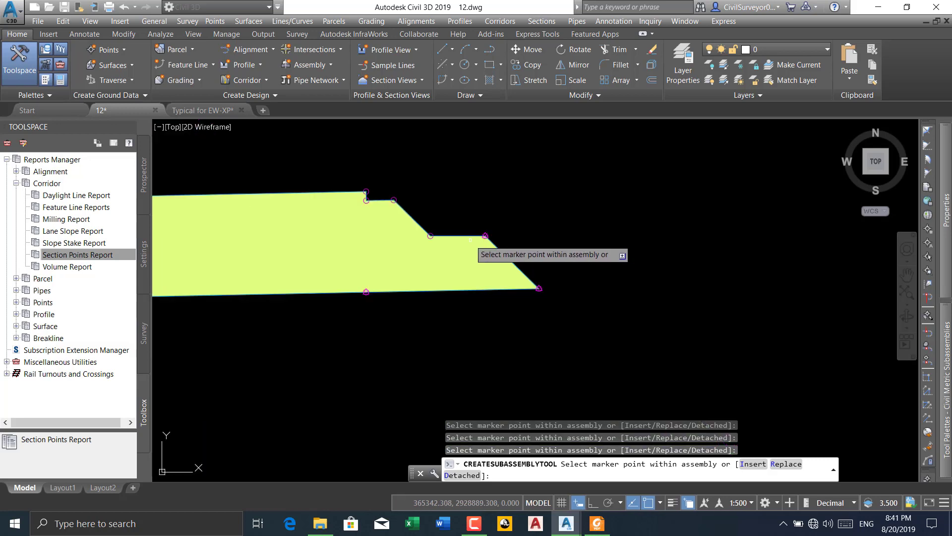
scroll(495, 257, "down", 4)
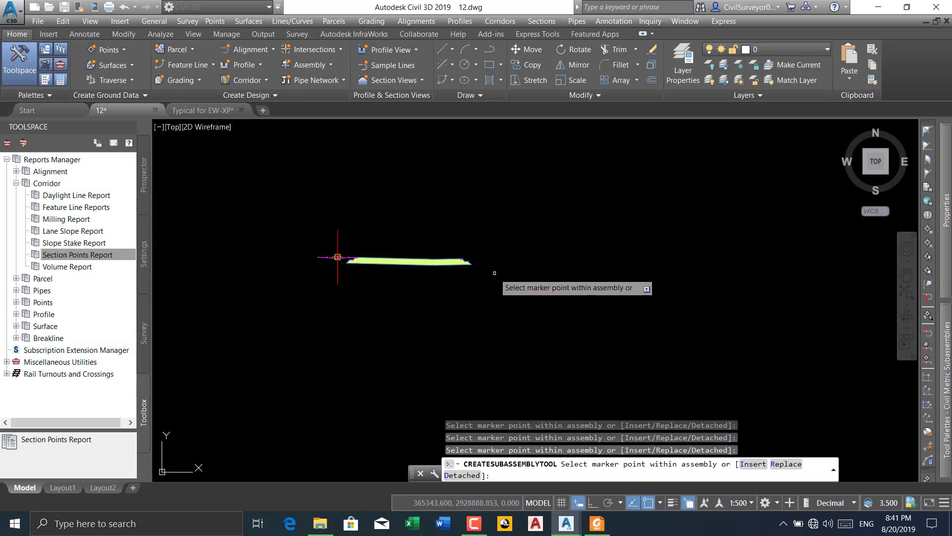
key("Escape")
scroll(452, 293, "down", 5)
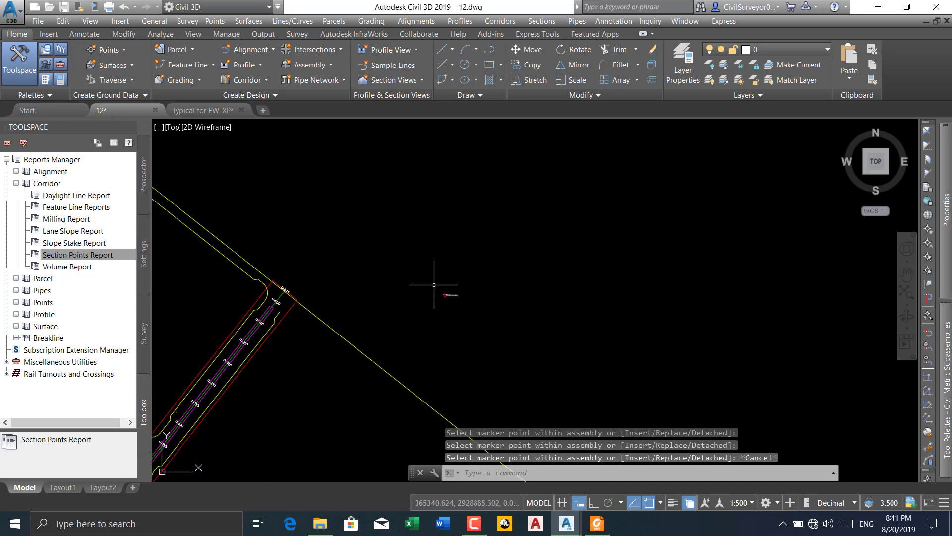
left_click(210, 113)
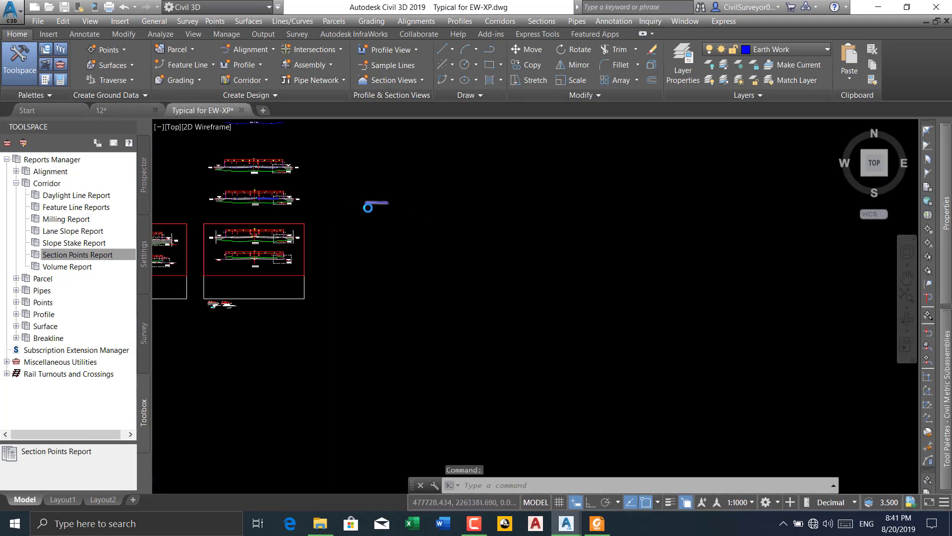
scroll(435, 217, "up", 10)
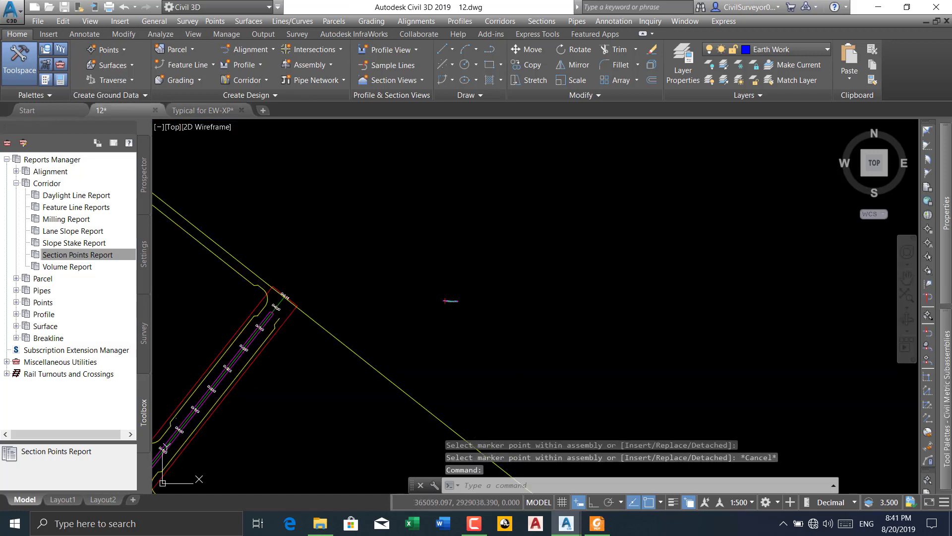
scroll(450, 301, "up", 6)
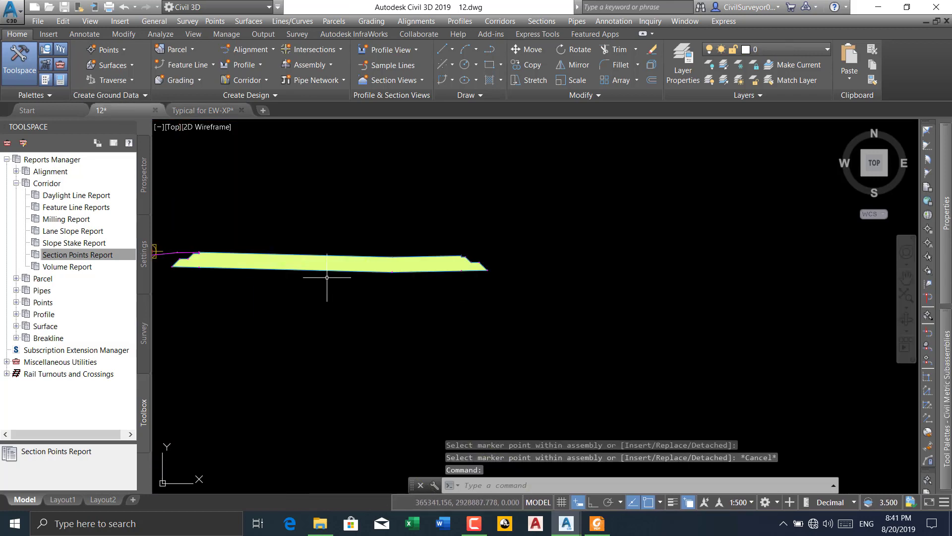
Check the point codes offered by the Section Points Report for corridor CL-04 and close the report dialog without creating a report
left_click(73, 255)
right_click(73, 255)
left_click(101, 260)
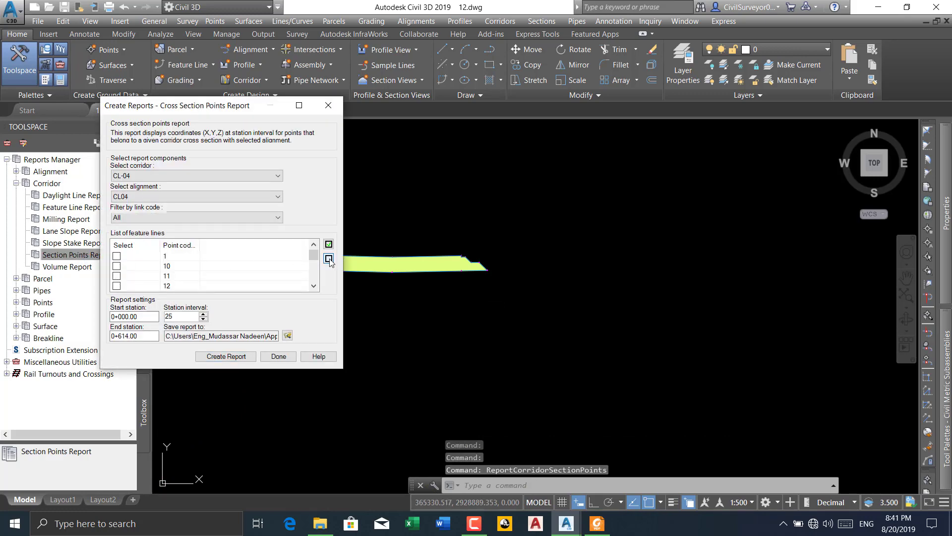
left_click_drag(314, 257, 312, 291)
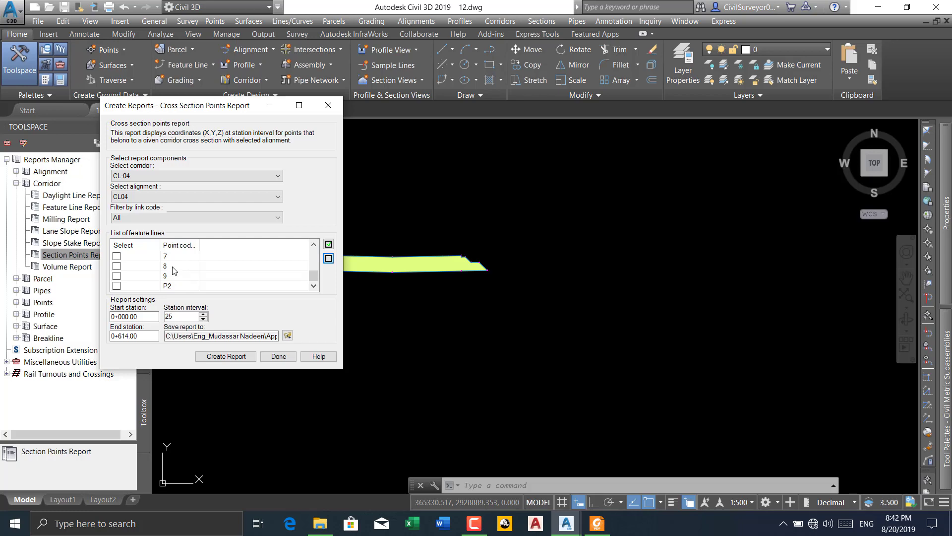
left_click(328, 105)
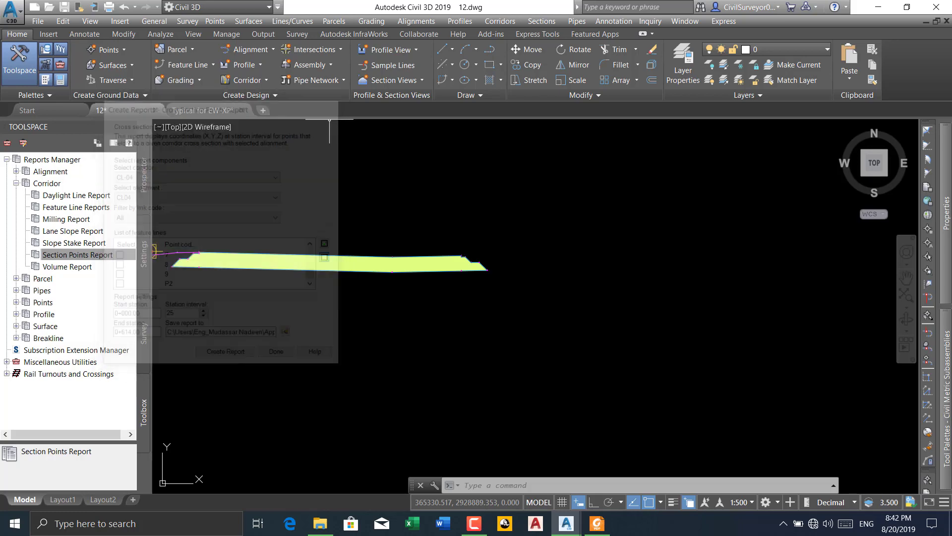
List the drawing's corridors in Prospector
scroll(213, 248, "down", 5)
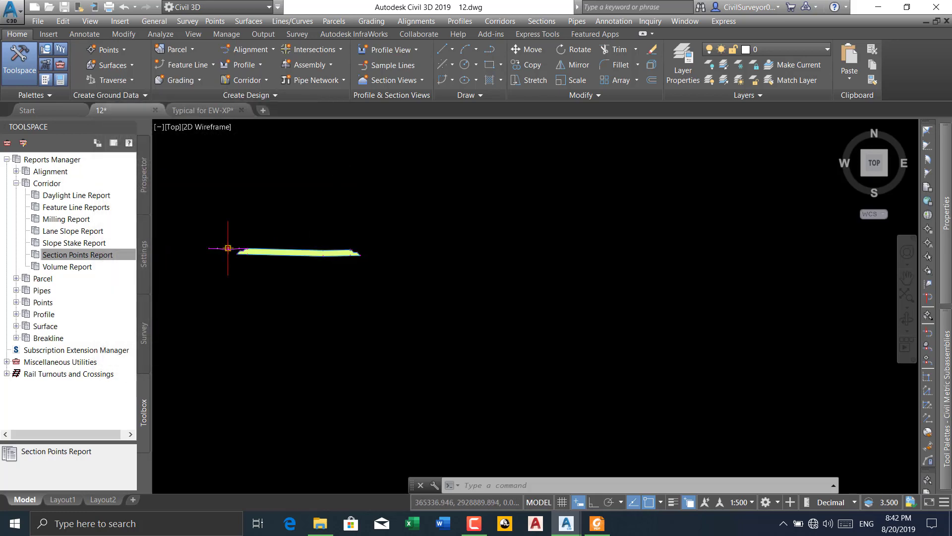
left_click(143, 178)
scroll(295, 256, "up", 5)
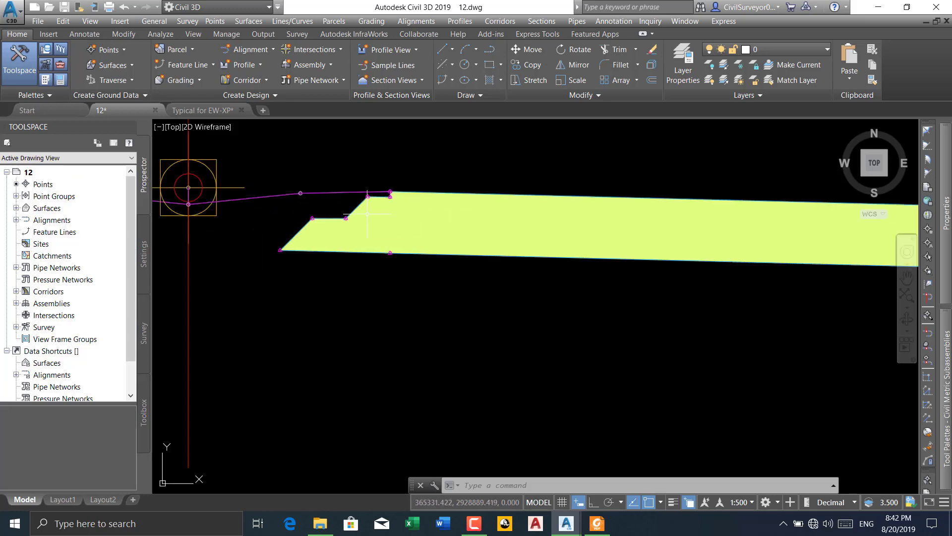
left_click(300, 227)
left_click(16, 292)
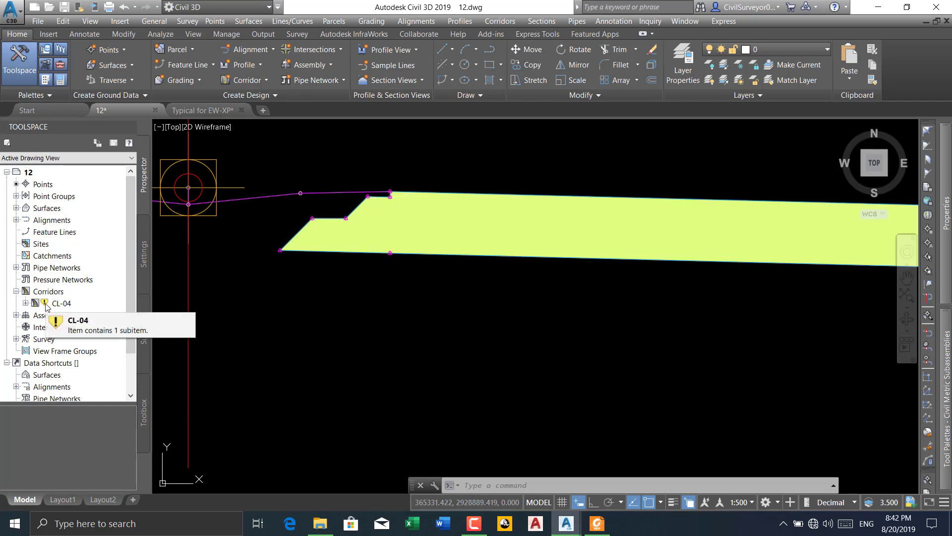
Examine the modelled corridor stretch along the alignment and the MarkPoints on the median and pavement of its assembly
scroll(329, 224, "down", 8)
scroll(353, 217, "down", 15)
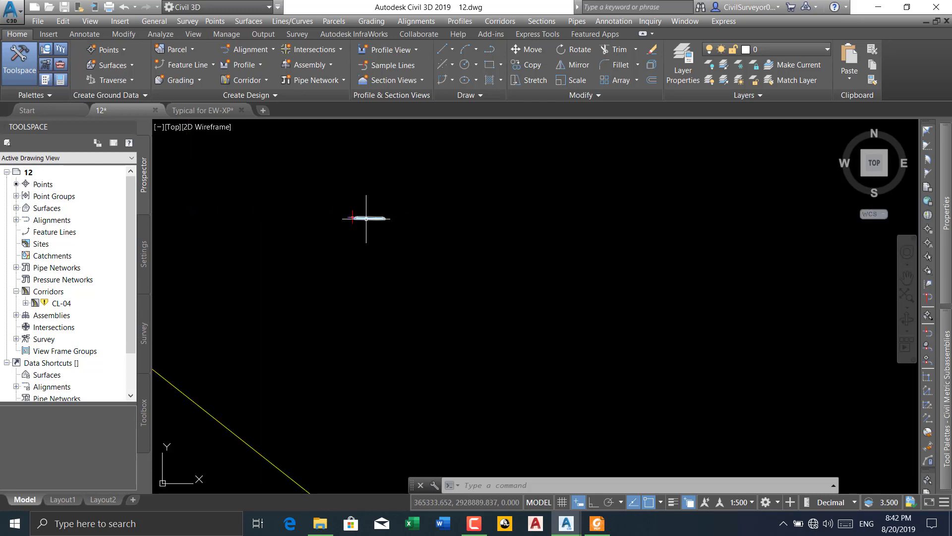
middle_click_drag(303, 279, 384, 186)
scroll(259, 293, "up", 5)
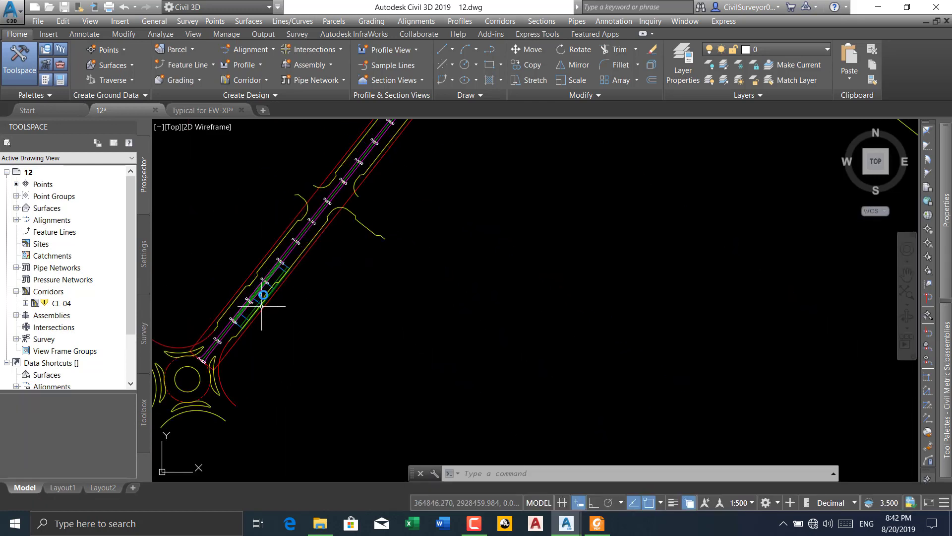
scroll(283, 265, "up", 4)
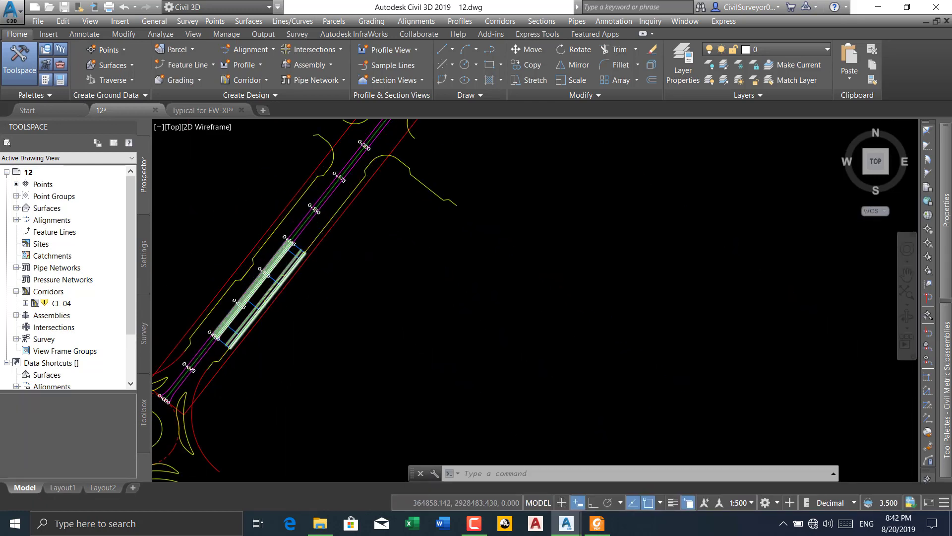
middle_click_drag(265, 278, 256, 287)
scroll(368, 291, "down", 3)
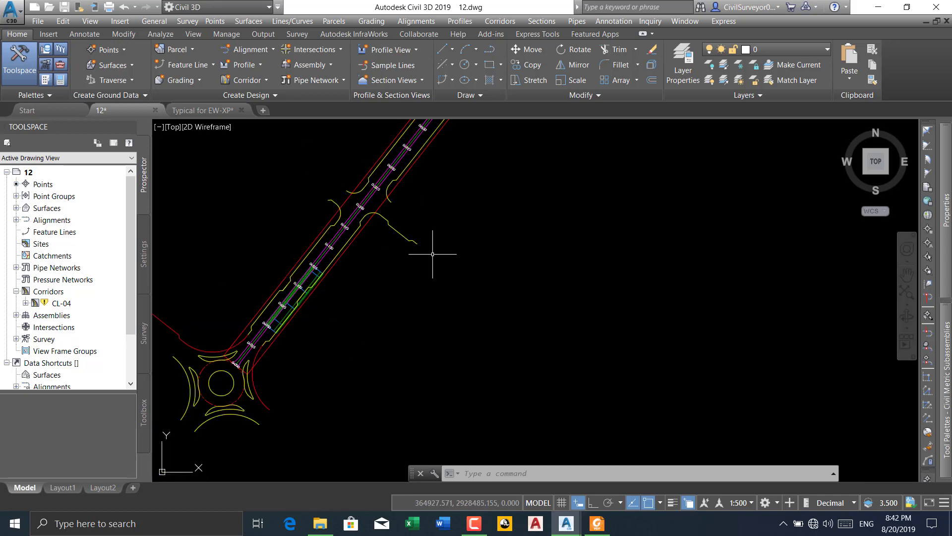
scroll(336, 358, "up", 2)
scroll(357, 337, "down", 3)
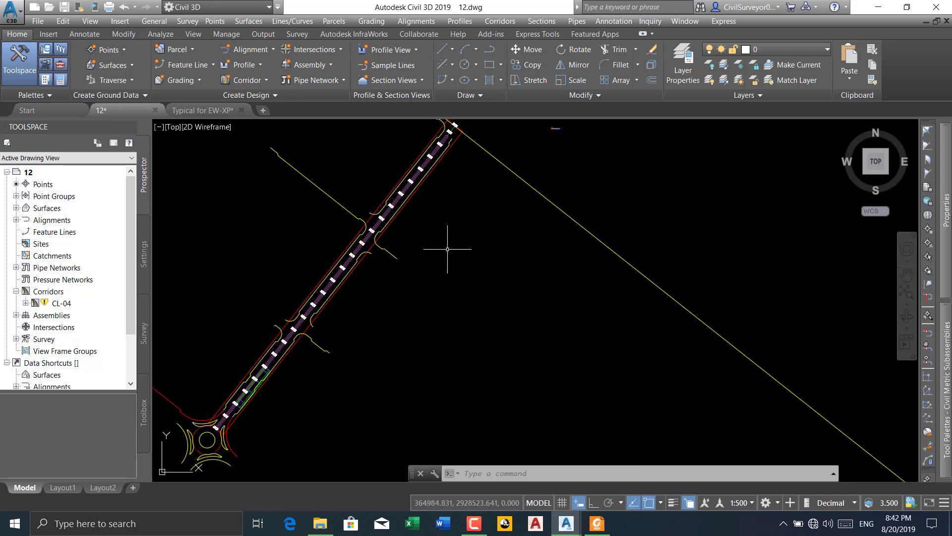
scroll(402, 336, "up", 2)
scroll(485, 244, "up", 10)
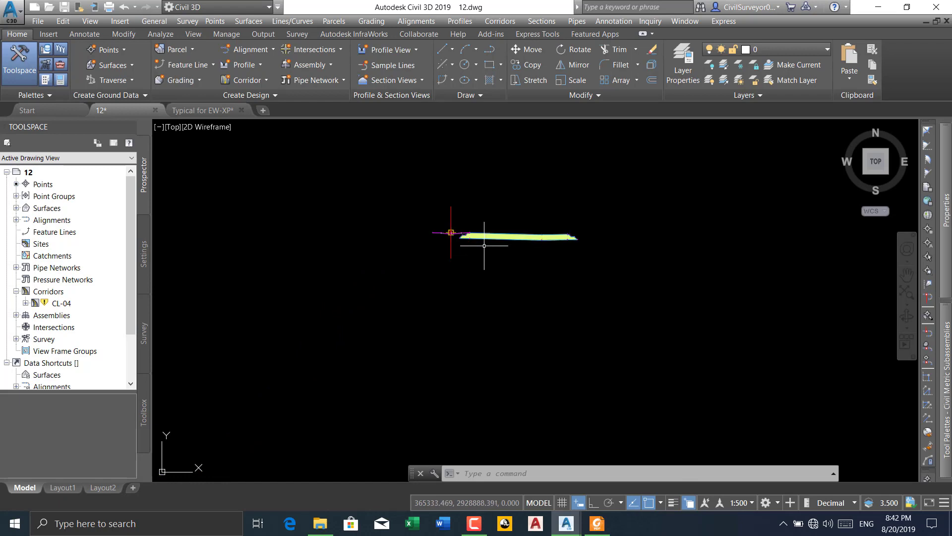
scroll(467, 231, "up", 6)
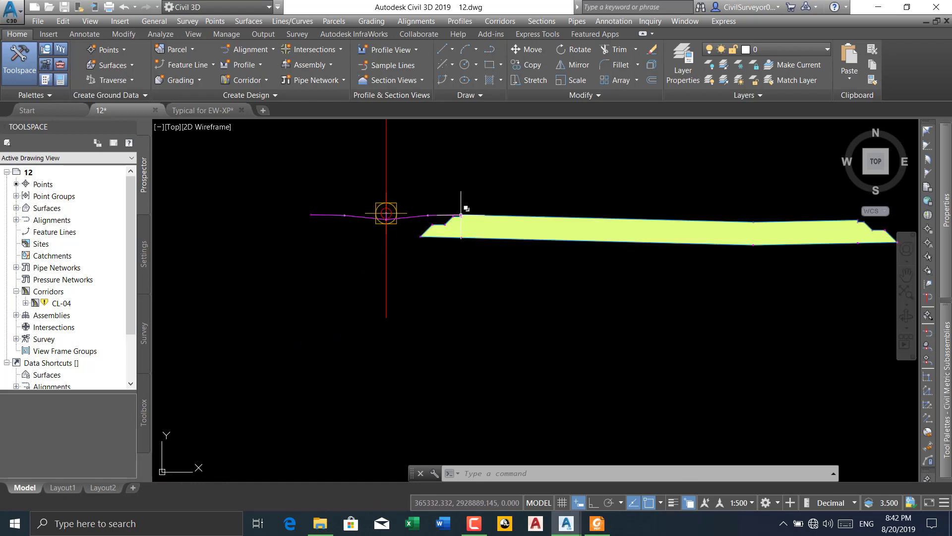
middle_click_drag(474, 245, 402, 244)
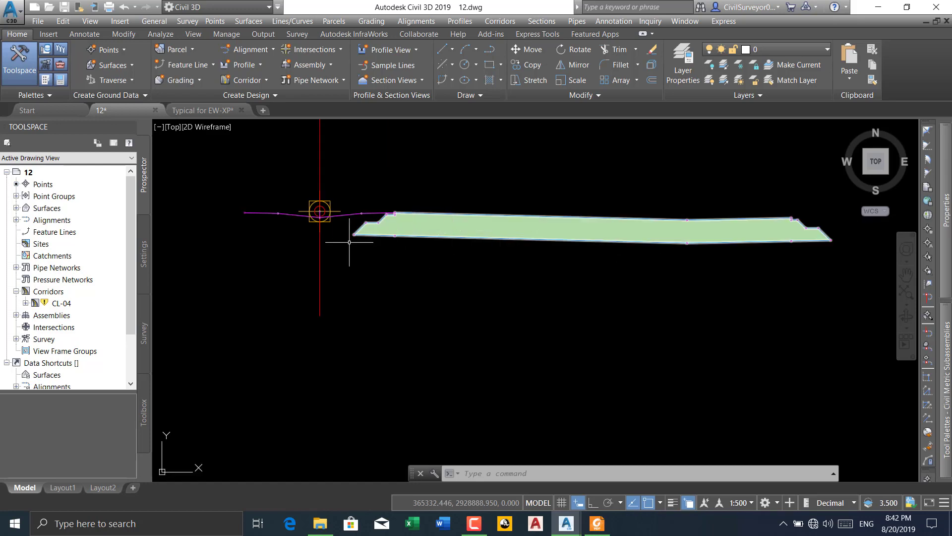
Rebuild corridor CL-04 and expand it to show its baseline
left_click(62, 304)
right_click(62, 304)
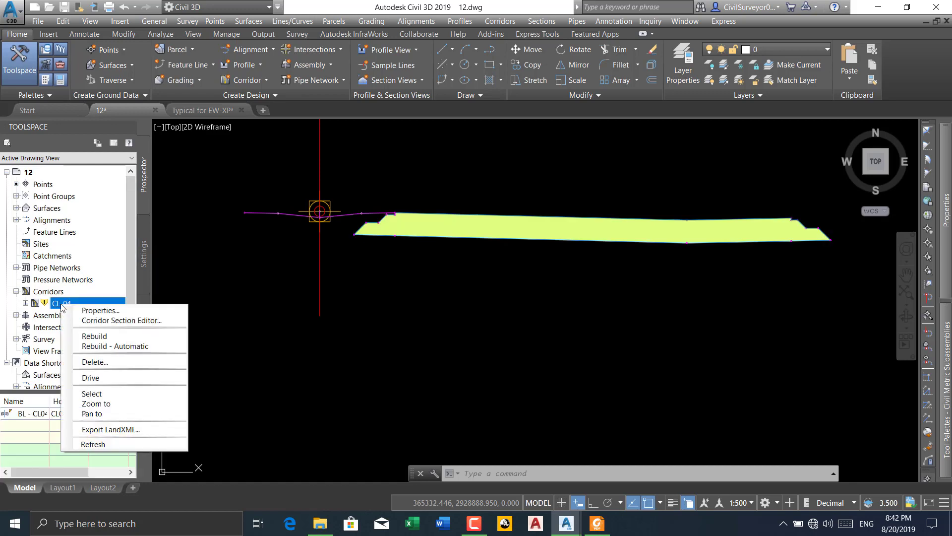
left_click(97, 346)
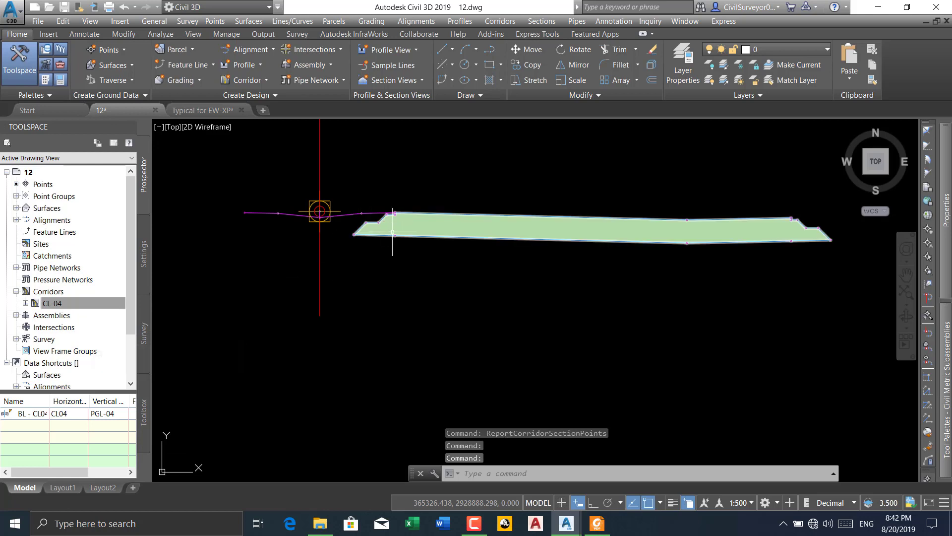
left_click(52, 303)
left_click(25, 302)
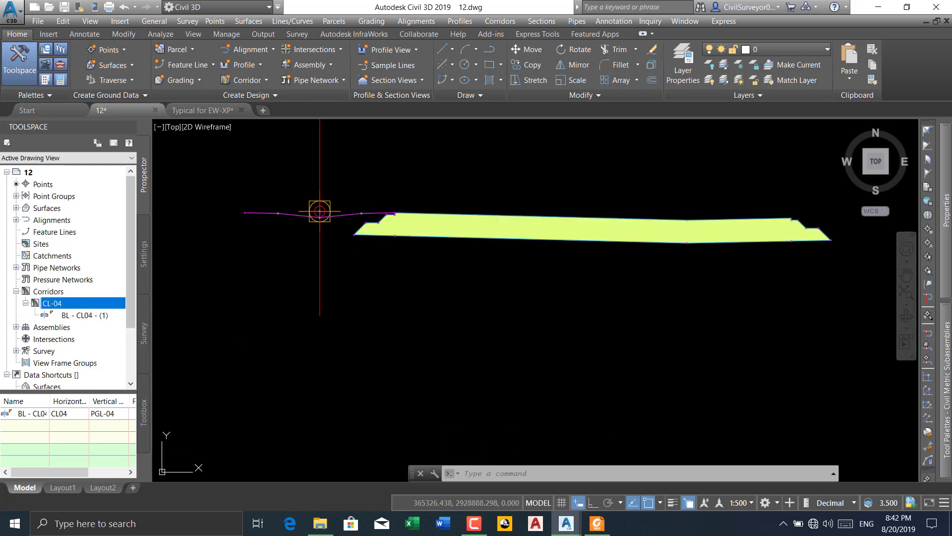
Create a Section Points Report for corridor CL-04 with only the MarkedPoint code, start station 0+025.00 and station interval 150
left_click(145, 402)
right_click(86, 257)
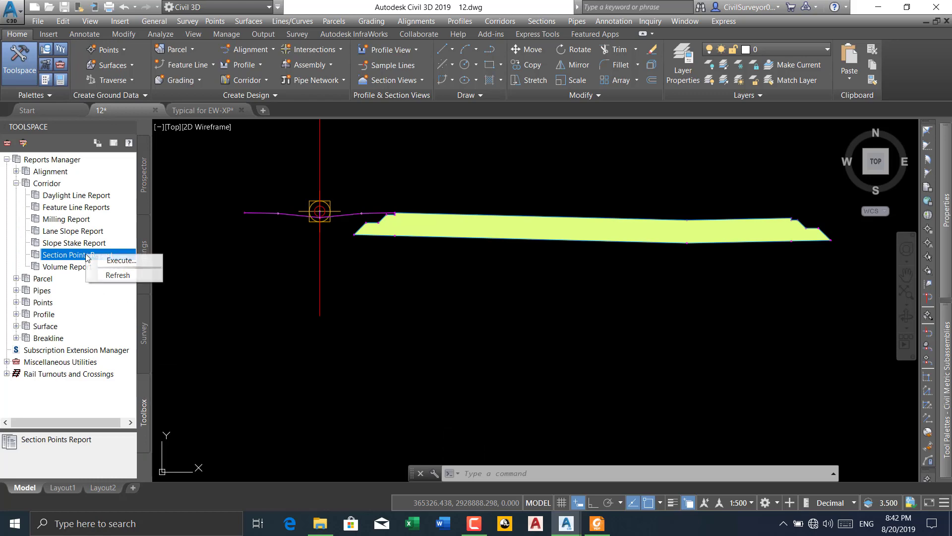
left_click(115, 263)
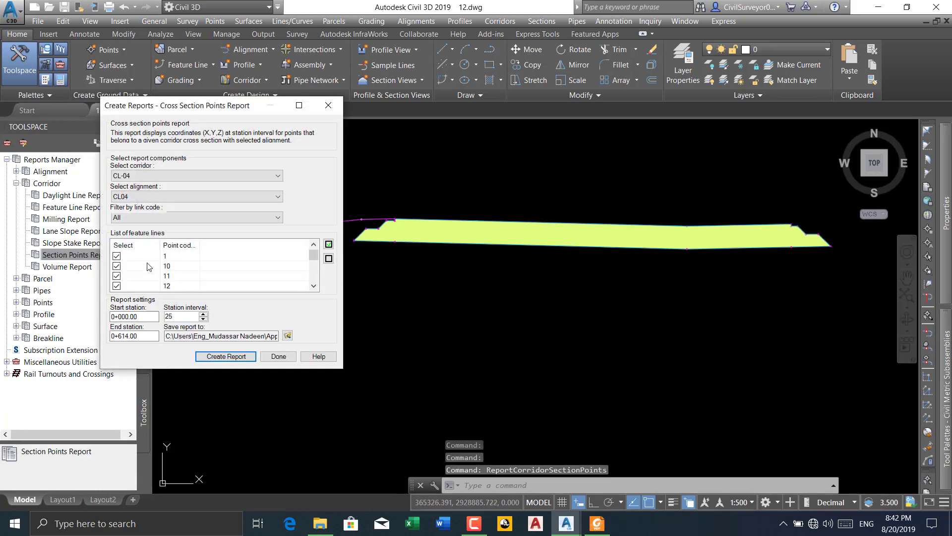
left_click(314, 286)
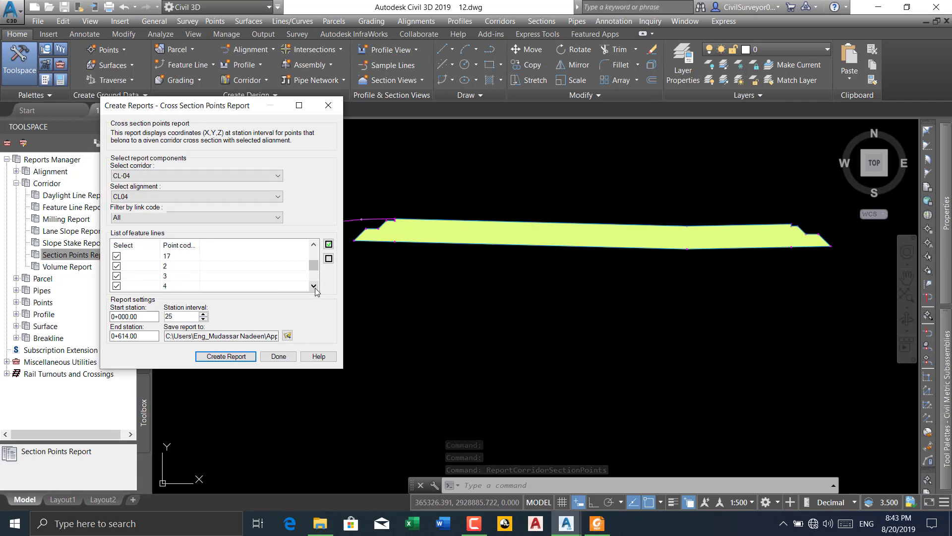
left_click(314, 286)
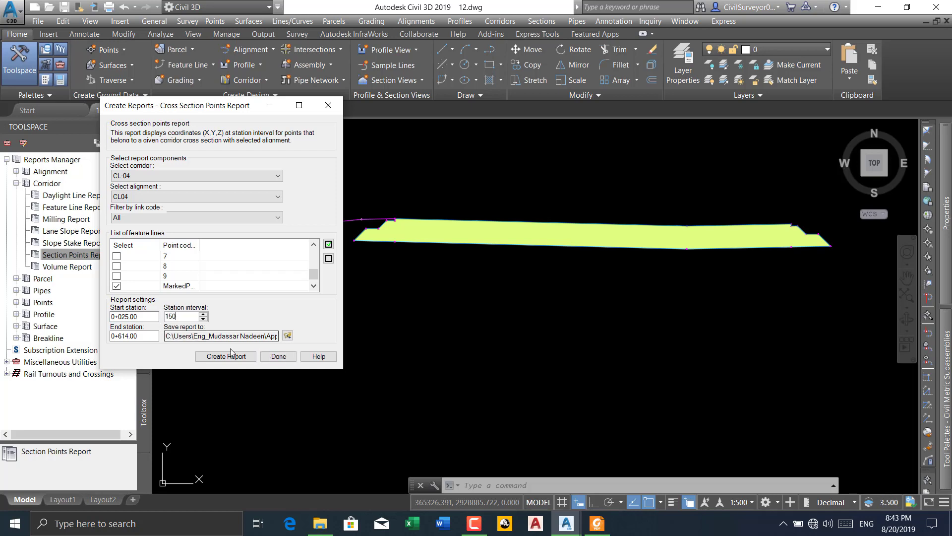
left_click(212, 357)
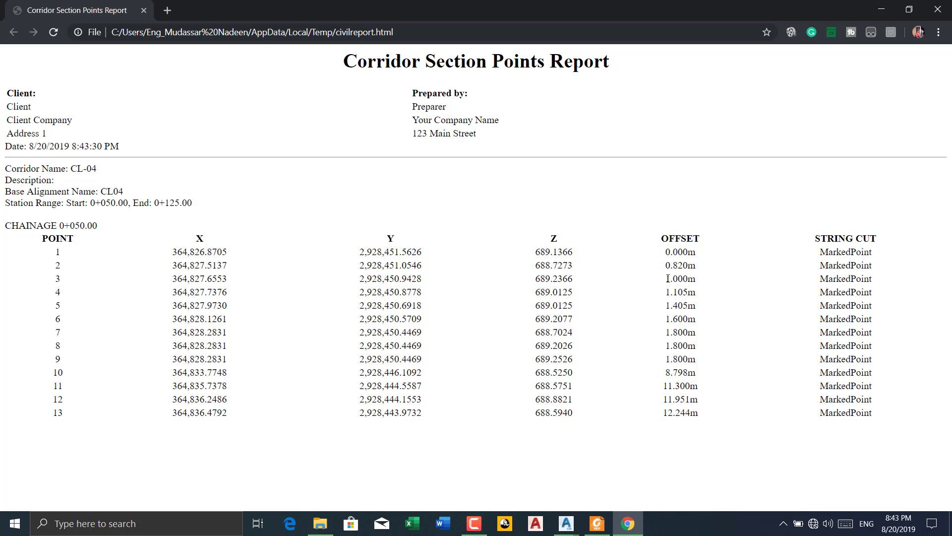
Close the report dialog and arrange the browser window with the report beside the Civil 3D window
left_click(909, 9)
left_click(919, 4)
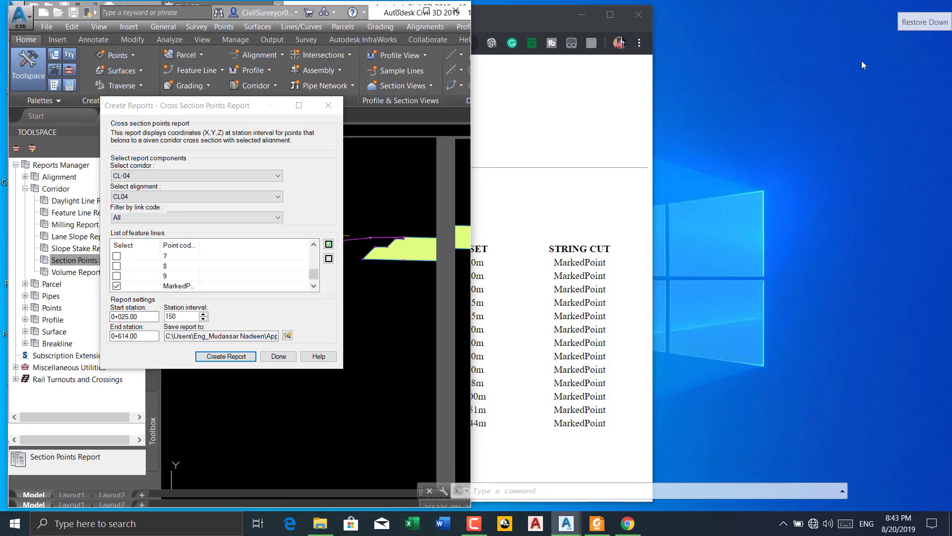
left_click(329, 105)
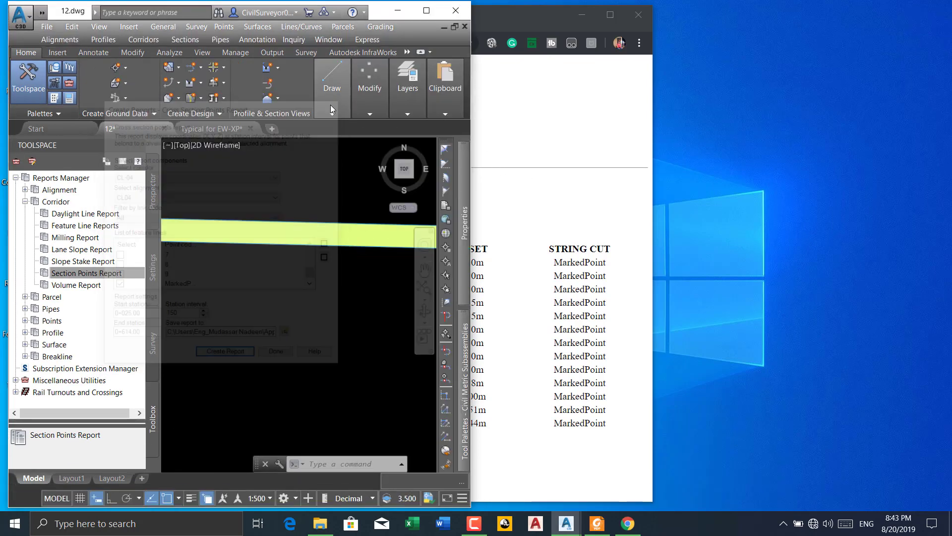
left_click(524, 19)
left_click_drag(522, 16, 871, 10)
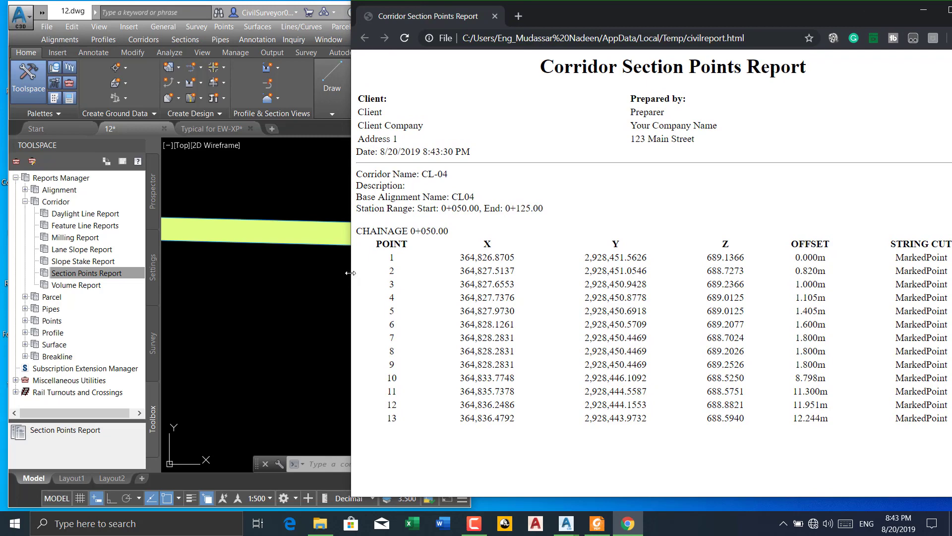
left_click_drag(350, 273, 480, 269)
mouse_move(467, 277)
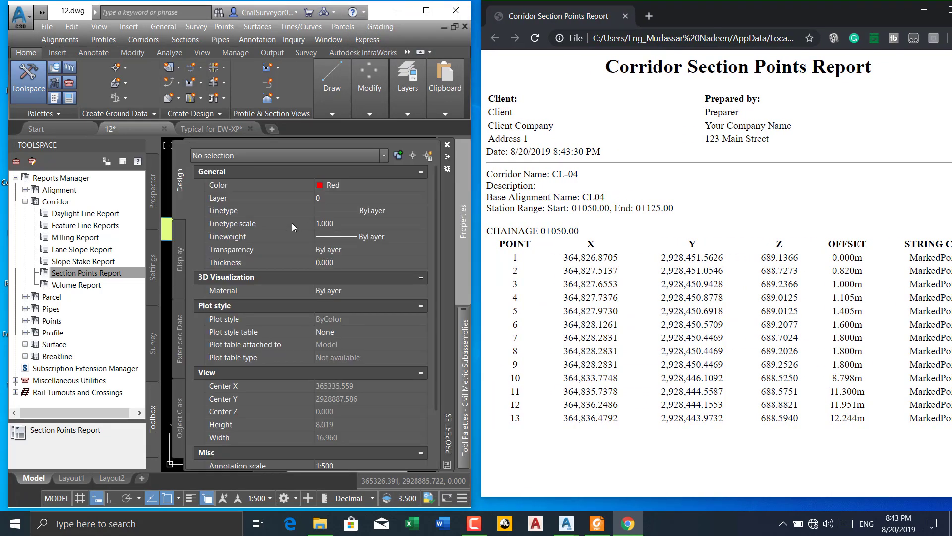
Close the Properties palette and examine the assembly's baseline marker and the marked points beside it
left_click(448, 146)
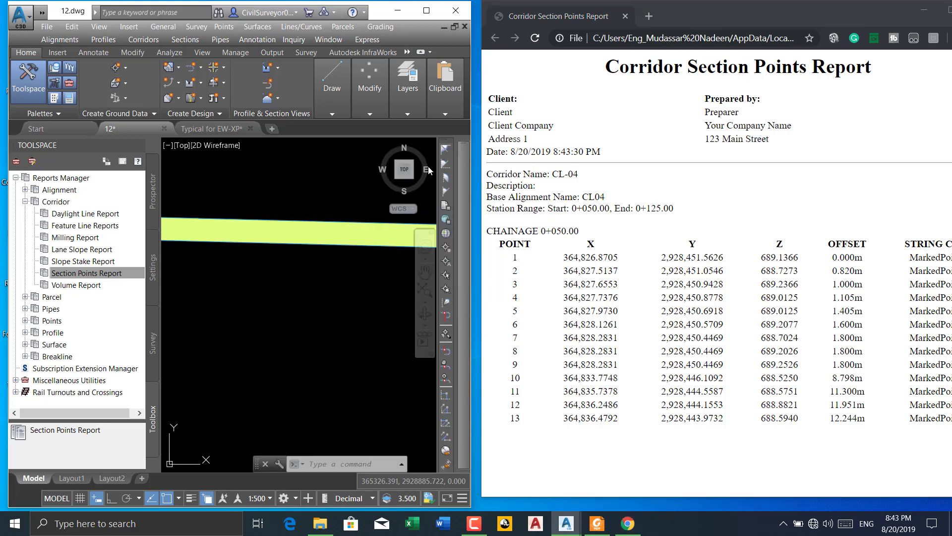
scroll(223, 227, "up", 3)
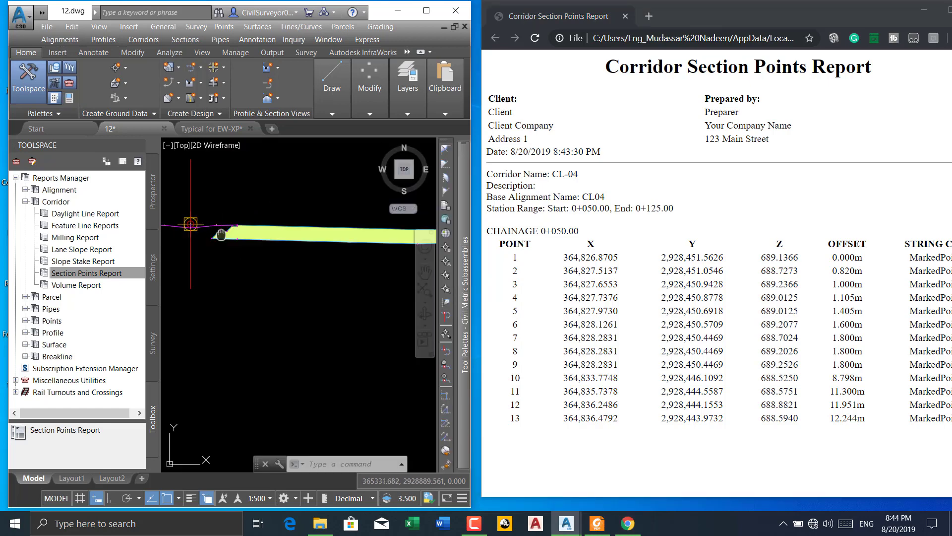
mouse_move(222, 235)
middle_mouse_down()
mouse_move(196, 240)
mouse_move(267, 231)
mouse_move(217, 237)
middle_mouse_up()
scroll(242, 226, "up", 8)
scroll(243, 226, "up", 2)
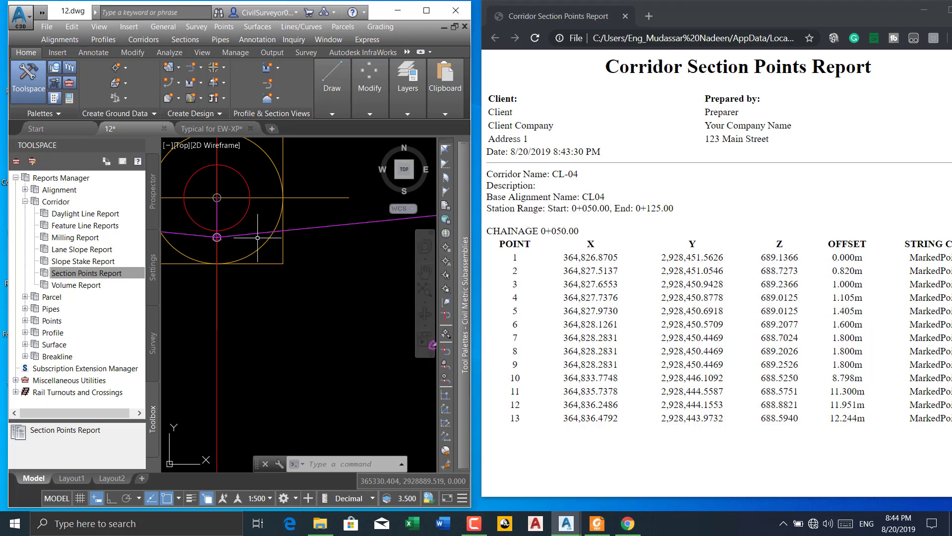
scroll(262, 269, "down", 4)
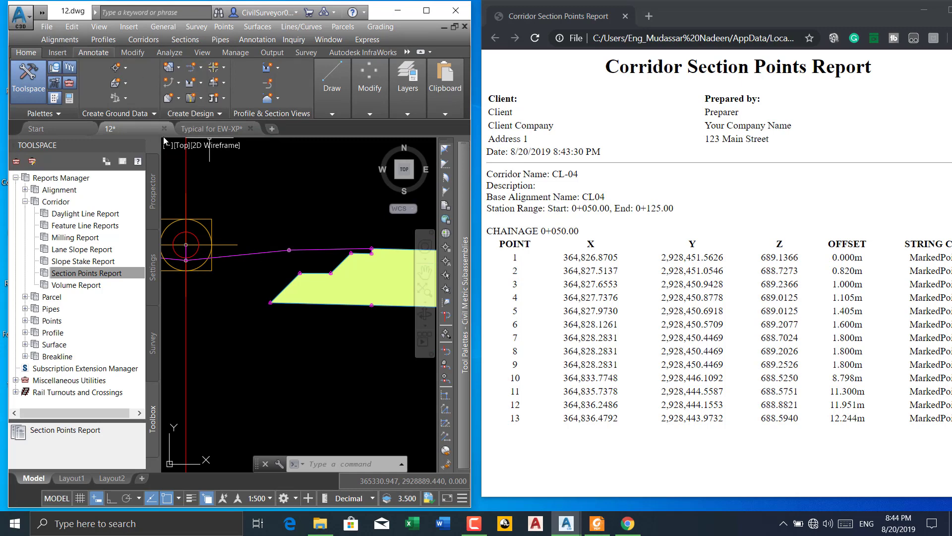
Add a horizontal linear dimension from the assembly centreline to the marked point at the lower inner corner of the hatched shape, placed just below that point
left_click(99, 51)
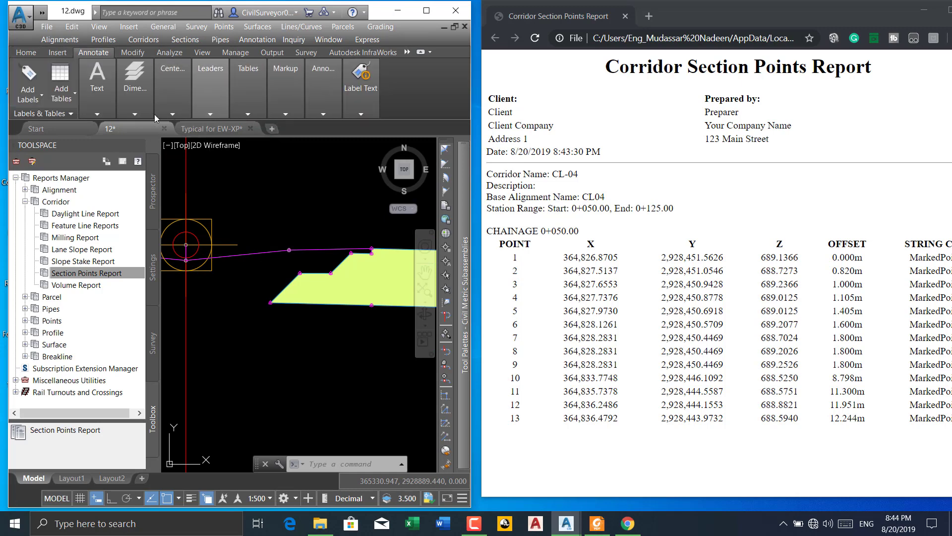
left_click(135, 115)
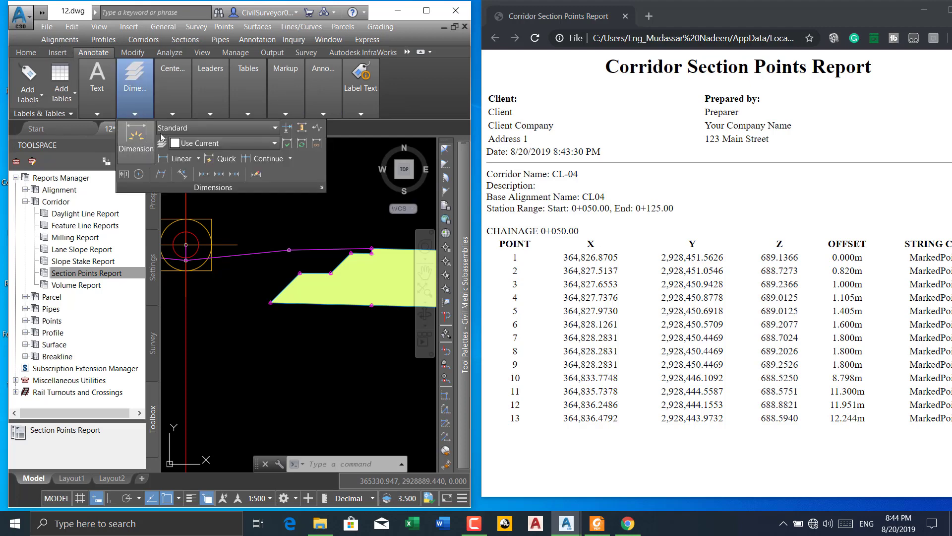
left_click(181, 158)
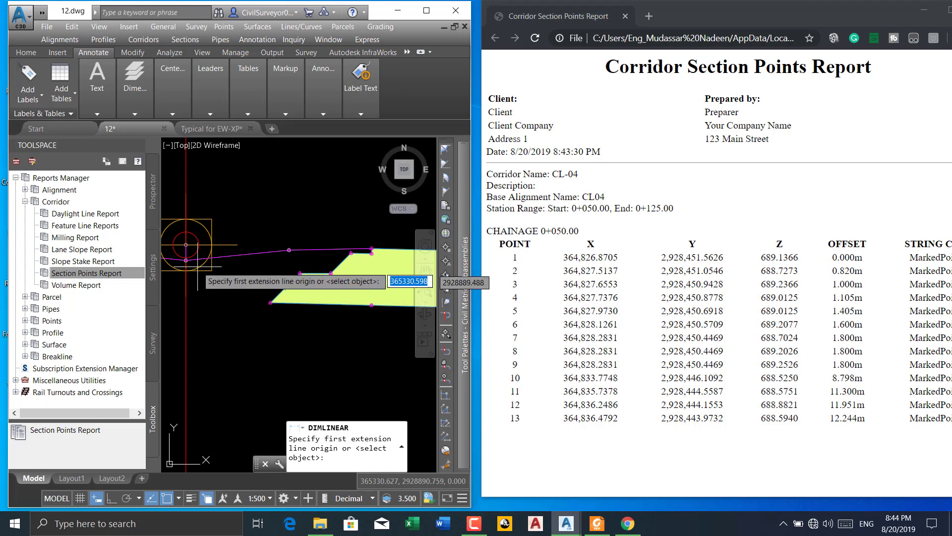
middle_click_drag(285, 287, 325, 296)
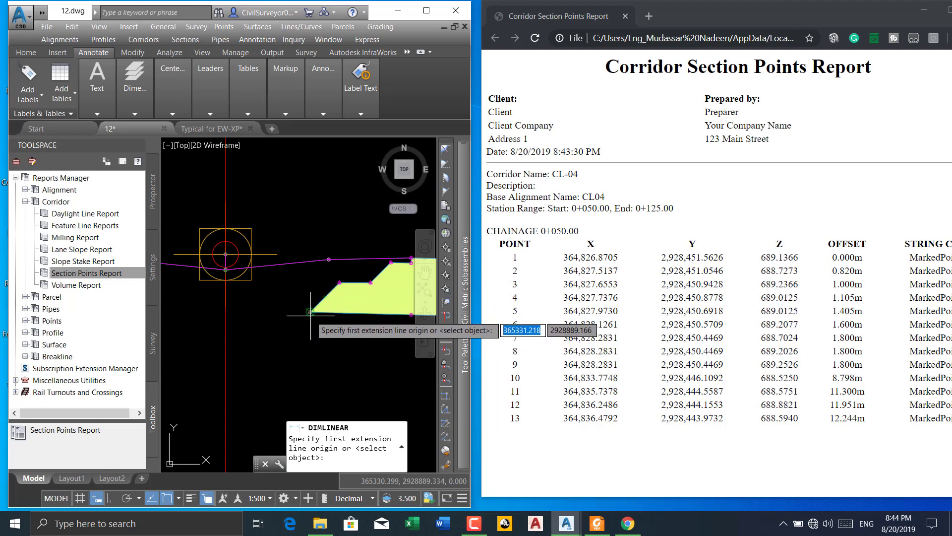
left_click(226, 313)
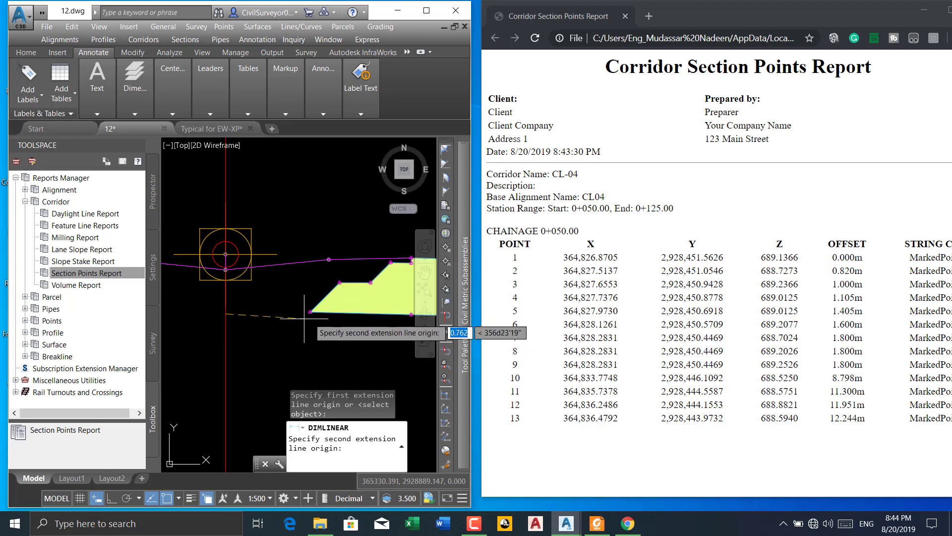
scroll(309, 311, "up", 4)
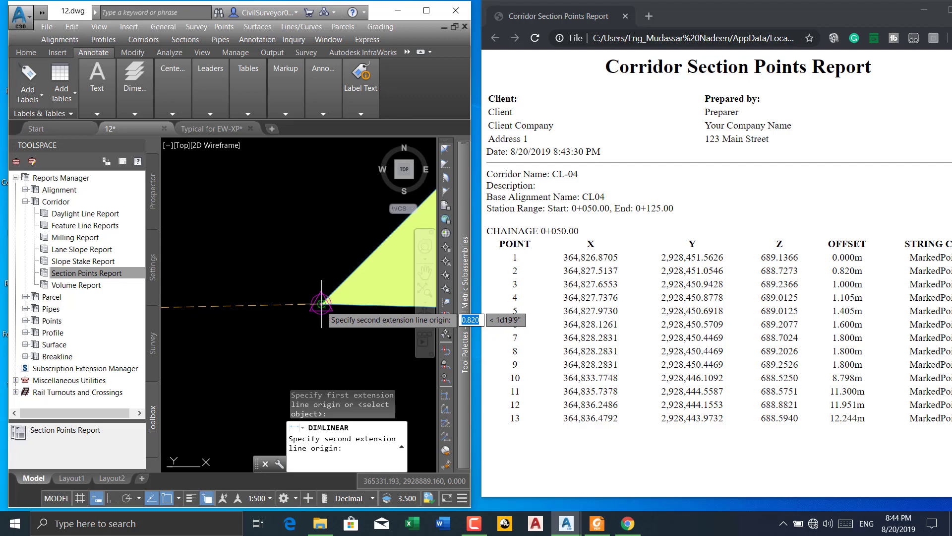
left_click(321, 303)
scroll(320, 303, "down", 2)
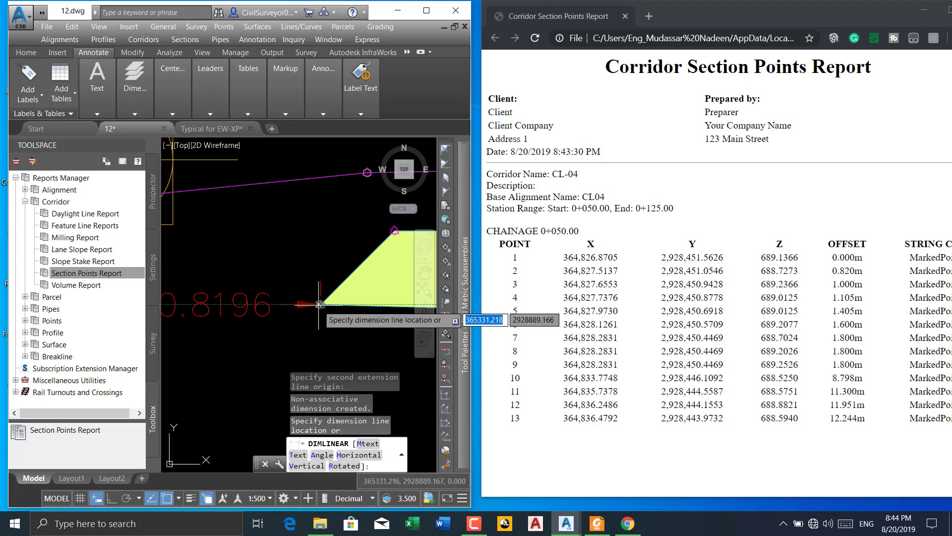
scroll(313, 303, "up", 2)
scroll(297, 302, "down", 2)
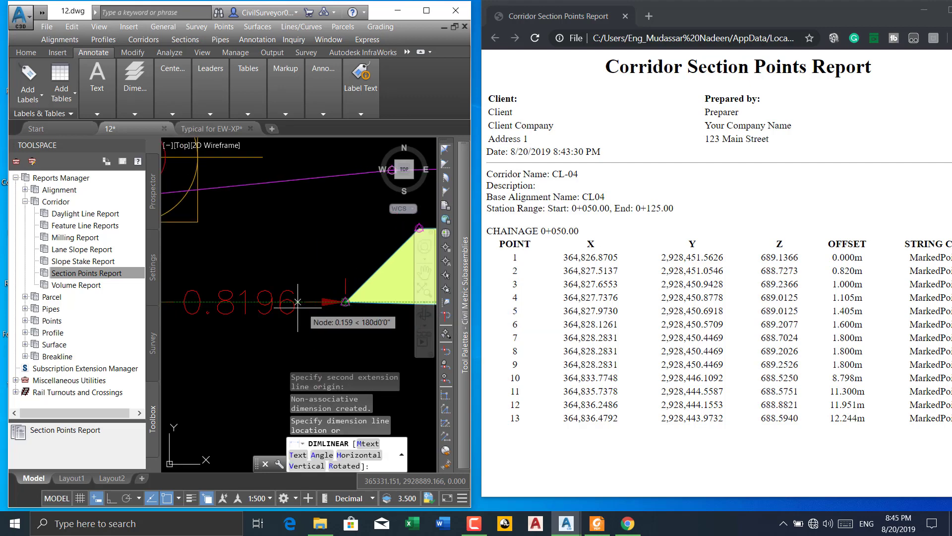
scroll(298, 301, "up", 1)
scroll(317, 304, "down", 3)
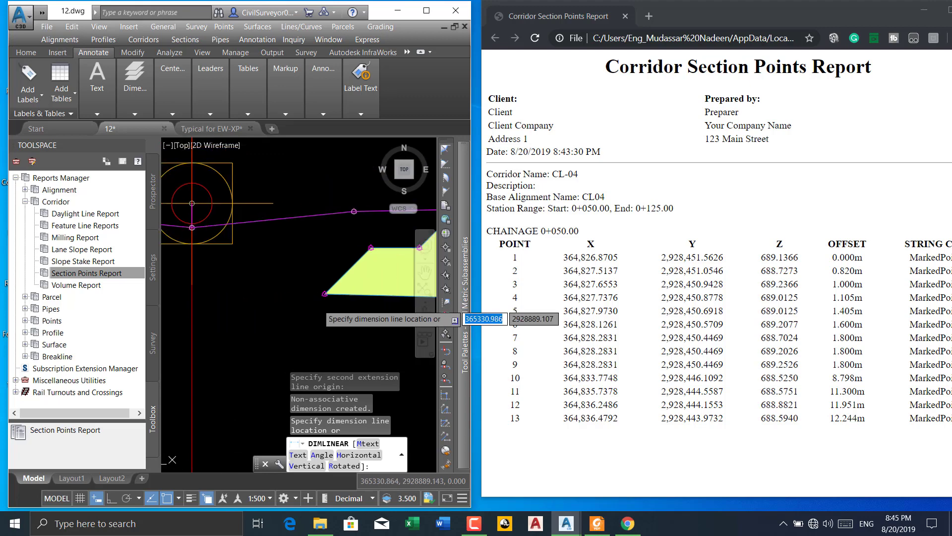
left_click(322, 303)
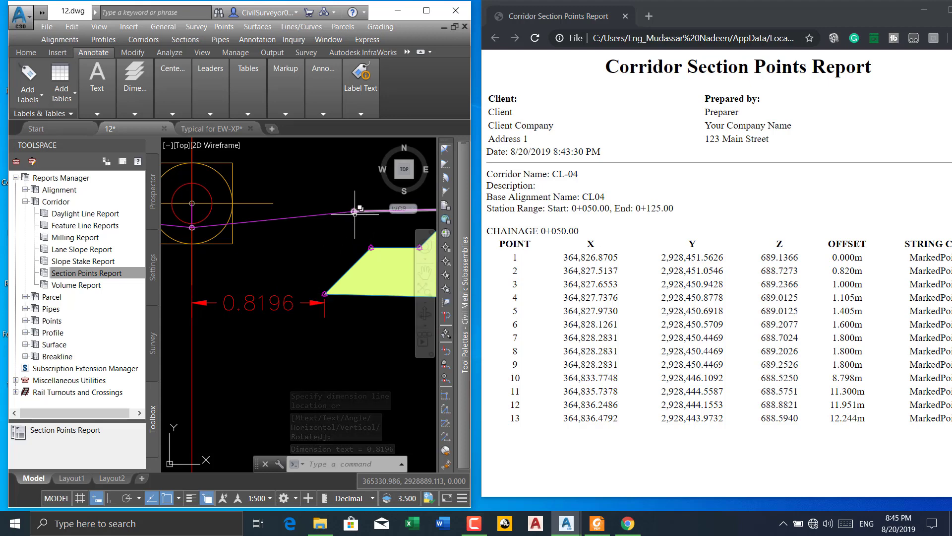
Add a linear dimension from the marked point on the median line to the assembly baseline point, placed above the previous dimension
mouse_move(218, 100)
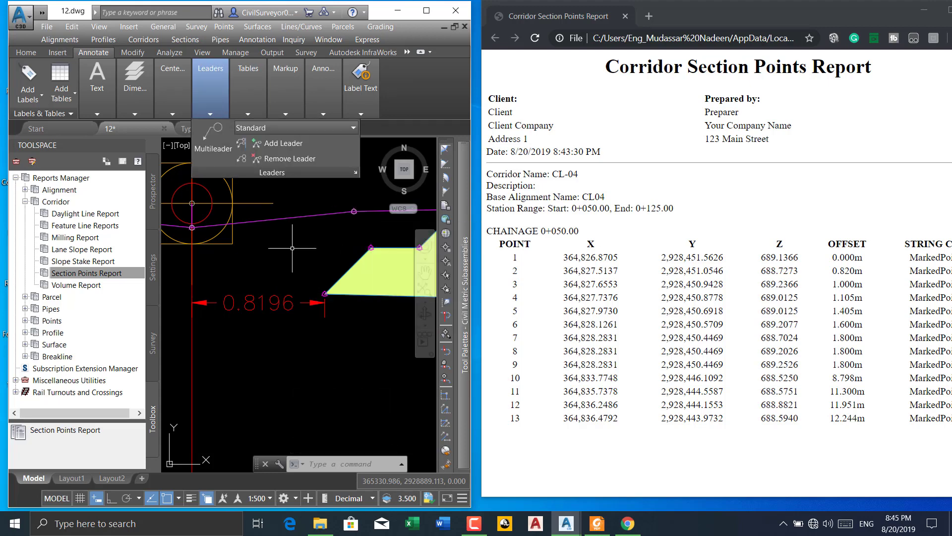
right_click(294, 251)
left_click(331, 259)
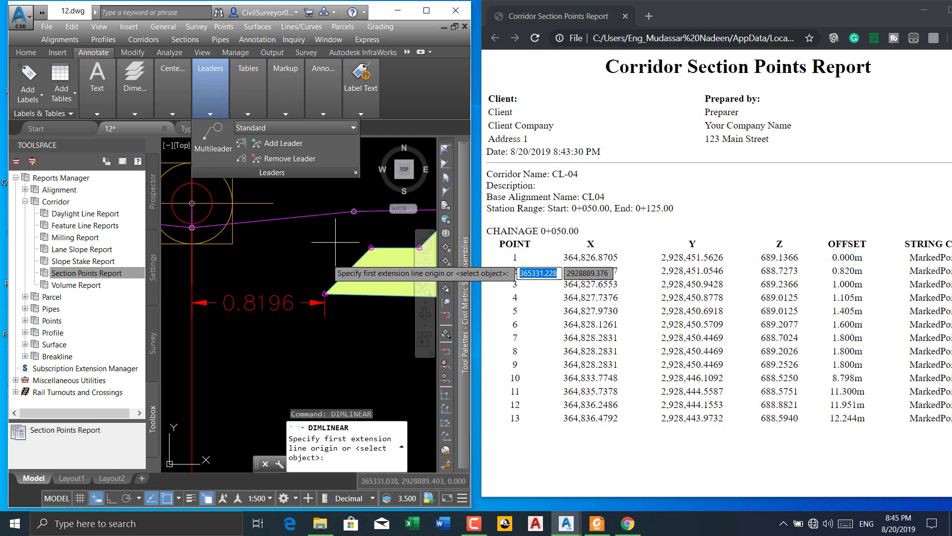
left_click(354, 212)
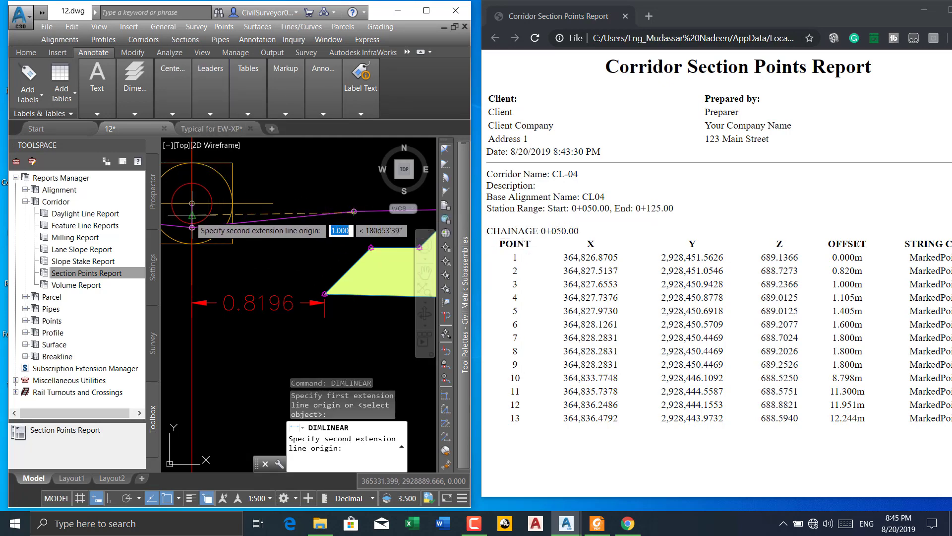
left_click(192, 227)
left_click(255, 252)
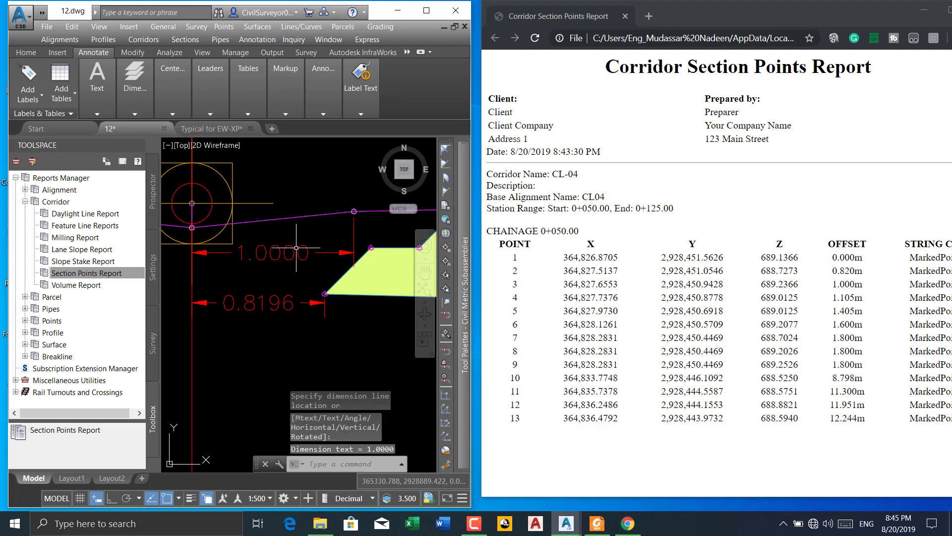
Select both linear dimensions beside the assembly centreline and delete them
left_click(298, 248)
left_click(279, 273)
left_click(278, 281)
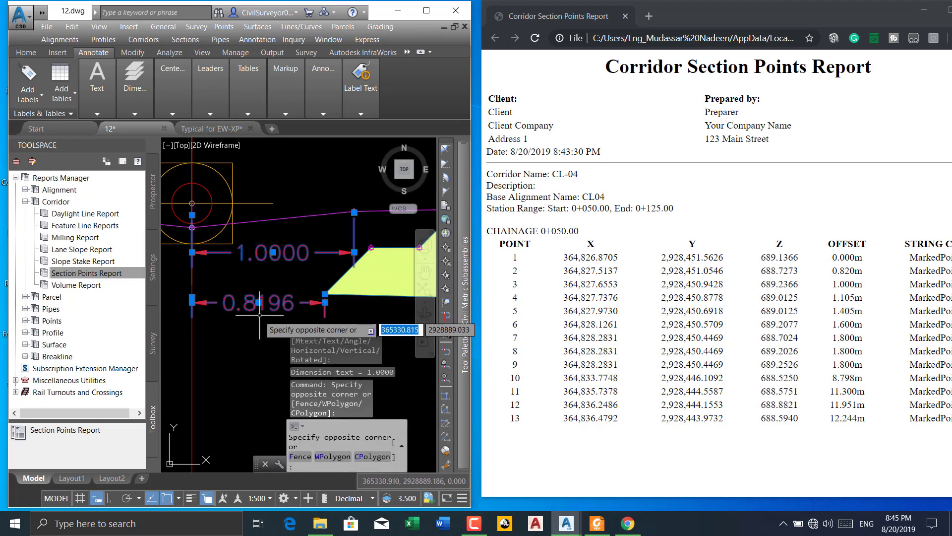
left_click(259, 315)
key("Delete")
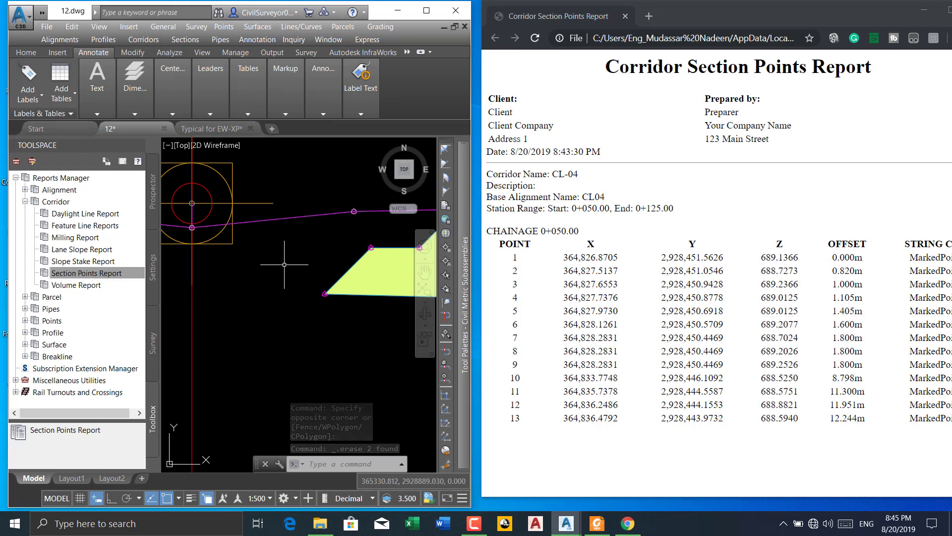
Add a horizontal linear dimension from the marked point at the hatched shape's first upper step corner to the assembly centreline
middle_click_drag(291, 262, 221, 267)
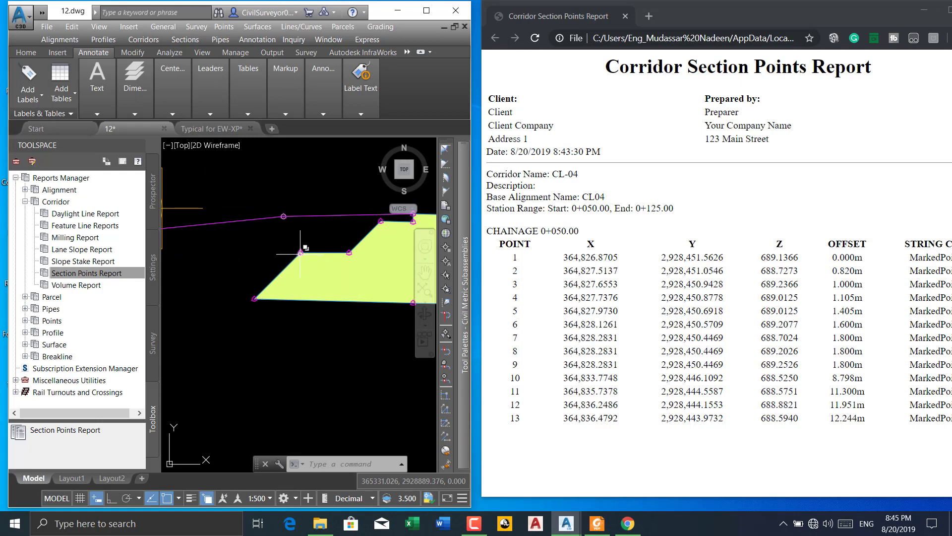
right_click(295, 170)
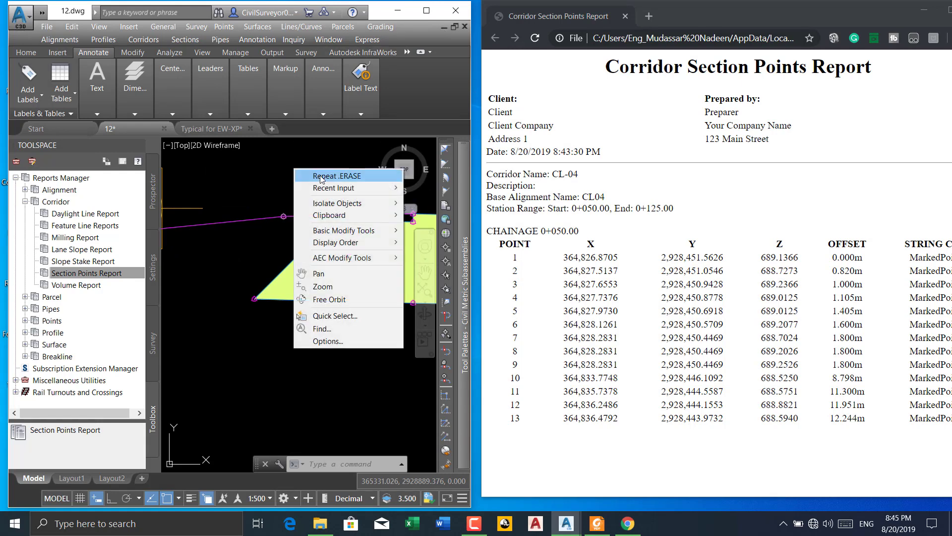
mouse_move(390, 191)
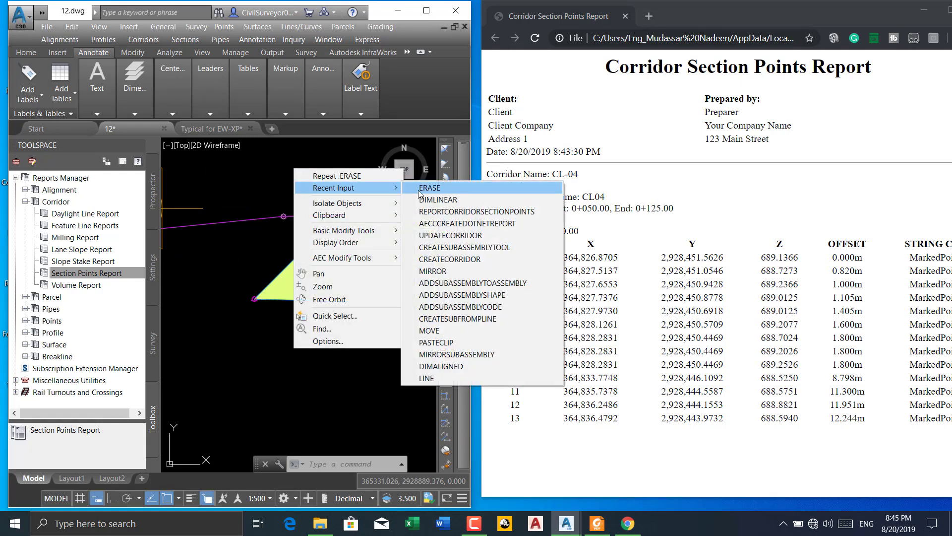
left_click(439, 200)
scroll(307, 252, "up", 3)
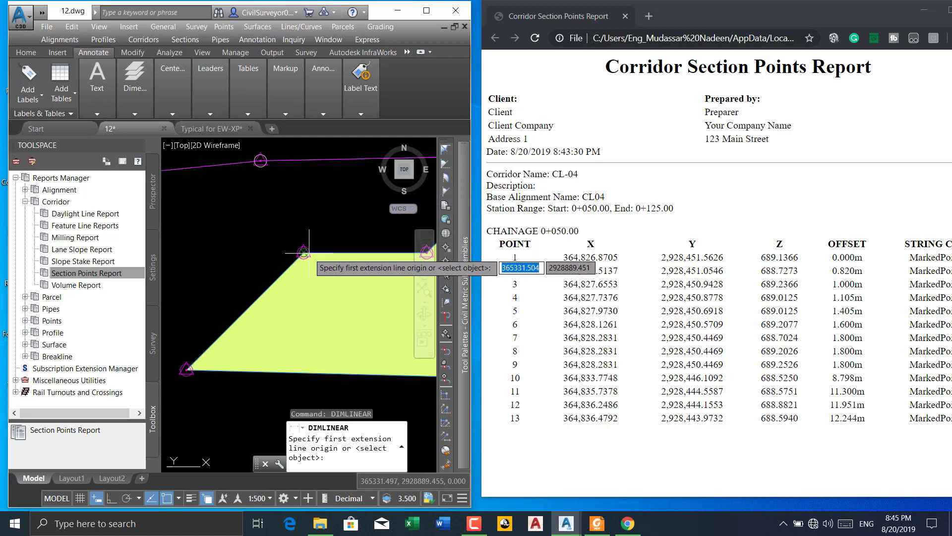
left_click(305, 253)
scroll(305, 252, "down", 3)
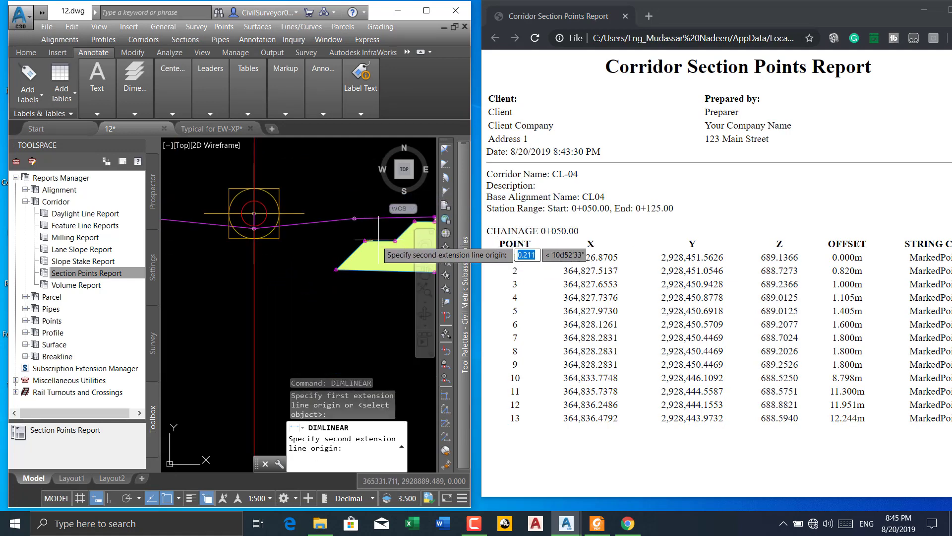
left_click(256, 245)
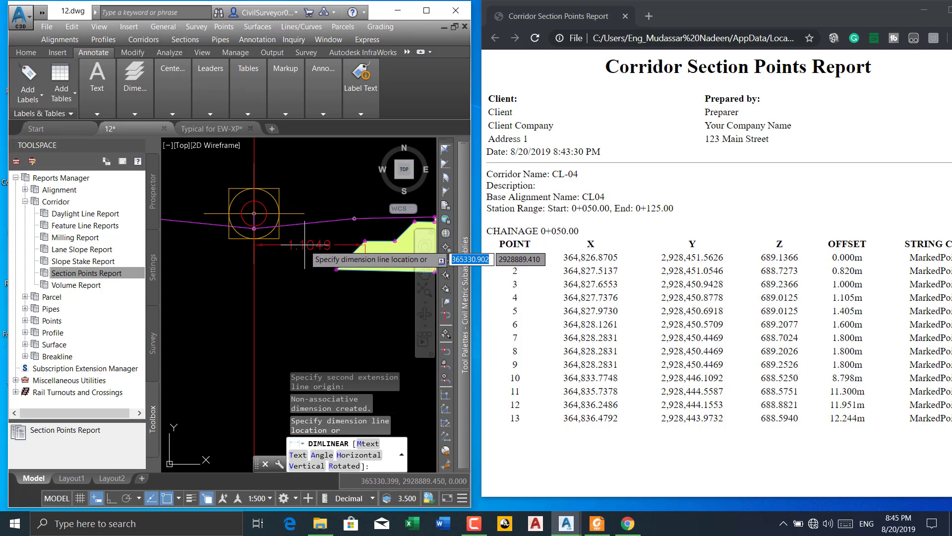
left_click(304, 245)
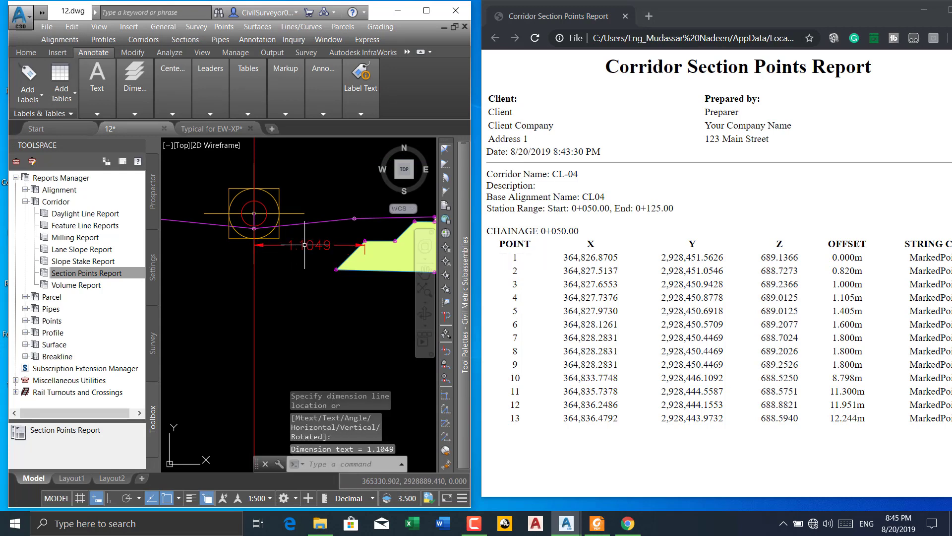
Delete the linear dimension between the step corner and the centreline
left_click(338, 238)
left_click(316, 254)
key("Delete")
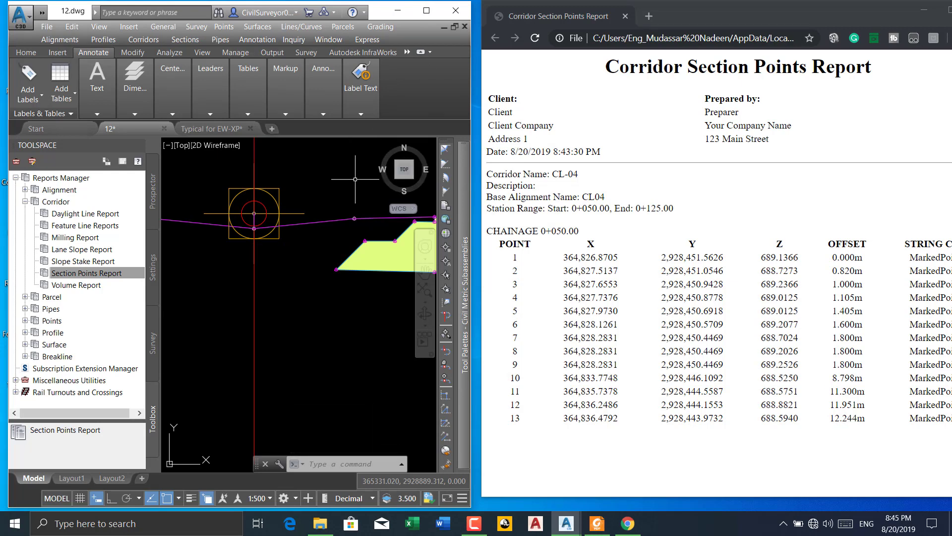
Maximize the browser window and copy all rows of points 1 to 13 from the Corridor Section Points Report
left_click_drag(858, 8, 712, 1)
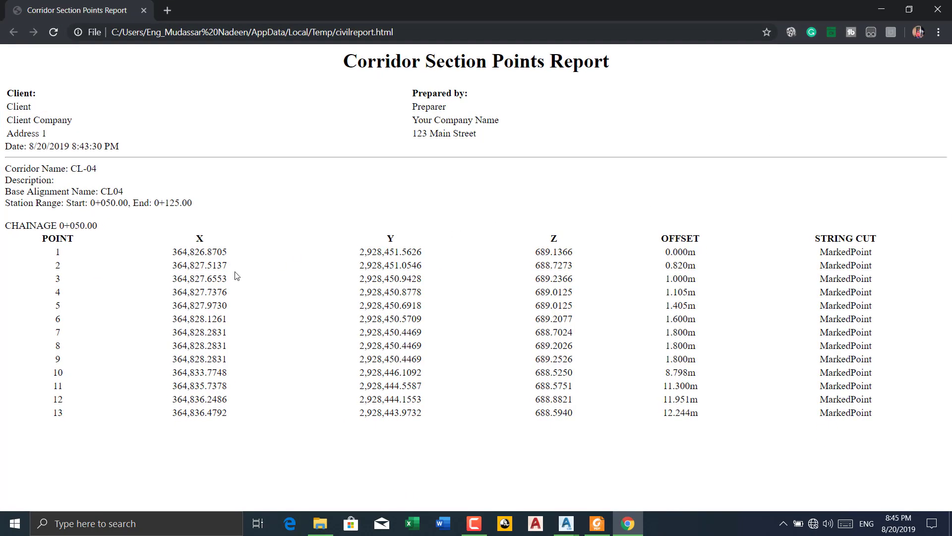
left_click_drag(888, 418, 57, 249)
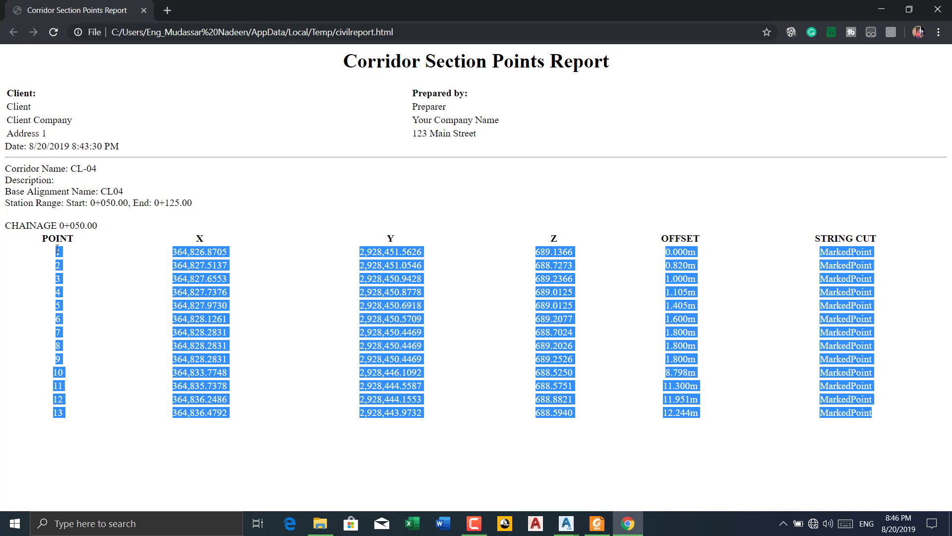
right_click(57, 249)
left_click(75, 257)
Minimize the browser, maximize the Civil 3D window, and switch to Excel to create a blank workbook
left_click(881, 10)
double_click(426, 9)
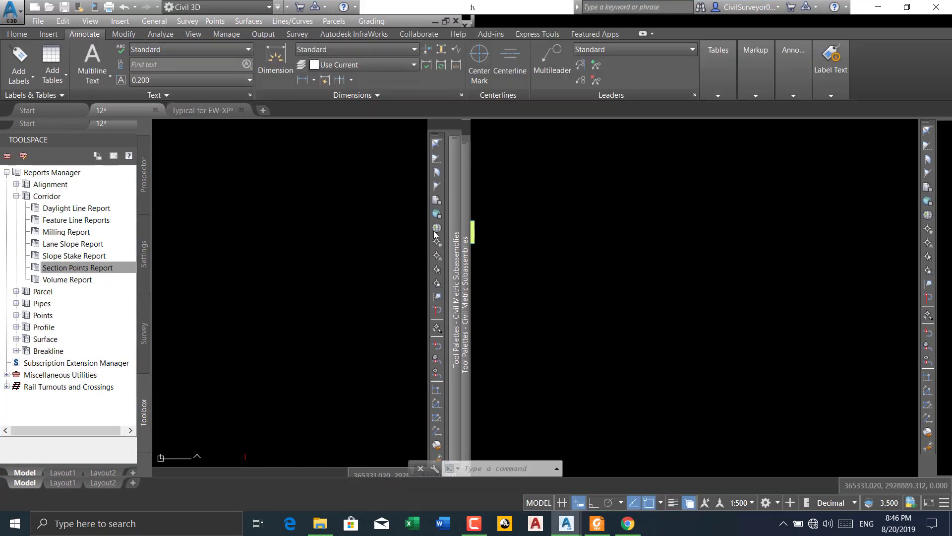
left_click(412, 523)
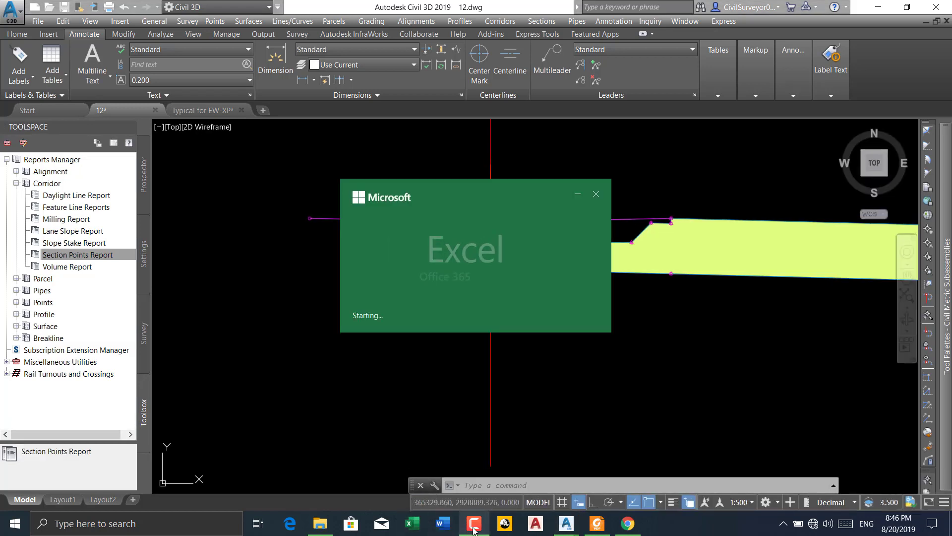
left_click(475, 529)
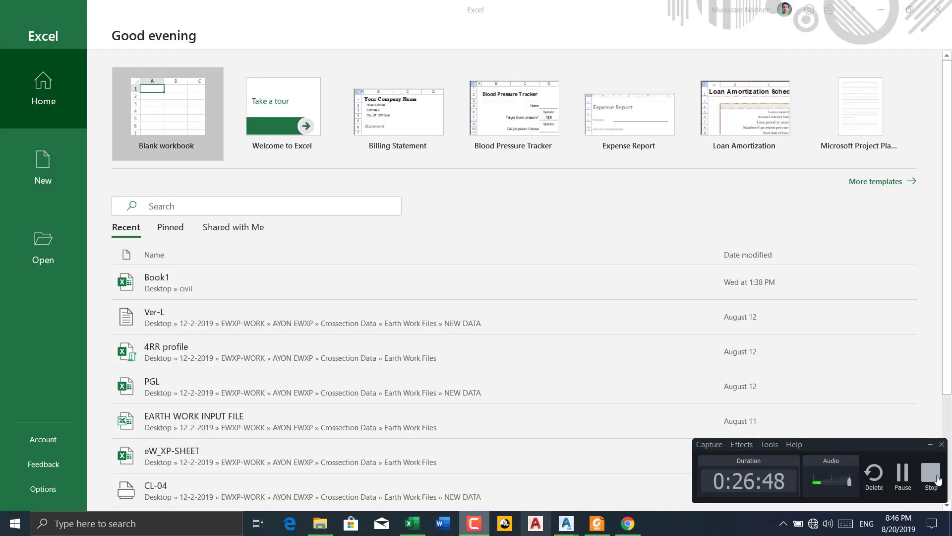
left_click(930, 446)
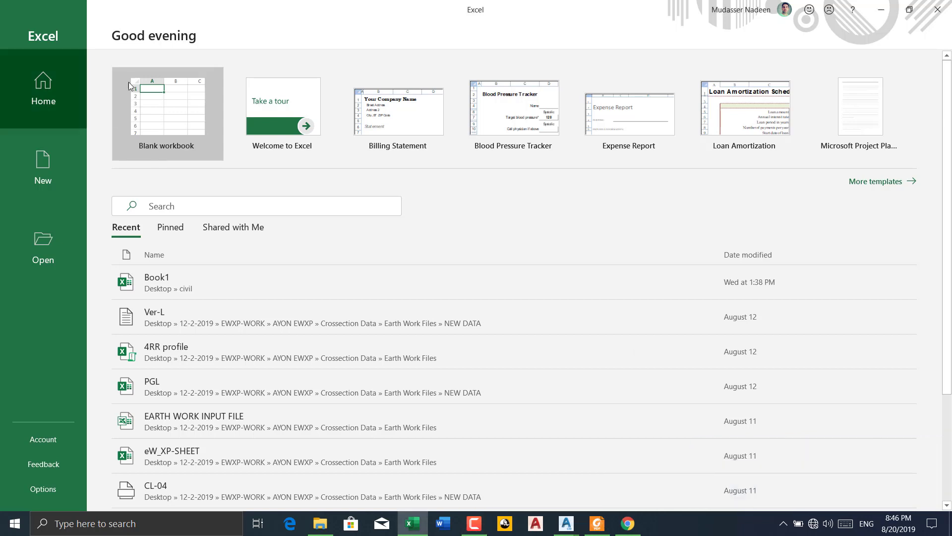
left_click(165, 109)
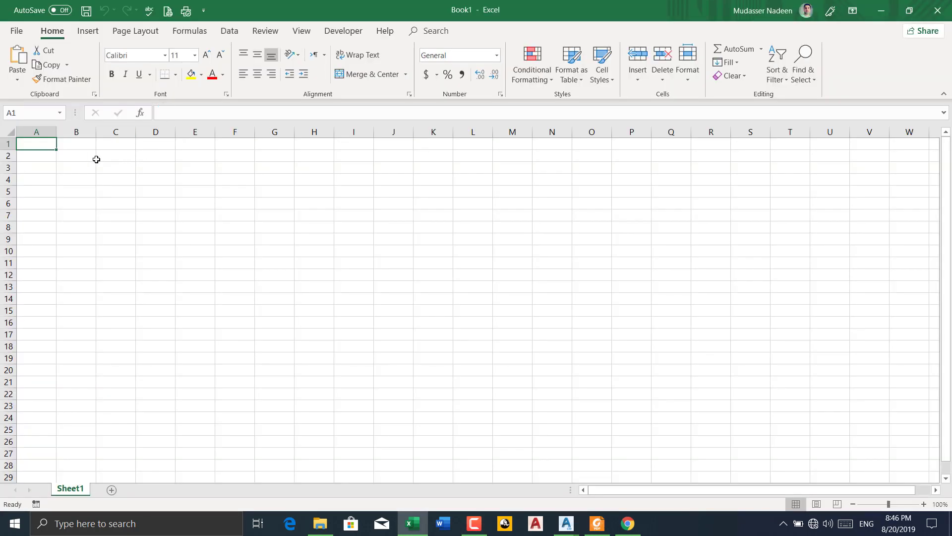
Paste the copied points 1 to 13 at cell A1 with source formatting and widen columns B to F to fit their contents
right_click(45, 144)
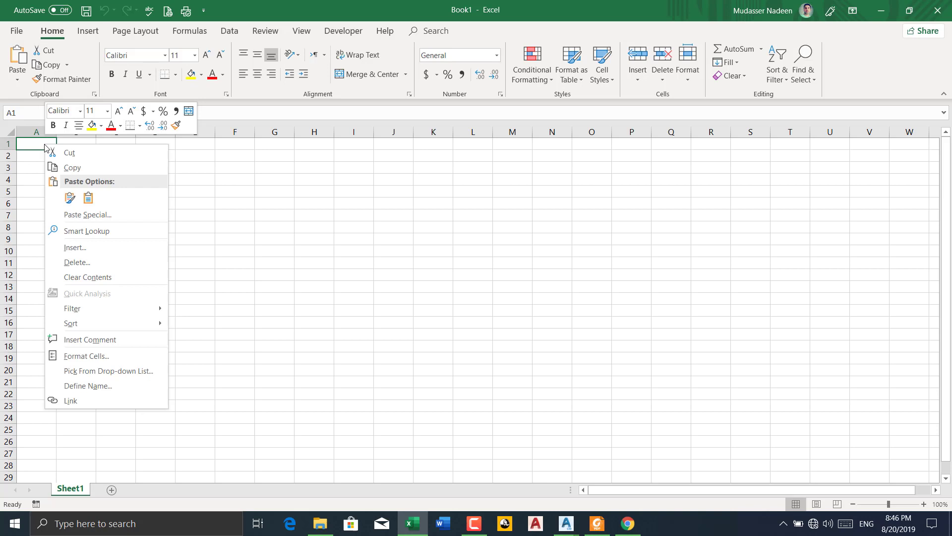
left_click(70, 196)
left_click(70, 196)
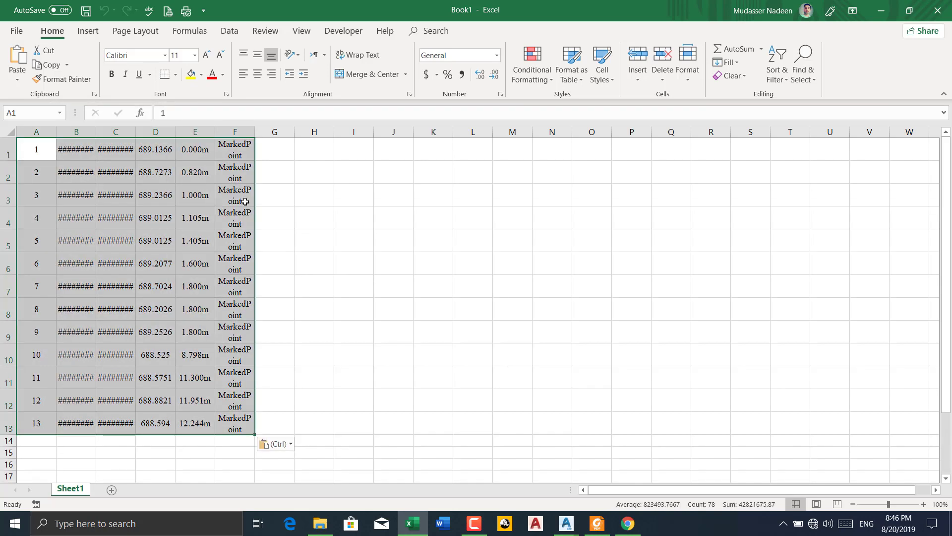
double_click(136, 129)
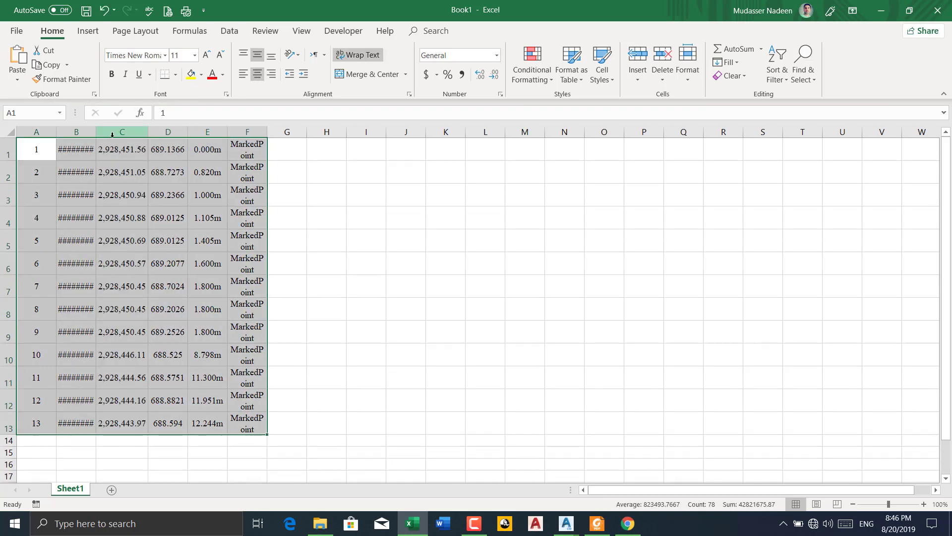
double_click(95, 129)
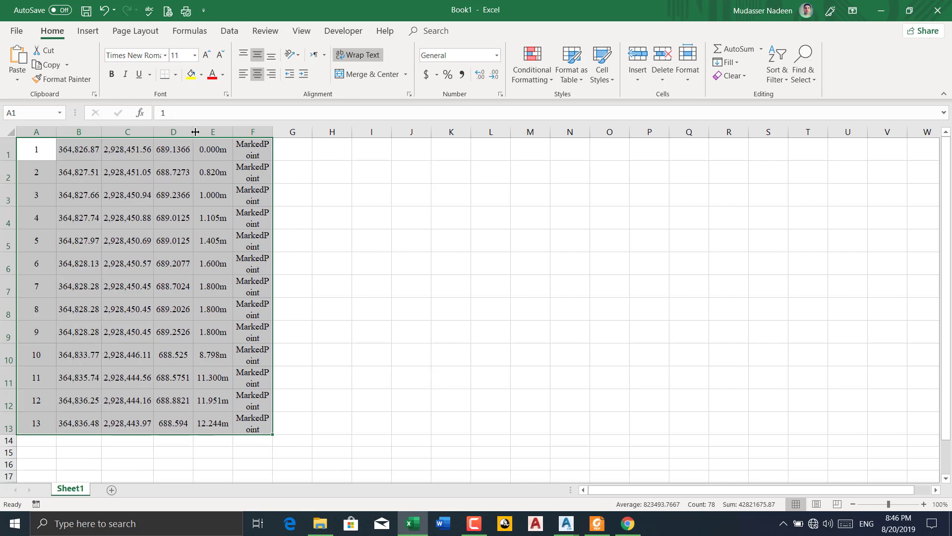
left_click_drag(196, 131, 335, 131)
left_click(223, 189)
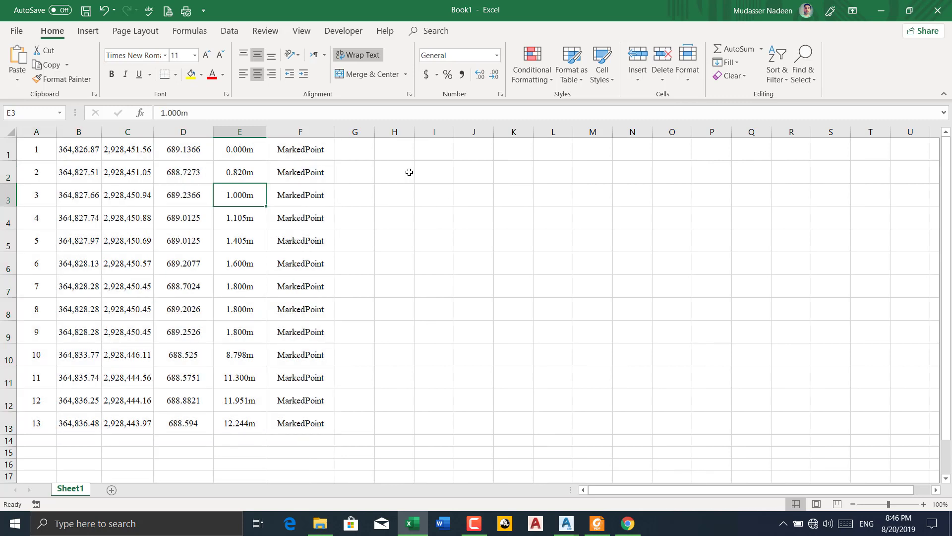
Delete column F containing the MarkedPoint codes
left_click(314, 131)
right_click(318, 131)
left_click(347, 231)
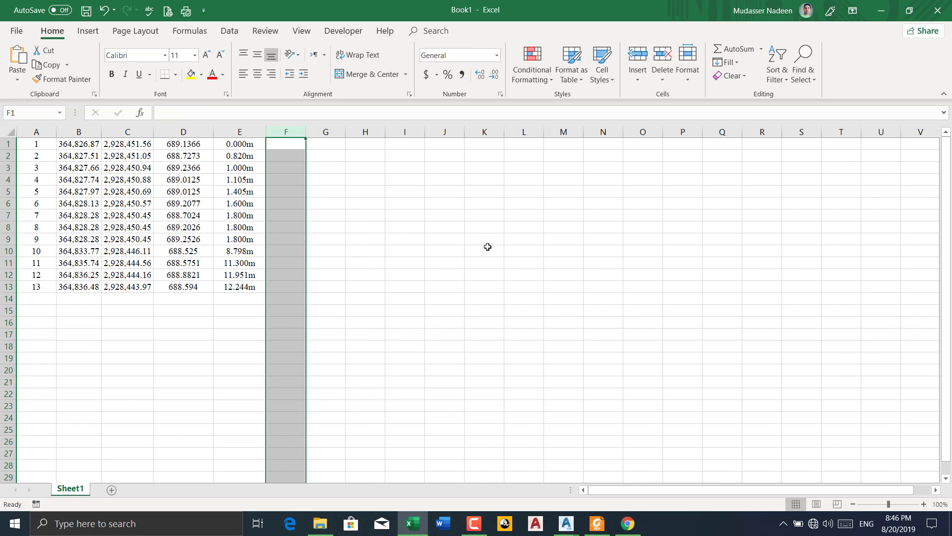
left_click(487, 246)
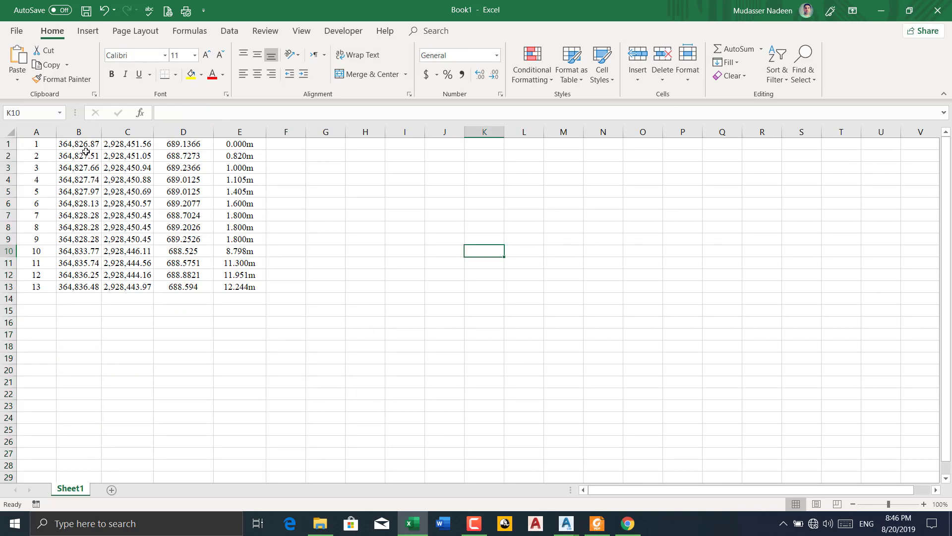
Set the number format of columns B to E to General
left_click_drag(79, 132, 253, 149)
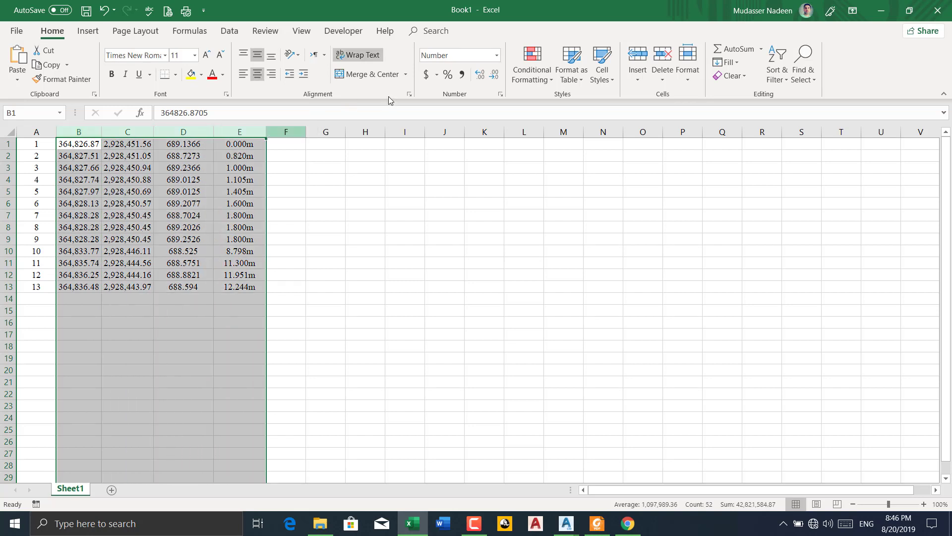
left_click(496, 55)
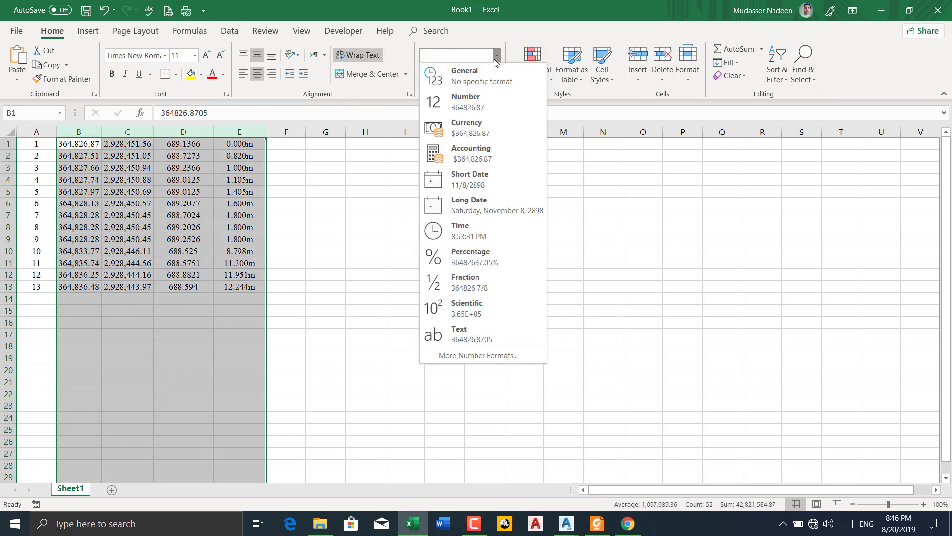
left_click(465, 80)
left_click(411, 287)
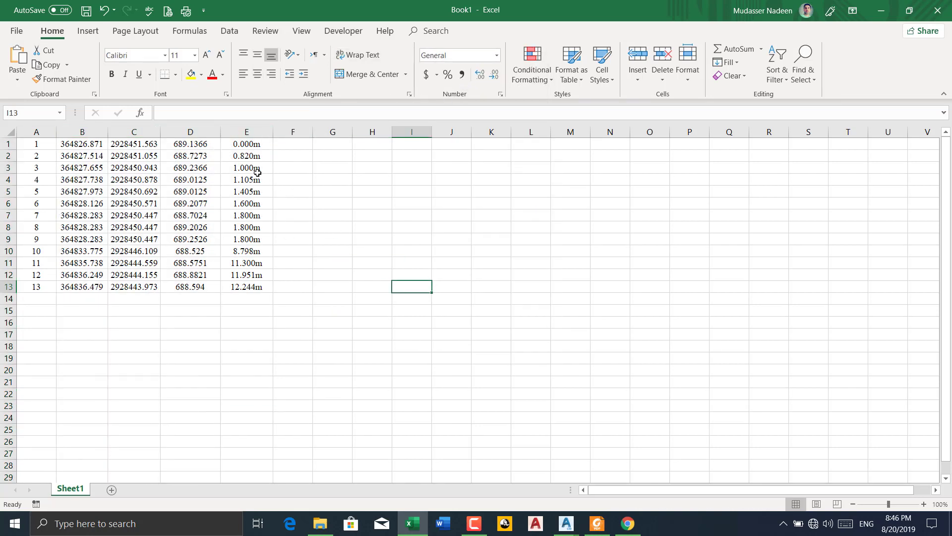
Replace every "M" in the sheet with nothing to strip the unit from the offsets in column E
left_click(386, 187)
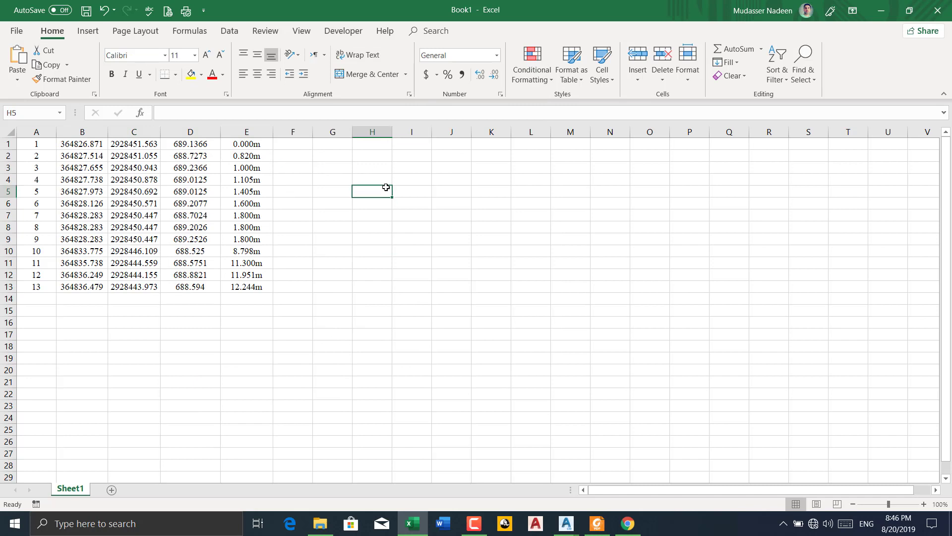
key("ctrl+h")
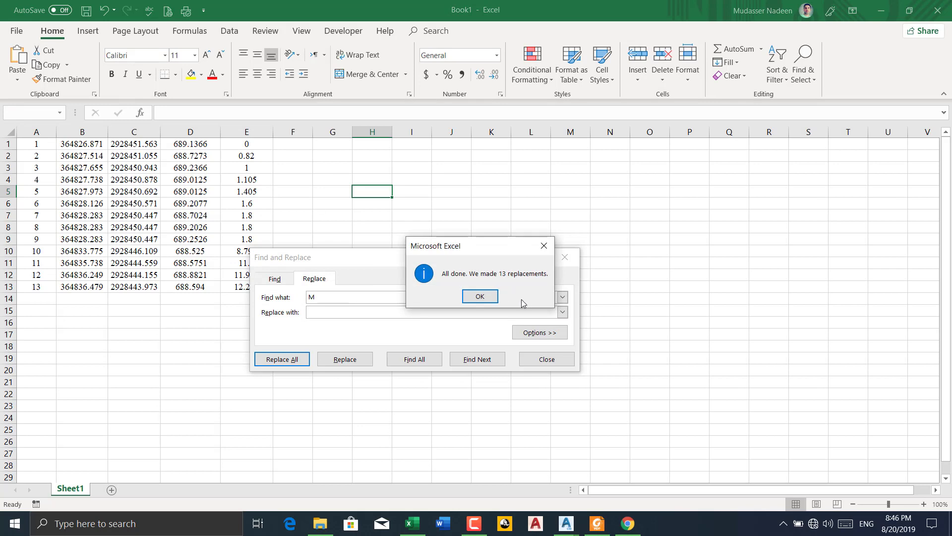
left_click(479, 296)
left_click(546, 360)
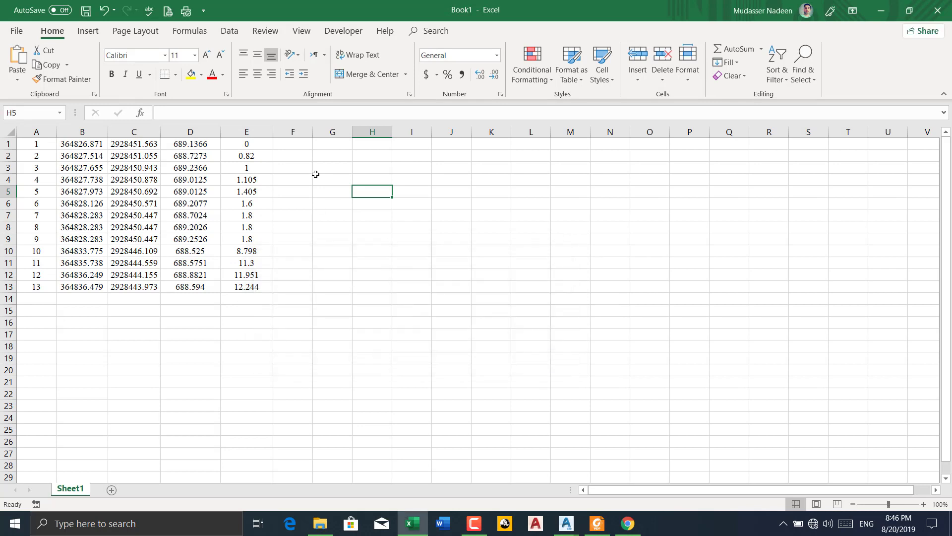
Format the offsets in column E as centred values with three decimal places
left_click(261, 133)
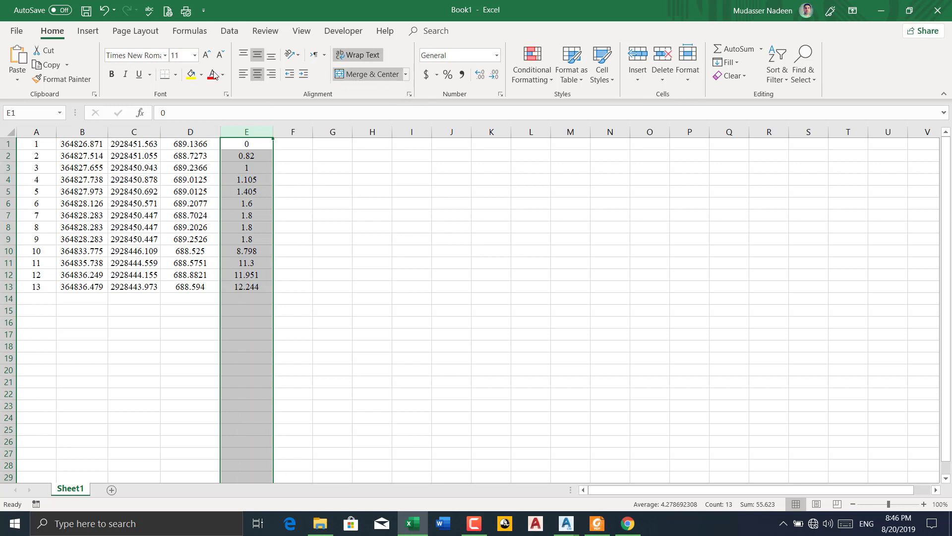
left_click(258, 78)
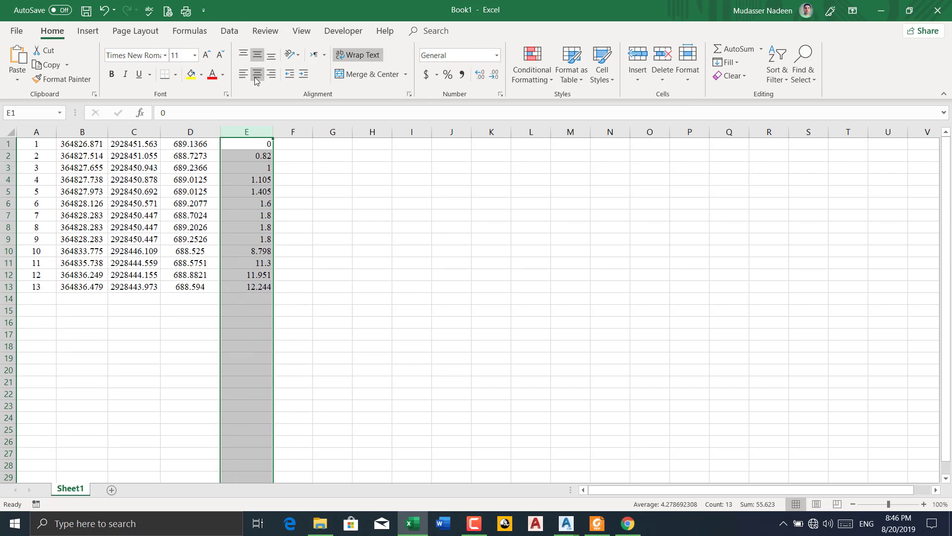
left_click(256, 78)
left_click(479, 75)
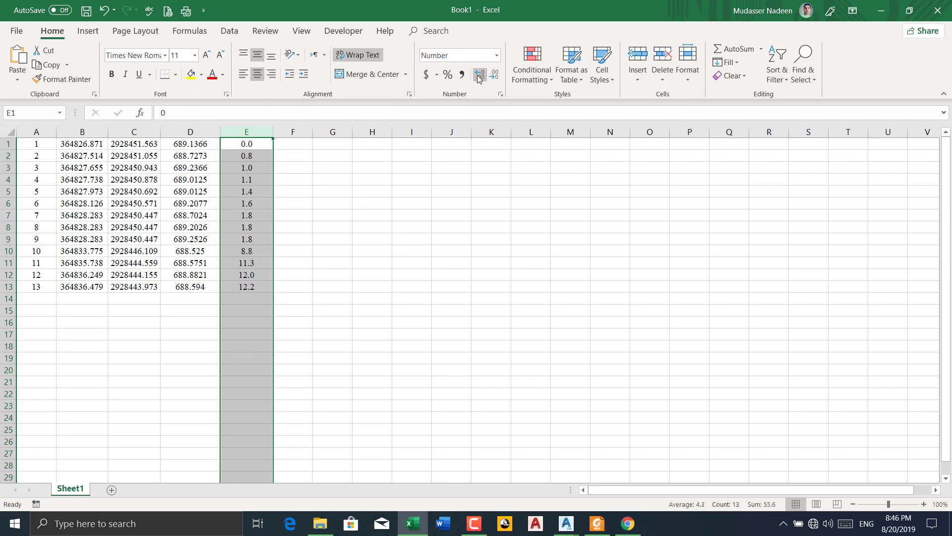
left_click(479, 76)
left_click(479, 75)
left_click(216, 132)
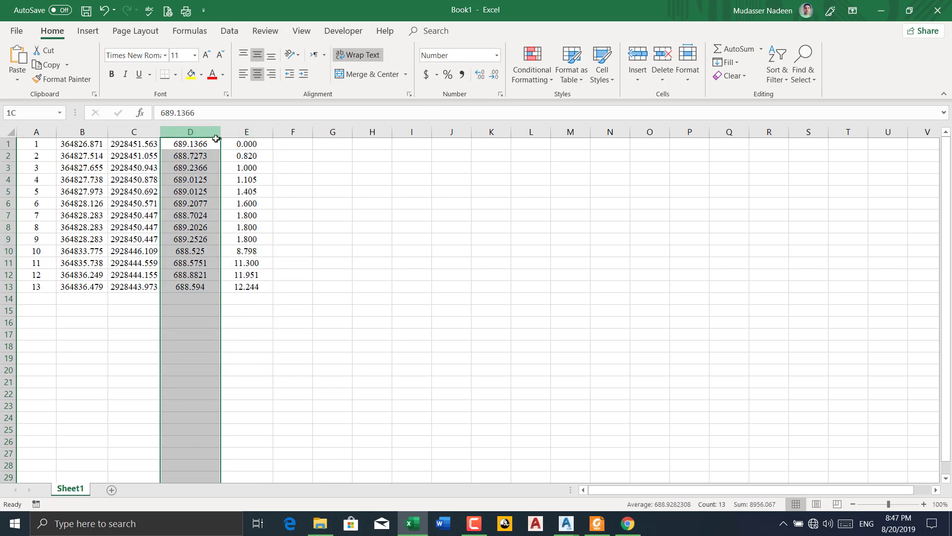
left_click_drag(216, 138, 254, 152)
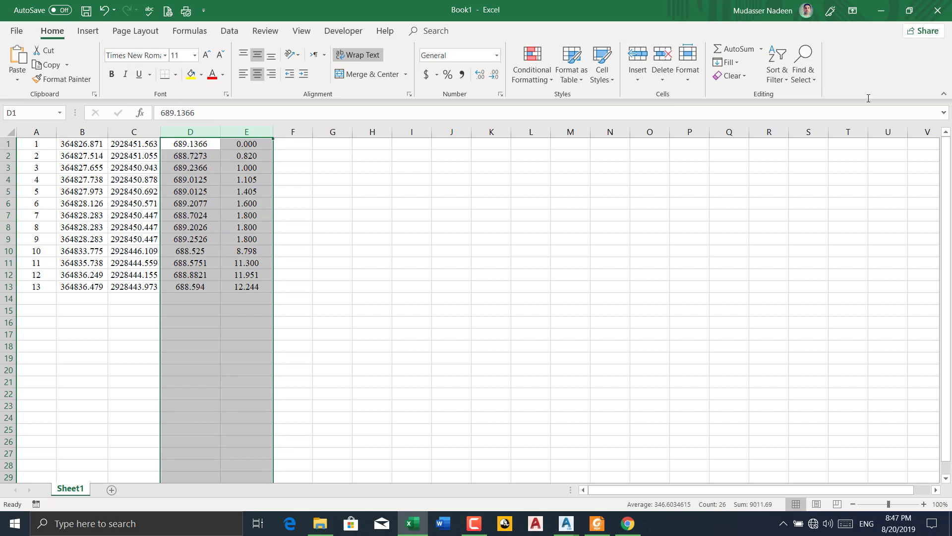
Minimize Excel to return to Civil 3D and examine the hatched subassembly's marked points from the stepped edge to the far end
left_click(880, 11)
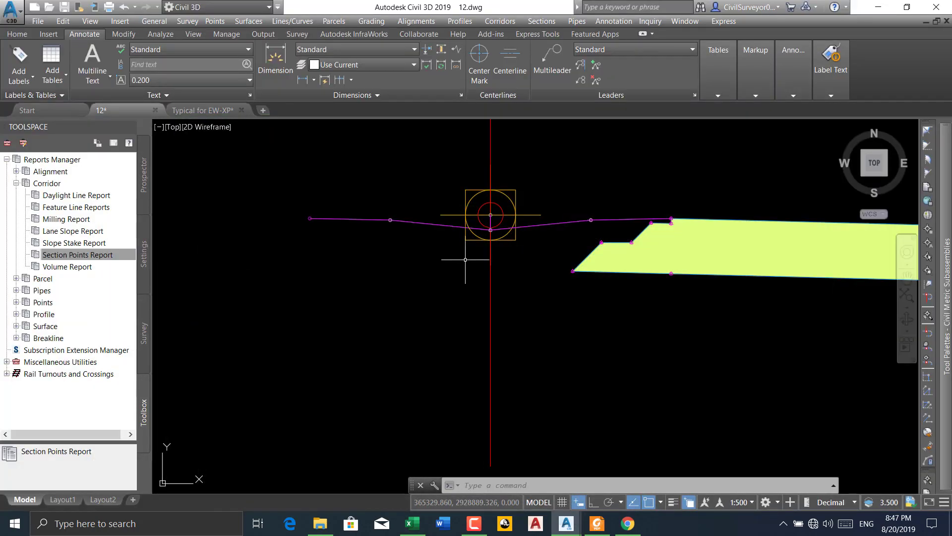
middle_click_drag(516, 278, 287, 268)
scroll(327, 264, "down", 2)
middle_click_drag(444, 269, 322, 273)
scroll(350, 271, "down", 4)
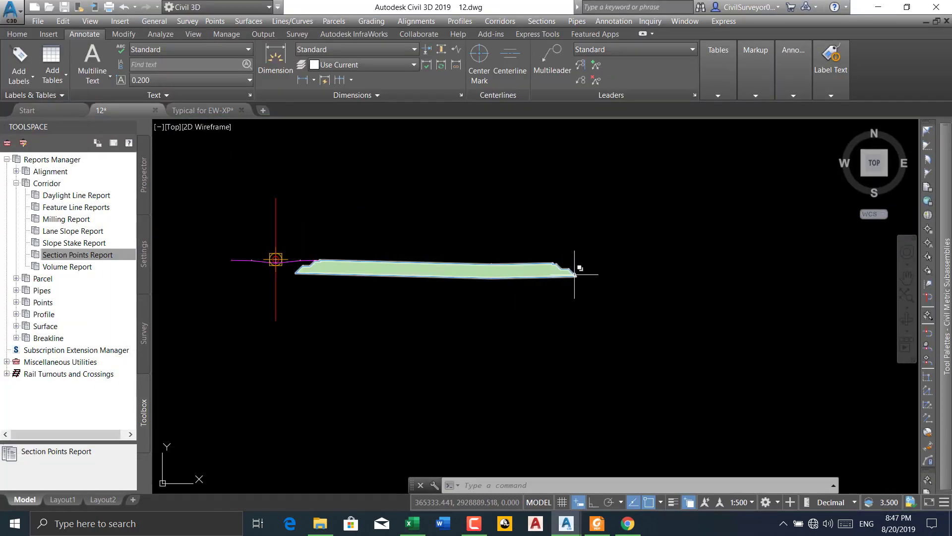
scroll(276, 262, "up", 4)
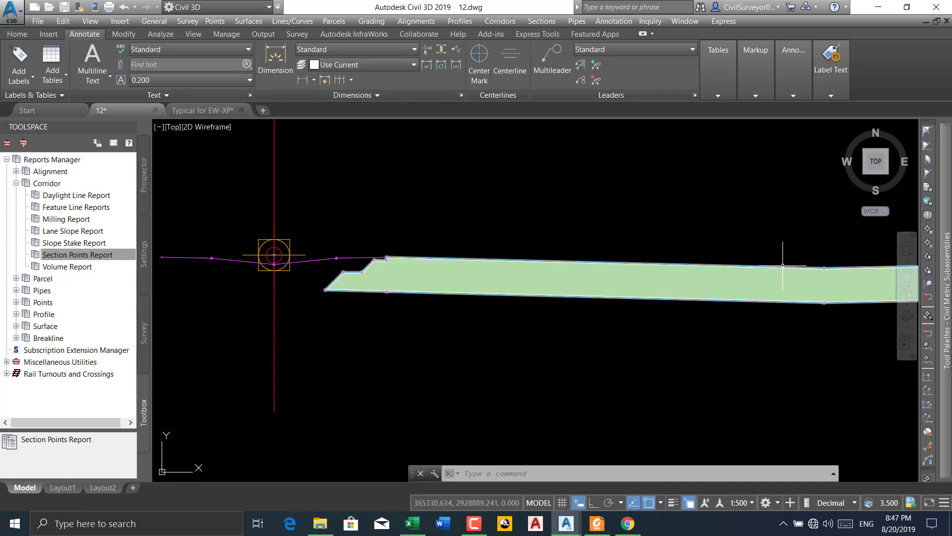
mouse_move(944, 273)
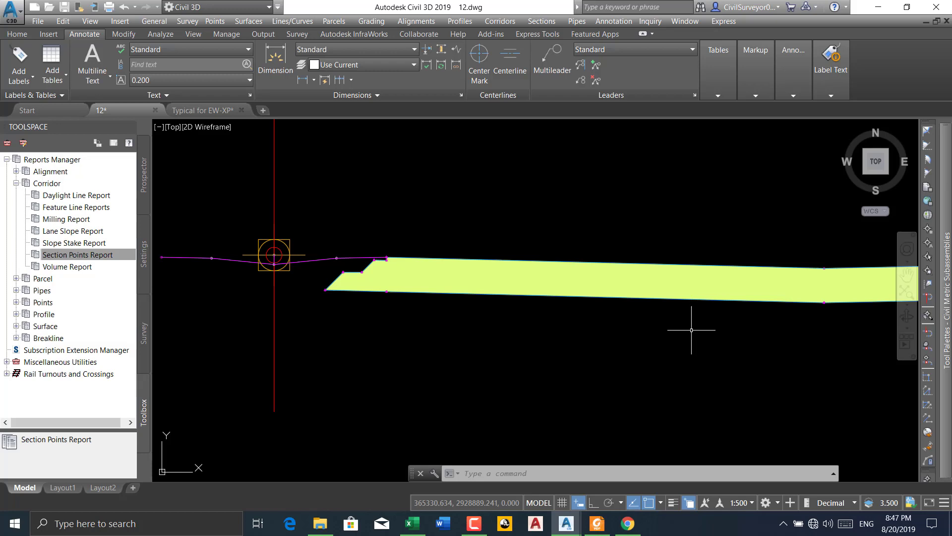
scroll(322, 270, "up", 2)
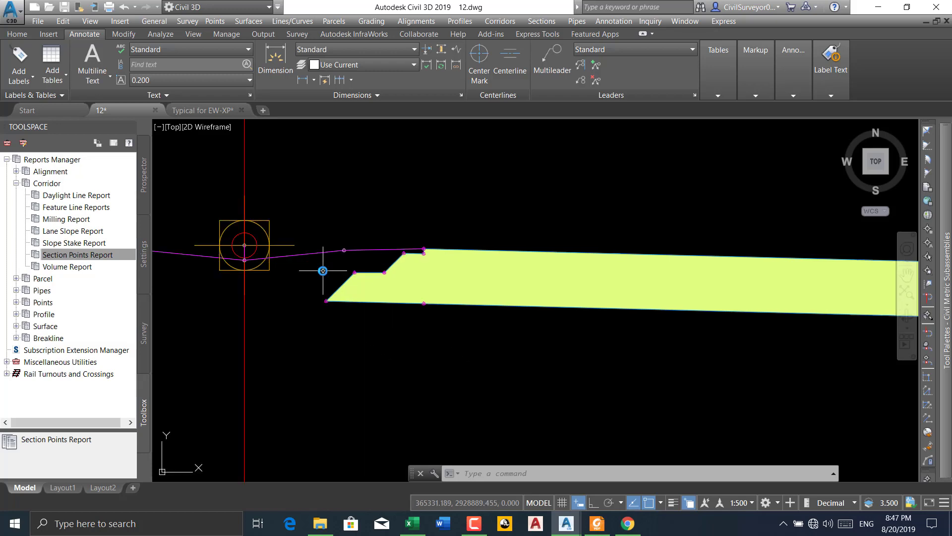
scroll(322, 302, "up", 2)
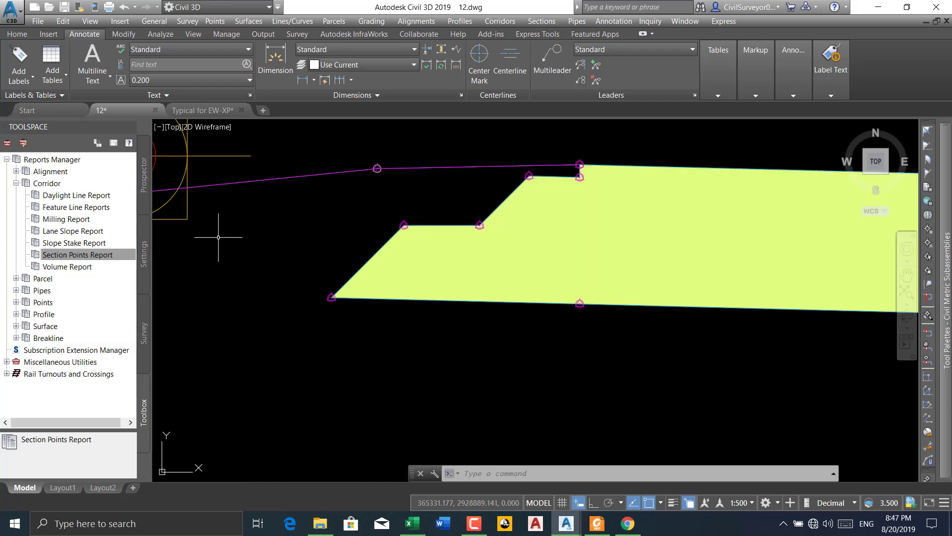
Show the Prospector tree and examine corridor CL-04's feature lines along the road near the roundabout
left_click(144, 176)
scroll(384, 239, "down", 4)
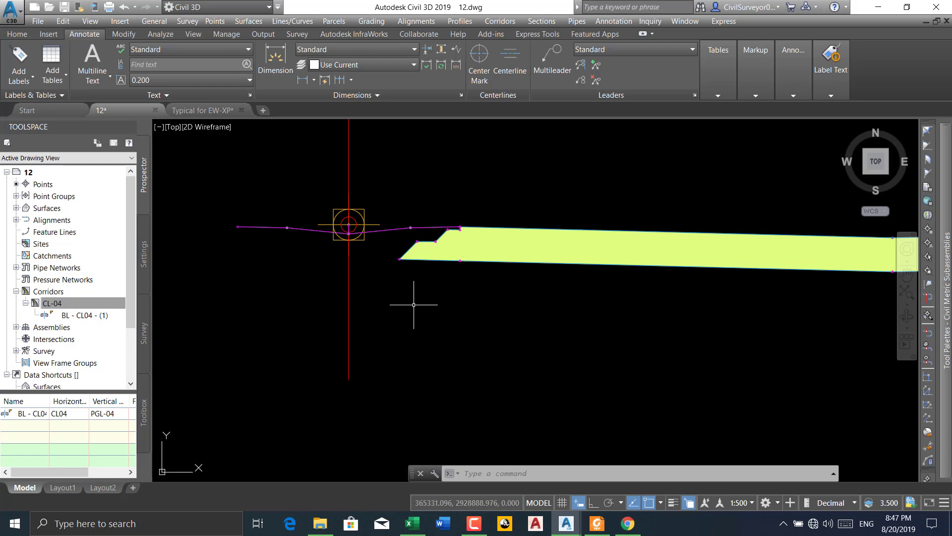
scroll(391, 268, "down", 5)
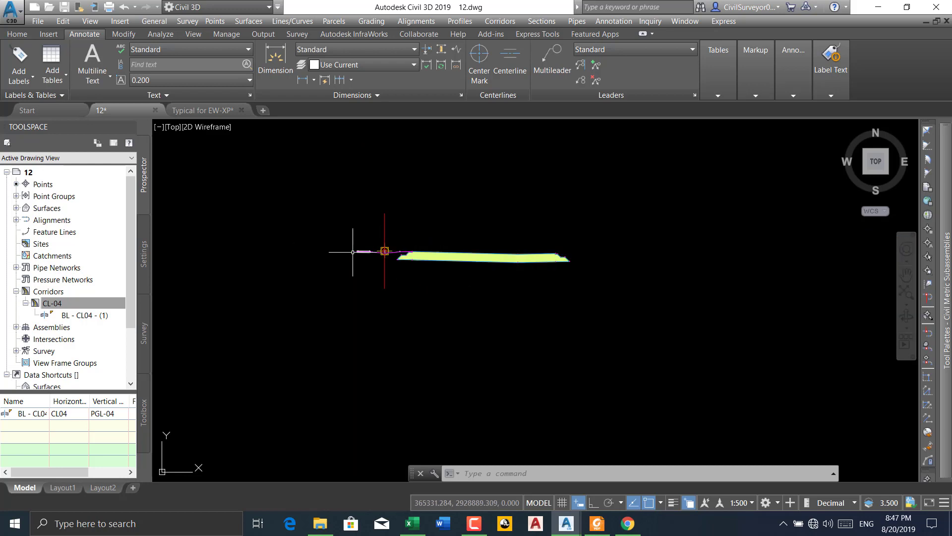
scroll(521, 214, "up", 8)
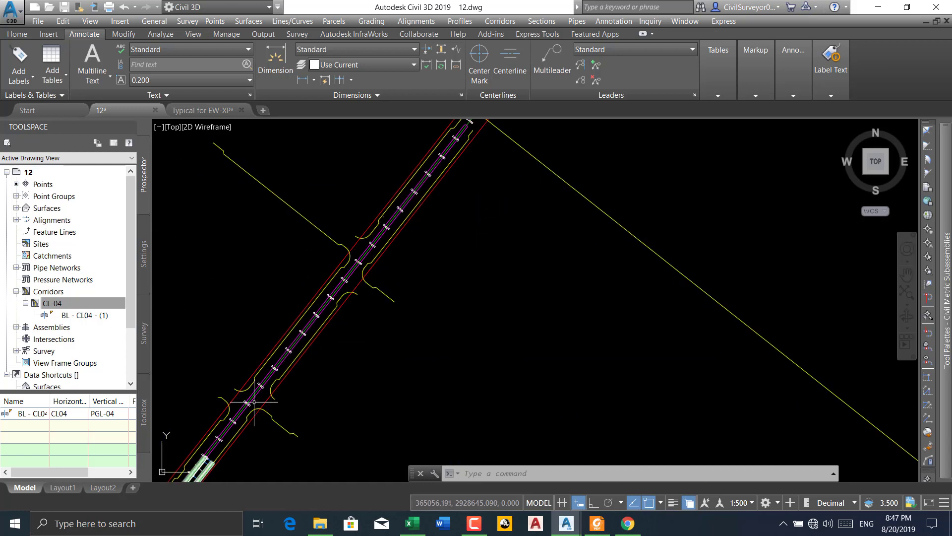
middle_click_drag(254, 402, 347, 268)
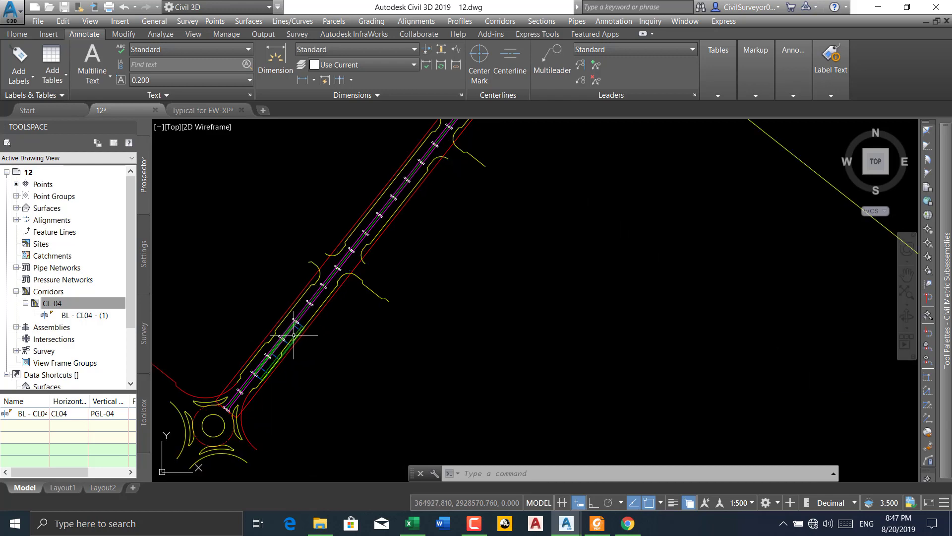
mouse_move(293, 335)
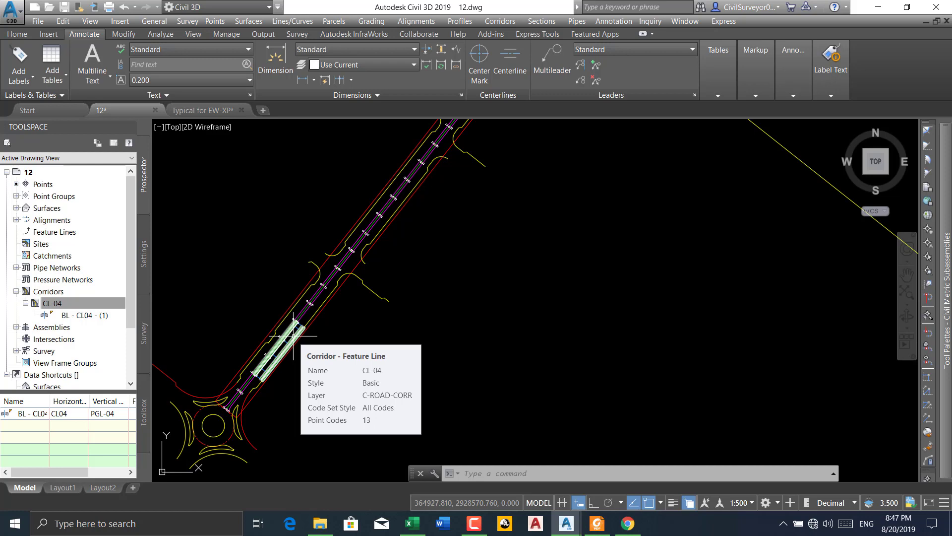
left_click(474, 523)
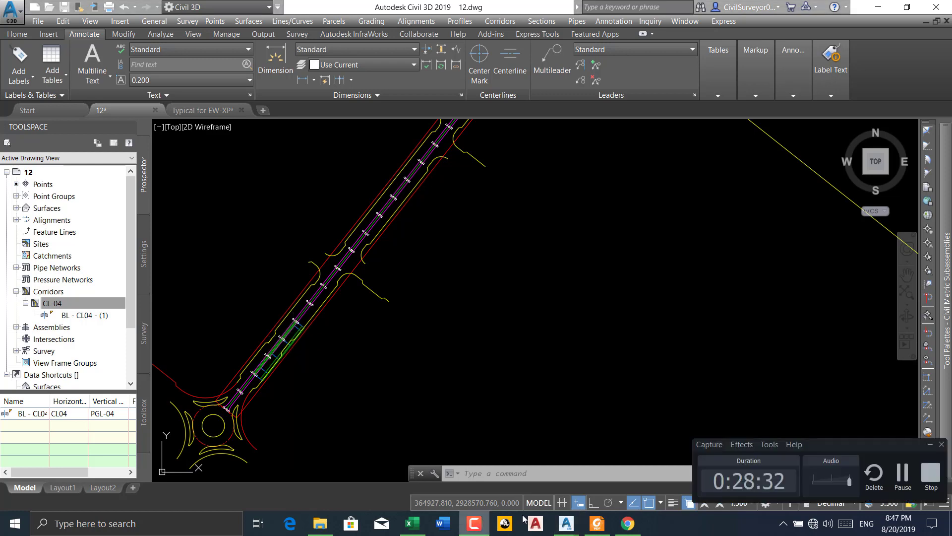
left_click(903, 474)
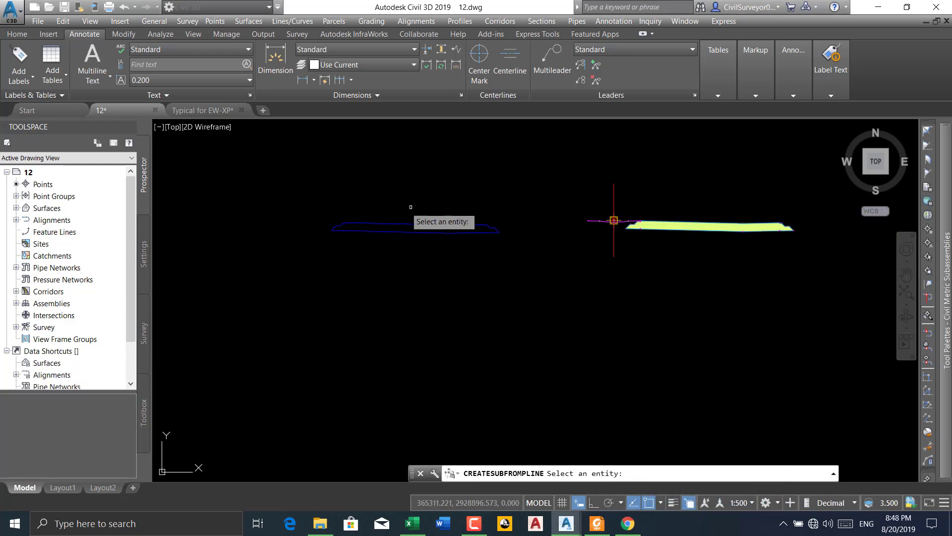
Select the blue closed section polyline as the source for Create Subassembly From Polyline
scroll(485, 227, "up", 4)
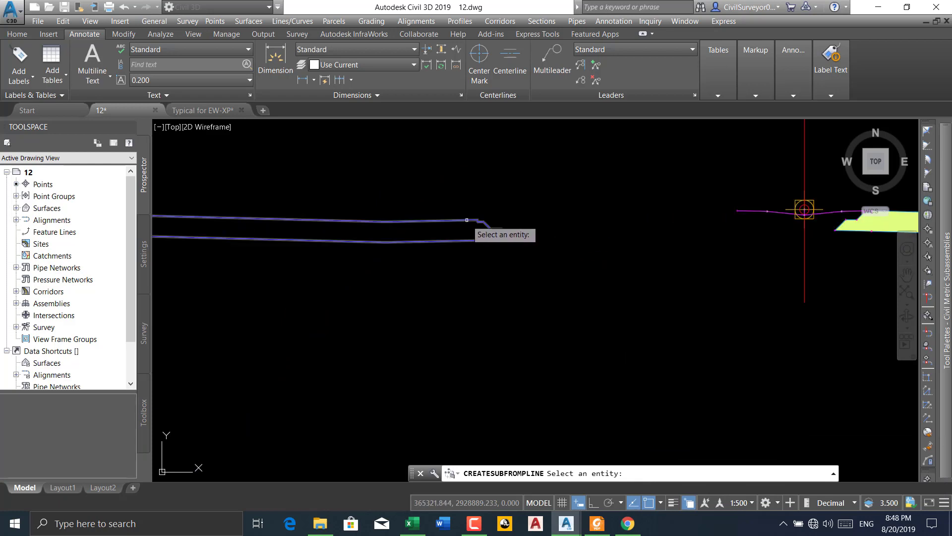
left_click(467, 219)
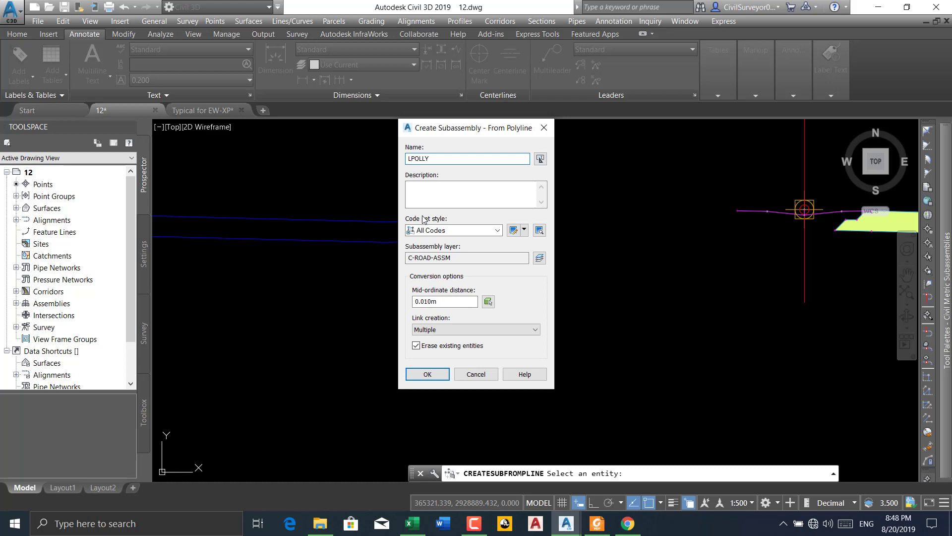
Create the L-POLLY subassembly from the polyline with multiple links and existing entities erased, and look over its outline
left_click(426, 374)
scroll(515, 179, "down", 3)
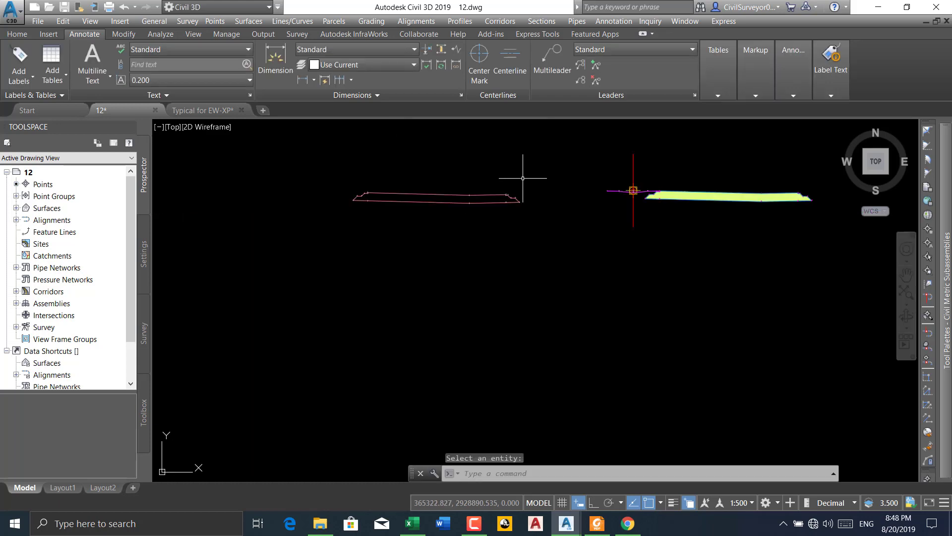
scroll(335, 196, "up", 6)
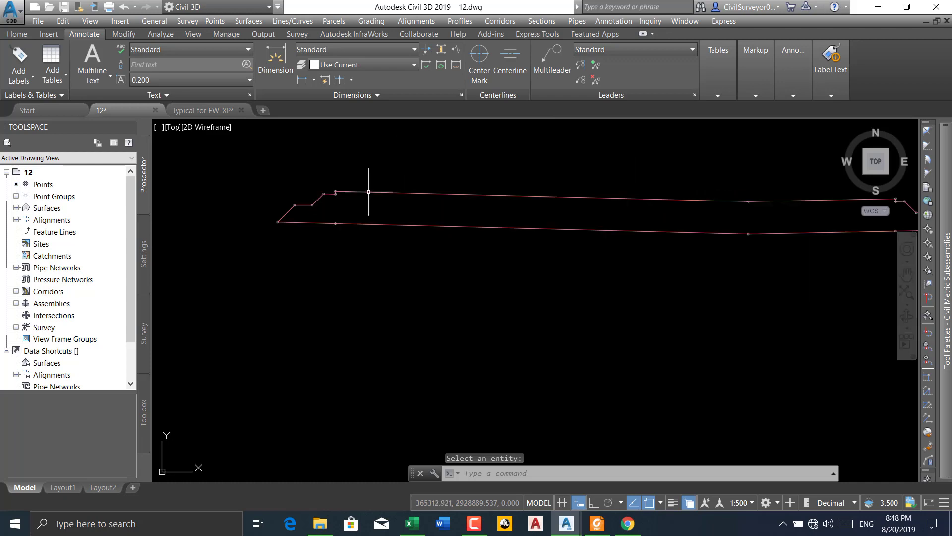
middle_click_drag(465, 204, 361, 200)
scroll(361, 200, "down", 2)
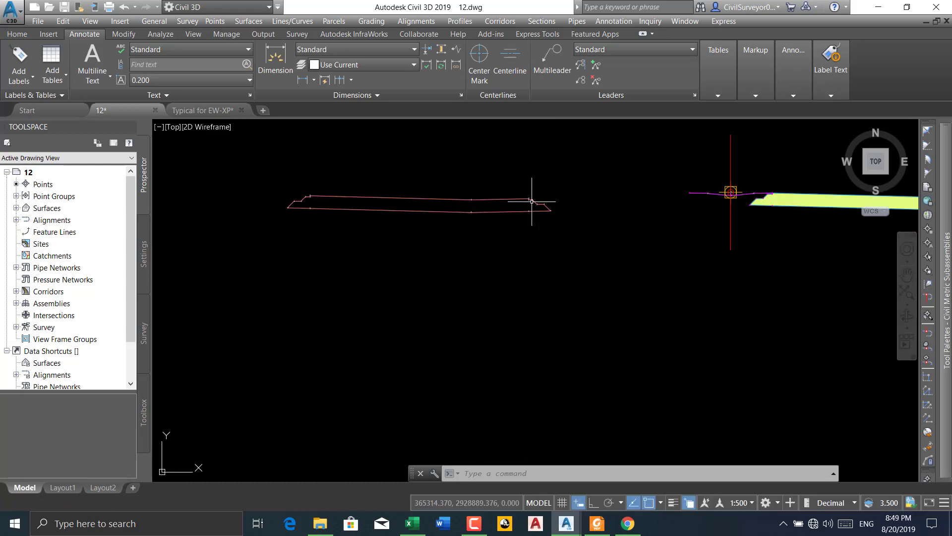
scroll(531, 198, "up", 2)
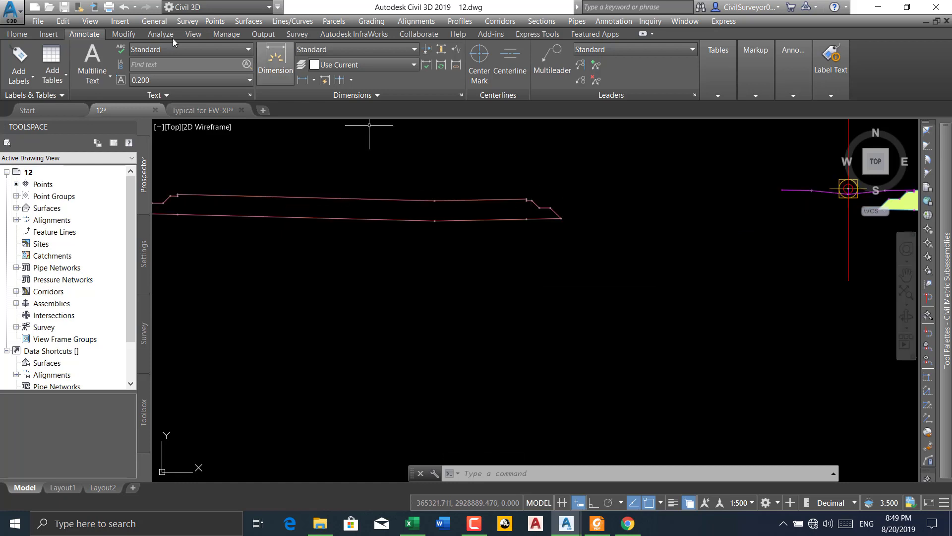
left_click(26, 35)
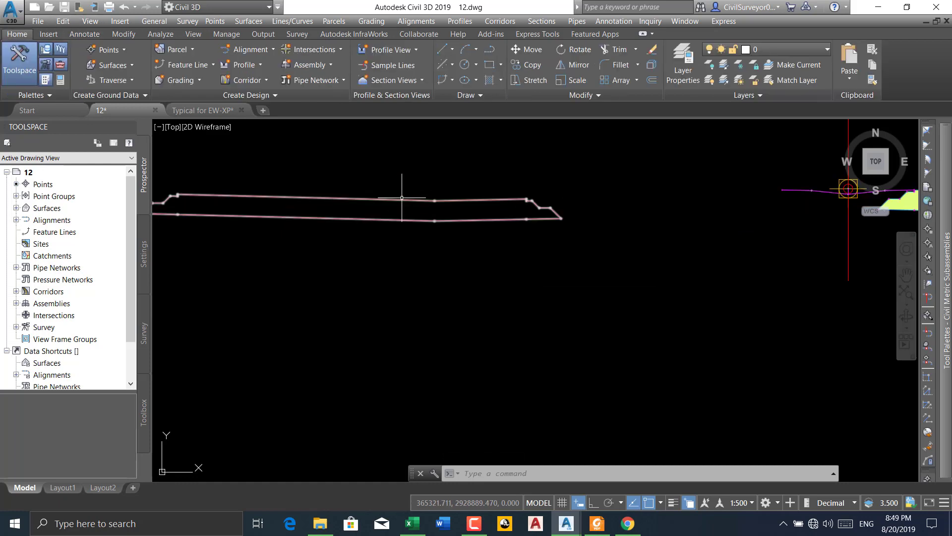
left_click(404, 200)
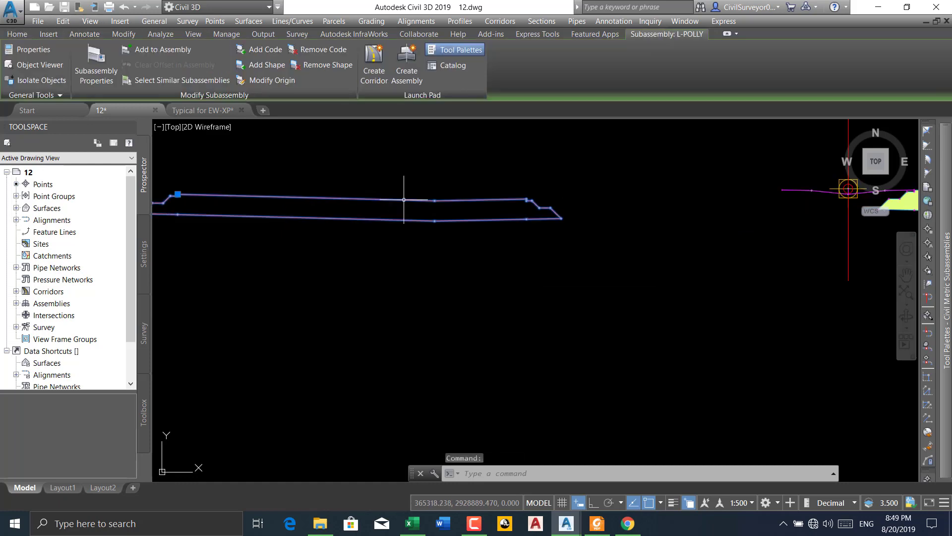
left_click(264, 51)
middle_click_drag(488, 231, 431, 238)
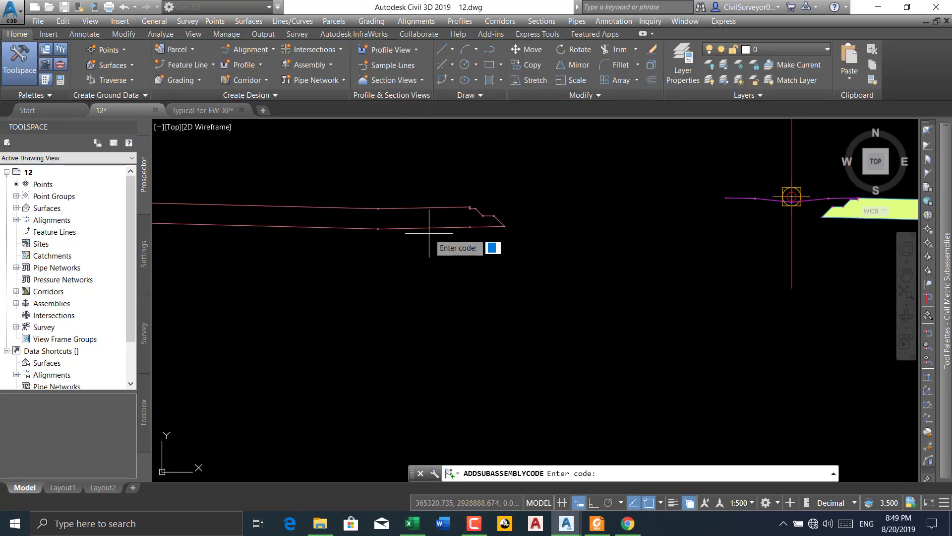
scroll(496, 211, "up", 4)
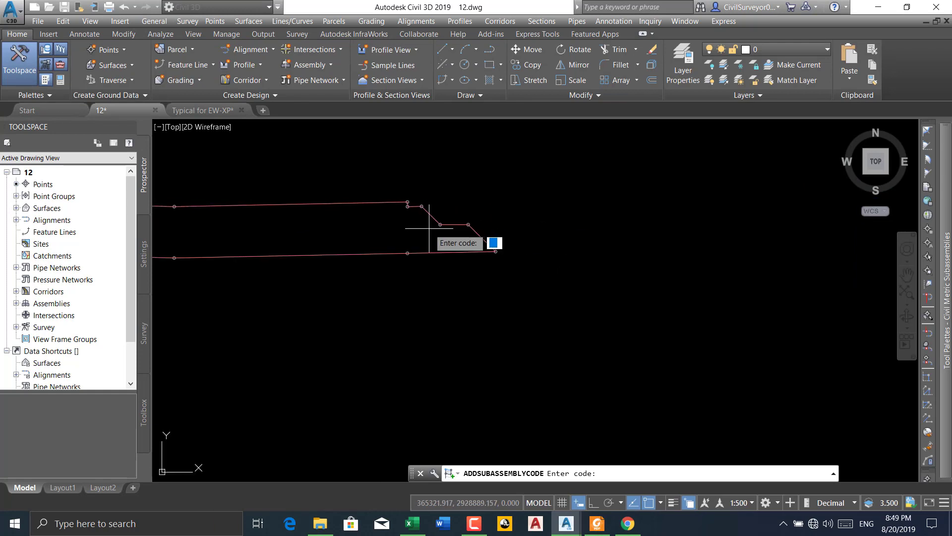
scroll(411, 229, "down", 2)
key("Escape")
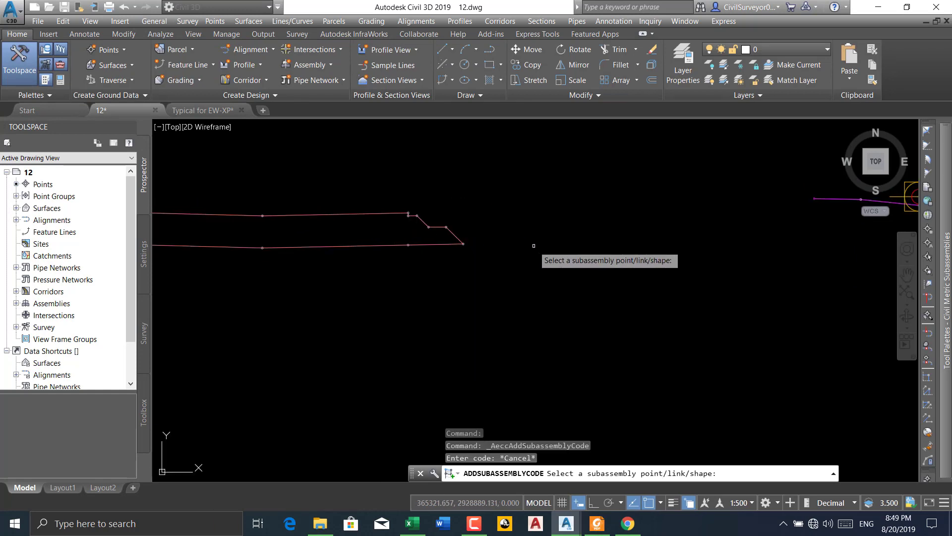
middle_click_drag(534, 246, 296, 297)
key("Escape")
Select the hatched subassembly and examine the point markers at its stepped edge against those of L-POLLY
scroll(250, 296, "down", 2)
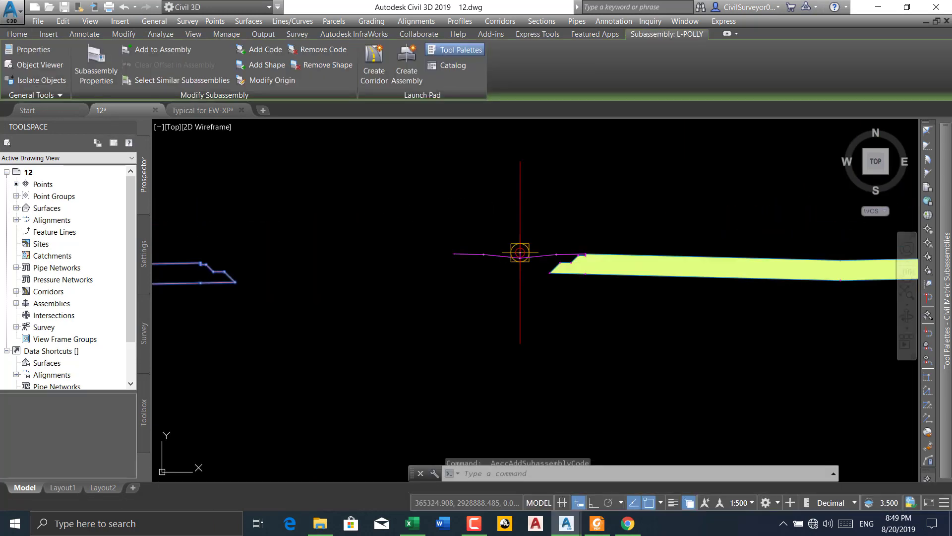
left_click(618, 275)
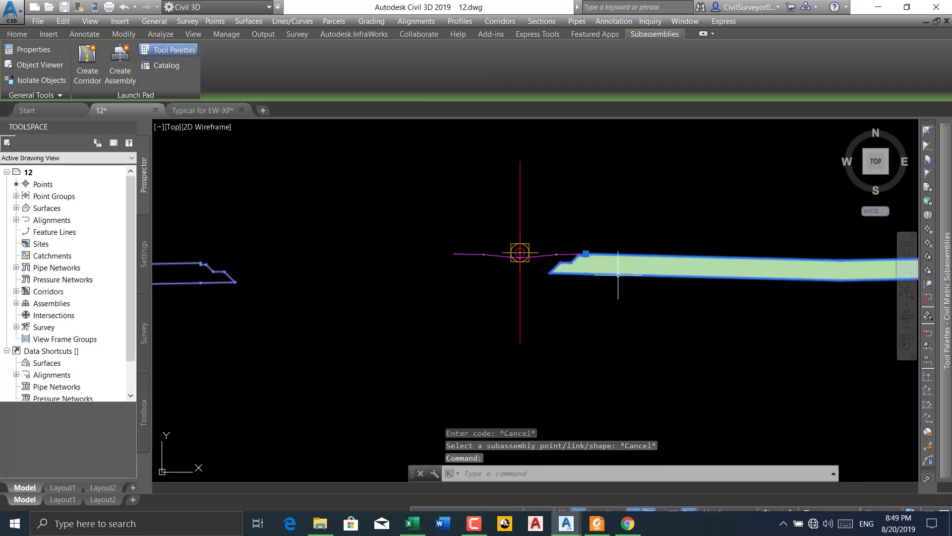
scroll(618, 275, "up", 2)
scroll(627, 276, "up", 4)
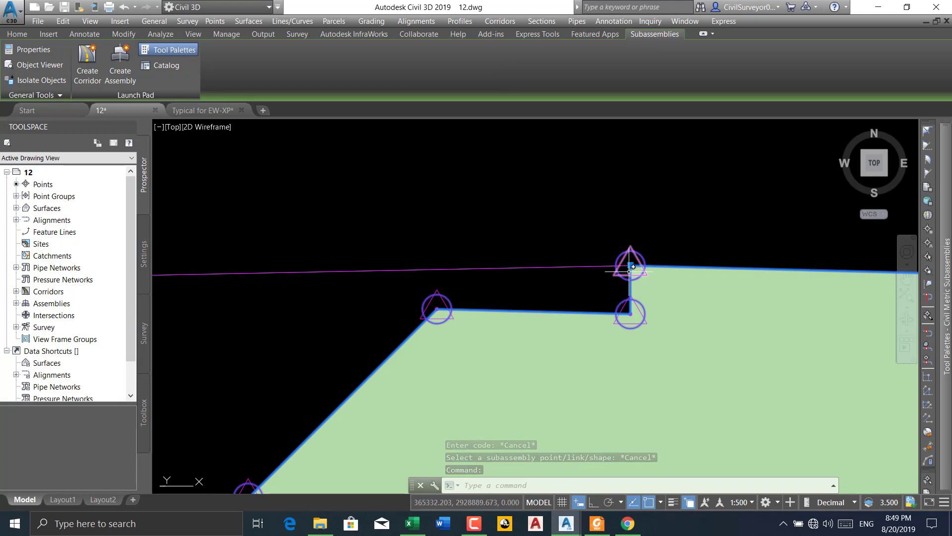
scroll(639, 266, "down", 4)
scroll(294, 260, "up", 3)
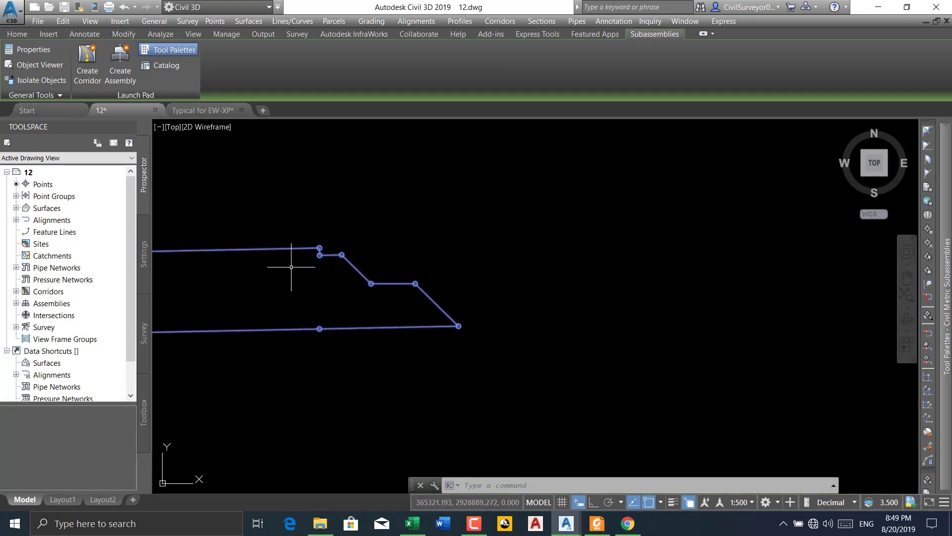
scroll(399, 257, "down", 3)
key("Escape")
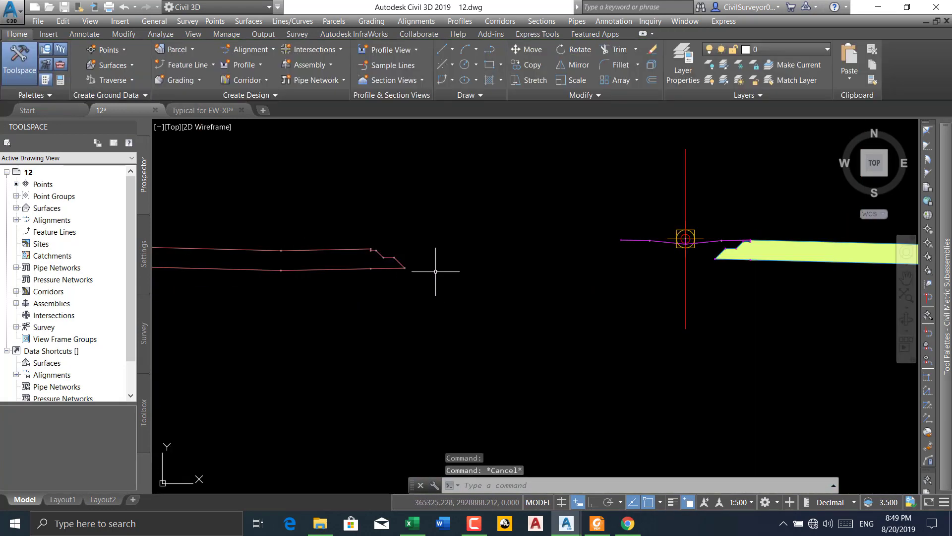
Try to mirror the L-POLLY subassembly about a line from its outer lower corner, with Ortho mode turned on
scroll(372, 259, "down", 3)
scroll(319, 251, "up", 3)
middle_click_drag(339, 281, 385, 278)
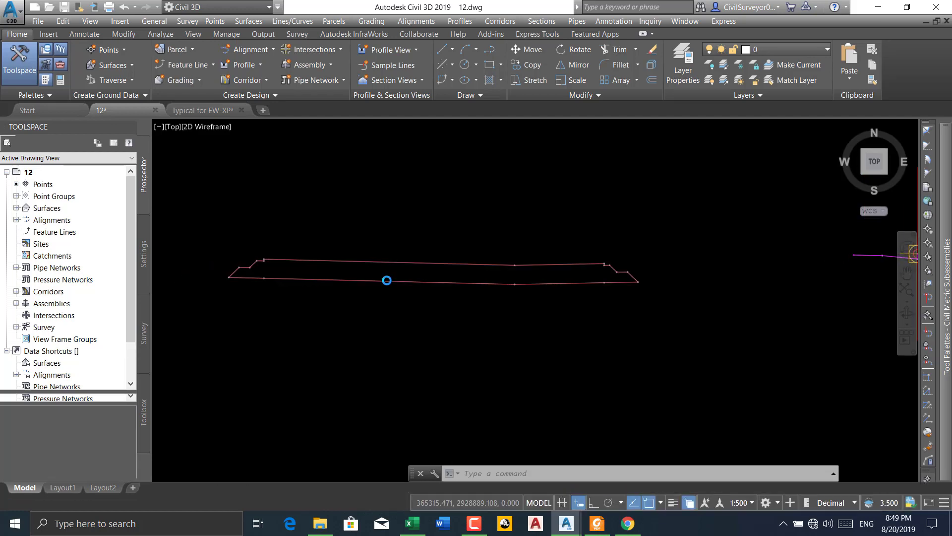
type("MI")
key("Return")
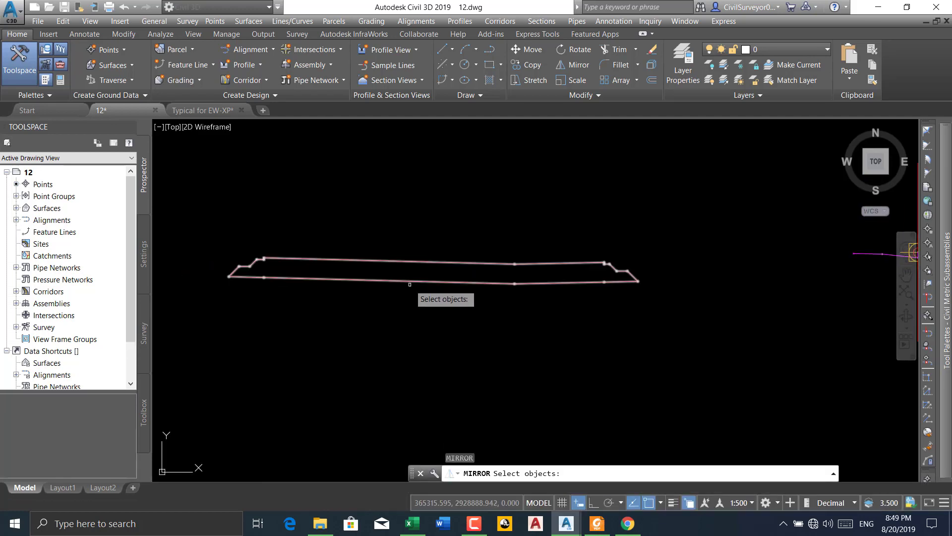
left_click(412, 280)
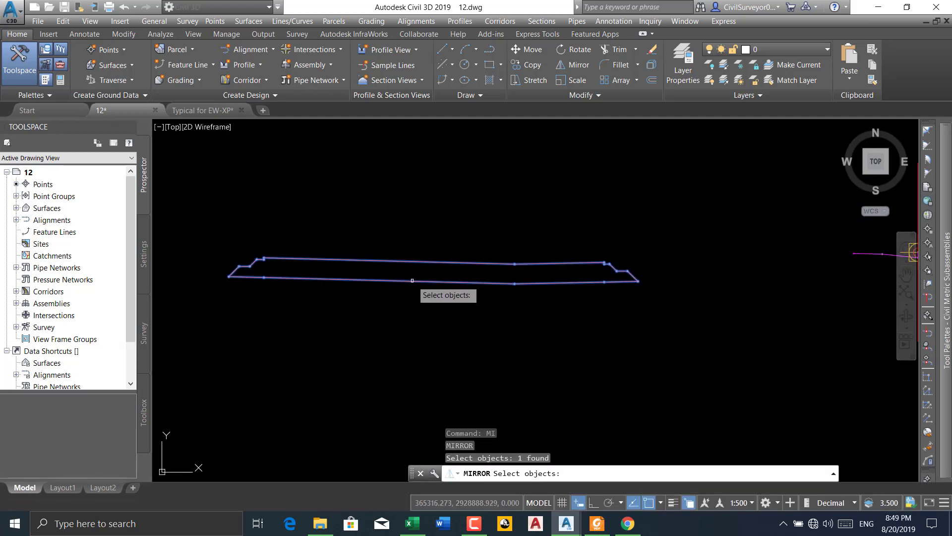
key("Return")
scroll(412, 280, "down", 4)
scroll(342, 283, "up", 6)
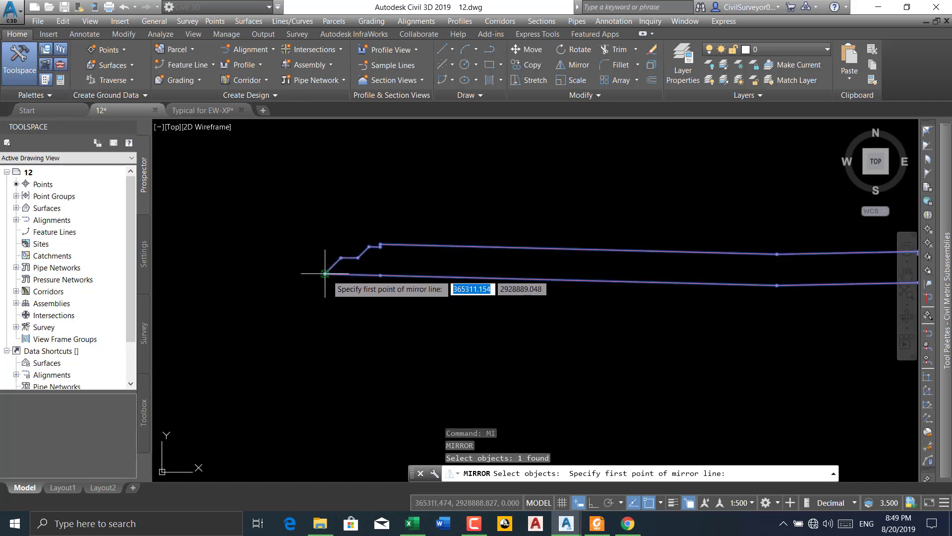
left_click(325, 273)
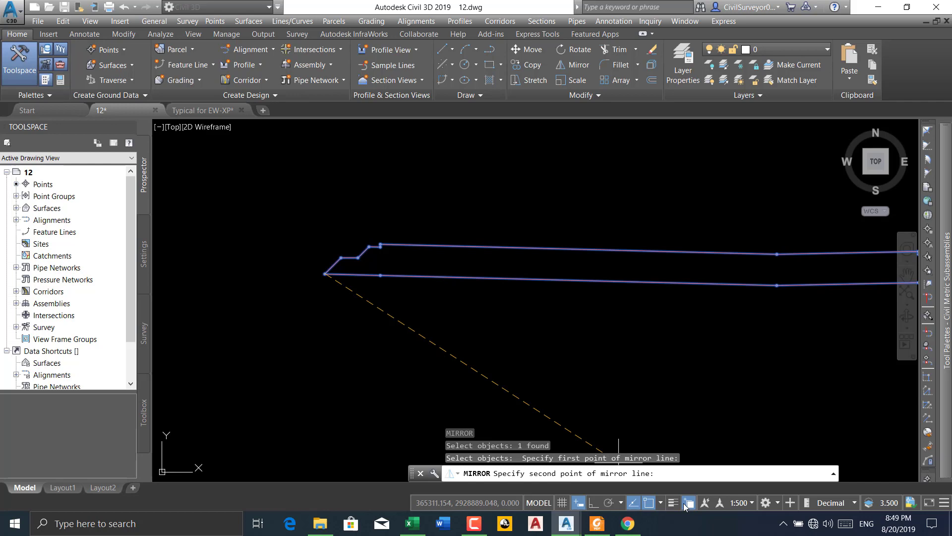
left_click(594, 502)
middle_click_drag(315, 269, 383, 282)
key("Escape")
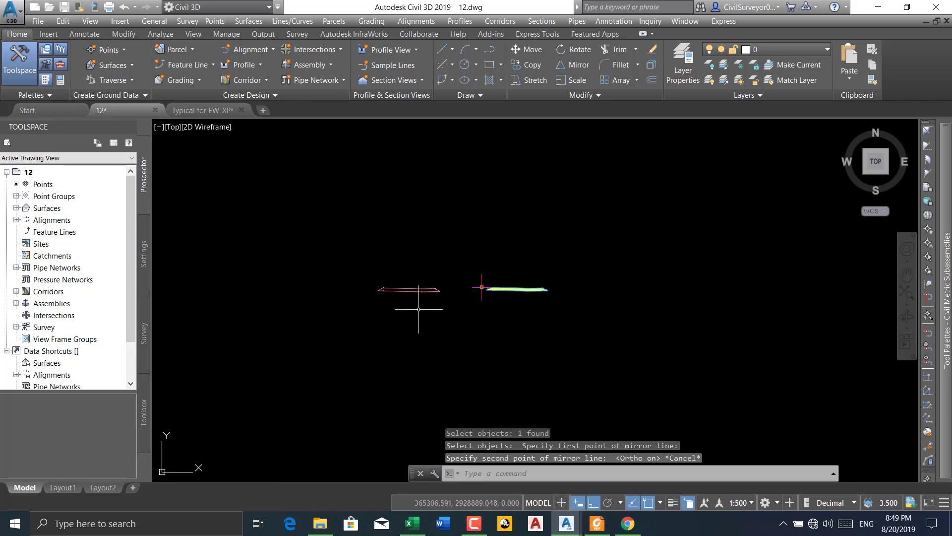
scroll(426, 302, "up", 2)
left_click(454, 262)
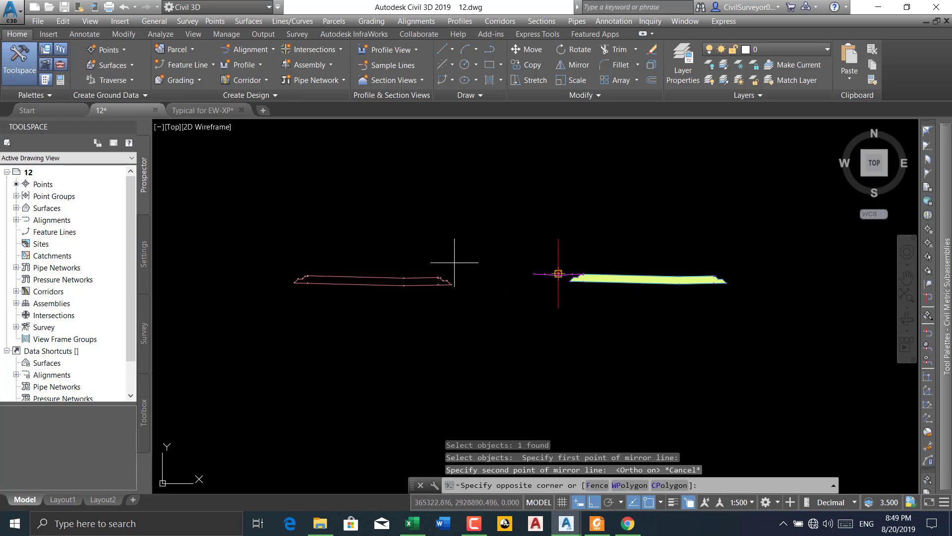
left_click(382, 310)
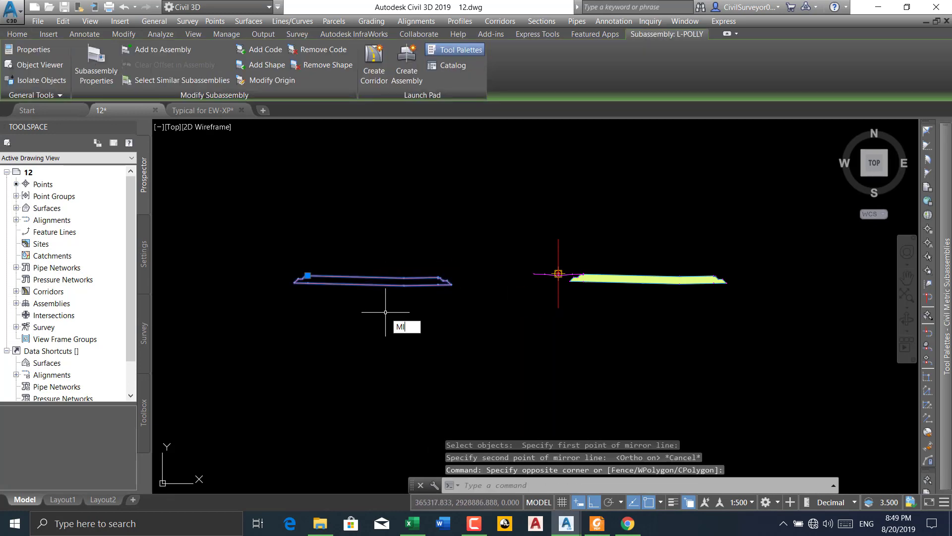
key("Return")
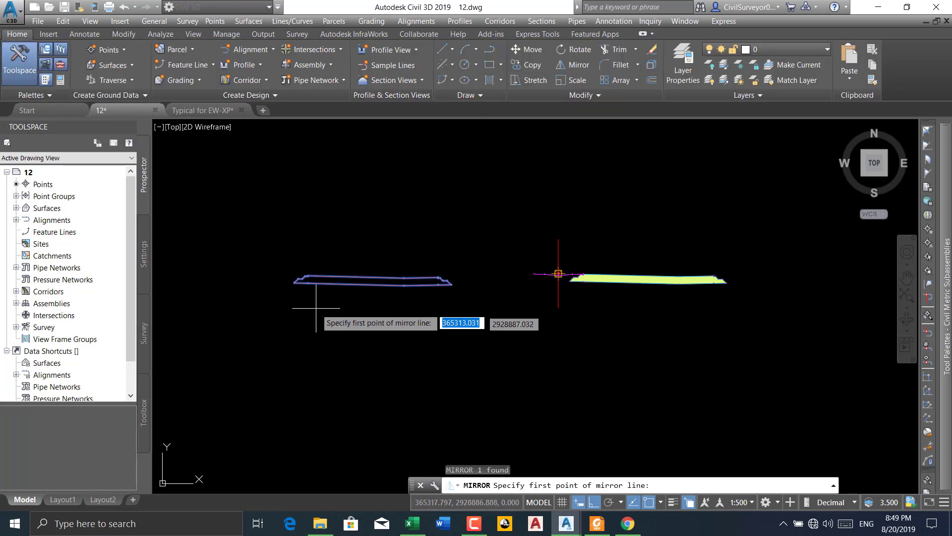
left_click(295, 282)
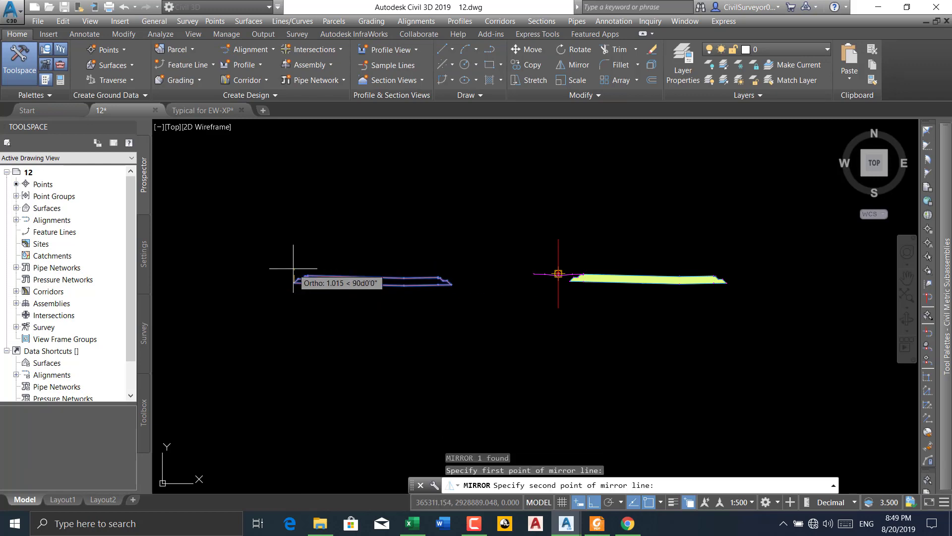
key("Escape")
Delete the L-POLLY subassembly beside the hatched section
left_click(473, 262)
left_click(281, 329)
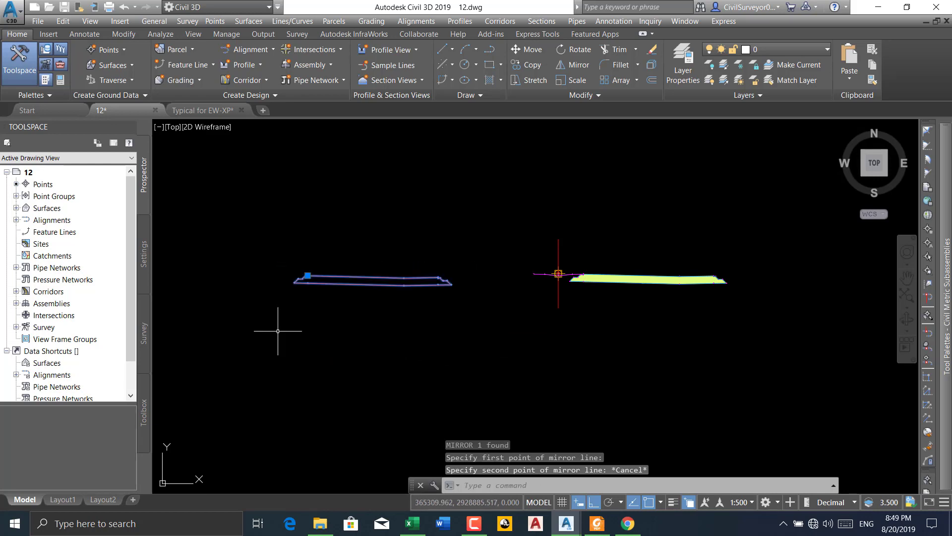
key("Delete")
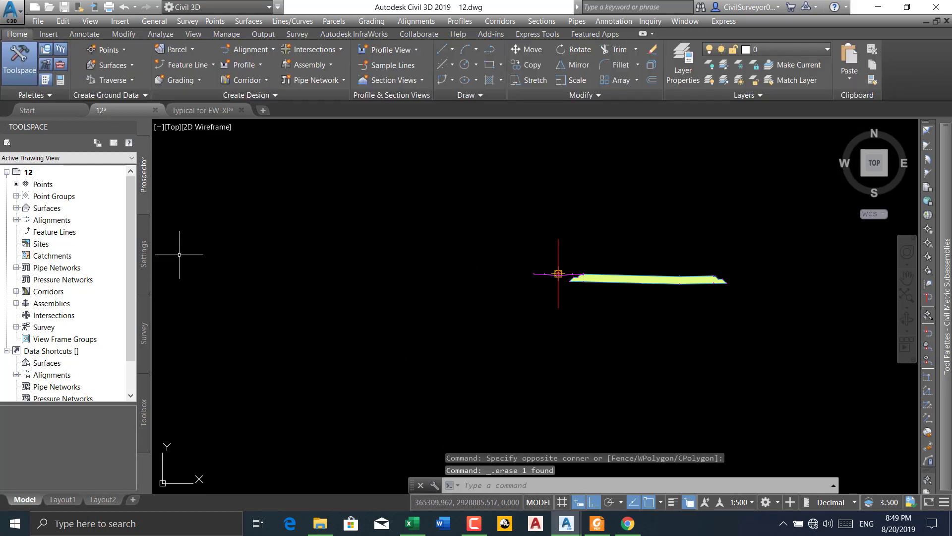
Copy the blue section polyline from the Typical for EW-XP drawing and paste it into drawing 12 beside the assembly
left_click(202, 110)
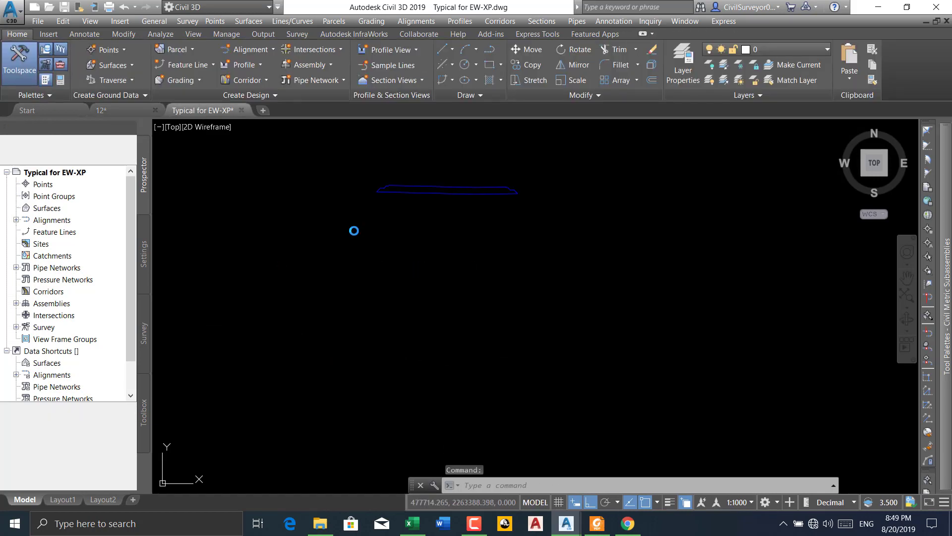
left_click(535, 172)
left_click(328, 229)
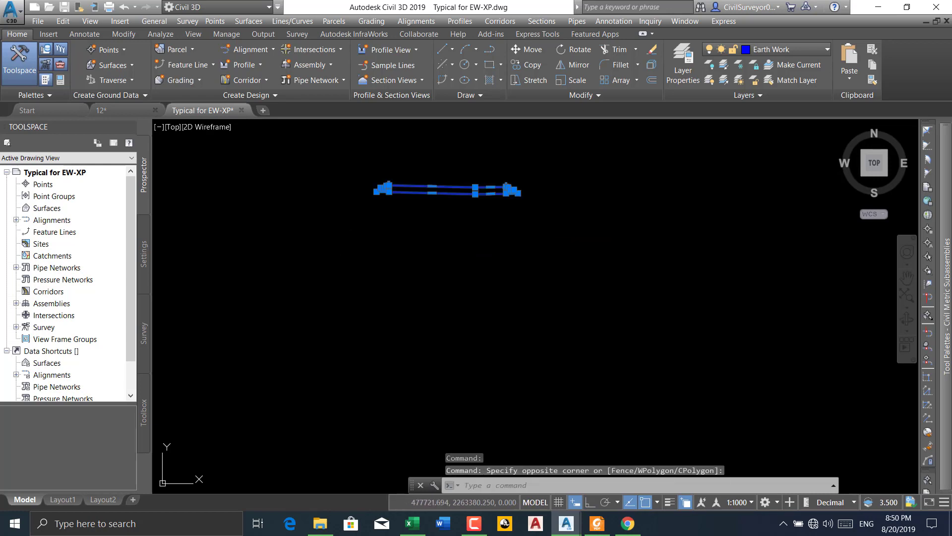
key("ctrl+c")
left_click(102, 110)
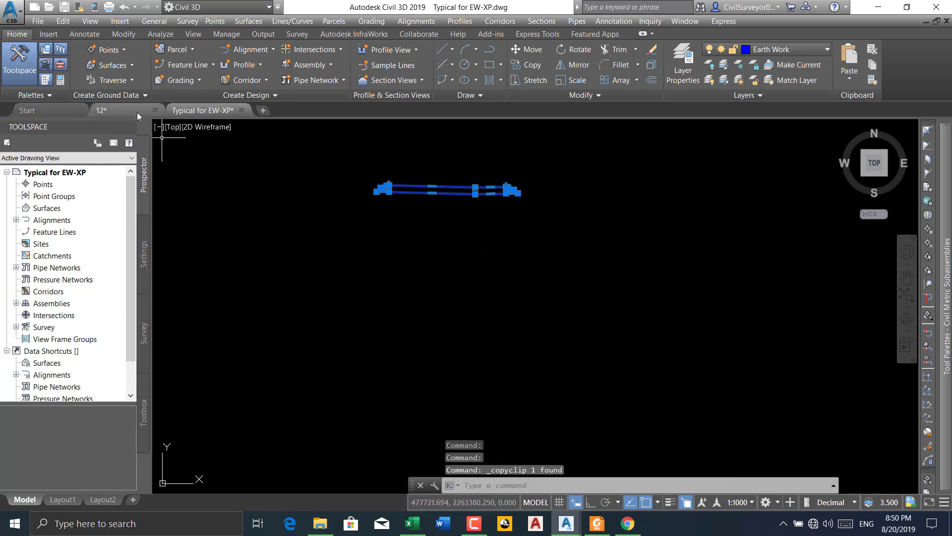
key("ctrl+v")
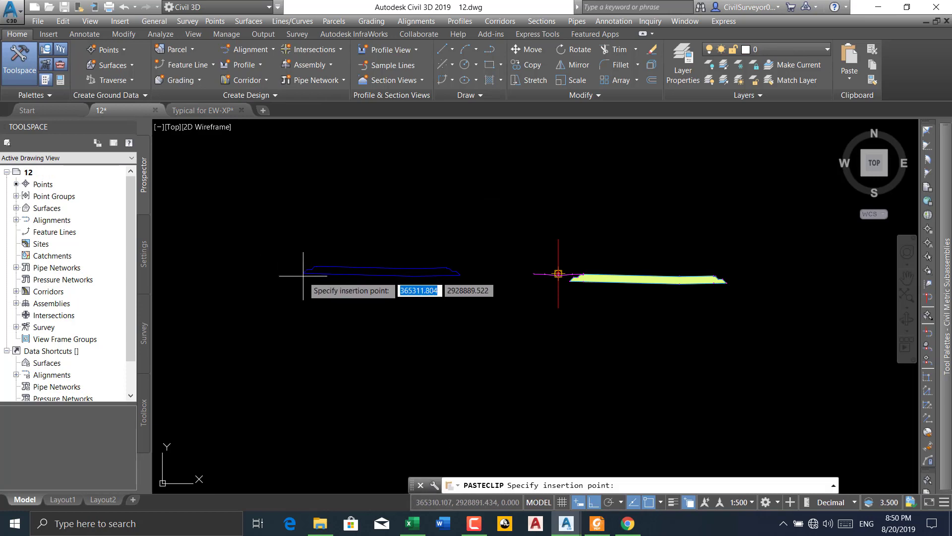
left_click(321, 286)
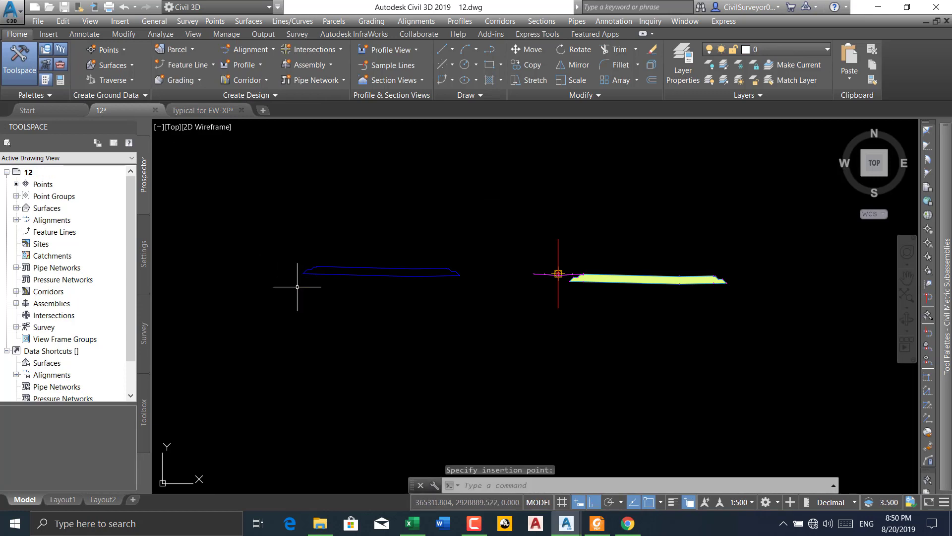
key("Escape")
key("Escape")
key("Escape")
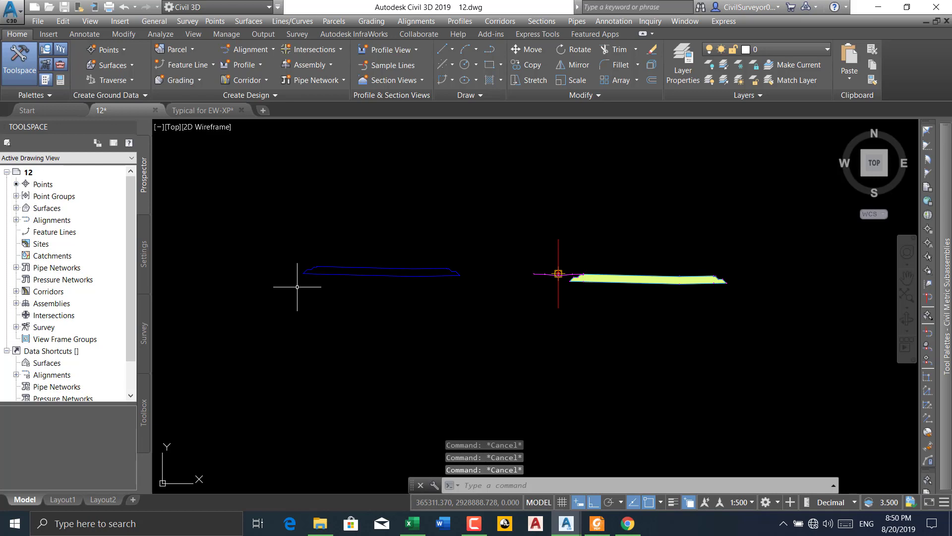
Mirror the blue section polyline about a vertical line through its left outer corner, erasing the source polyline
type("MIR")
key("Return")
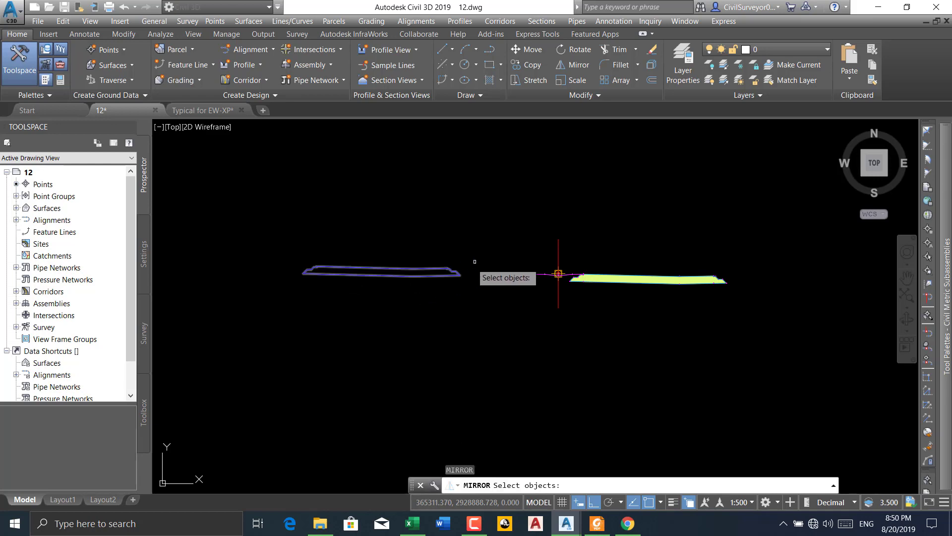
left_click(476, 253)
left_click(266, 302)
key("Return")
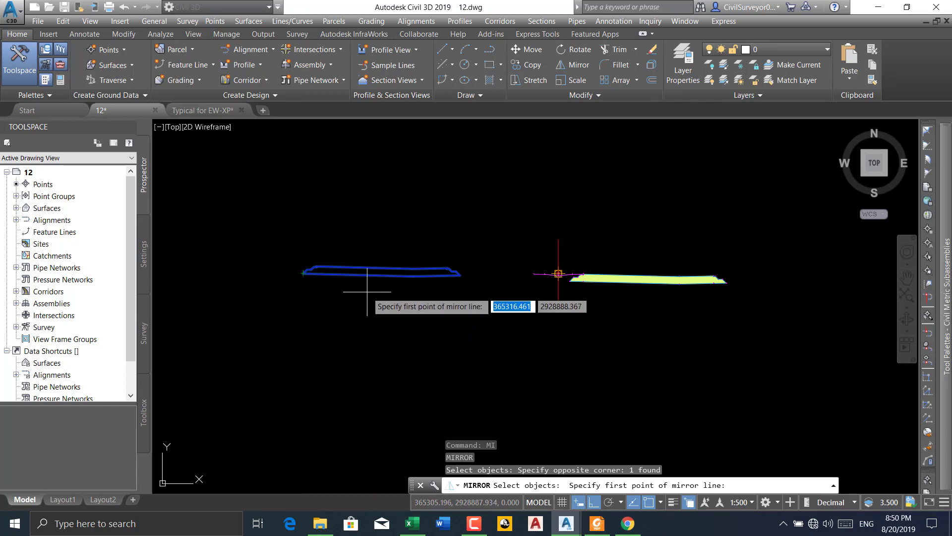
scroll(320, 265, "up", 5)
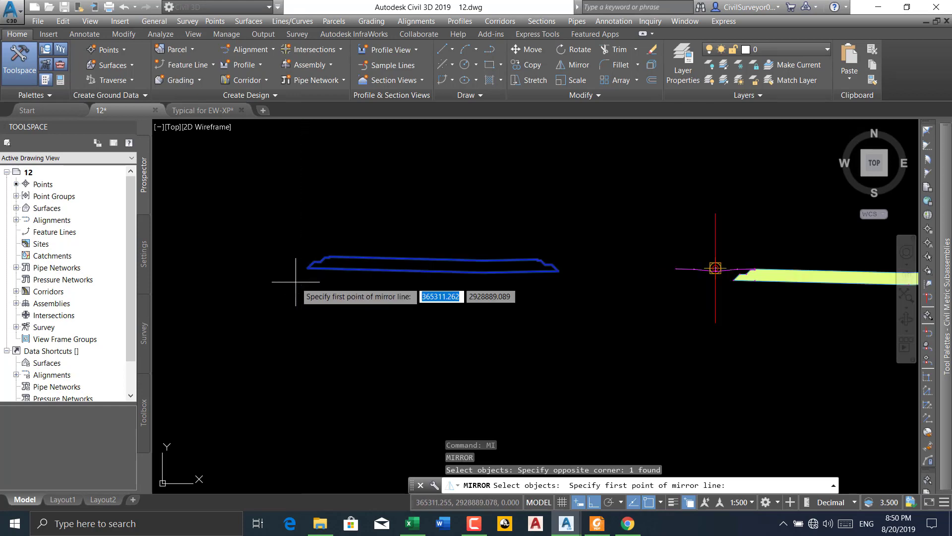
left_click(326, 245)
scroll(322, 277, "down", 4)
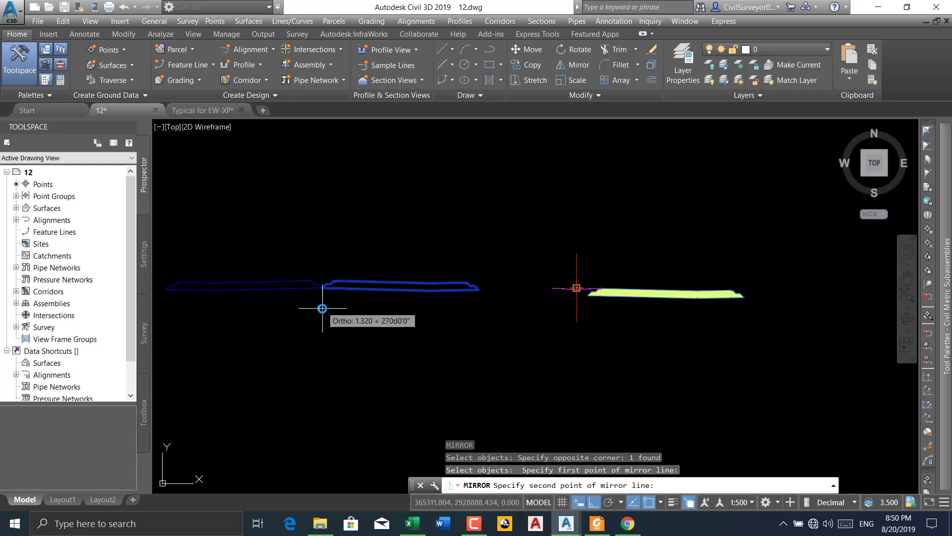
left_click(320, 215)
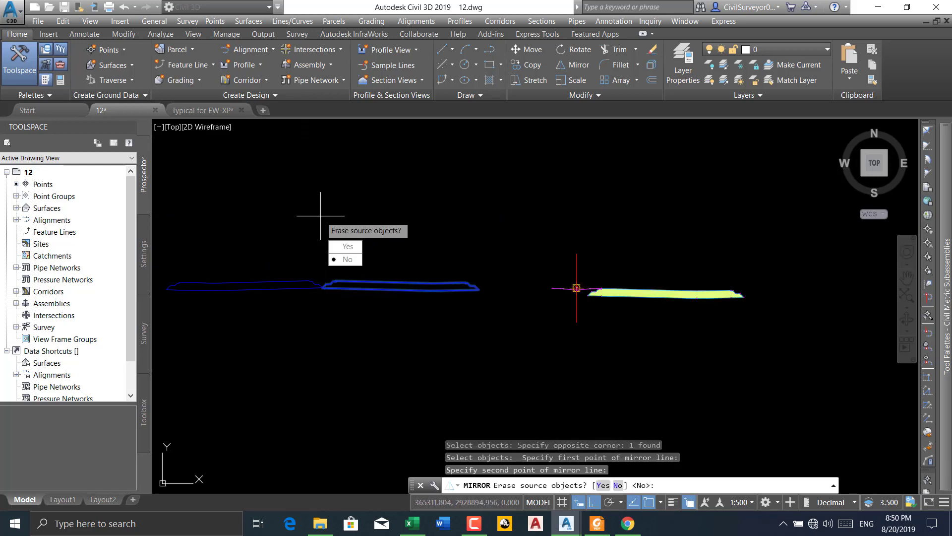
left_click(348, 246)
Create the L-POLLY subassembly from the mirrored polyline with multiple links, erasing the existing entity
scroll(297, 268, "up", 3)
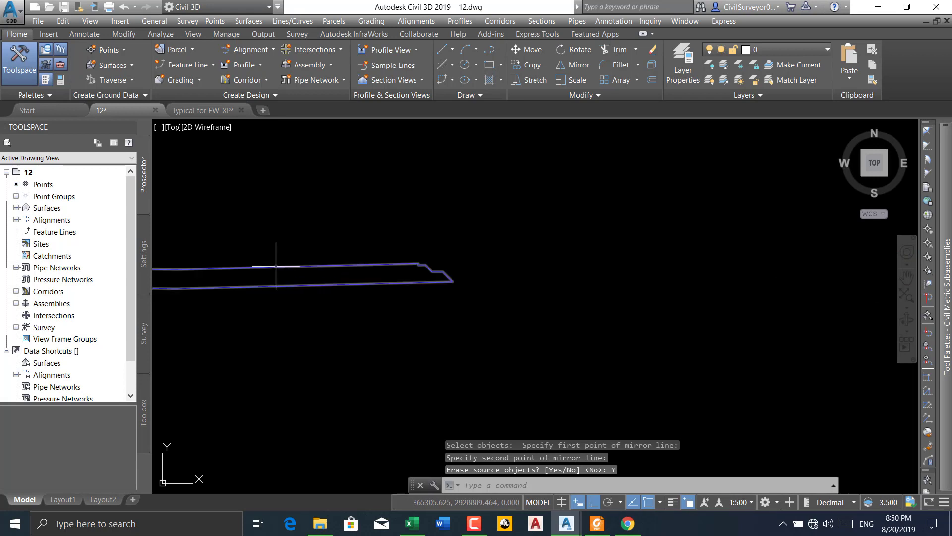
left_click(331, 265)
scroll(360, 270, "down", 4)
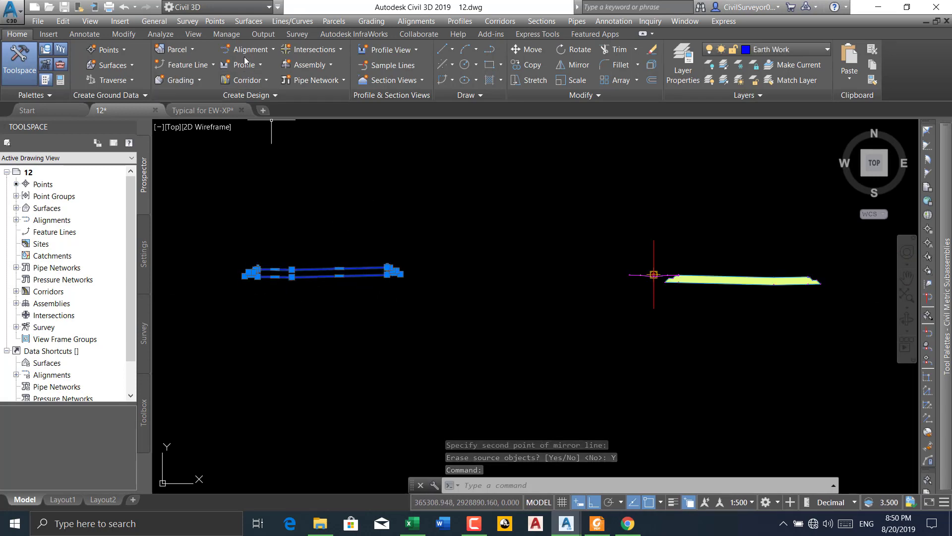
left_click(500, 21)
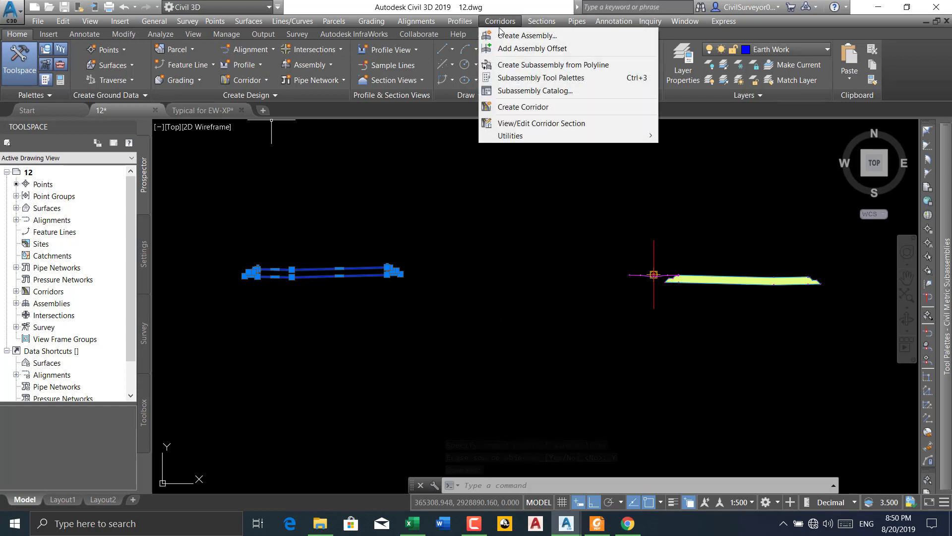
left_click(534, 67)
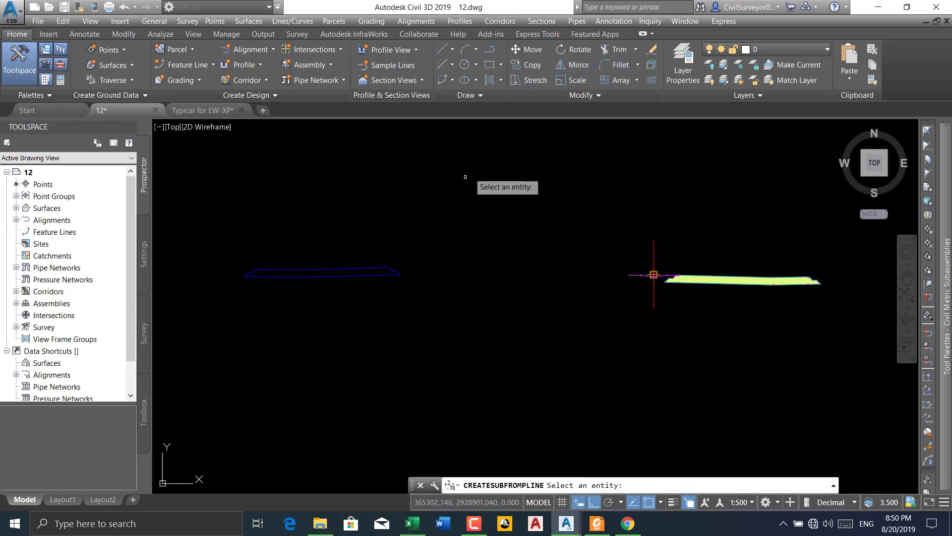
left_click(366, 269)
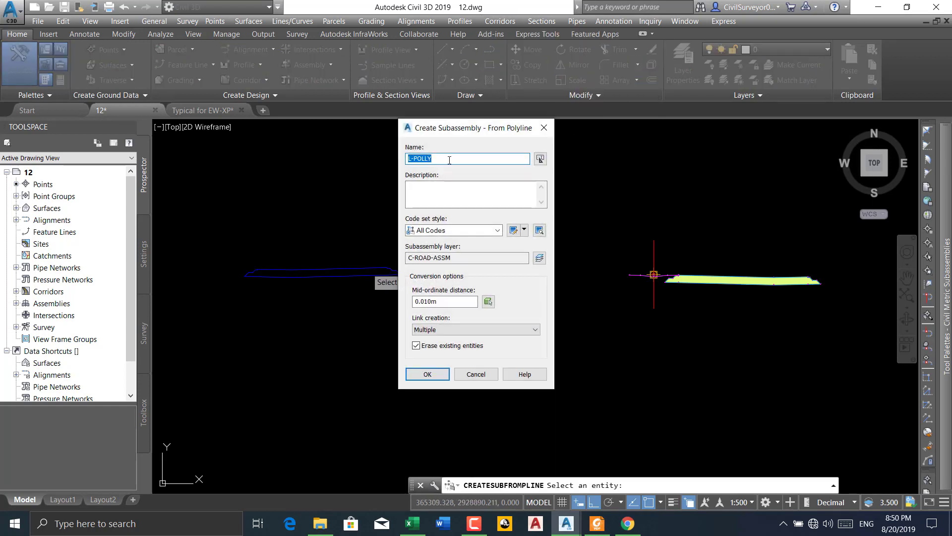
left_click(435, 375)
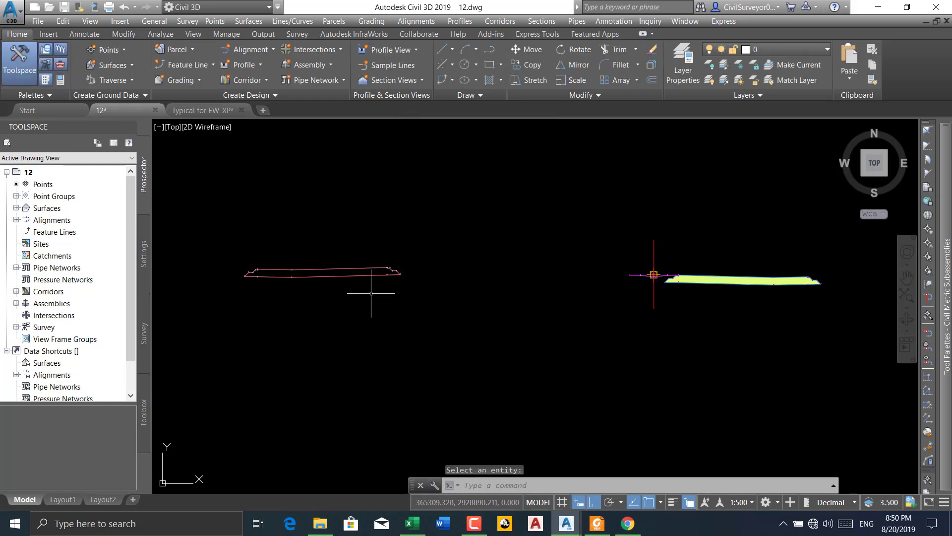
Add point code 50 to the L-POLLY subassembly at the upper corner of the small vertical step on its right end
left_click(343, 269)
scroll(397, 268, "up", 3)
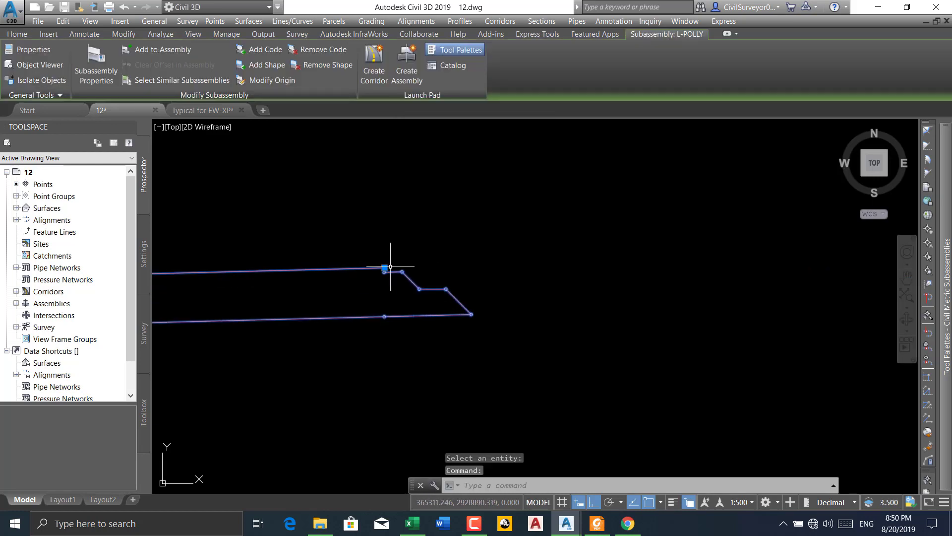
scroll(326, 269, "down", 5)
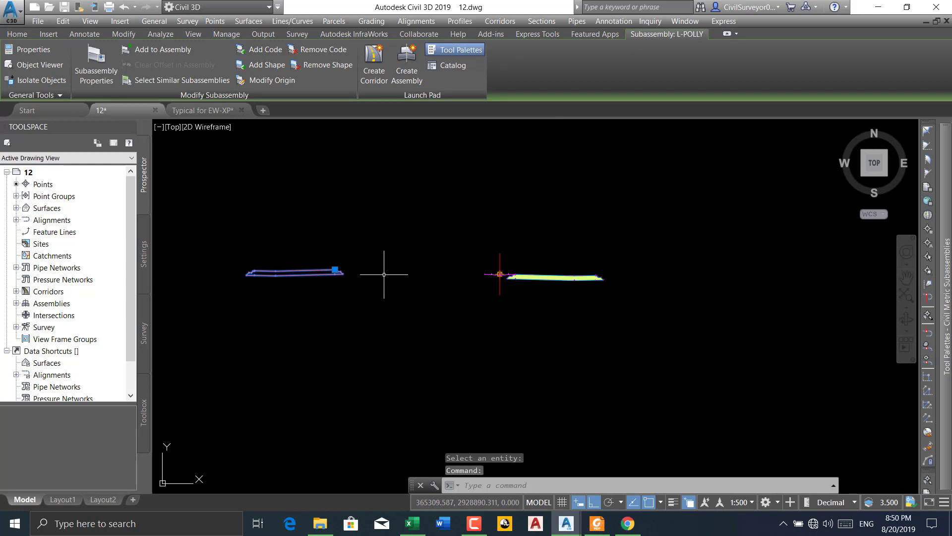
scroll(384, 273, "up", 4)
scroll(375, 240, "up", 2)
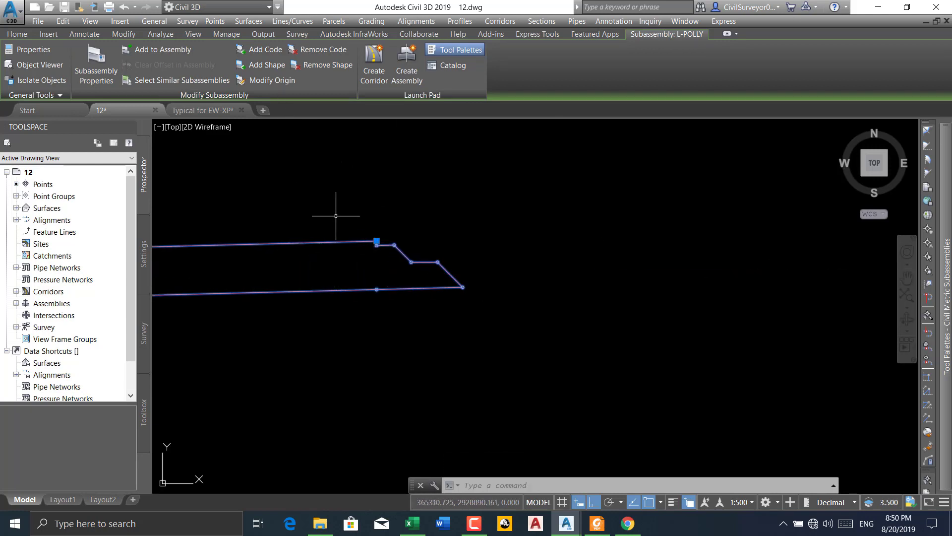
middle_click_drag(335, 216, 410, 230)
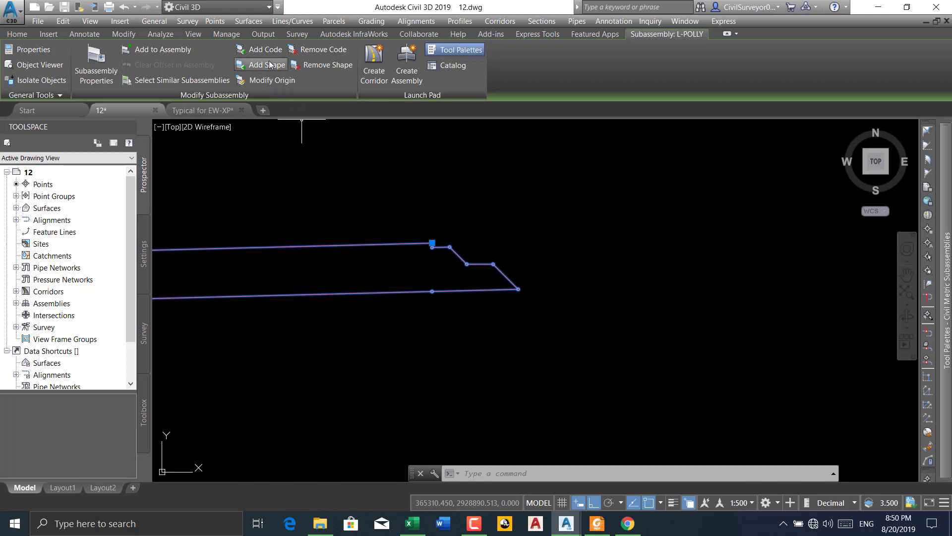
left_click(260, 49)
scroll(431, 255, "up", 5)
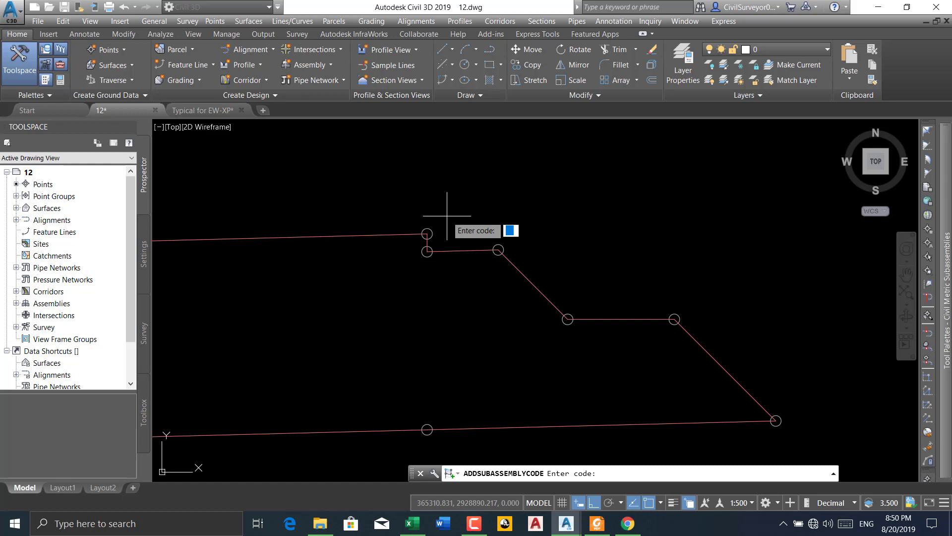
key("Return")
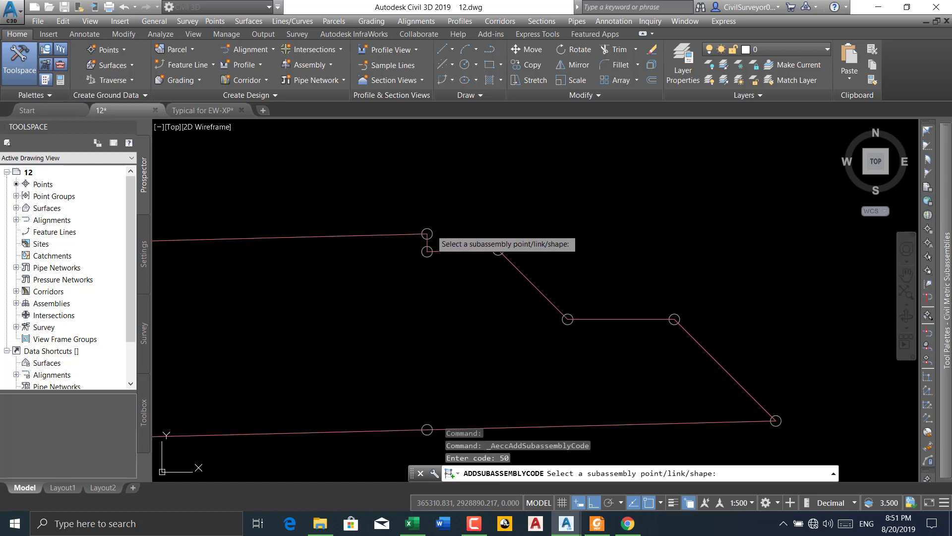
left_click(428, 233)
Add code 51 to the point at the foot of the small vertical step and code 52 to the outer end of the short ledge
key("Return")
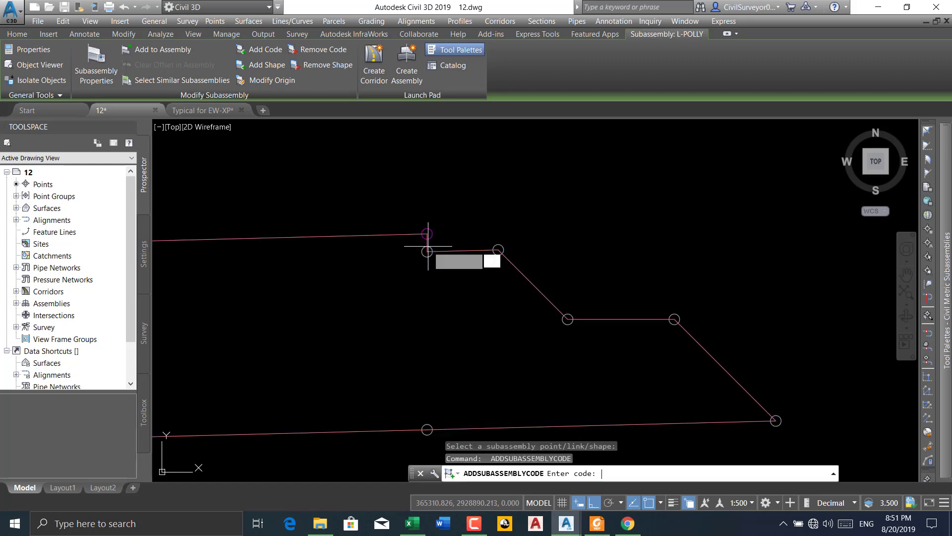
scroll(430, 252, "up", 2)
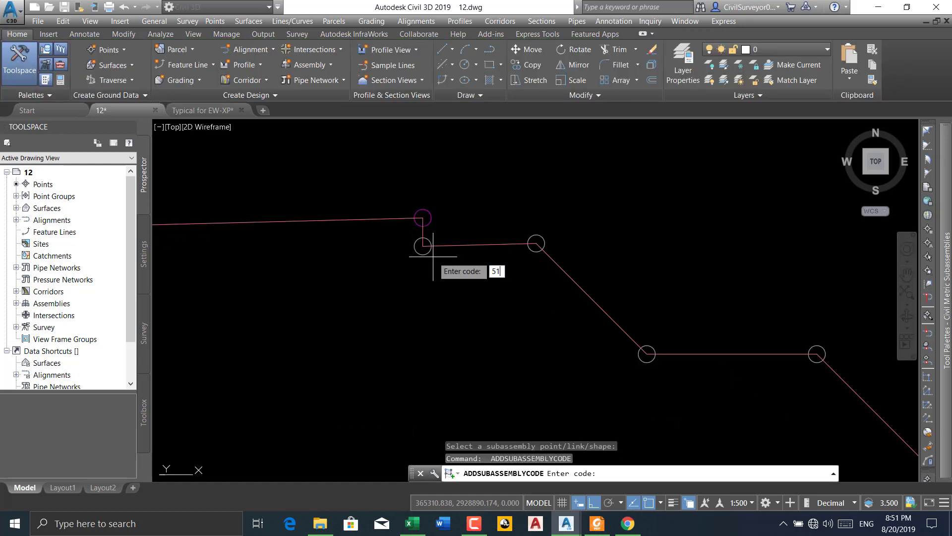
key("Return")
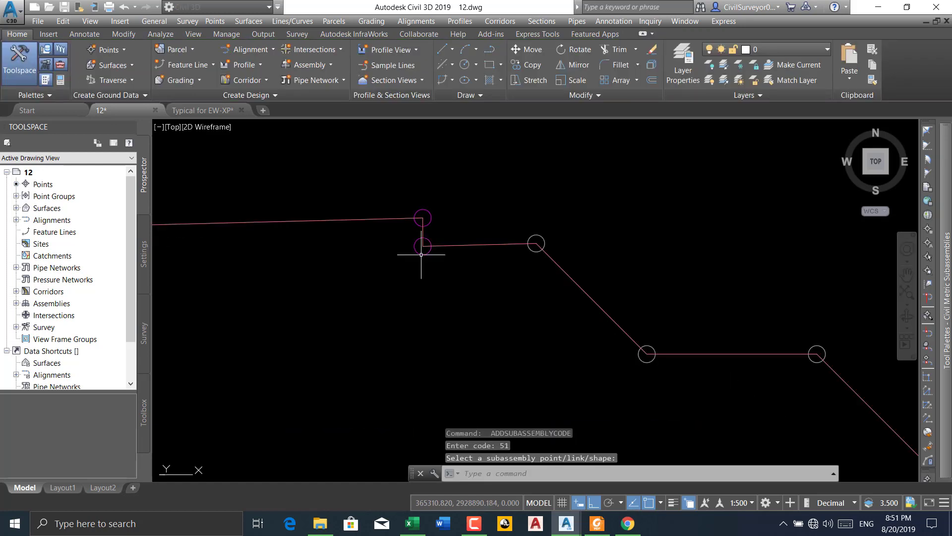
key("Return")
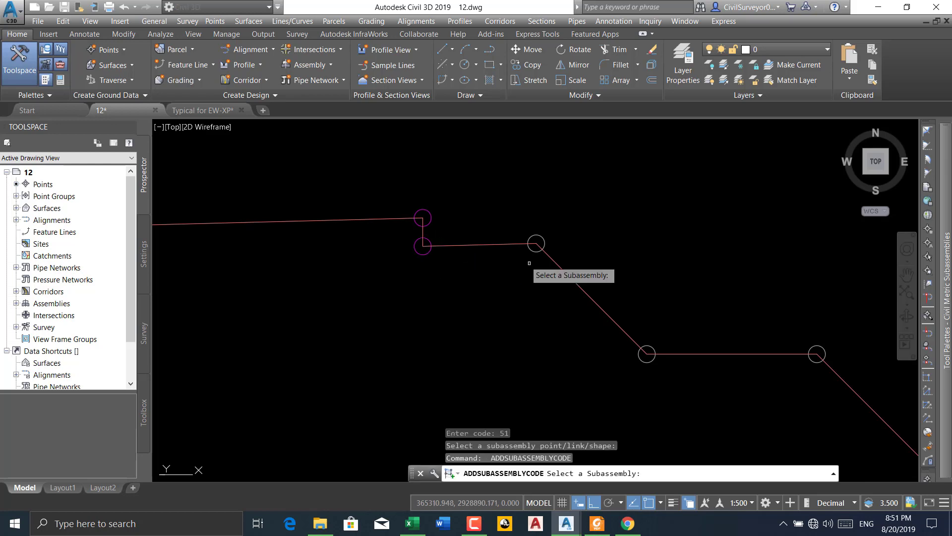
left_click(506, 245)
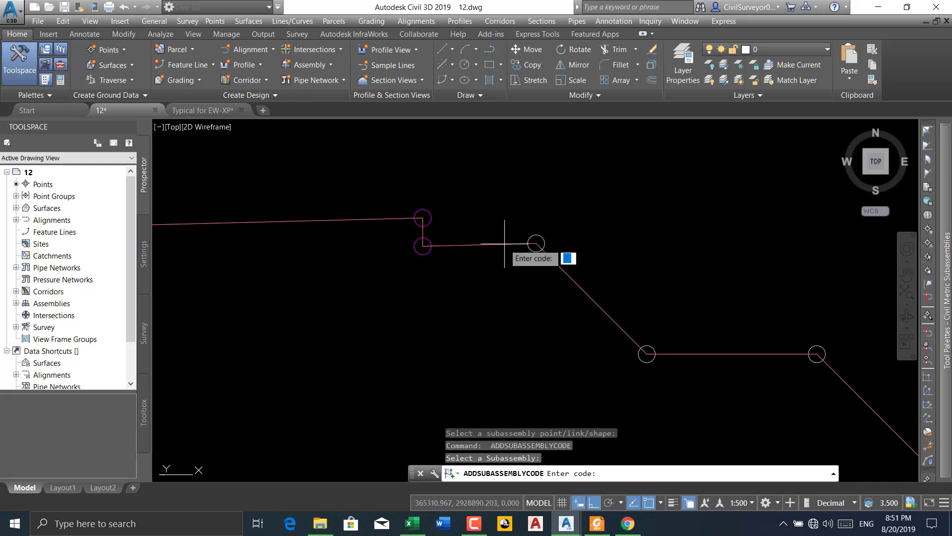
key("Return")
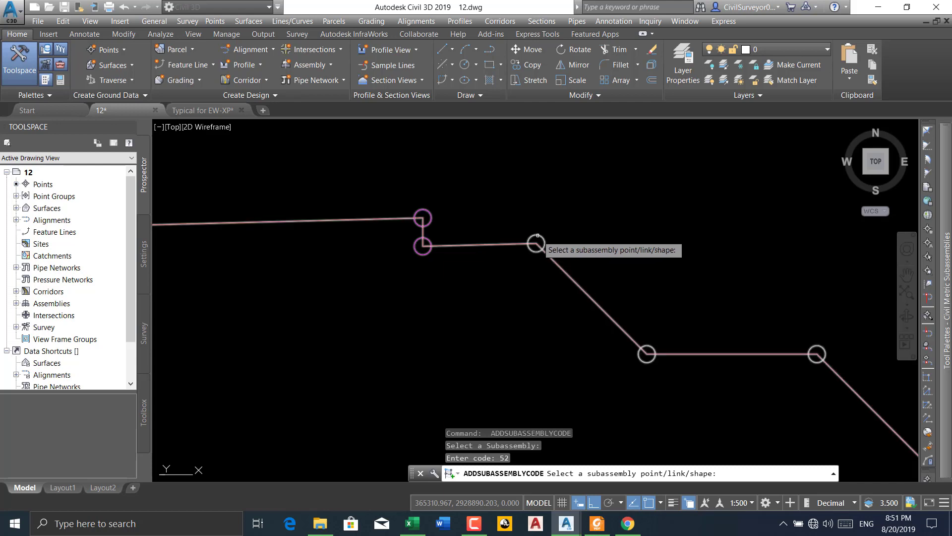
key("Return")
Add code 54 to the point where the slope below the short ledge meets the lower ledge
scroll(573, 232, "down", 4)
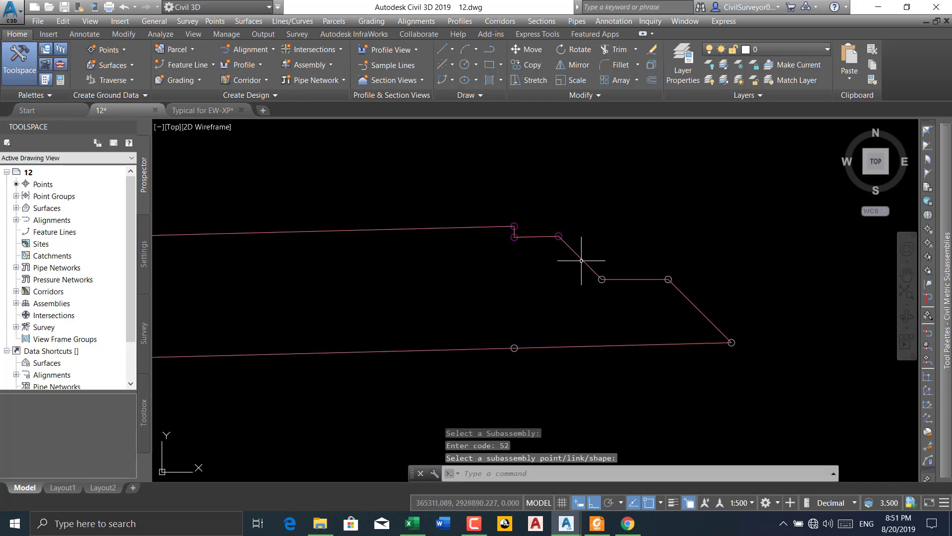
scroll(602, 218, "down", 2)
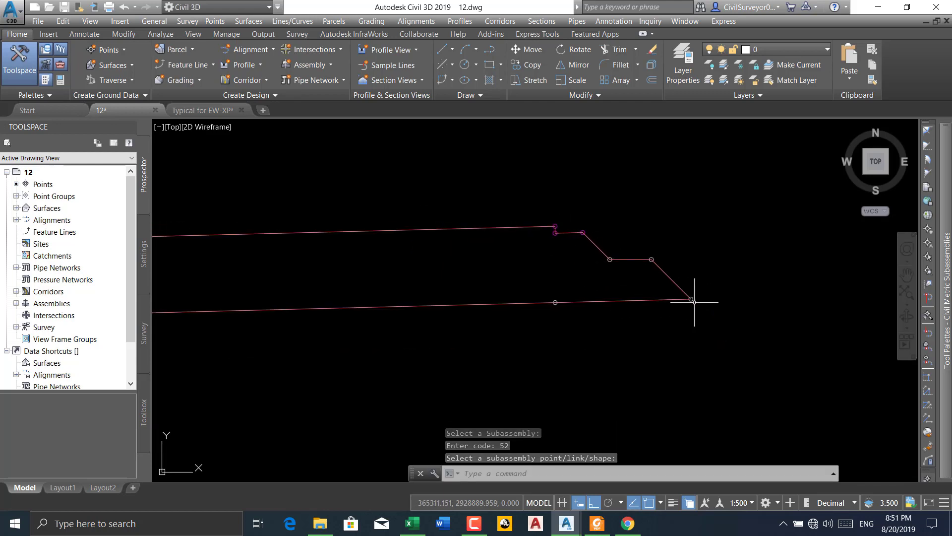
key("Return")
scroll(610, 263, "up", 4)
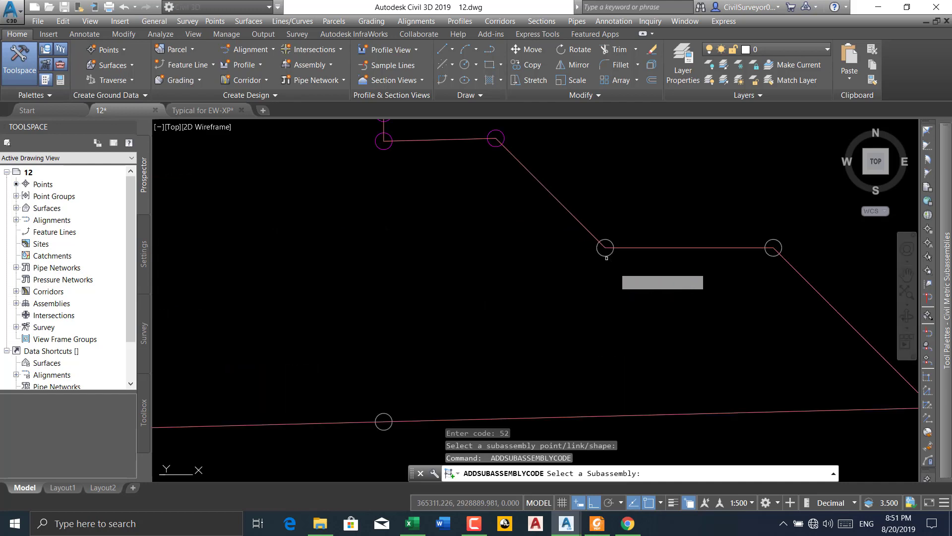
left_click(588, 233)
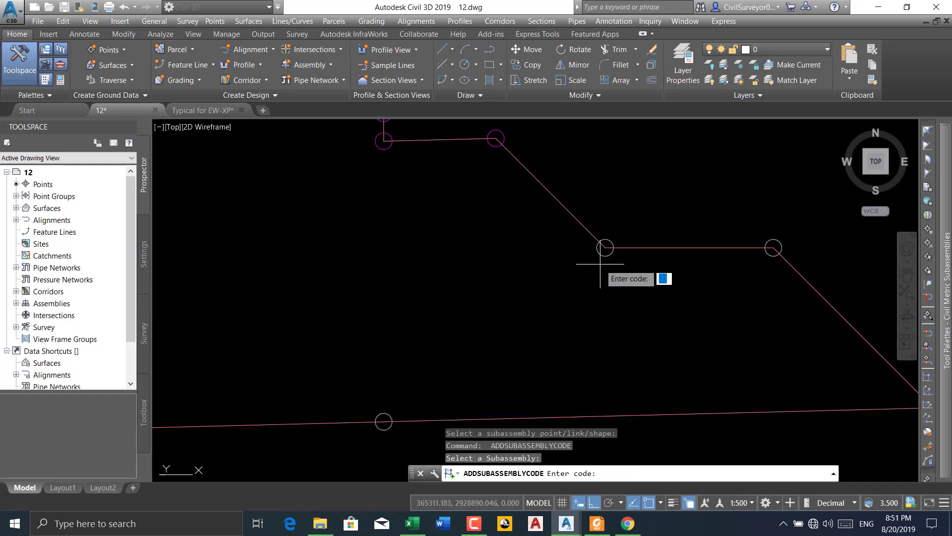
key("Return")
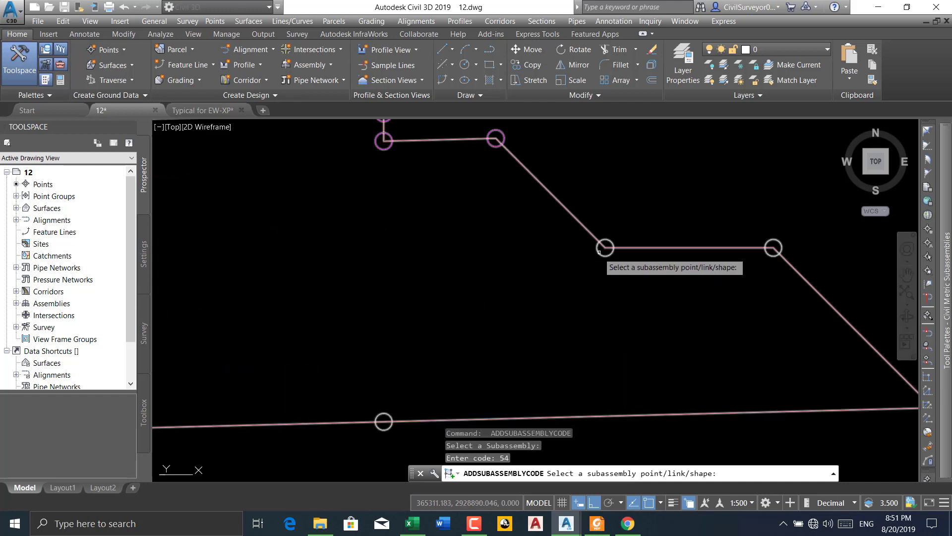
left_click(475, 523)
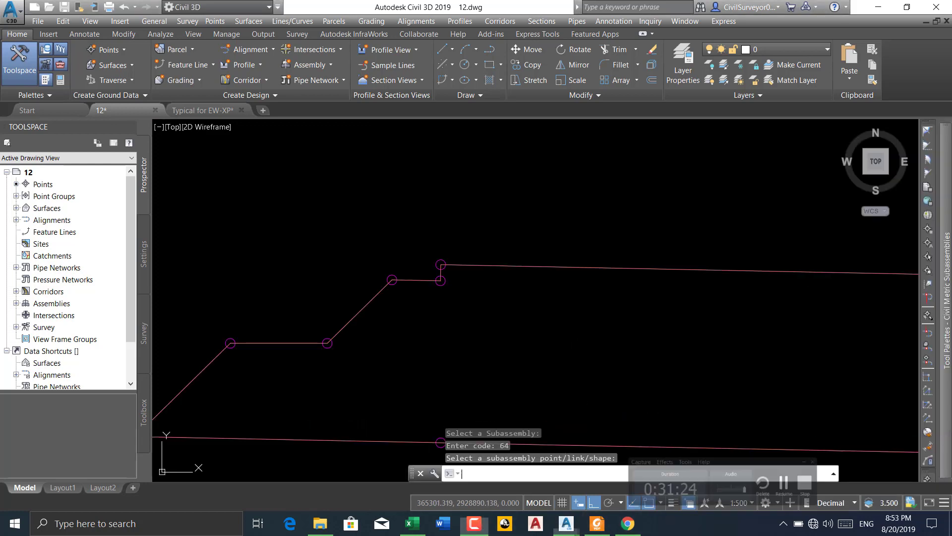
Add code 65 to the grade-break point on the top surface of the L-POLLY subassembly
middle_click_drag(663, 333, 535, 323)
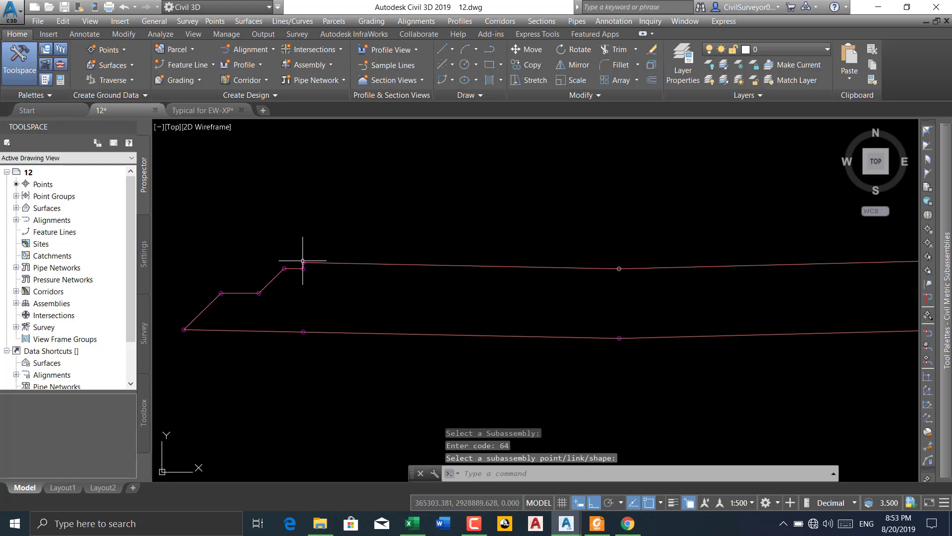
scroll(303, 257, "up", 4)
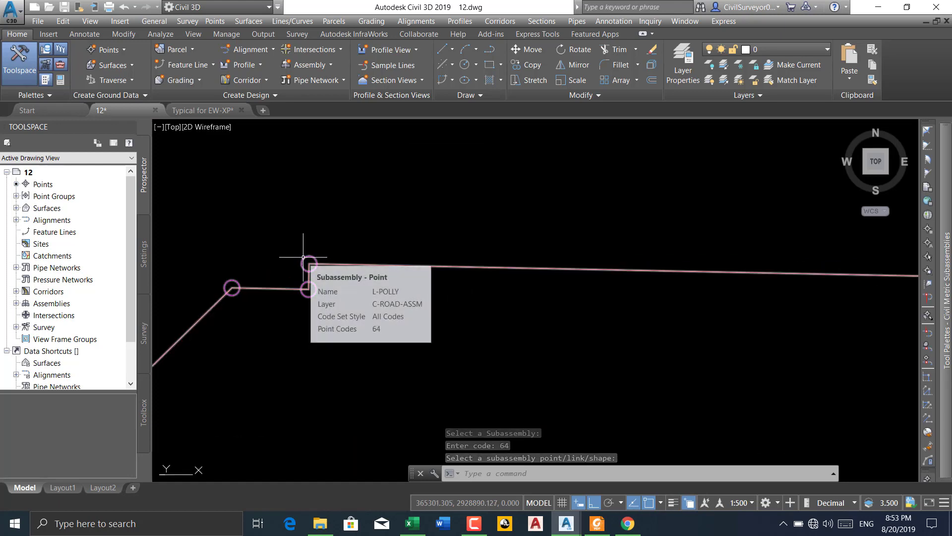
scroll(247, 240, "down", 2)
scroll(247, 240, "down", 4)
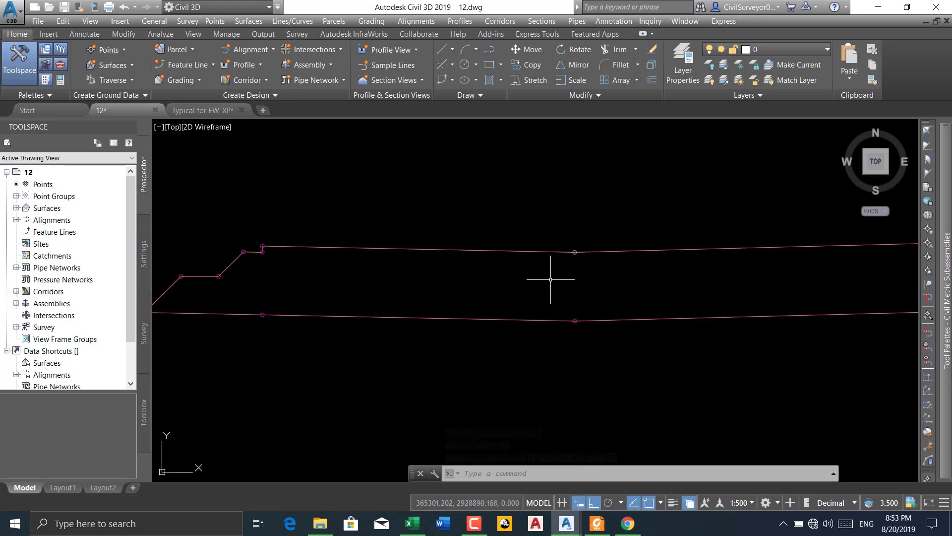
key("Return")
scroll(571, 267, "up", 5)
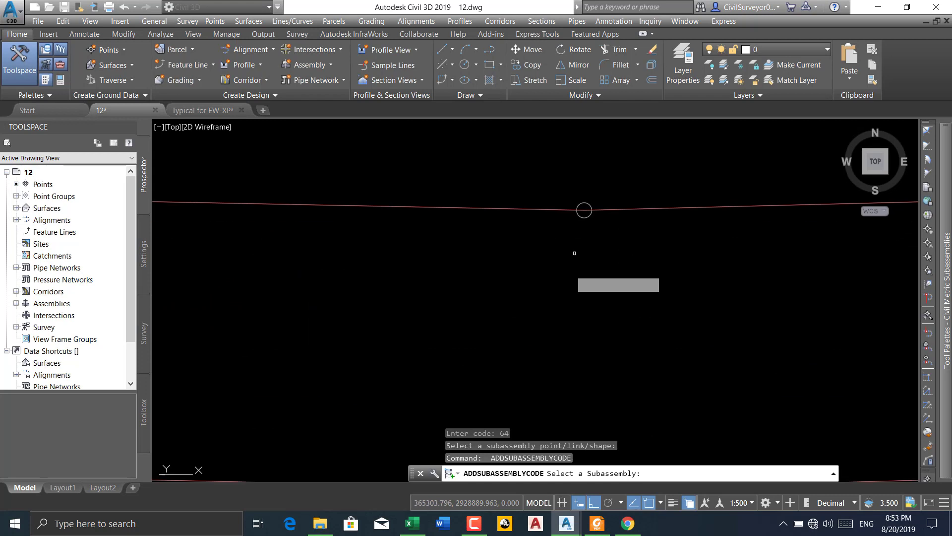
left_click(584, 210)
key("Return")
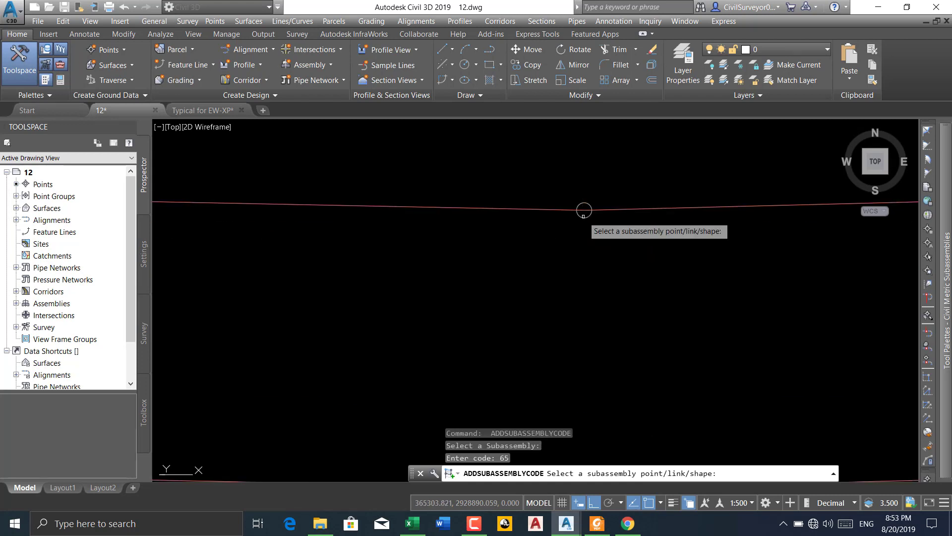
key("Return")
scroll(425, 198, "down", 5)
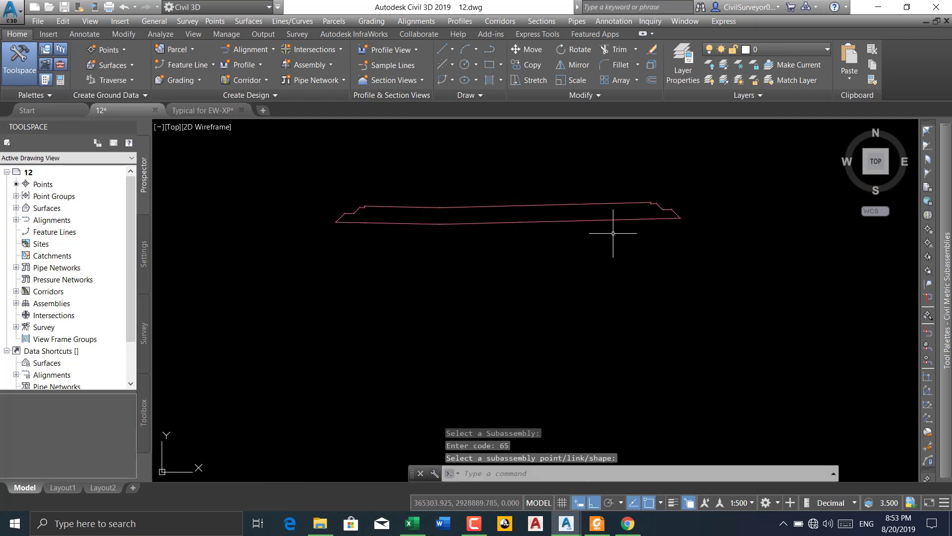
Add link code L50 to the top surface link between the grade break and the right-hand step of the L-POLLY subassembly
scroll(649, 202, "up", 3)
scroll(650, 203, "up", 4)
scroll(635, 208, "down", 3)
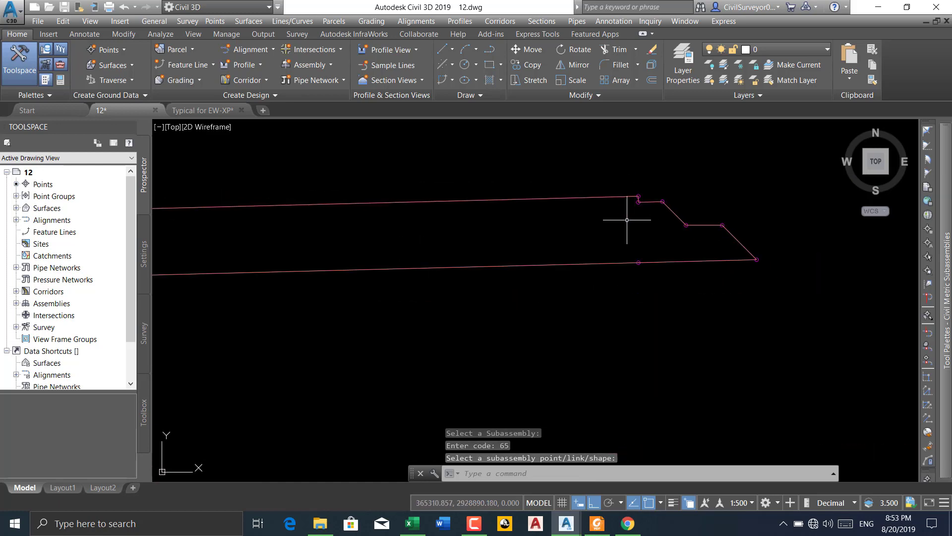
scroll(640, 203, "down", 2)
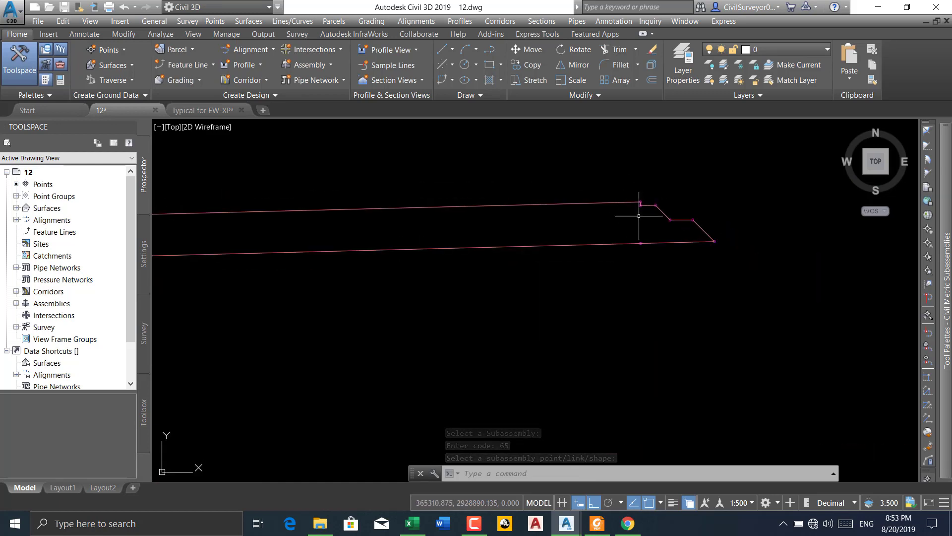
middle_click_drag(544, 206, 599, 214)
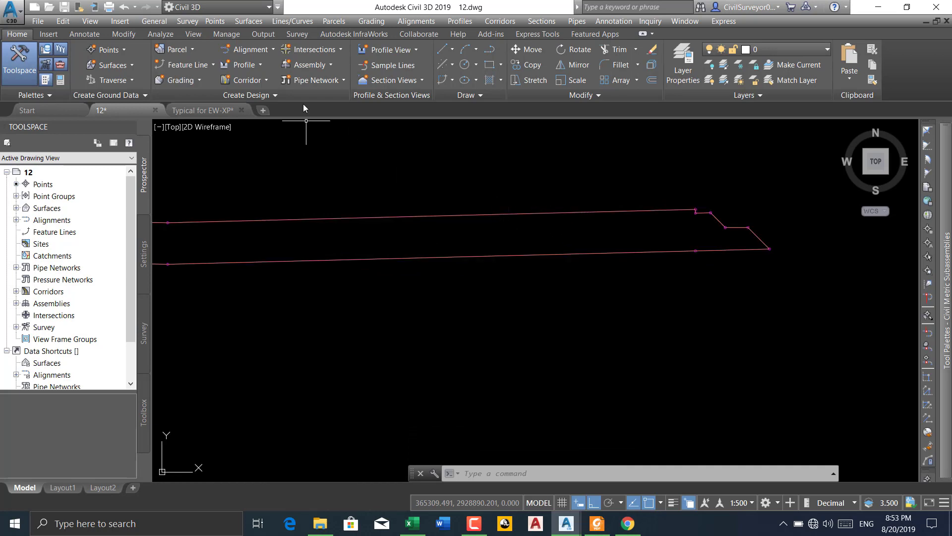
left_click(378, 215)
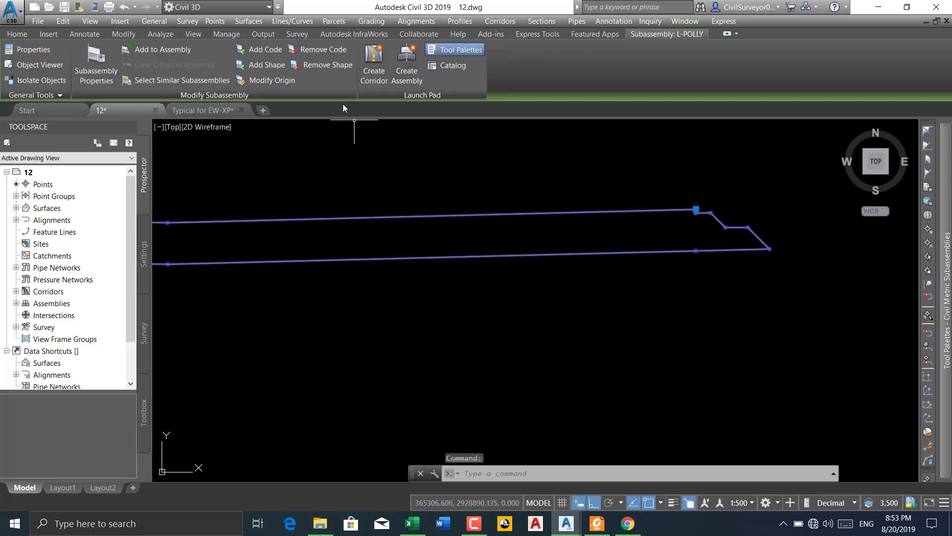
left_click(271, 51)
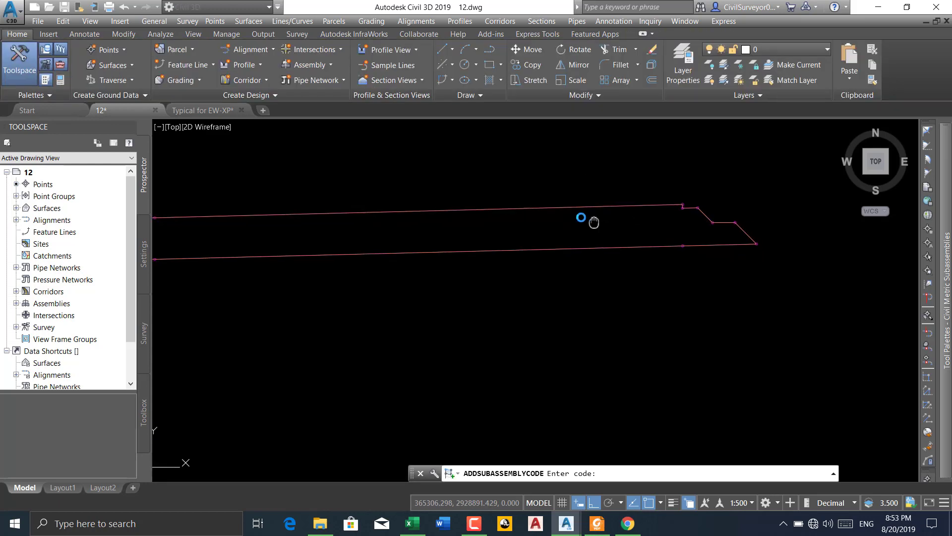
scroll(614, 219, "down", 2)
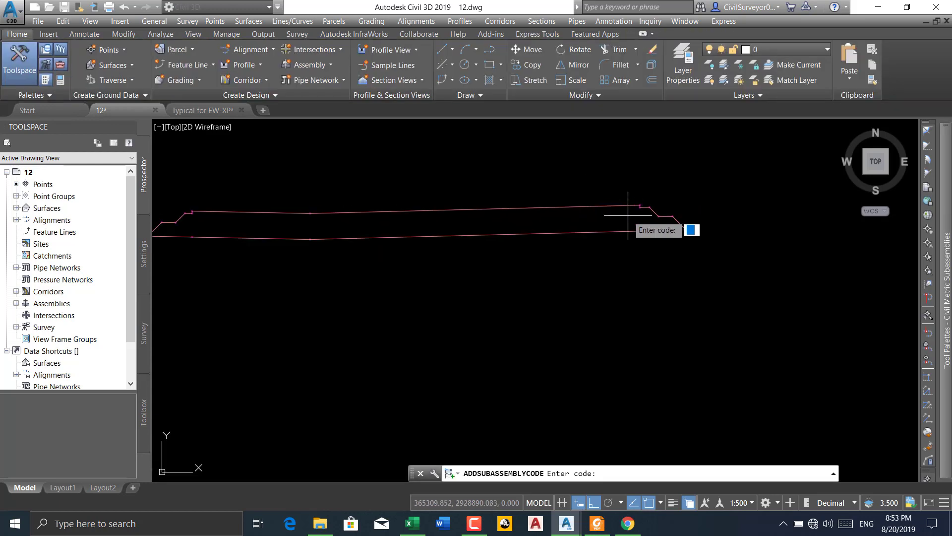
scroll(628, 215, "down", 3)
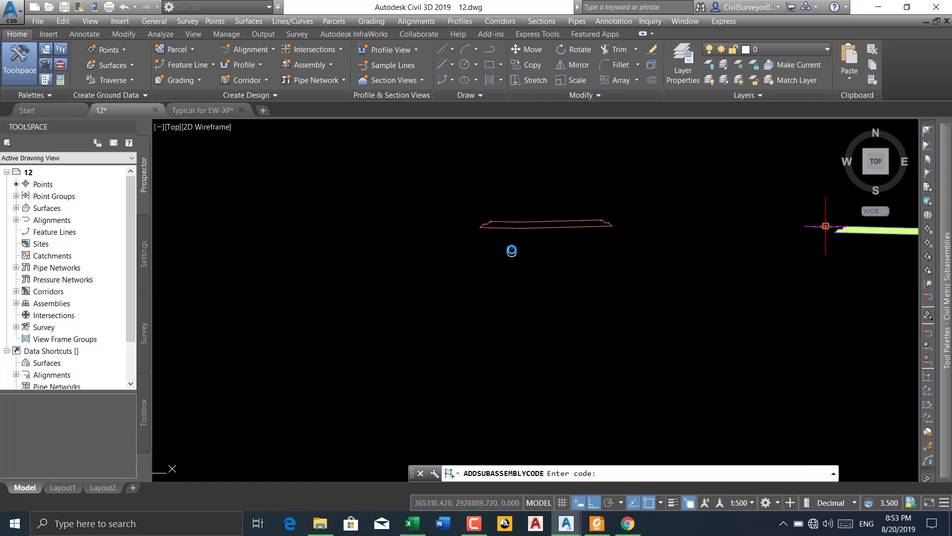
scroll(615, 218, "up", 2)
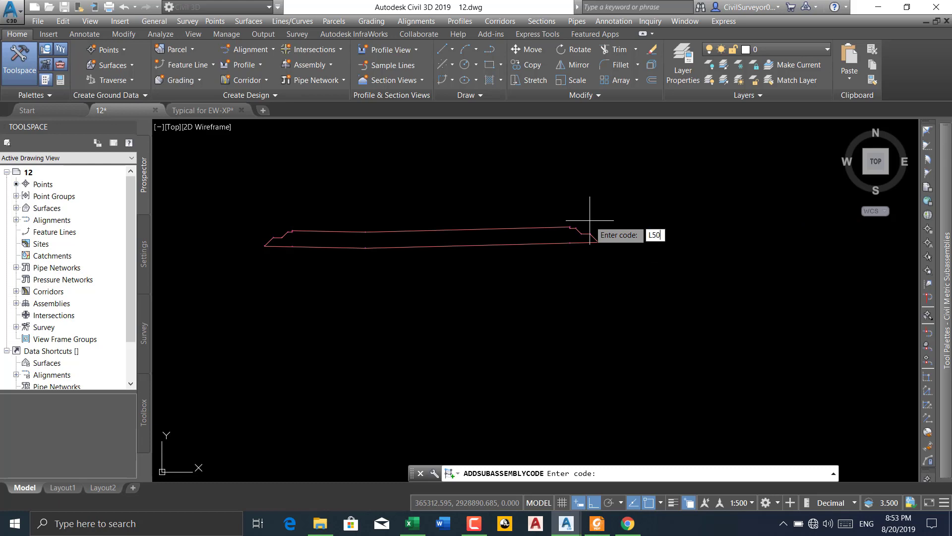
key("Return")
scroll(565, 226, "up", 5)
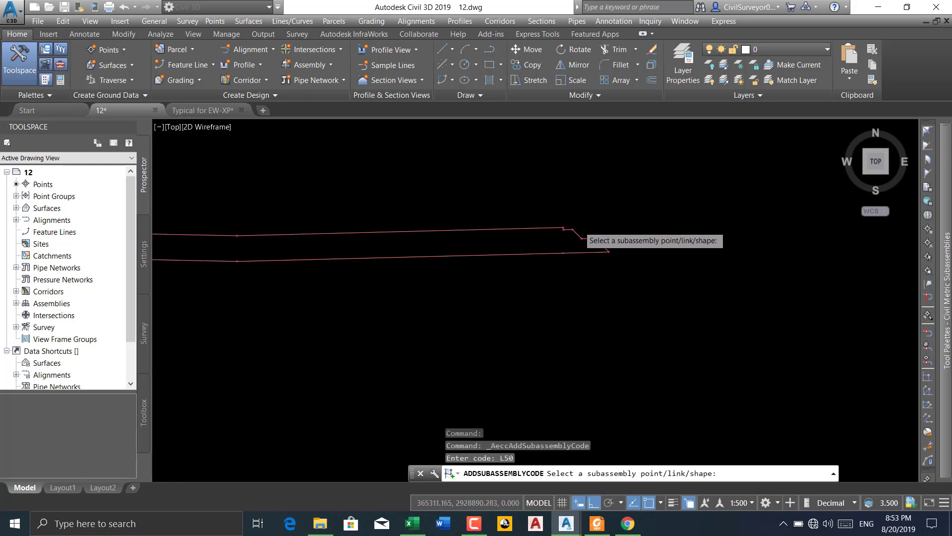
left_click(487, 230)
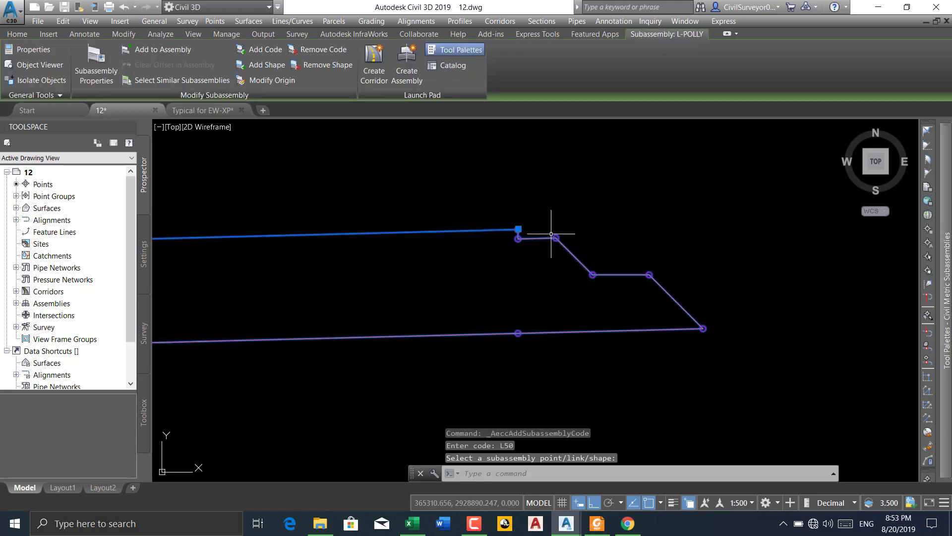
Add link code L51 to the top surface link on the left side of the L-POLLY grade break
key("Return")
scroll(580, 229, "down", 4)
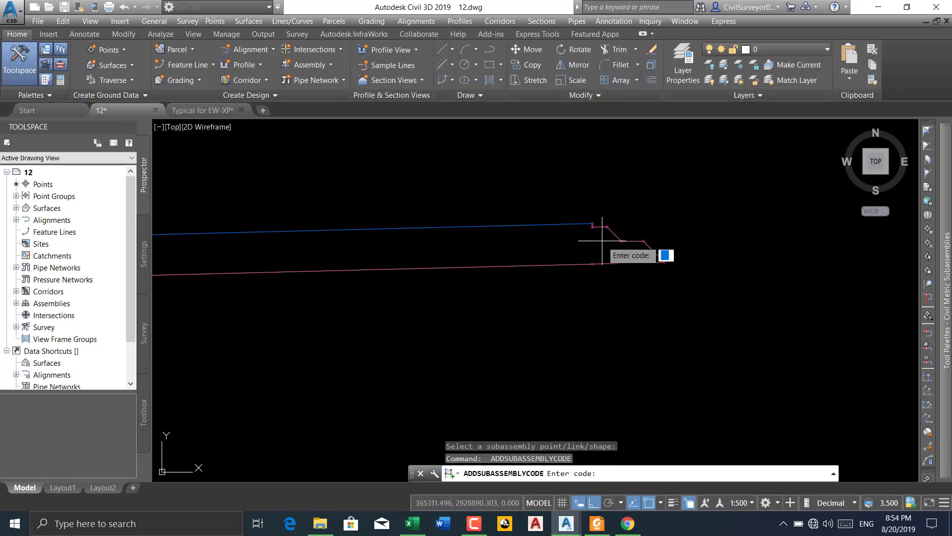
key("Return")
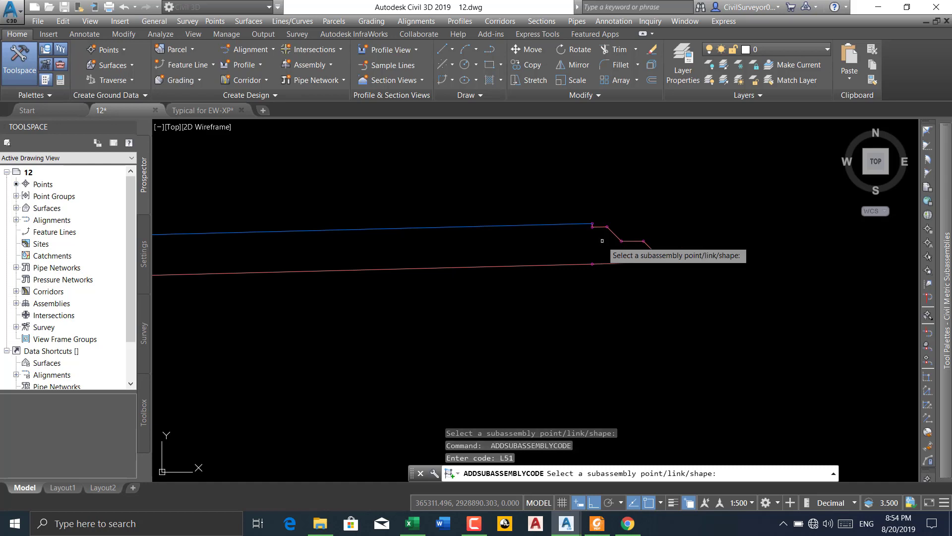
scroll(645, 228, "down", 2)
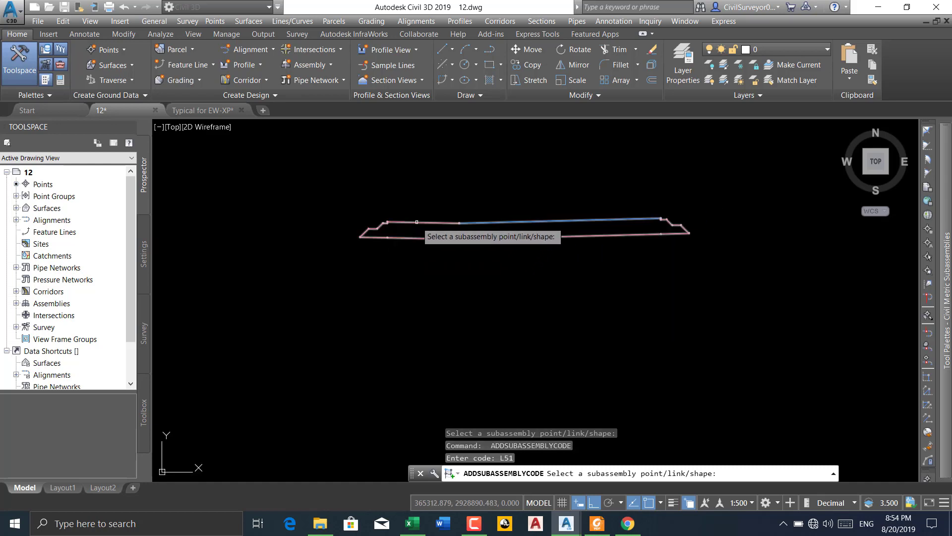
left_click(416, 222)
scroll(395, 226, "up", 3)
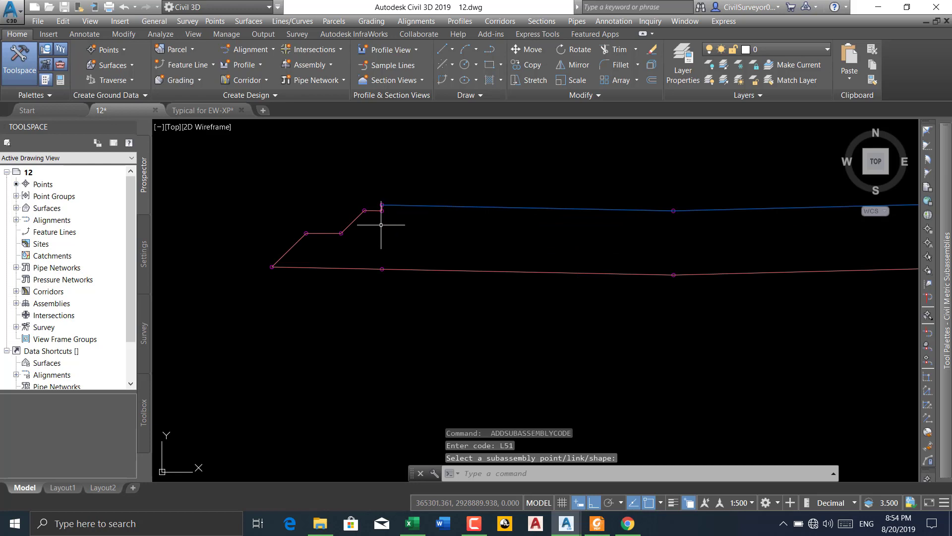
Add link code L52 to the small vertical step link at the left end of the L-POLLY subassembly
key("Return")
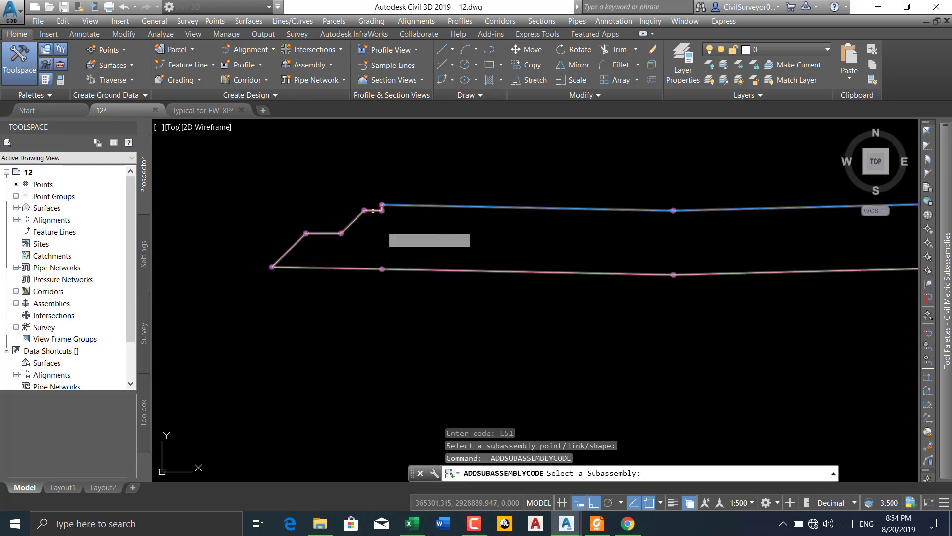
left_click(378, 210)
scroll(378, 208, "up", 3)
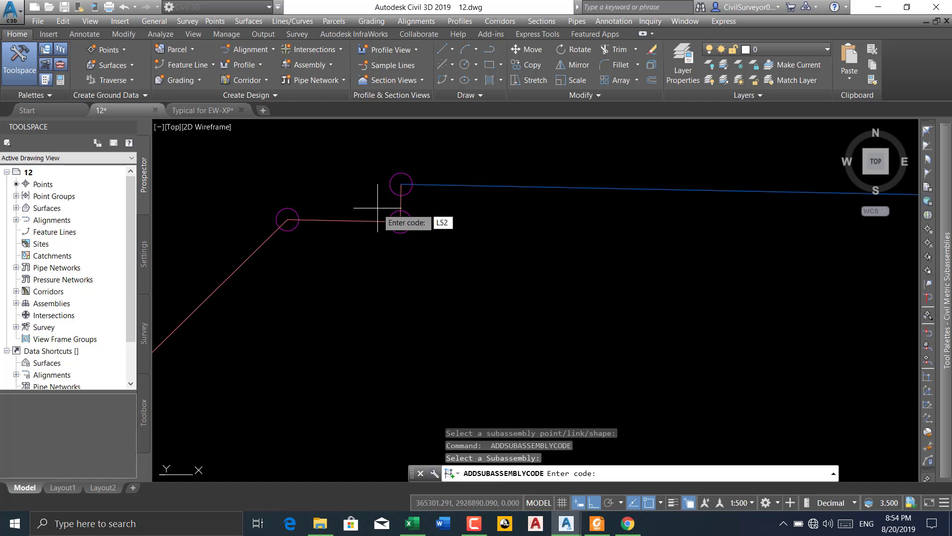
type("L52")
key("Return")
left_click(400, 204)
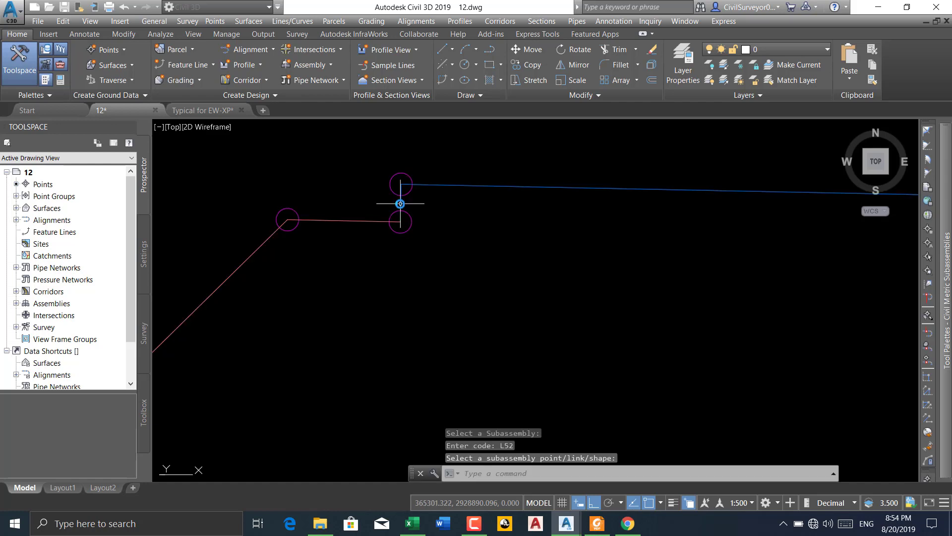
left_click(473, 523)
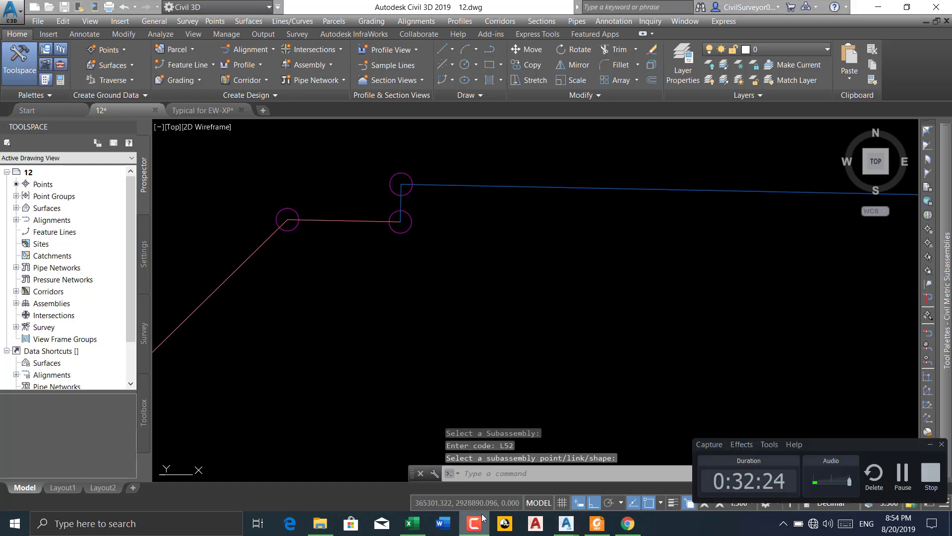
left_click(902, 480)
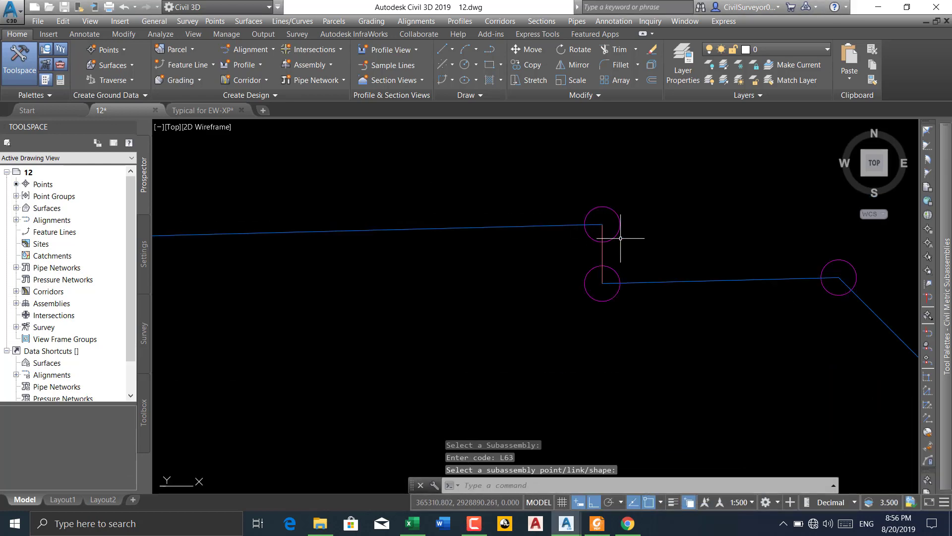
Add link code L65 to the small vertical step link at the right end of the L-POLLY subassembly
key("Return")
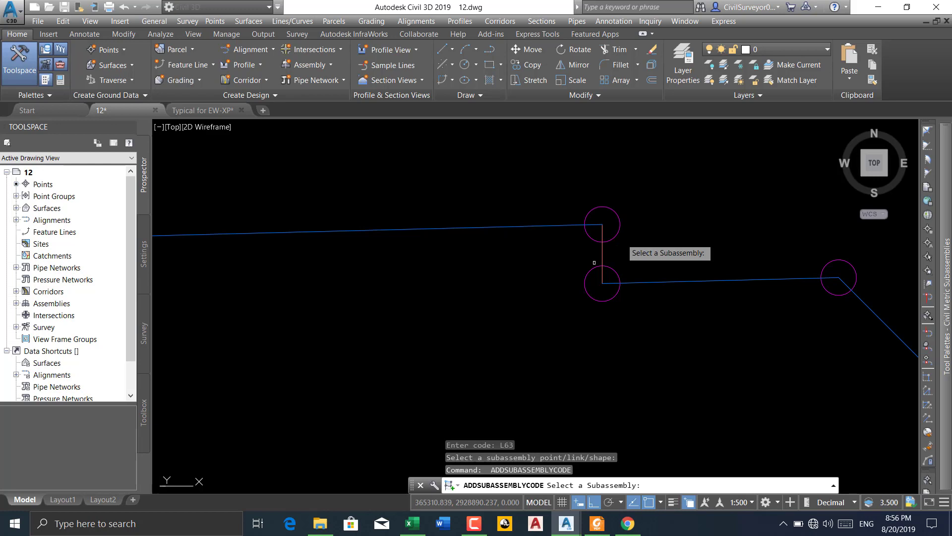
left_click(602, 263)
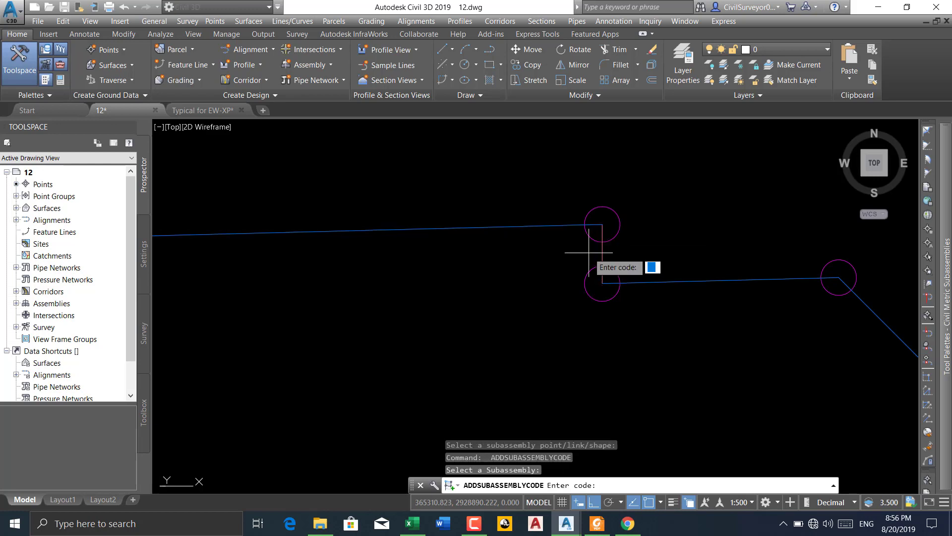
type("L65")
key("Return")
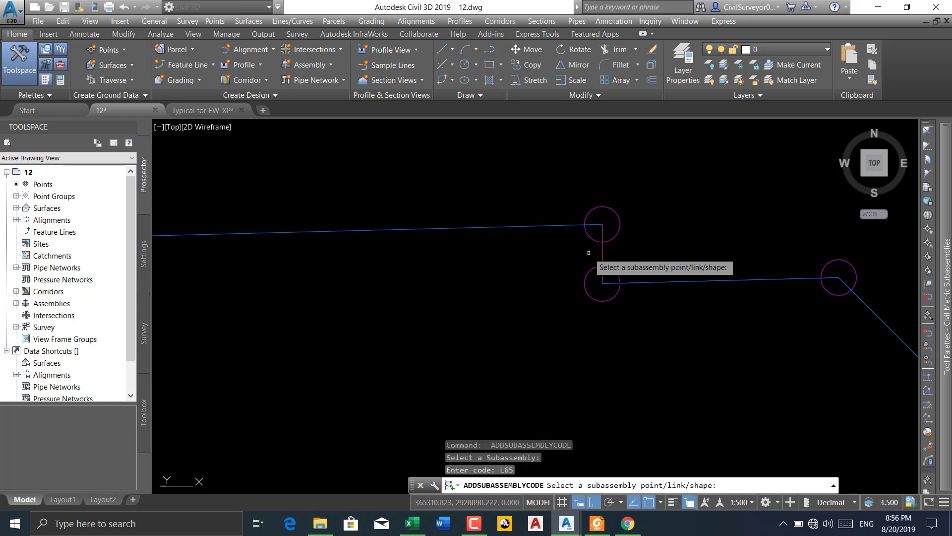
left_click(602, 251)
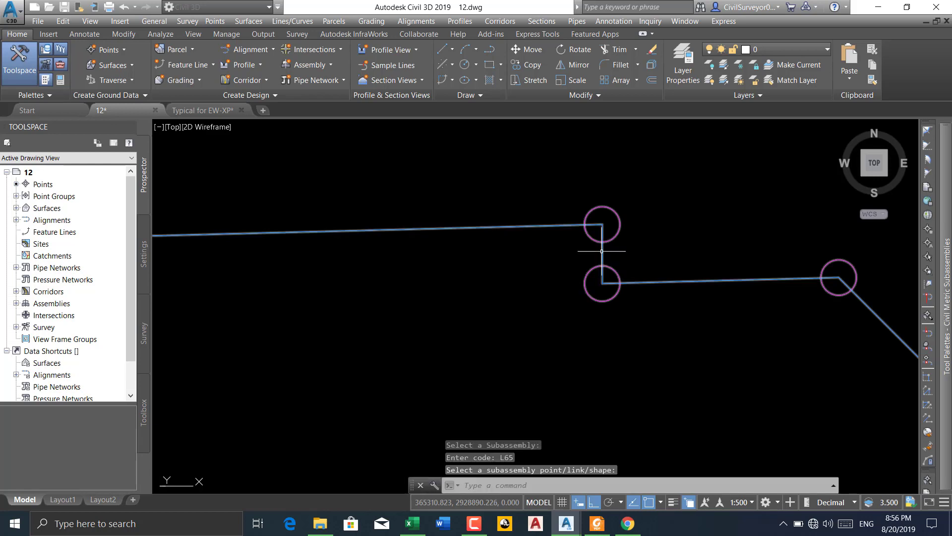
Add a shape to the L-POLLY subassembly enclosed by all of its links
scroll(626, 202, "down", 4)
scroll(533, 222, "down", 3)
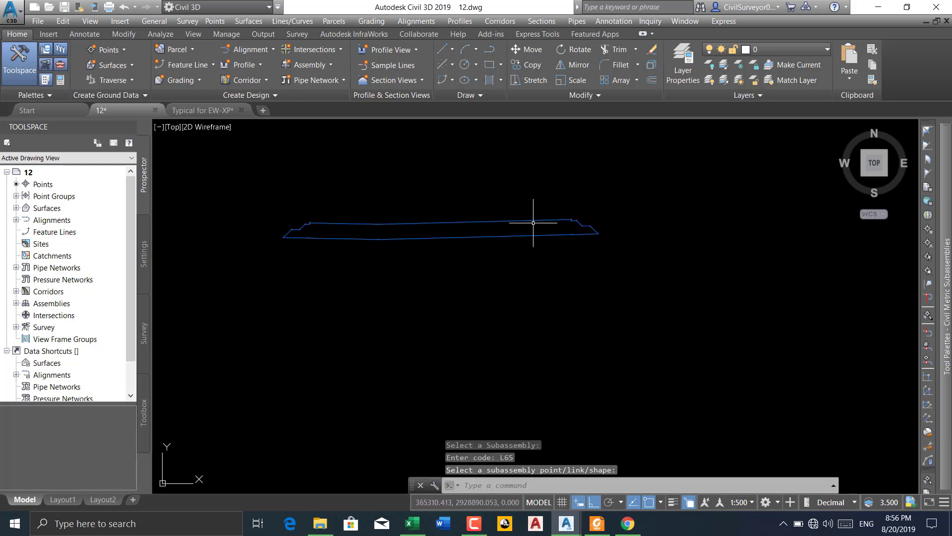
left_click(404, 223)
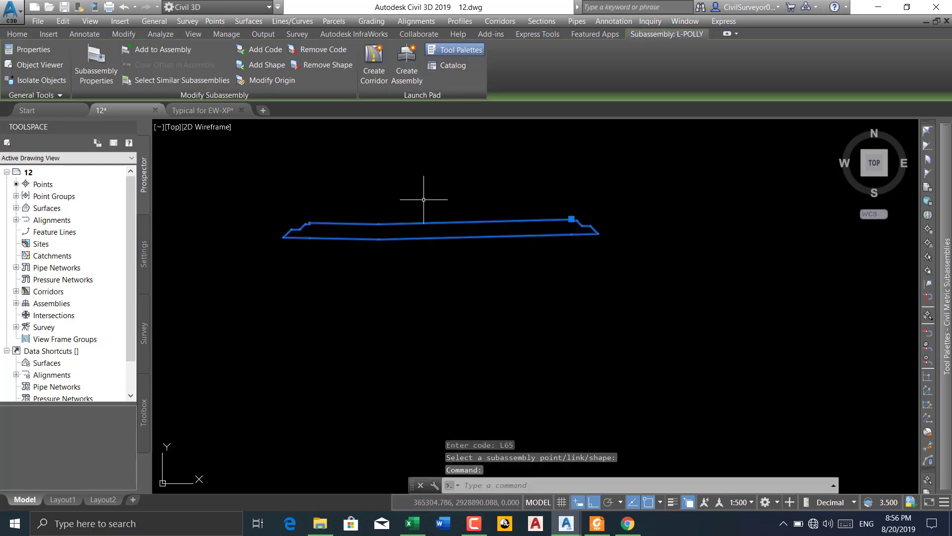
left_click(277, 66)
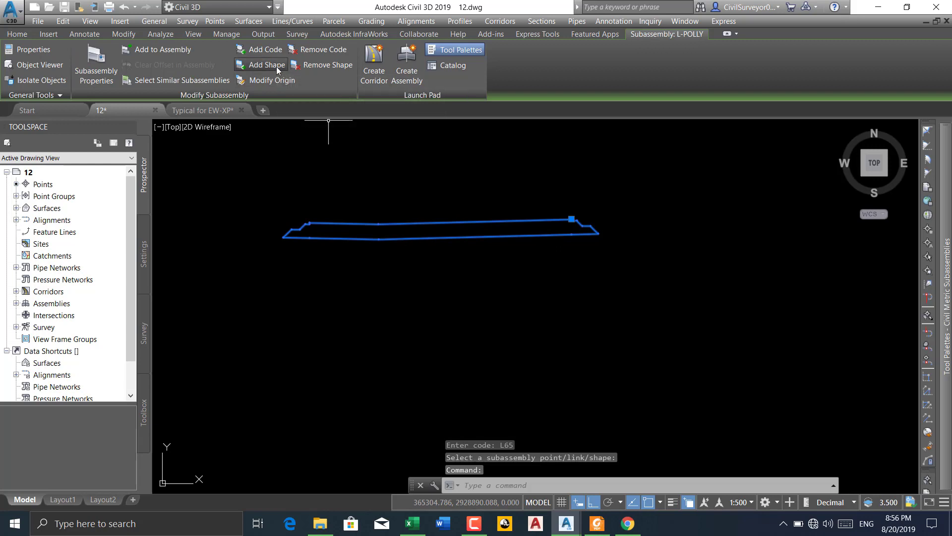
left_click(636, 206)
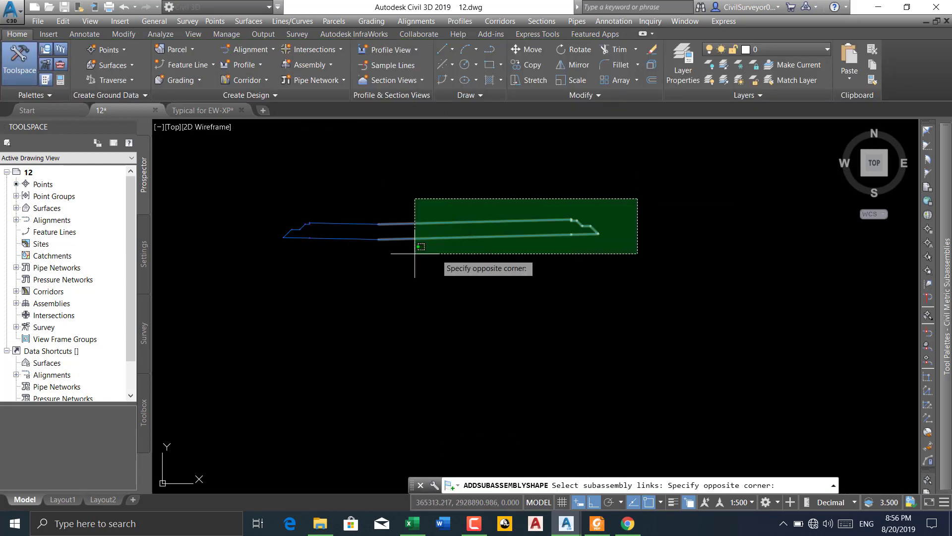
left_click(256, 280)
key("Return")
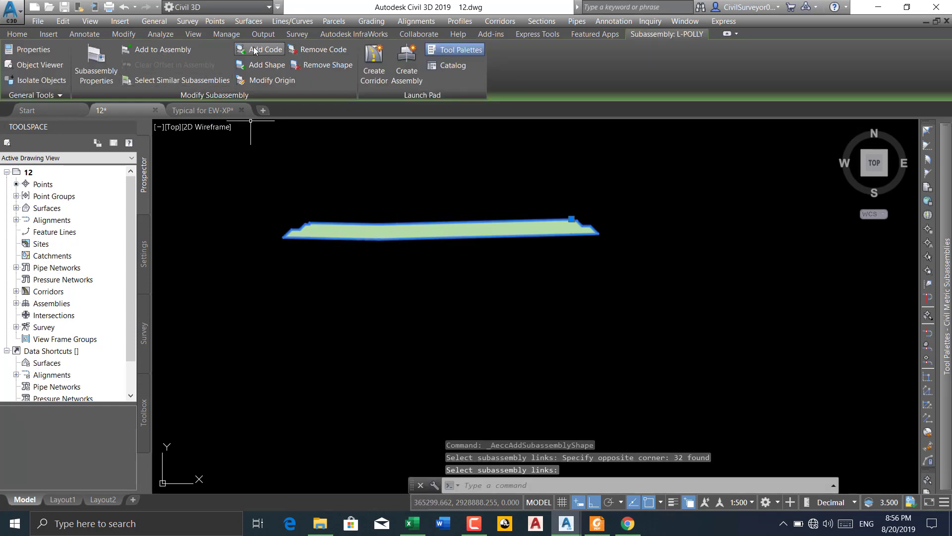
Add the L-POLLY subassembly to the assembly at the marker point on the left outer end of the median links
left_click(160, 49)
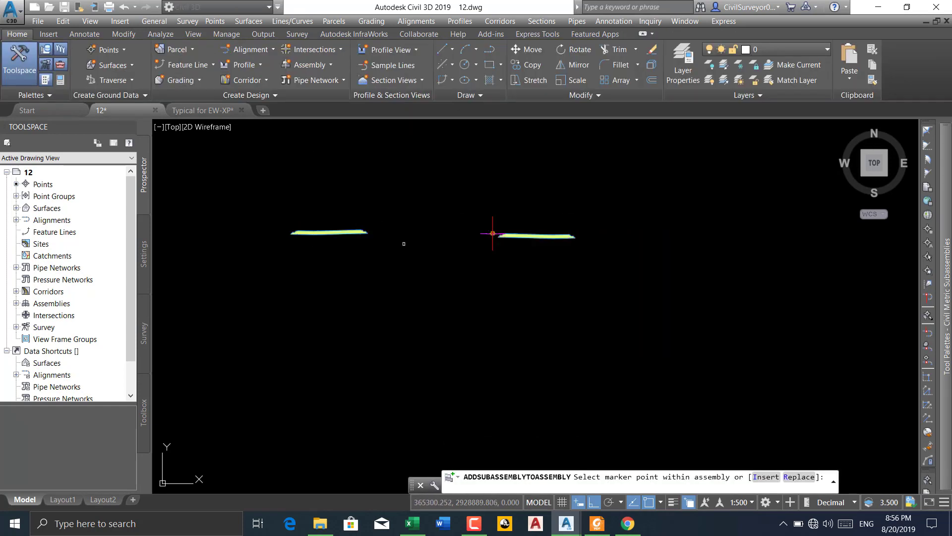
scroll(518, 234, "up", 10)
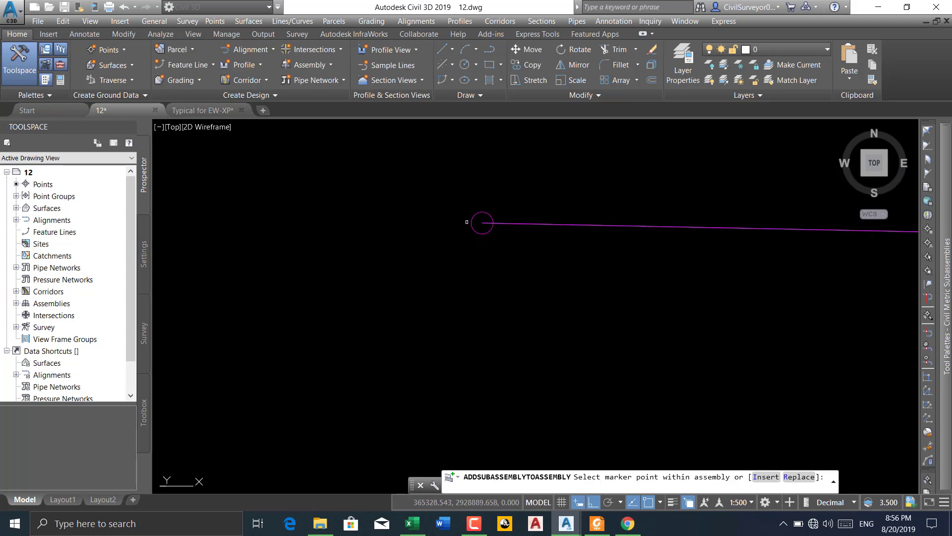
left_click(482, 223)
scroll(491, 199, "down", 5)
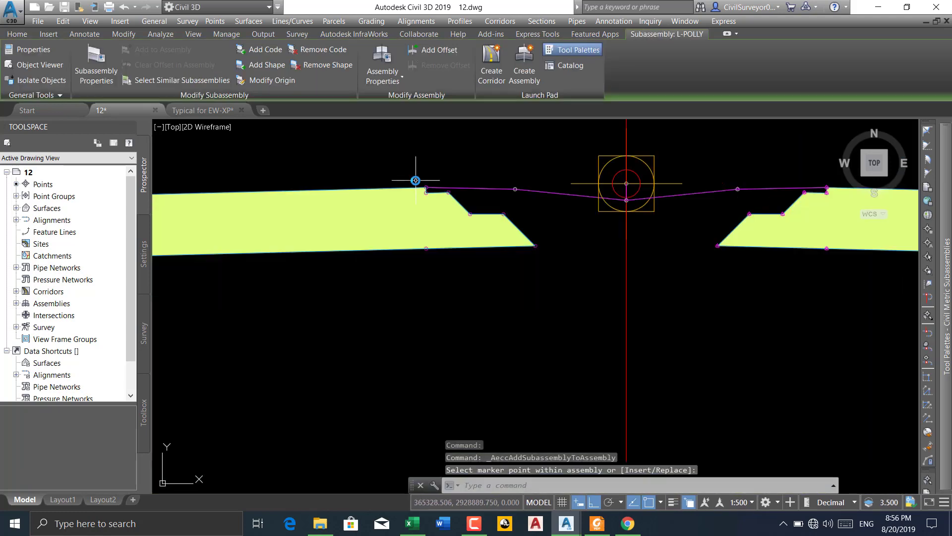
key("Escape")
scroll(517, 219, "down", 4)
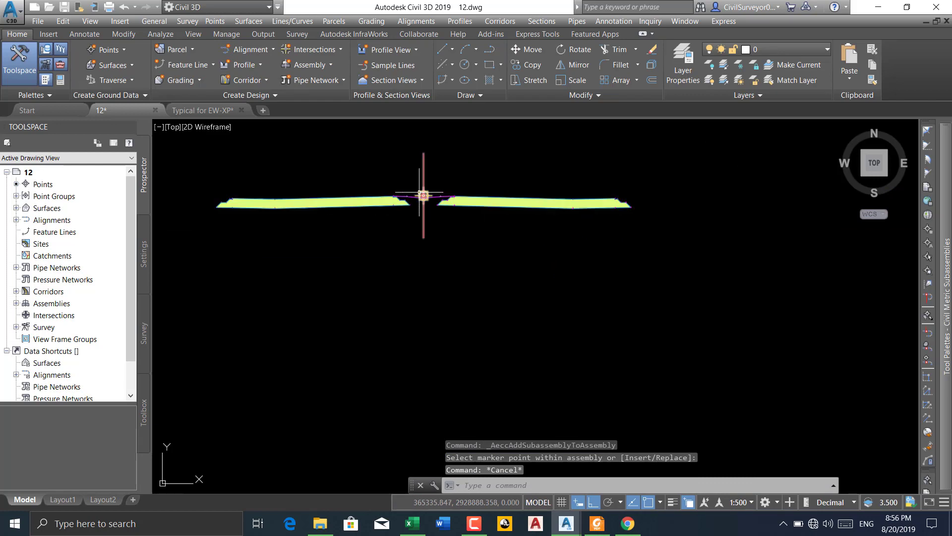
Switch to the Typical for EW-XP drawing and examine the pavement edge and plot grading slope in Detail 1
left_click(202, 110)
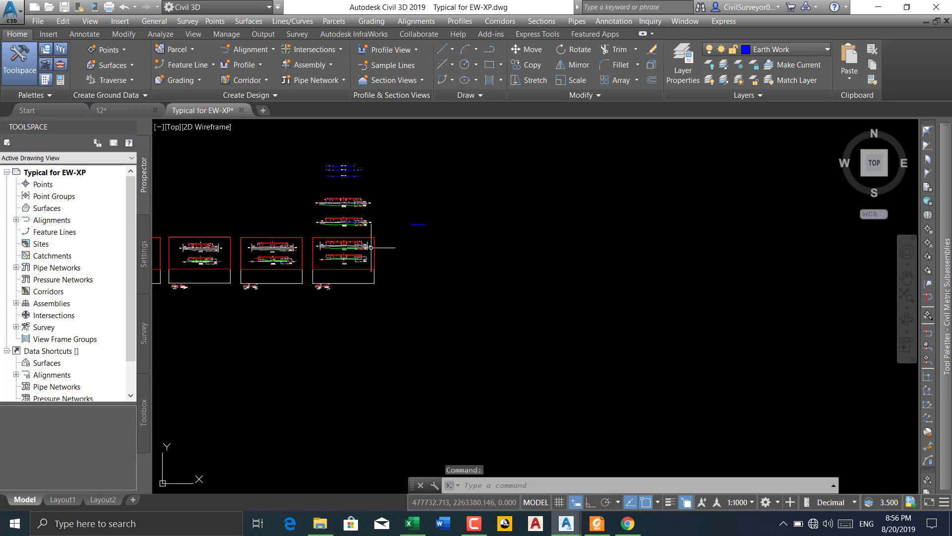
scroll(342, 238, "up", 5)
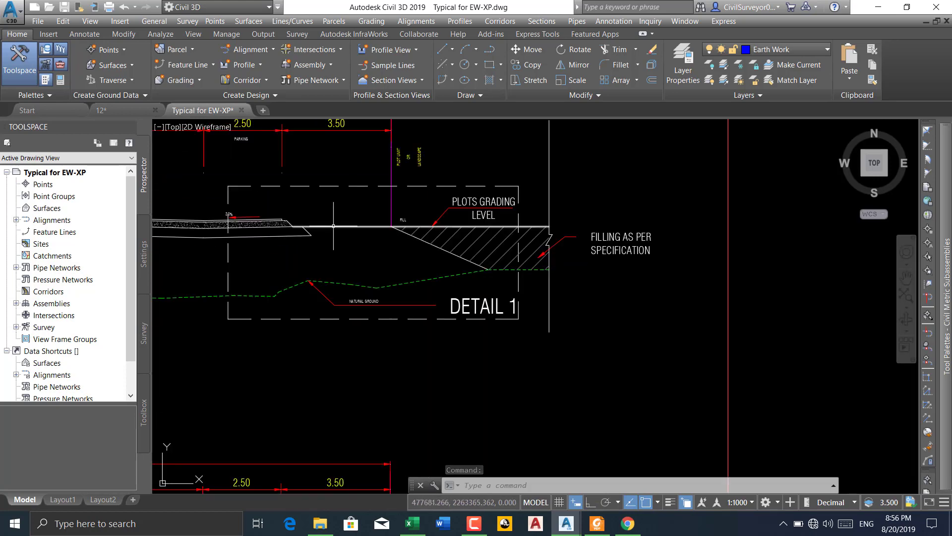
middle_click_drag(327, 166, 327, 206)
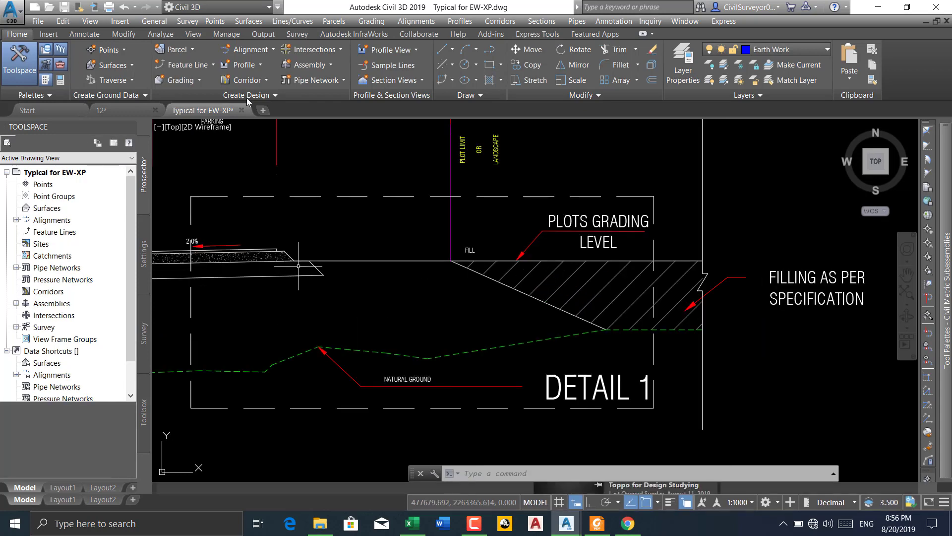
Measure the horizontal distance from the pavement edge to the plot limit line in Detail 1 with a linear dimension
scroll(289, 258, "up", 2)
left_click(84, 33)
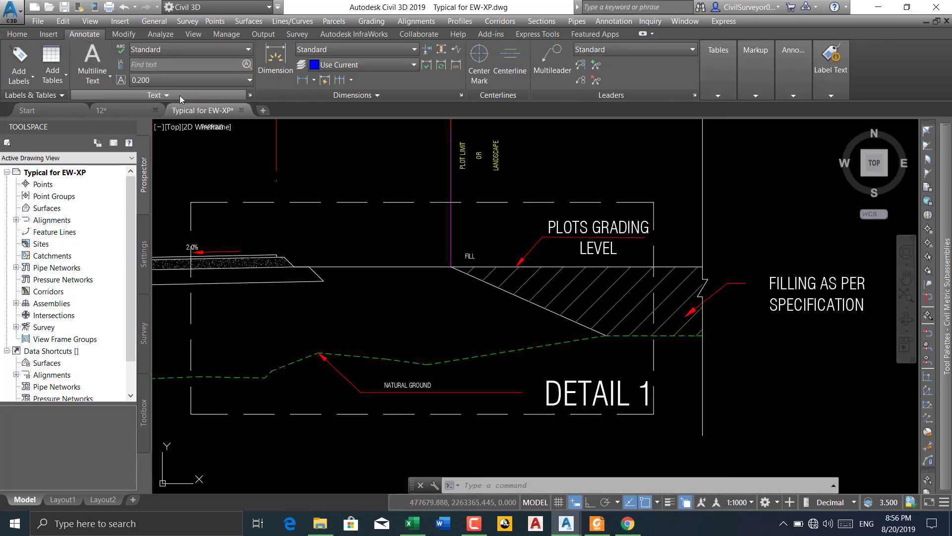
left_click(302, 84)
scroll(308, 273, "down", 2)
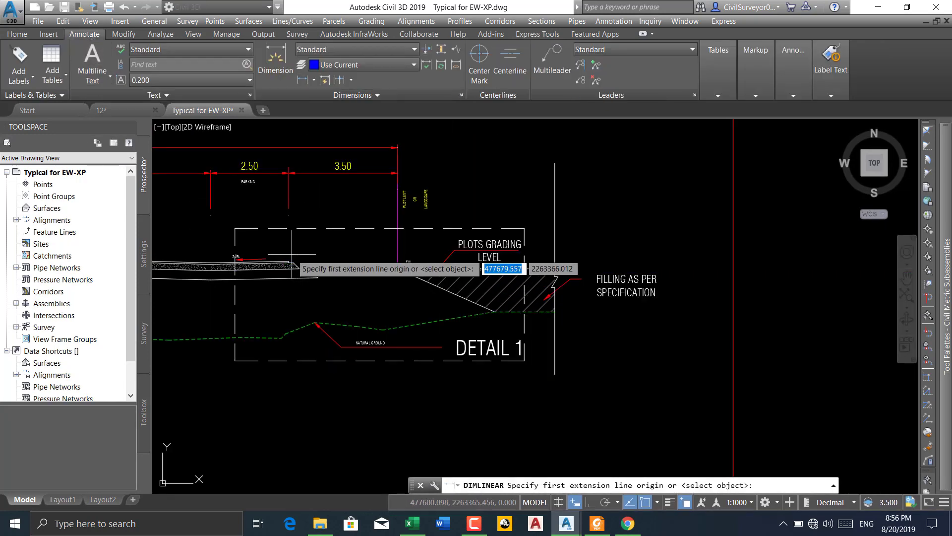
scroll(288, 272, "up", 4)
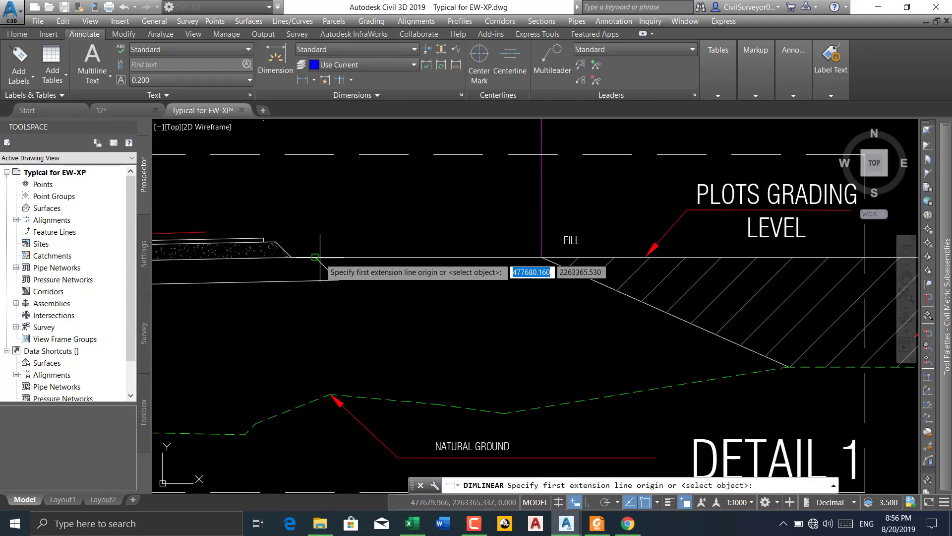
left_click(315, 257)
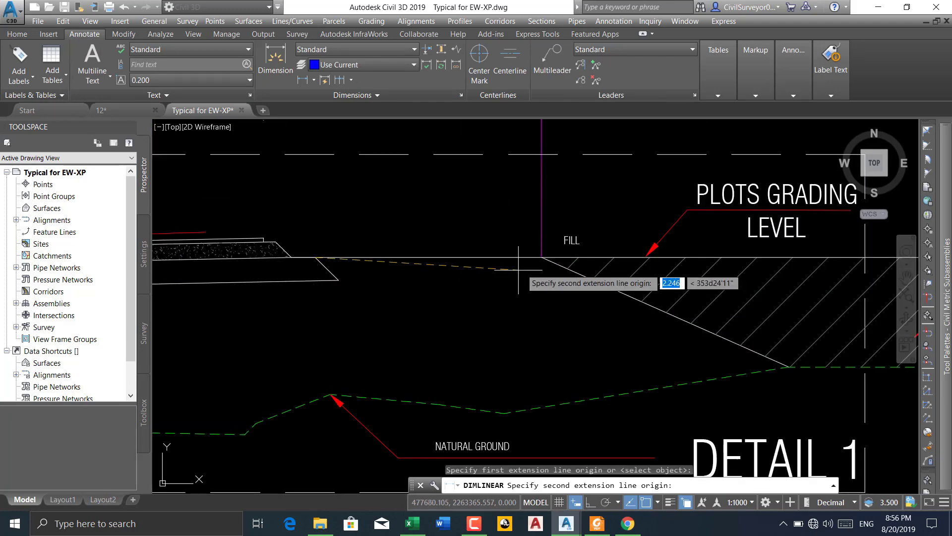
left_click(541, 257)
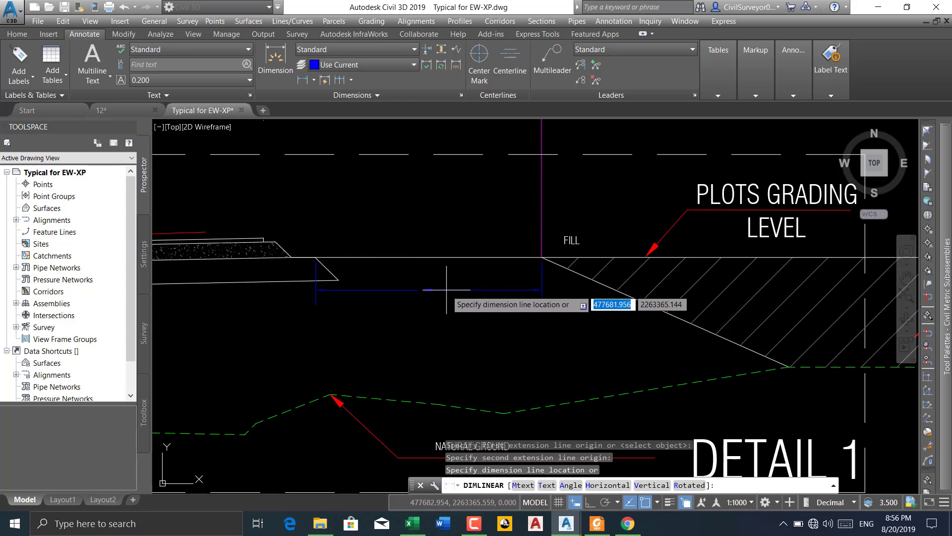
scroll(417, 292, "up", 6)
key("Escape")
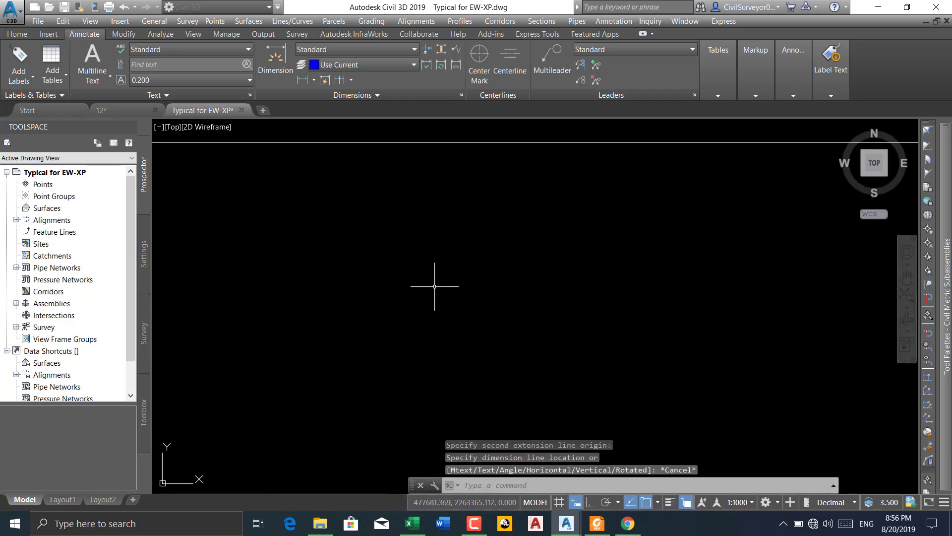
scroll(327, 218, "down", 5)
Switch to drawing 12 and copy the R-BERM subassembly to the marker point at the outer edge of the right pavement's upper step
left_click(101, 110)
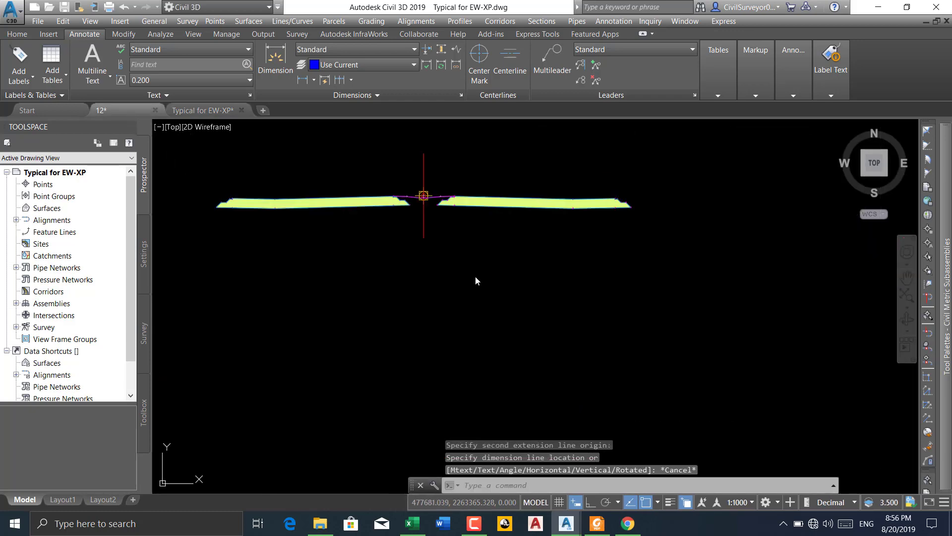
scroll(457, 213, "down", 2)
scroll(453, 211, "up", 2)
key("F8")
scroll(452, 211, "up", 7)
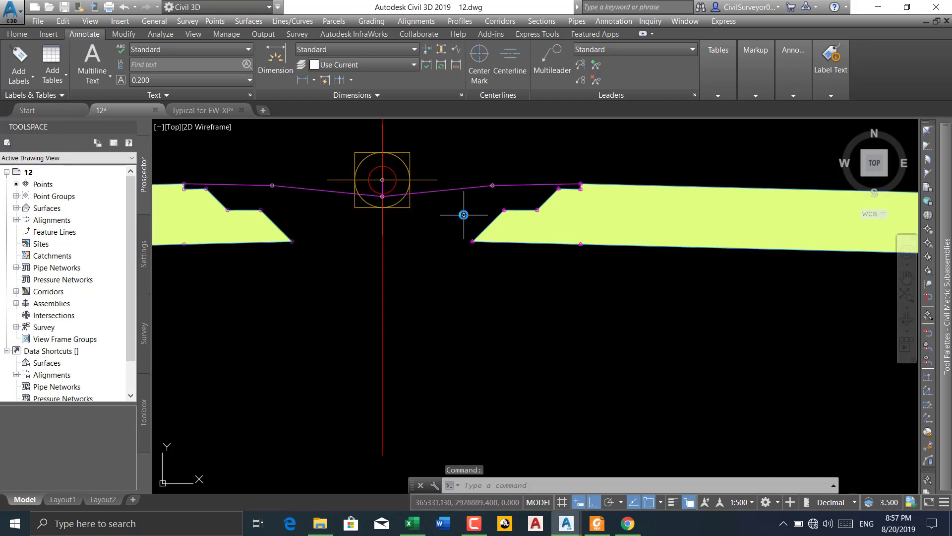
left_click(509, 184)
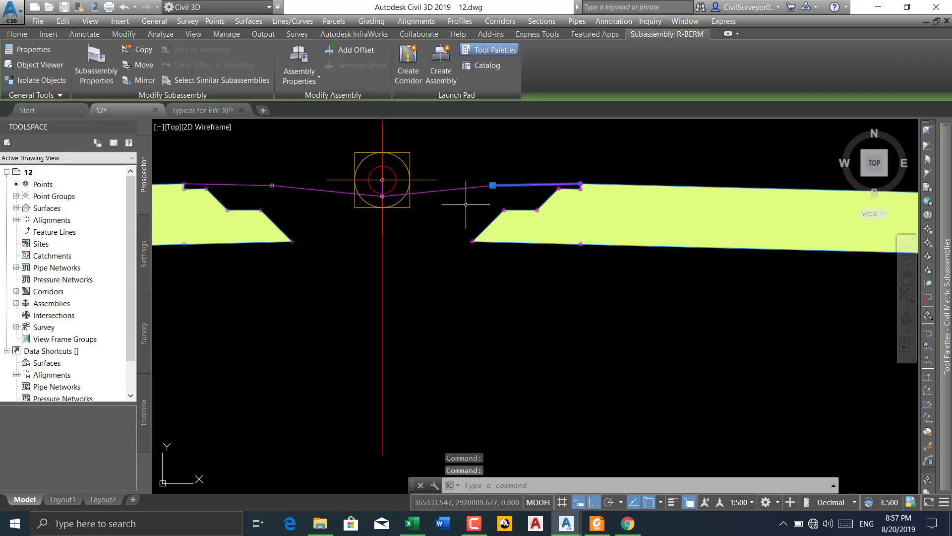
left_click(140, 50)
scroll(190, 185, "down", 4)
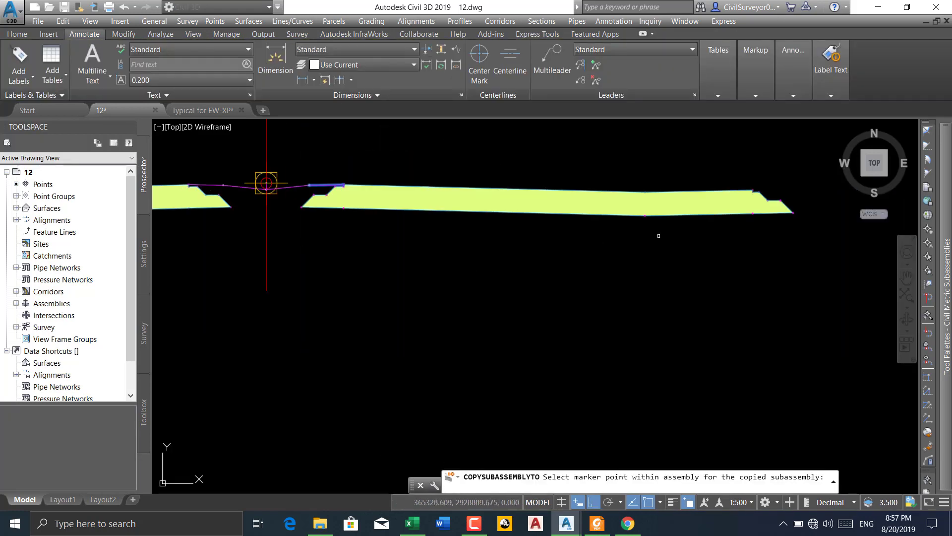
middle_click_drag(820, 228, 756, 236)
scroll(721, 211, "up", 12)
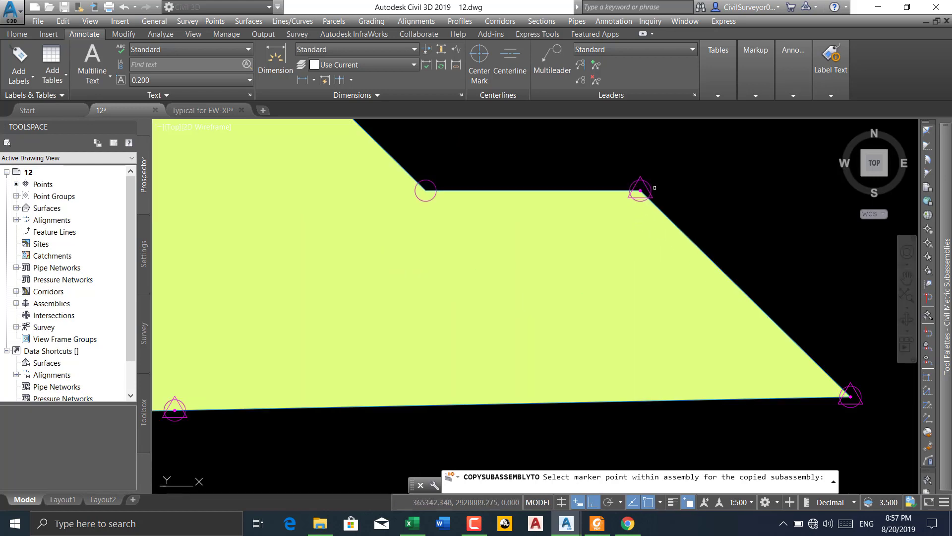
left_click(640, 191)
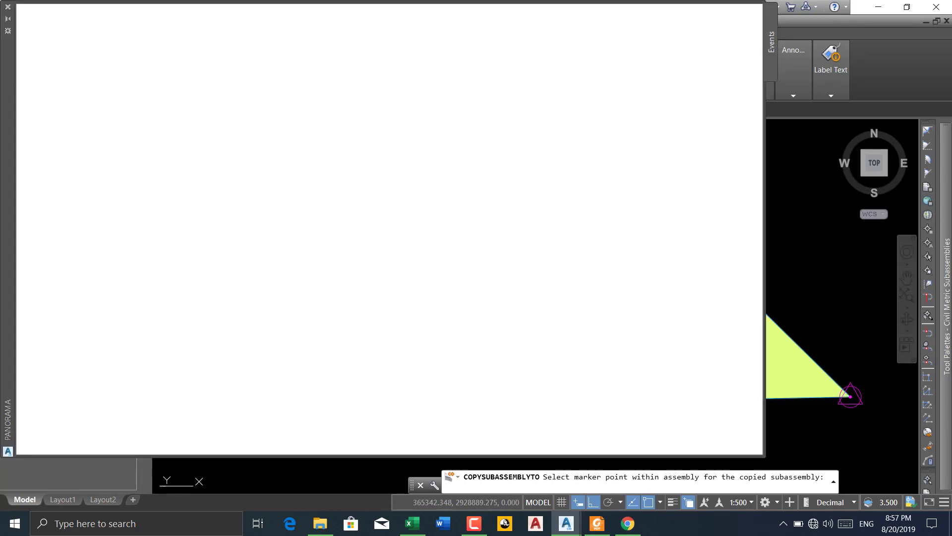
left_click(744, 12)
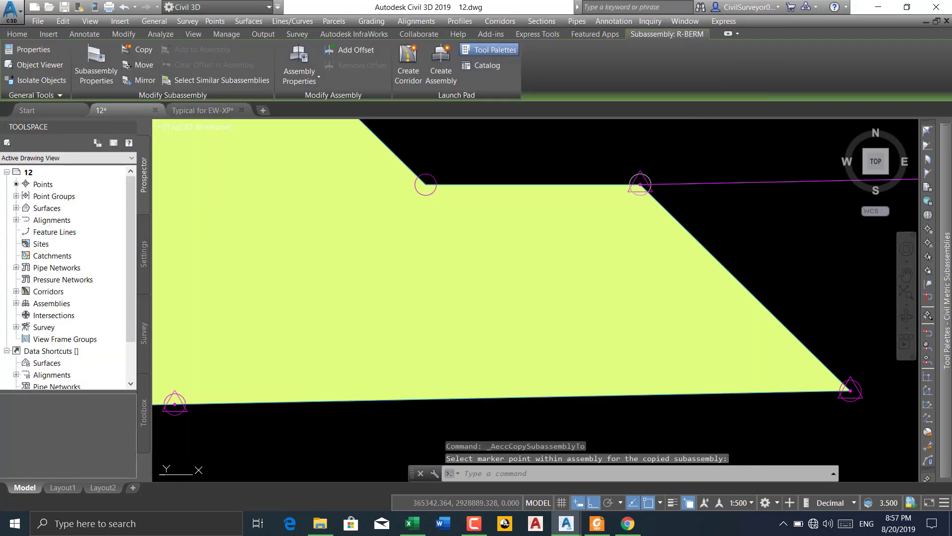
Set the slope to 0% and the width to 2.850 m for both selected R-BERM subassemblies
scroll(559, 218, "down", 6)
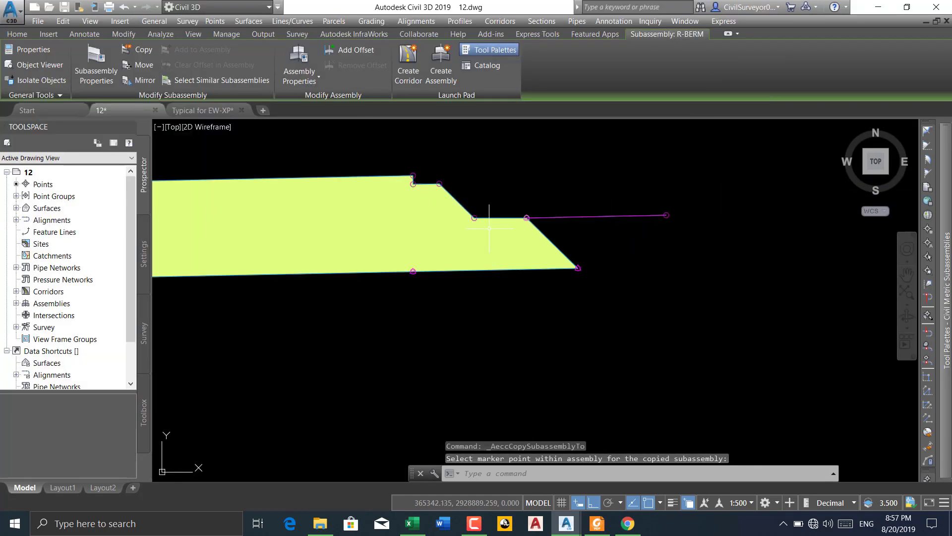
left_click(561, 220)
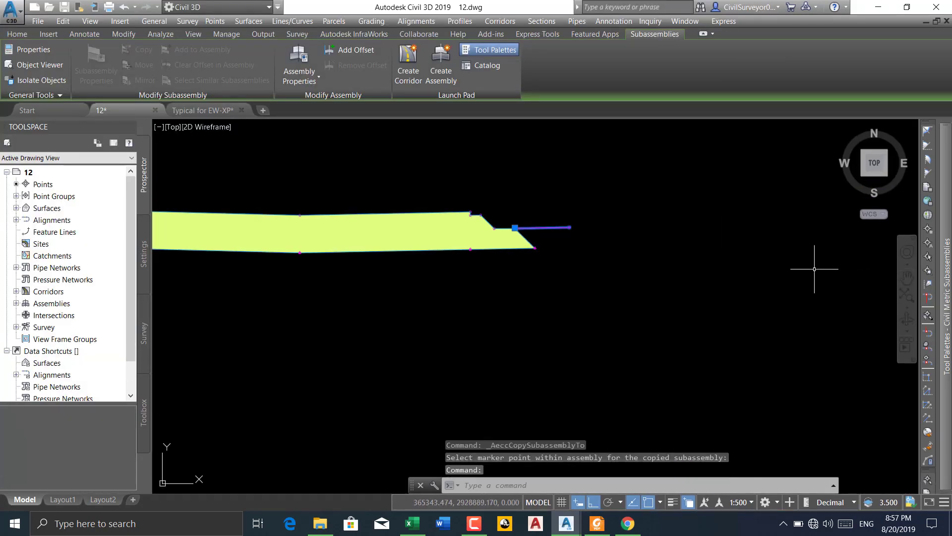
type("pr")
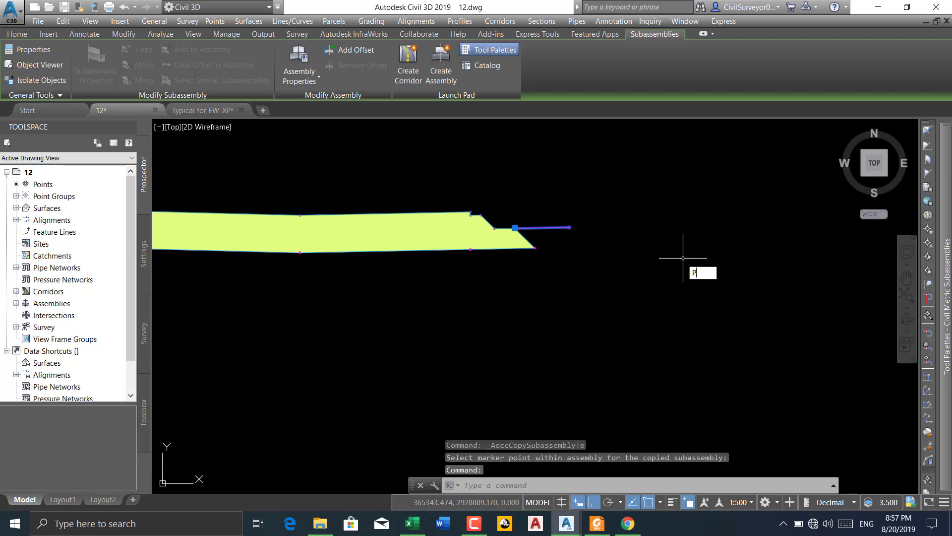
key("Return")
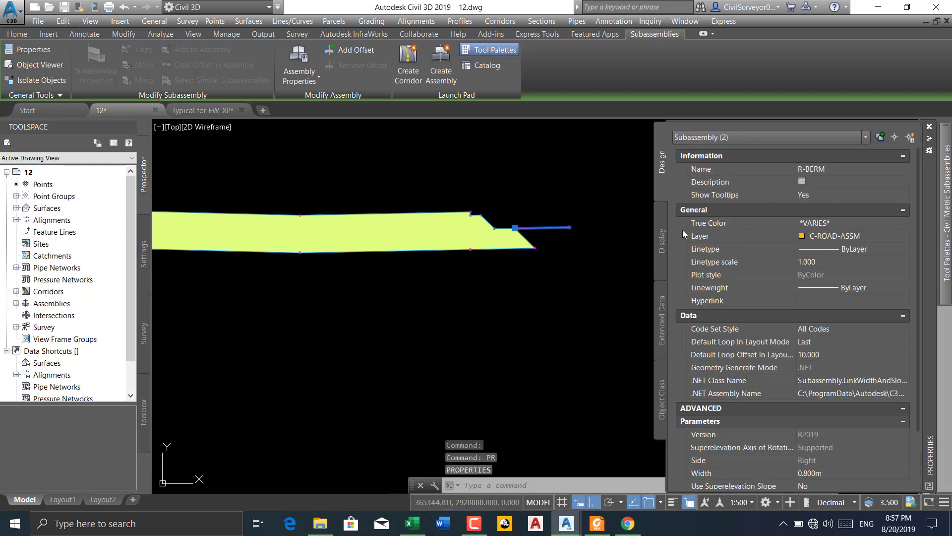
scroll(798, 417, "down", 5)
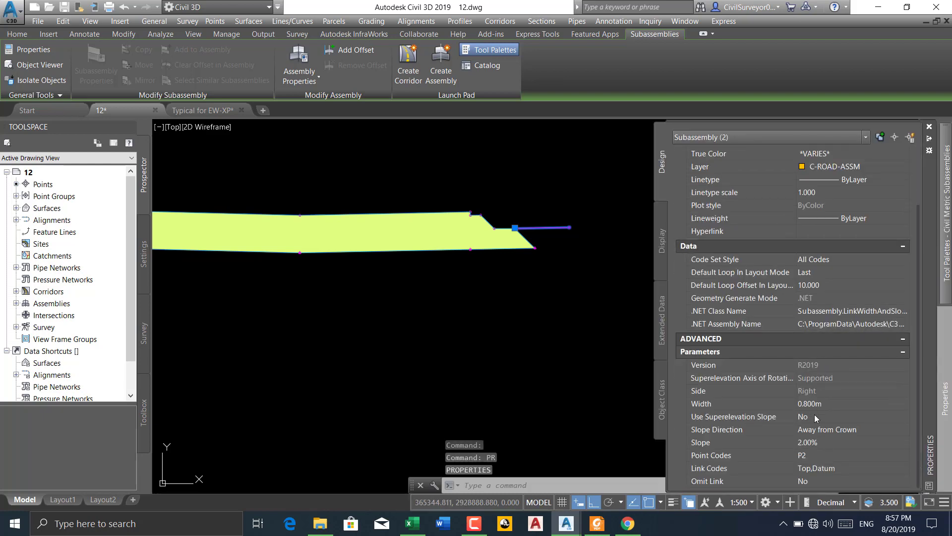
left_click(820, 447)
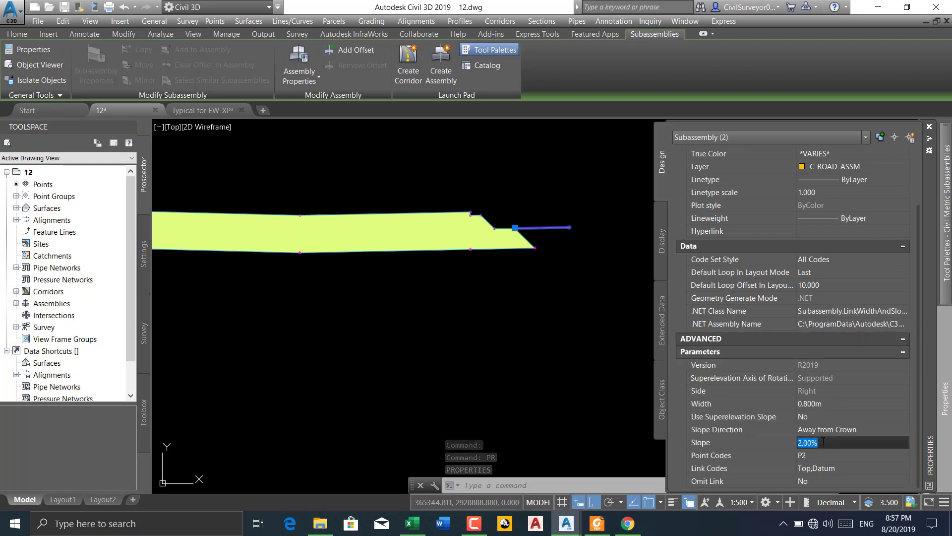
type("0")
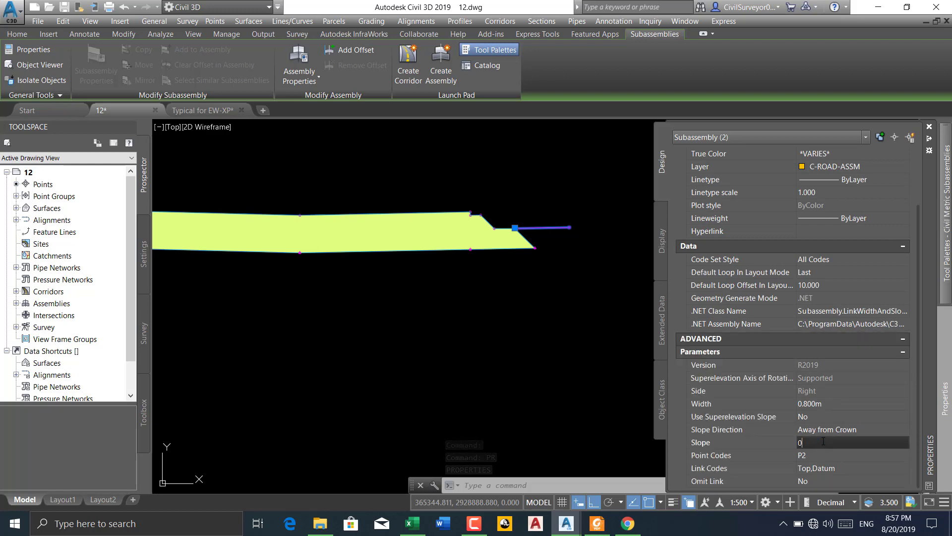
left_click(837, 404)
type("2")
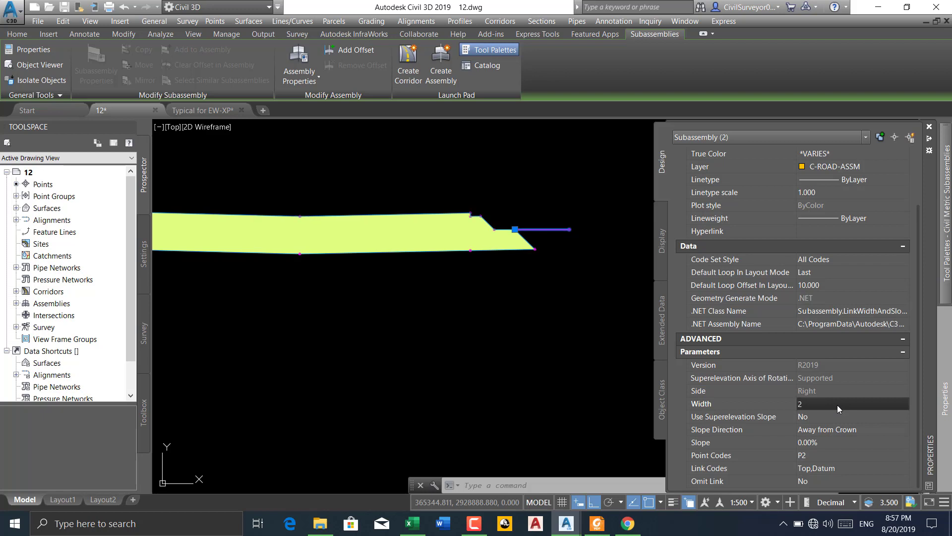
type(".85")
key("Tab")
left_click(837, 155)
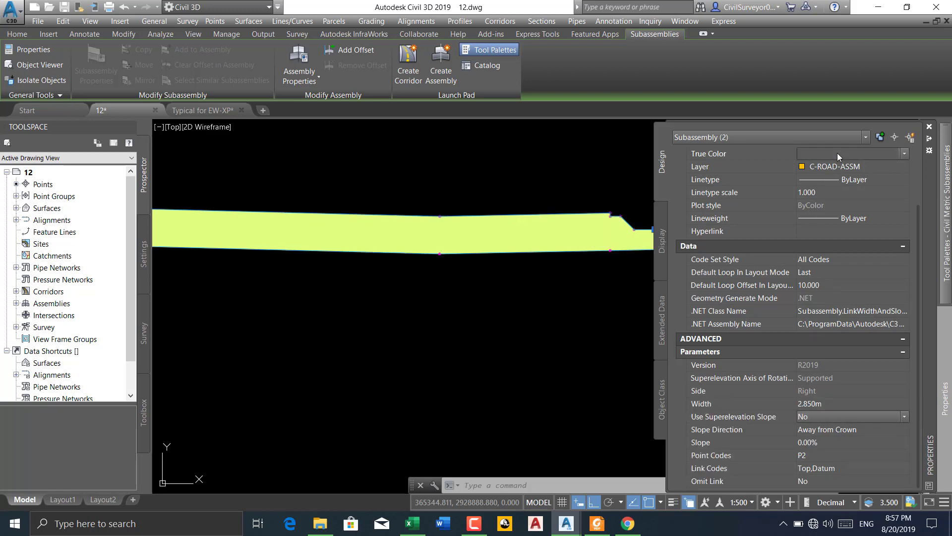
left_click(837, 154)
left_click(836, 153)
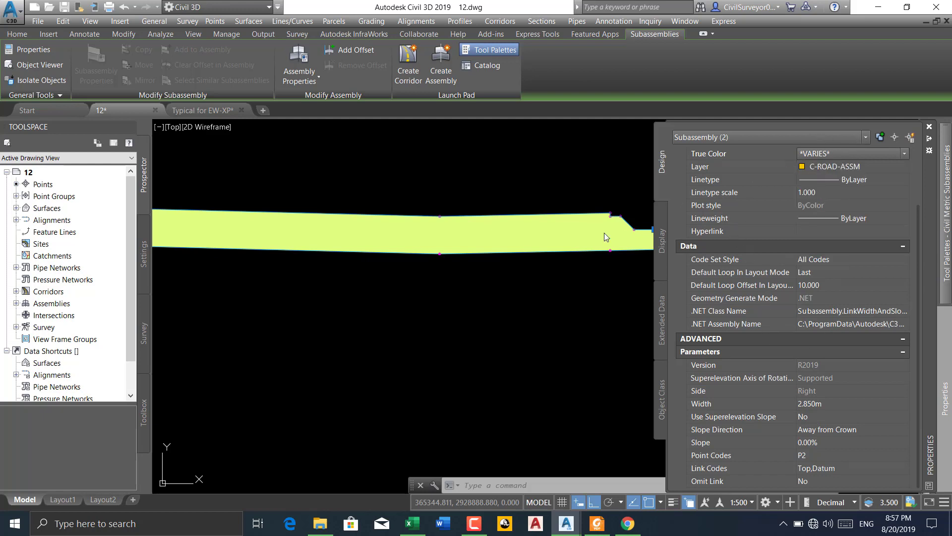
Check the R-BERM link beside the median and undo the width and slope changes made to both R-BERM subassemblies
scroll(494, 302, "down", 3)
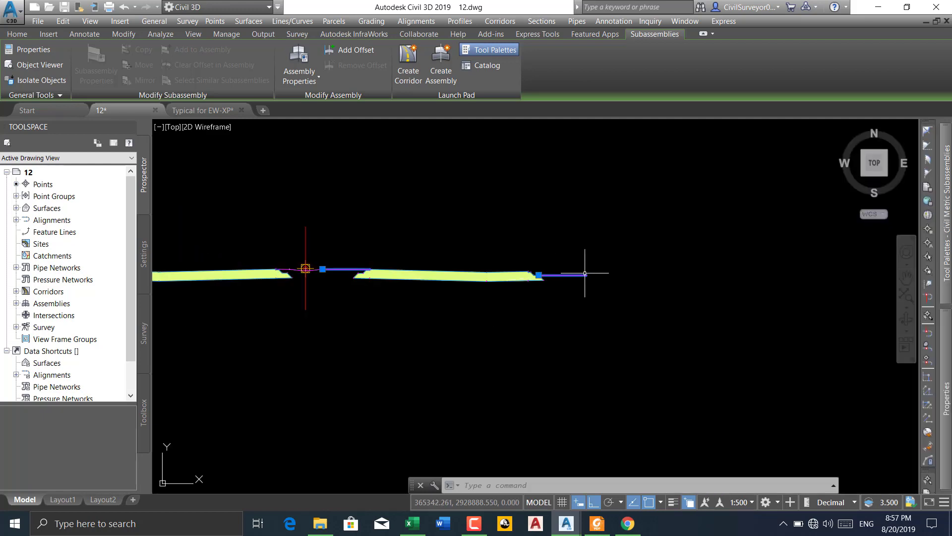
key("Escape")
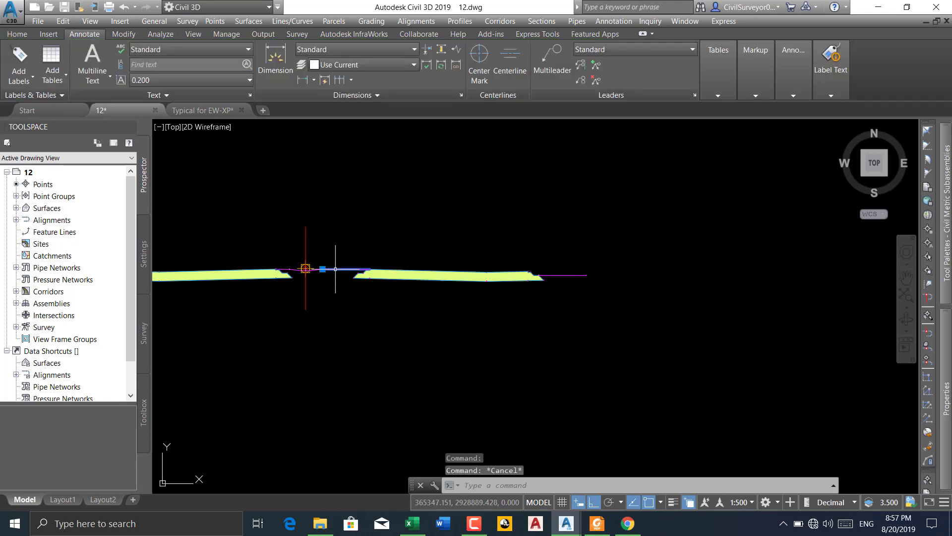
left_click(335, 268)
scroll(329, 281, "up", 5)
scroll(324, 233, "down", 5)
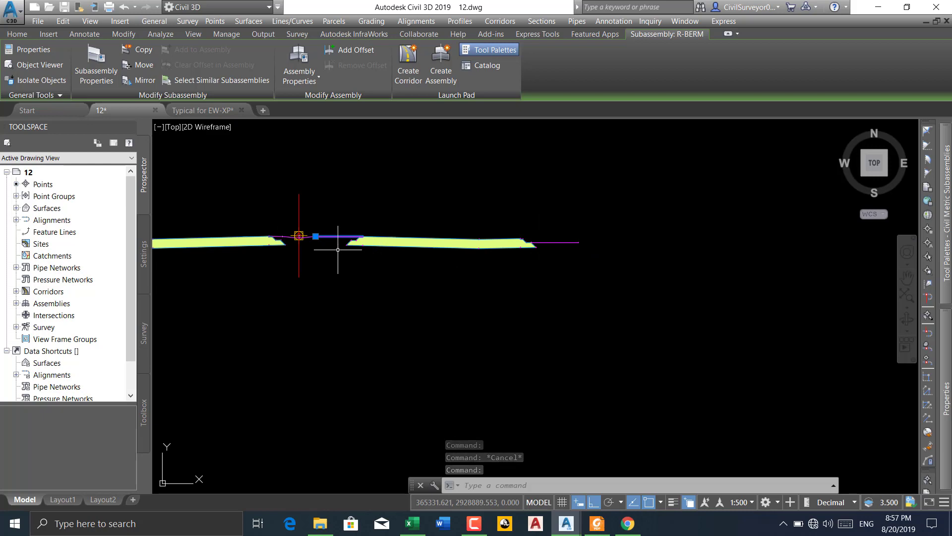
mouse_move(945, 213)
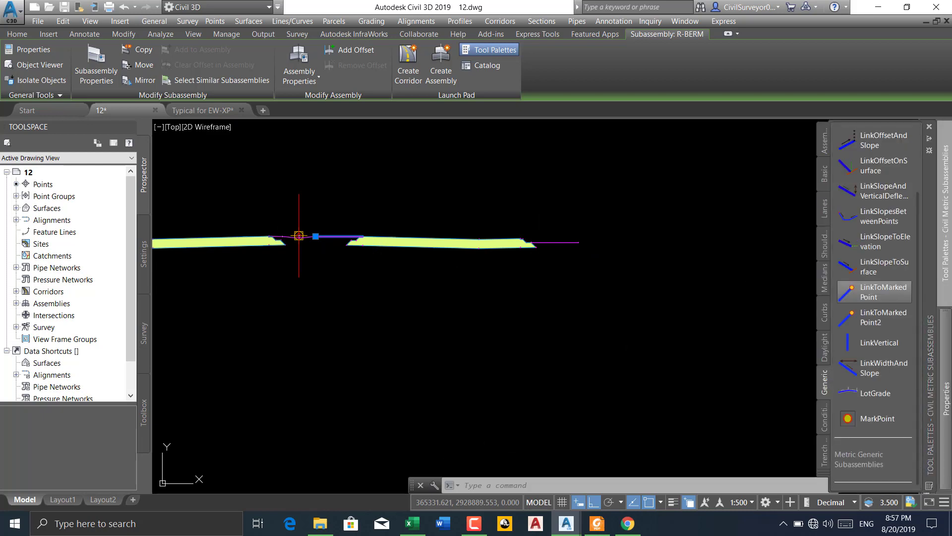
key("Escape")
key("ctrl+z")
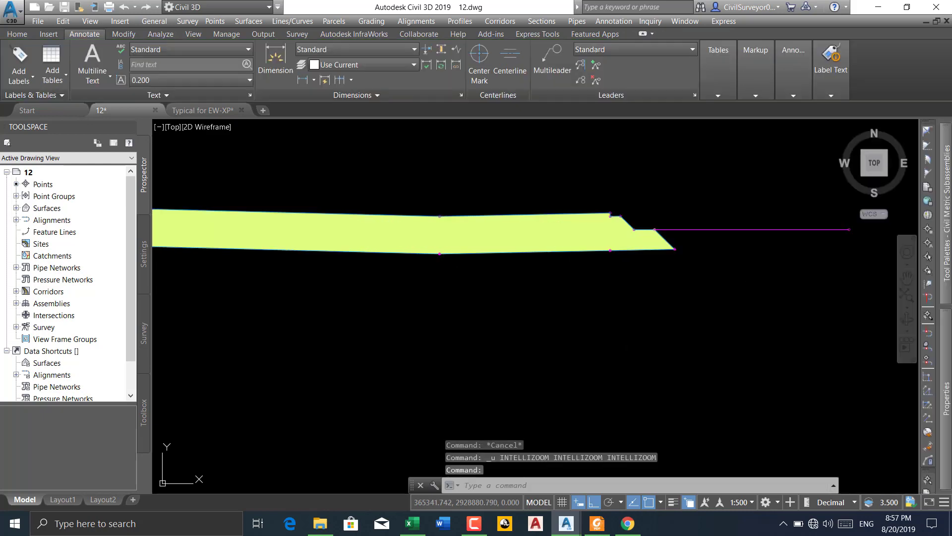
key("ctrl+z")
key("ctrl+z")
Rename the copied R-BERM subassembly at the outer end of the right pavement to R-PLOT
scroll(581, 325, "down", 6)
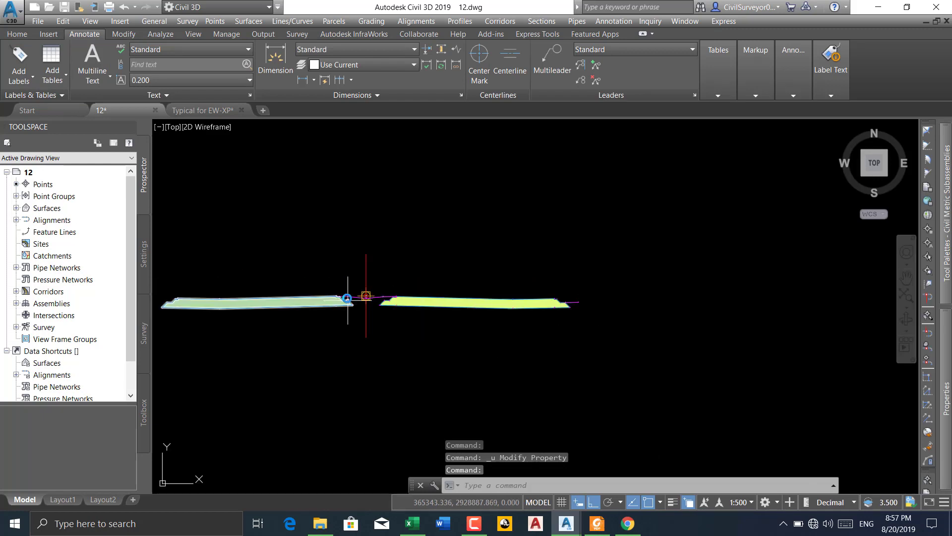
scroll(348, 298, "up", 5)
scroll(550, 269, "down", 3)
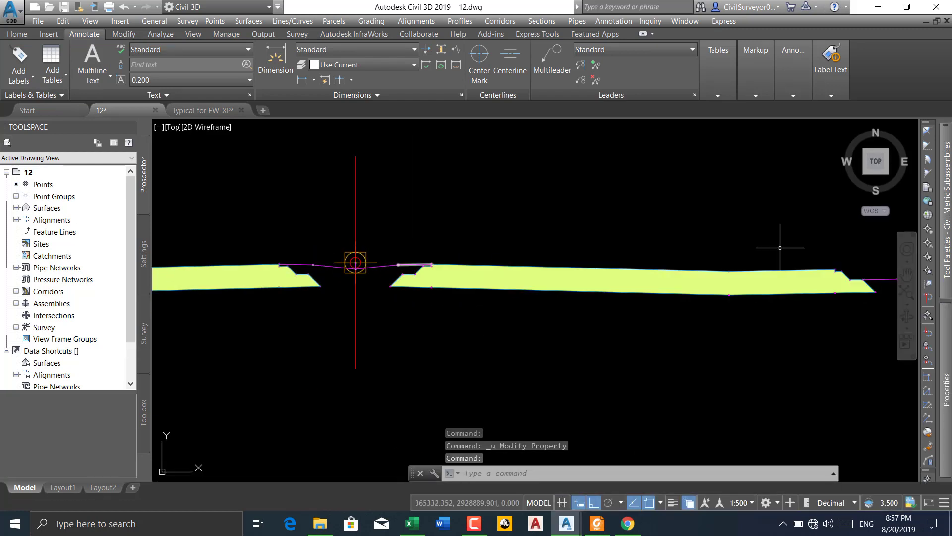
middle_click_drag(787, 251, 659, 255)
left_click(695, 267)
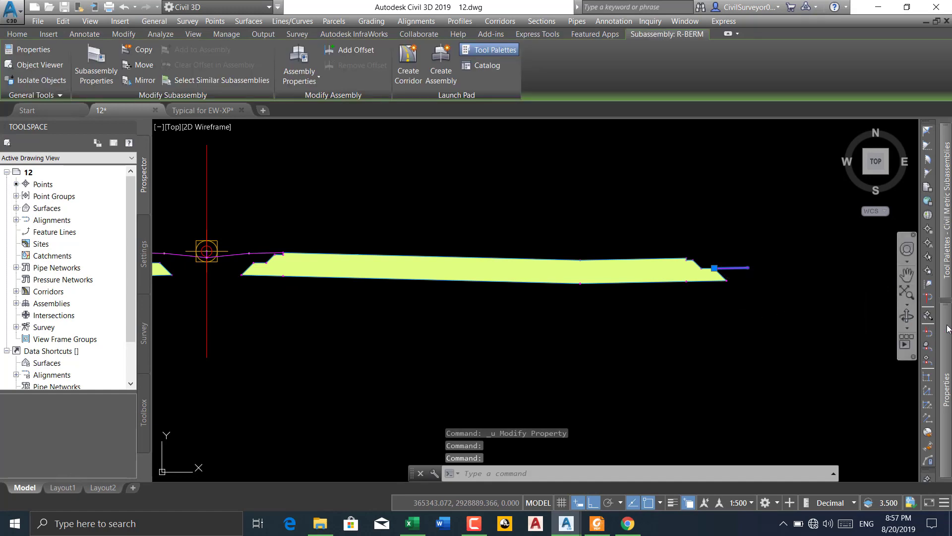
mouse_move(947, 326)
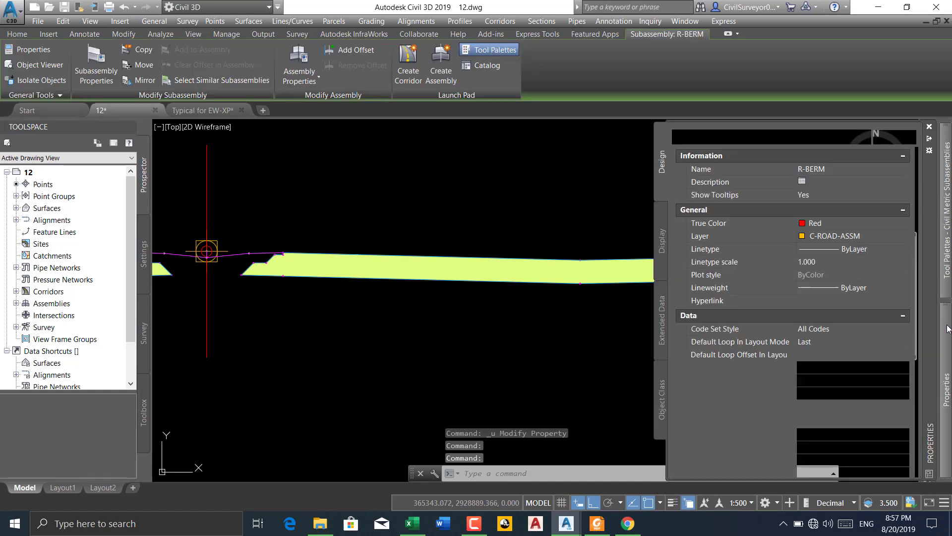
left_click(825, 172)
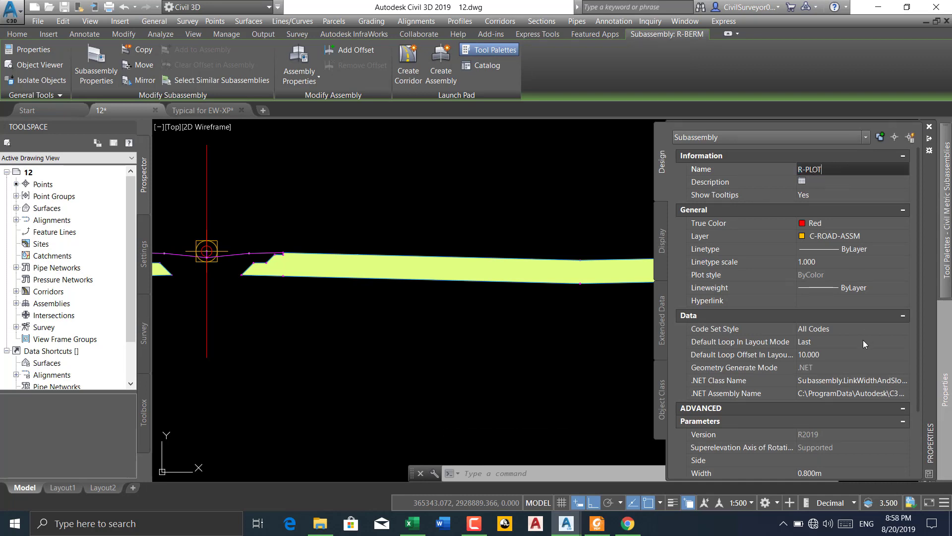
type("R-PLOT")
key("Return")
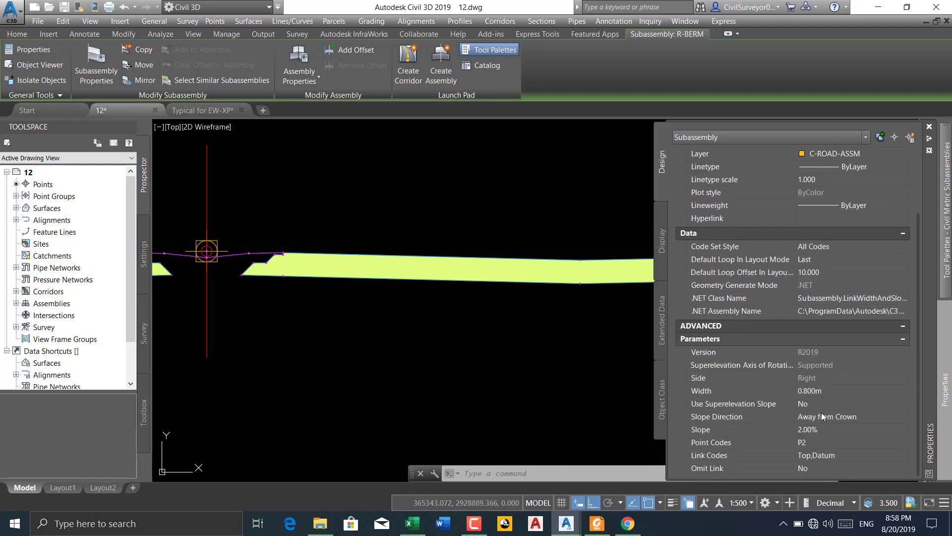
Set the slope to 0% and the width to 2.850 m for the right outer plot link
left_click(817, 430)
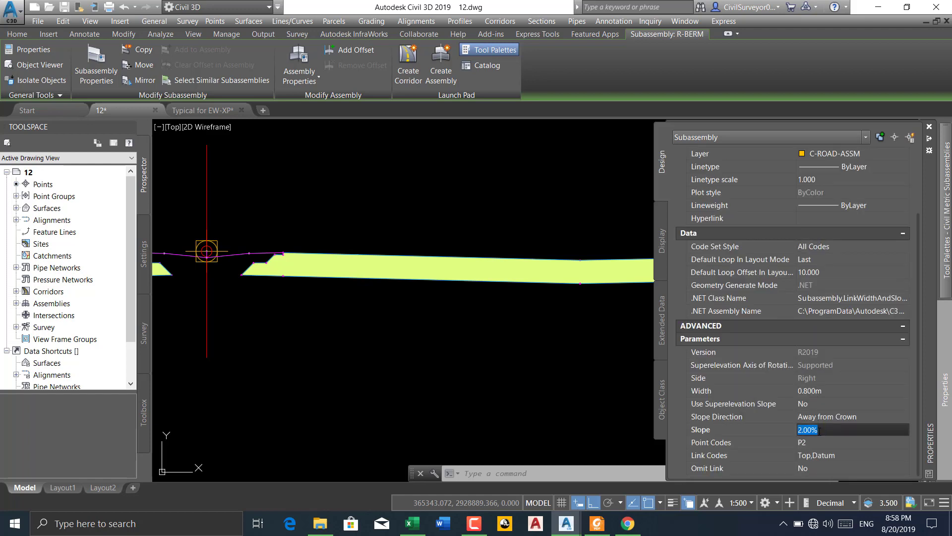
type("0")
left_click(826, 390)
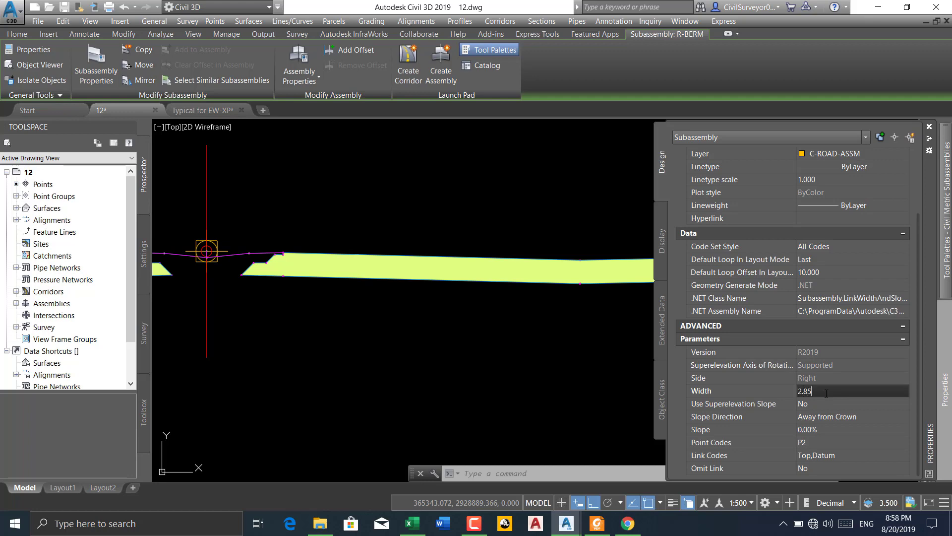
scroll(410, 292, "down", 3)
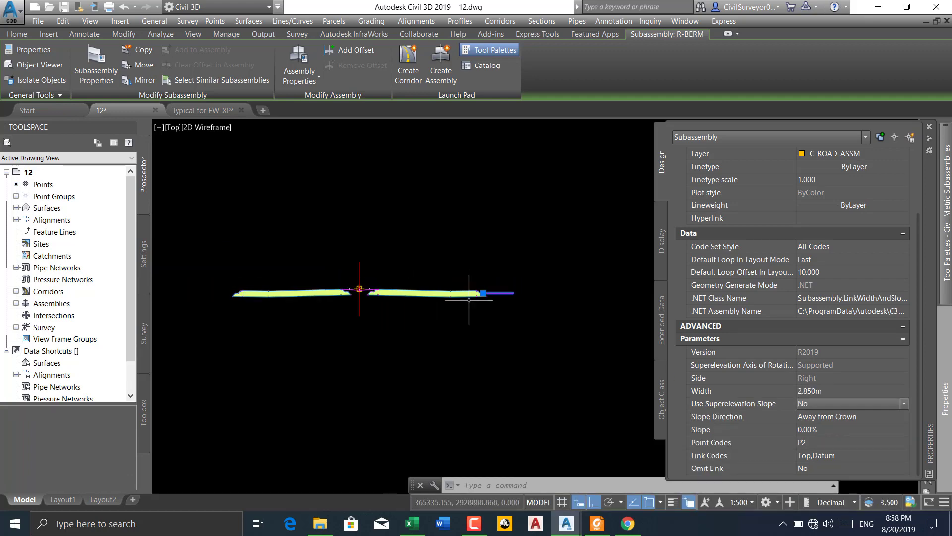
key("Escape")
Mirror the R-PLOT subassembly to the marker point at the outer edge of the left pavement's upper step
scroll(495, 293, "up", 5)
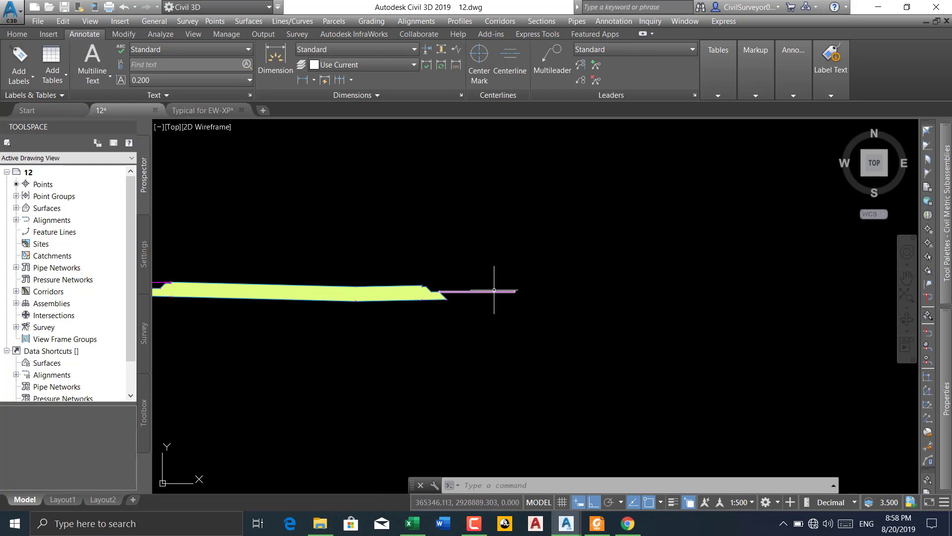
left_click(494, 290)
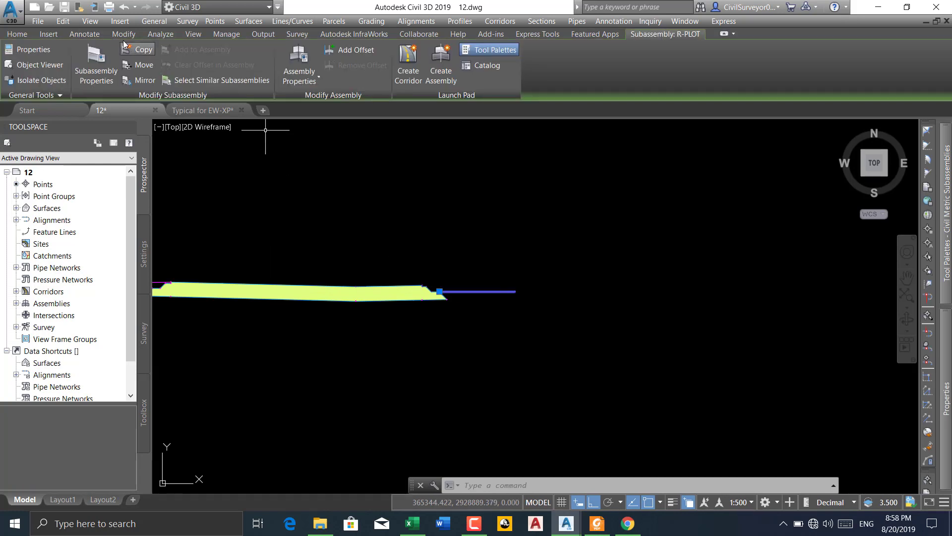
left_click(144, 83)
scroll(489, 251, "down", 2)
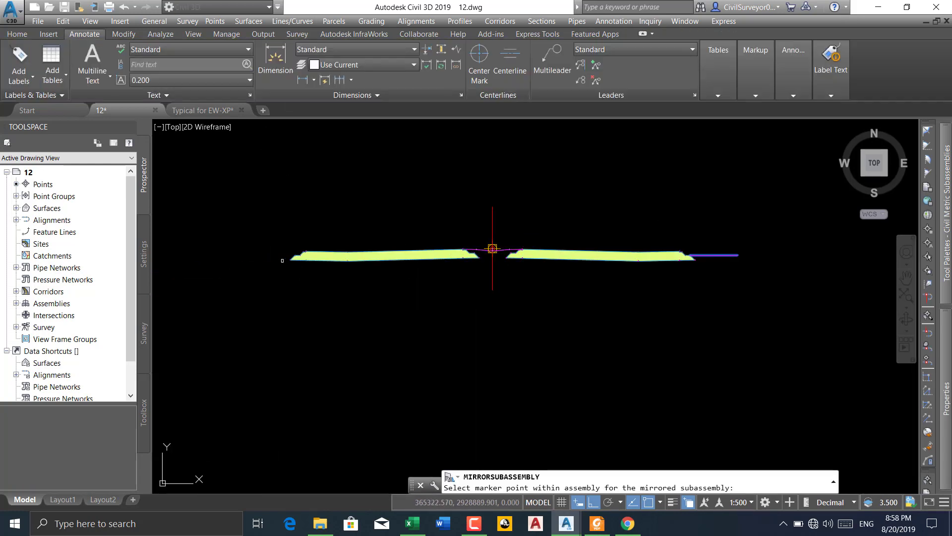
scroll(333, 249, "up", 5)
scroll(333, 250, "up", 5)
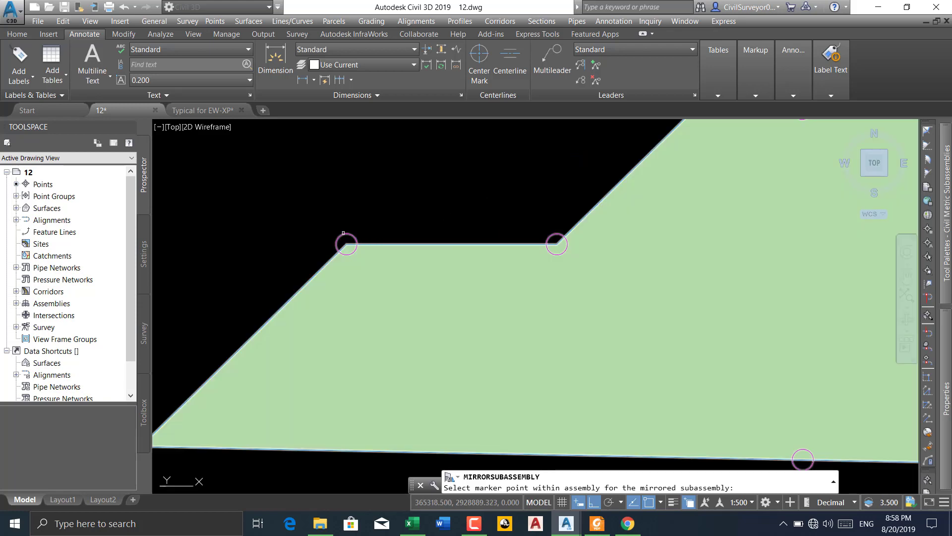
left_click(344, 233)
scroll(347, 243, "down", 4)
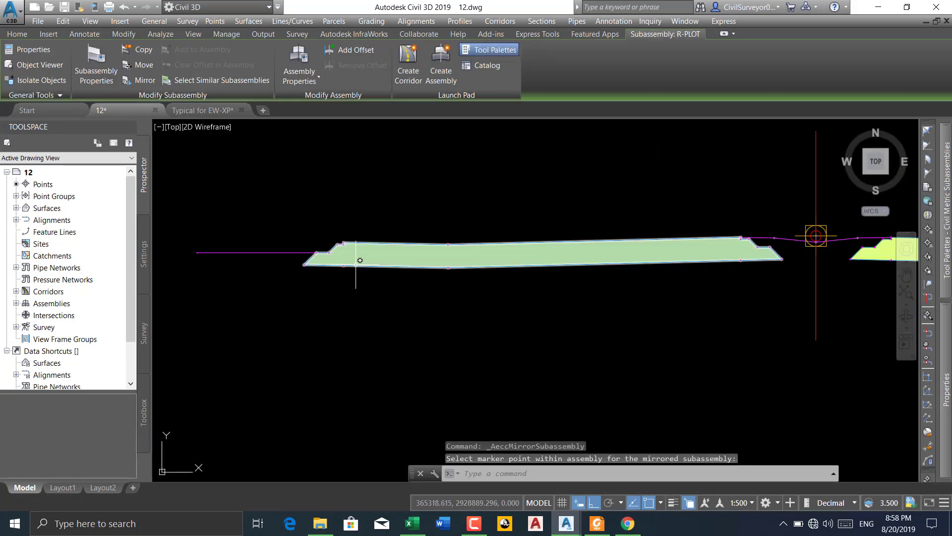
mouse_move(947, 243)
scroll(402, 244, "down", 6)
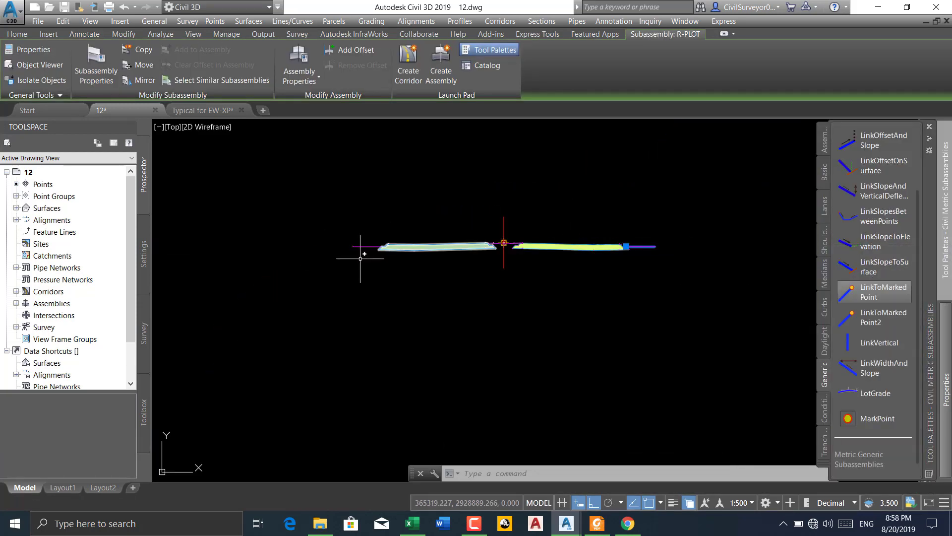
key("Escape")
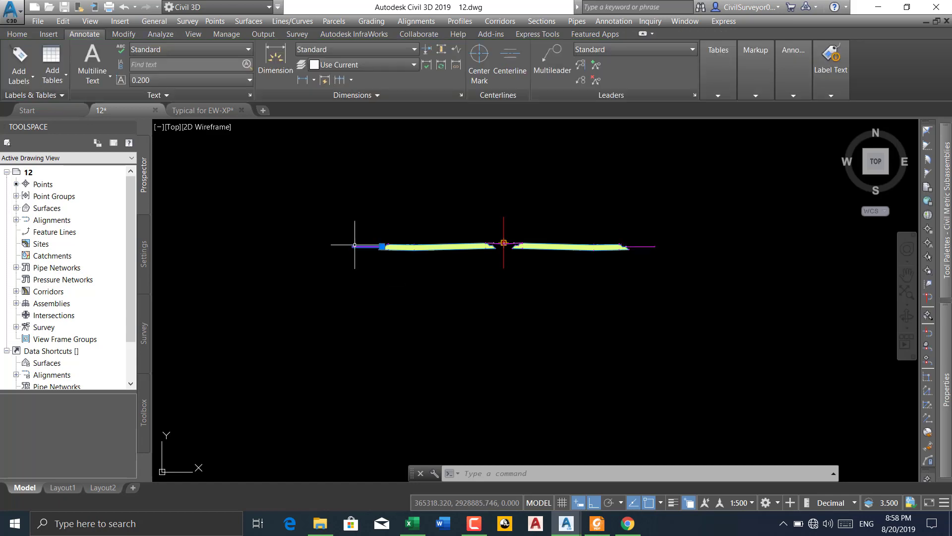
Rename the mirrored plot subassembly at the left pavement's outer edge to L-PLOT
double_click(355, 245)
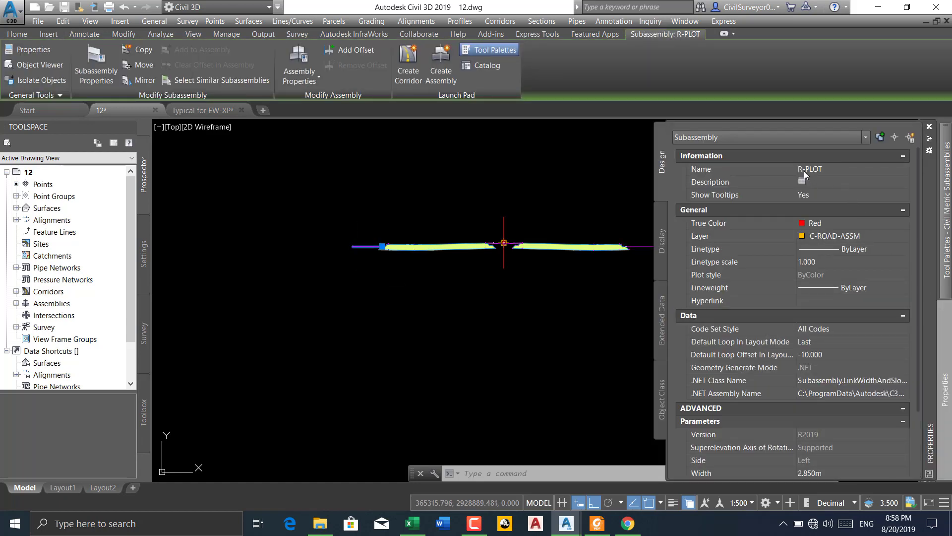
left_click(804, 170)
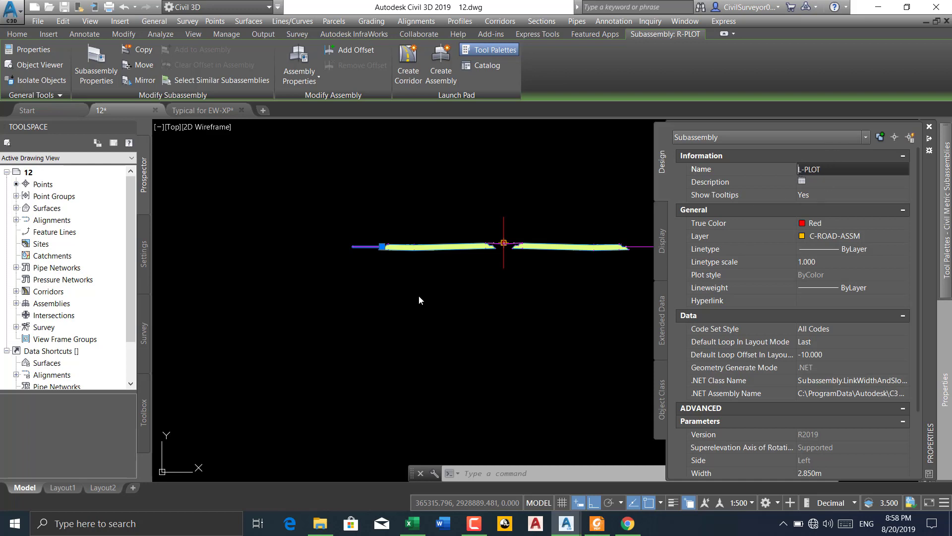
type("L-PLOT")
key("Return")
key("Escape")
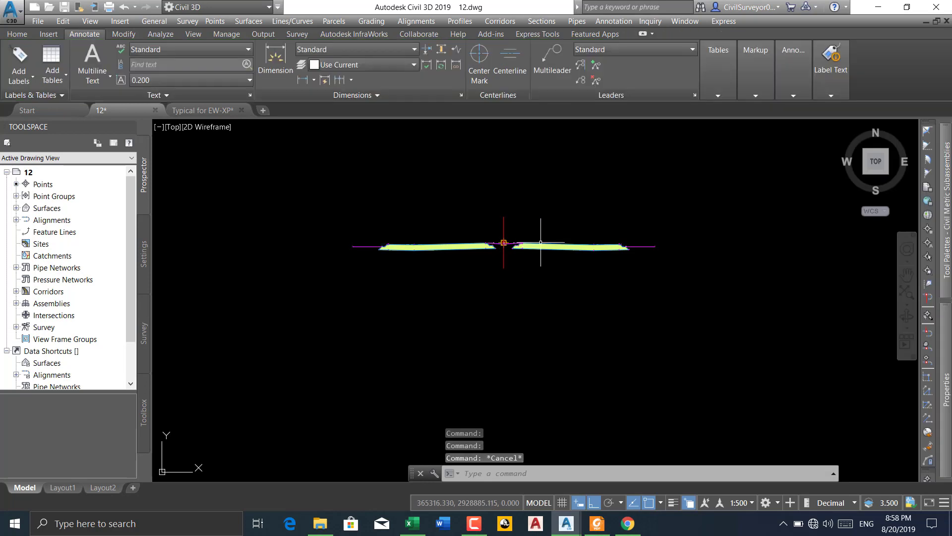
Inspect both sides of the assembly and expand the Corridors collection to check the status of CL-04
scroll(622, 246, "up", 5)
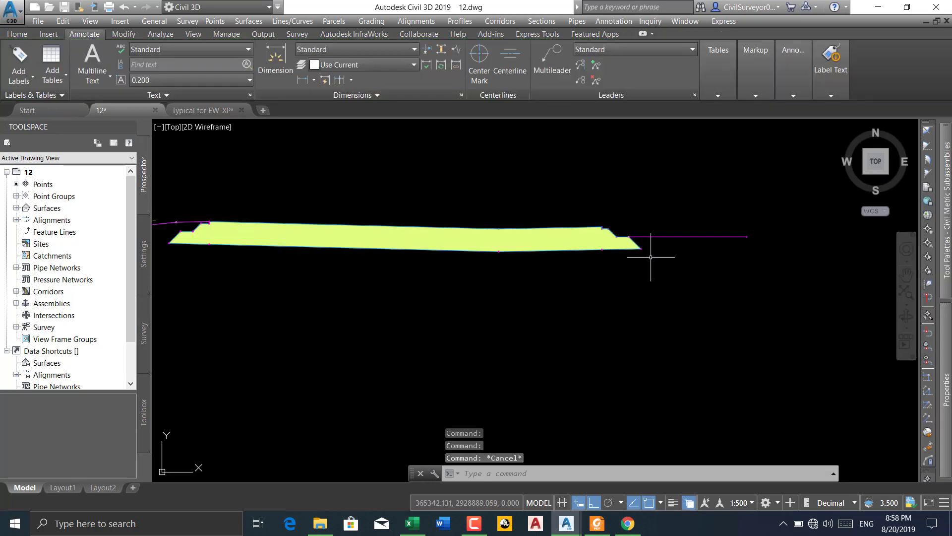
middle_click_drag(439, 244, 719, 259)
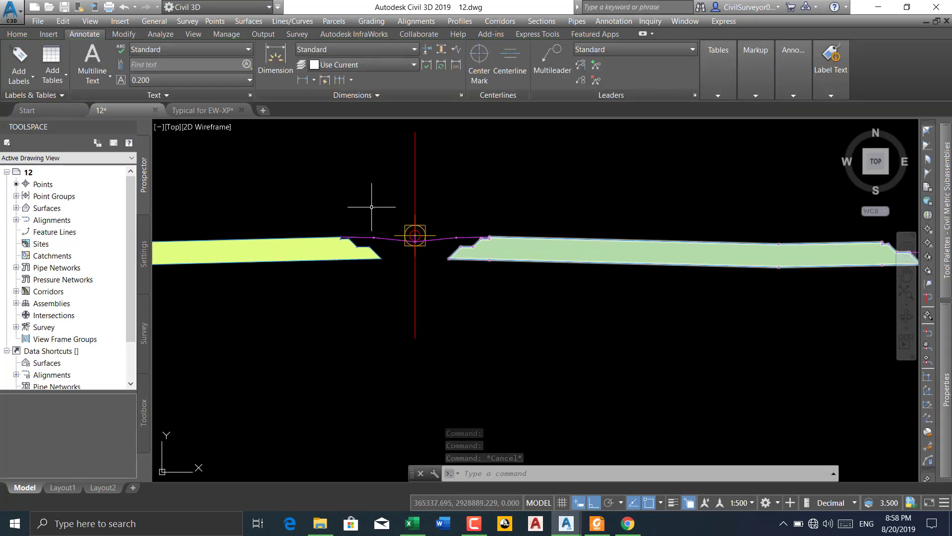
scroll(387, 241, "down", 2)
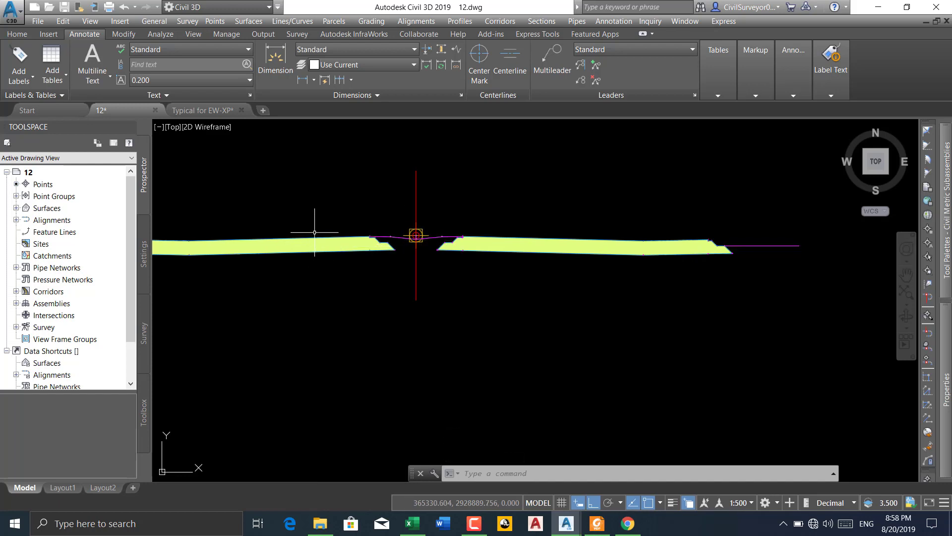
middle_click_drag(321, 245, 364, 241)
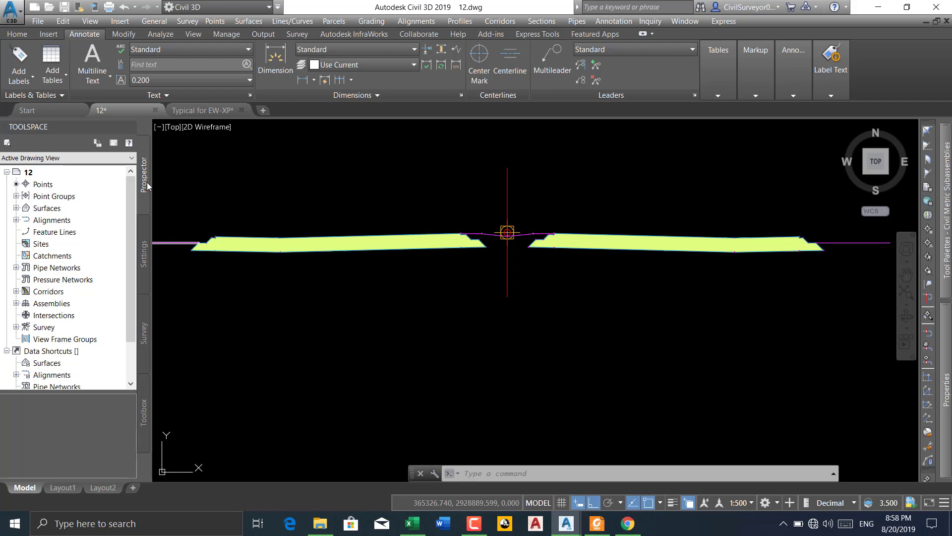
left_click(16, 292)
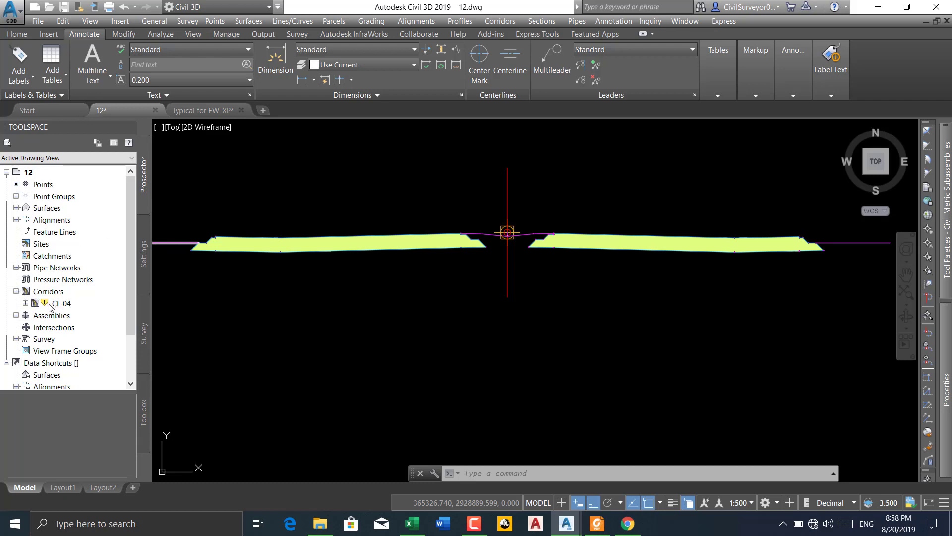
mouse_move(46, 306)
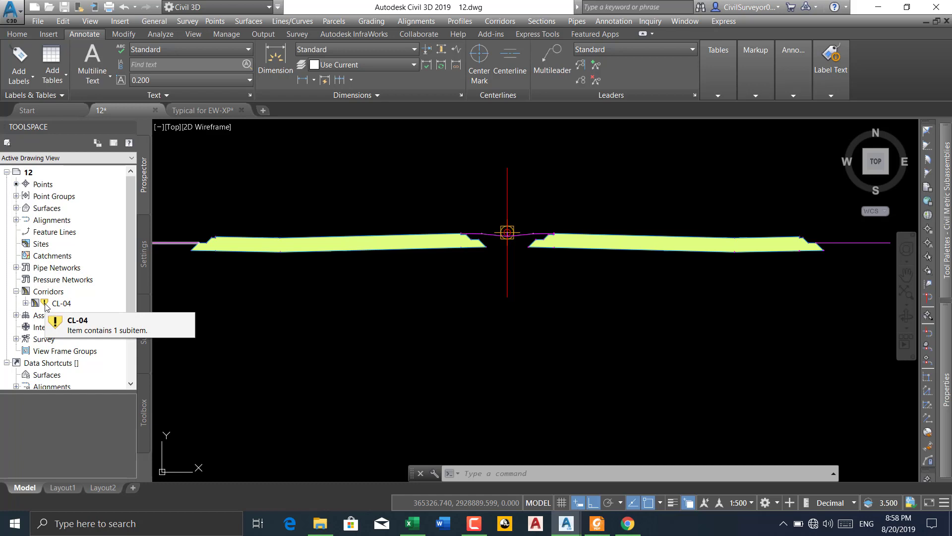
key("Escape")
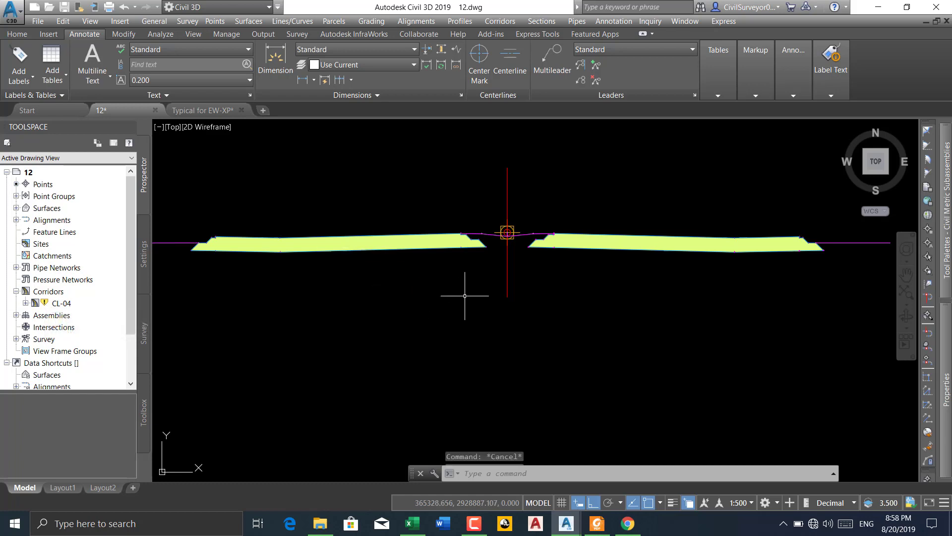
key("Escape")
Start adding MarkPoint subassemblies and place one at the outer end of the R-PLOT link
scroll(453, 242, "up", 2)
scroll(495, 268, "up", 4)
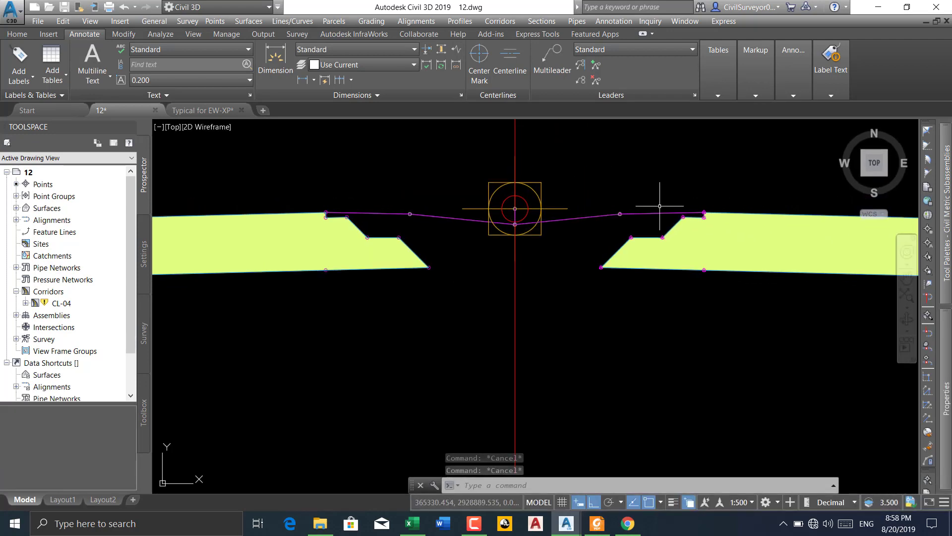
scroll(688, 202, "up", 3)
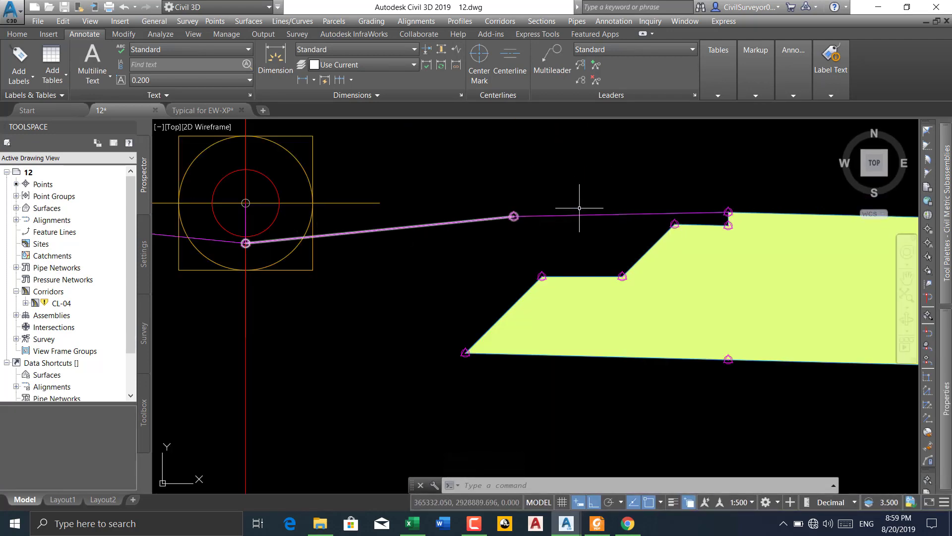
scroll(590, 207, "down", 5)
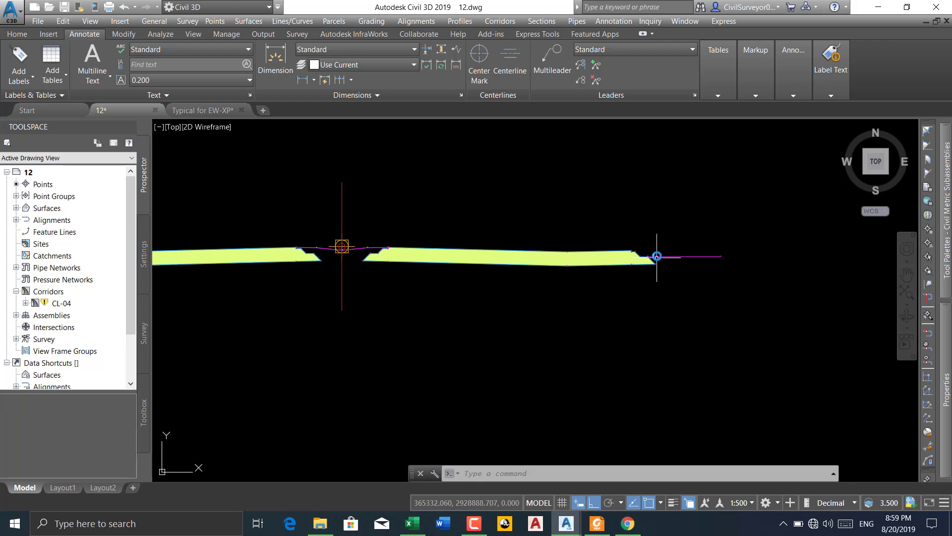
scroll(656, 256, "up", 6)
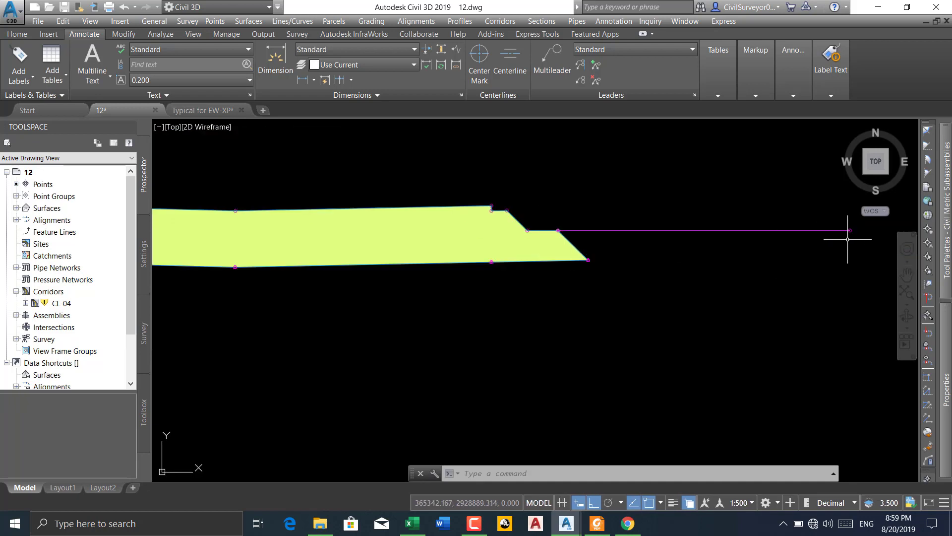
middle_click_drag(848, 239, 760, 253)
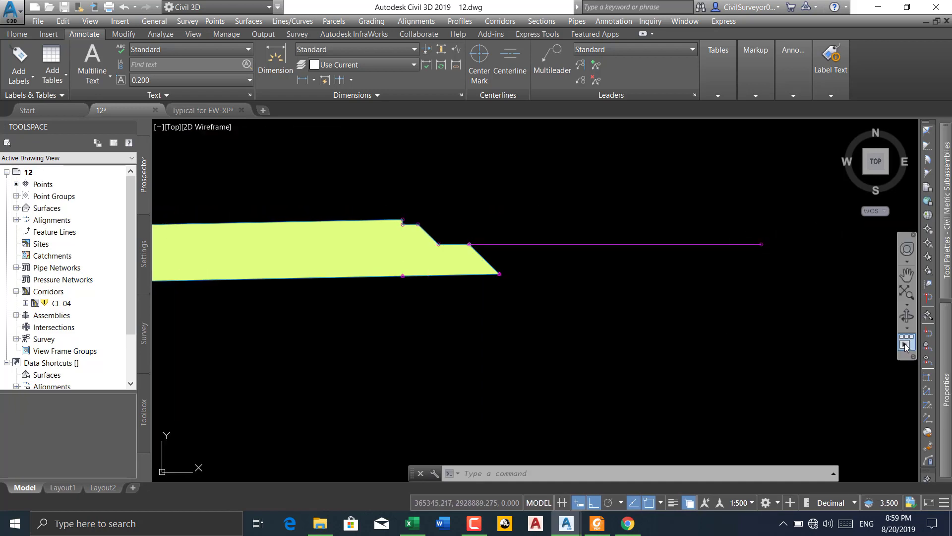
mouse_move(946, 251)
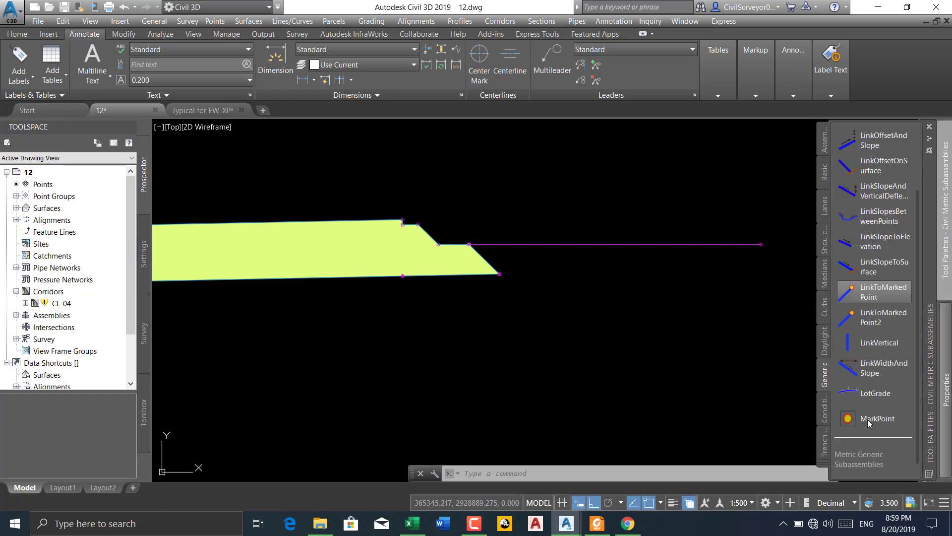
left_click(875, 266)
scroll(764, 242, "up", 5)
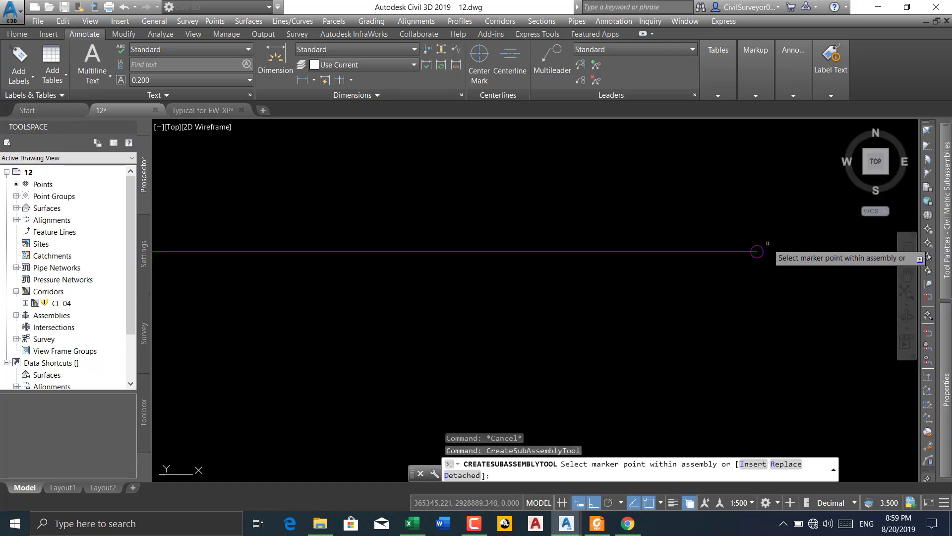
scroll(774, 249, "down", 4)
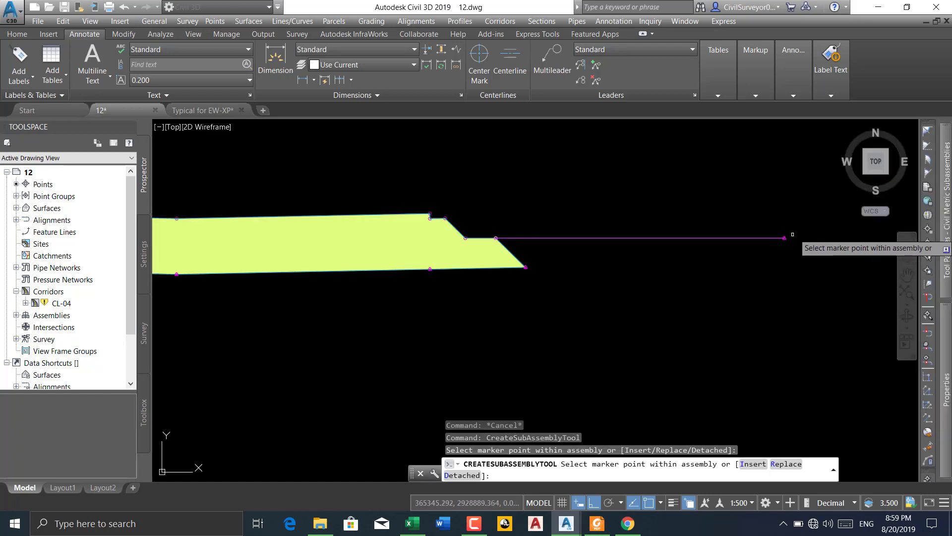
Place a MarkPoint at the median-side end of the left berm link, where the median slope begins
scroll(497, 234, "up", 3)
scroll(496, 238, "down", 3)
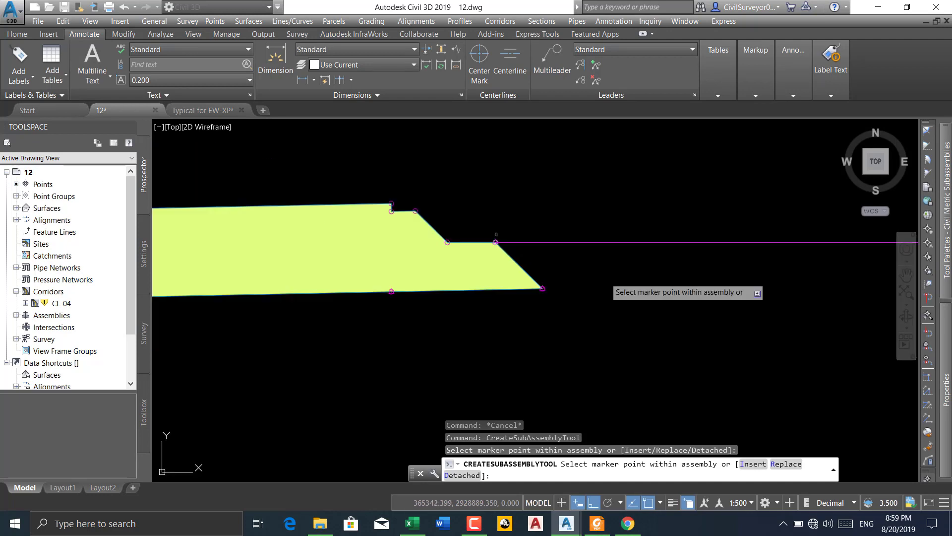
scroll(704, 317, "down", 3)
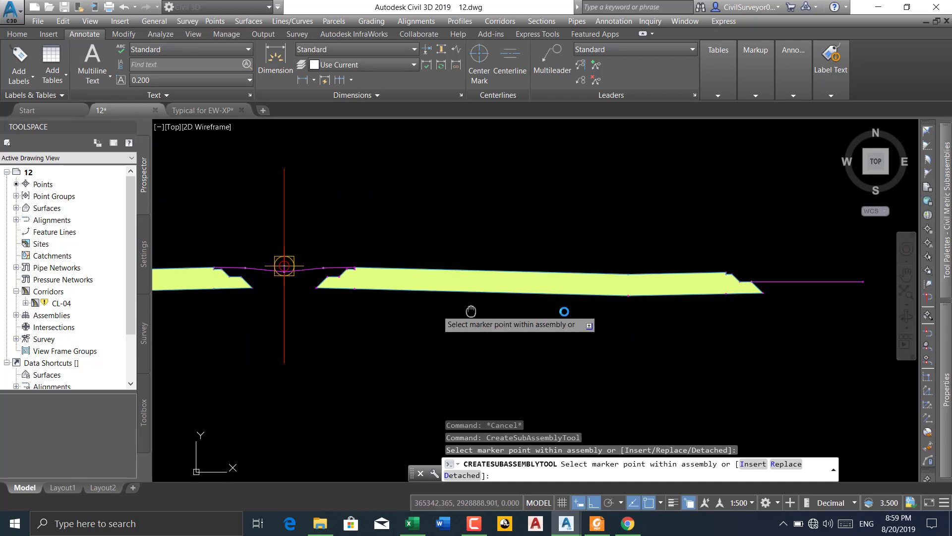
scroll(346, 273, "up", 5)
middle_click_drag(264, 288, 454, 296)
scroll(347, 296, "up", 4)
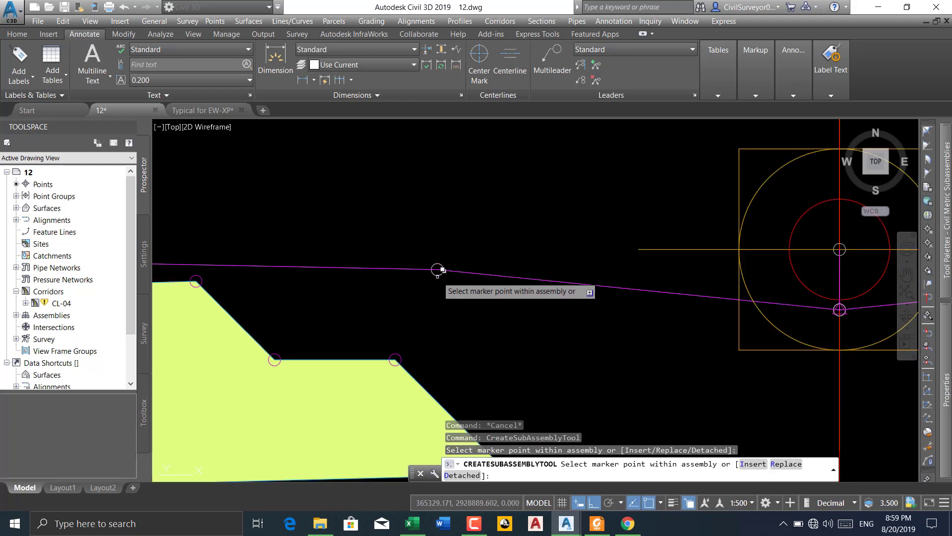
left_click(436, 279)
left_click(486, 321)
scroll(526, 305, "down", 3)
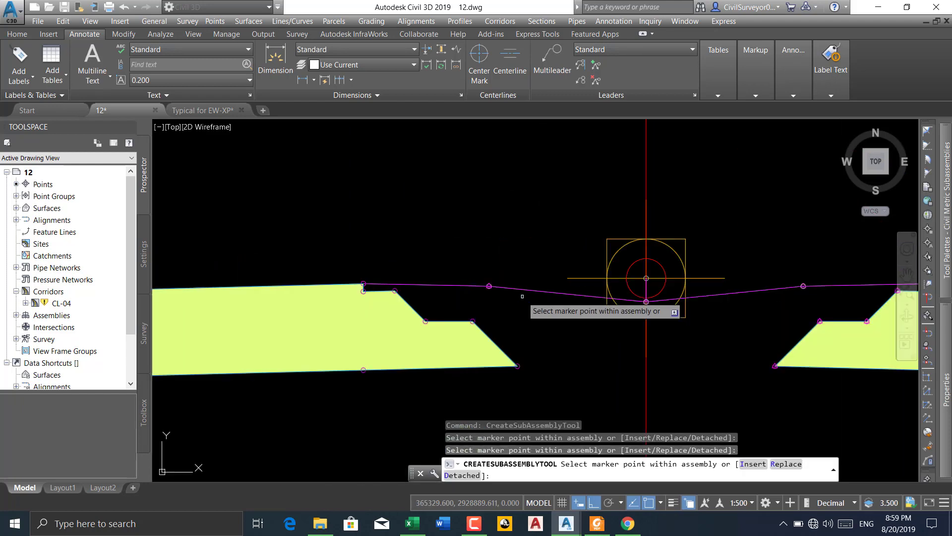
Place MarkPoints at the left pavement's median edge: the top corner, the step below it and the end of the short upper shelf
scroll(355, 347, "up", 5)
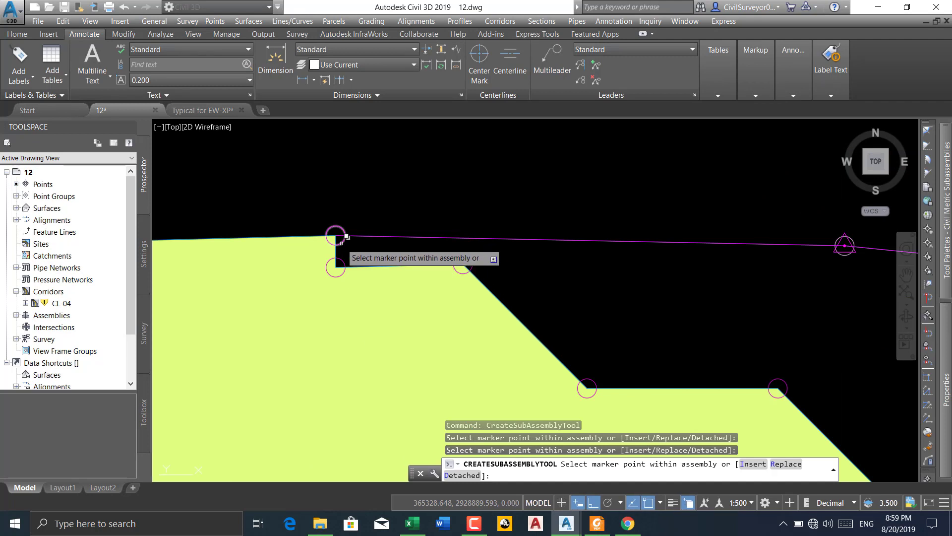
left_click(342, 246)
left_click(401, 289)
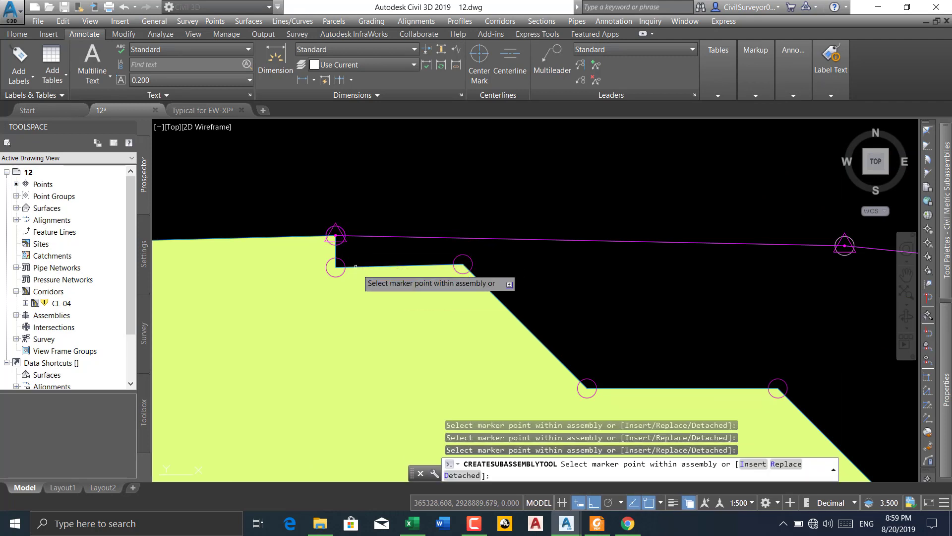
left_click(336, 267)
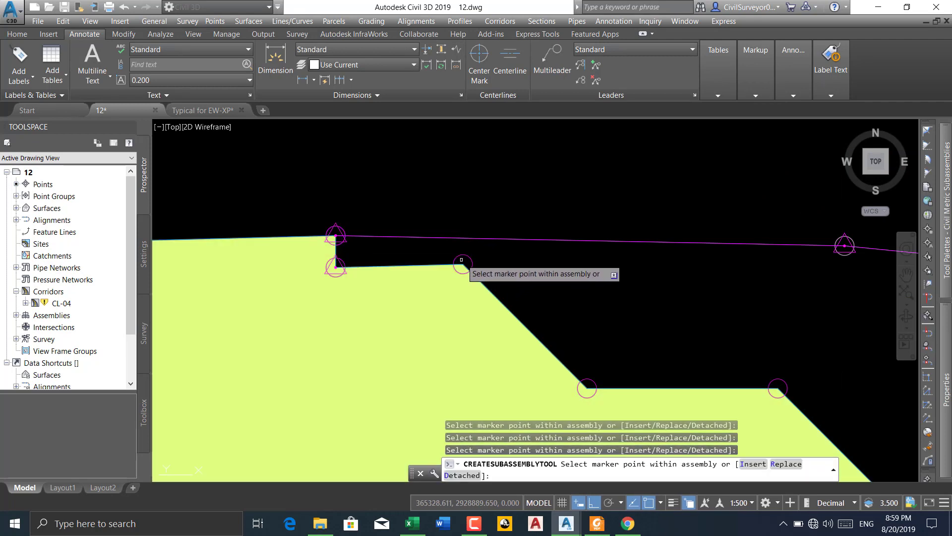
middle_click_drag(587, 312, 408, 243)
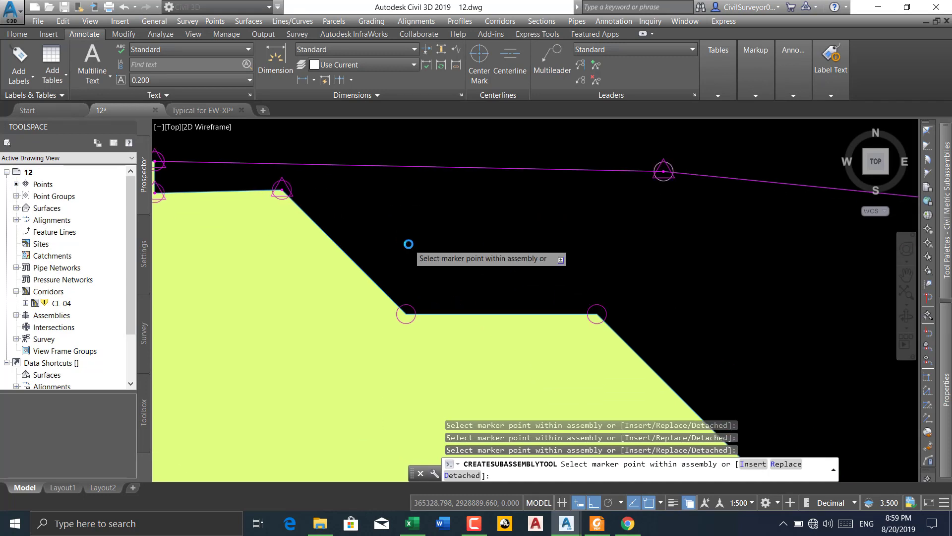
Place MarkPoints at both ends of the lower bench on the left pavement's median side
left_click(405, 313)
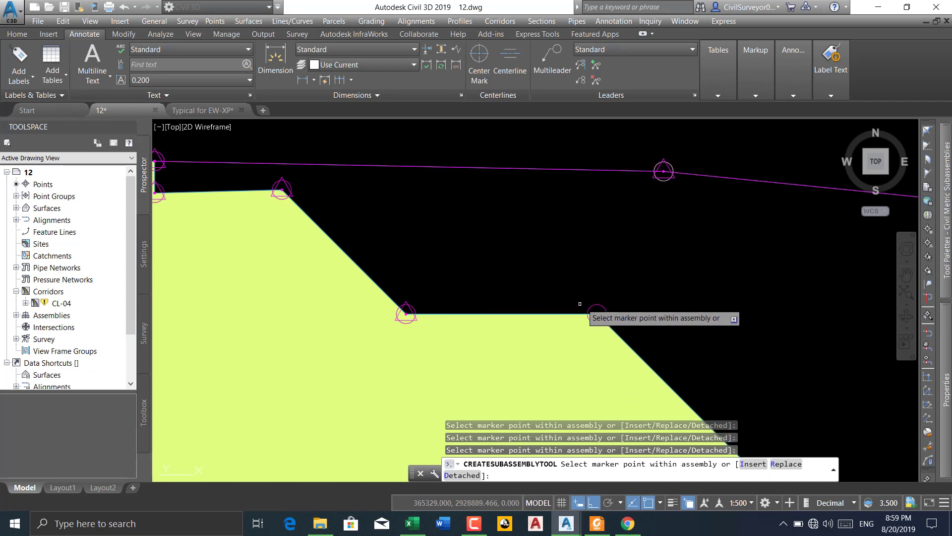
left_click(597, 314)
scroll(587, 292, "down", 2)
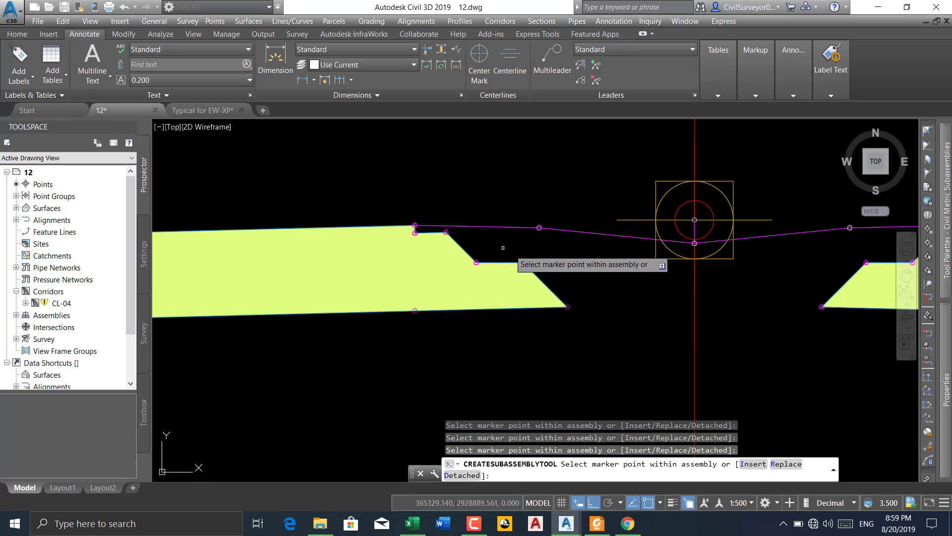
Place MarkPoints on the left pavement's underside at the median-side toe and directly below the pavement's median edge
scroll(530, 285, "up", 5)
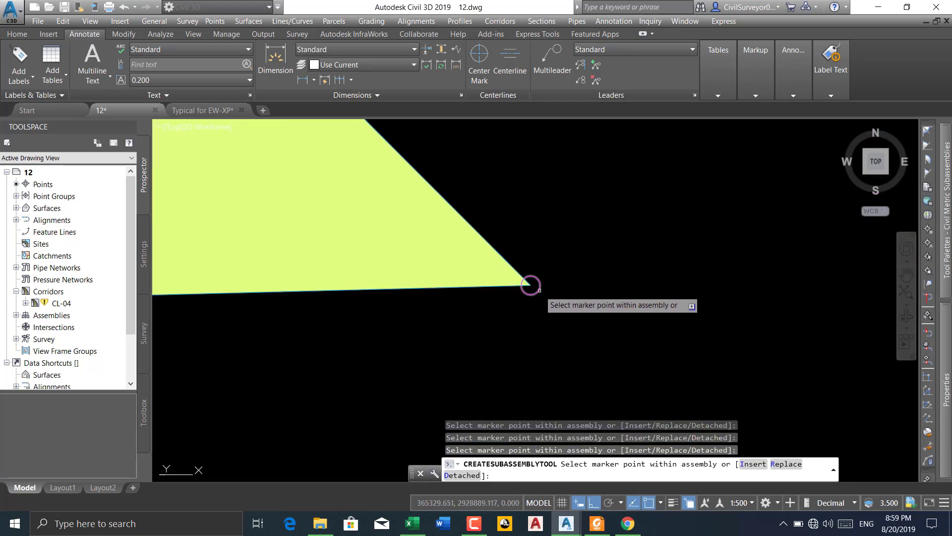
scroll(531, 285, "down", 3)
scroll(491, 266, "up", 6)
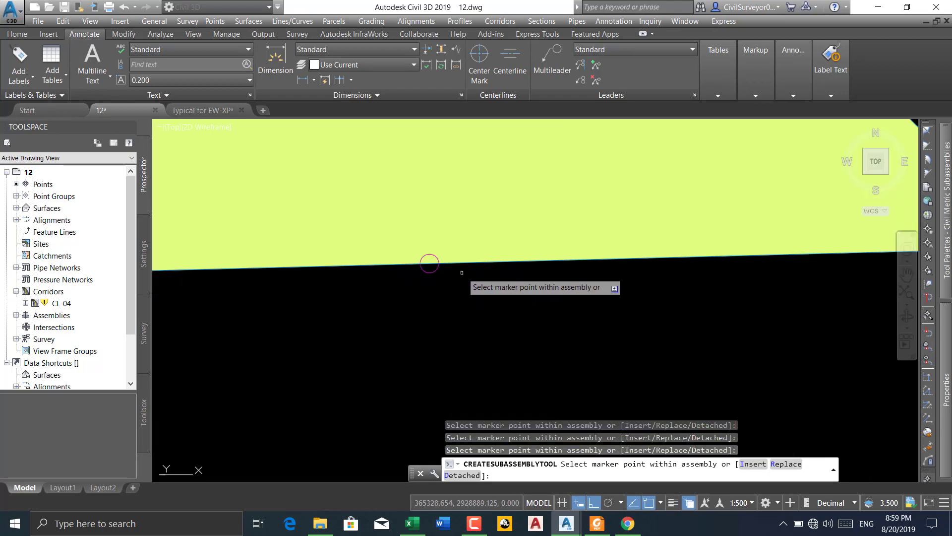
left_click(430, 263)
scroll(630, 267, "down", 4)
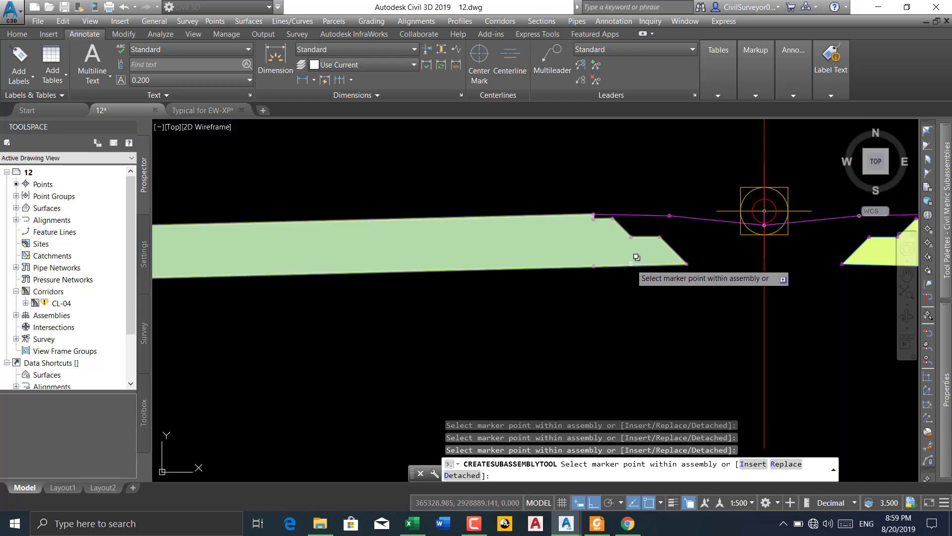
Place a MarkPoint on the left pavement's underside at the slope break
scroll(478, 268, "up", 3)
scroll(422, 263, "up", 3)
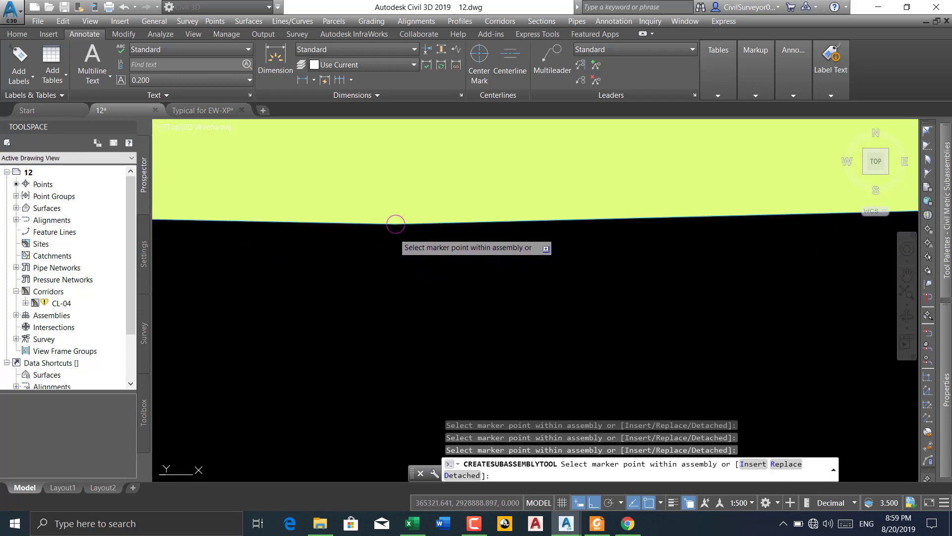
left_click(395, 225)
scroll(595, 257, "down", 4)
middle_click_drag(435, 272, 606, 275)
scroll(595, 271, "down", 2)
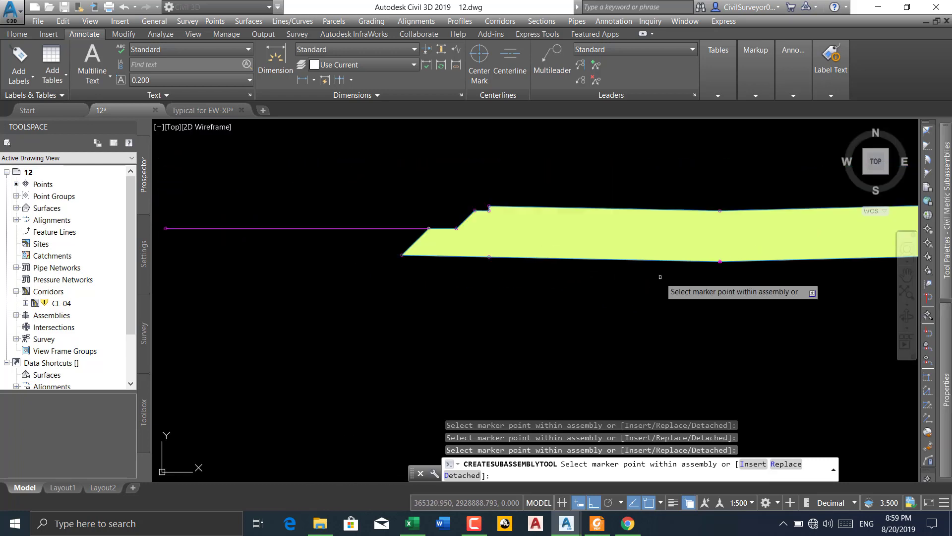
Place MarkPoints on the left pavement's underside below its outer edge and at the outer toe
scroll(498, 268, "up", 5)
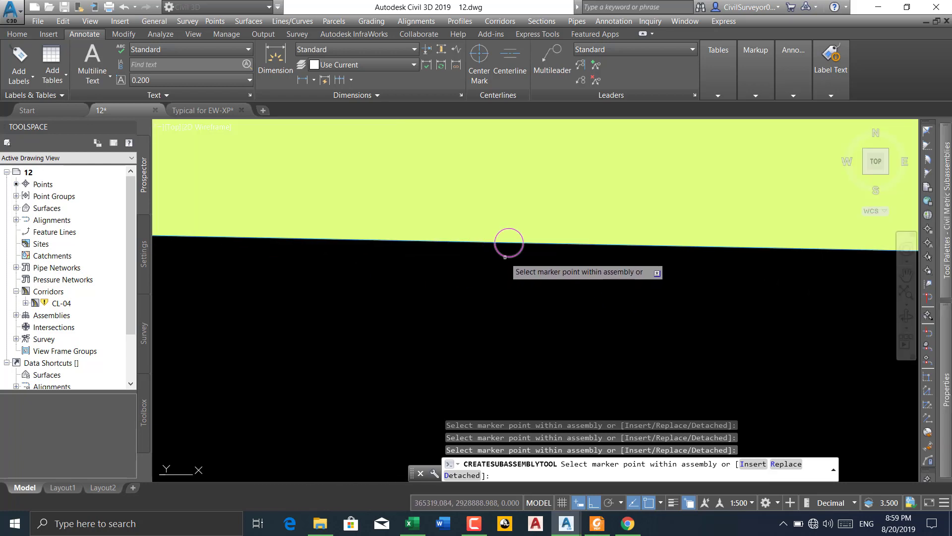
scroll(545, 268, "down", 3)
scroll(377, 262, "up", 3)
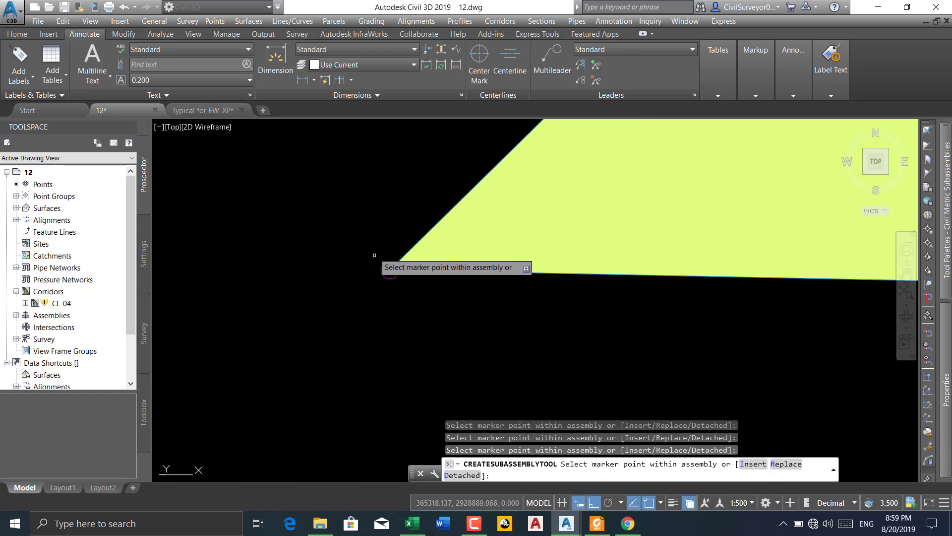
scroll(383, 279, "down", 3)
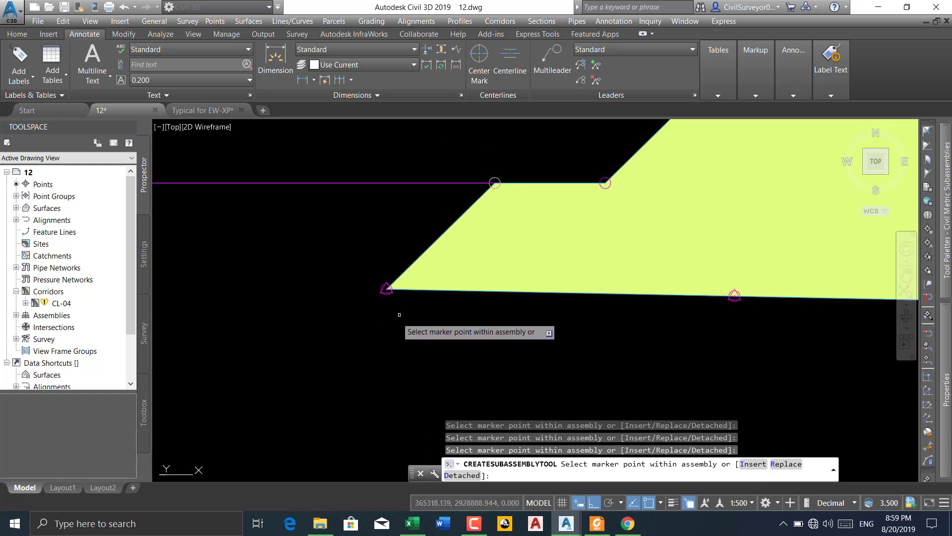
Place MarkPoints at both ends of the L-PLOT link and finish adding subassemblies
scroll(503, 174, "up", 3)
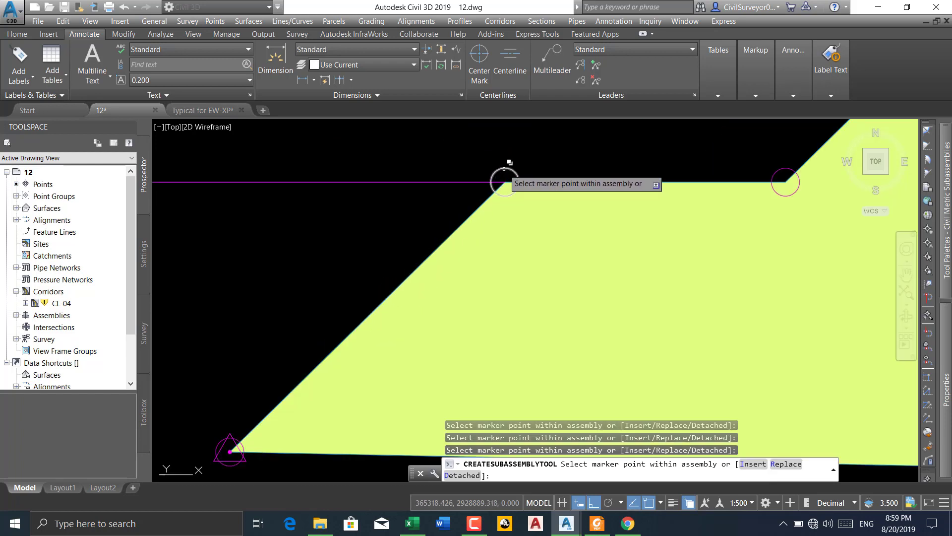
left_click(504, 169)
scroll(546, 172, "down", 2)
scroll(614, 191, "down", 3)
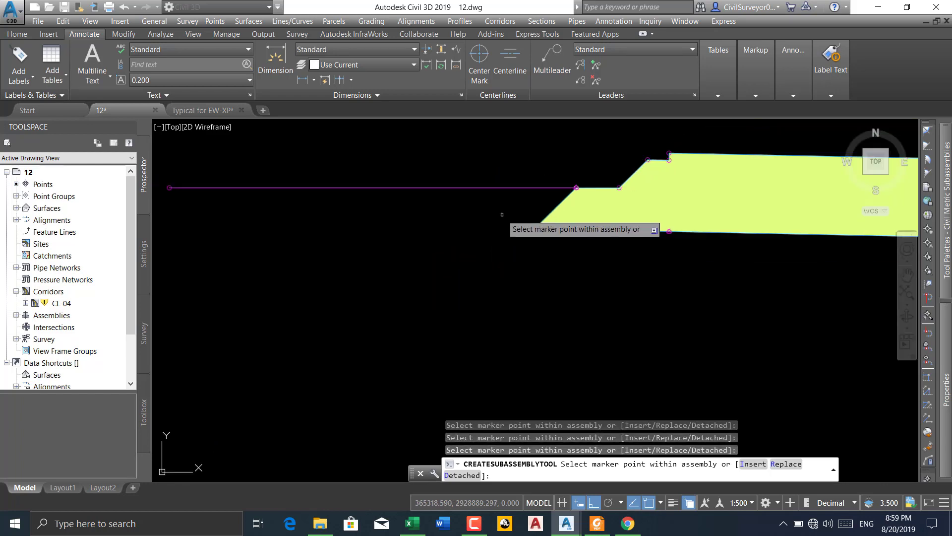
scroll(351, 210, "up", 3)
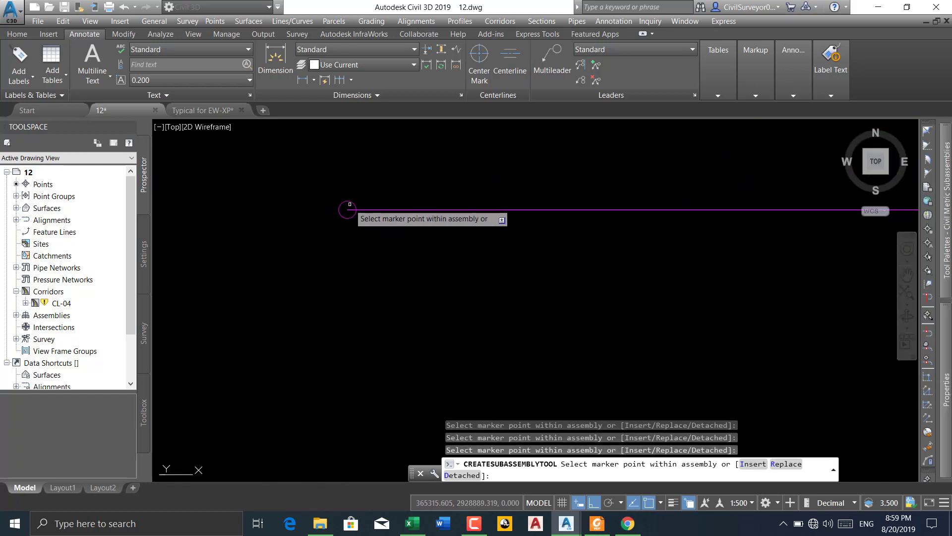
scroll(279, 216, "down", 2)
scroll(293, 221, "down", 5)
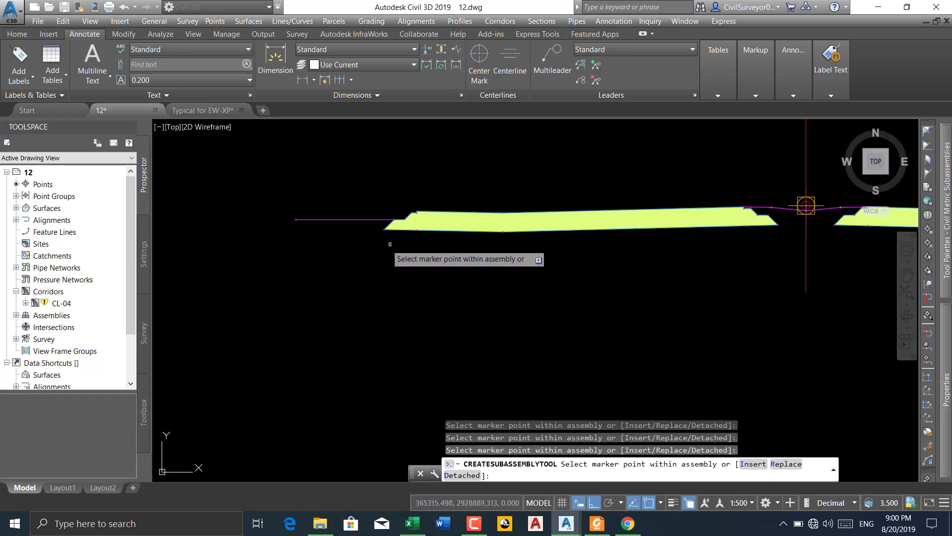
middle_click_drag(461, 256, 402, 262)
middle_click_drag(570, 269, 505, 274)
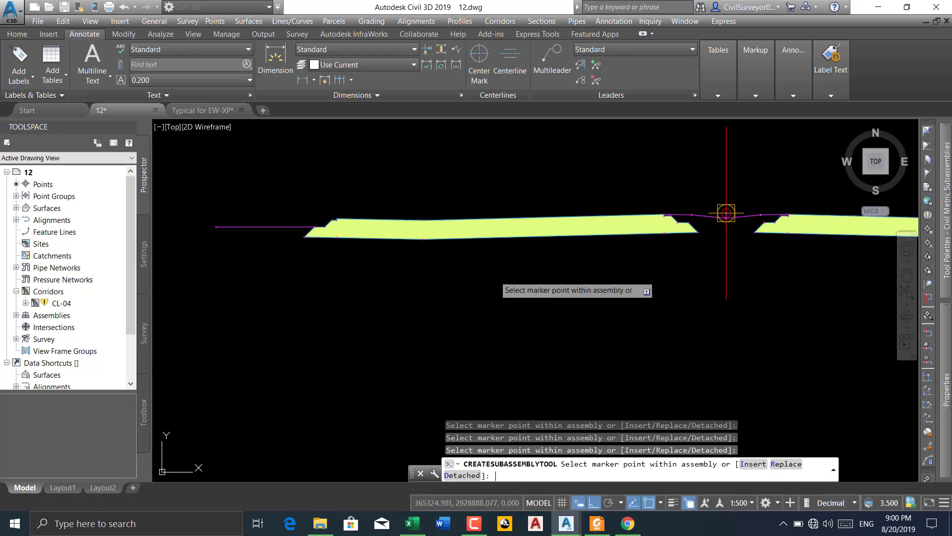
key("Escape")
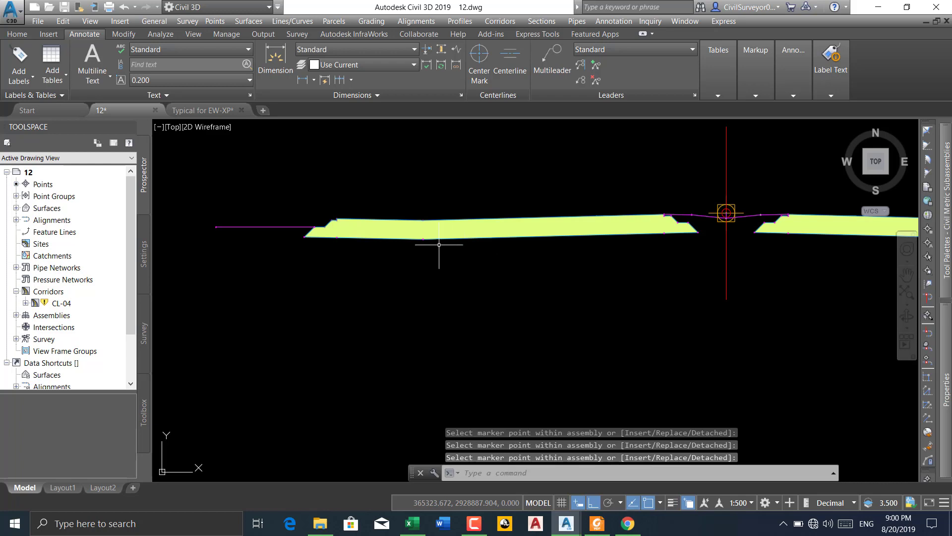
Rebuild corridor CL-04 to apply the assembly changes
scroll(564, 260, "down", 5)
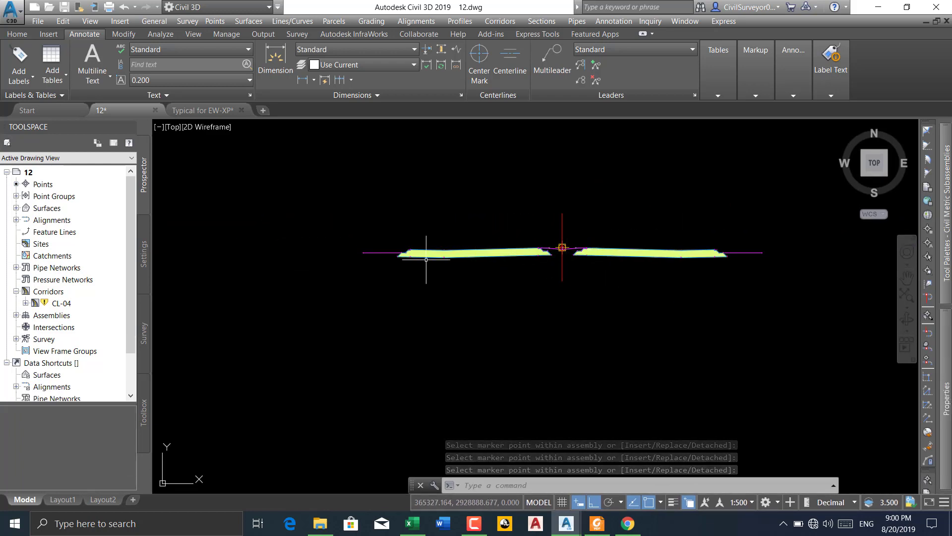
right_click(64, 304)
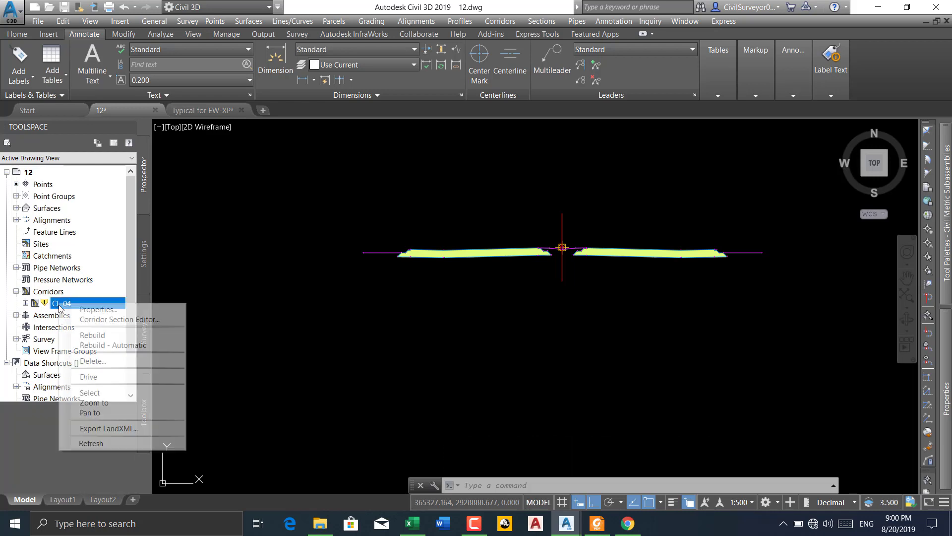
left_click(100, 336)
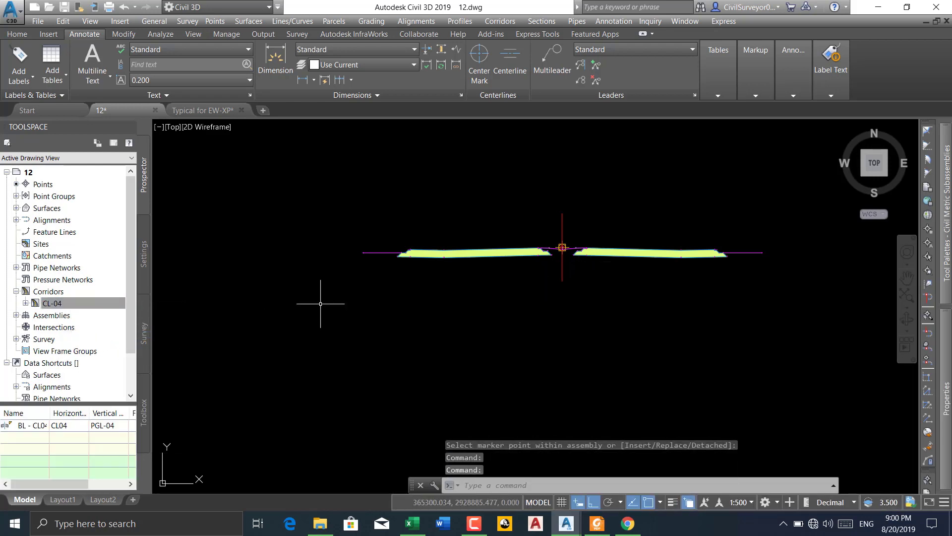
Create a Section Points Report for corridor CL-04 with only the MarkedPoint code selected, an end station of 580 and a 25 station interval
left_click(144, 412)
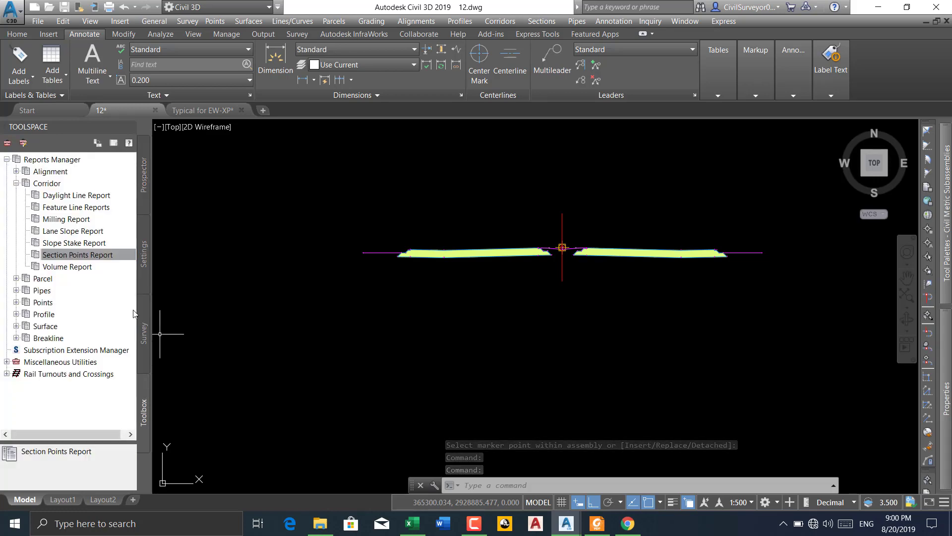
right_click(66, 260)
left_click(90, 266)
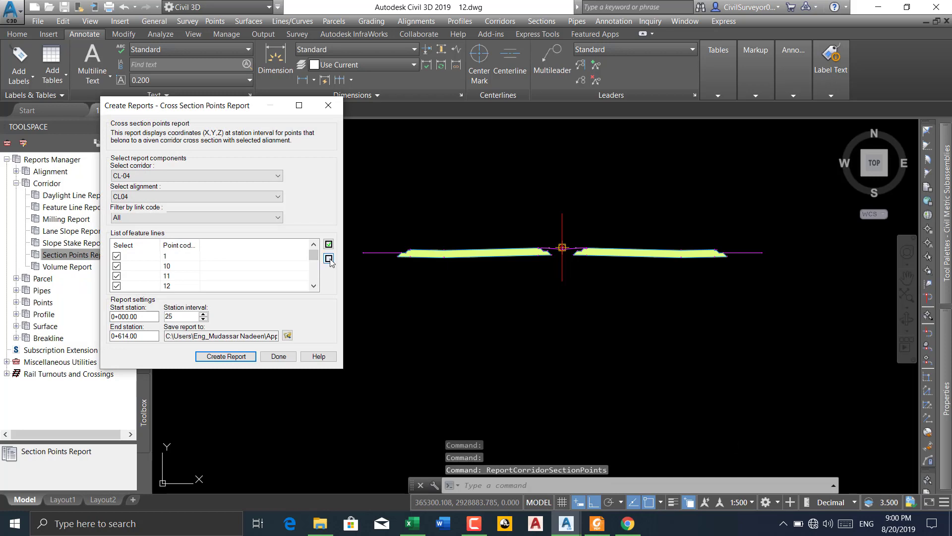
left_click(313, 286)
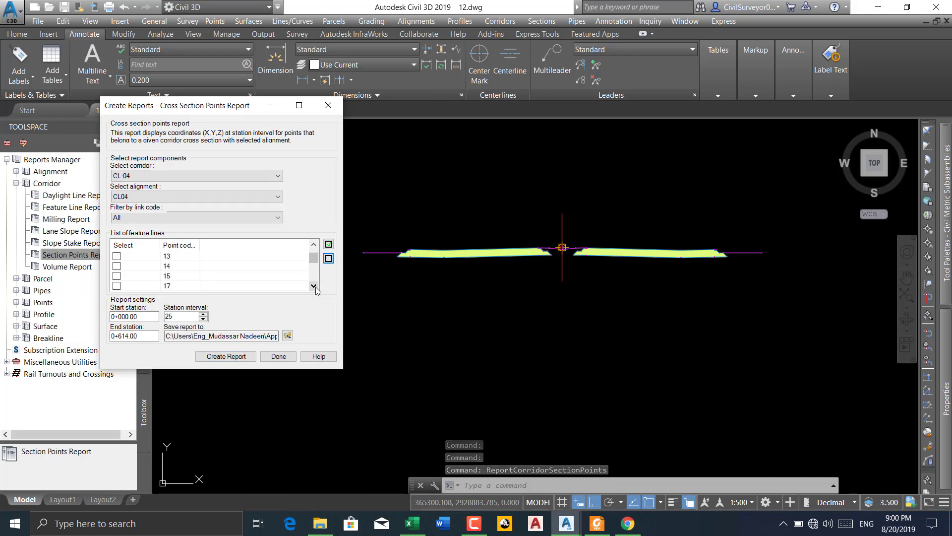
left_click(314, 286)
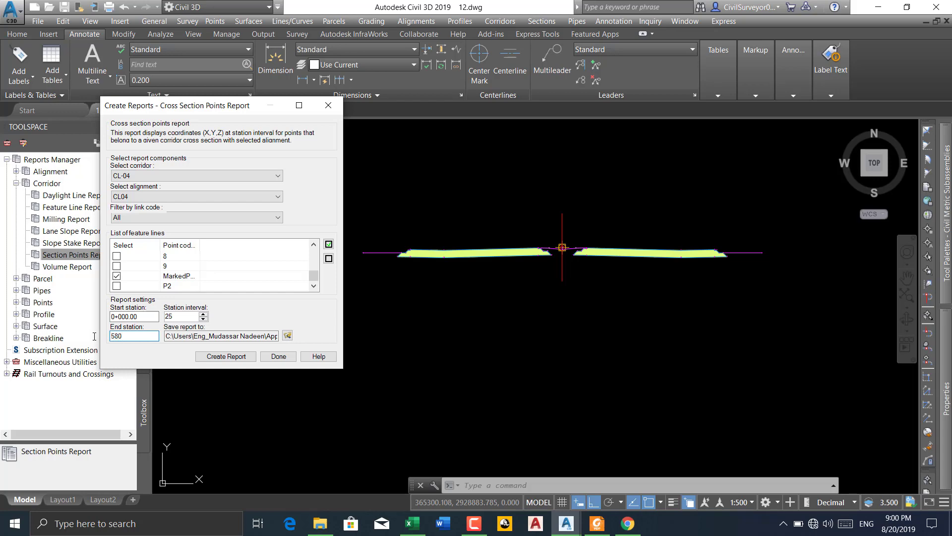
left_click(225, 357)
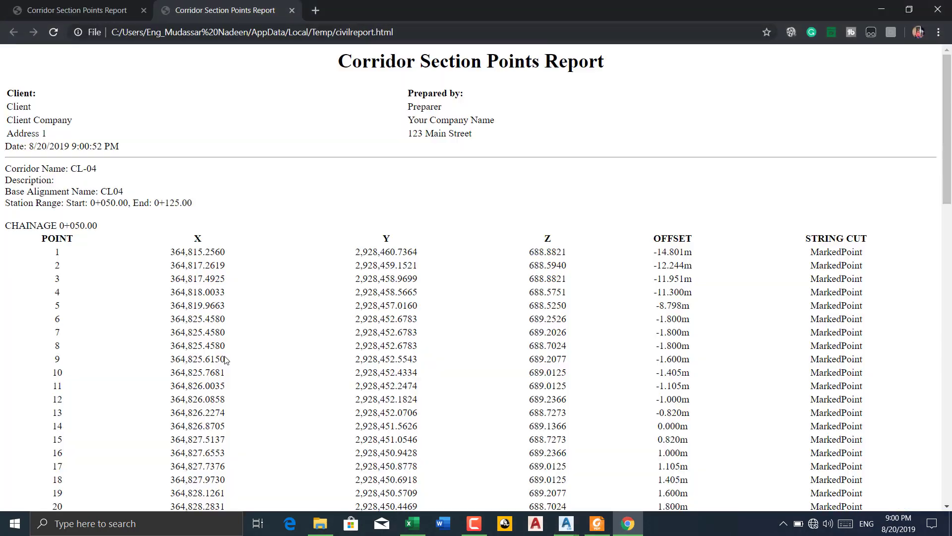
Review the Corridor Section Points Report, comparing the coordinates and offsets of the marked points at each chainage
scroll(94, 272, "down", 5)
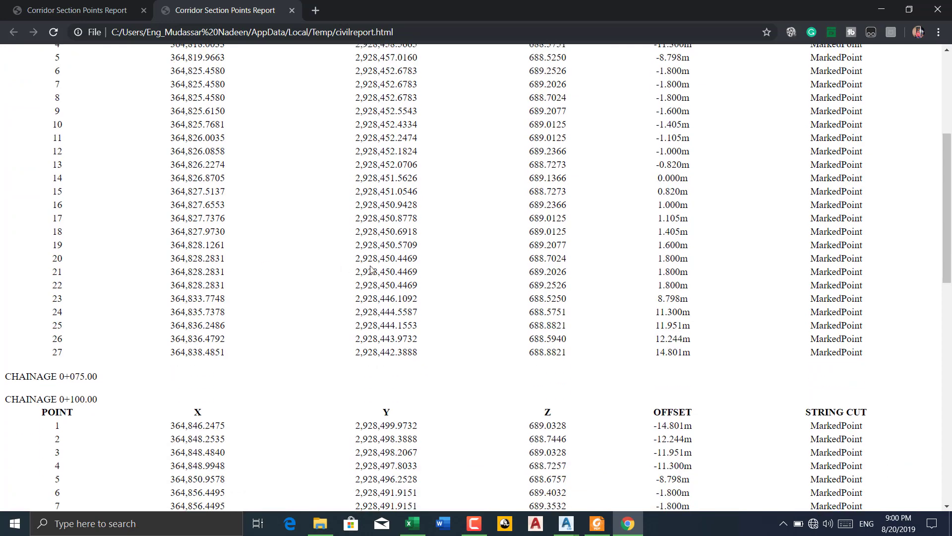
scroll(622, 243, "up", 4)
scroll(666, 201, "down", 1)
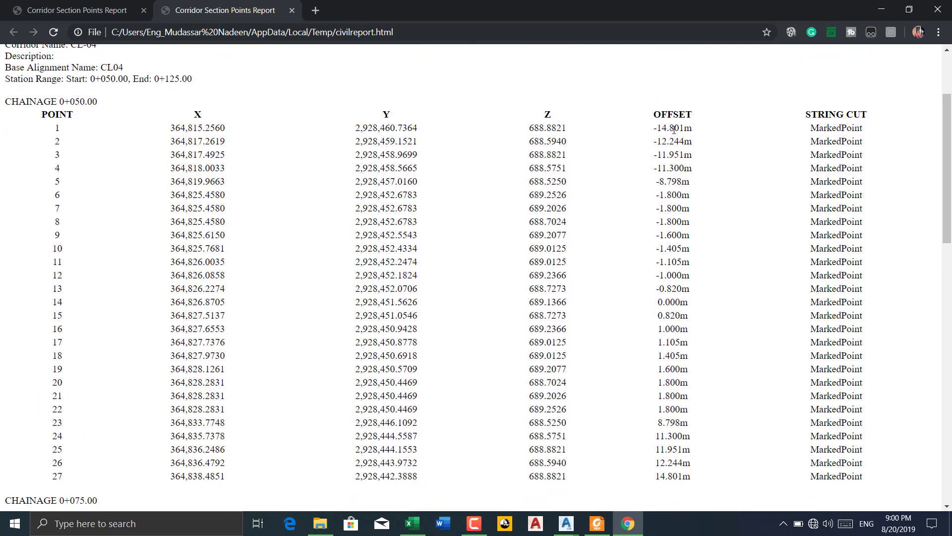
scroll(620, 169, "down", 4)
scroll(495, 208, "up", 2)
scroll(605, 199, "down", 1)
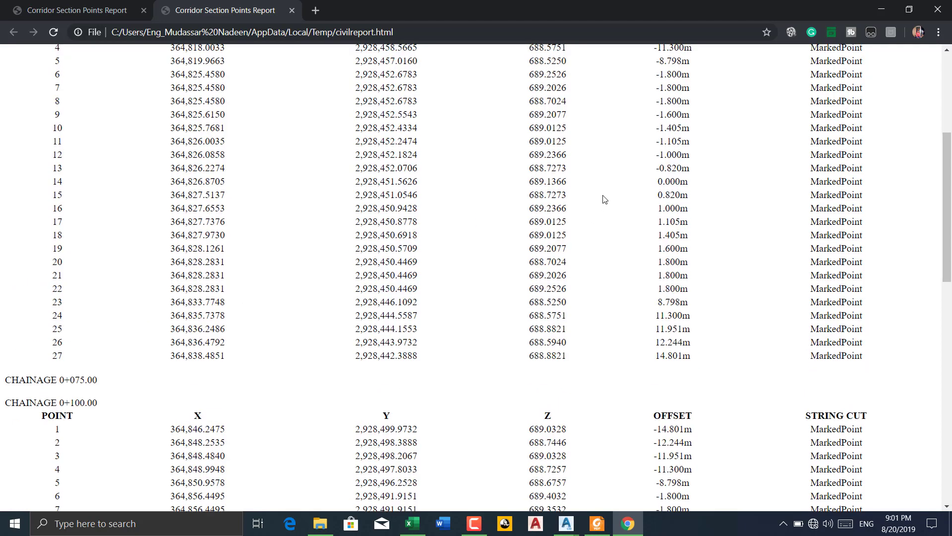
scroll(695, 323, "up", 3)
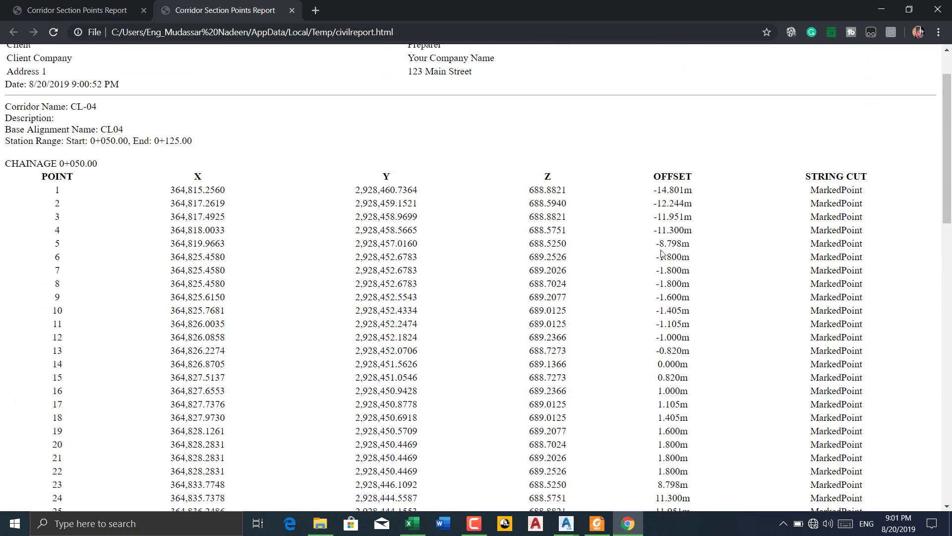
scroll(583, 200, "down", 7)
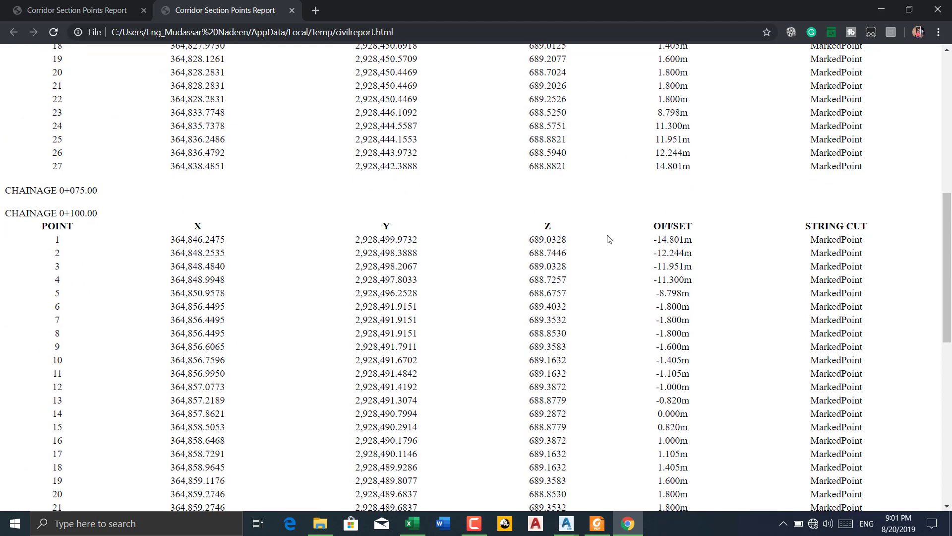
scroll(653, 171, "up", 3)
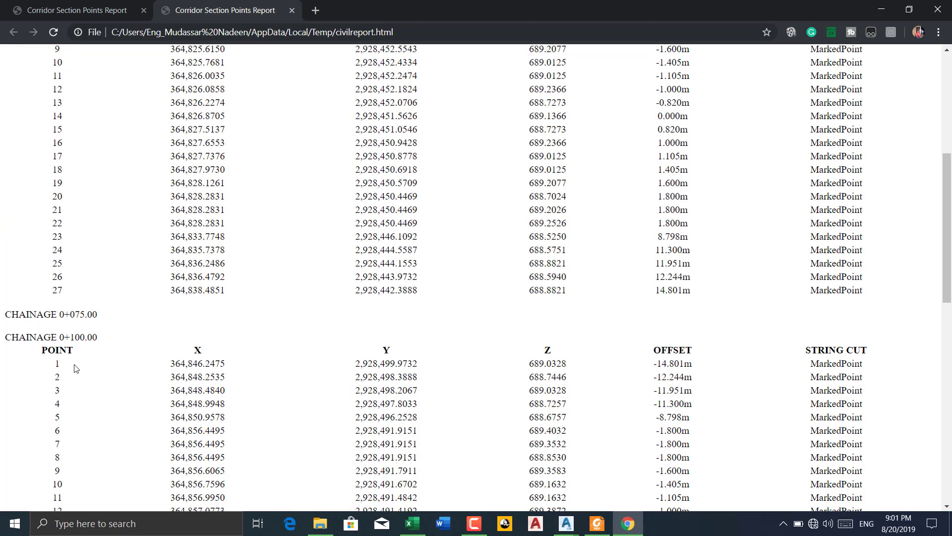
scroll(119, 354, "up", 6)
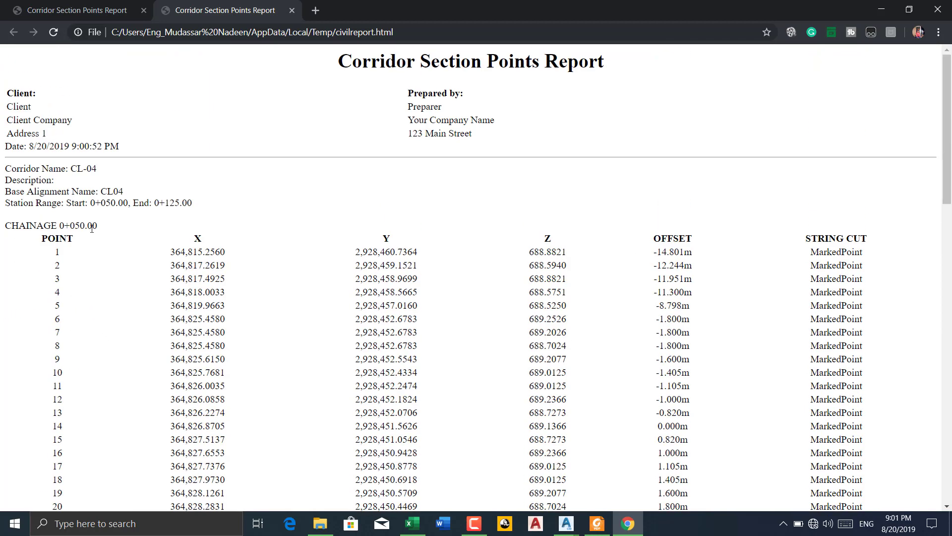
Check the report's marked points from chainage 0+050 to 0+125 and close both the report and its creation dialog
scroll(91, 227, "down", 8)
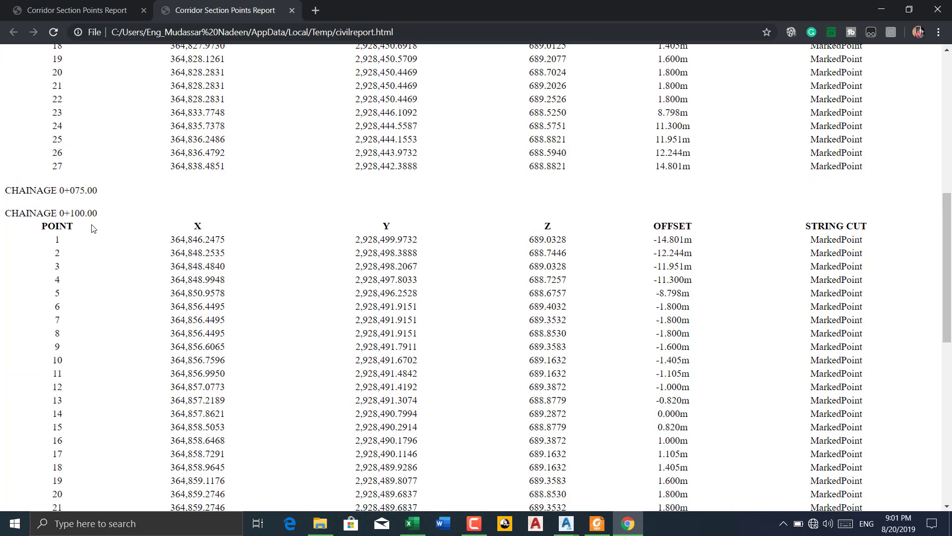
scroll(93, 221, "down", 10)
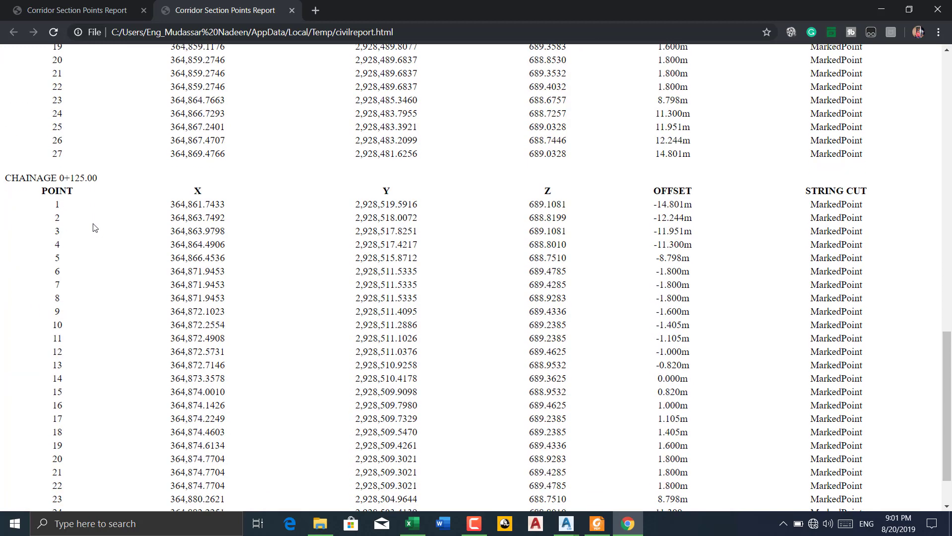
scroll(131, 331, "up", 5)
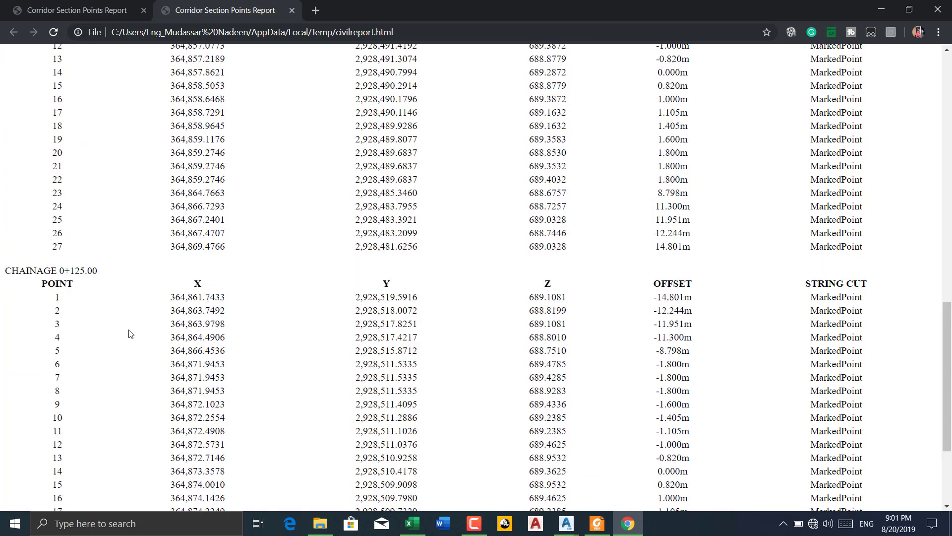
scroll(129, 332, "down", 5)
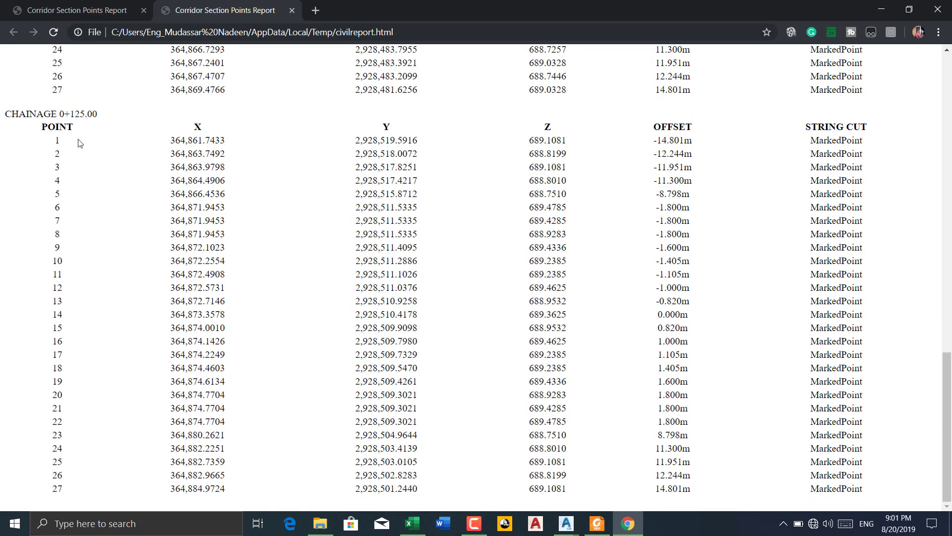
left_click(938, 9)
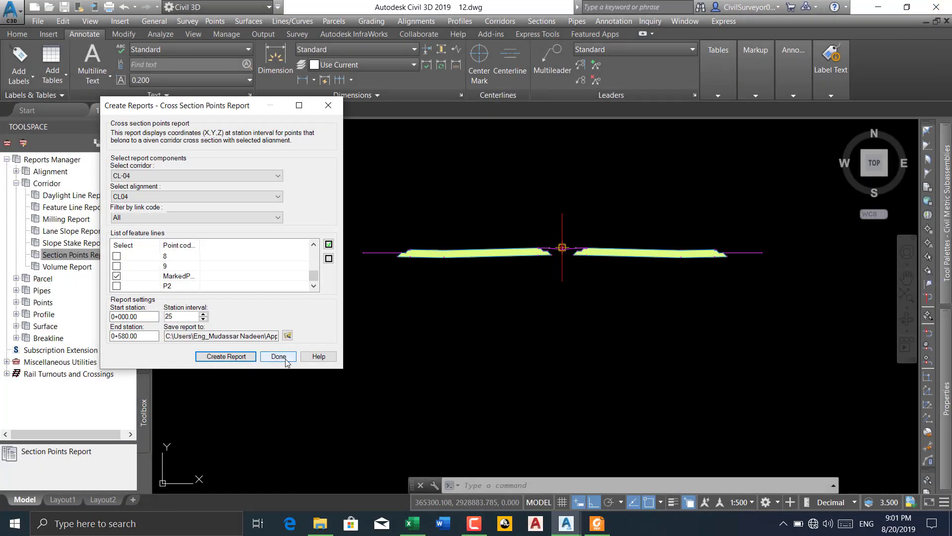
left_click(278, 356)
Open the properties of corridor CL-04 at its baseline and region parameters
scroll(432, 234, "down", 8)
scroll(354, 317, "up", 5)
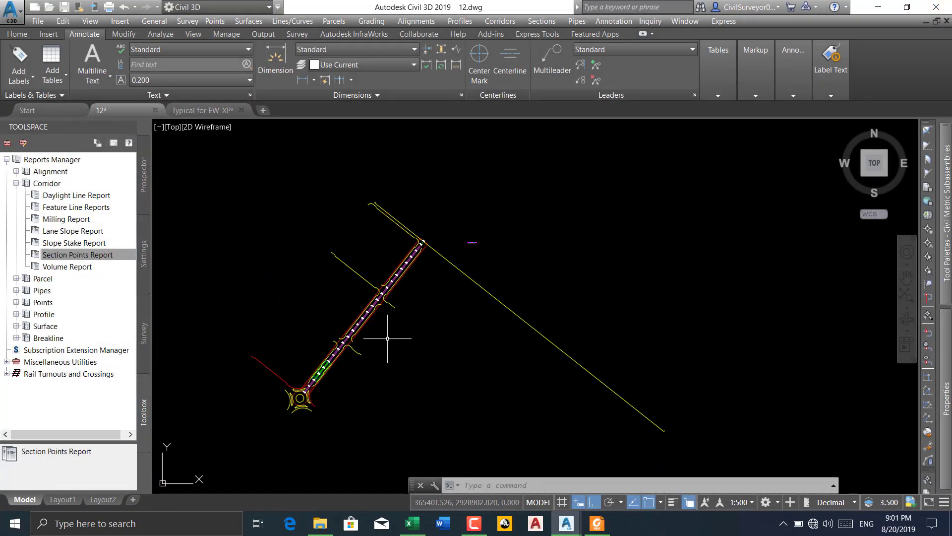
middle_click_drag(361, 286, 330, 317)
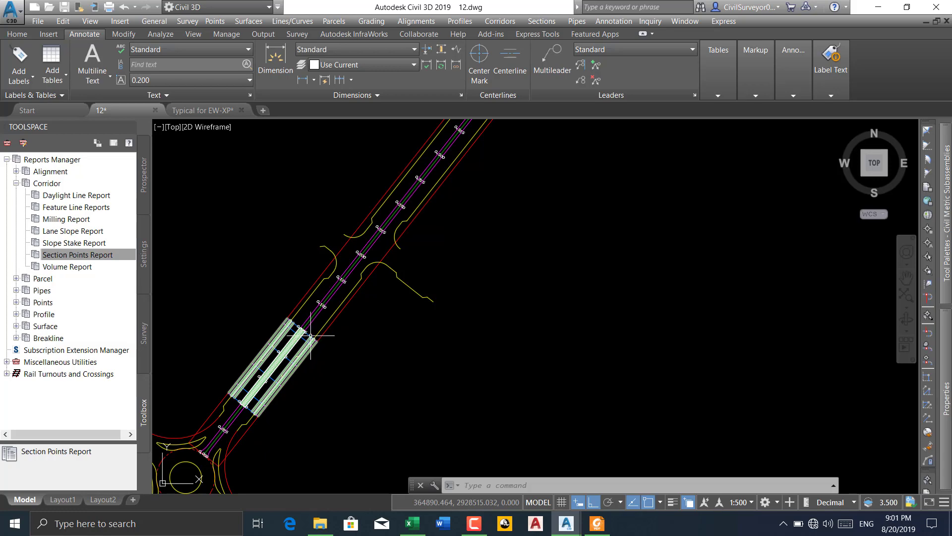
scroll(311, 336, "down", 3)
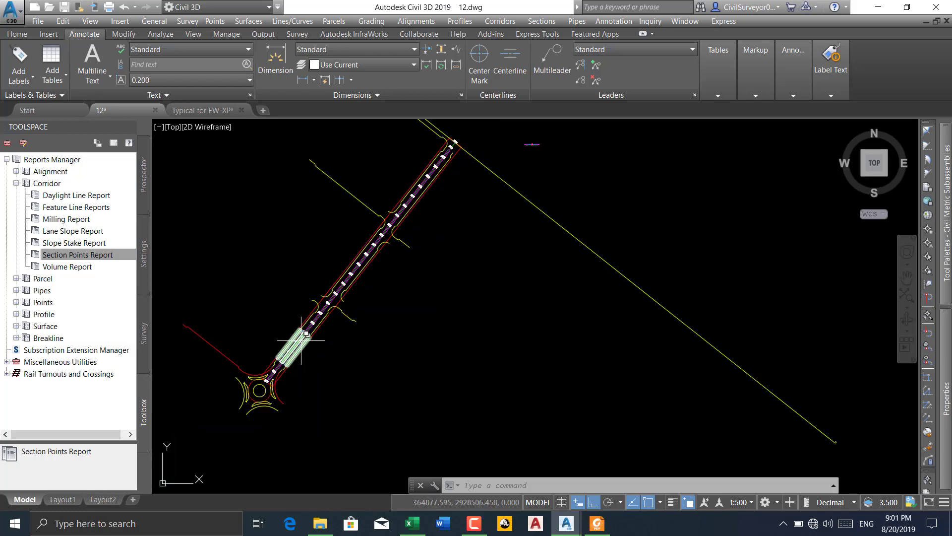
scroll(302, 341, "up", 3)
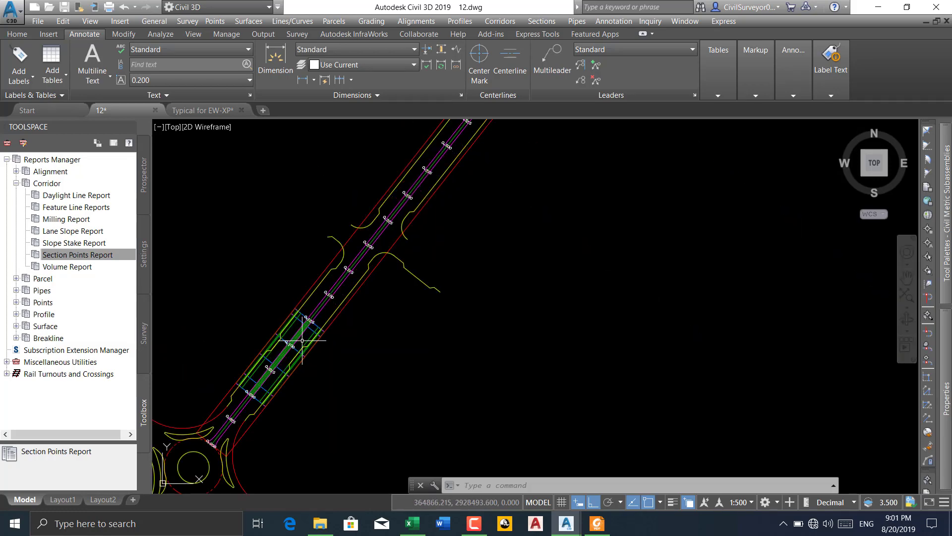
left_click(314, 326)
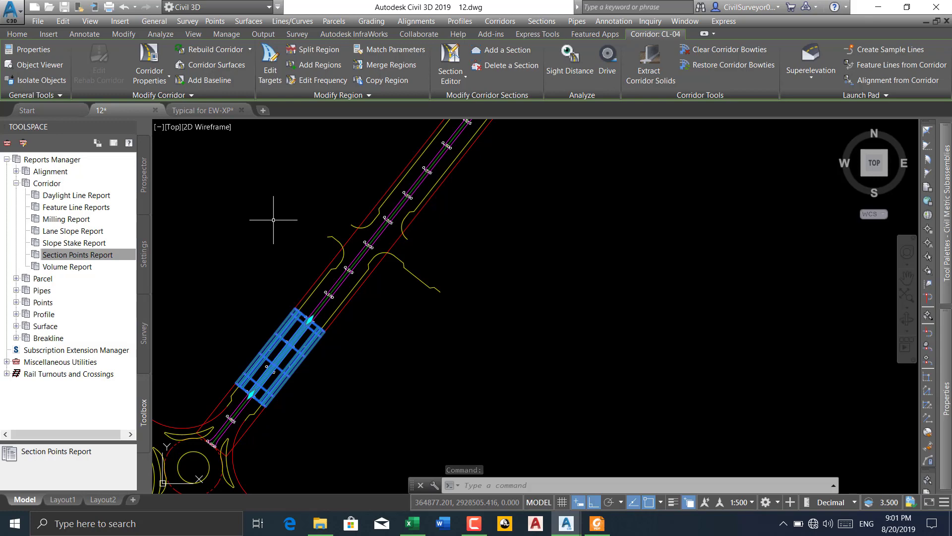
left_click(168, 79)
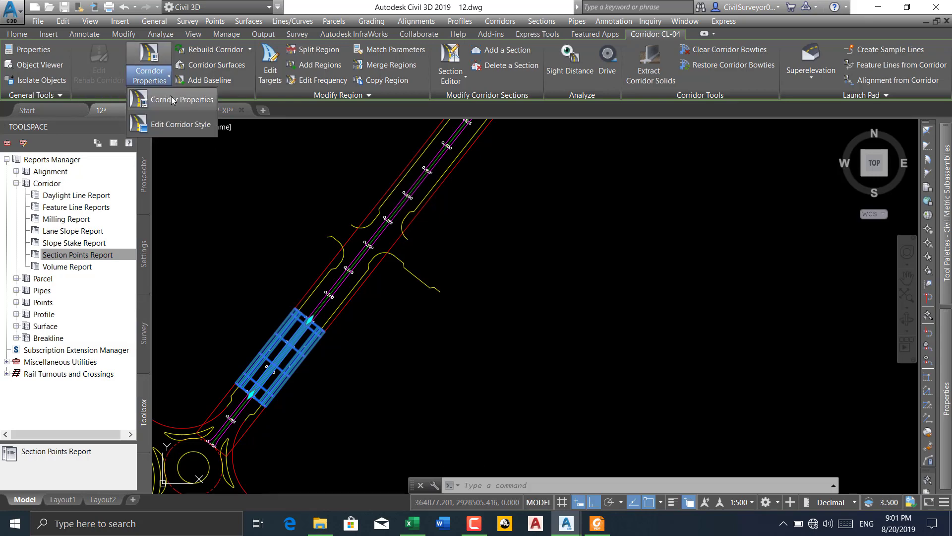
left_click(154, 96)
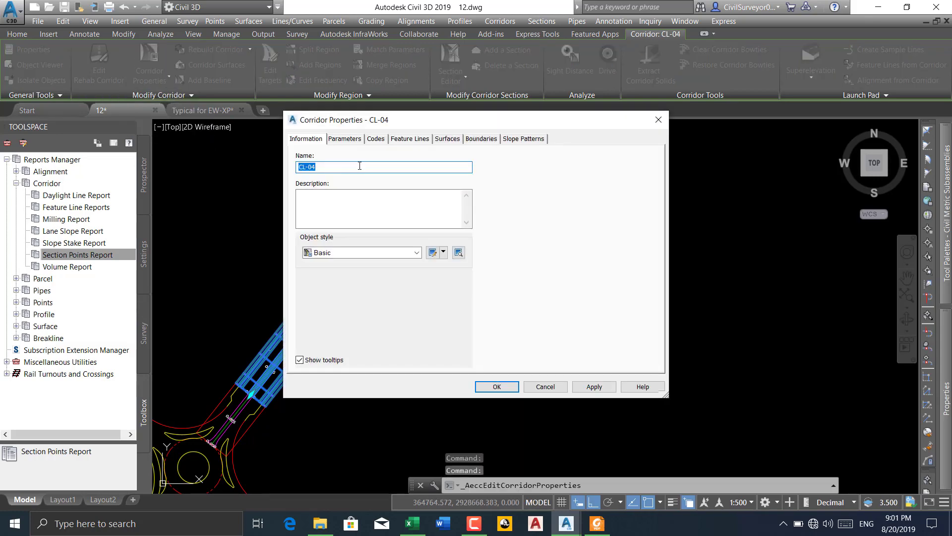
left_click(346, 142)
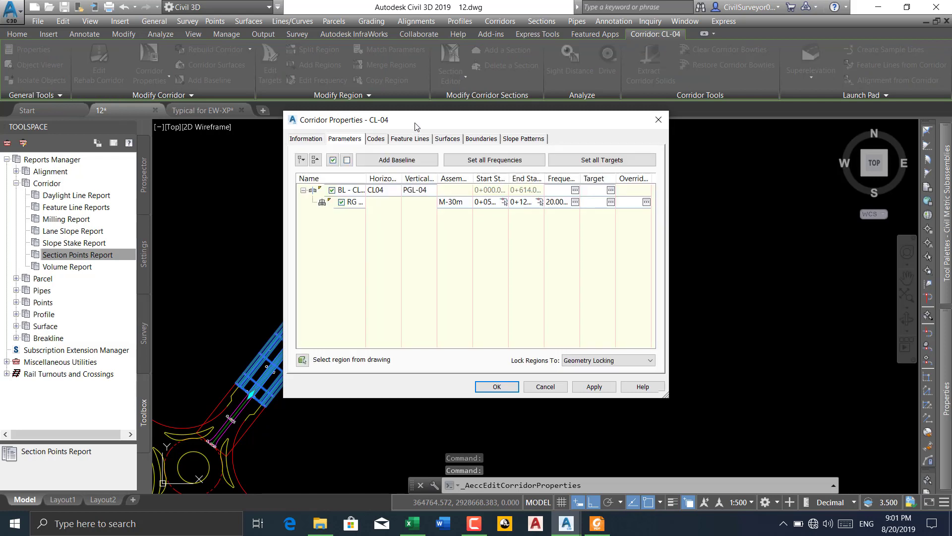
left_click_drag(413, 124, 326, 131)
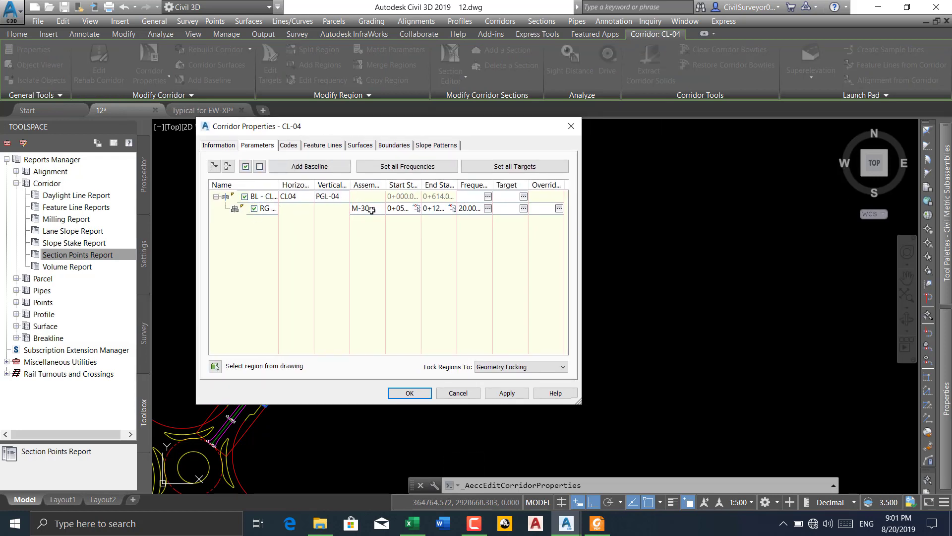
Set the M-30m region's start station to 0+000 by picking it on the baseline, and its end station to 586
left_click(417, 210)
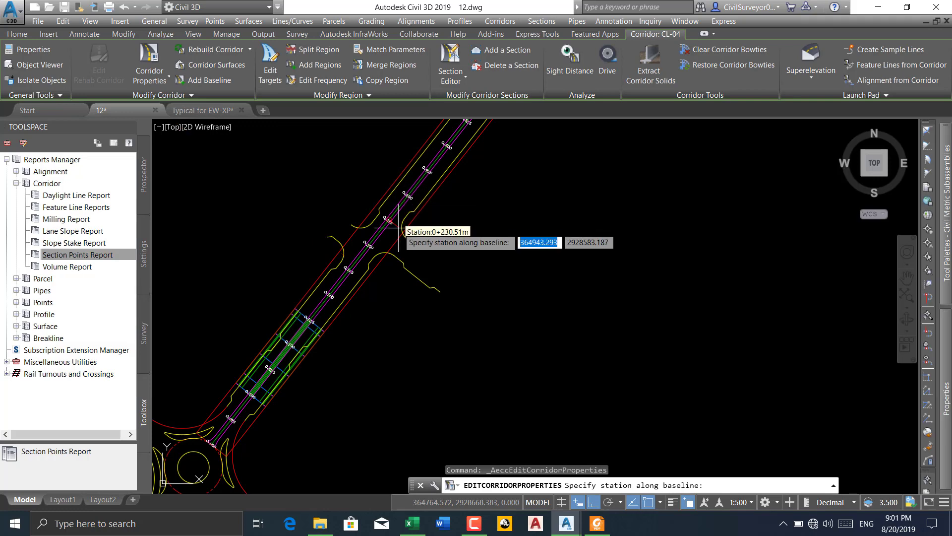
scroll(342, 263, "up", 10)
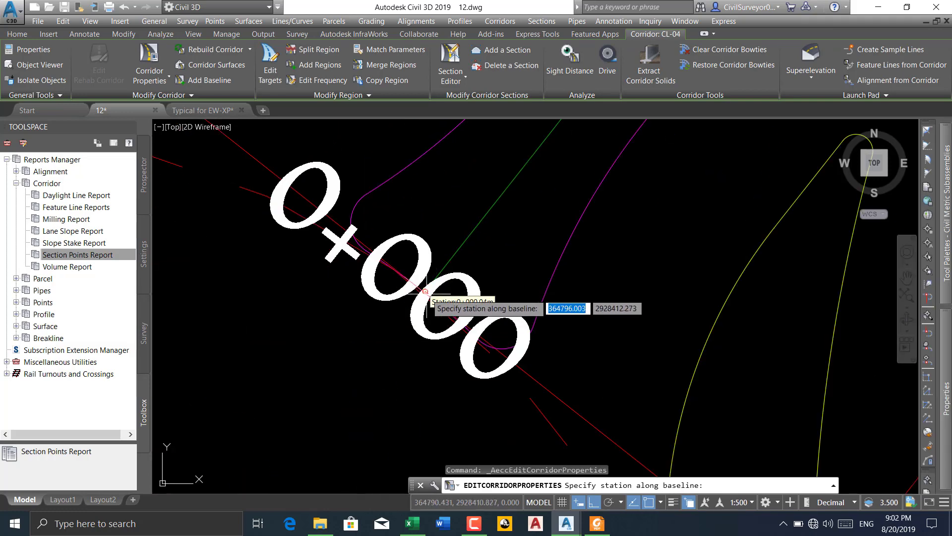
left_click(424, 292)
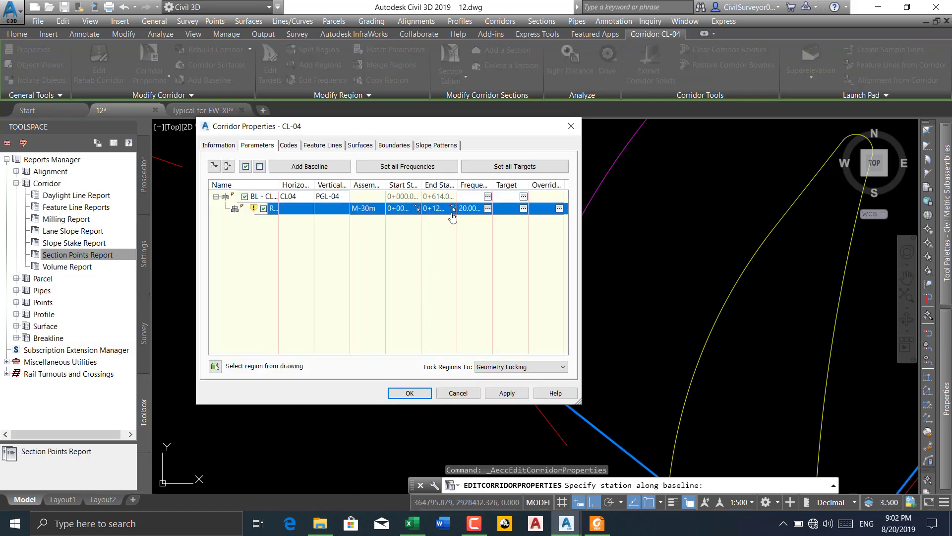
left_click(431, 208)
type("586")
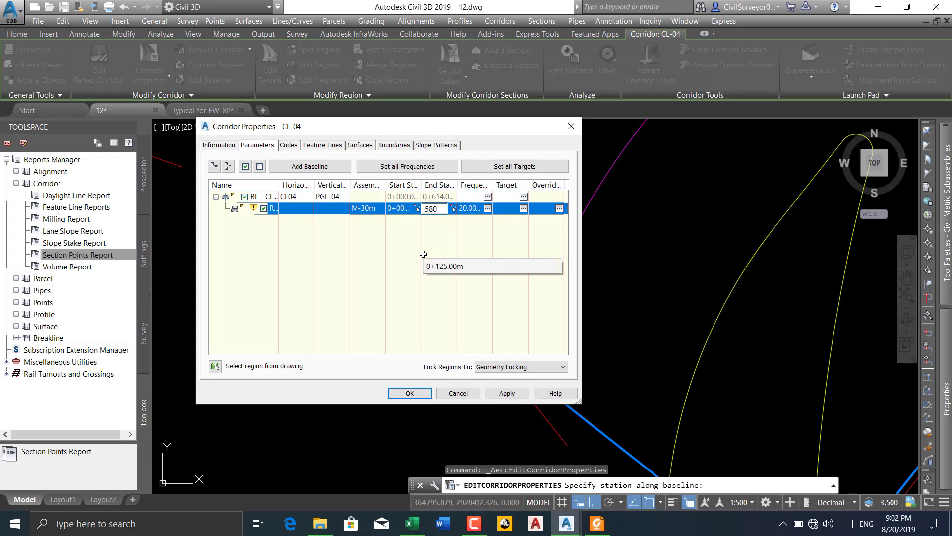
Apply the new station range, rebuild the corridor and close its properties
left_click(503, 395)
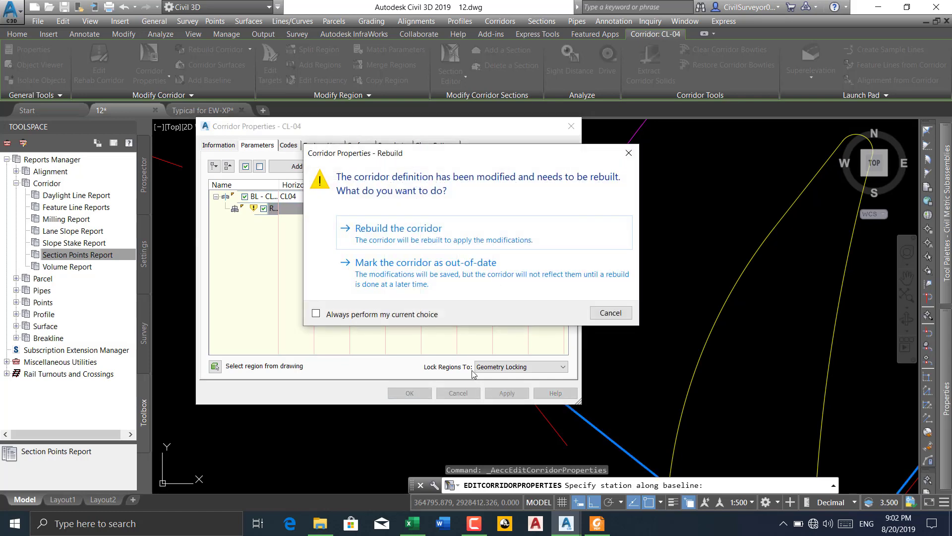
left_click(395, 229)
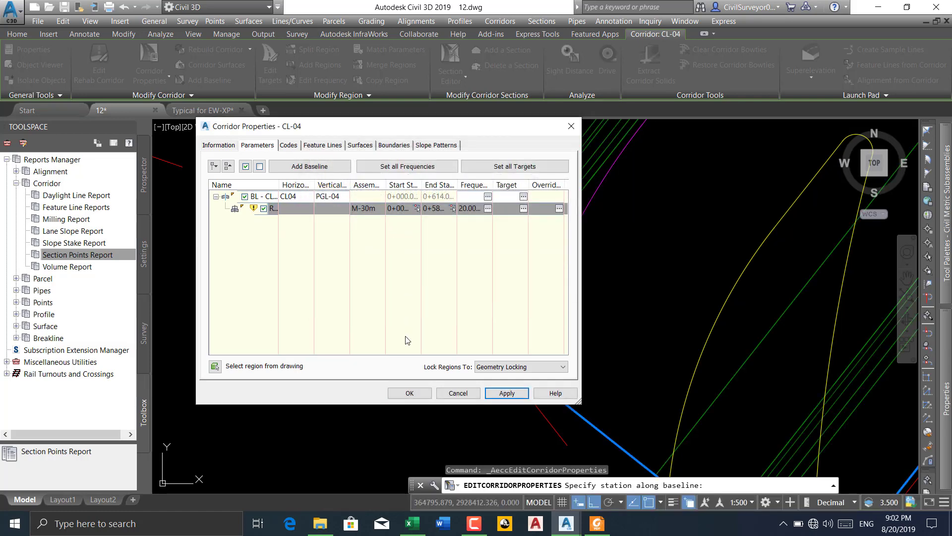
left_click(409, 390)
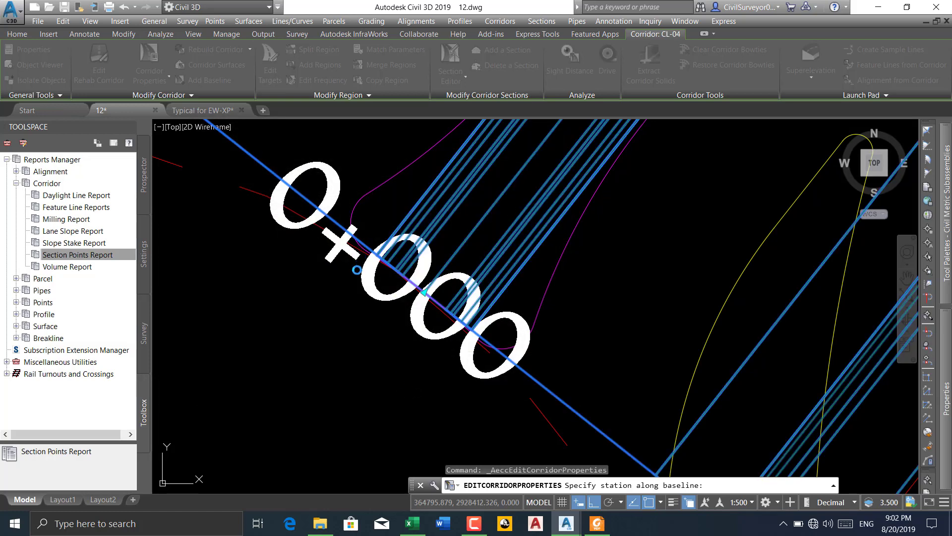
Inspect the rebuilt corridor along the road from station 0+000 at the roundabout to its far end
scroll(355, 274, "down", 6)
scroll(356, 278, "down", 3)
scroll(353, 303, "down", 3)
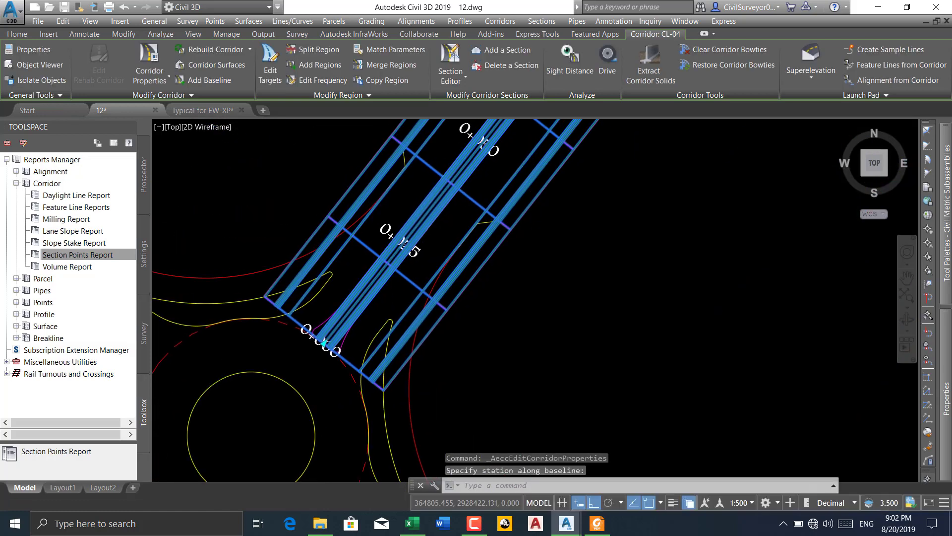
scroll(371, 290, "down", 4)
middle_click_drag(430, 240, 338, 346)
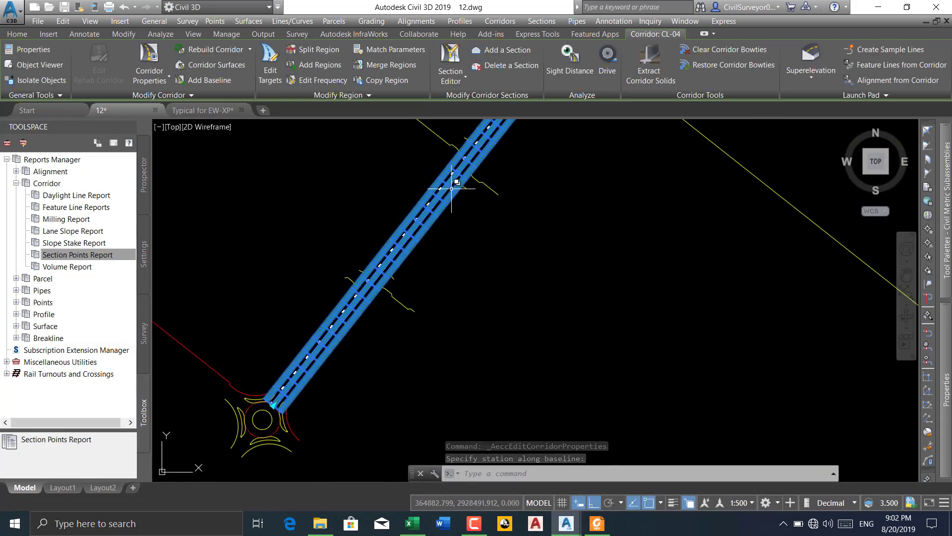
middle_click_drag(460, 176, 380, 299)
scroll(473, 160, "up", 7)
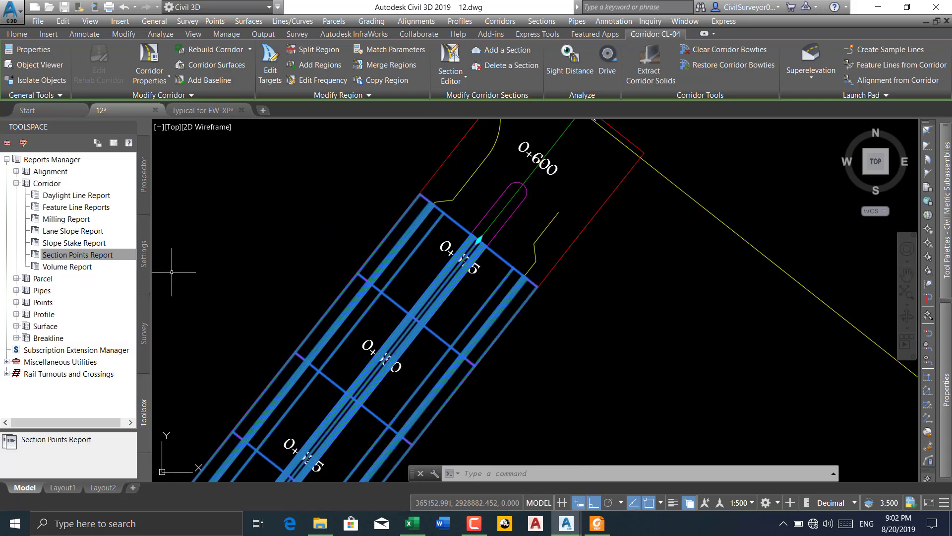
Create a new Section Points Report for the extended CL-04 corridor with only the MarkedPoint code selected and an end station of 580
left_click(99, 260)
right_click(98, 260)
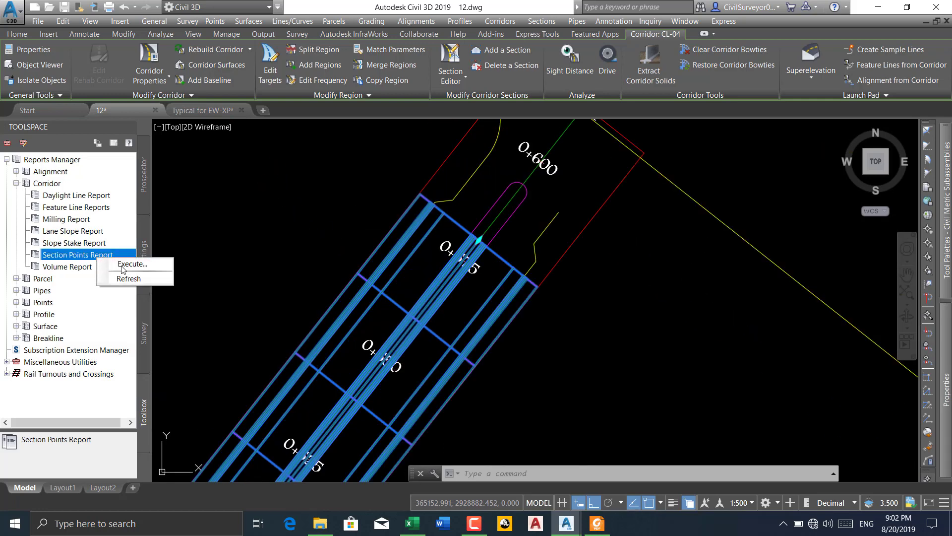
left_click(121, 264)
left_click(328, 258)
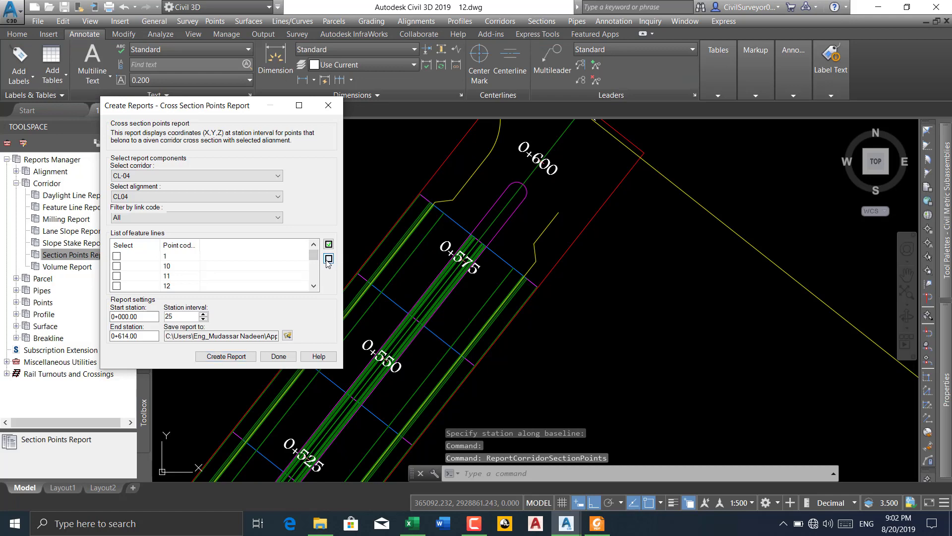
scroll(313, 287, "down", 1)
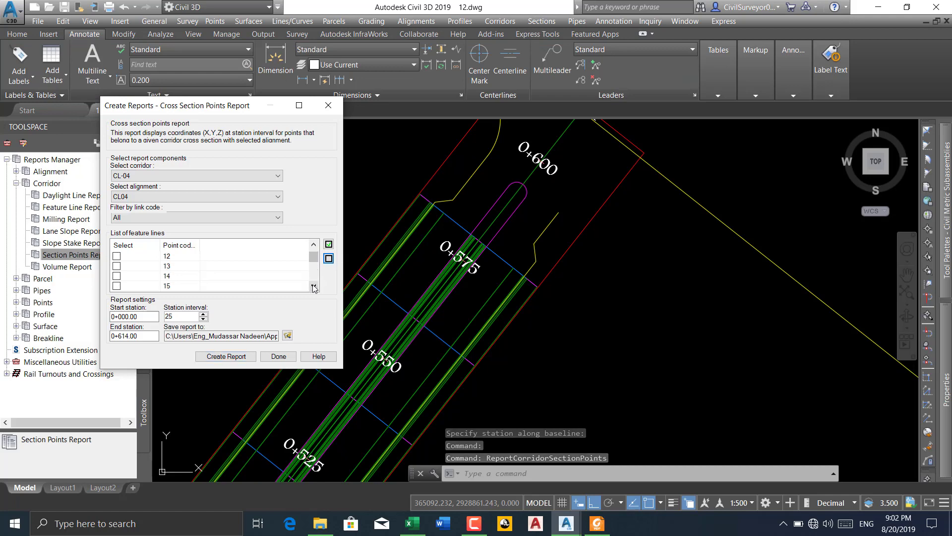
left_click(134, 316)
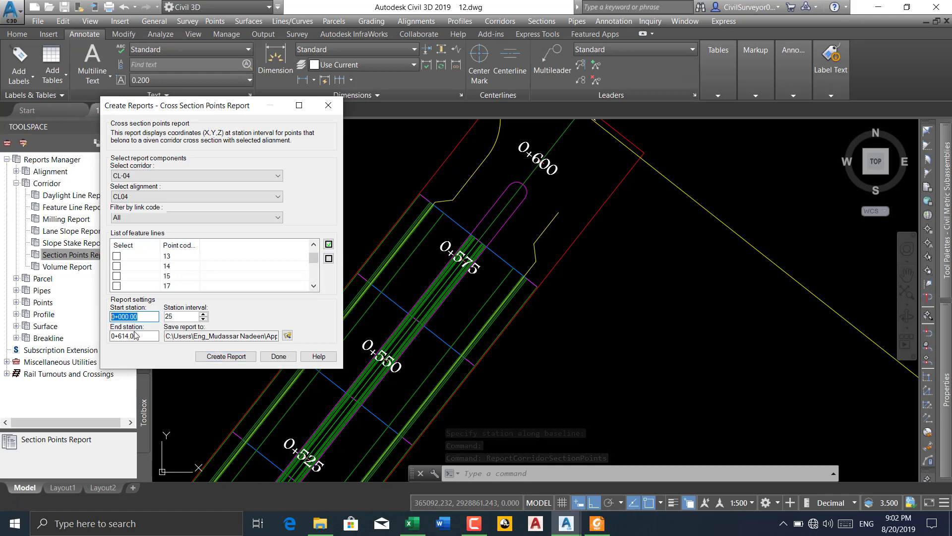
key("Tab")
type("58")
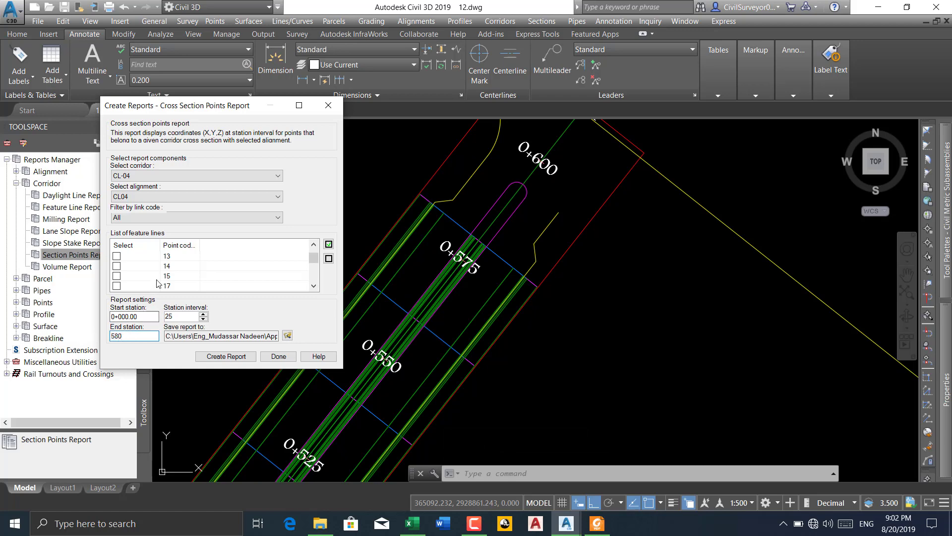
scroll(164, 284, "down", 3)
left_click(117, 275)
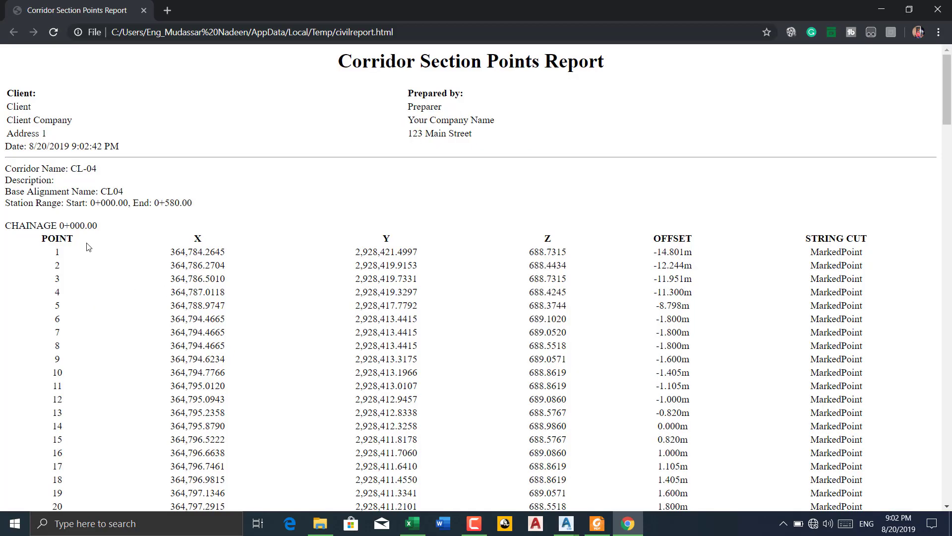
Review the new report from chainage 0+000 to 0+575, checking which chainages list marked point coordinates
scroll(111, 238, "down", 10)
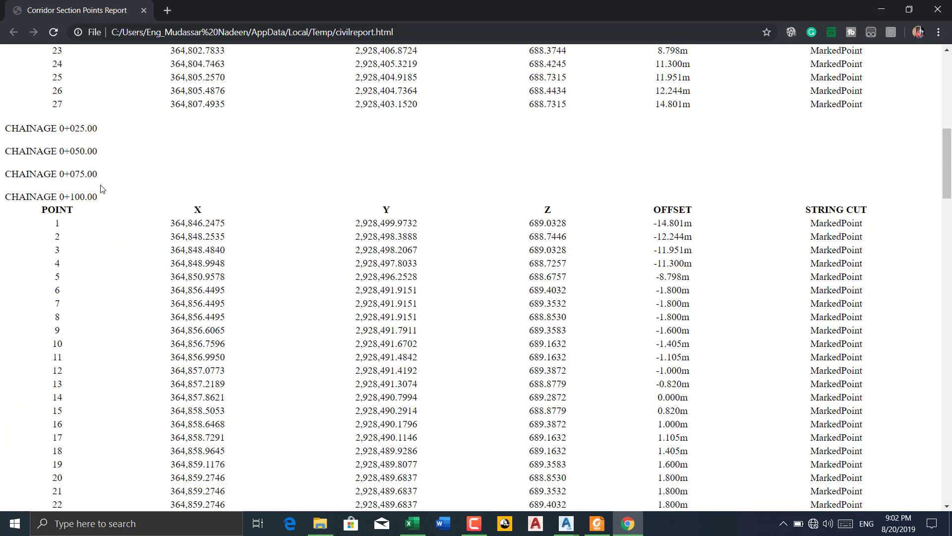
scroll(93, 158, "down", 10)
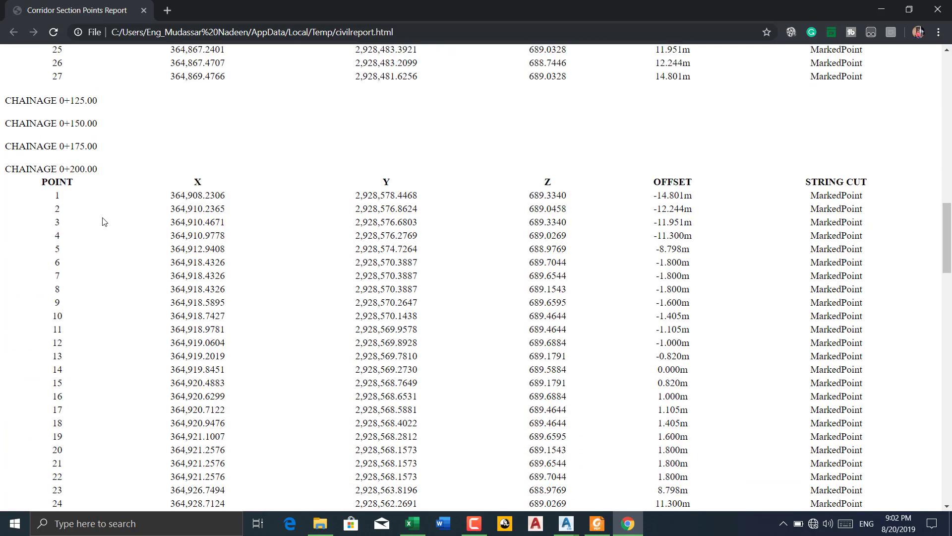
scroll(104, 221, "up", 5)
scroll(104, 221, "down", 15)
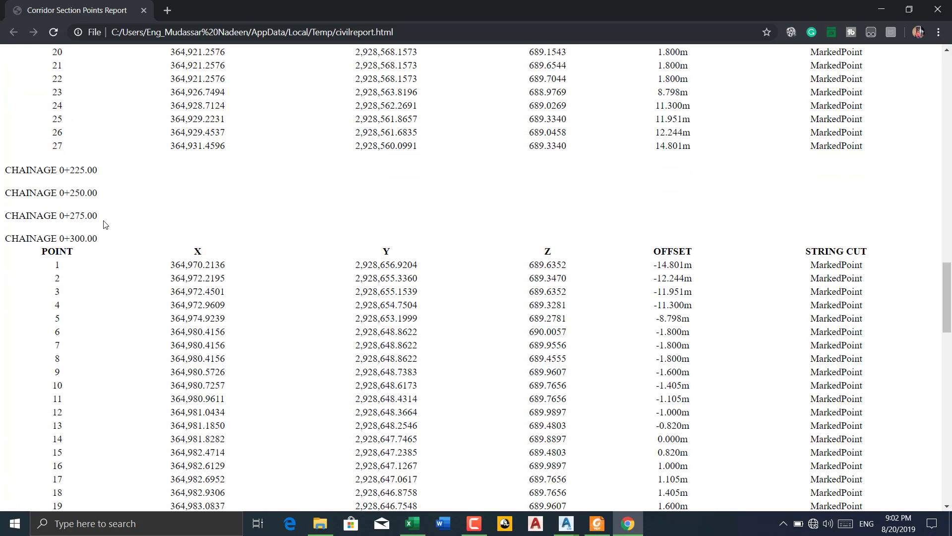
scroll(105, 224, "down", 12)
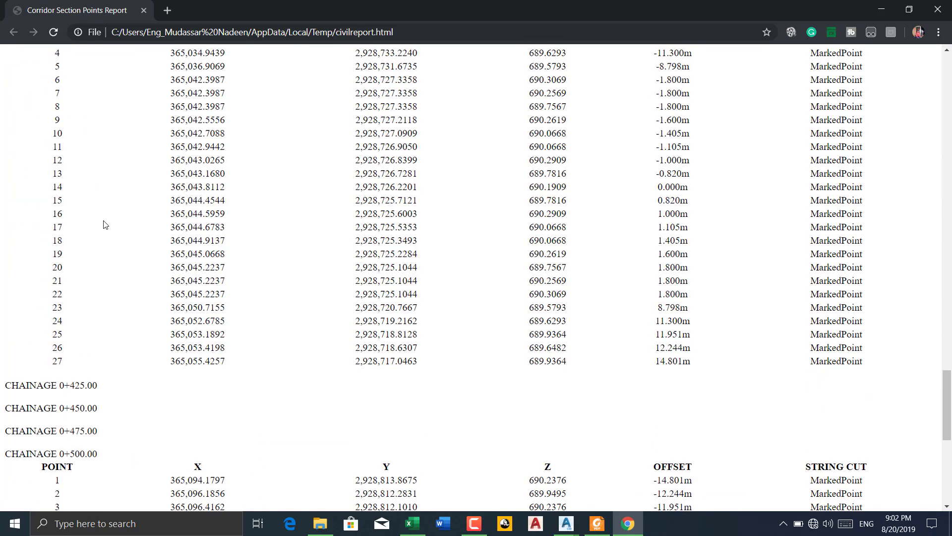
scroll(105, 225, "down", 9)
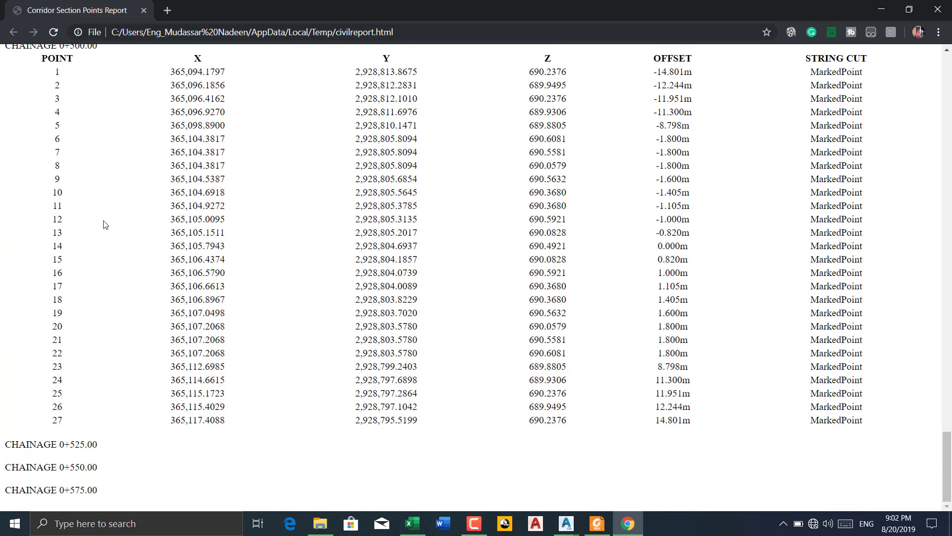
scroll(105, 228, "up", 5)
scroll(105, 227, "up", 20)
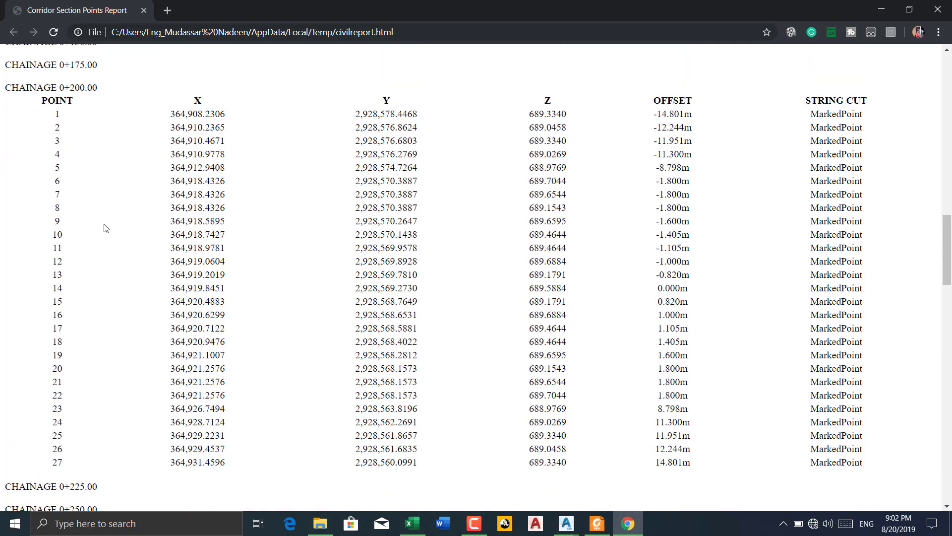
Recheck the report from chainage 0+000 to 0+100, comparing the chainages with and without marked point coordinates
scroll(105, 228, "up", 11)
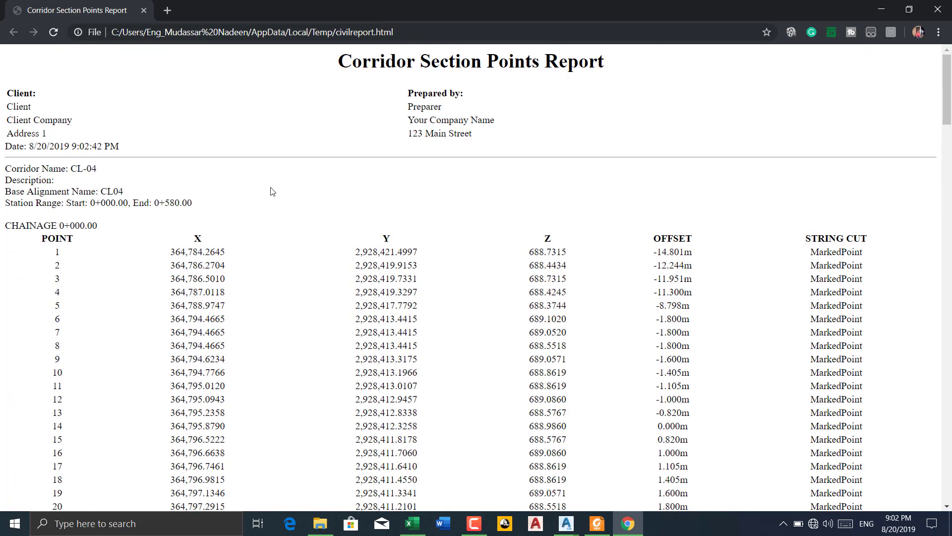
scroll(200, 196, "down", 2)
scroll(79, 200, "down", 1)
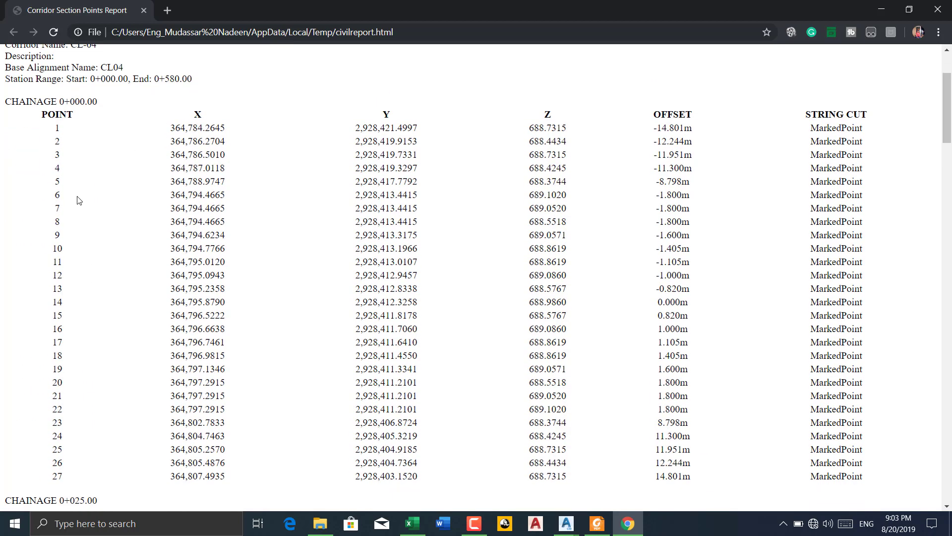
scroll(79, 200, "down", 4)
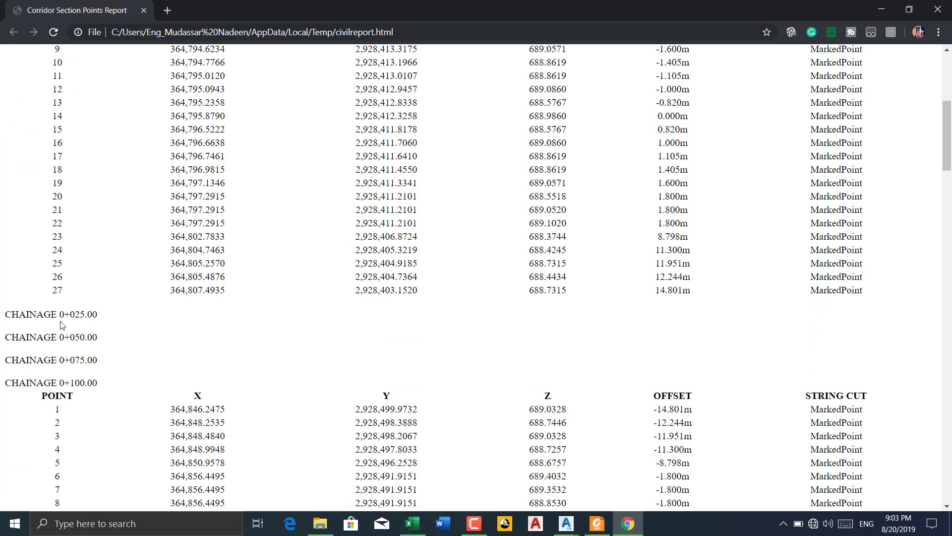
scroll(76, 329, "up", 5)
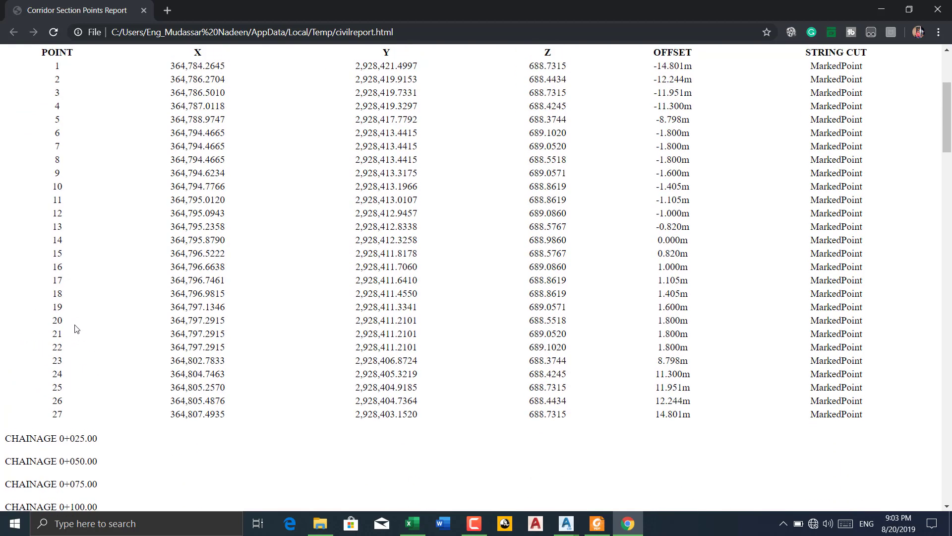
scroll(82, 228, "down", 7)
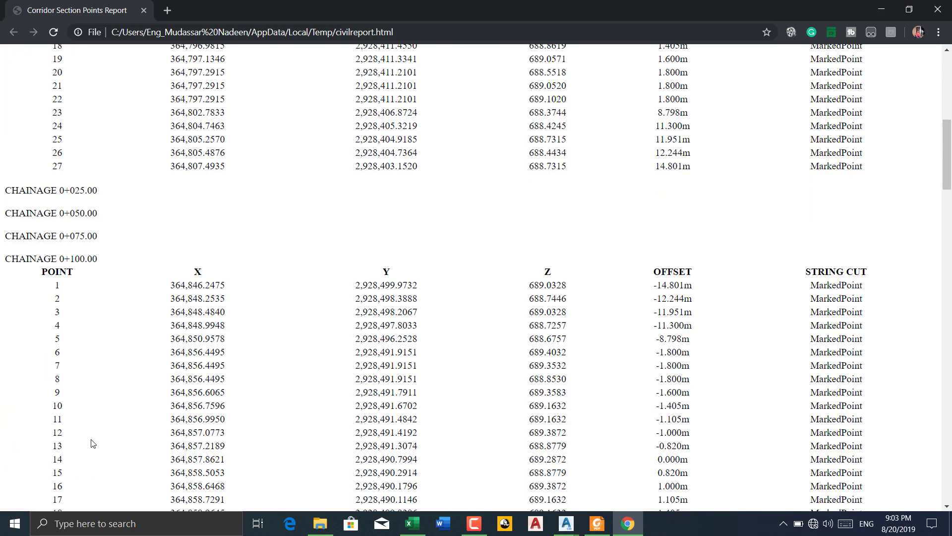
Return to the Civil 3D drawing and examine the stations along the middle of the CL-04 corridor
left_click(474, 523)
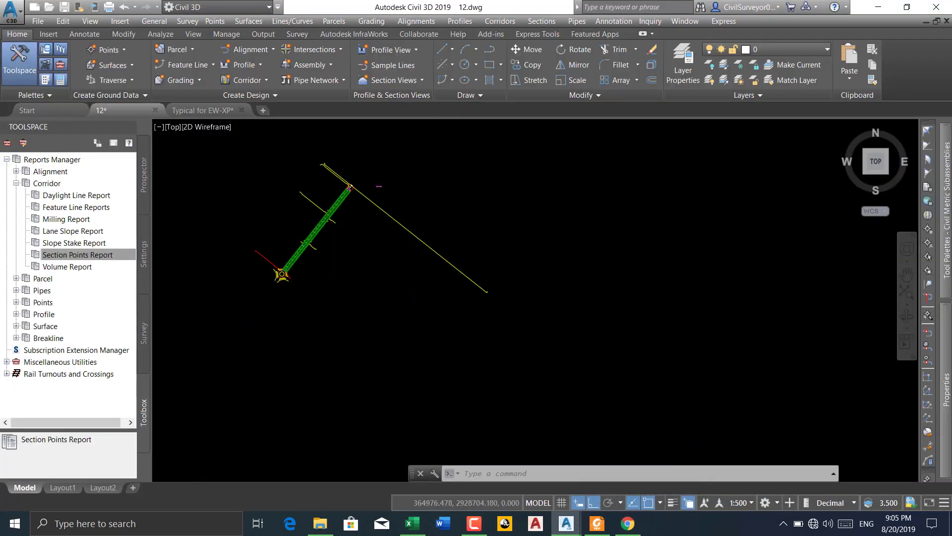
scroll(347, 211, "up", 4)
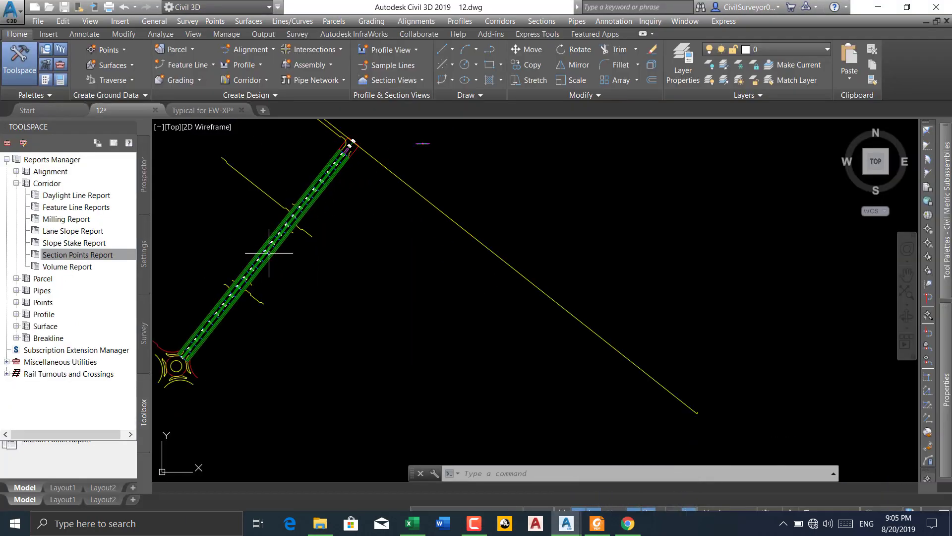
scroll(269, 253, "up", 7)
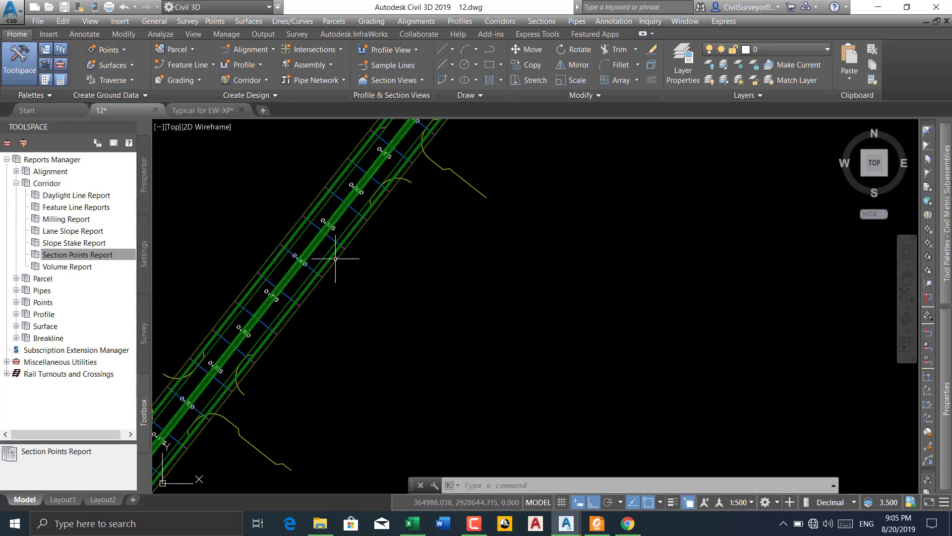
Close the old report window and start a new Section Points Report for CL-04 with only the MarkedPoint code selected
left_click(627, 523)
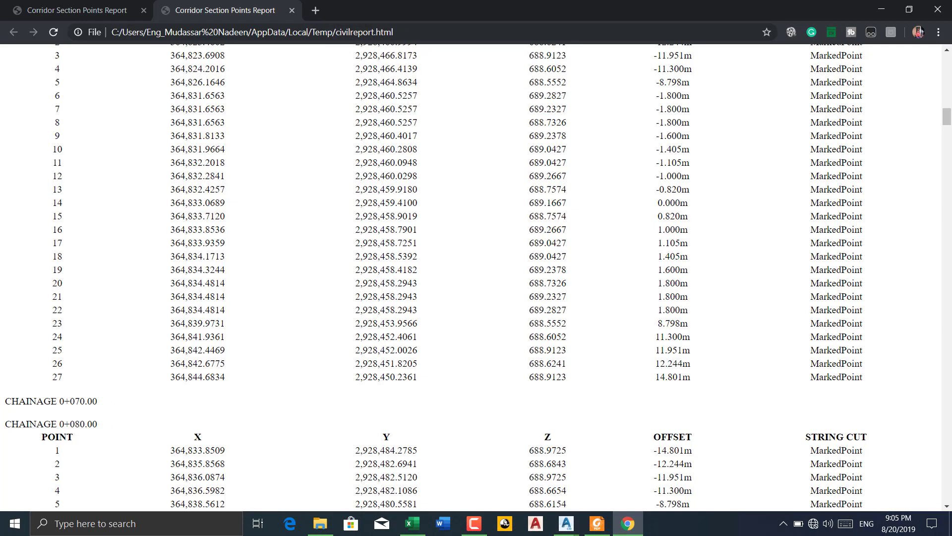
left_click(941, 10)
right_click(63, 256)
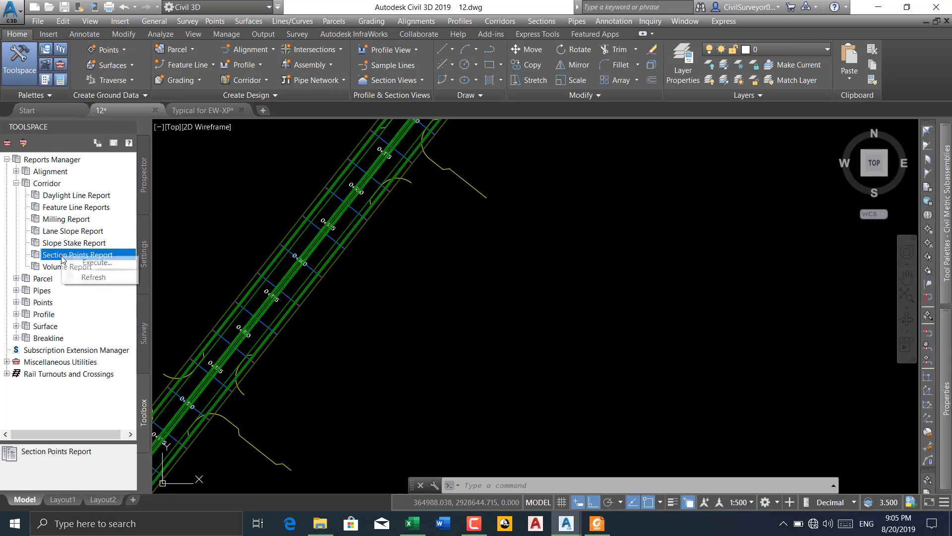
left_click(95, 262)
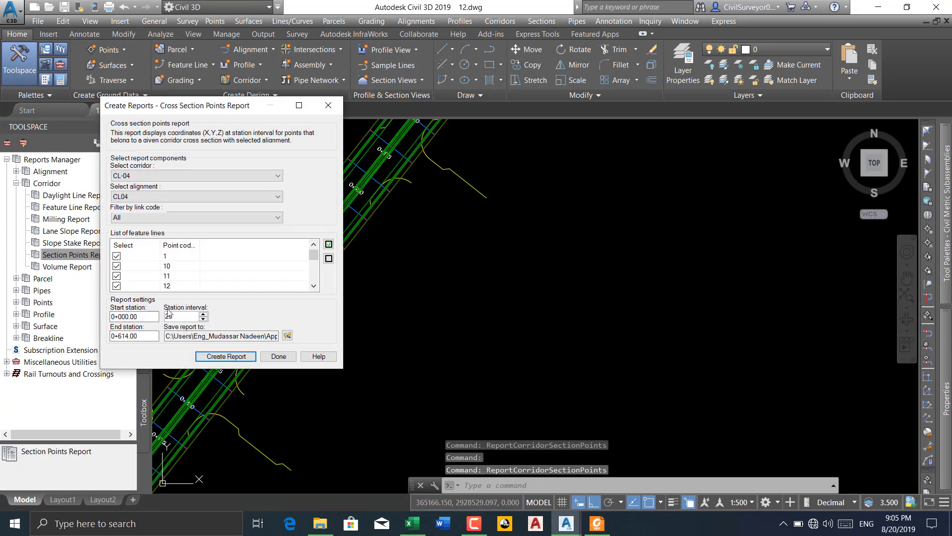
left_click_drag(313, 259, 312, 280)
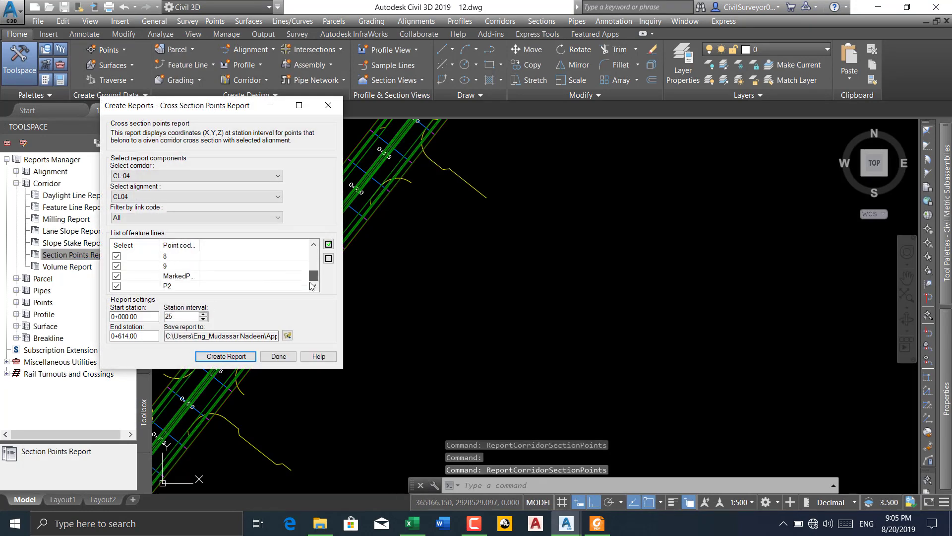
left_click(329, 259)
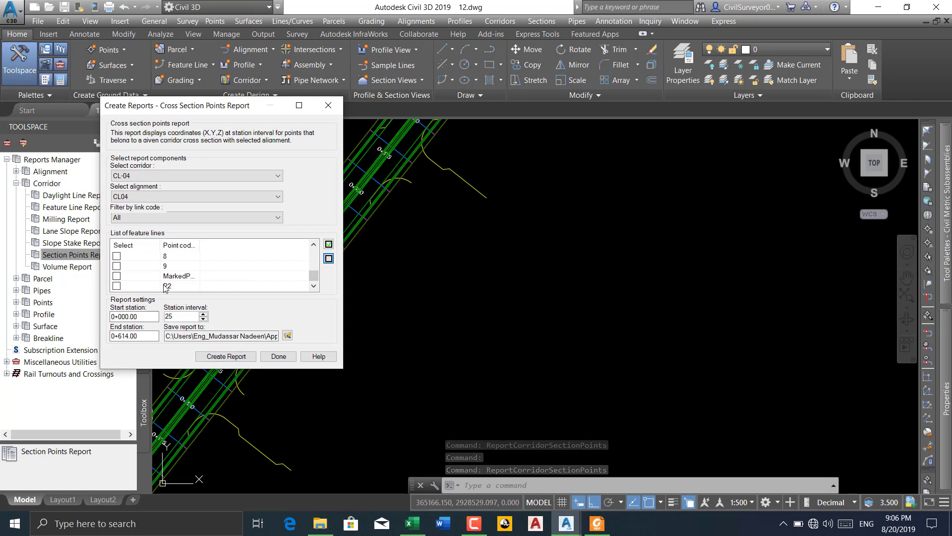
left_click(117, 277)
Set the end station to 580 and the station interval to 10, and create the report
left_click_drag(144, 317, 77, 343)
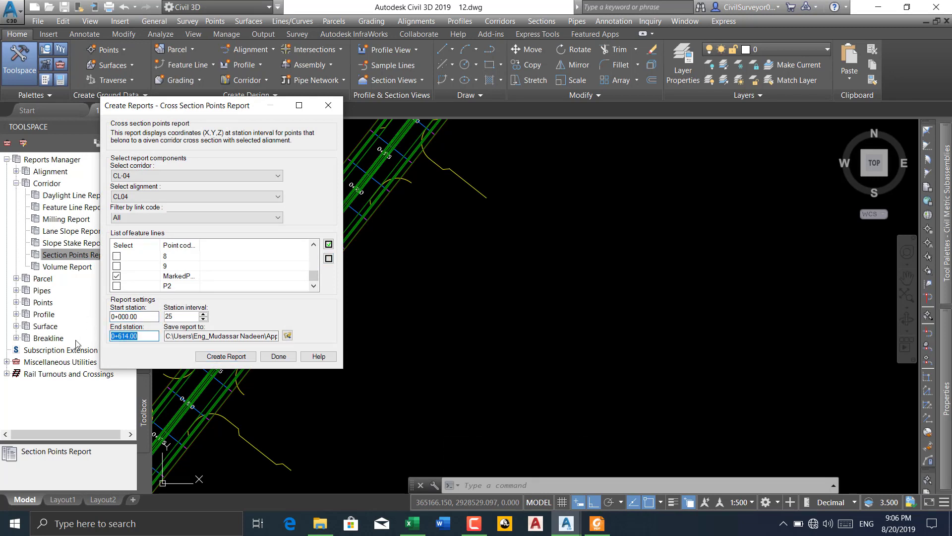
type("580")
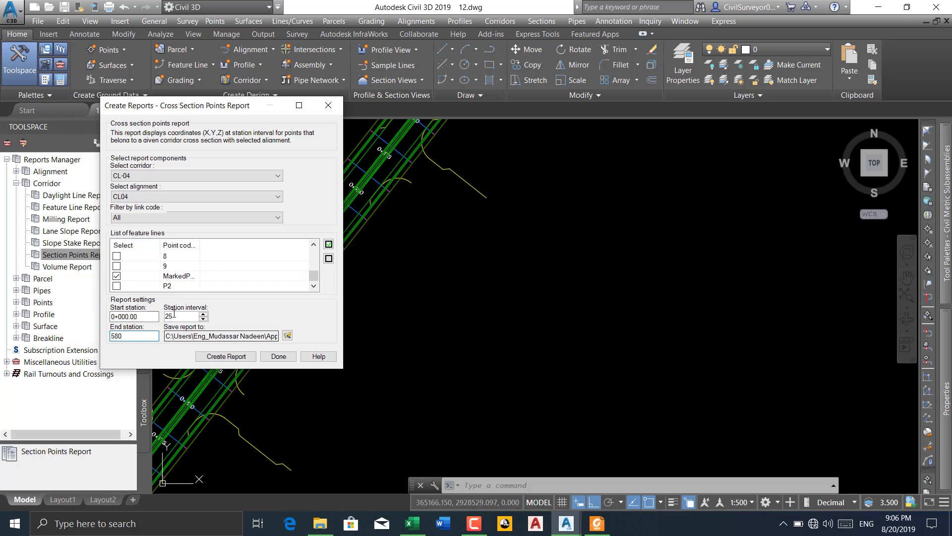
key("Tab")
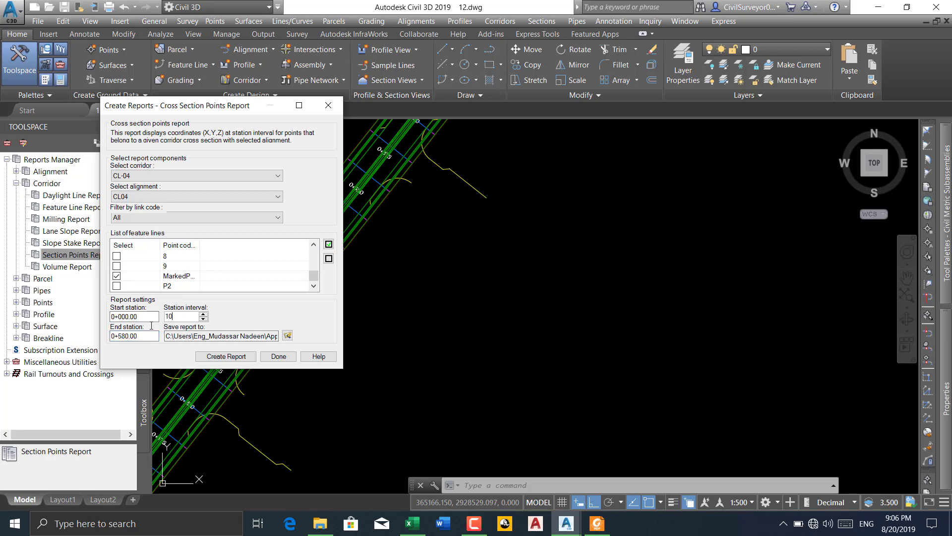
left_click(224, 357)
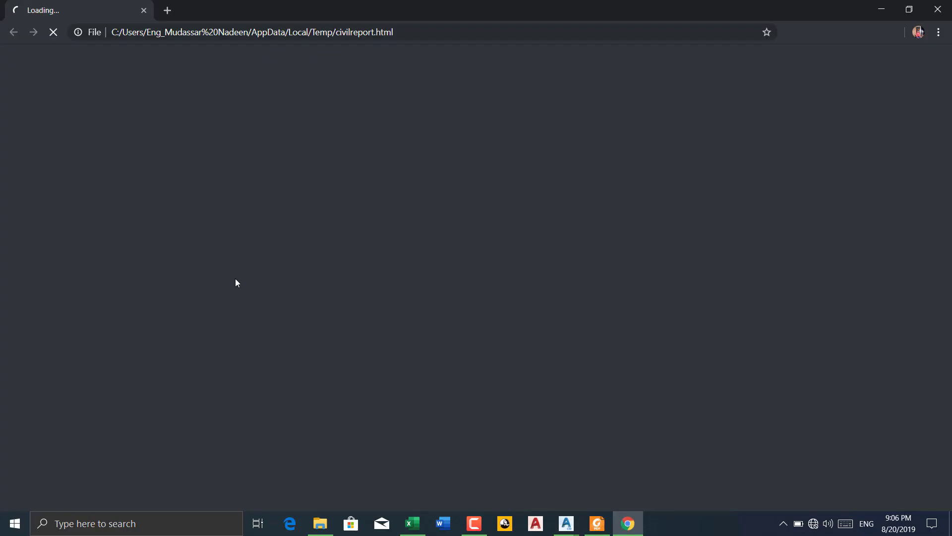
scroll(99, 233, "down", 1)
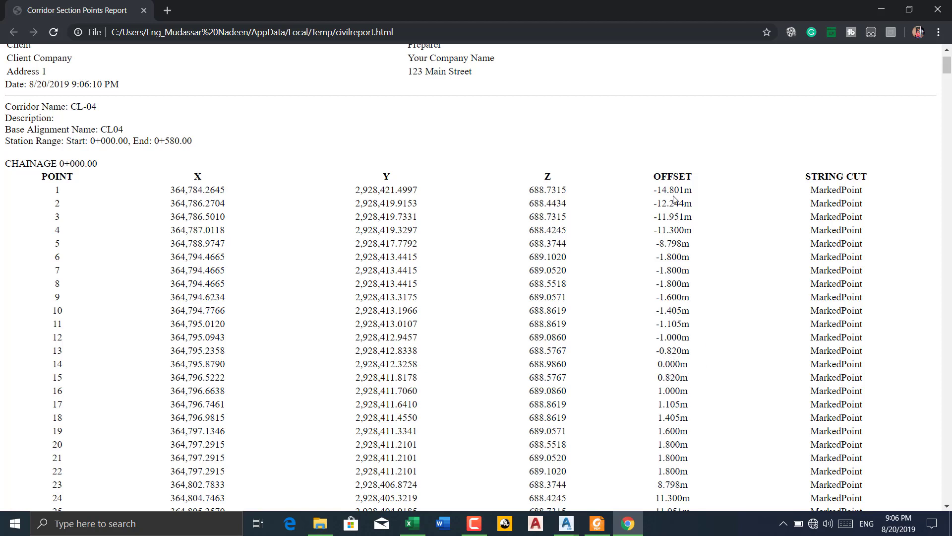
Copy the marked point rows for chainage 0+000.00 from the report, from the first X value to the last offset
scroll(670, 369, "down", 2)
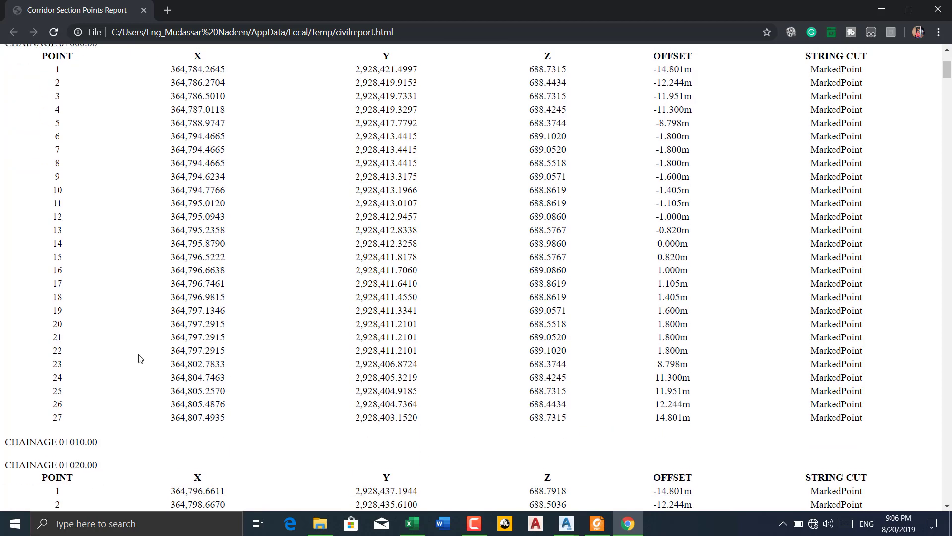
scroll(145, 270, "up", 1)
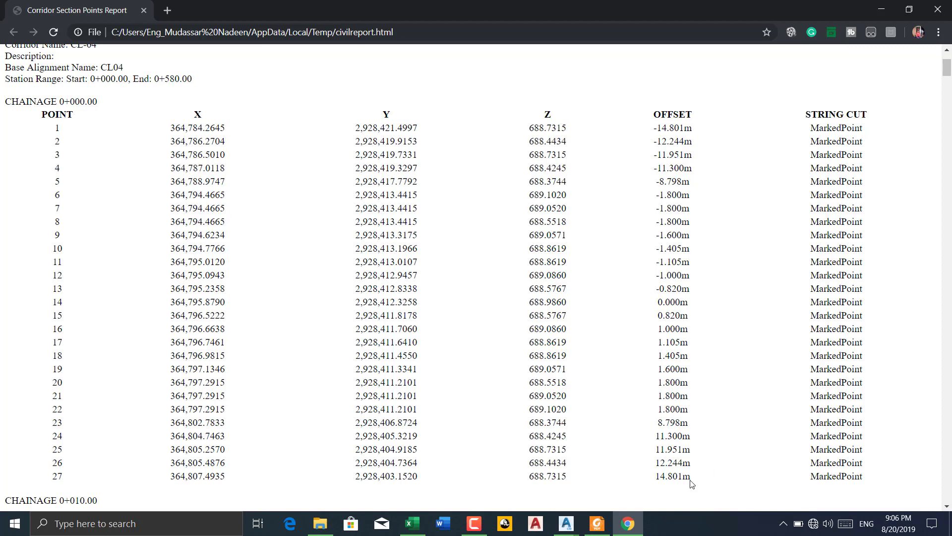
left_click_drag(661, 478, 170, 129)
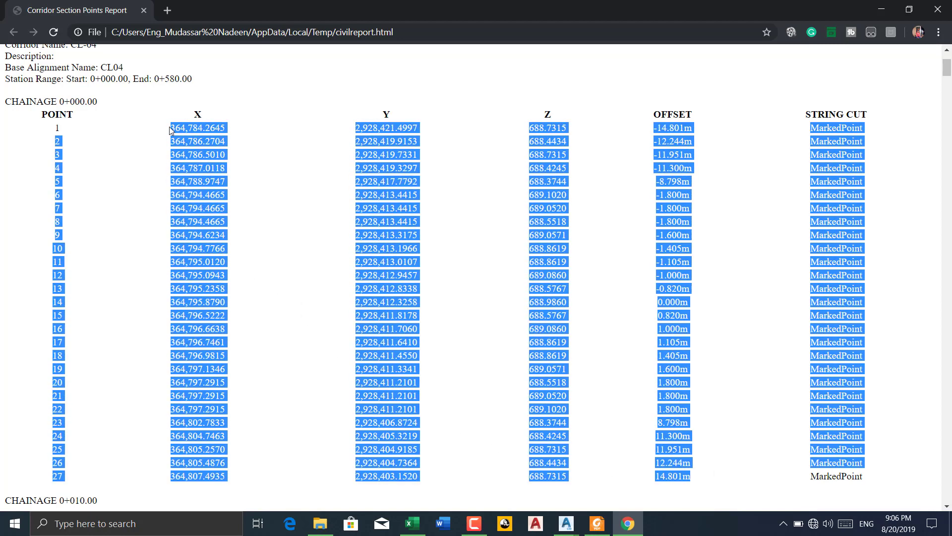
right_click(168, 126)
left_click(196, 131)
Switch to the Excel workbook and paste the copied points at cell A1 of a new sheet, keeping the source formatting
left_click(412, 523)
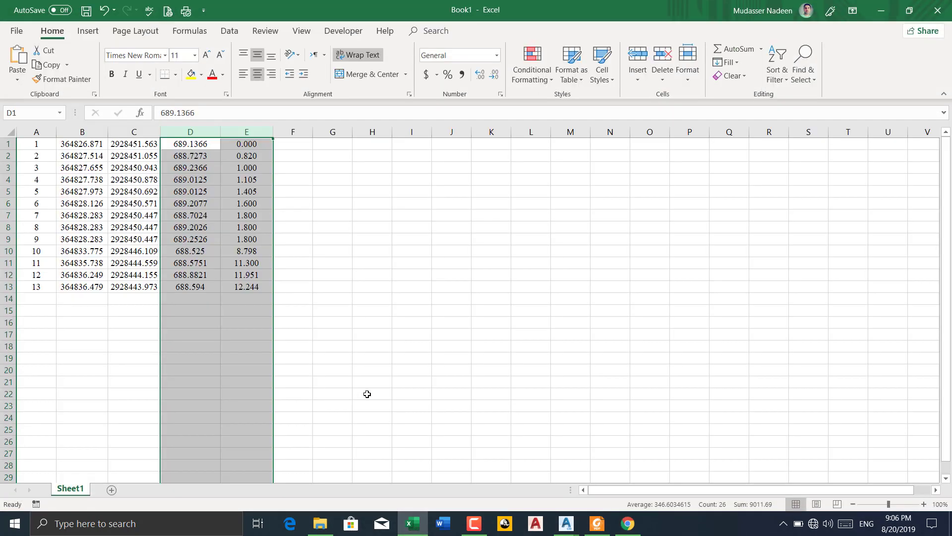
left_click(111, 490)
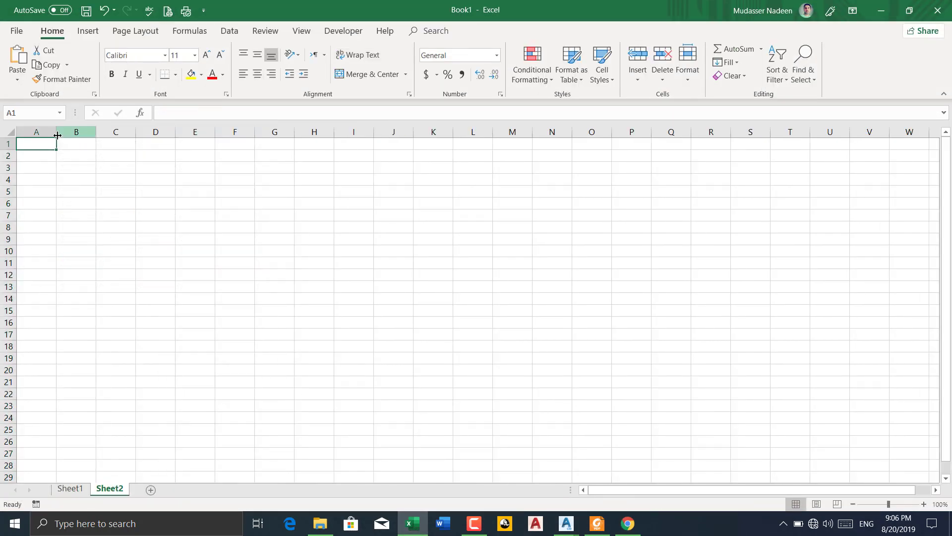
right_click(38, 143)
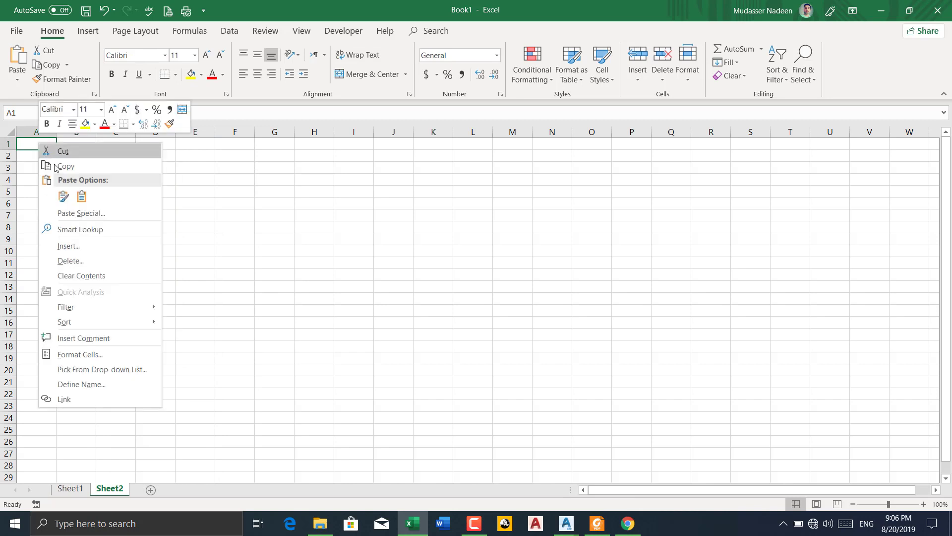
left_click(67, 191)
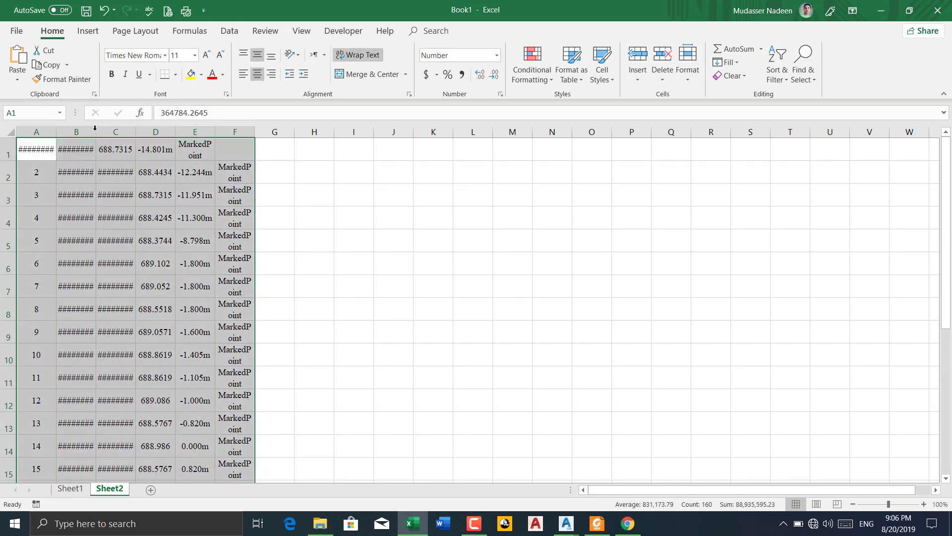
Fit columns A, B and C to their contents so the full coordinates can be read
double_click(96, 134)
double_click(148, 132)
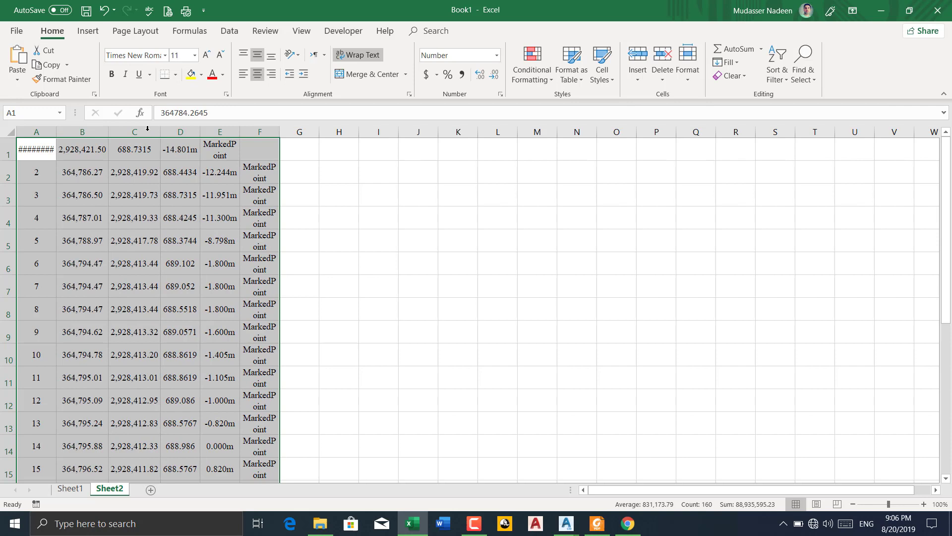
double_click(240, 132)
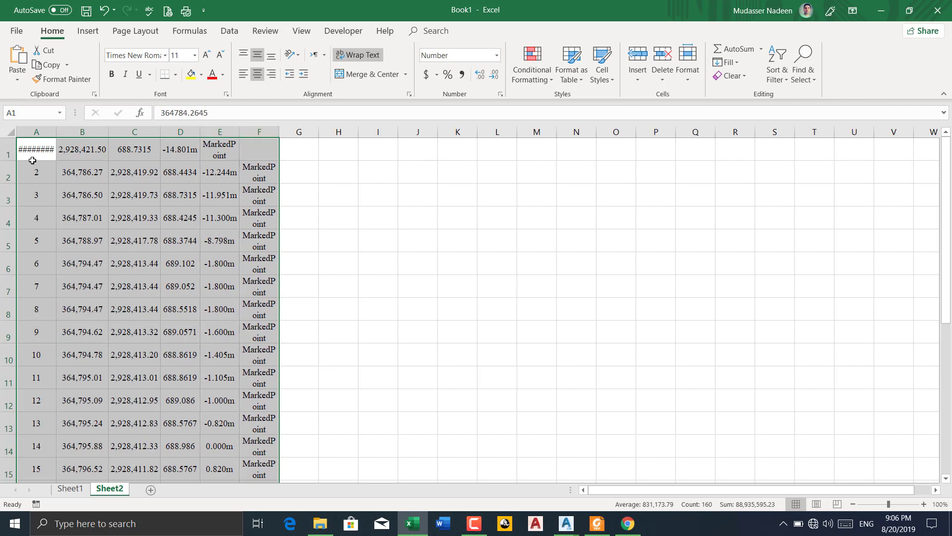
double_click(56, 132)
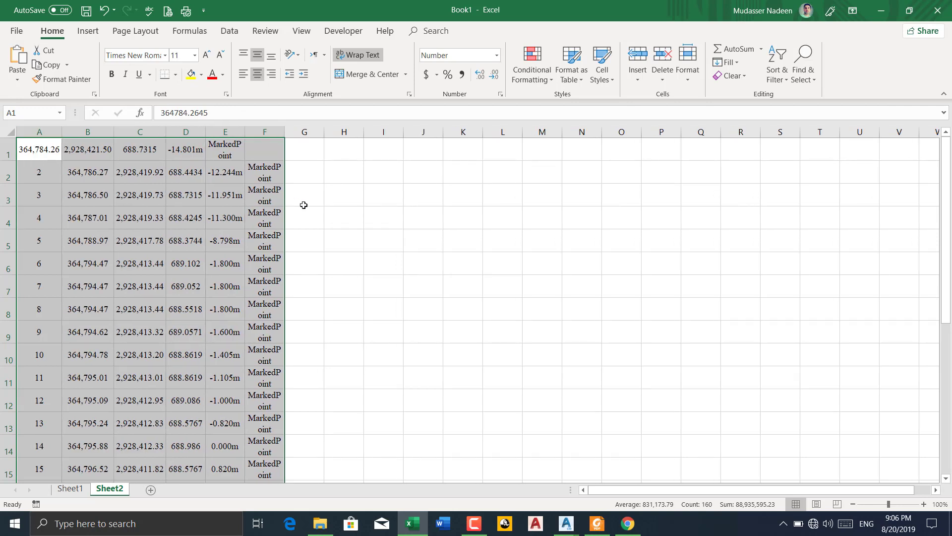
left_click(333, 181)
left_click(266, 131)
right_click(268, 132)
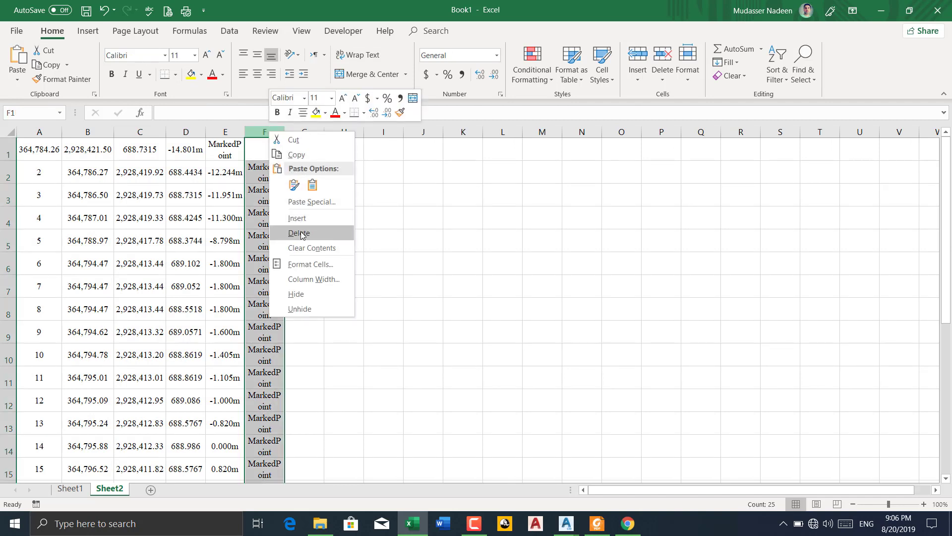
key("Escape")
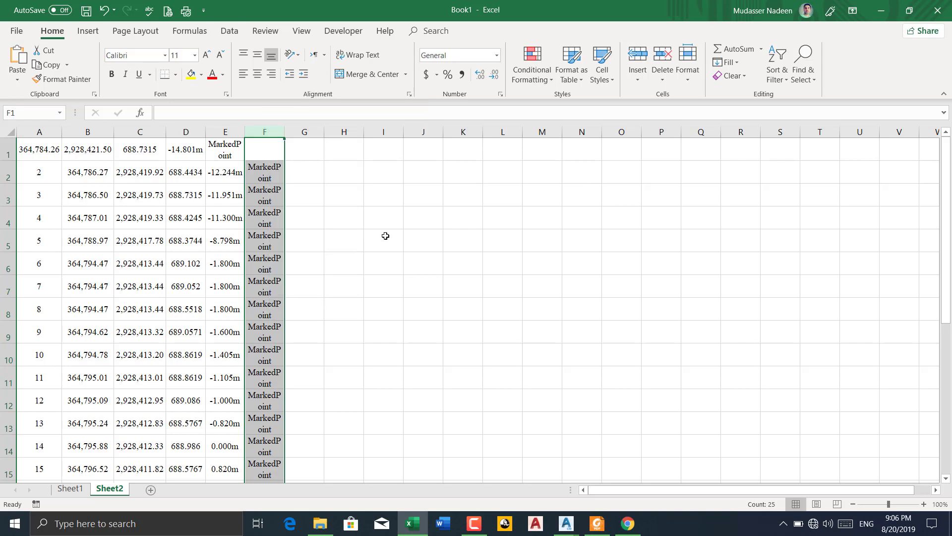
left_click(359, 215)
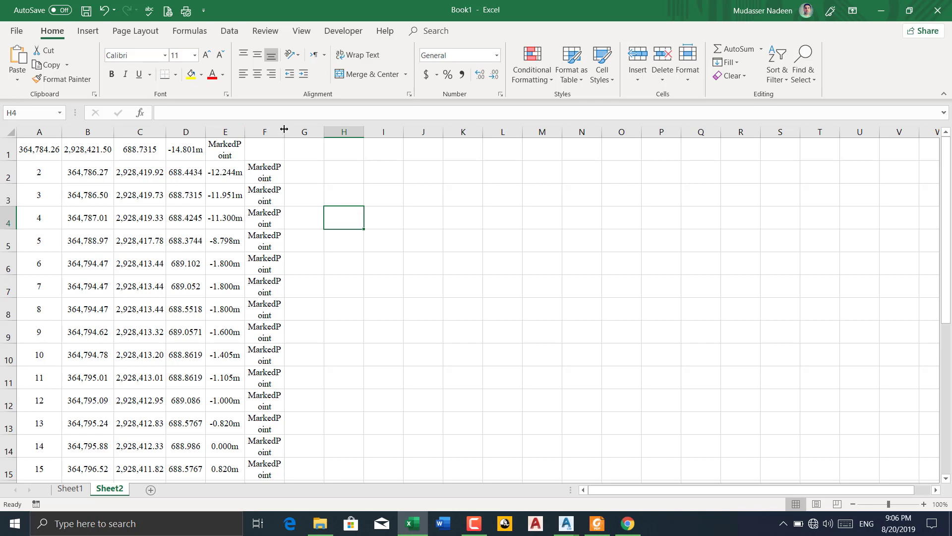
Widen columns E and F to fit the MarkedPoint text on one line, and clear the misplaced MarkedPoint entry in E1
left_click_drag(285, 134, 350, 132)
left_click_drag(244, 130, 295, 132)
left_click(241, 151)
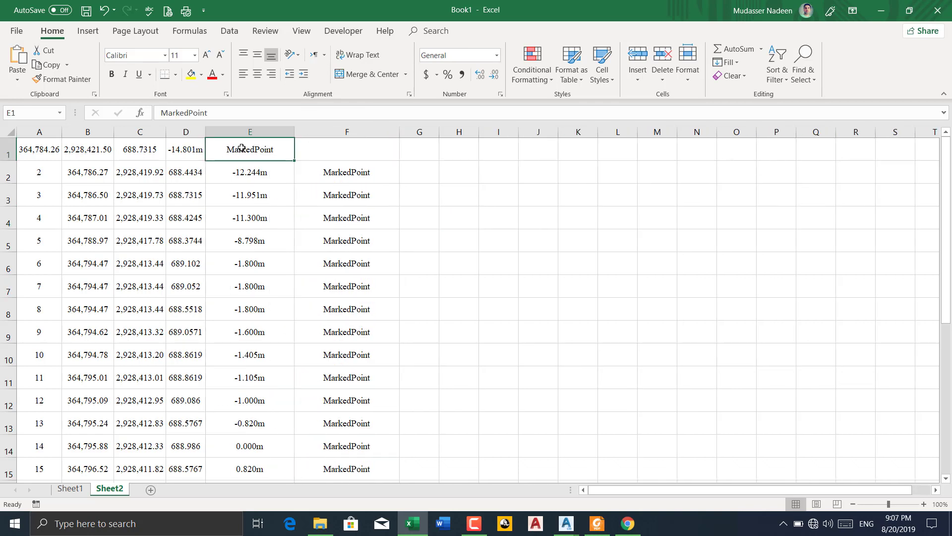
key("Delete")
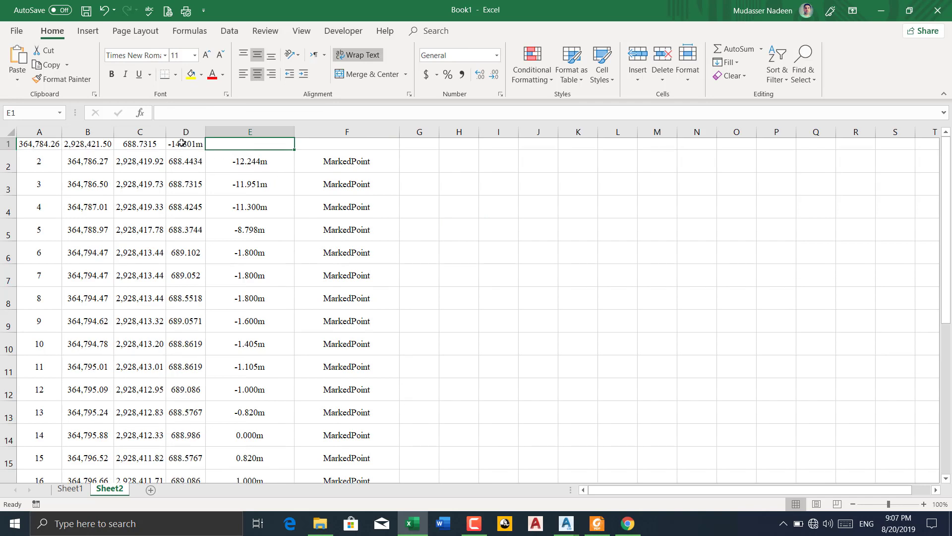
Shift the first row's offset from D1 to E1 and its elevation from C1 to D1 to align with the rows below
left_click(182, 143)
key("ctrl+c")
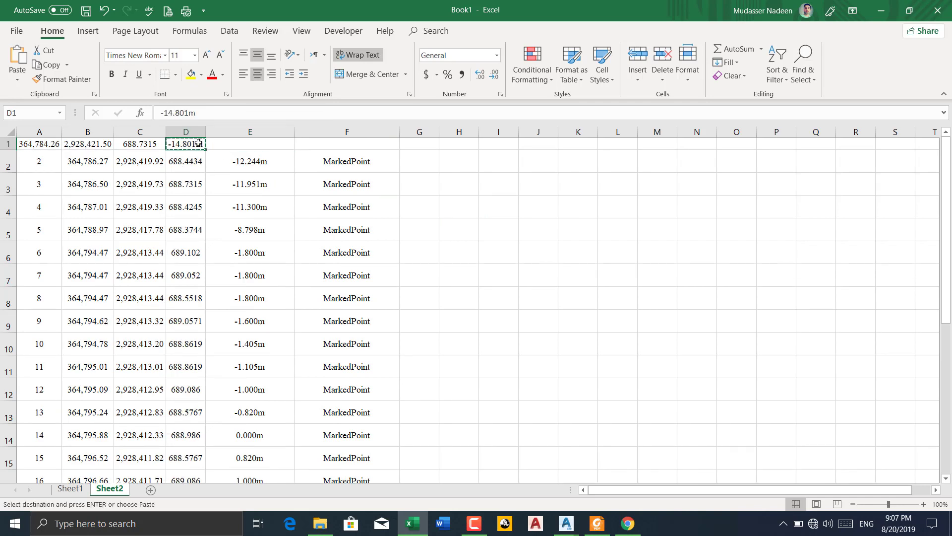
left_click(241, 142)
key("Return")
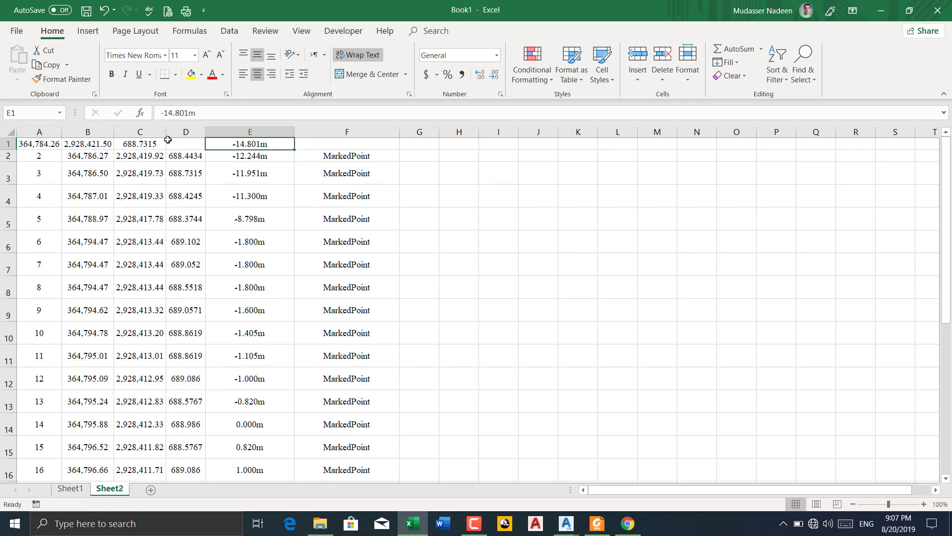
left_click(137, 145)
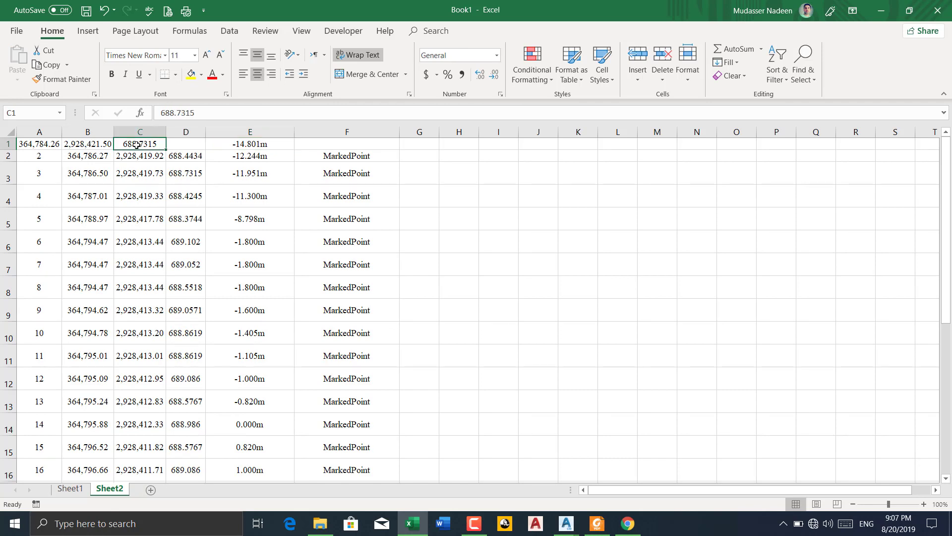
key("ctrl+x")
left_click(181, 142)
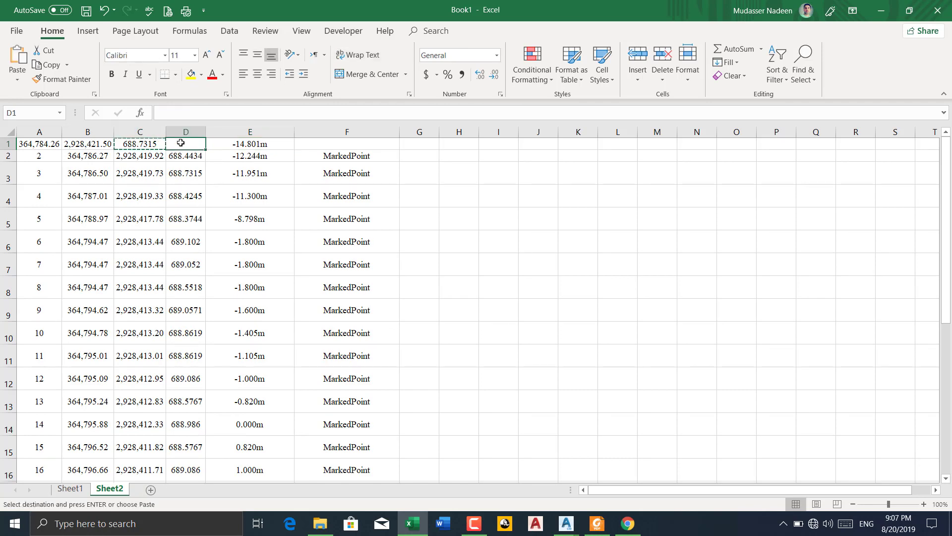
key("ctrl+v")
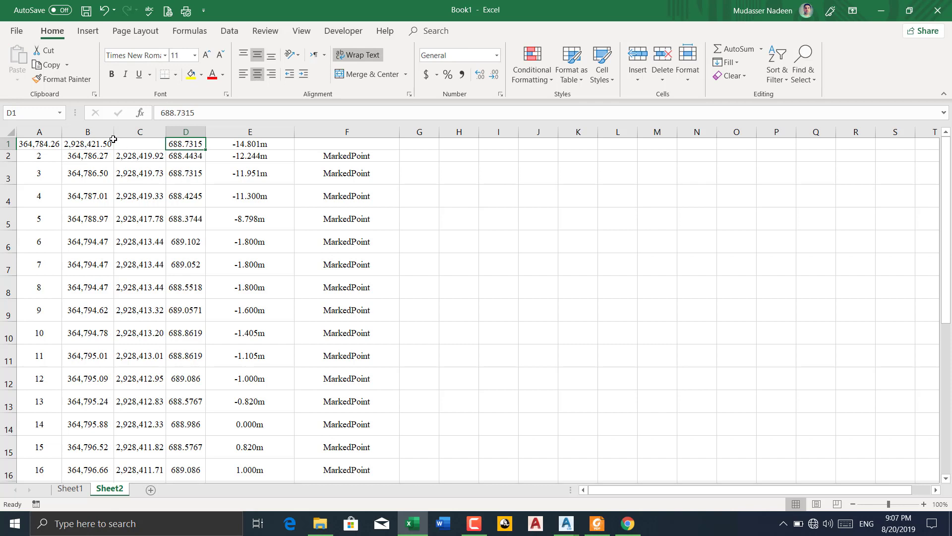
Try to move the first row's X and Y values together from A1:B1 to C1:D1, and undo the paste
left_click_drag(50, 146, 72, 143)
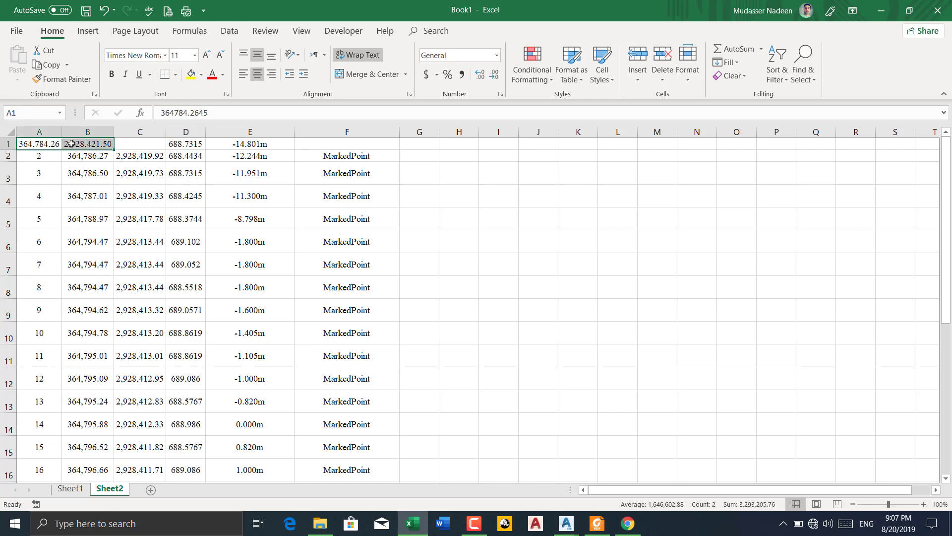
key("ctrl+x")
left_click(141, 143)
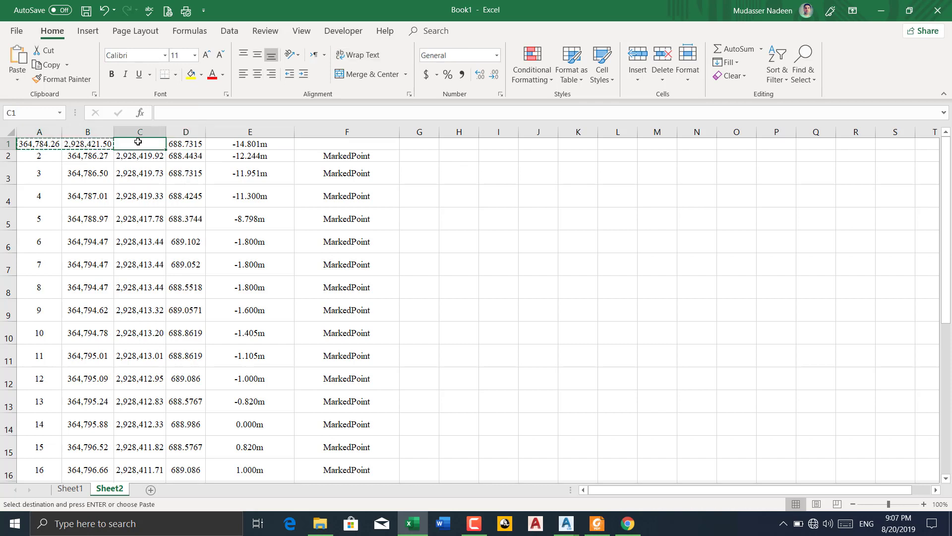
key("ctrl+v")
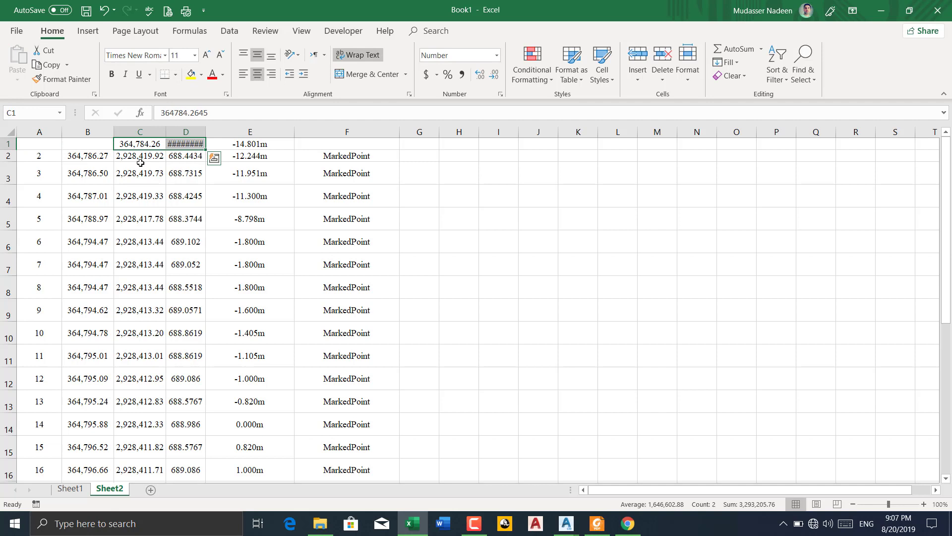
key("ctrl+z")
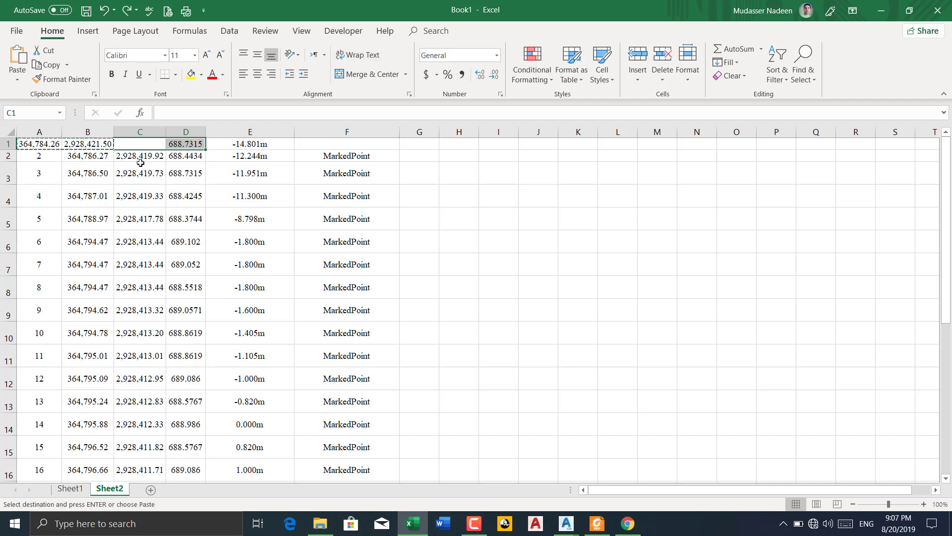
Move the first row's Y coordinate from B1 to C1 and its X coordinate from A1 to B1
left_click(43, 143)
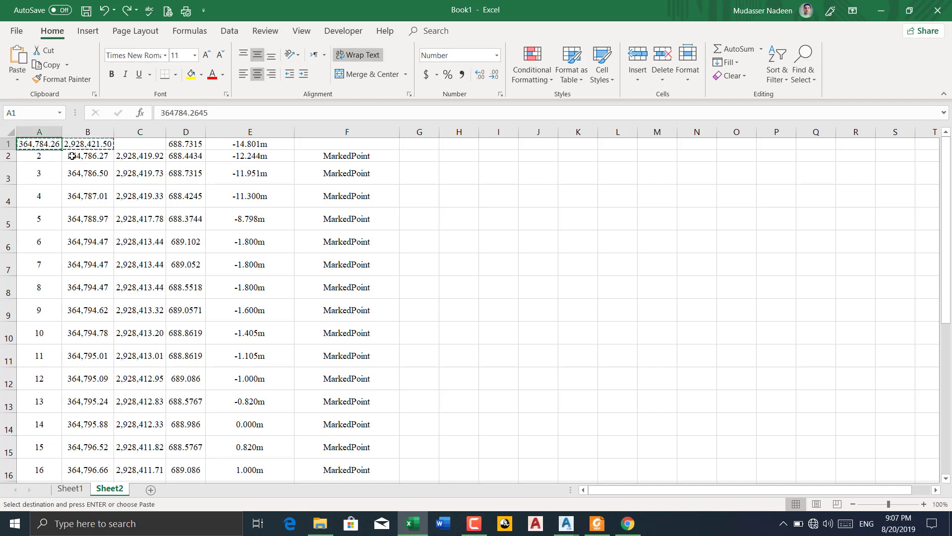
left_click(50, 158)
left_click(92, 143)
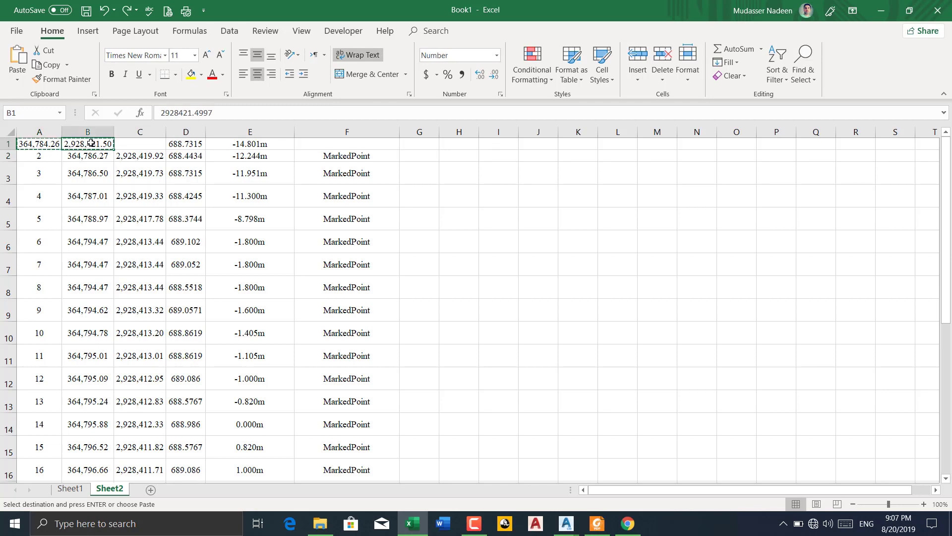
left_click(130, 142)
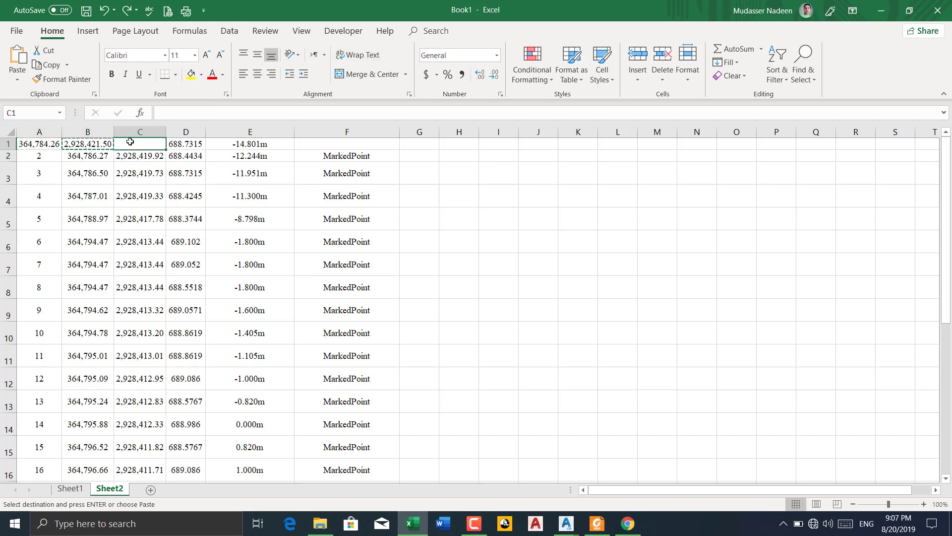
key("ctrl+v")
left_click(47, 143)
key("ctrl+x")
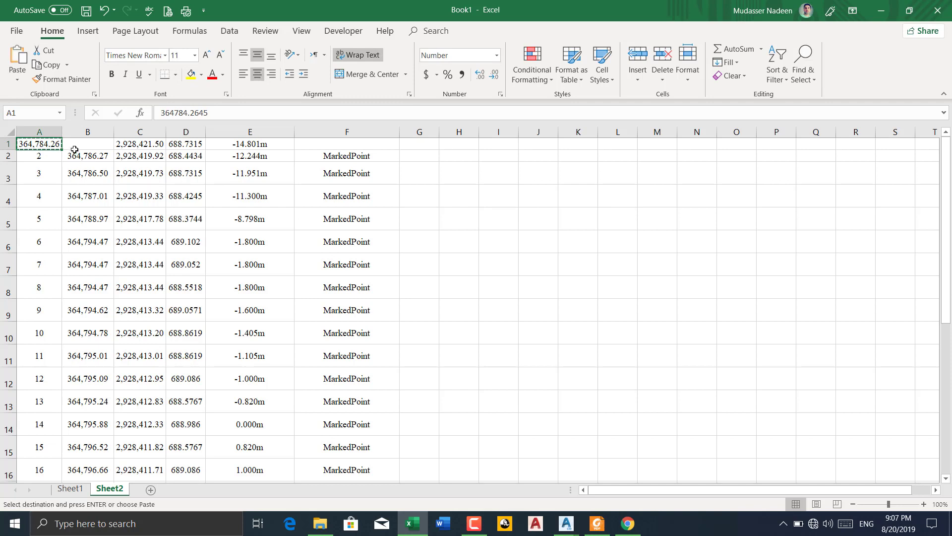
left_click(85, 144)
key("ctrl+v")
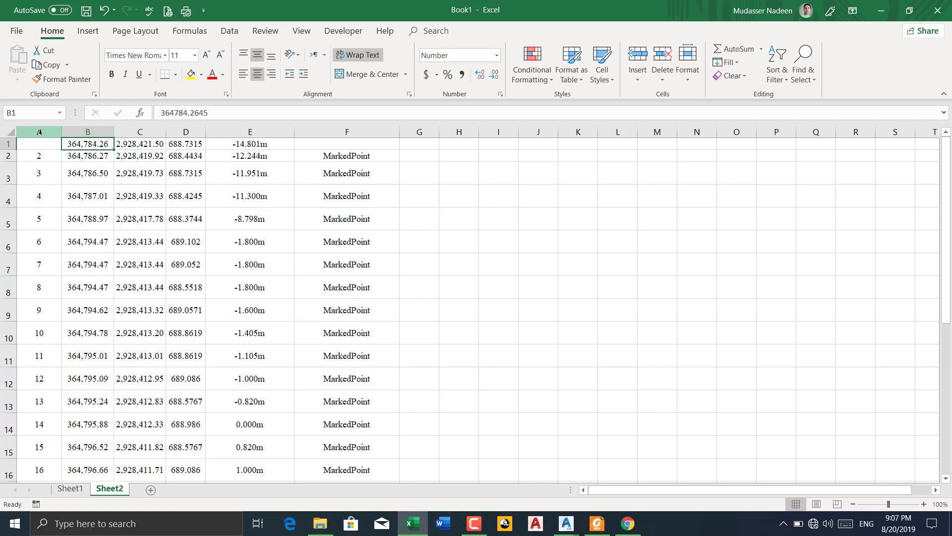
Copy the elevation and offset columns D and E into a new sheet, starting at cell B1
left_click_drag(40, 131, 129, 137)
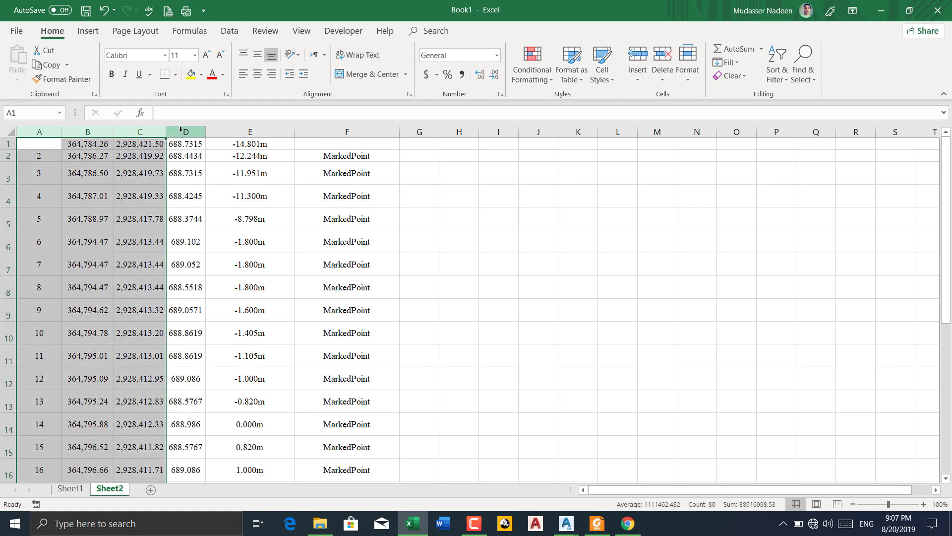
left_click_drag(186, 132, 236, 139)
right_click(201, 135)
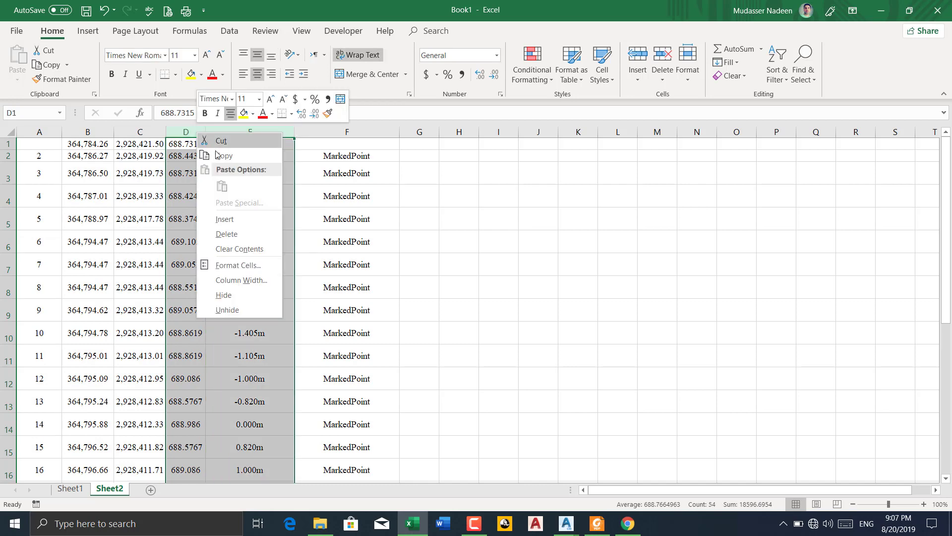
left_click(211, 153)
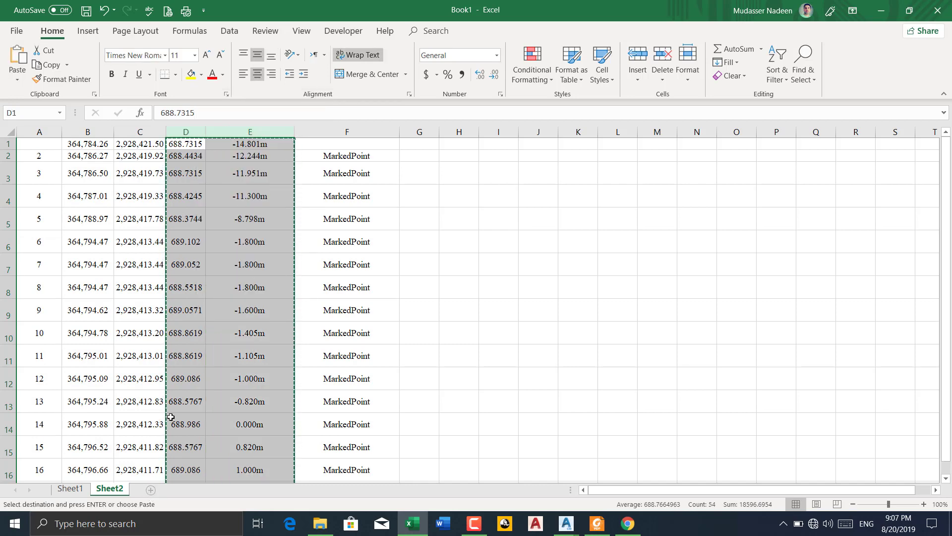
left_click(151, 489)
left_click(82, 145)
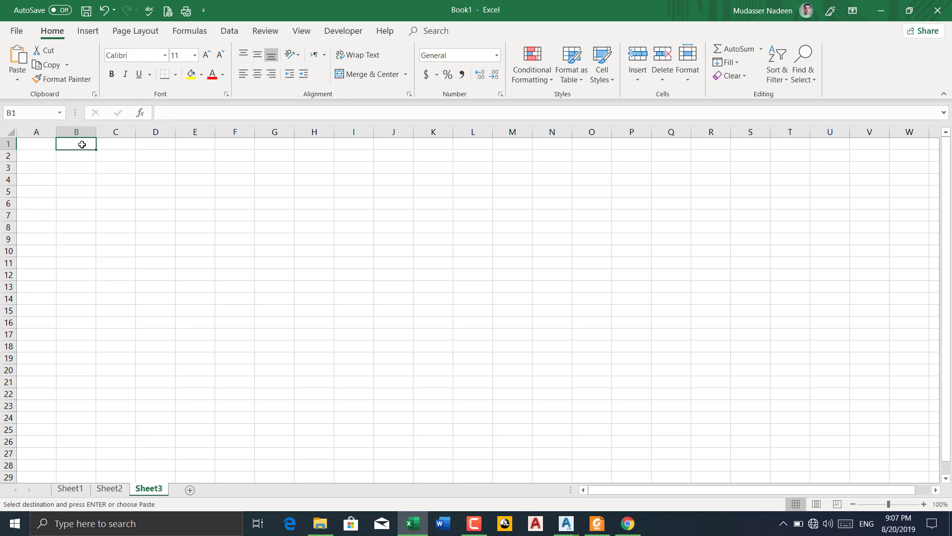
right_click(83, 143)
left_click(109, 199)
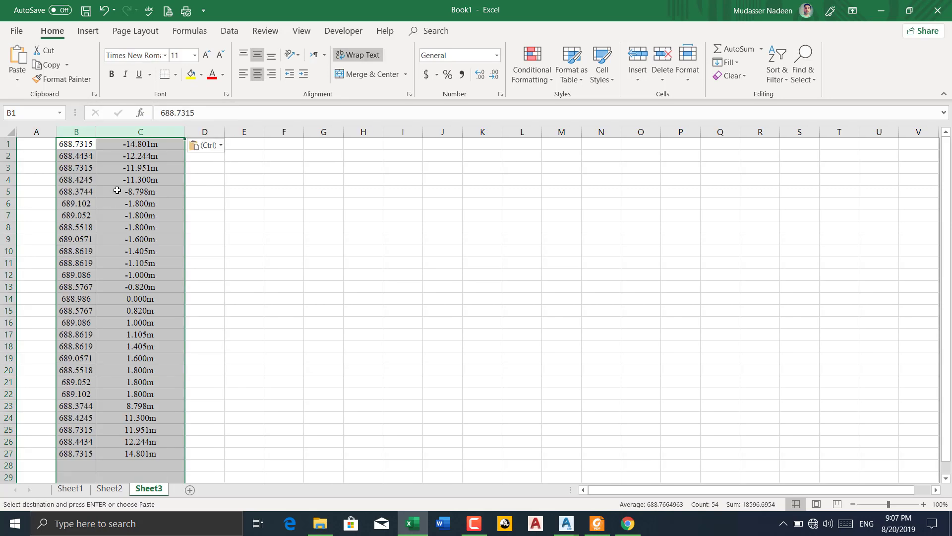
left_click(246, 171)
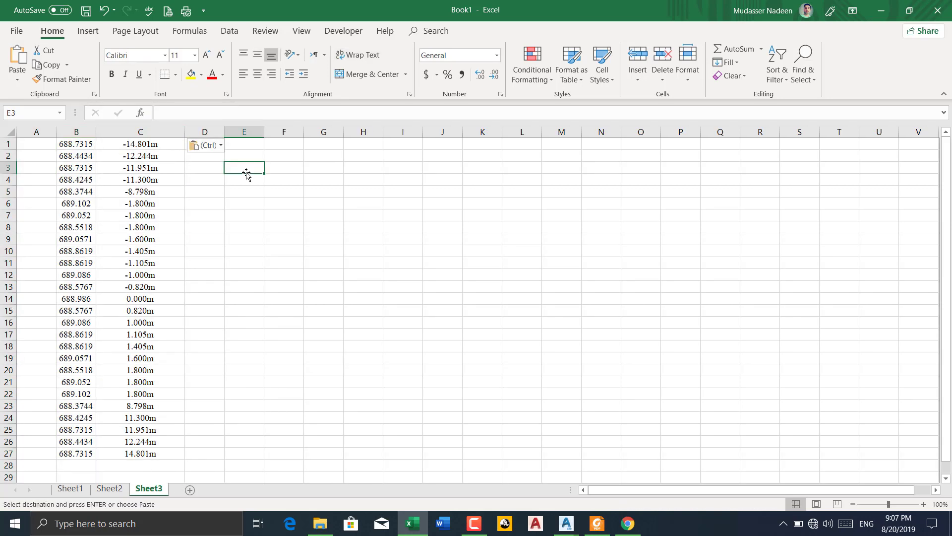
Remove the metre suffix from all offsets on Sheet3 by replacing every M with nothing
key("ctrl+h")
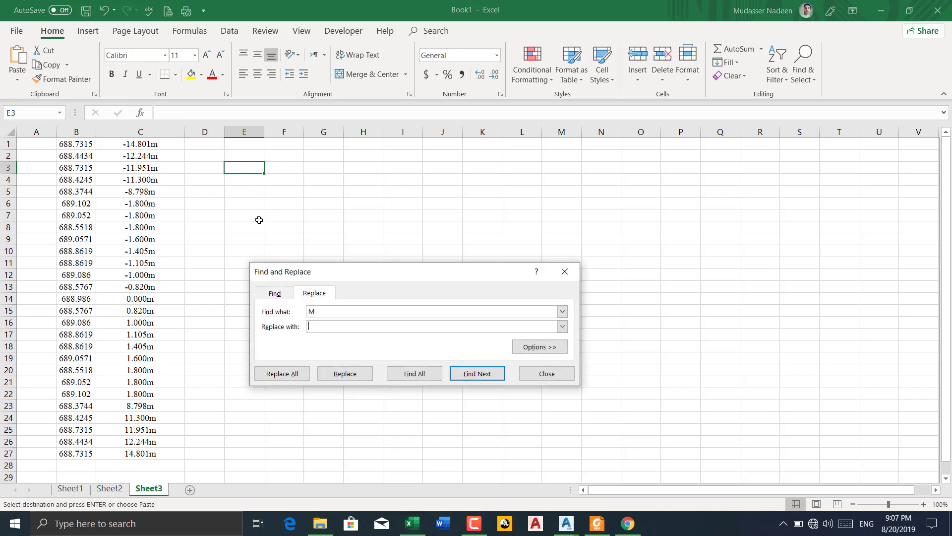
left_click(302, 379)
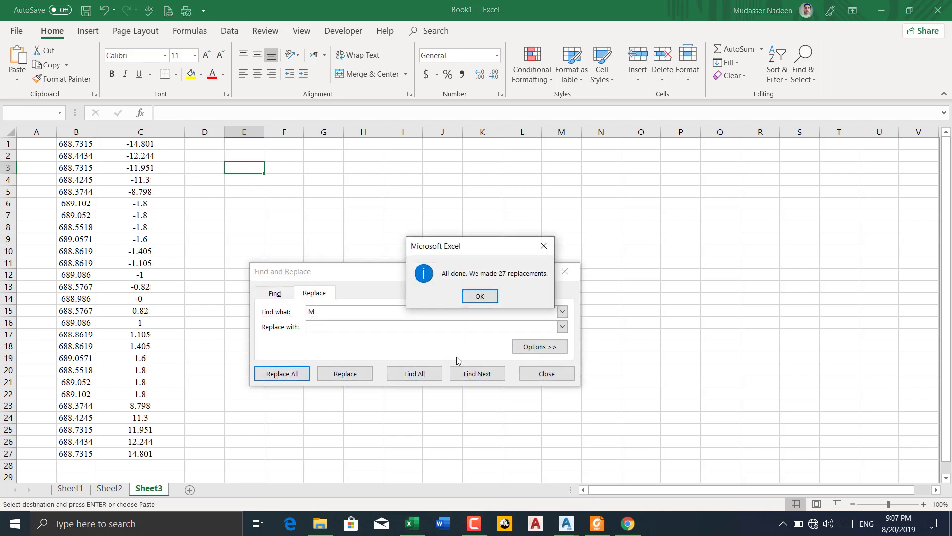
left_click(485, 303)
left_click(538, 377)
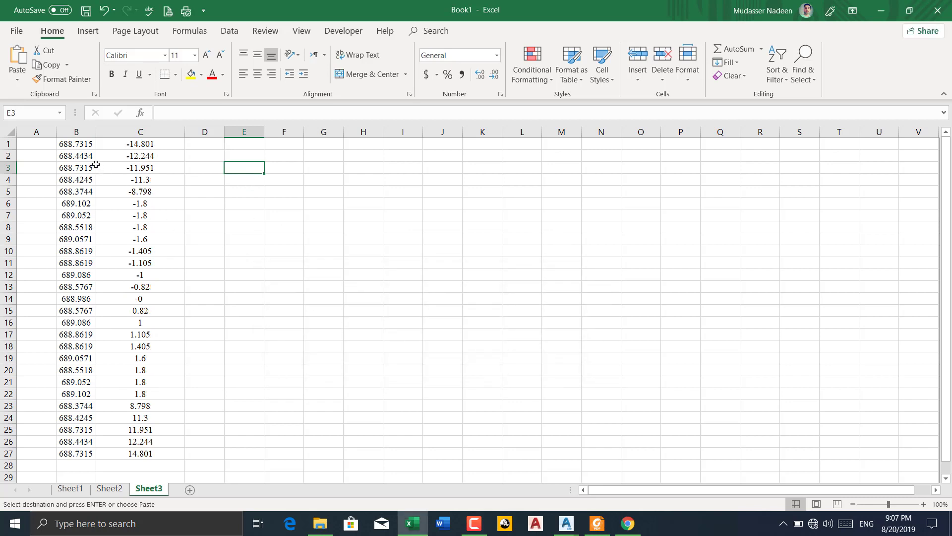
Format the elevations and offsets in B1:C27 to three decimal places
left_click_drag(86, 143, 161, 451)
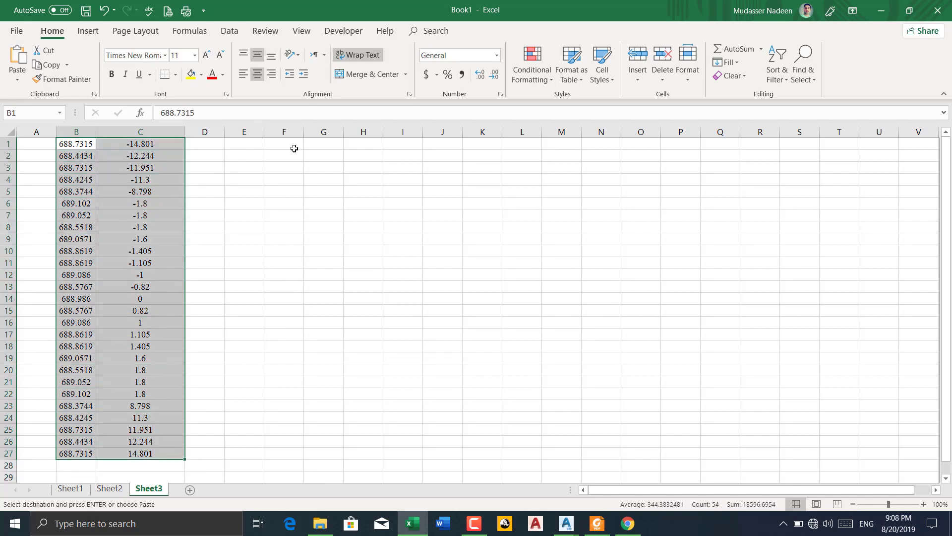
left_click(480, 75)
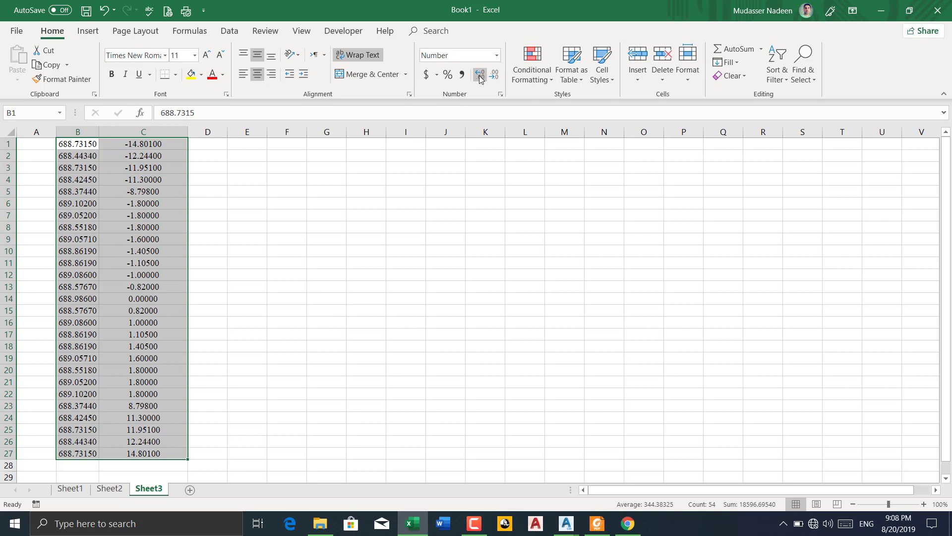
left_click(493, 77)
left_click(493, 78)
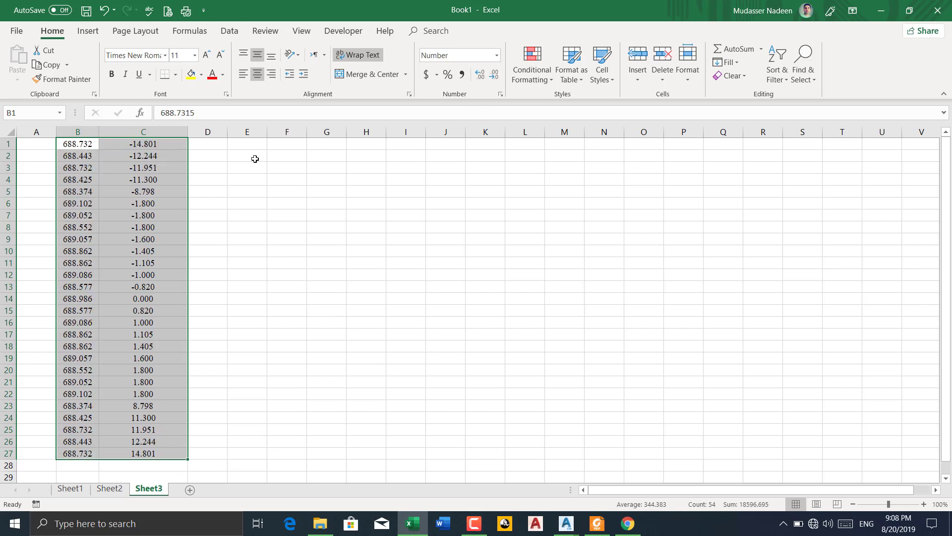
Widen column D to make room for the combined coordinate text
left_click_drag(229, 134, 278, 133)
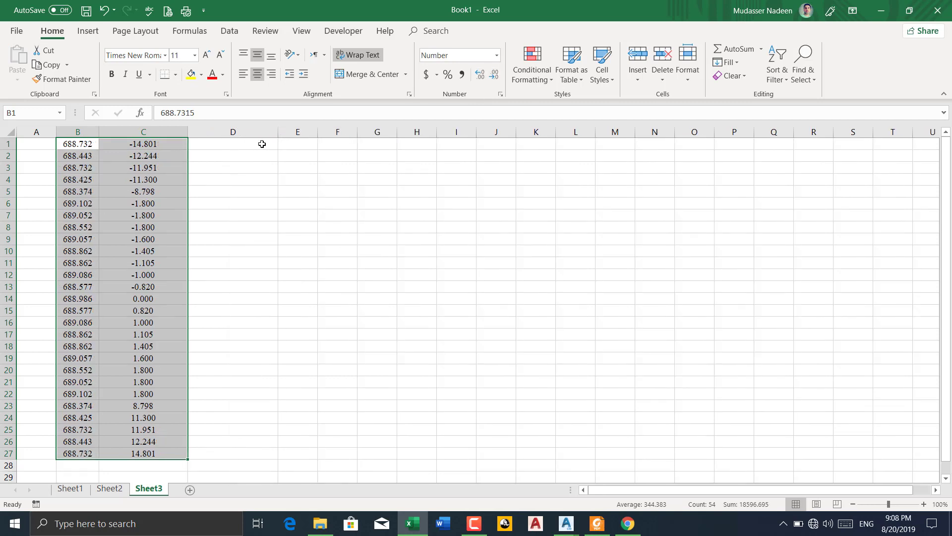
left_click(225, 143)
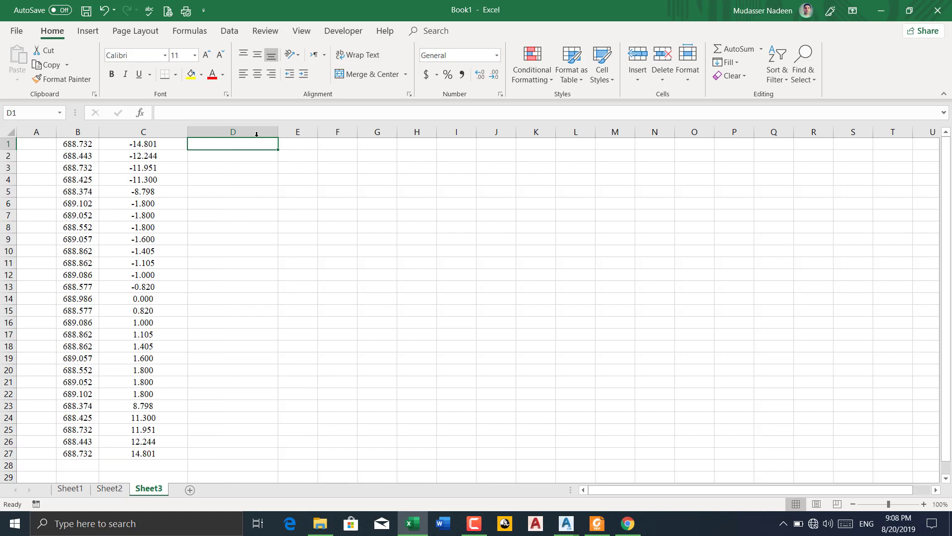
left_click_drag(278, 130, 307, 131)
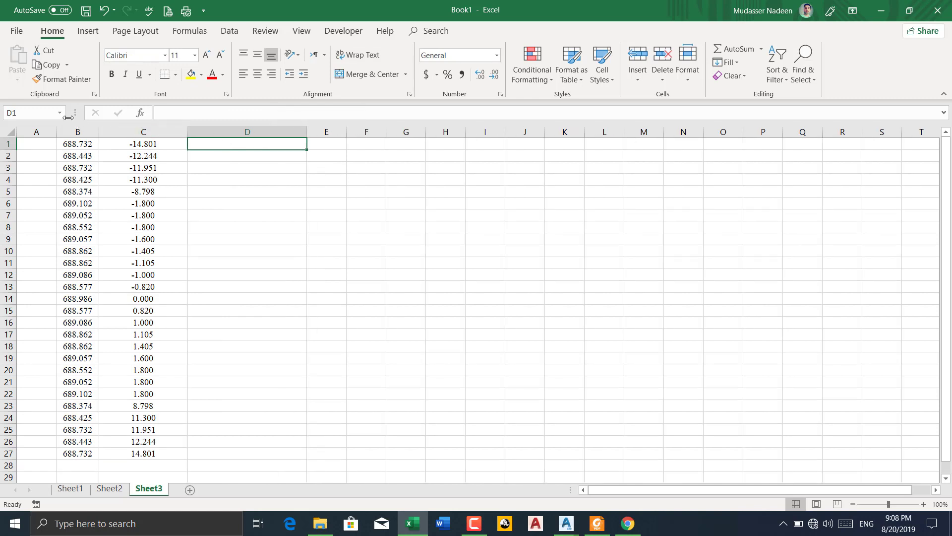
Enter the formula =CONCATENATE("PL"," ",C1,",",B1) in cell D1
type("=")
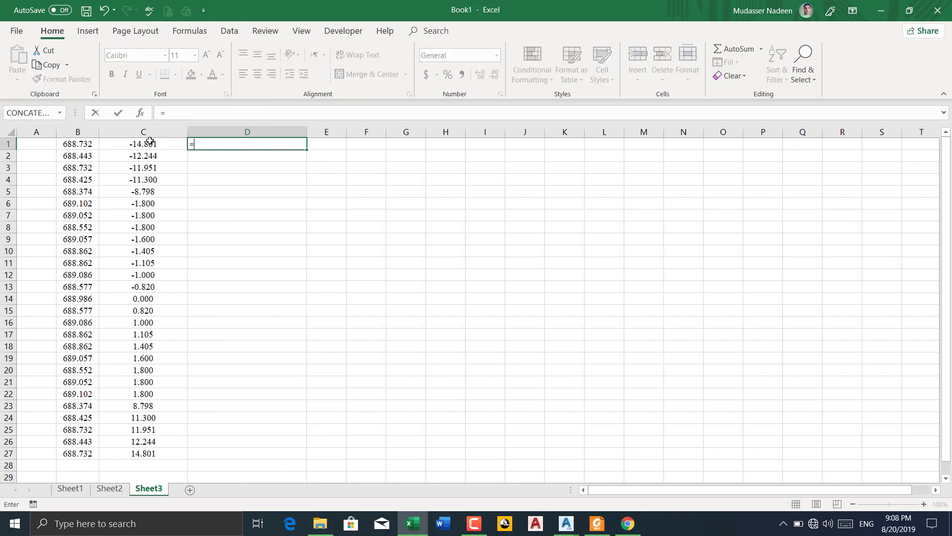
left_click(33, 113)
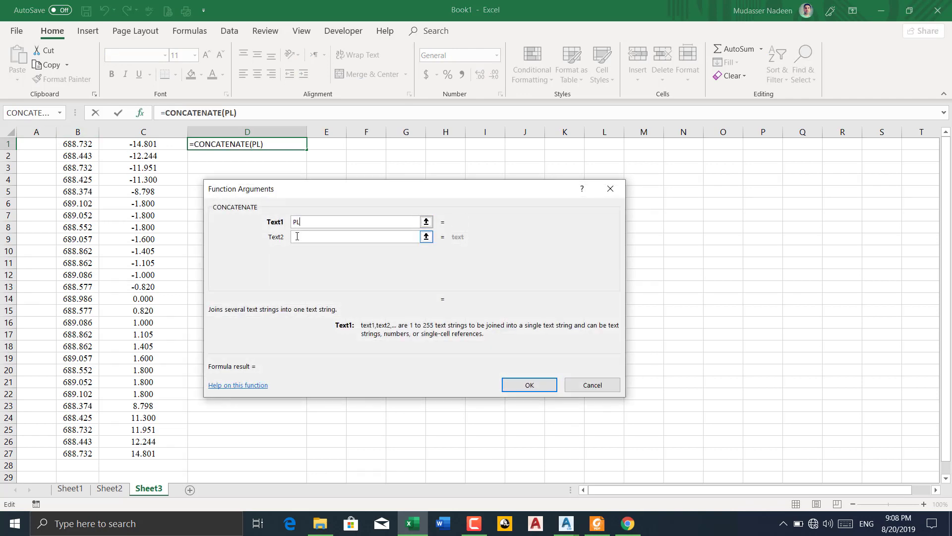
type("PL")
left_click(297, 236)
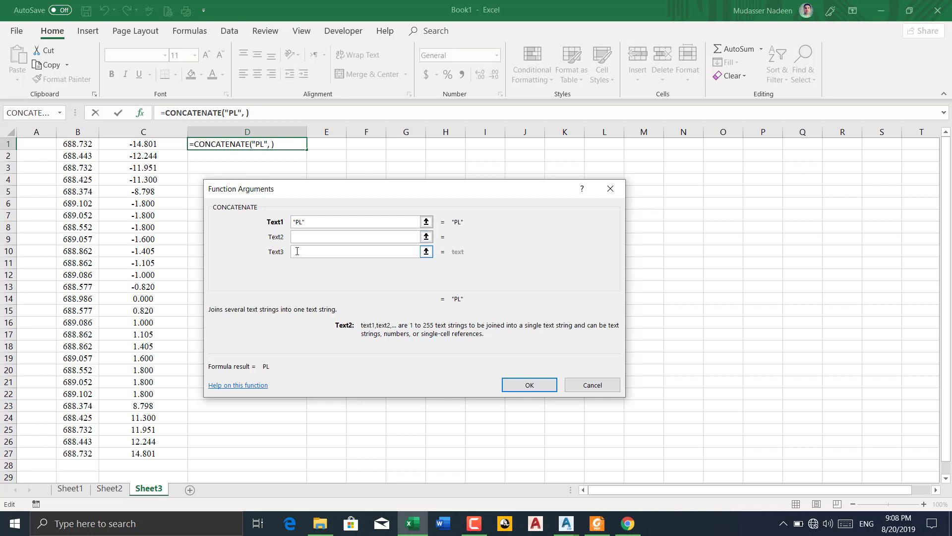
left_click(297, 251)
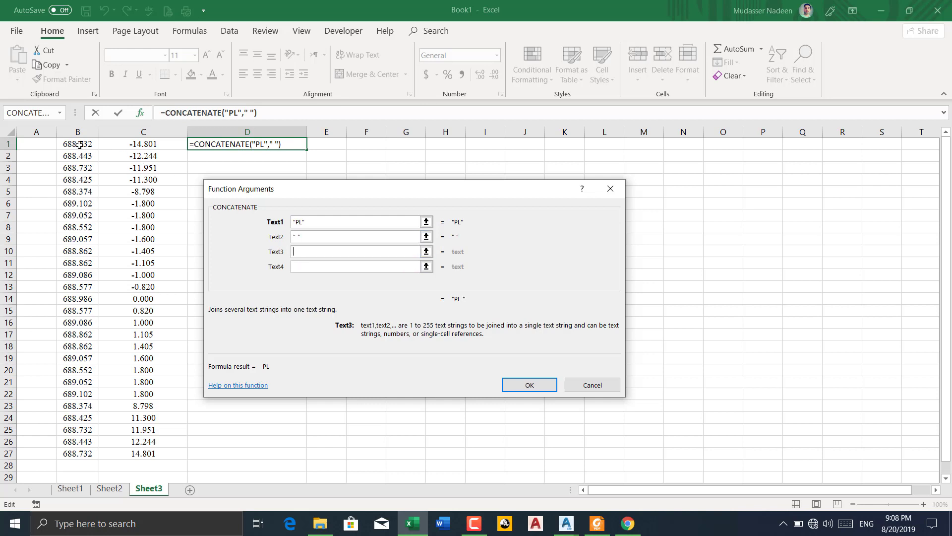
left_click(125, 144)
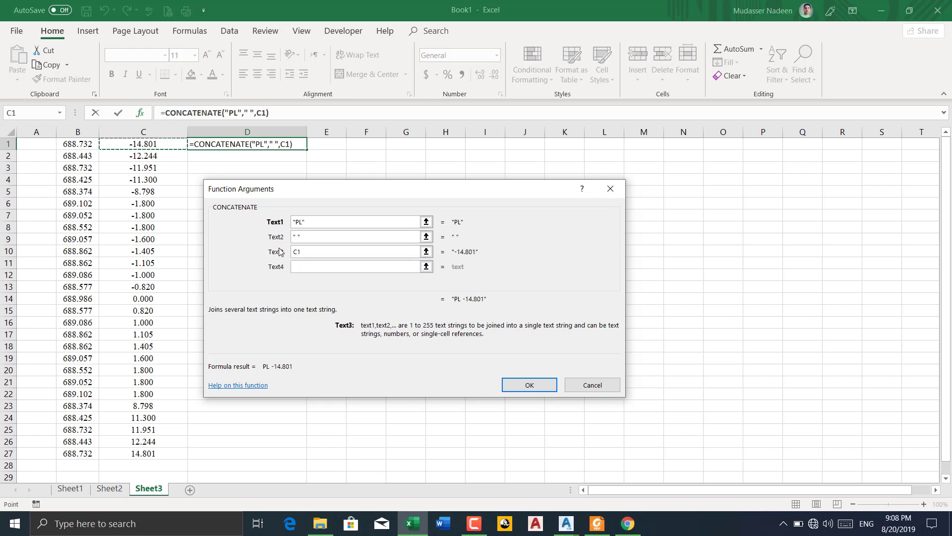
left_click(299, 266)
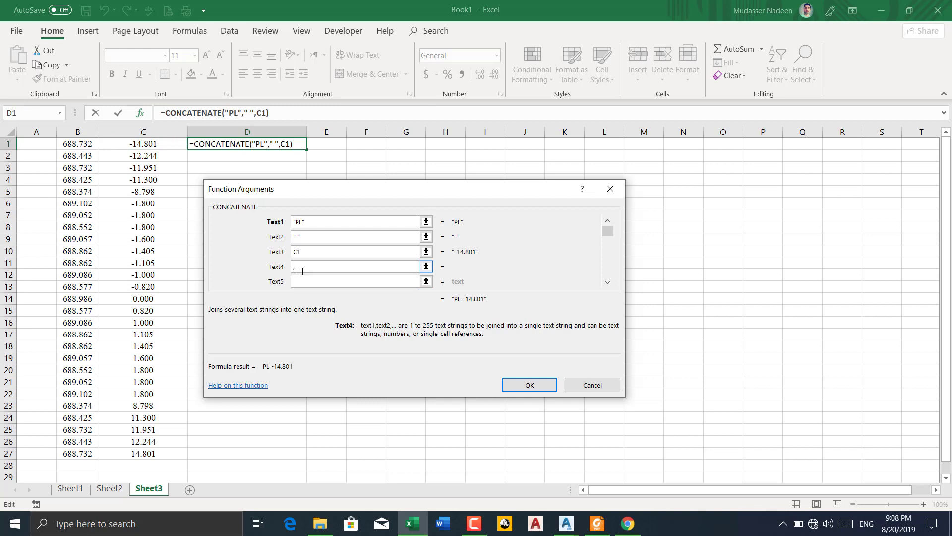
left_click(87, 143)
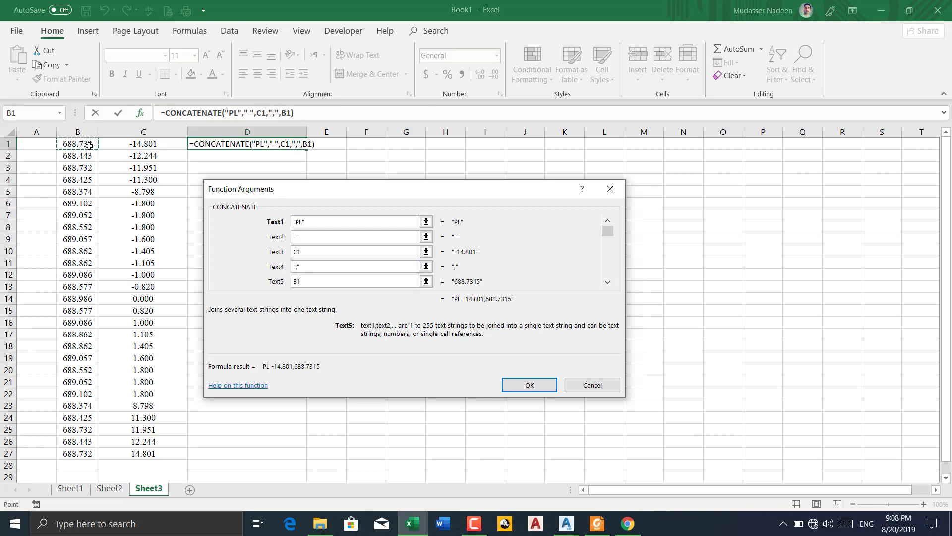
left_click(520, 385)
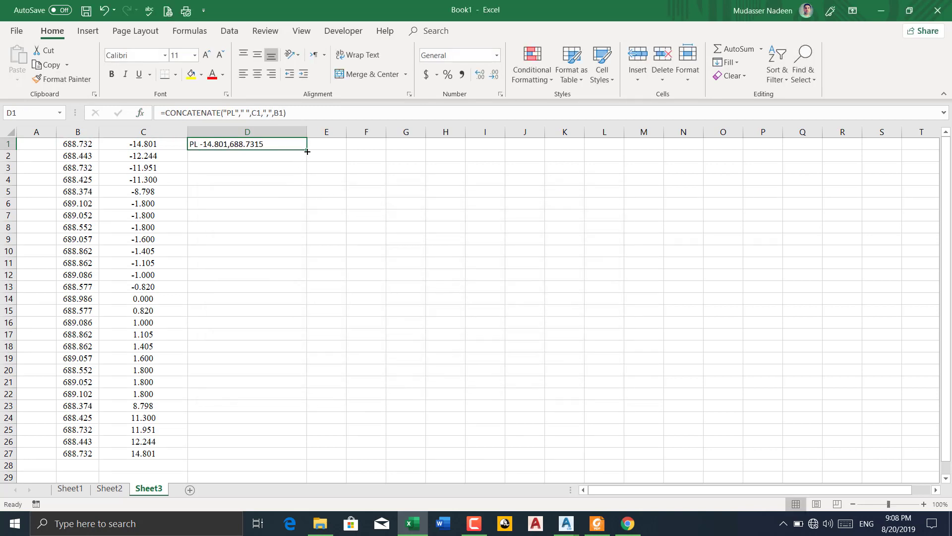
Fill the D1 formula down to D27 and copy the resulting polyline commands in D1:D27
double_click(307, 152)
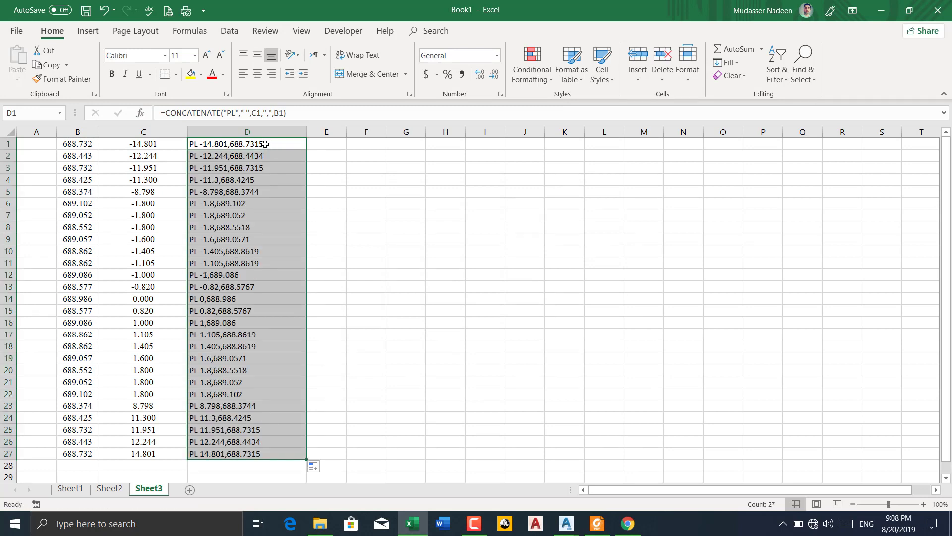
right_click(265, 145)
left_click(293, 168)
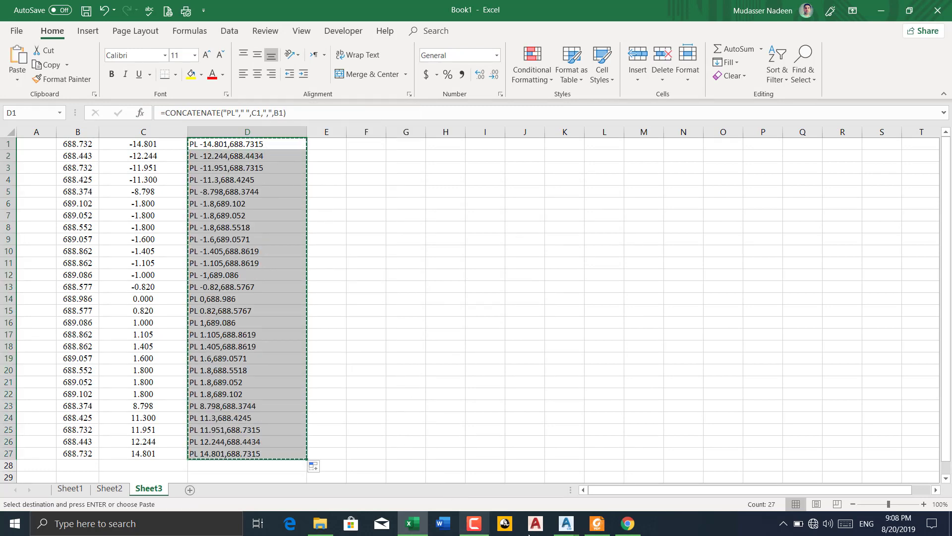
Switch to Civil 3D, close the Cross Section Points Report dialog and maximize the window to view the assembly in drawing 12
left_click(498, 471)
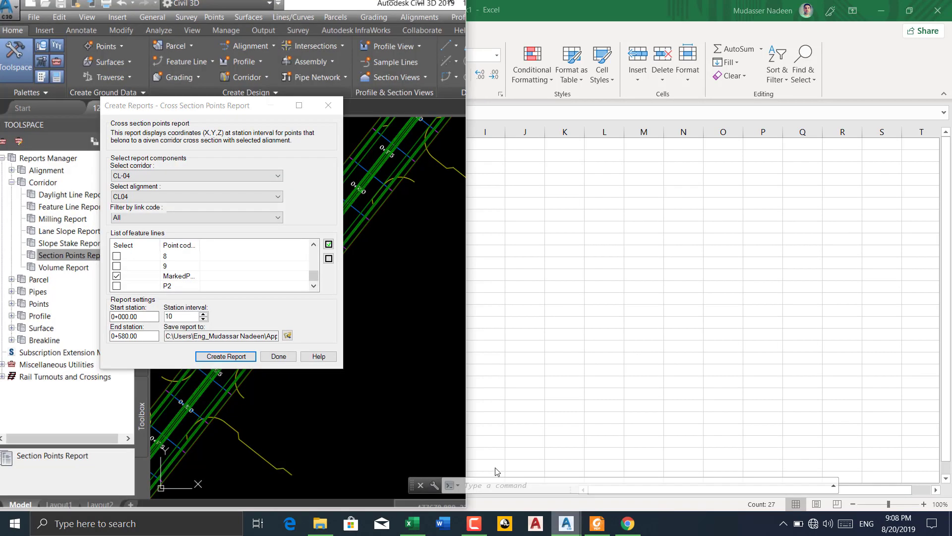
left_click(328, 103)
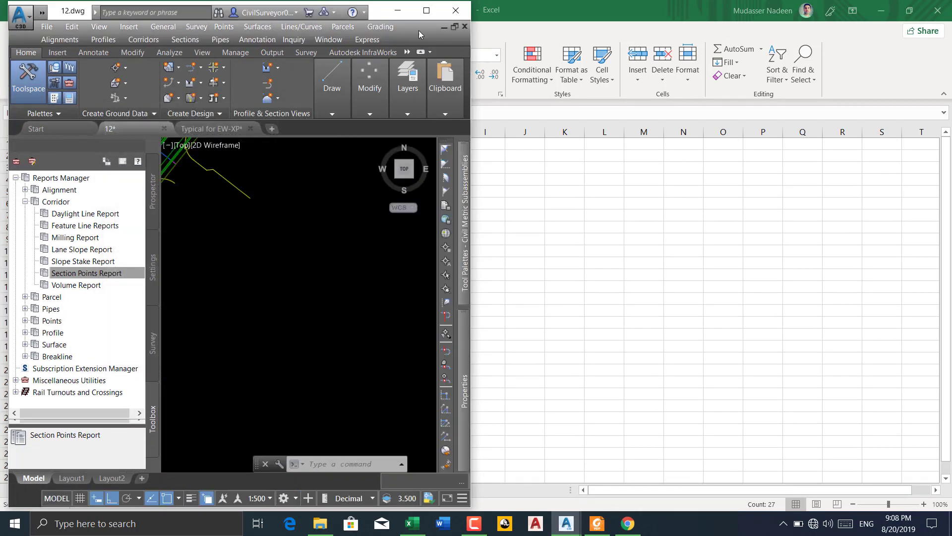
left_click(426, 10)
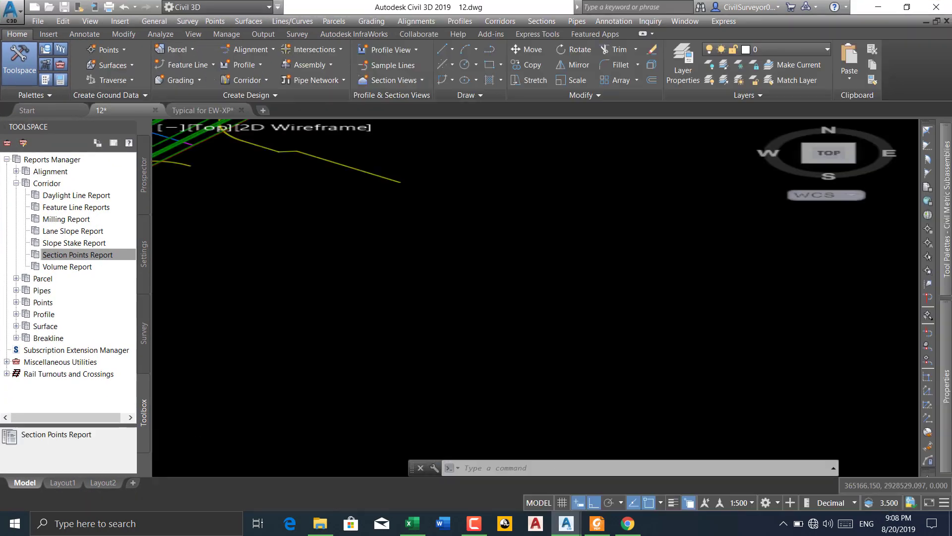
scroll(201, 206, "down", 5)
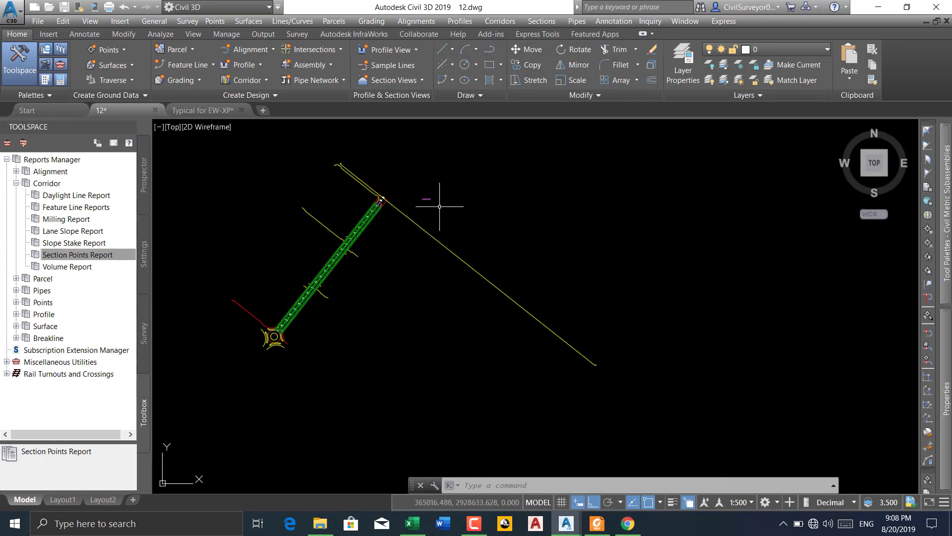
scroll(439, 206, "up", 4)
scroll(398, 187, "up", 5)
middle_click_drag(476, 207, 356, 228)
scroll(319, 211, "up", 4)
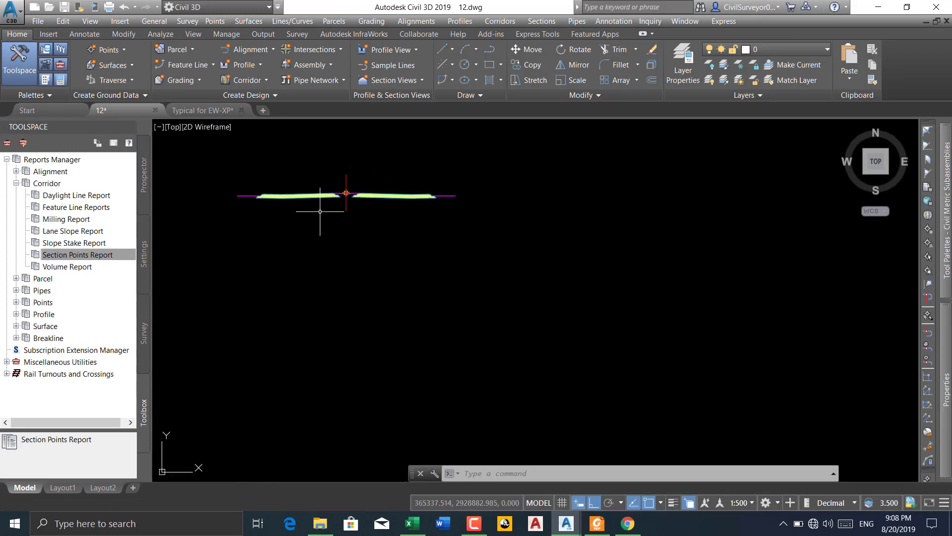
Create a new drawing and plot the section polyline by running the copied PL coordinates on the command line
left_click(264, 110)
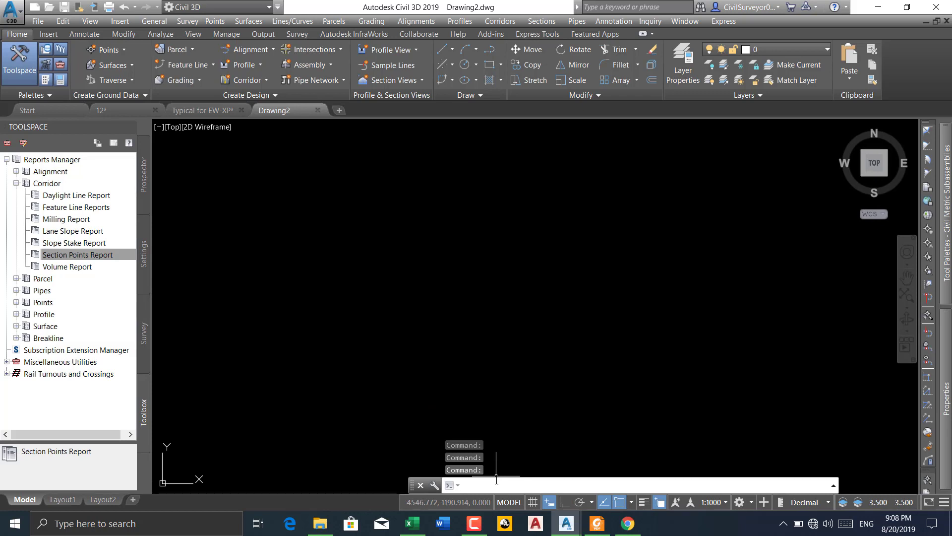
right_click(486, 487)
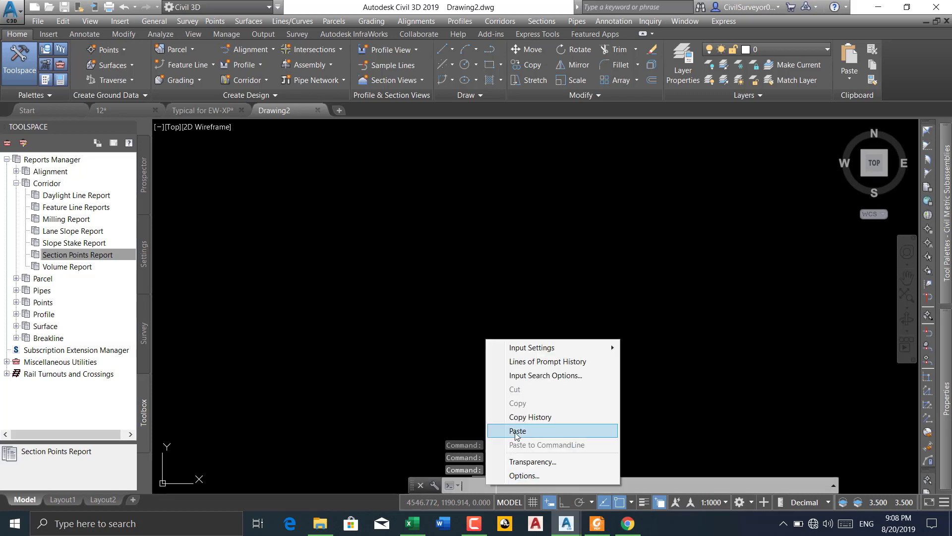
left_click(511, 375)
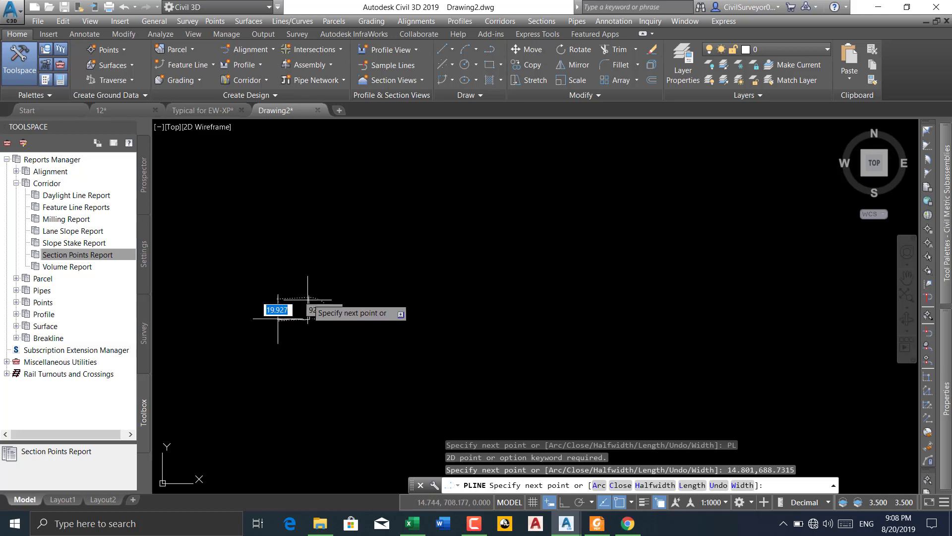
scroll(297, 322, "up", 5)
scroll(369, 302, "up", 2)
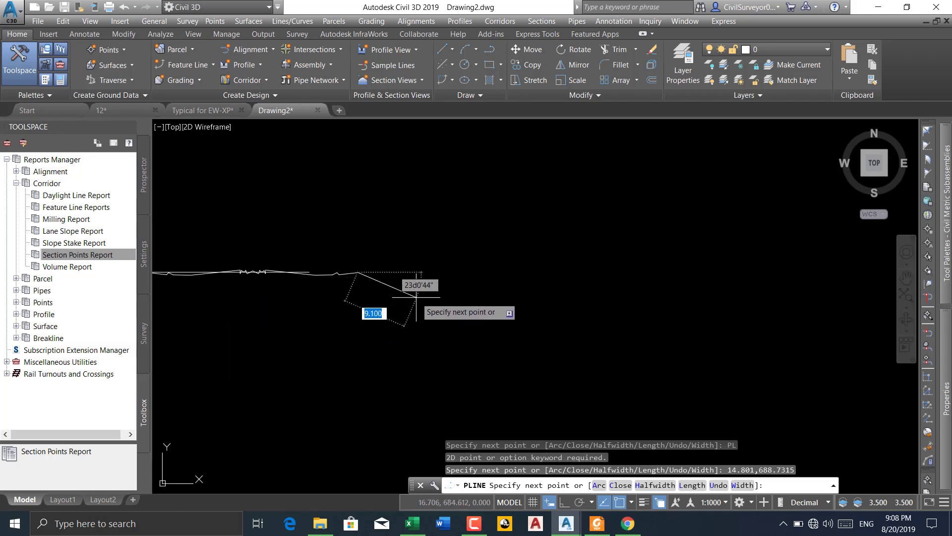
key("Return")
Inspect the shape of the plotted section polyline around its centre and toward its outer end
scroll(287, 270, "up", 4)
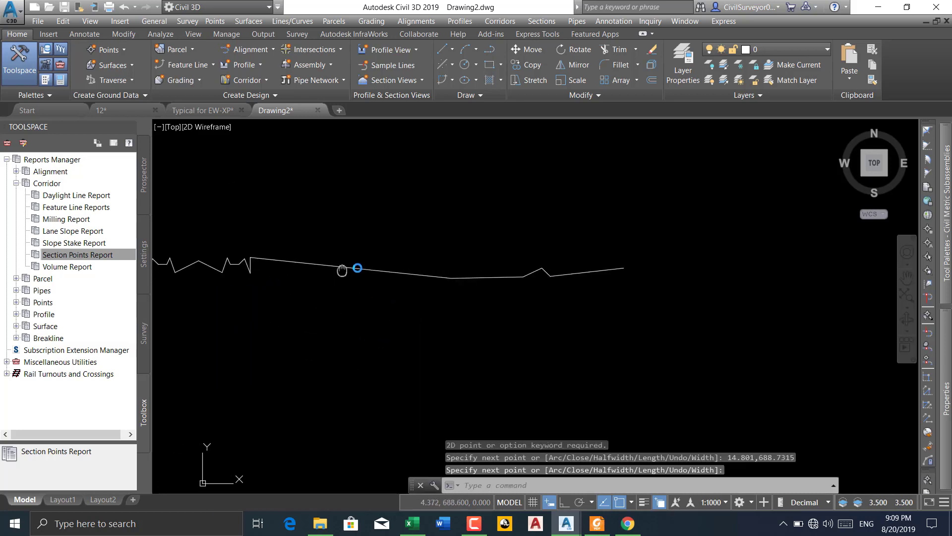
scroll(277, 258, "up", 3)
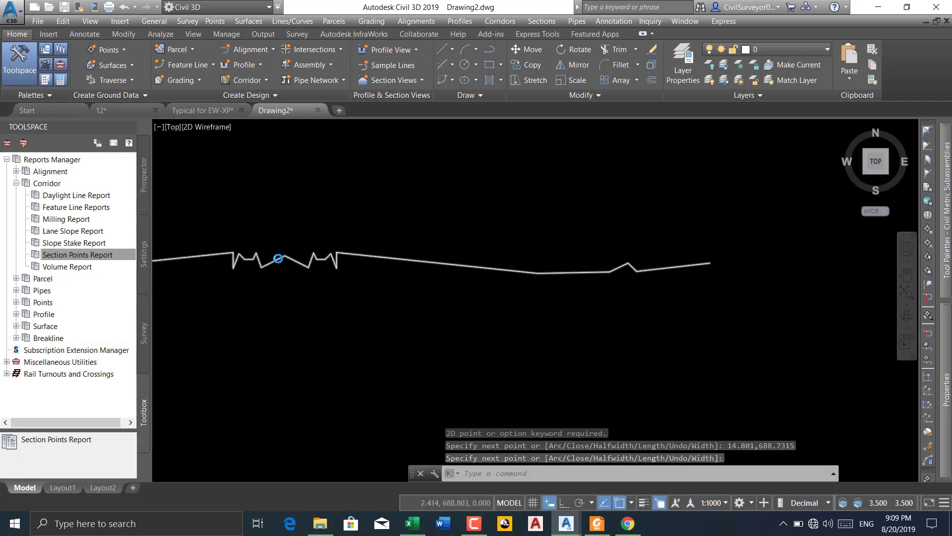
middle_click_drag(268, 258, 292, 262)
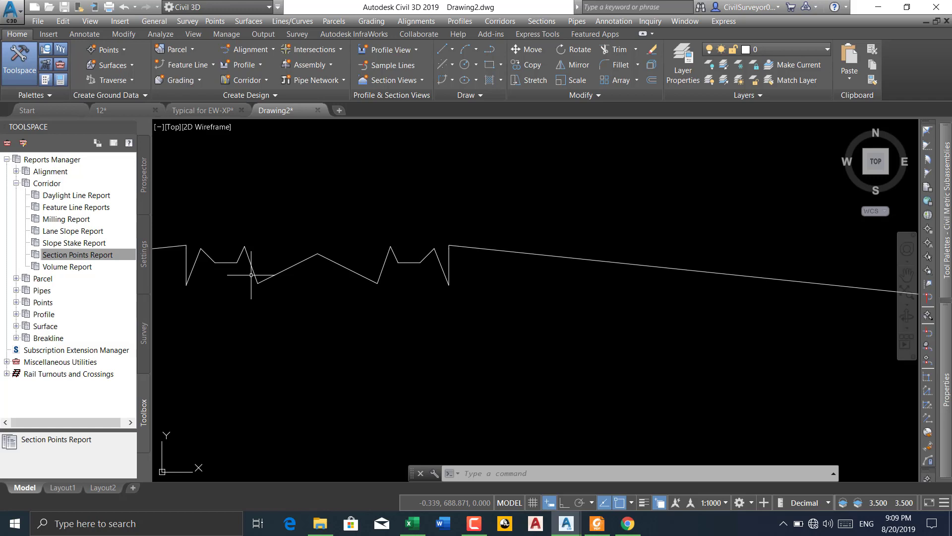
scroll(385, 245, "down", 5)
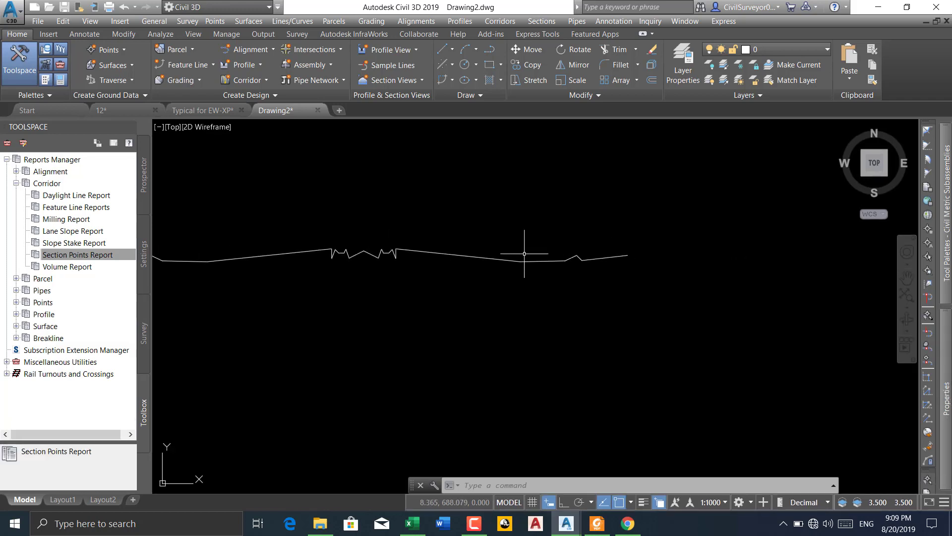
scroll(357, 250, "up", 2)
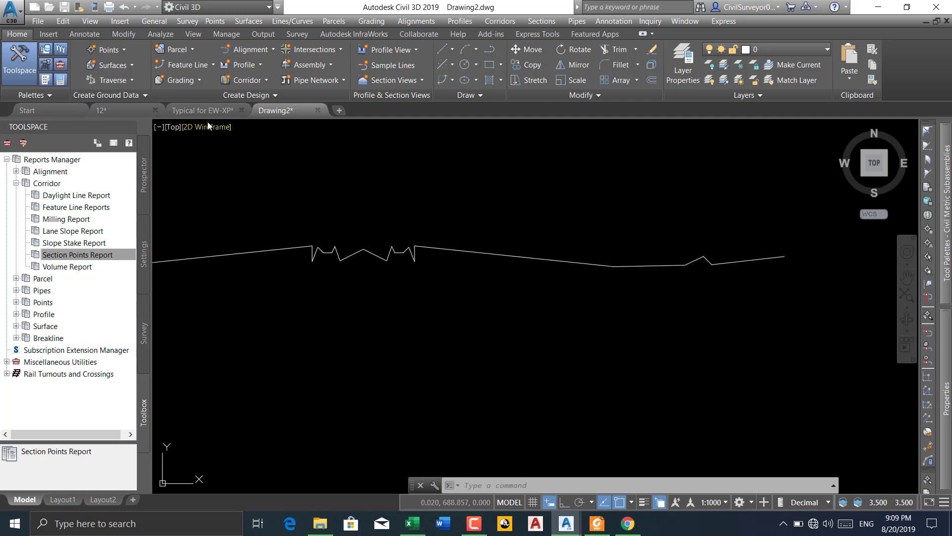
Look over the sections in the Typical for EW-XP drawing and return to drawing 12 to view the centre of the assembly
left_click(196, 113)
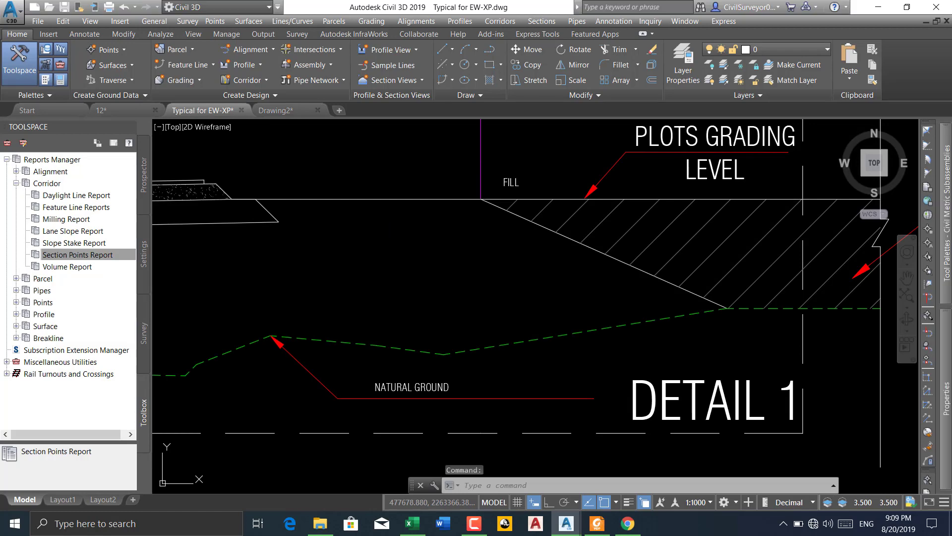
scroll(410, 229, "down", 8)
scroll(411, 230, "down", 5)
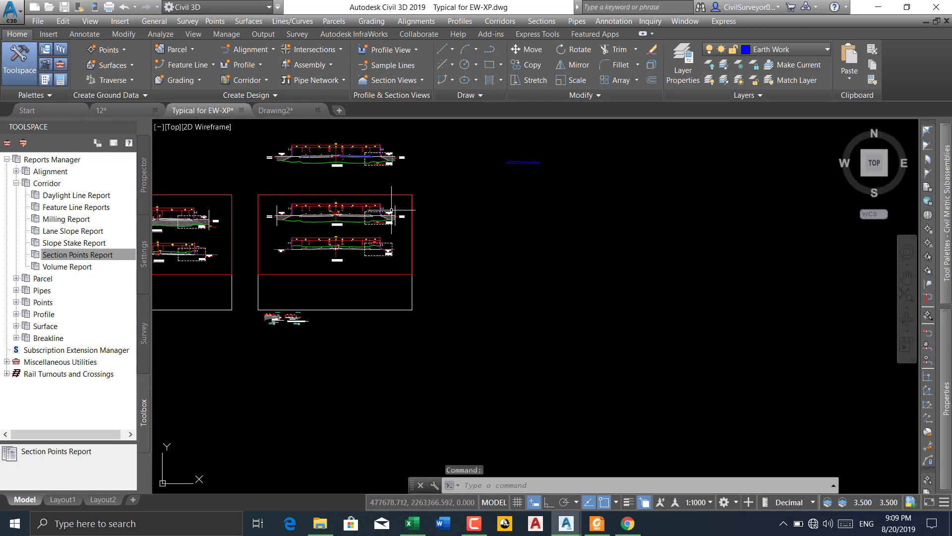
left_click(129, 111)
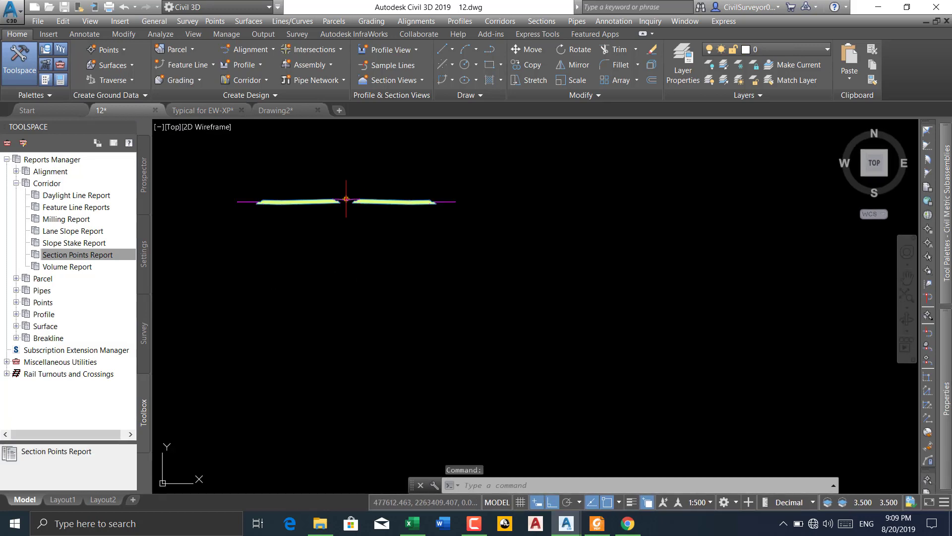
scroll(361, 248, "up", 5)
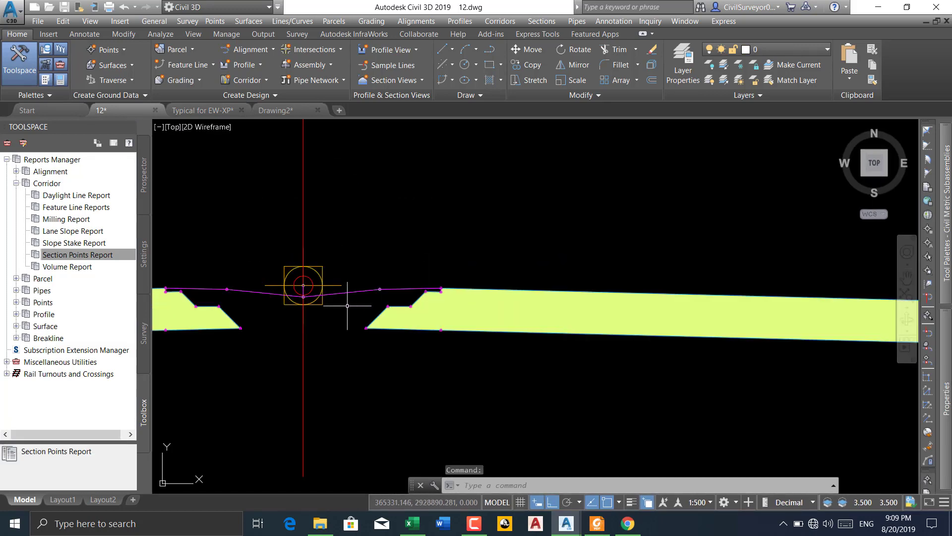
scroll(290, 324, "up", 2)
middle_click_drag(271, 302, 354, 290)
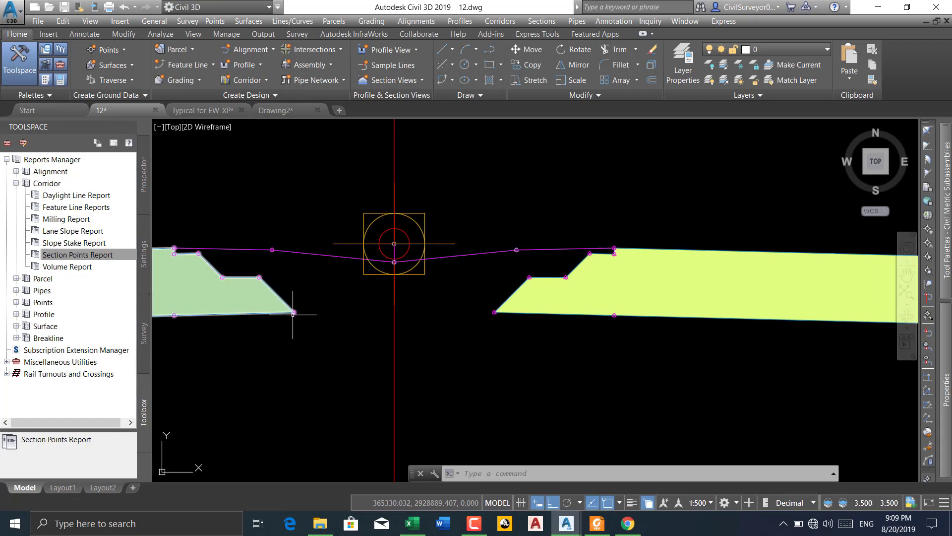
Add a linear dimension from the left subassembly's lowest inner corner horizontally to the red centreline
left_click(85, 34)
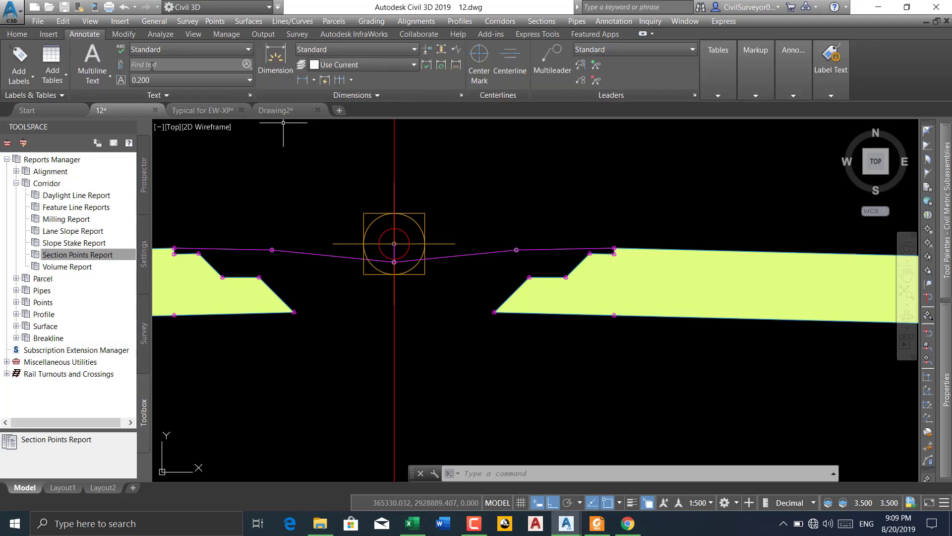
left_click(302, 79)
scroll(311, 314, "up", 5)
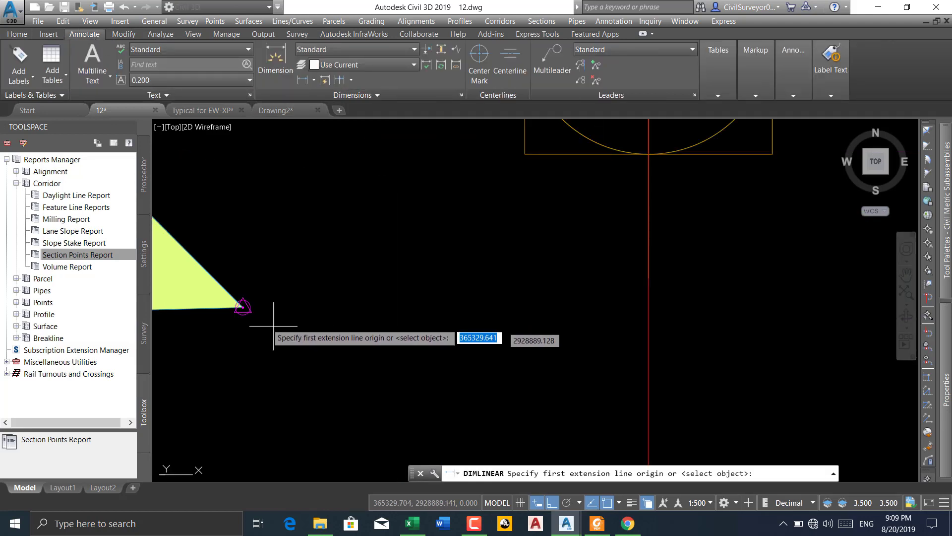
left_click(243, 307)
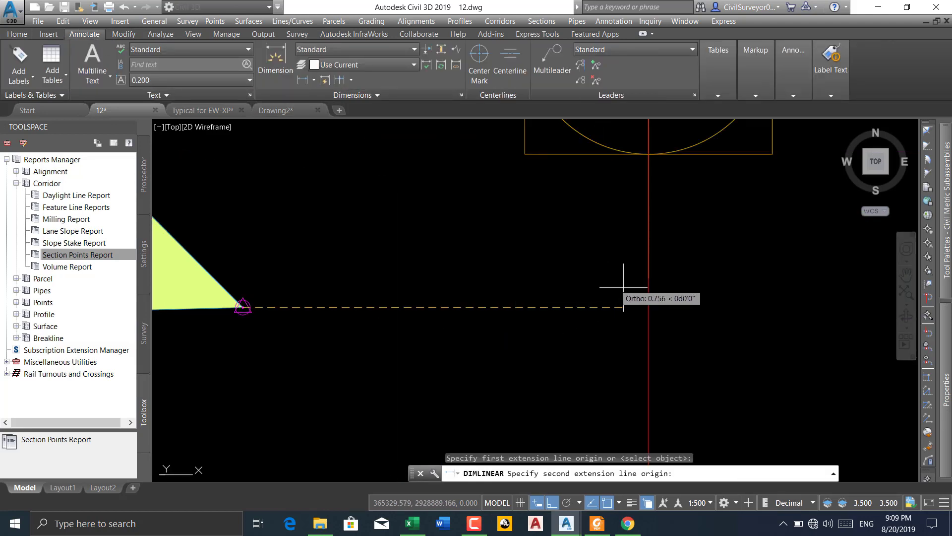
left_click(648, 307)
left_click(588, 313)
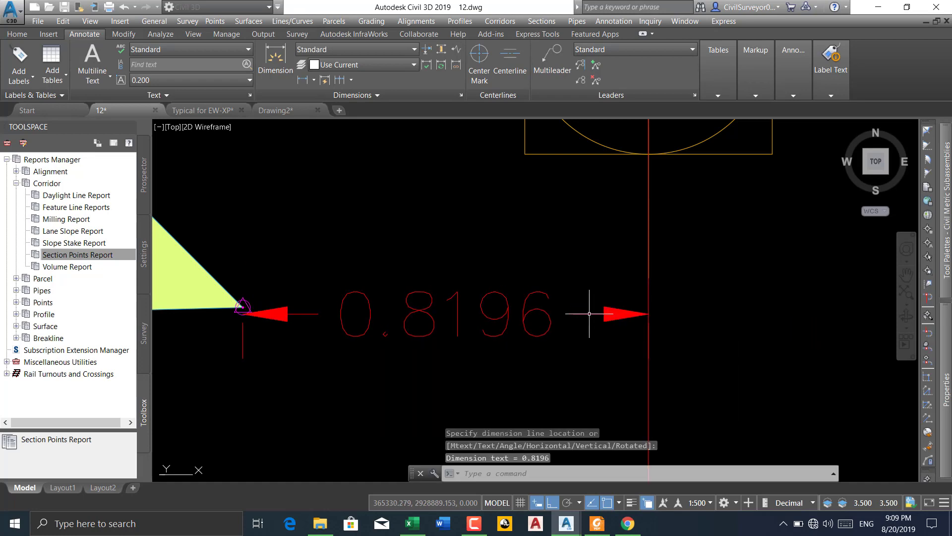
Set the linear precision of the Standard dimension style override to 0.00
type("d")
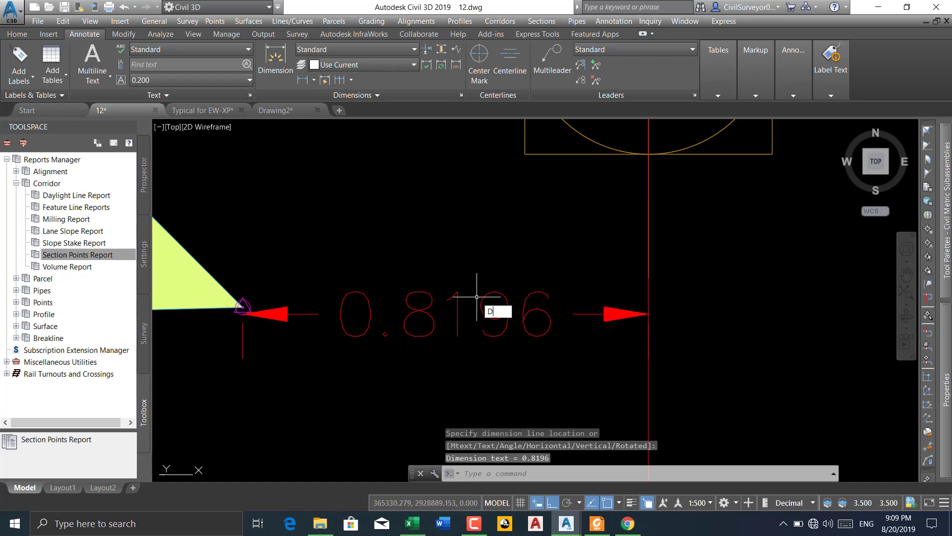
key("Return")
left_click(621, 237)
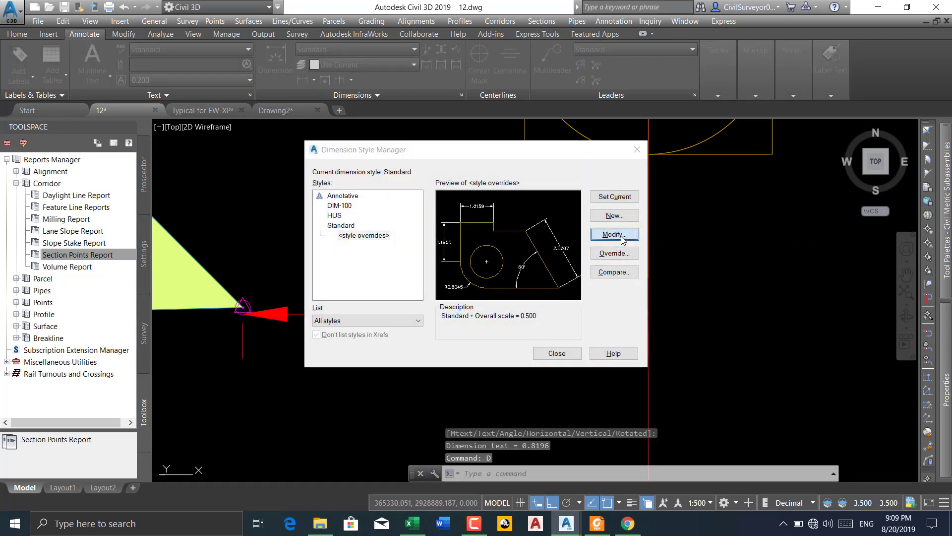
left_click(430, 168)
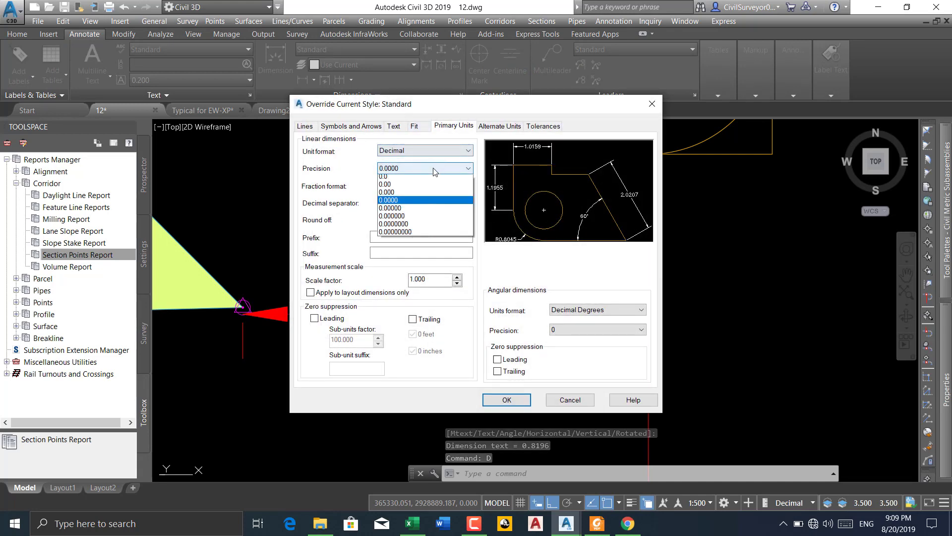
left_click(389, 194)
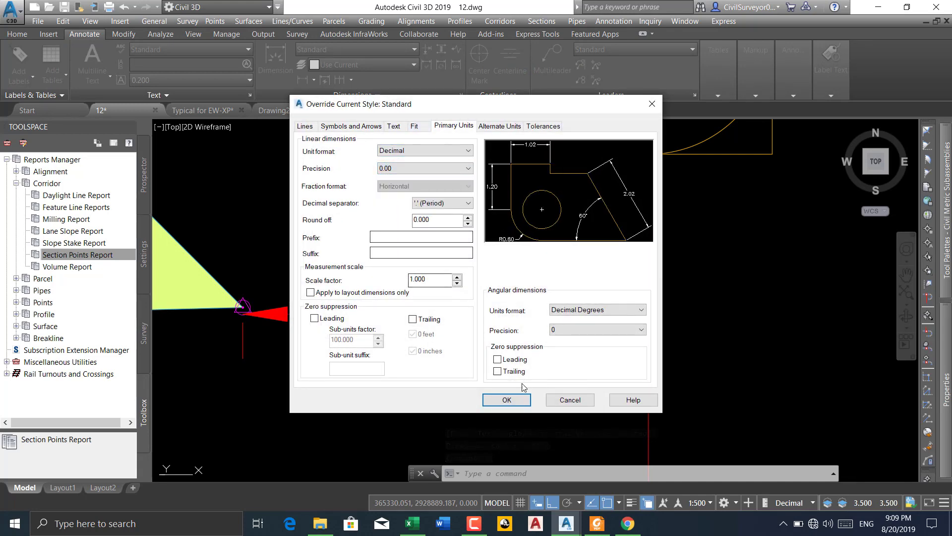
left_click(507, 400)
left_click(552, 354)
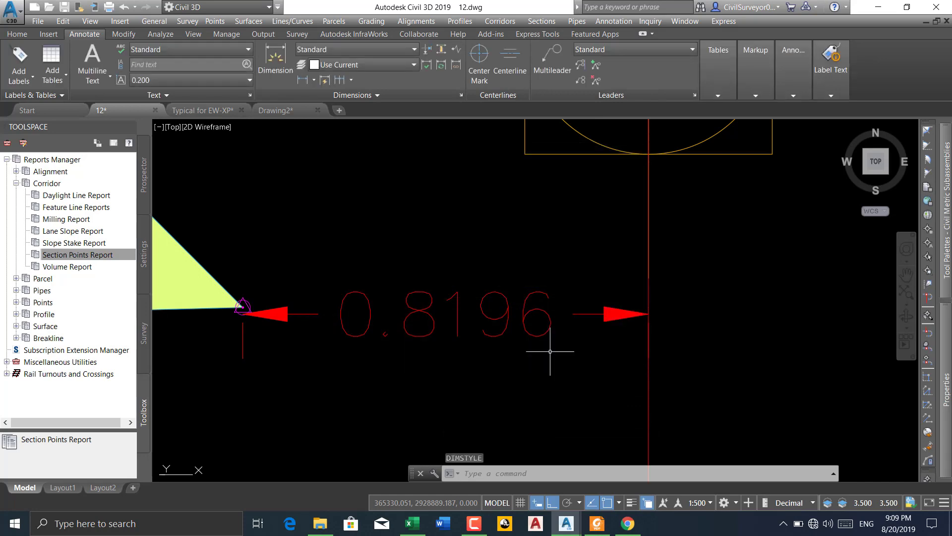
Erase the four-decimal dimension and redimension the horizontal distance from the left subassembly's lowest inner corner to the centreline
key("Delete")
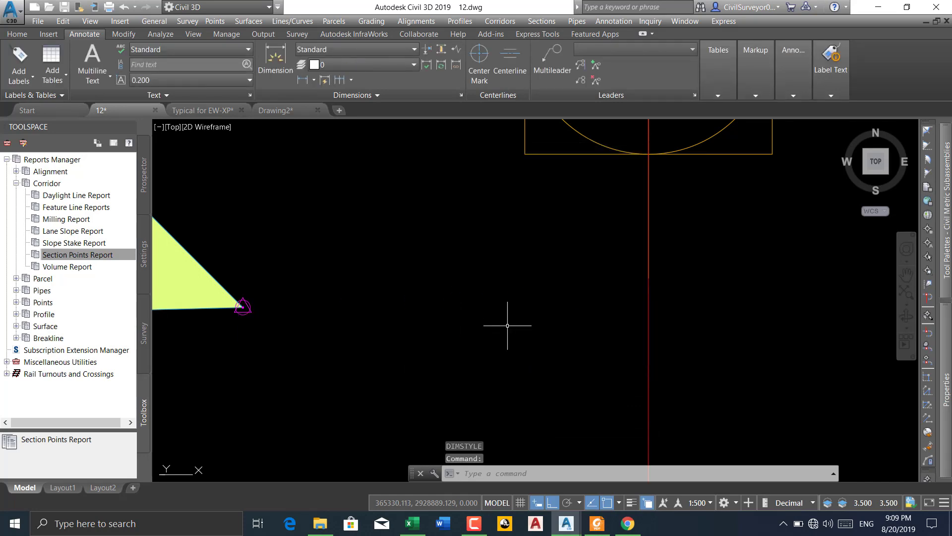
right_click(376, 197)
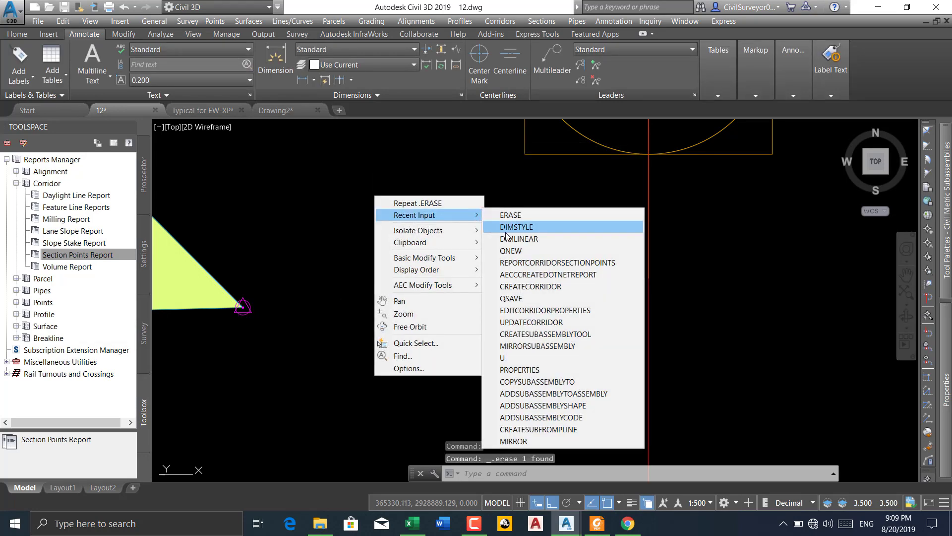
left_click(488, 226)
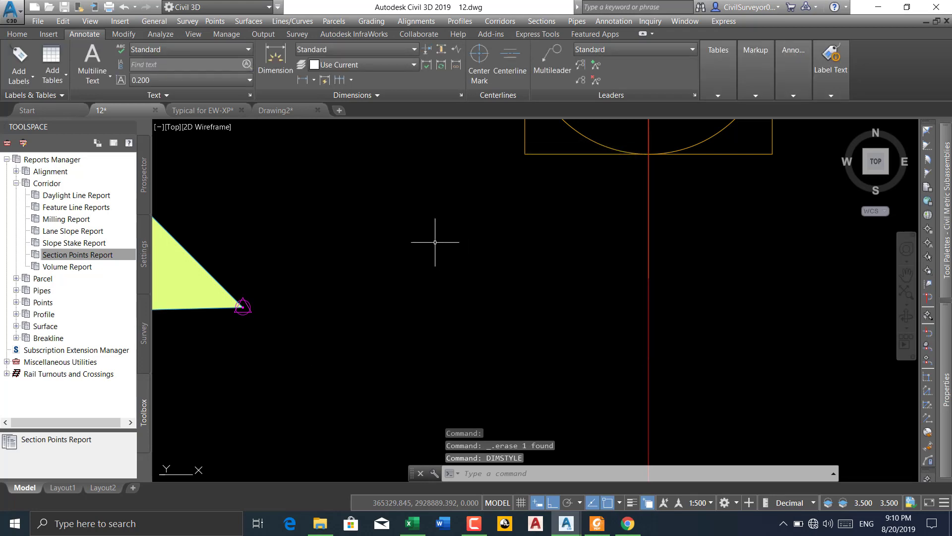
right_click(435, 243)
mouse_move(521, 262)
left_click(567, 285)
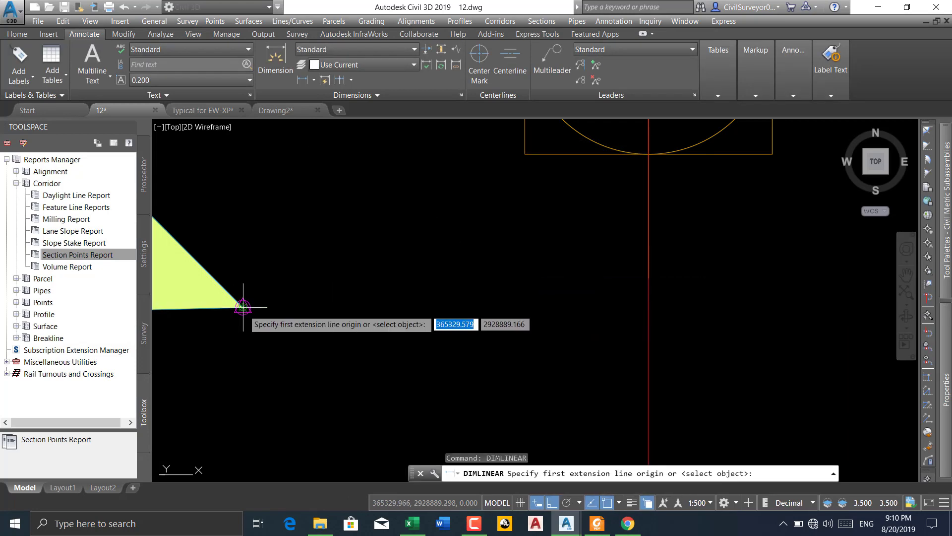
left_click(243, 307)
left_click(648, 308)
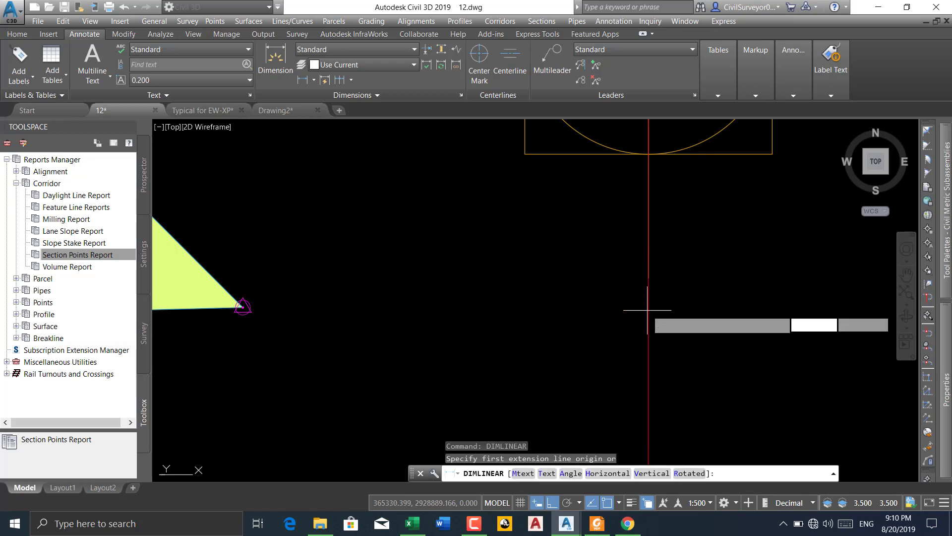
left_click(489, 310)
scroll(420, 232, "down", 4)
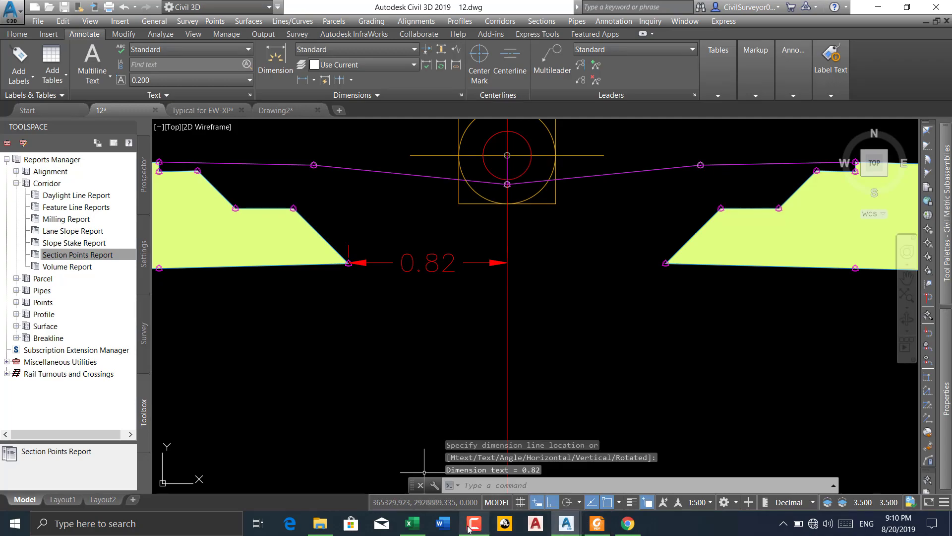
Switch to Excel and highlight row 14, the 0.000m offset point, in yellow on Sheet2
left_click(412, 523)
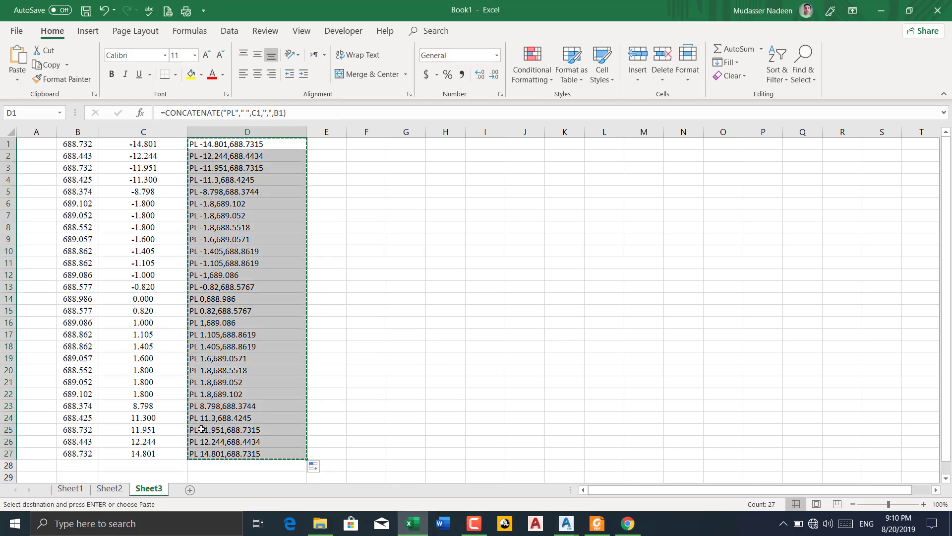
left_click(109, 488)
key("Escape")
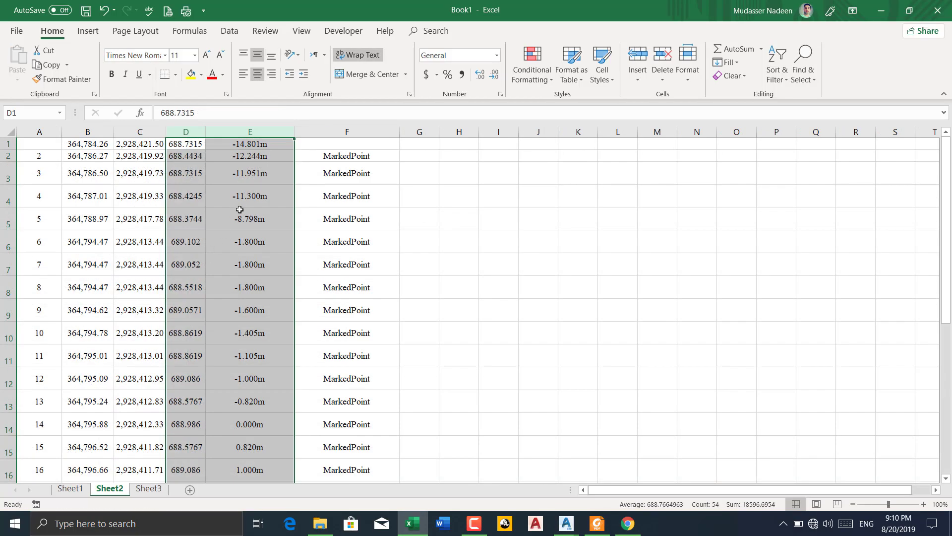
left_click(486, 292)
scroll(272, 356, "down", 2)
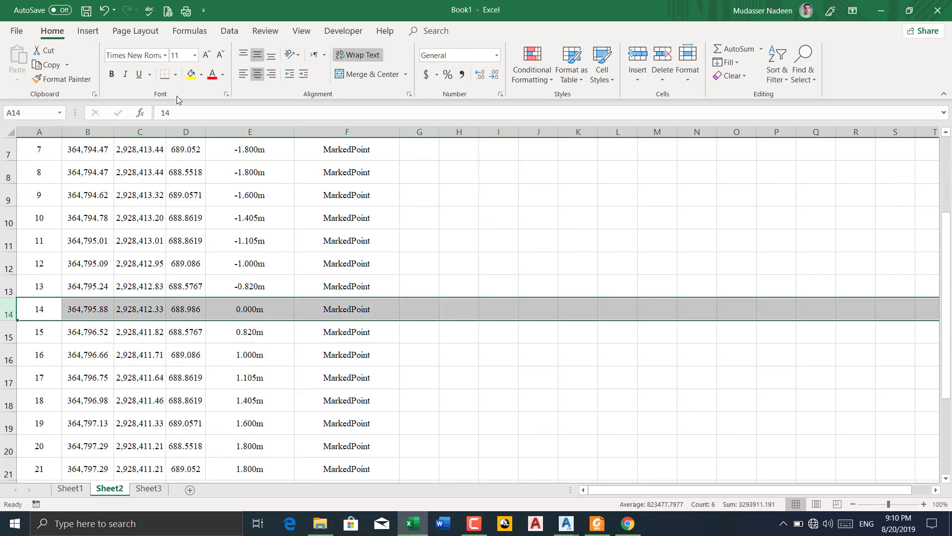
left_click(192, 74)
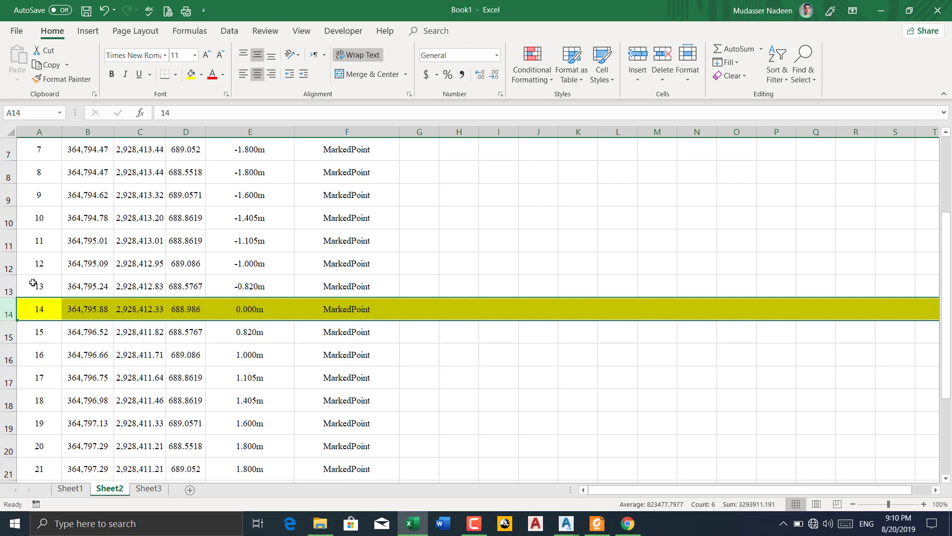
Check the offsets of points 13 and 12 in Sheet2 and return to the assembly in Civil 3D
left_click(11, 288)
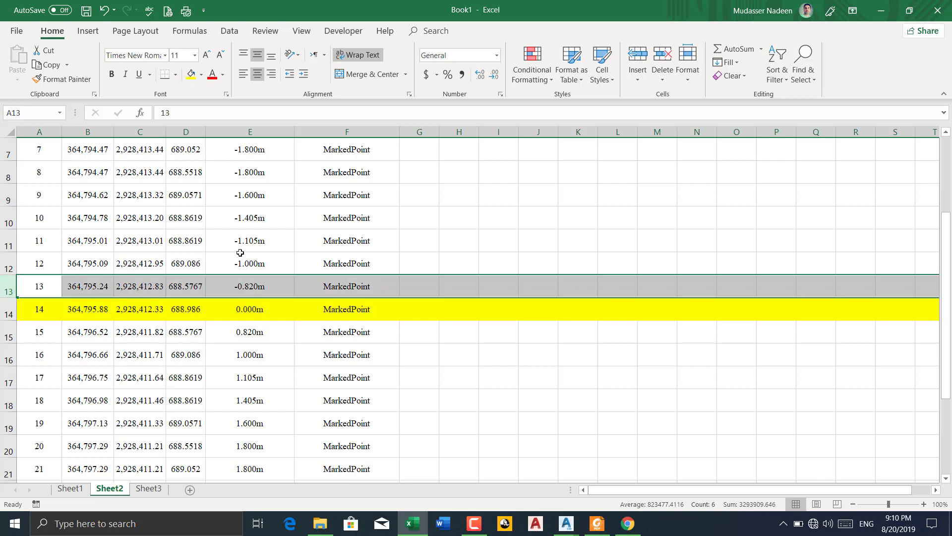
left_click(11, 263)
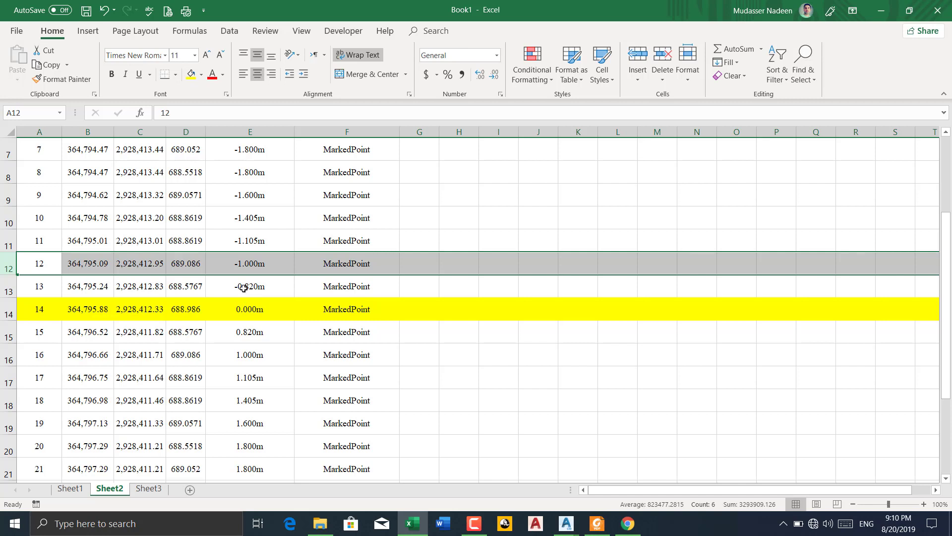
left_click(879, 11)
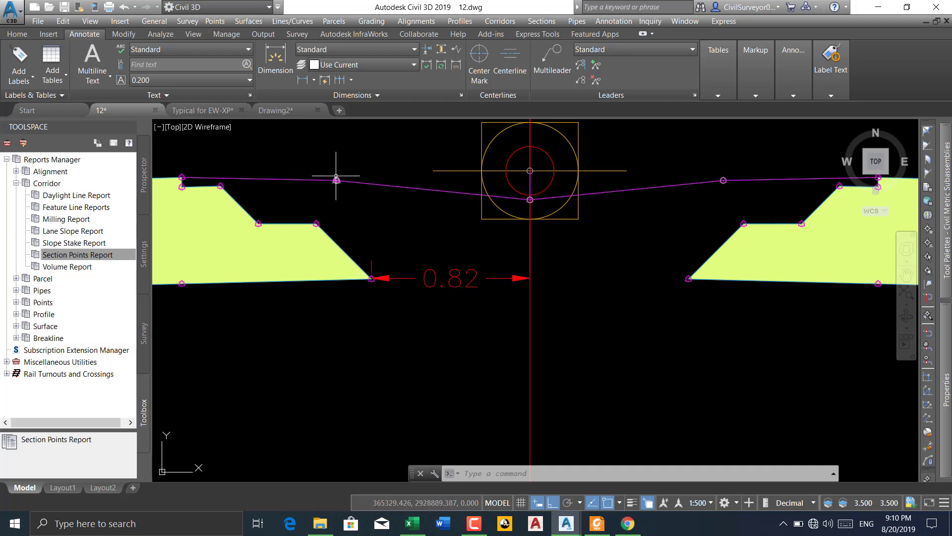
Dimension the horizontal distance from the break point of the magenta top line left of centre to the centreline
middle_click_drag(333, 183, 333, 188)
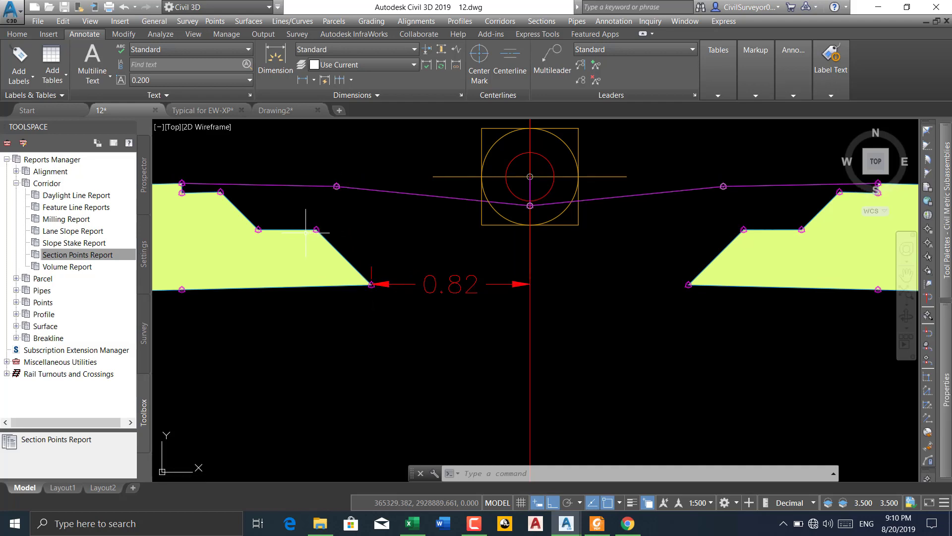
left_click(302, 80)
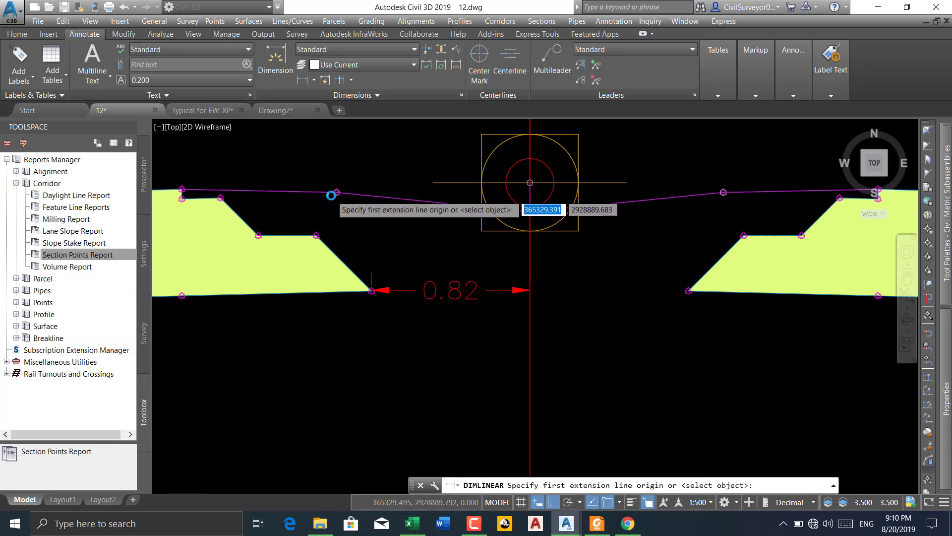
scroll(331, 195, "up", 5)
left_click(353, 179)
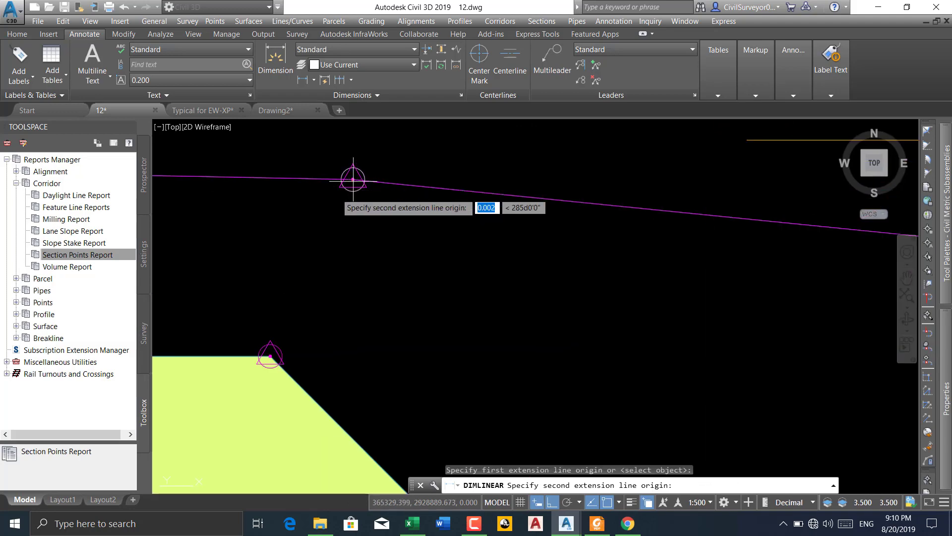
scroll(353, 179, "down", 5)
scroll(485, 218, "up", 5)
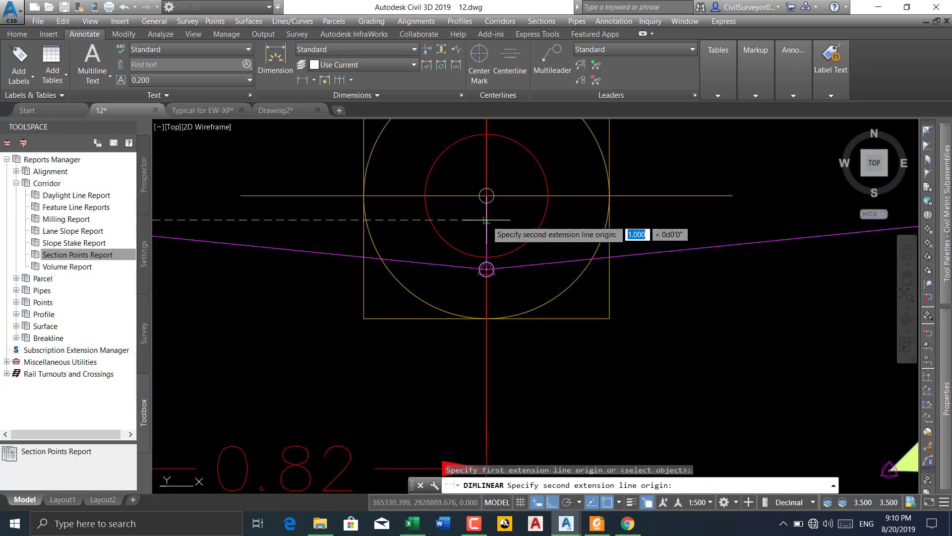
left_click(486, 219)
scroll(486, 218, "down", 2)
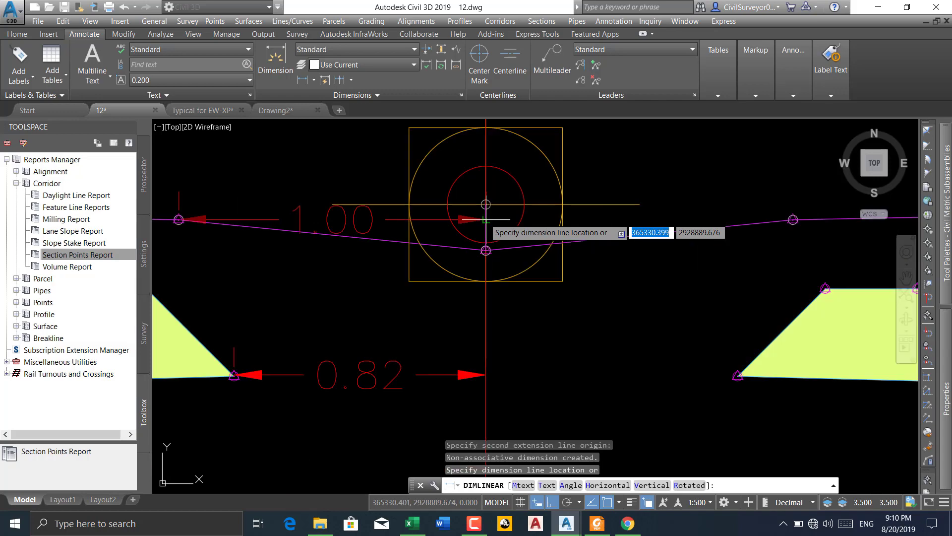
left_click(486, 272)
middle_click_drag(383, 277, 417, 269)
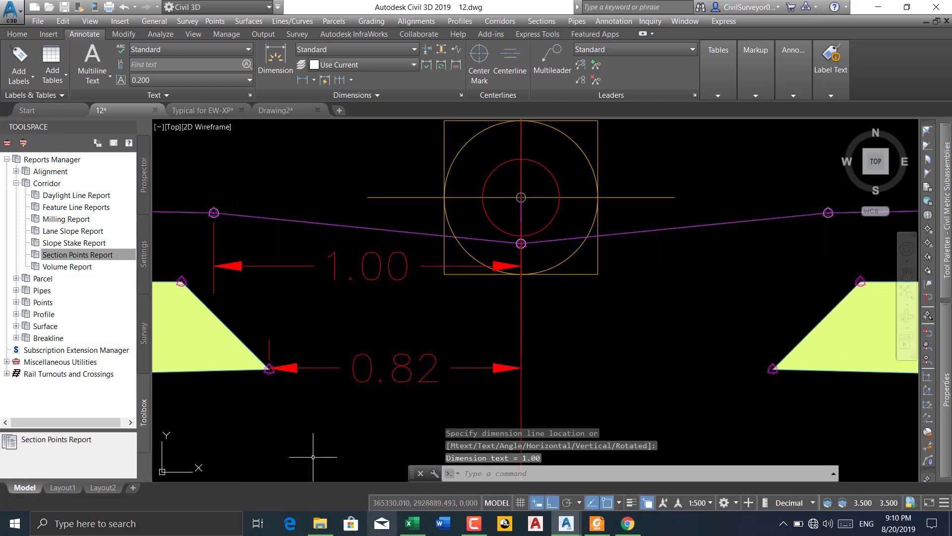
Switch to Excel and check the offsets of points 12 and 11 in Sheet2 against the assembly
left_click(411, 523)
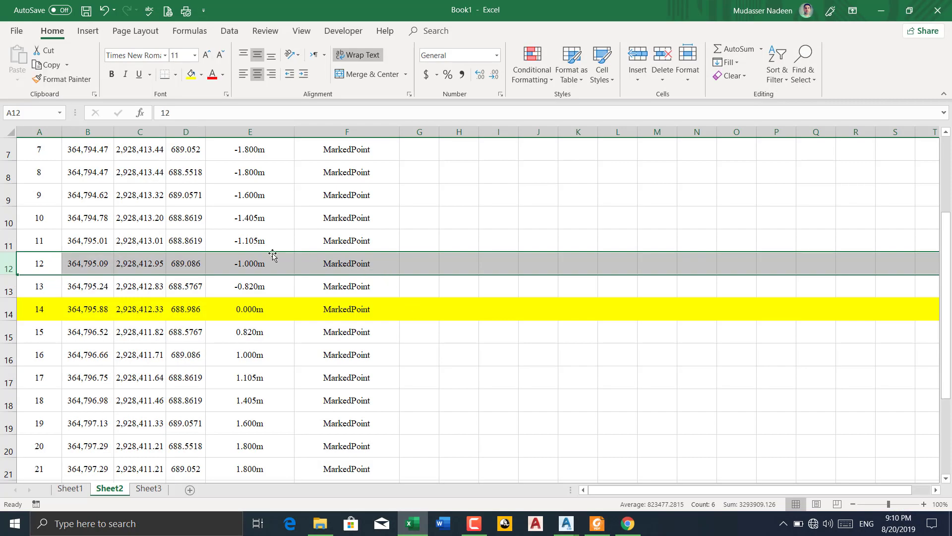
left_click(2, 241)
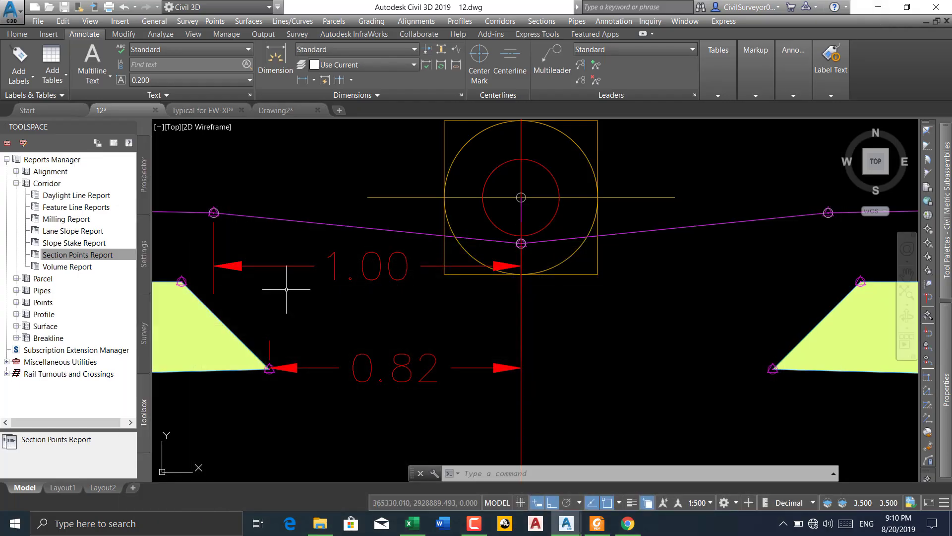
Delete the 1.00 dimension between the magenta top line's break point and the centreline
left_click(308, 254)
left_click(288, 272)
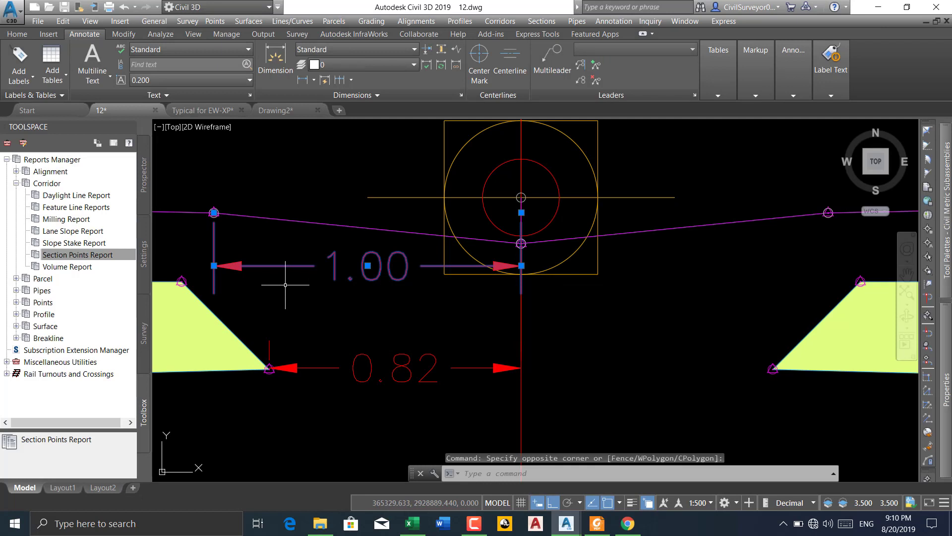
key("Delete")
middle_click_drag(229, 289, 349, 275)
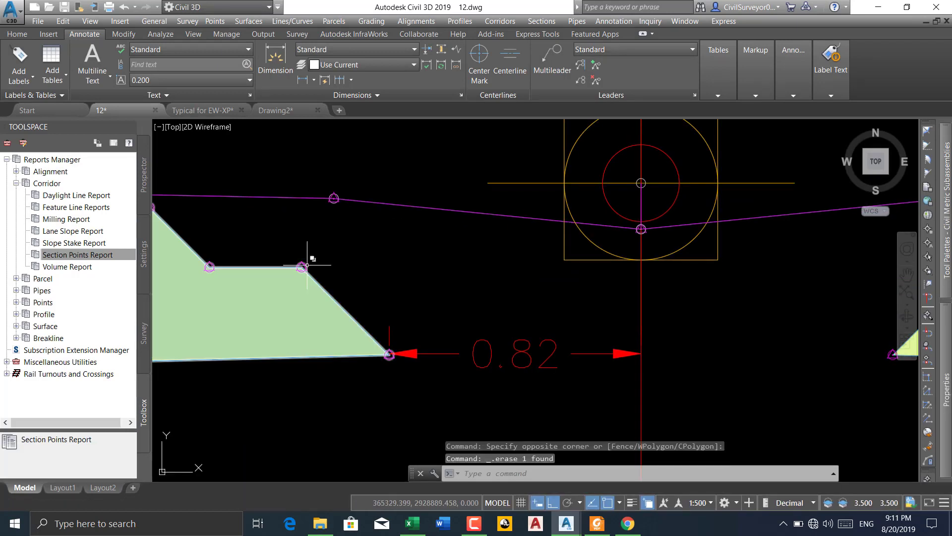
Dimension the horizontal distance from the inner corner of the left pavement's step to the centreline
mouse_move(307, 263)
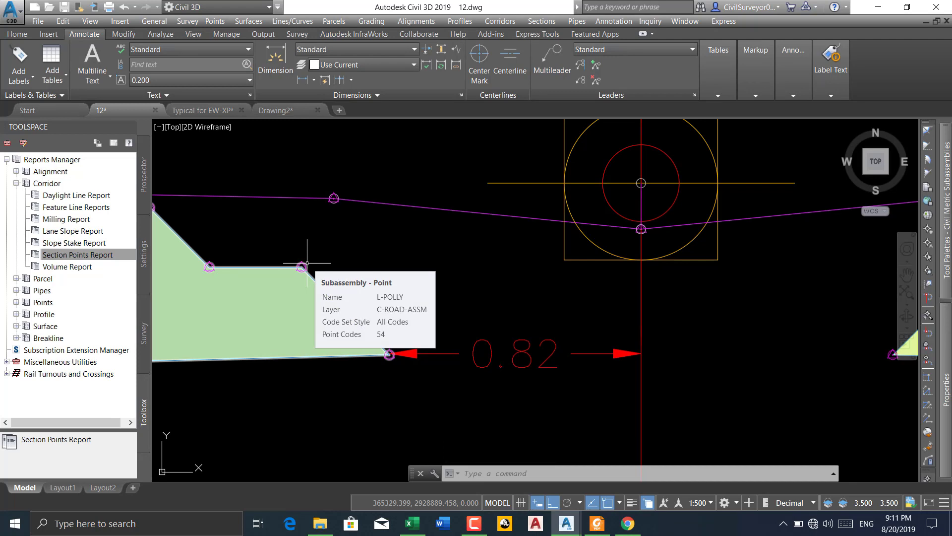
left_click(300, 82)
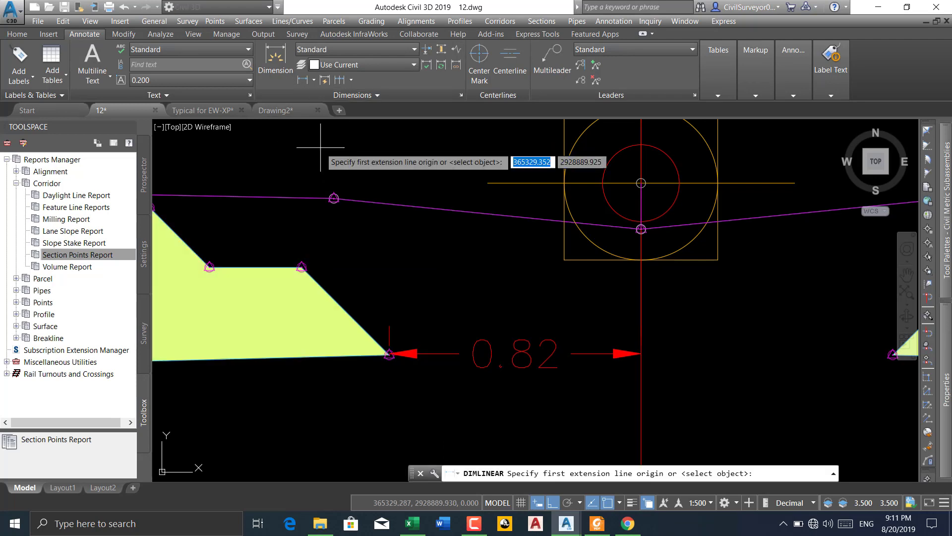
scroll(303, 267, "up", 3)
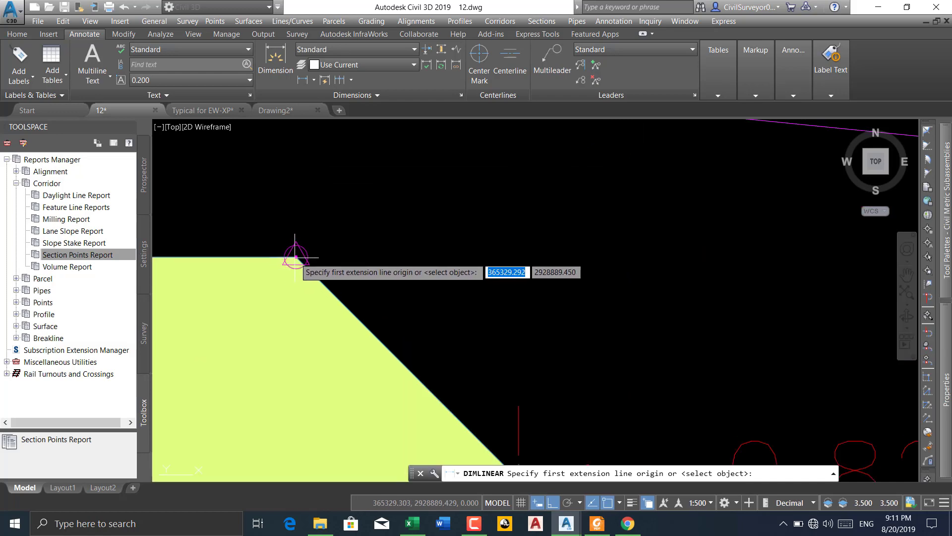
left_click(291, 257)
scroll(291, 256, "down", 4)
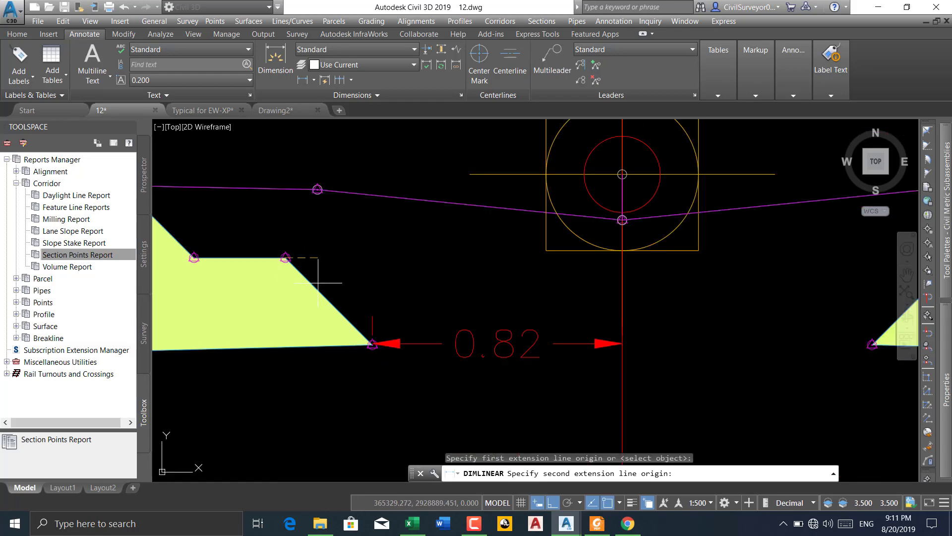
left_click(622, 268)
left_click(594, 262)
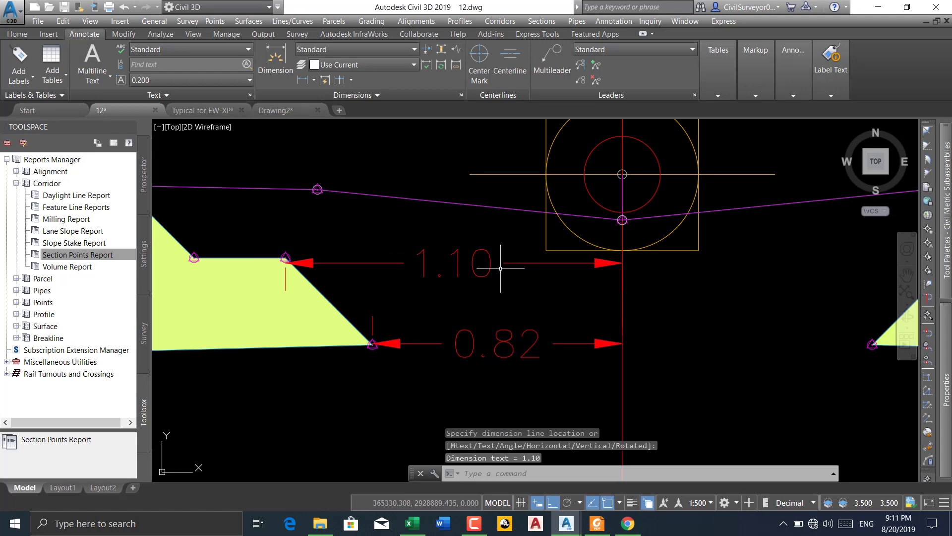
Set the linear precision of the Standard dimension style override to 0.000
key("Return")
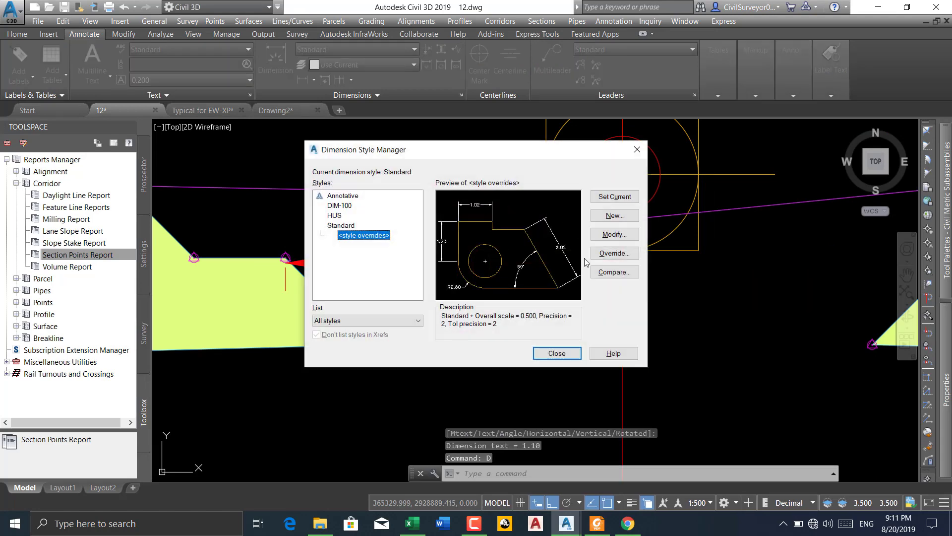
left_click(615, 235)
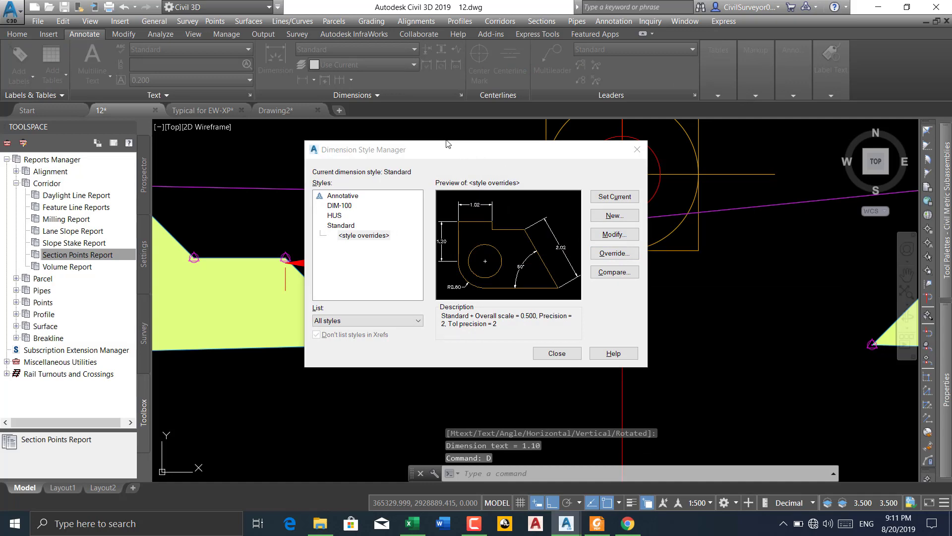
left_click(424, 168)
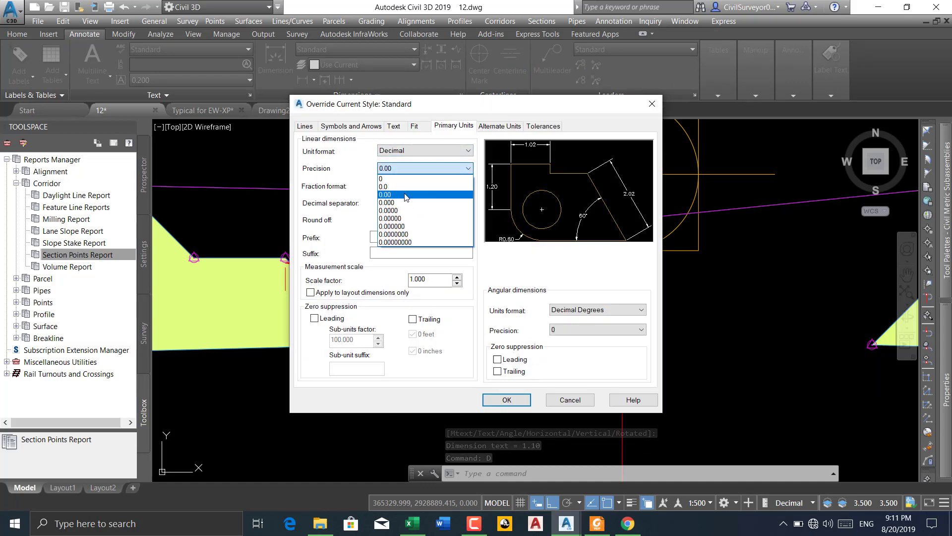
left_click(399, 203)
left_click(517, 399)
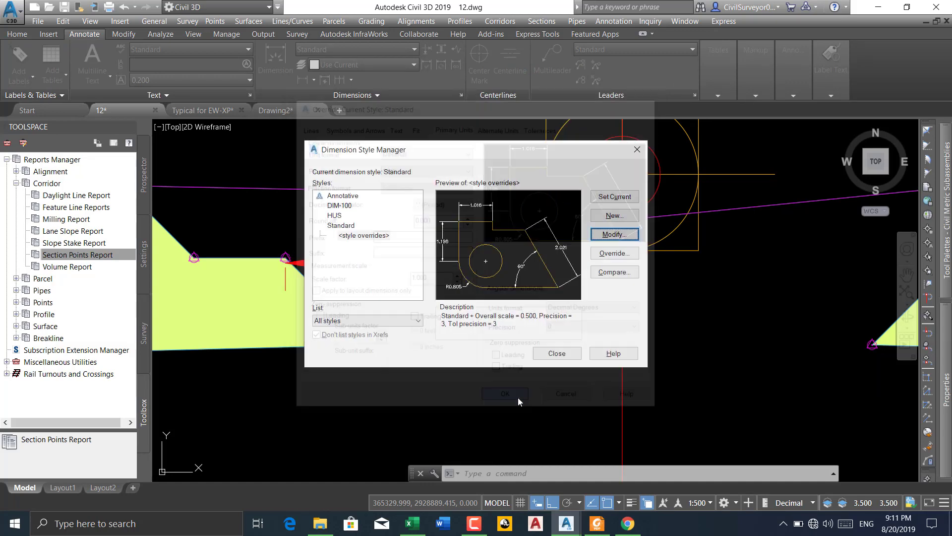
left_click(557, 353)
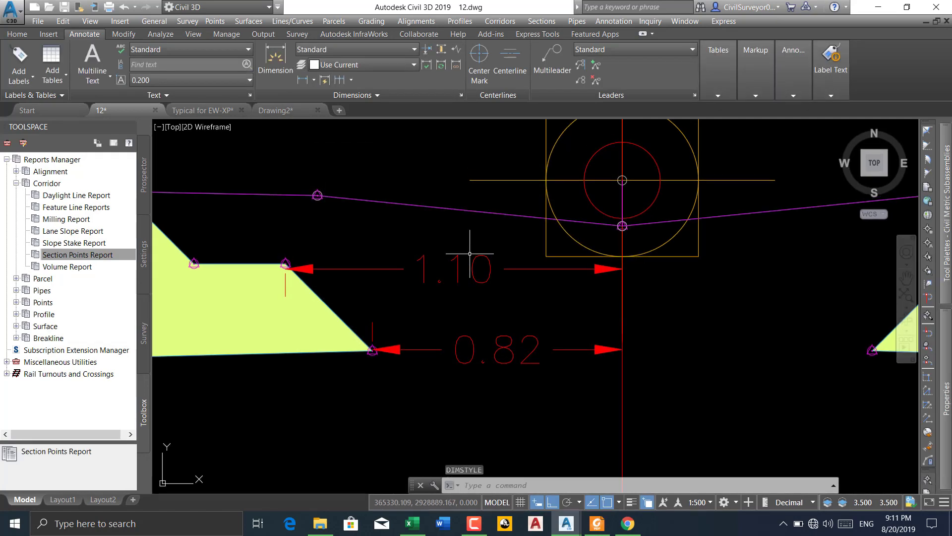
Delete the 1.10 dimension and dimension the left pavement's inner step corner to the centreline again
left_click(475, 257)
key("Delete")
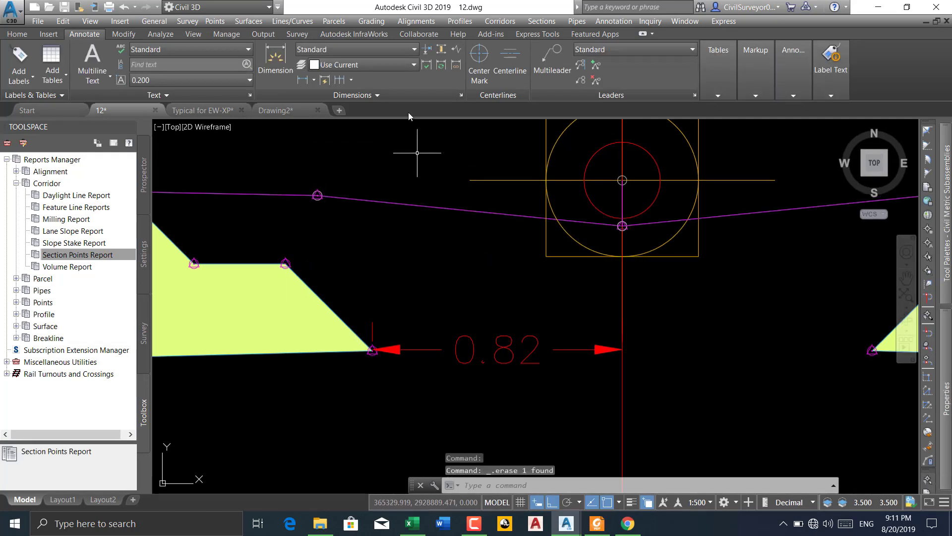
left_click(285, 263)
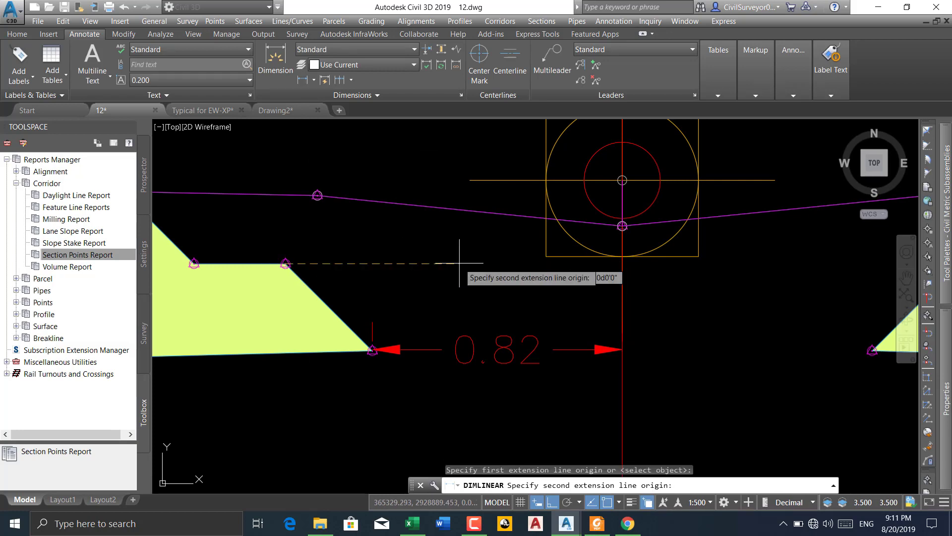
left_click(622, 262)
left_click(621, 264)
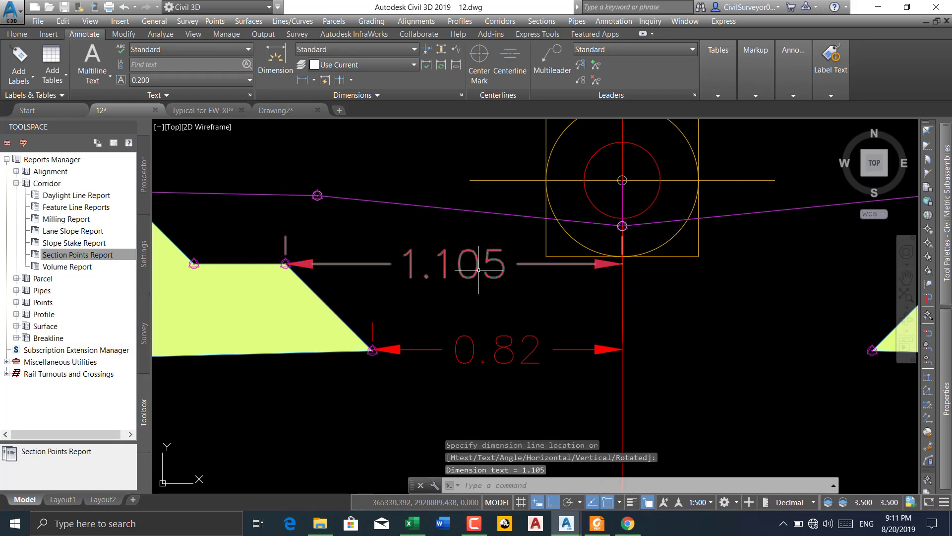
Switch to Excel, check the offsets of point 11 and the first point in Sheet2, and return to Civil 3D
left_click(412, 523)
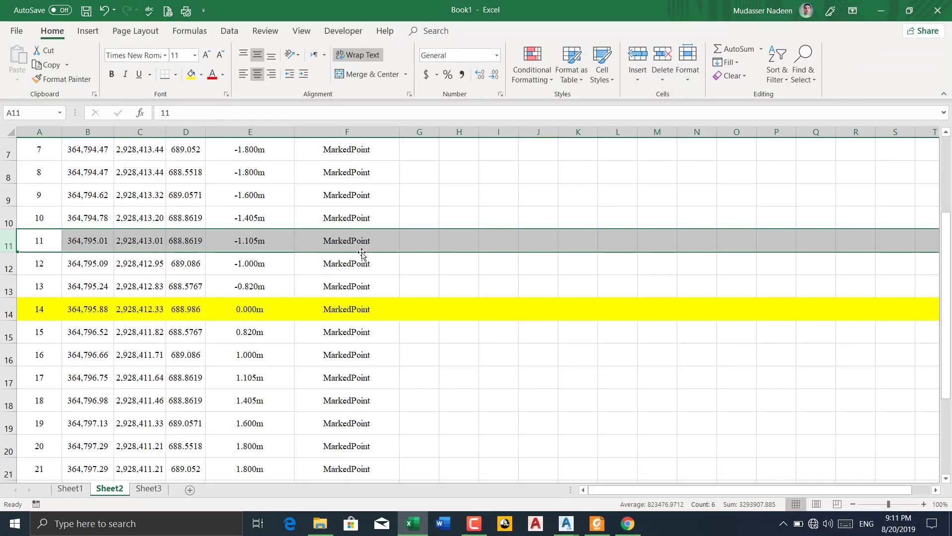
scroll(247, 245, "up", 2)
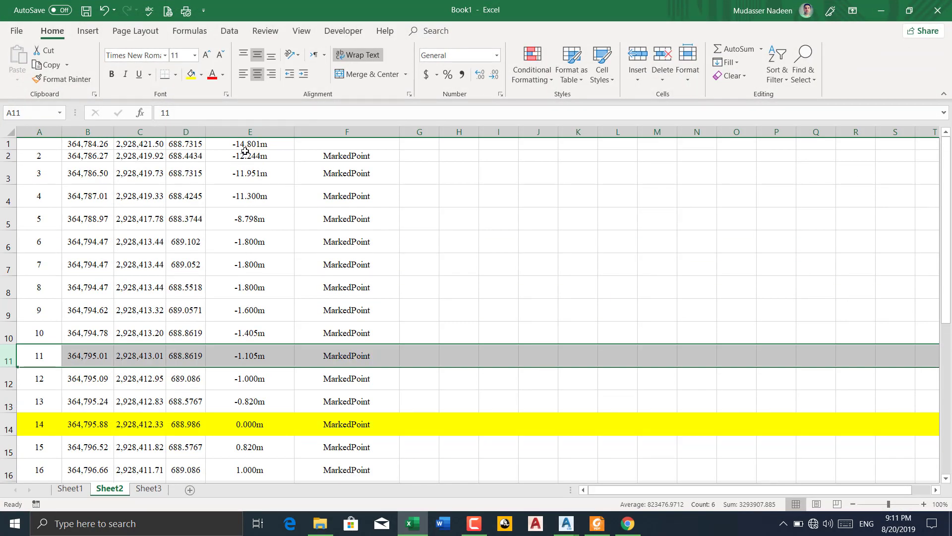
left_click(881, 11)
Dimension the horizontal distance from the outer left end of the magenta line to the centreline, placing the dimension below the left pavement
scroll(663, 249, "down", 5)
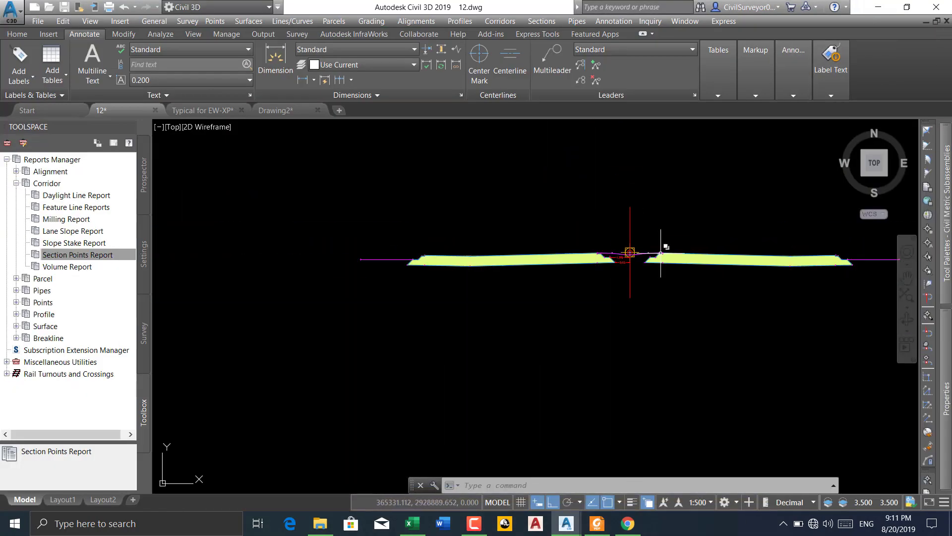
scroll(351, 266, "up", 3)
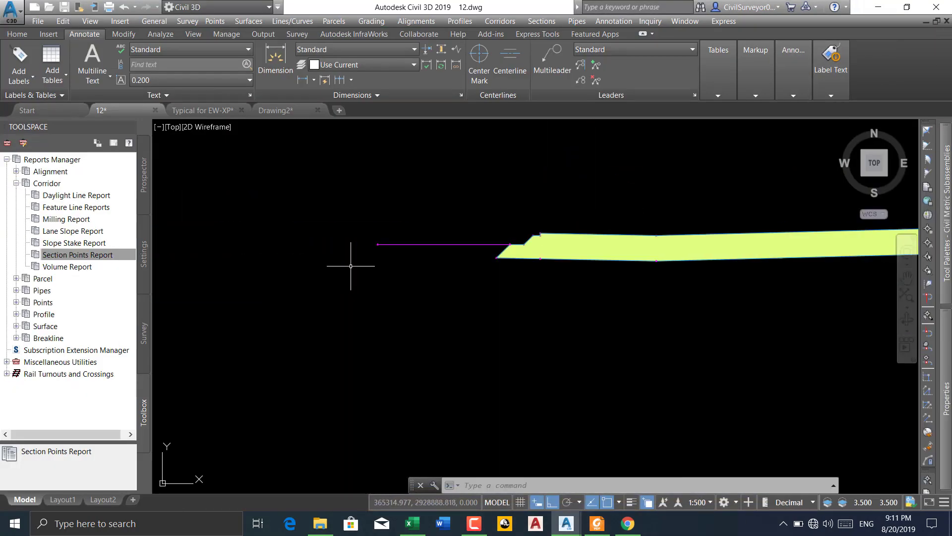
left_click(302, 80)
scroll(399, 246, "up", 5)
scroll(317, 219, "up", 3)
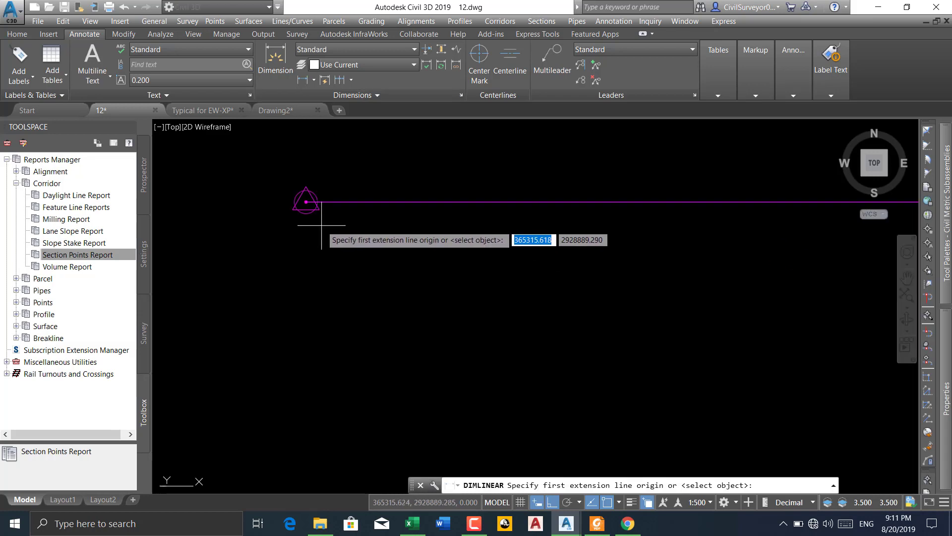
left_click(306, 202)
scroll(220, 281, "down", 5)
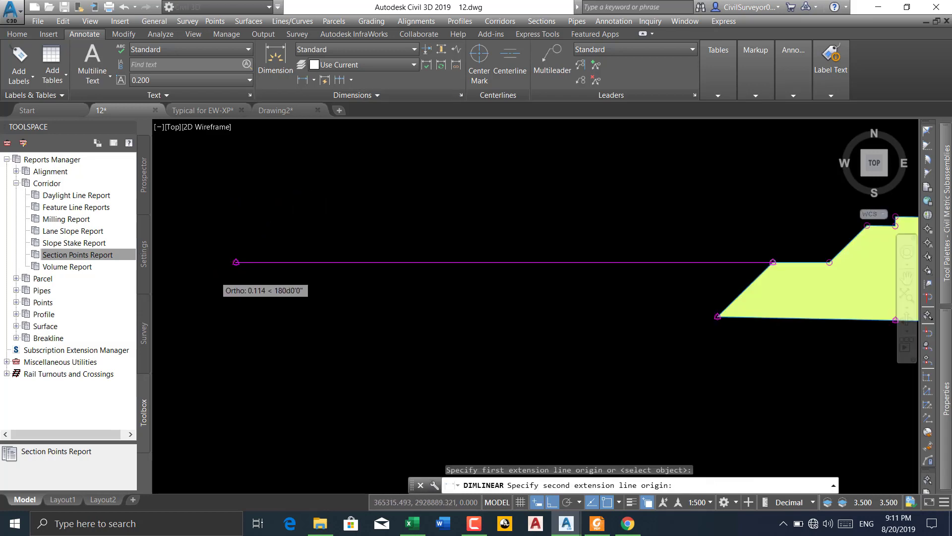
scroll(669, 262, "up", 3)
scroll(678, 248, "up", 2)
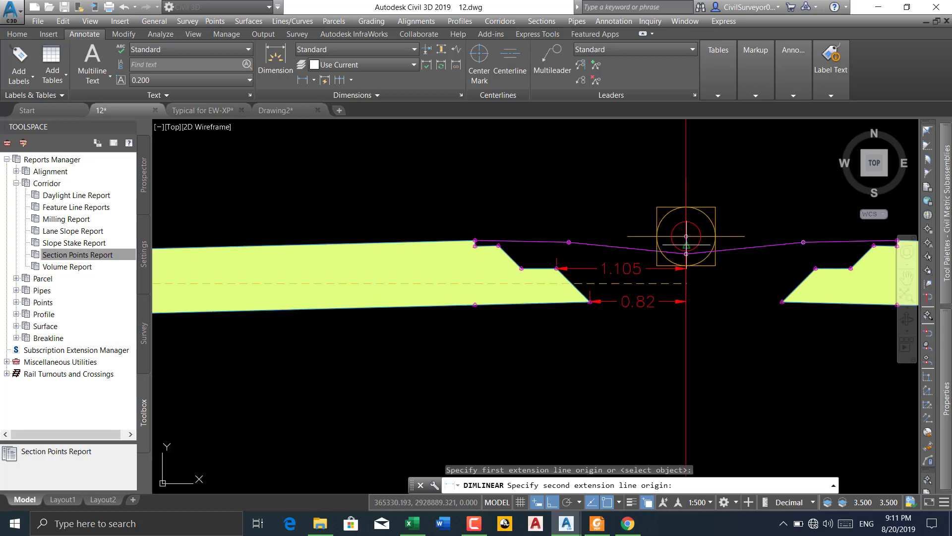
scroll(678, 248, "up", 5)
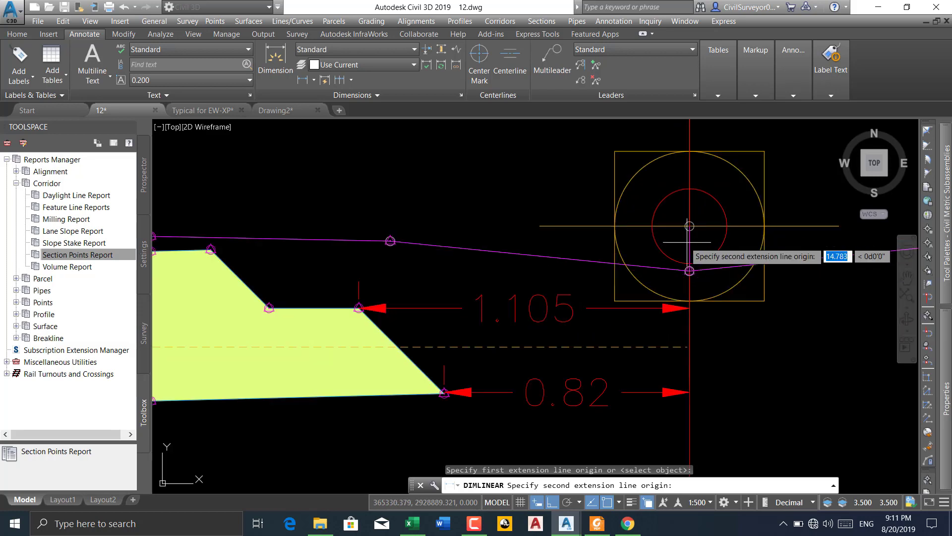
left_click(690, 348)
scroll(689, 306, "down", 8)
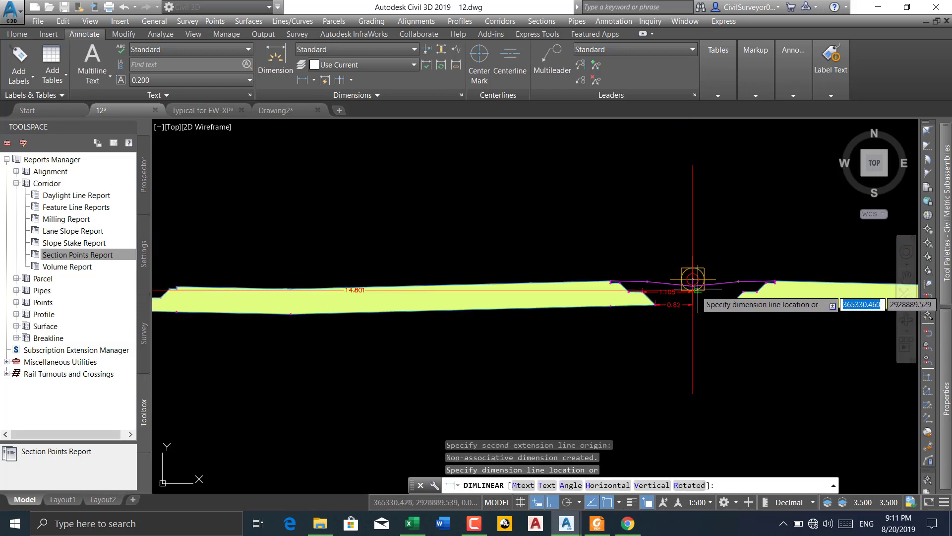
left_click(523, 308)
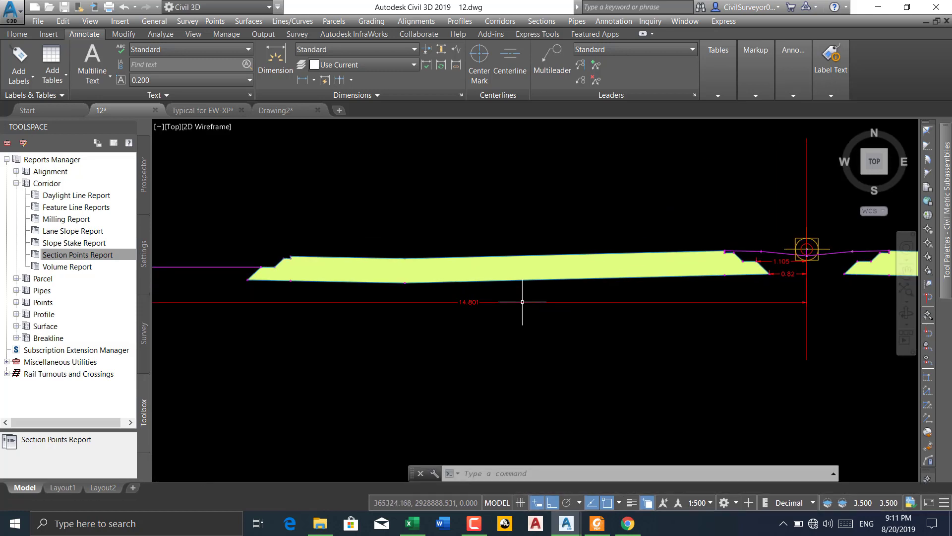
Dimension the horizontal distance from the lower inner corner of the right pavement to the centreline
scroll(454, 316, "up", 4)
scroll(473, 288, "down", 3)
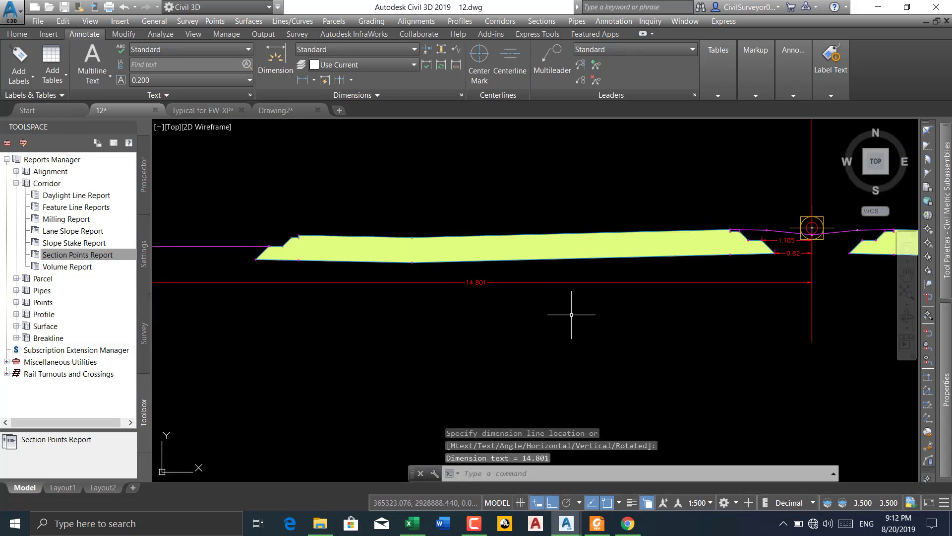
scroll(357, 245, "down", 3)
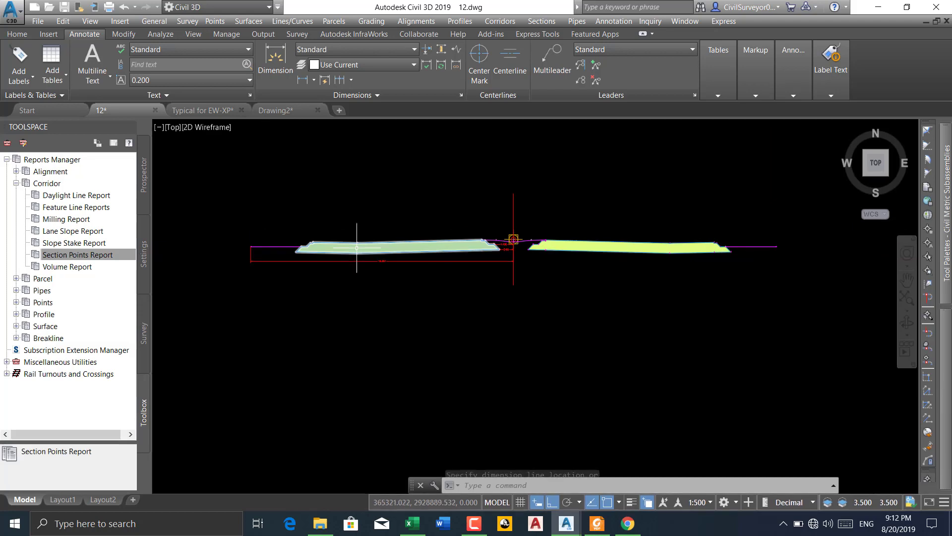
middle_click_drag(510, 238, 395, 240)
scroll(395, 236, "up", 4)
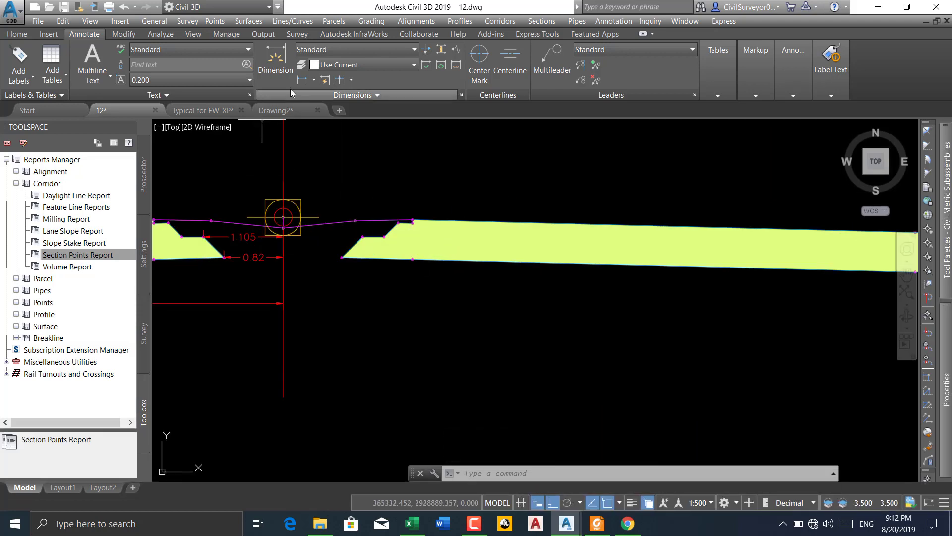
scroll(330, 257, "up", 4)
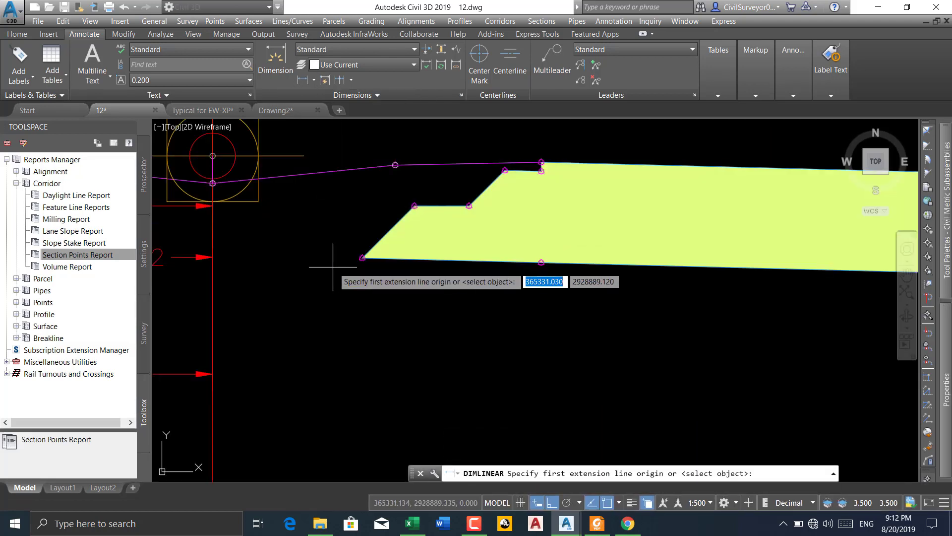
left_click(362, 258)
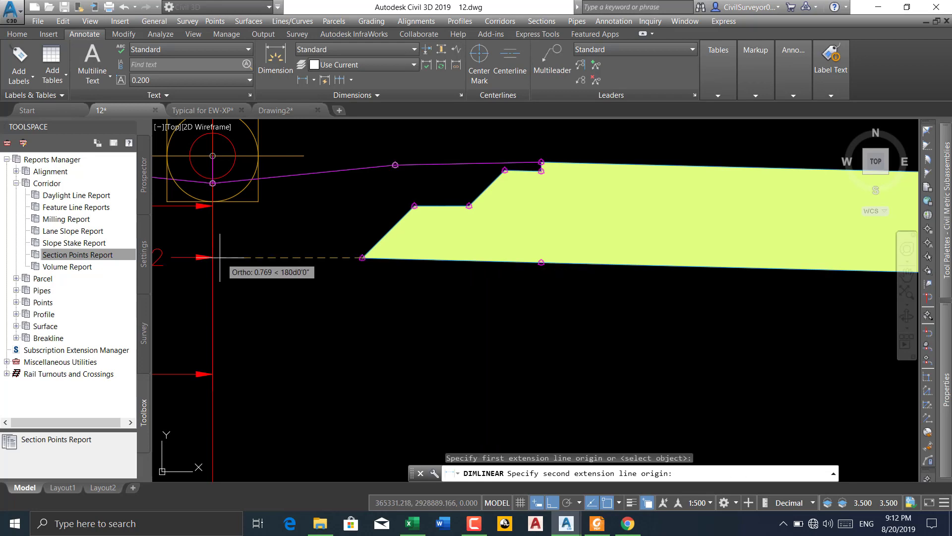
left_click(214, 257)
left_click(265, 259)
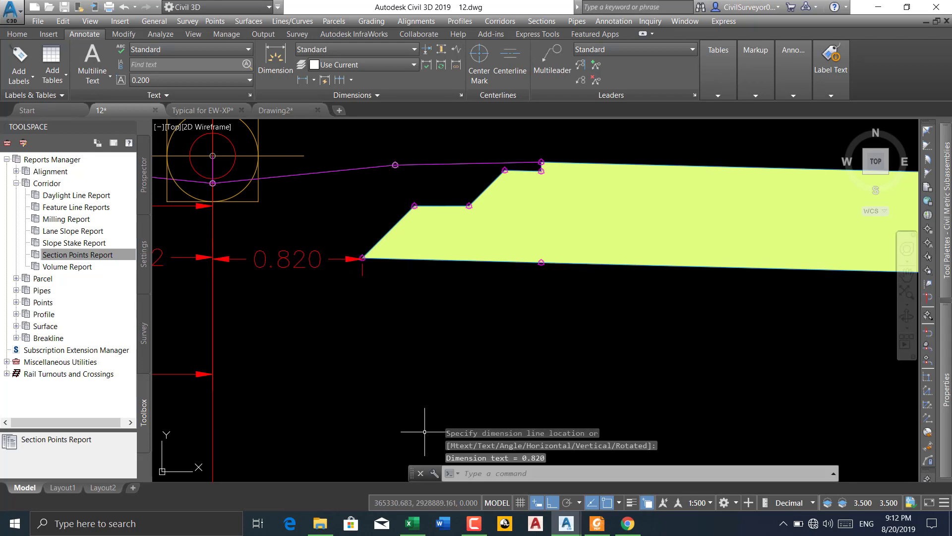
Switch to Excel, check the positive offsets in Sheet2, and widen columns C and B
left_click(413, 522)
scroll(348, 327, "down", 3)
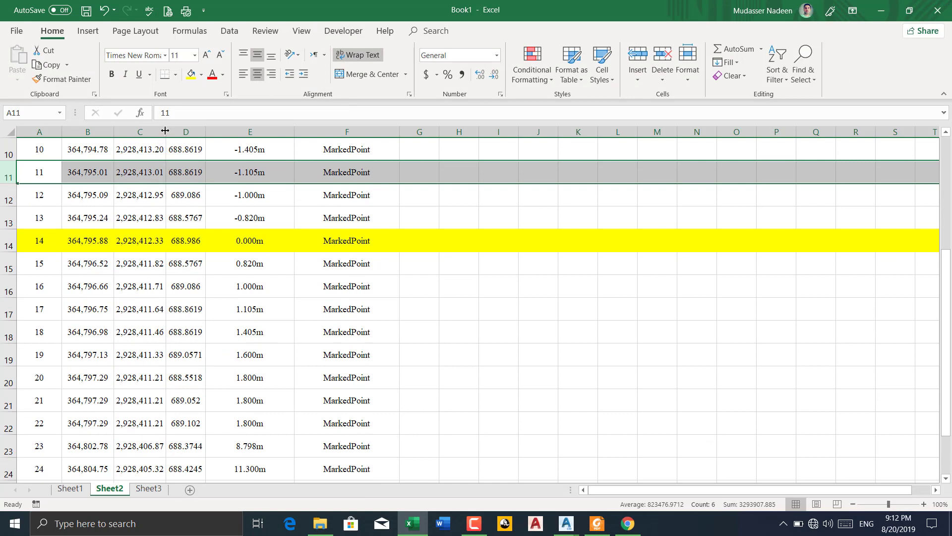
left_click_drag(165, 130, 194, 131)
left_click_drag(114, 132, 145, 131)
Change the number format of columns B and C in Sheet2 to General
scroll(106, 206, "up", 3)
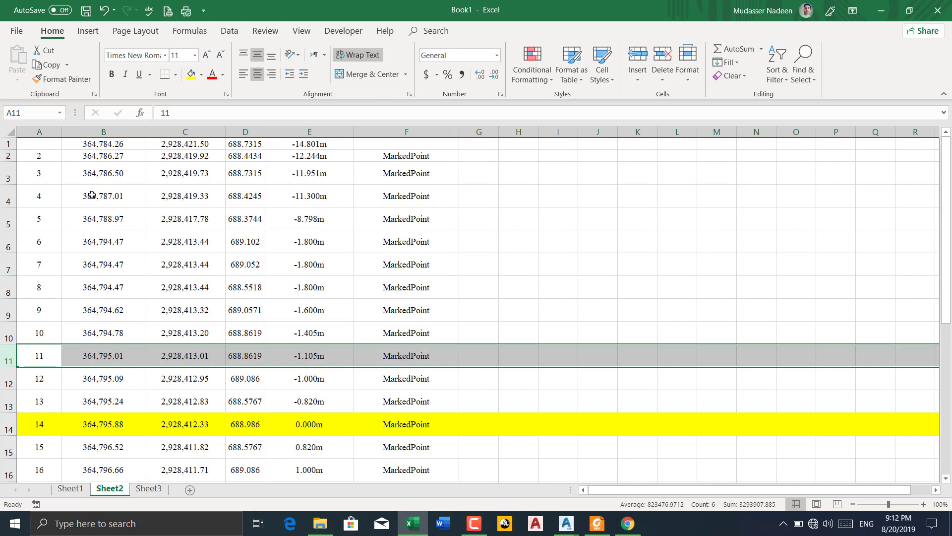
left_click_drag(96, 126, 188, 131)
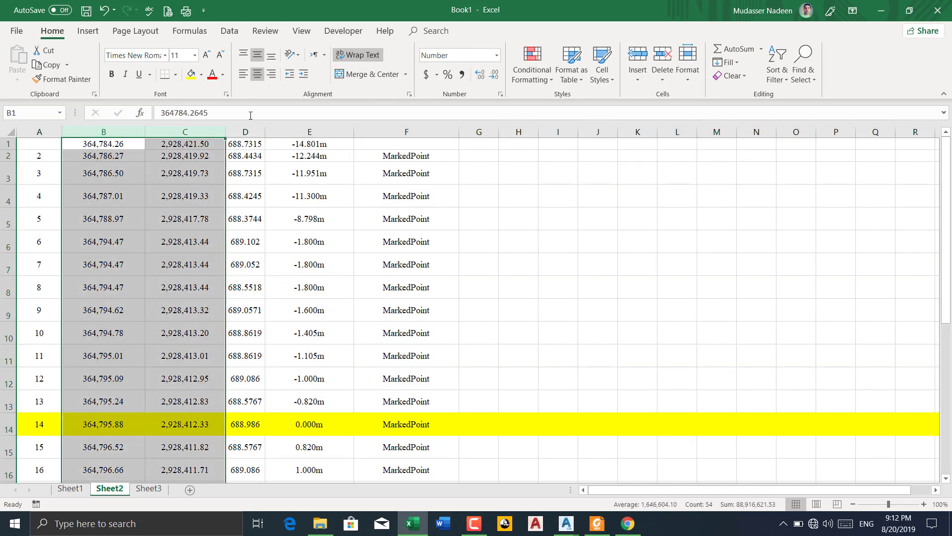
left_click(497, 55)
left_click(469, 73)
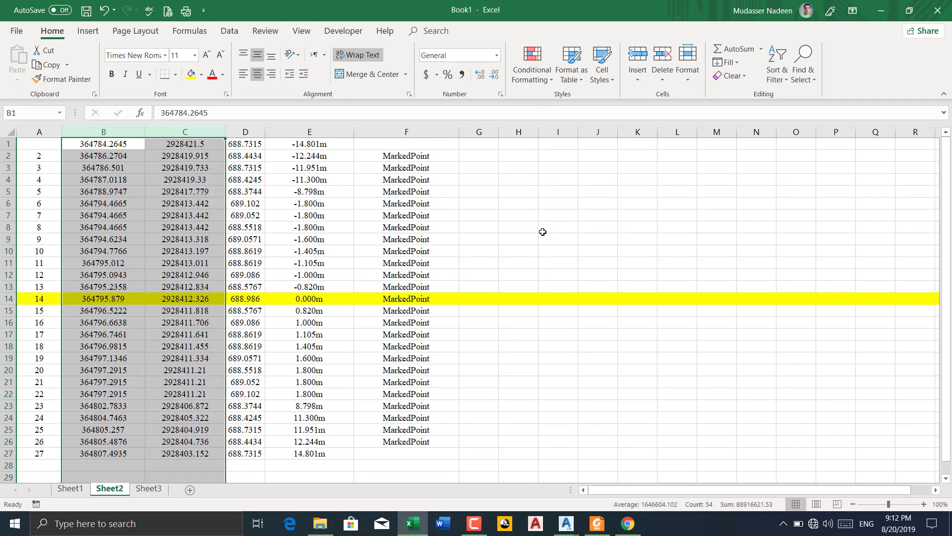
Switch to Chrome and look through the further chainages of the Corridor Section Points Report
left_click(541, 229)
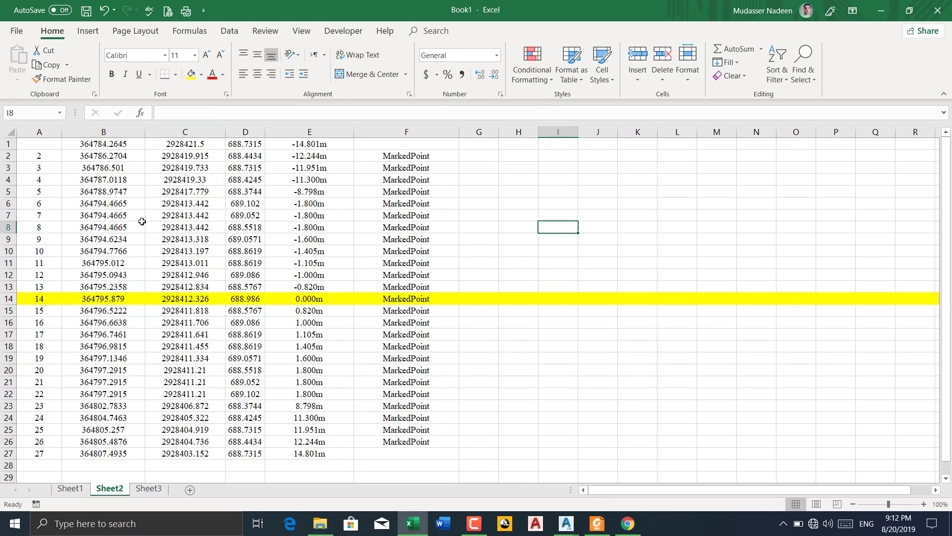
scroll(142, 221, "down", 5)
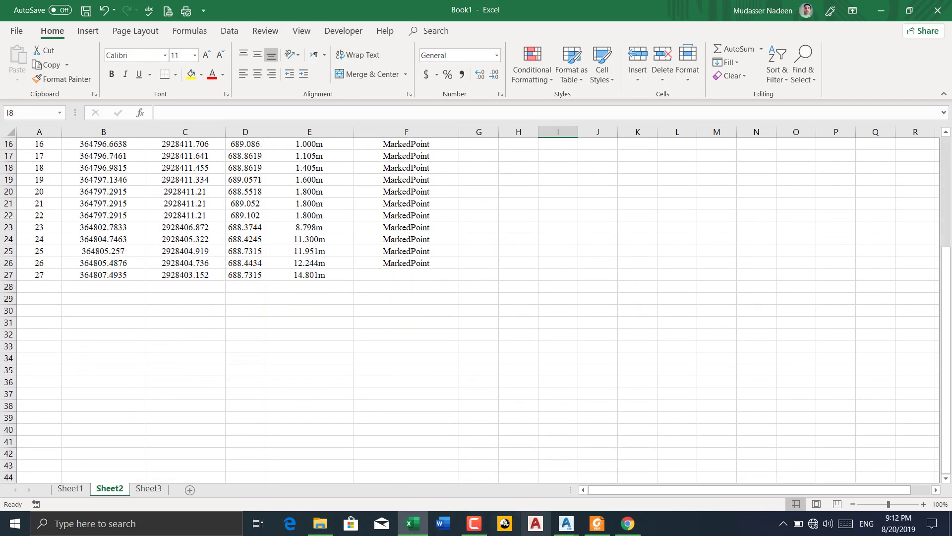
left_click(627, 523)
scroll(289, 223, "down", 5)
scroll(289, 223, "down", 20)
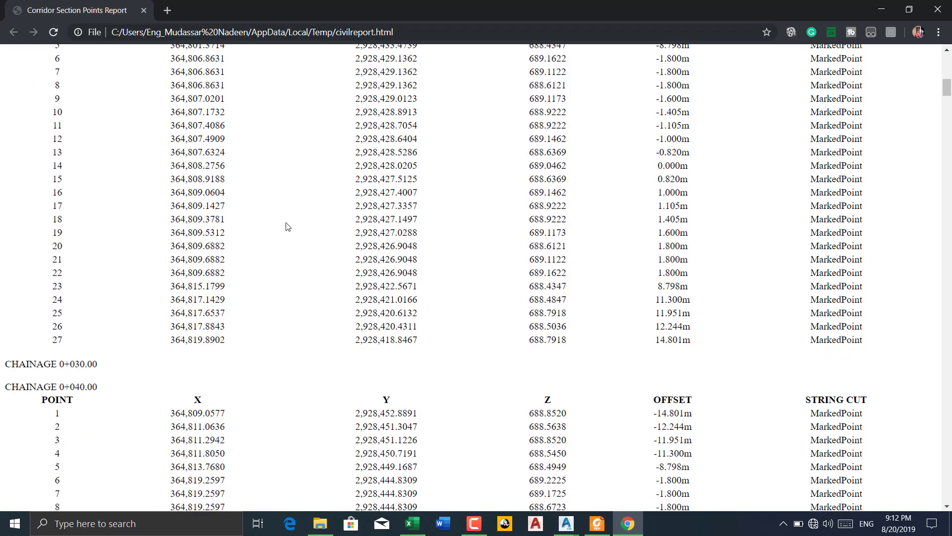
scroll(285, 228, "down", 20)
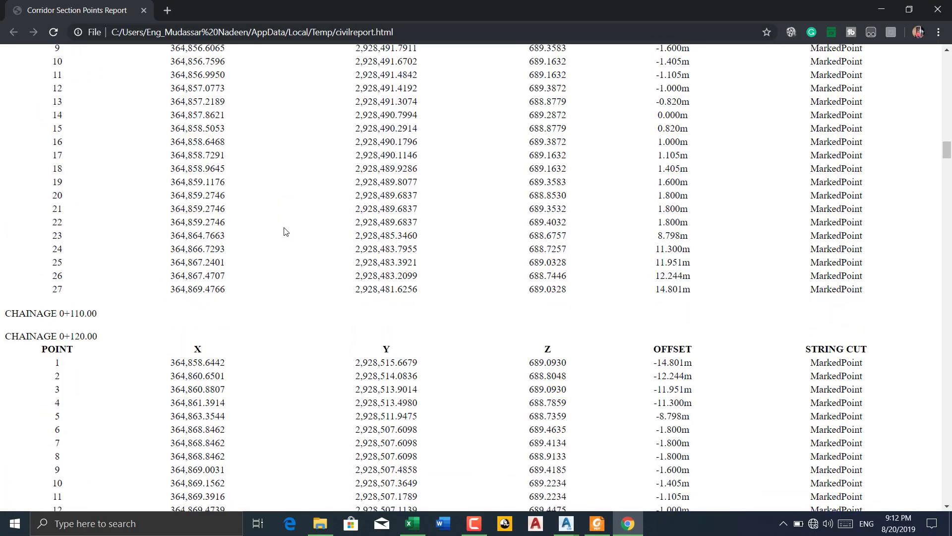
left_click(882, 10)
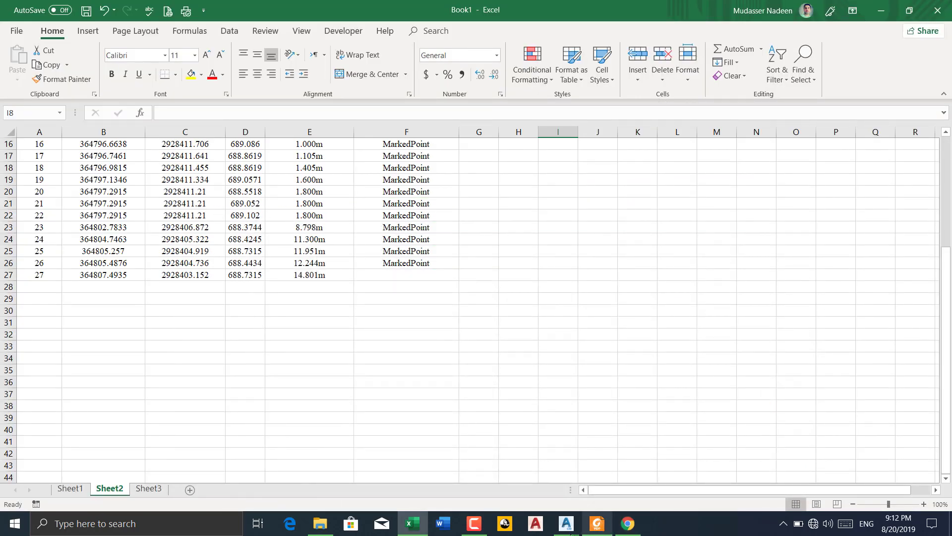
Copy the entire Corridor Section Points Report from Chrome and paste it at cell A1 of a new Excel worksheet
left_click(628, 523)
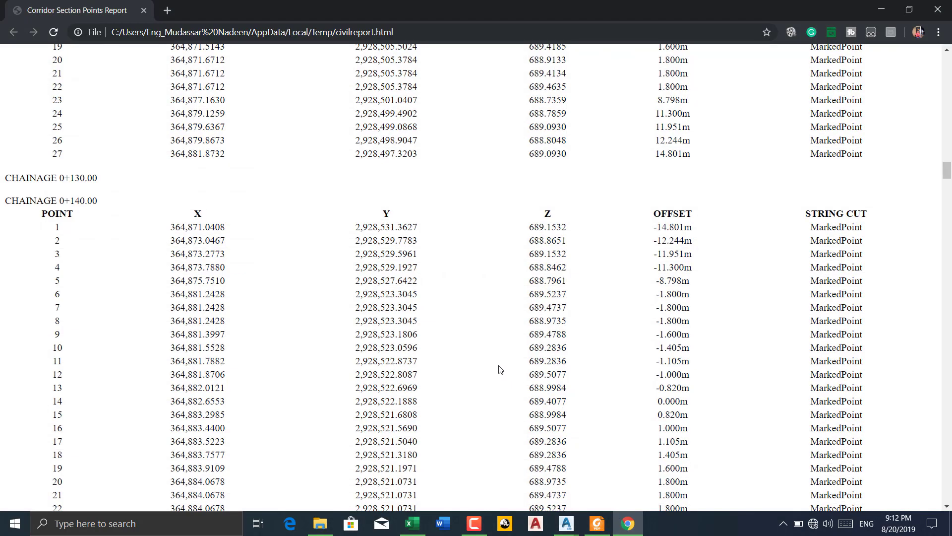
key("ctrl+a")
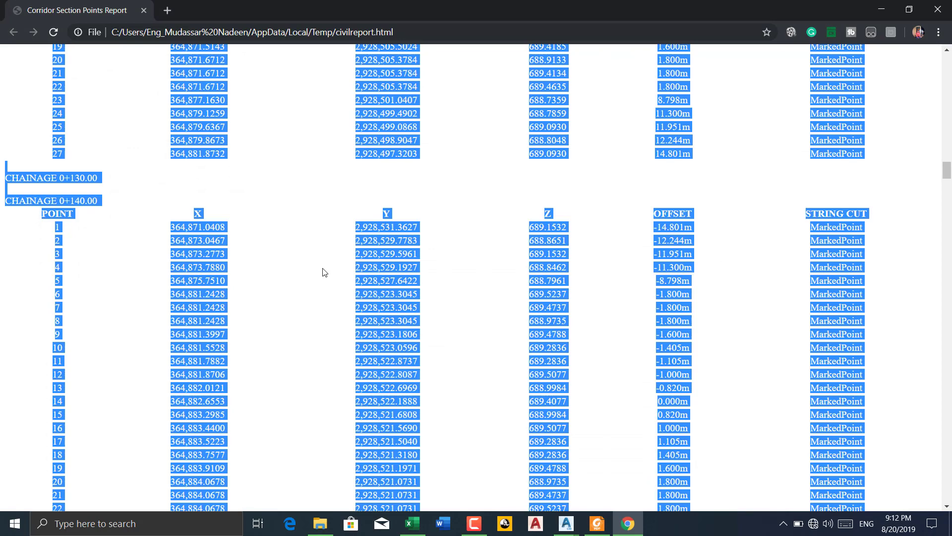
left_click(412, 523)
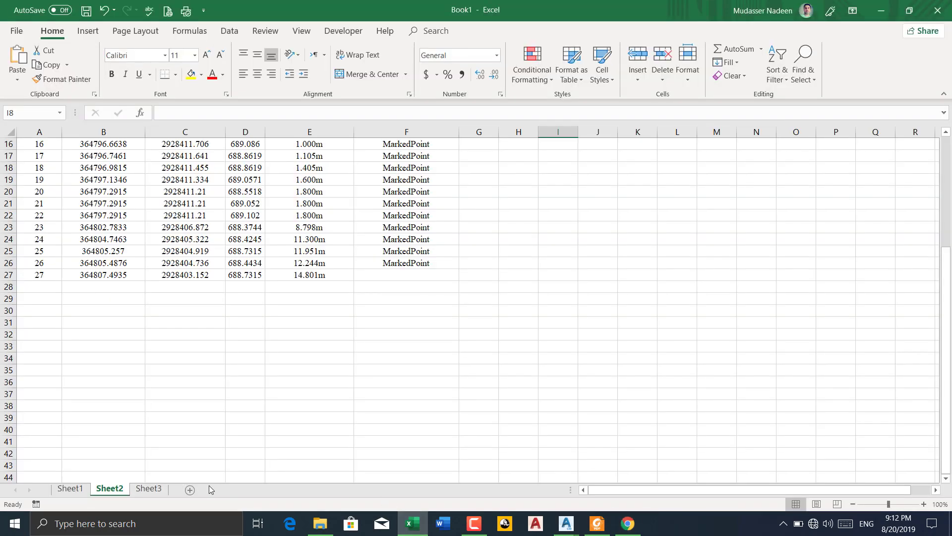
left_click(190, 489)
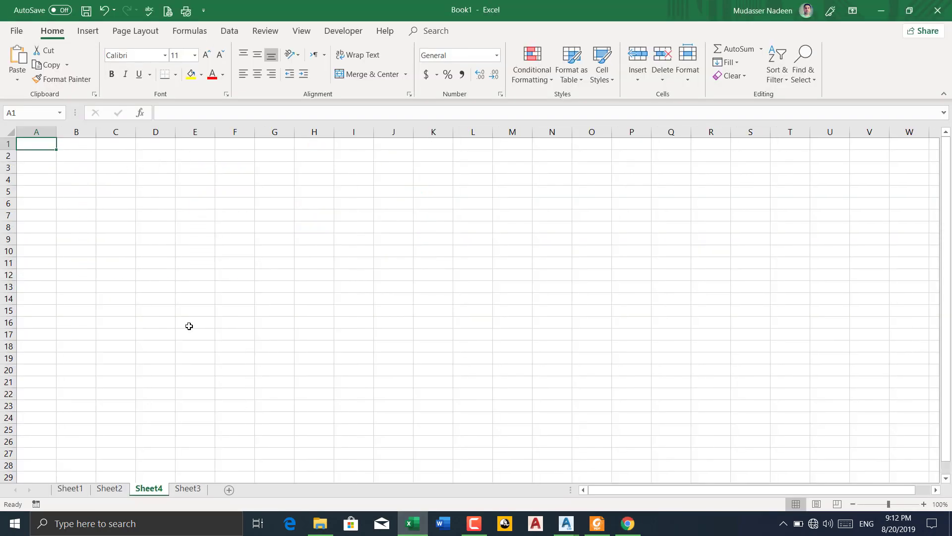
right_click(39, 145)
left_click(63, 199)
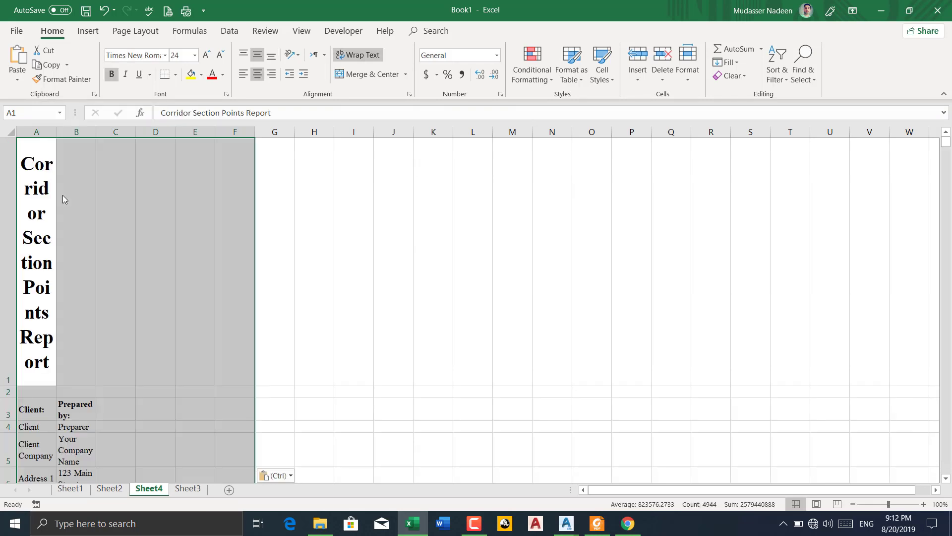
Apply the General number format to columns A to F of the pasted report
scroll(43, 238, "down", 4)
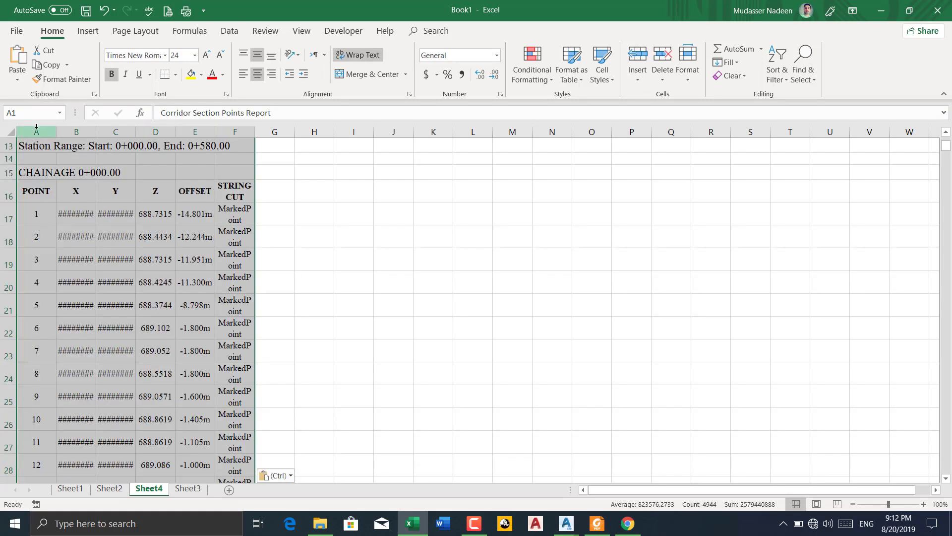
left_click_drag(36, 126, 235, 131)
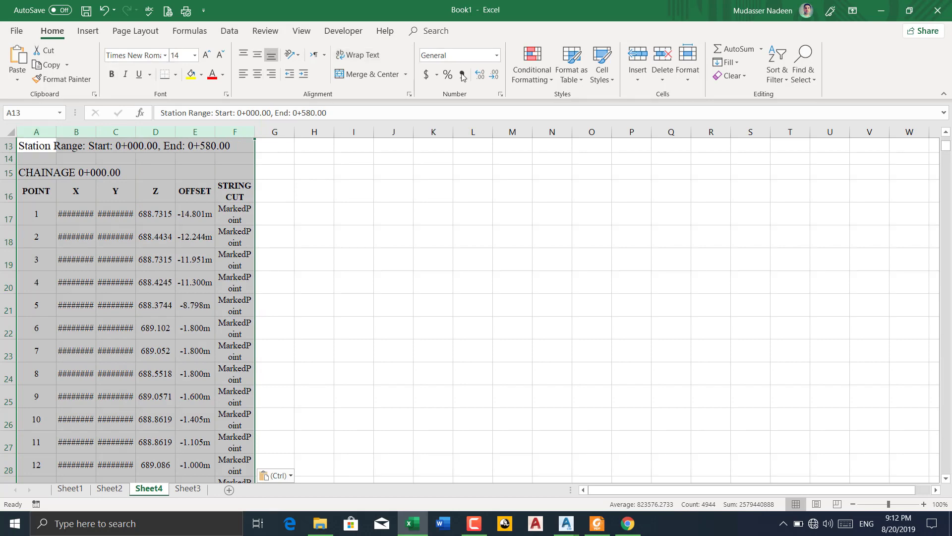
left_click(496, 56)
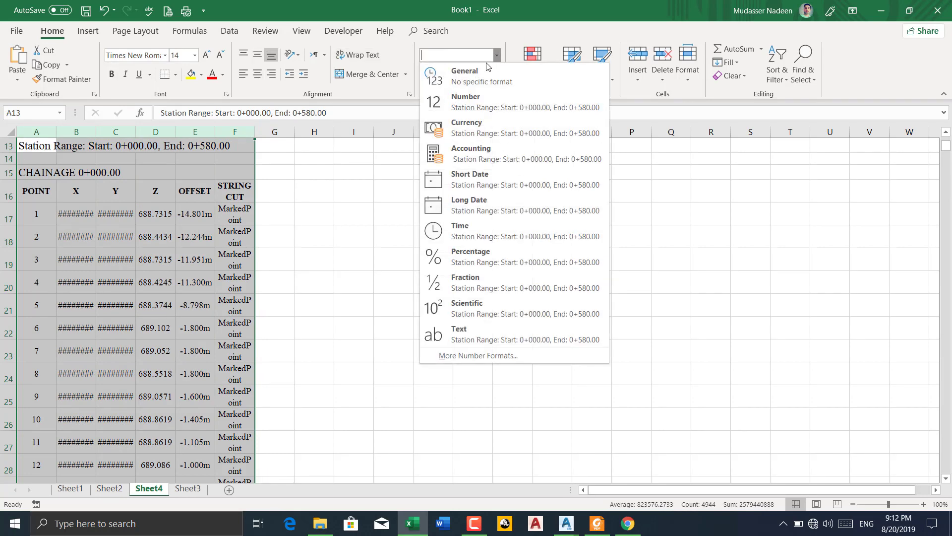
left_click(464, 74)
left_click(324, 238)
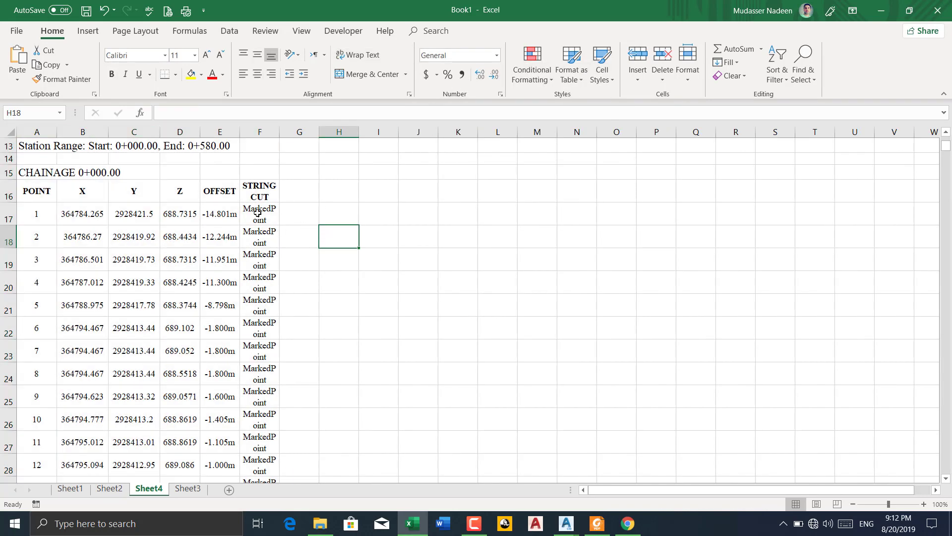
Delete the STRING CUT column from the pasted report
left_click(260, 131)
right_click(260, 130)
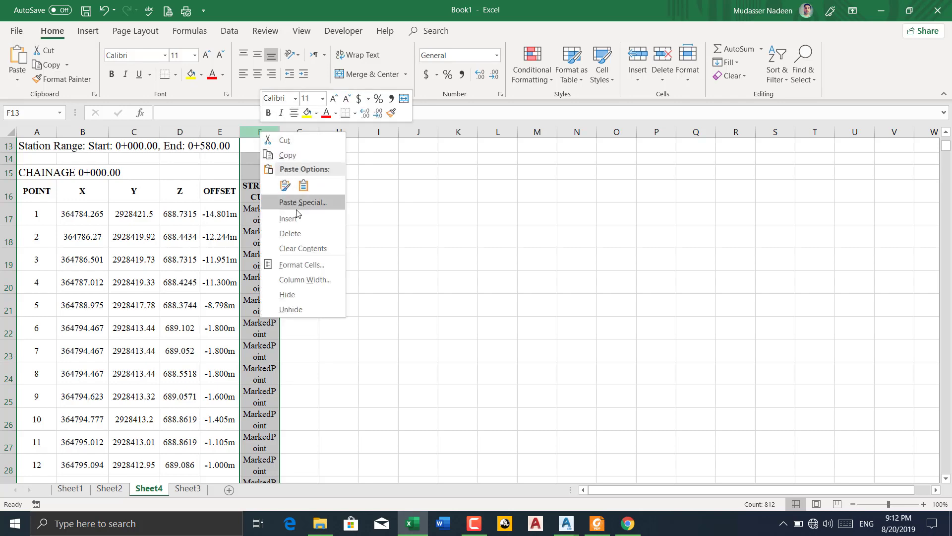
left_click(293, 234)
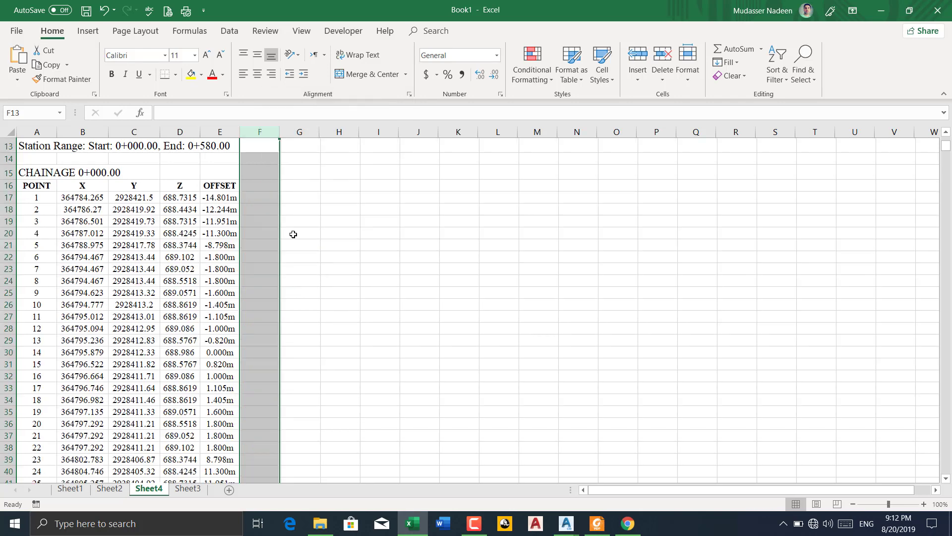
Delete rows 13 to 15, from the Station Range line to the CHAINAGE 0+000.00 heading
left_click_drag(9, 146, 14, 174)
right_click(8, 144)
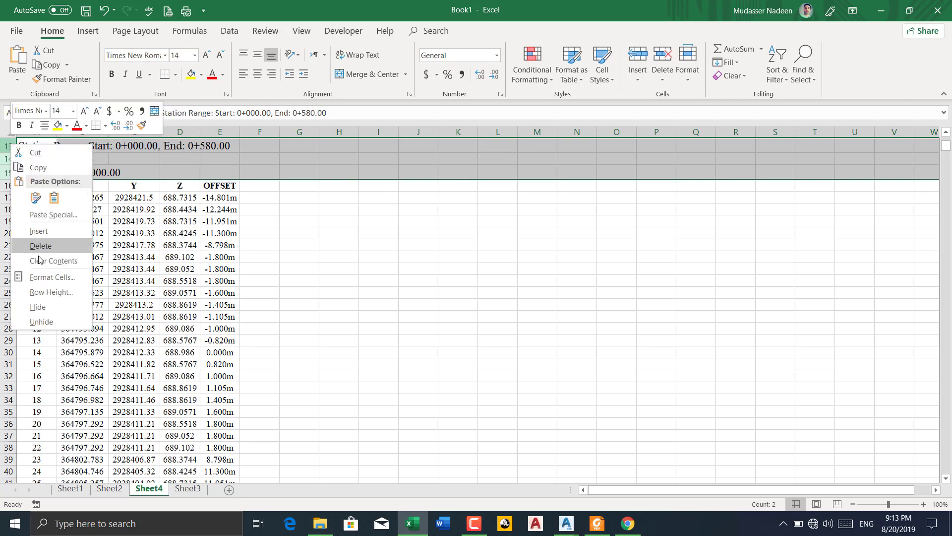
left_click(39, 250)
Examine the point tables and headings from the first chainage through CHAINAGE 0+020.00 in Sheet4
scroll(59, 174, "down", 3)
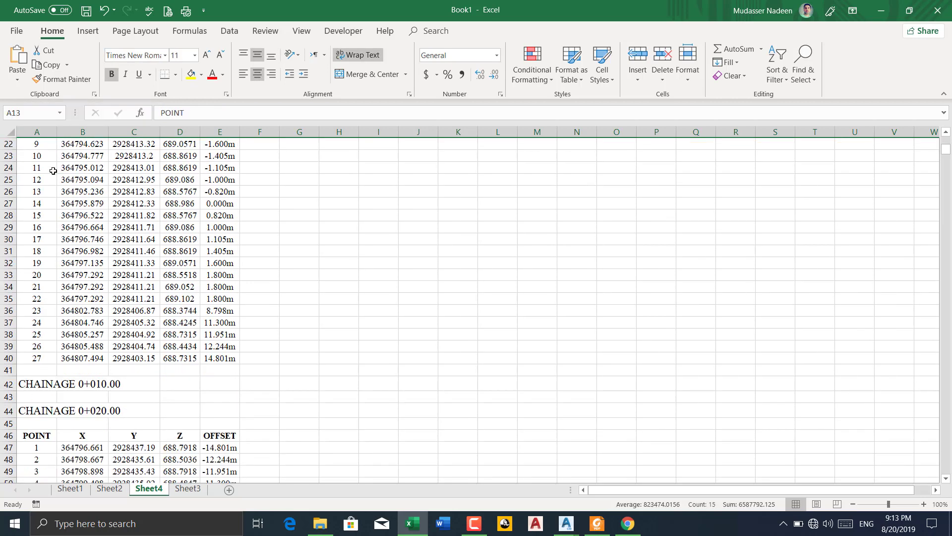
scroll(56, 180, "up", 3)
scroll(61, 210, "down", 4)
scroll(44, 355, "down", 2)
scroll(42, 357, "down", 12)
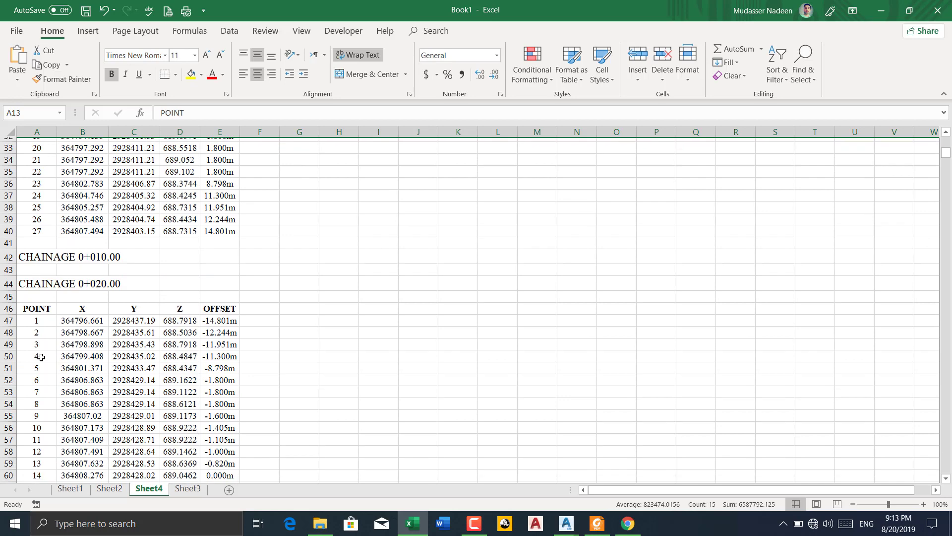
scroll(52, 340, "up", 5)
scroll(52, 340, "up", 17)
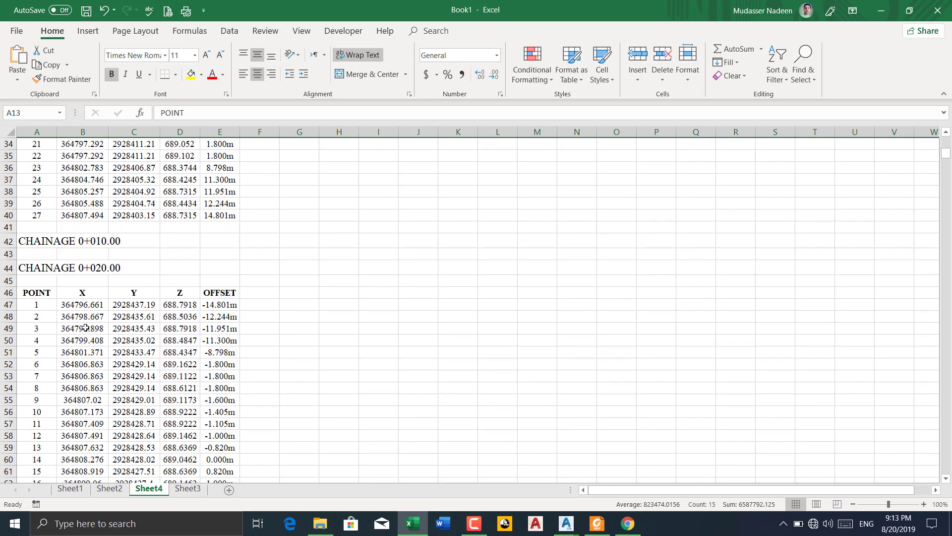
scroll(147, 292, "down", 4)
scroll(148, 292, "up", 4)
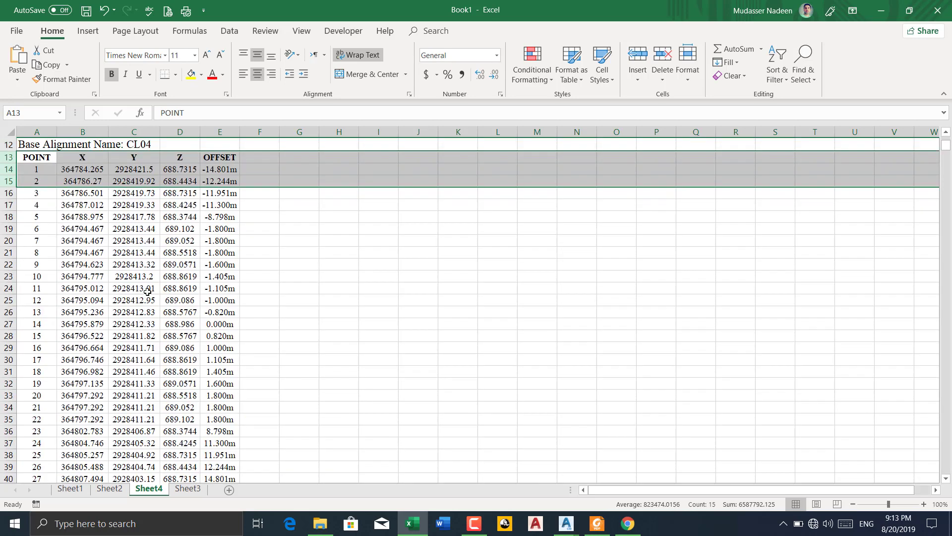
Delete report header rows 1 to 12 above the first POINT heading row in Sheet4
left_click_drag(17, 168, 21, 281)
right_click(10, 266)
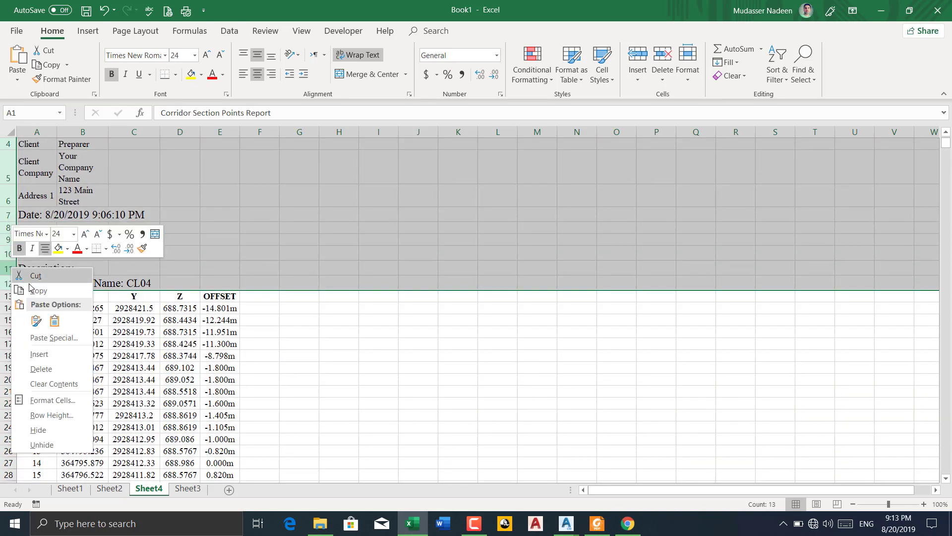
left_click(45, 370)
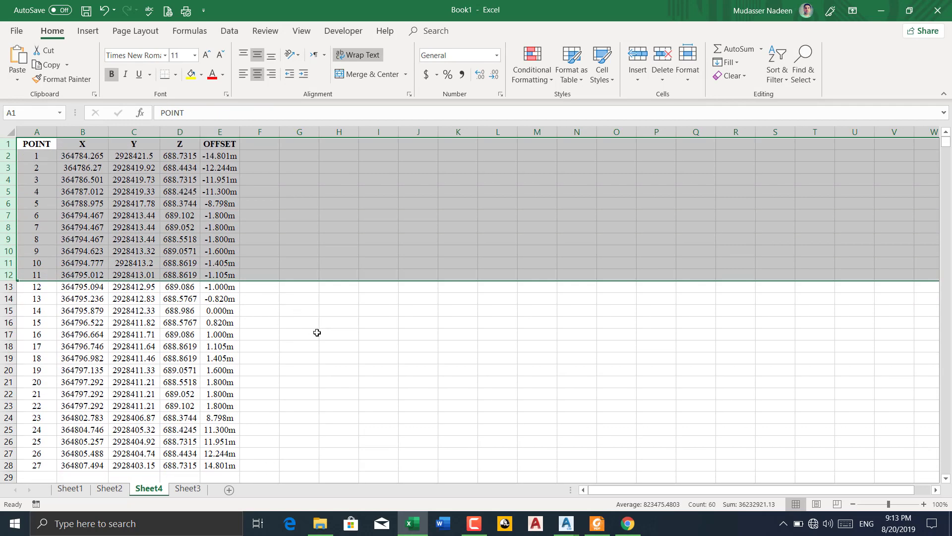
left_click(312, 344)
scroll(235, 272, "down", 3)
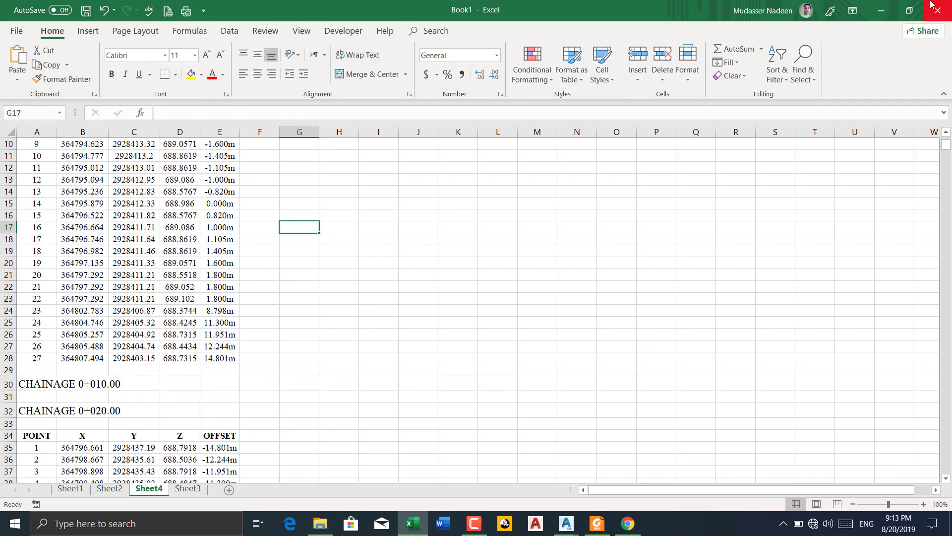
Minimize Excel, close the section points report in Chrome, and show the whole assembly section in Civil 3D
left_click(882, 11)
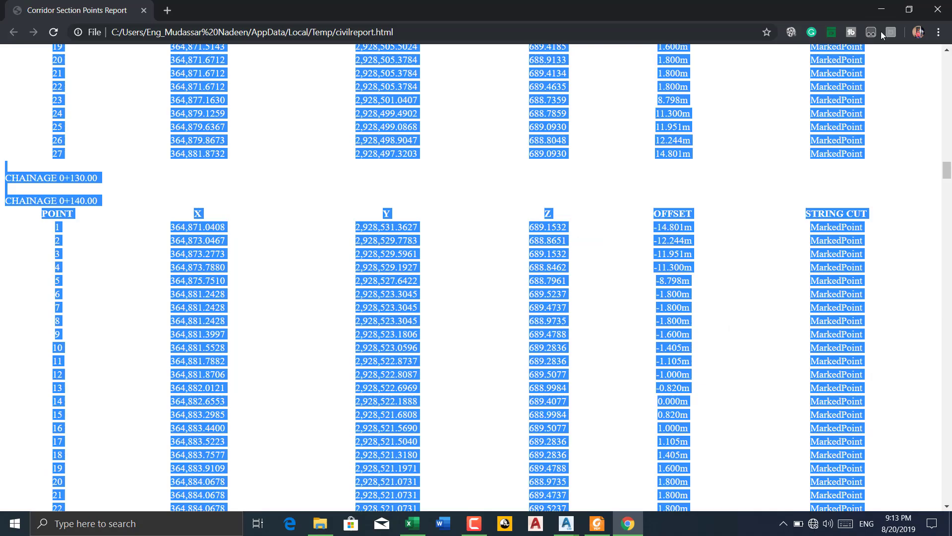
left_click(938, 9)
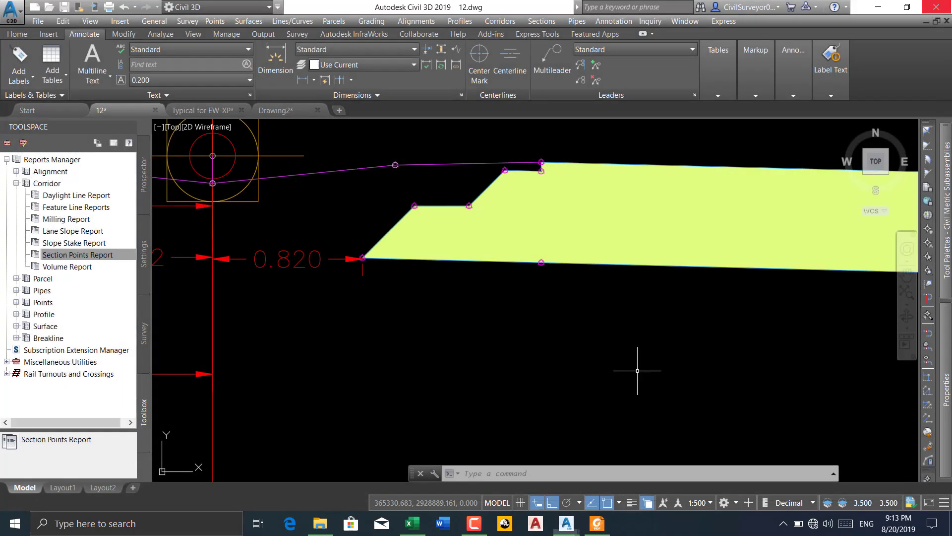
left_click(469, 529)
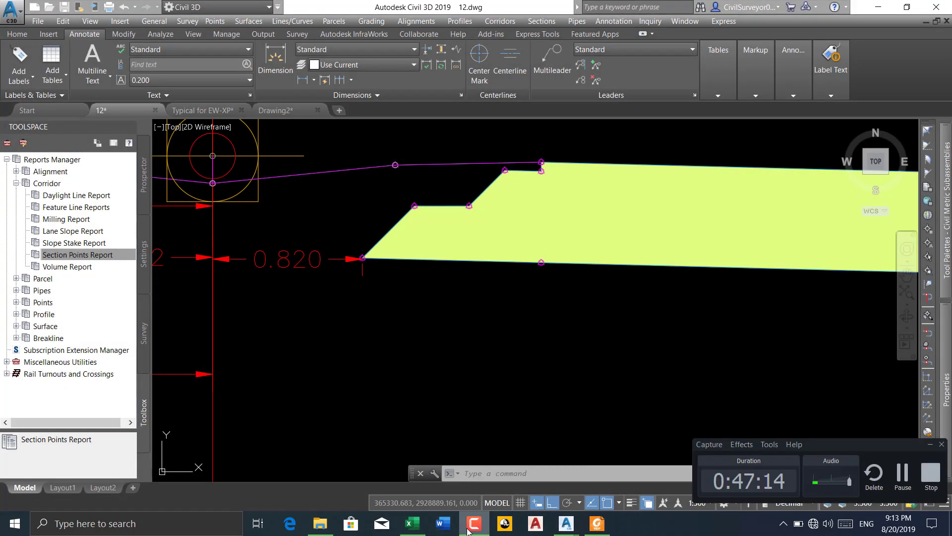
scroll(497, 320, "down", 6)
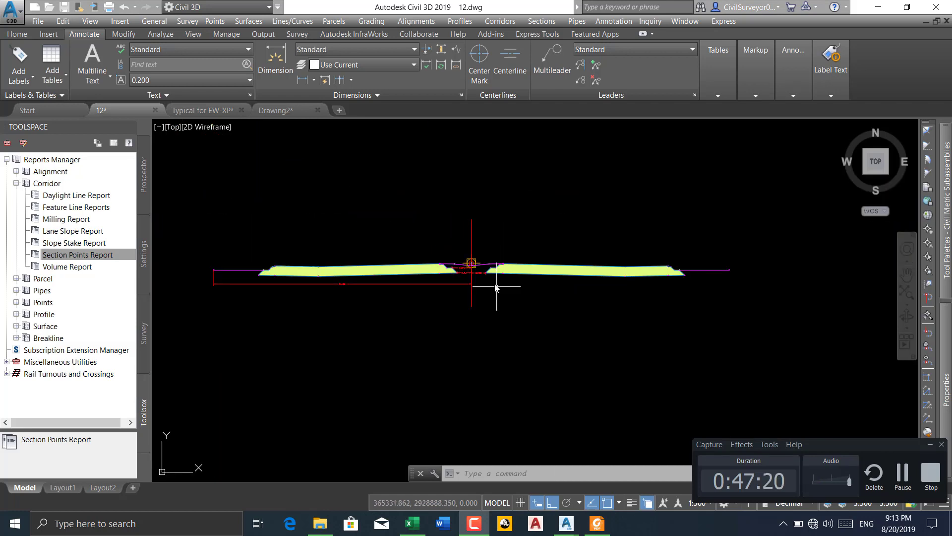
Examine the road section offsets and levels at 0+050.000 and 0+075.000 in Quantity Report.pdf in Foxit Reader, then return to Civil 3D
left_click(597, 523)
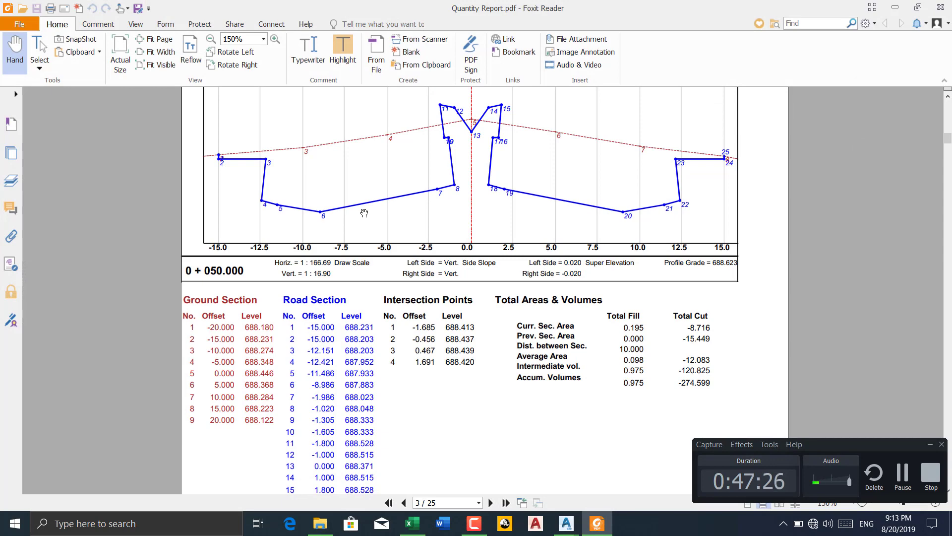
scroll(364, 213, "down", 2)
scroll(342, 233, "up", 1)
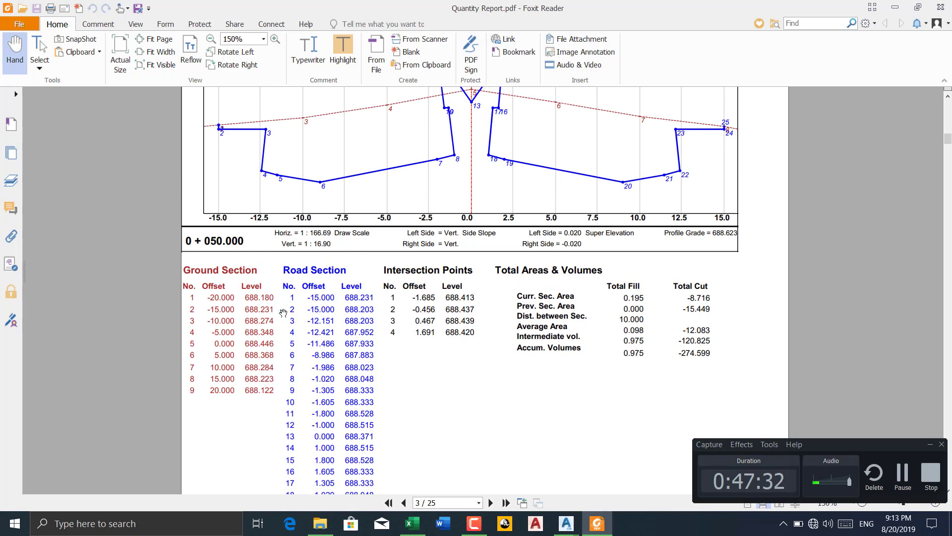
scroll(318, 282, "down", 1)
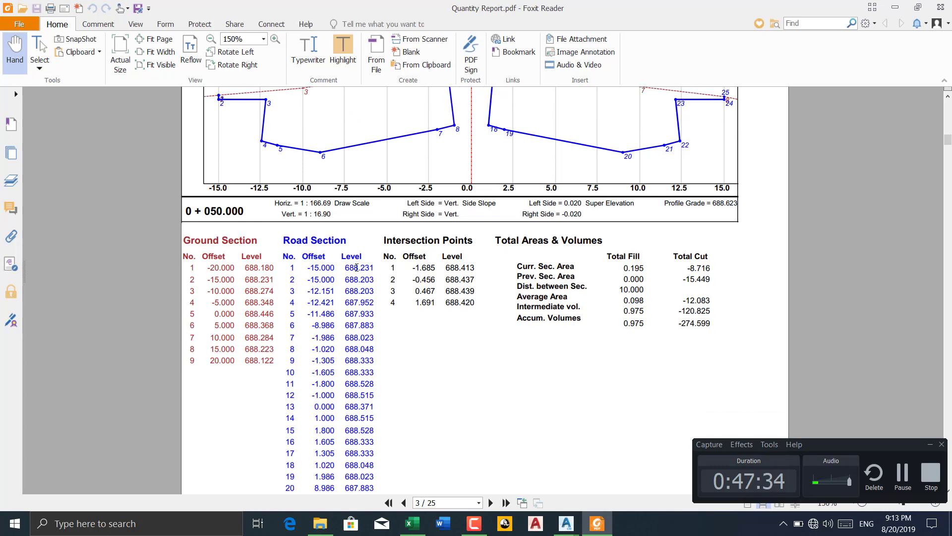
scroll(376, 300, "up", 3)
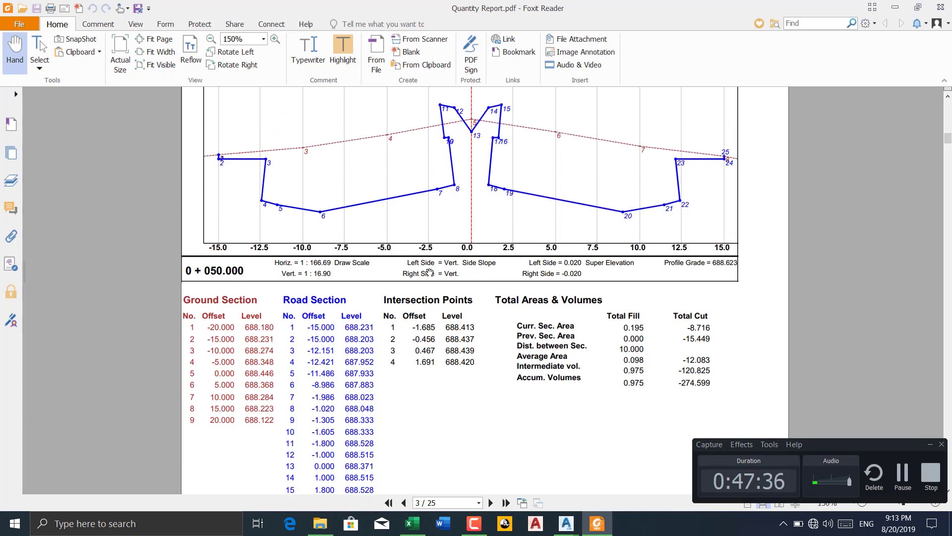
scroll(413, 252, "down", 5)
scroll(412, 253, "down", 18)
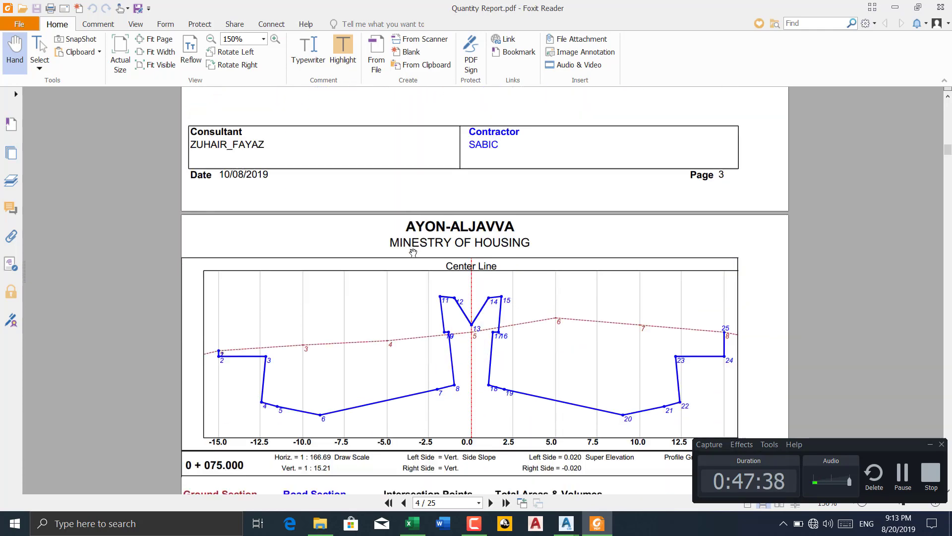
scroll(413, 253, "down", 4)
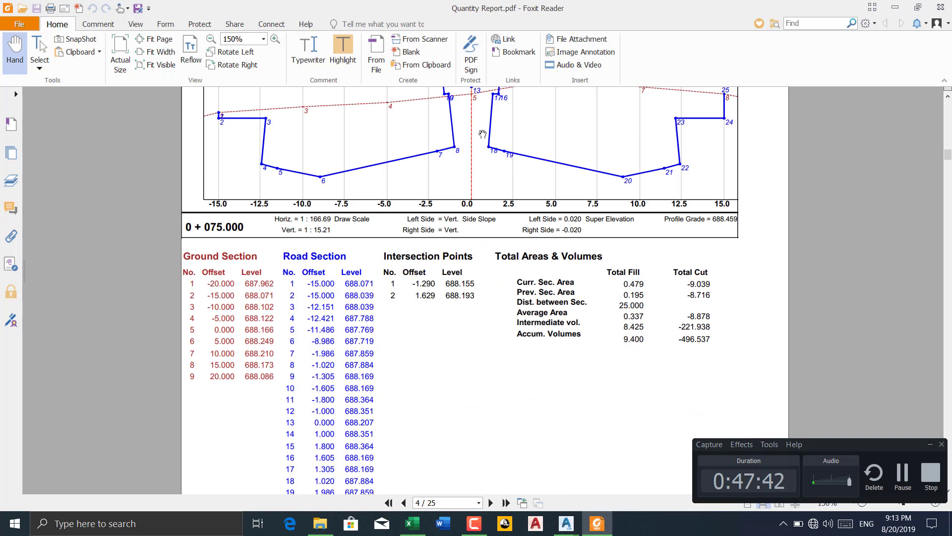
left_click(895, 7)
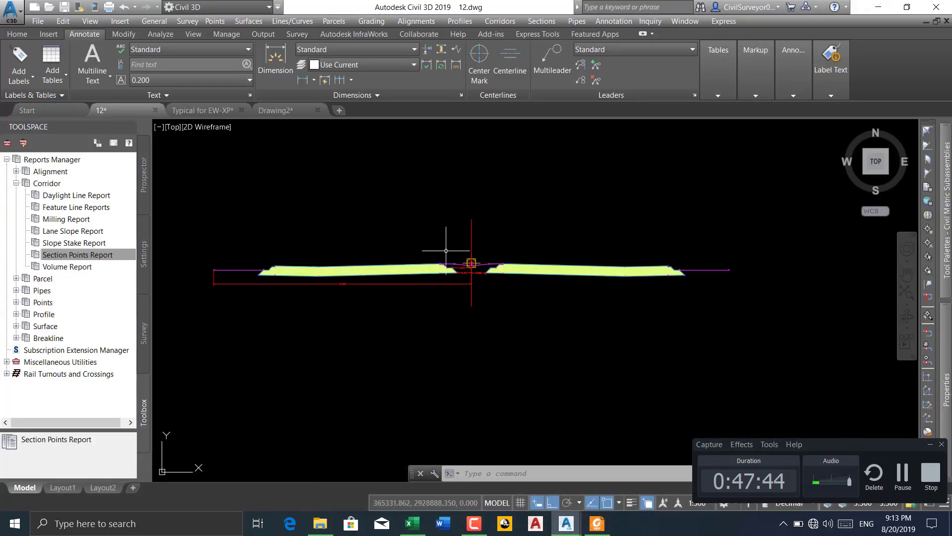
Switch from Civil 3D to Foxit Reader, examine the 0+075.000 cross-section and its road section offsets and levels in Quantity Report.pdf, then show the desktop
scroll(436, 248, "up", 5)
scroll(389, 270, "down", 2)
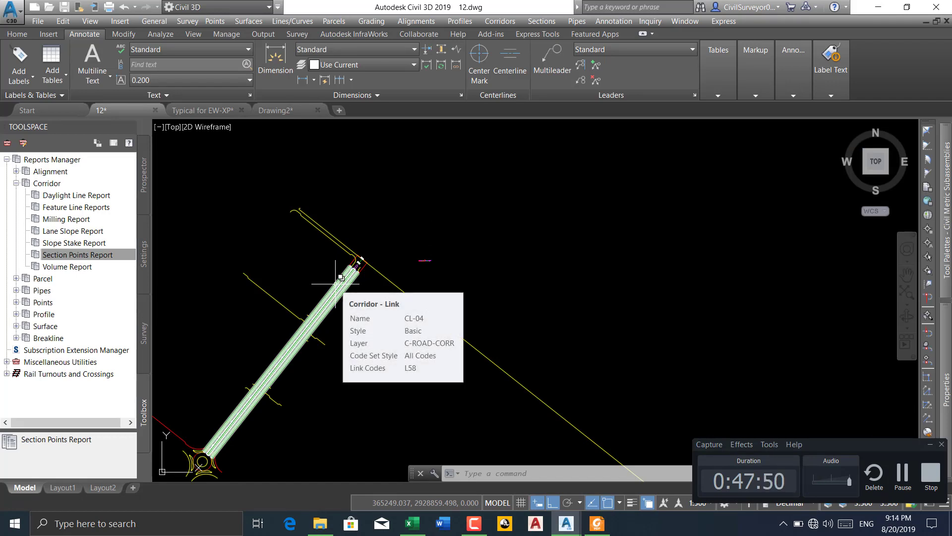
left_click(878, 7)
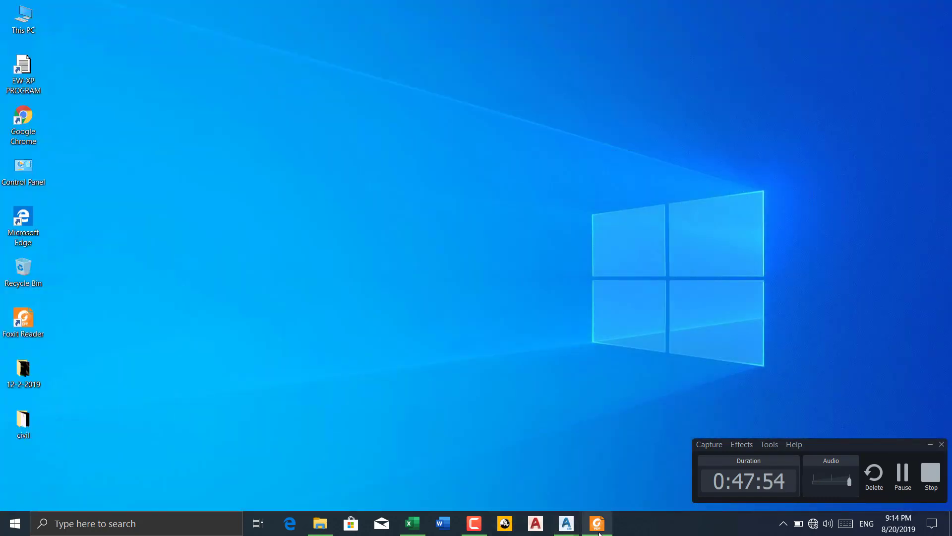
left_click(594, 529)
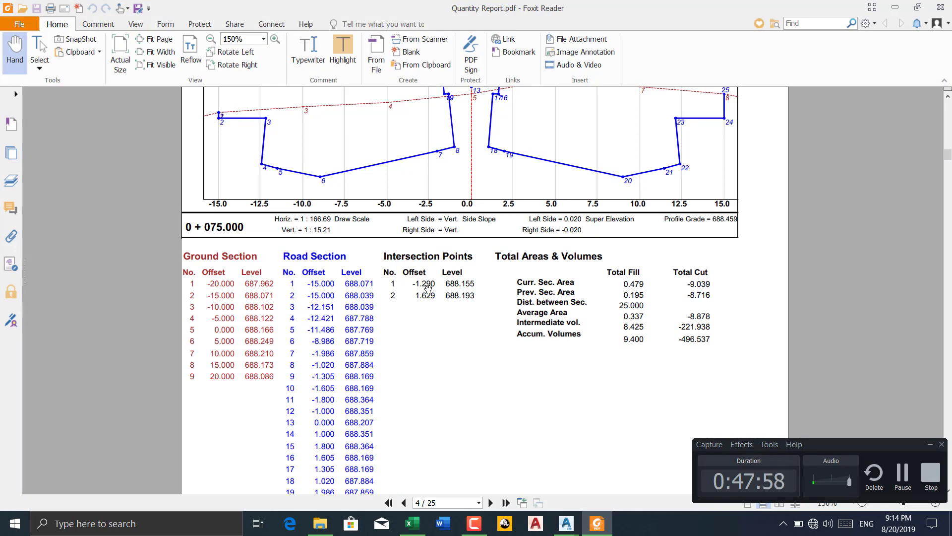
scroll(429, 285, "up", 3)
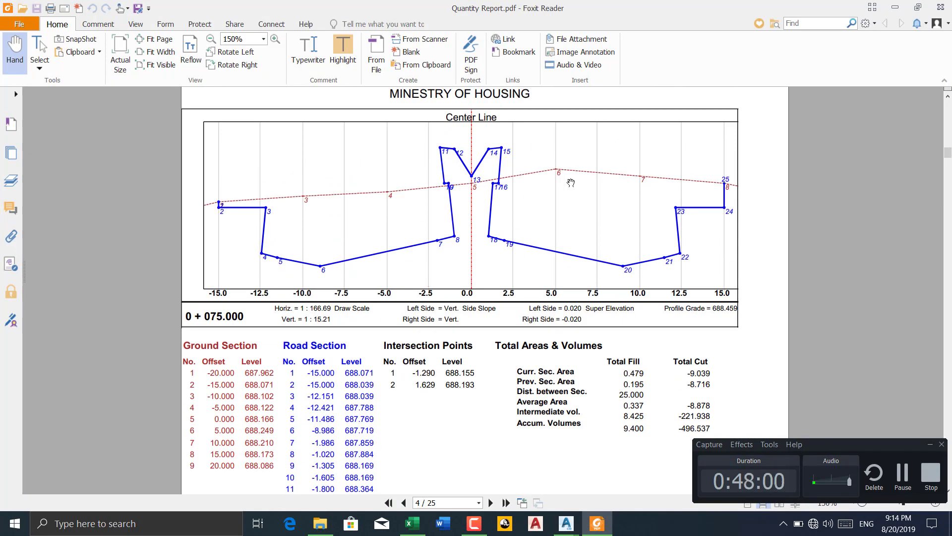
scroll(389, 235, "down", 1)
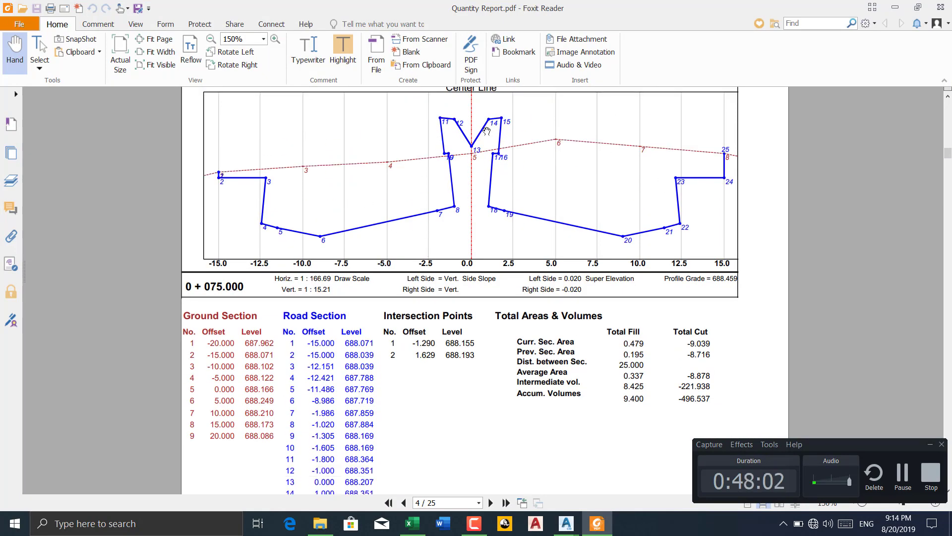
scroll(327, 331, "down", 2)
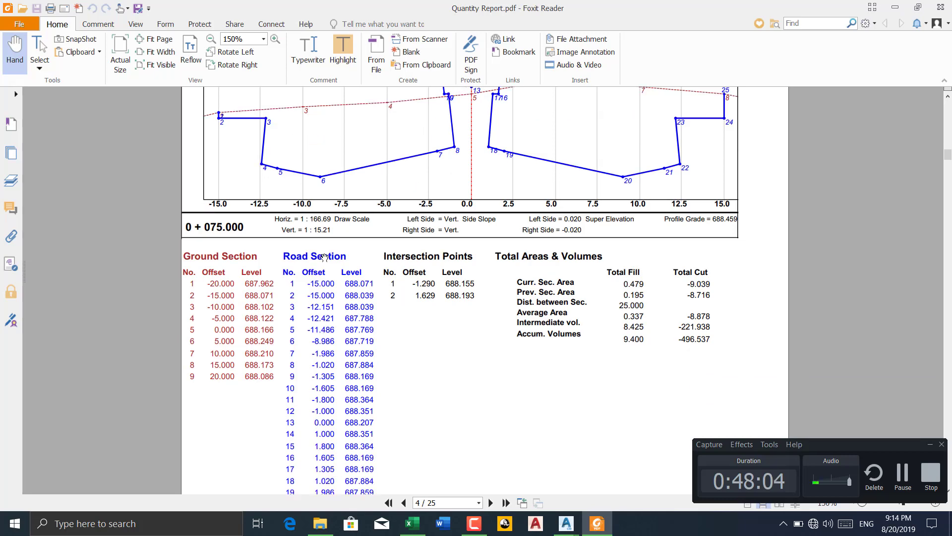
scroll(316, 268, "down", 2)
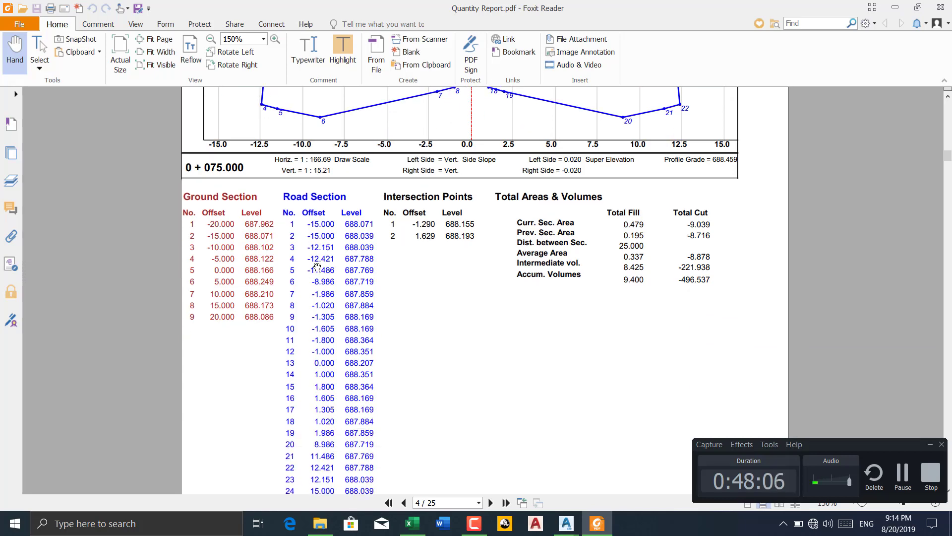
scroll(473, 160, "up", 3)
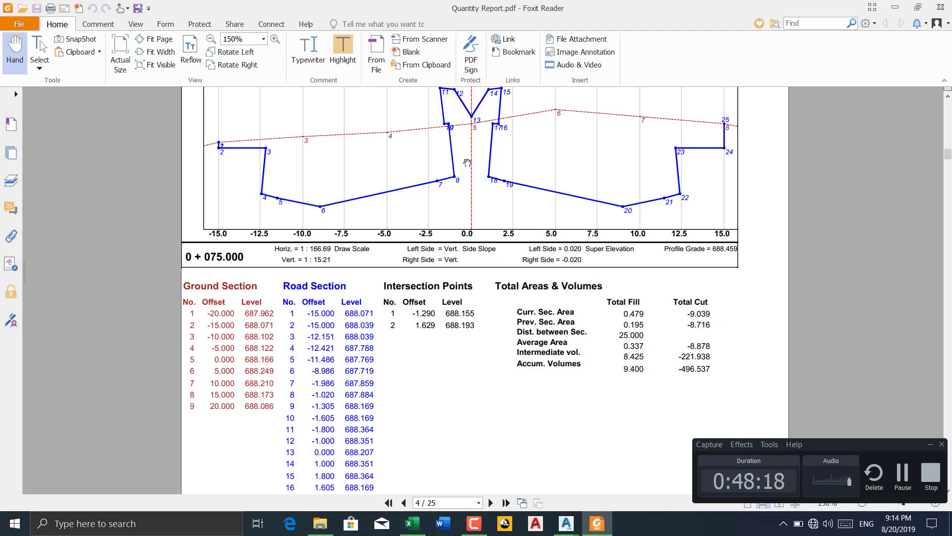
left_click(897, 12)
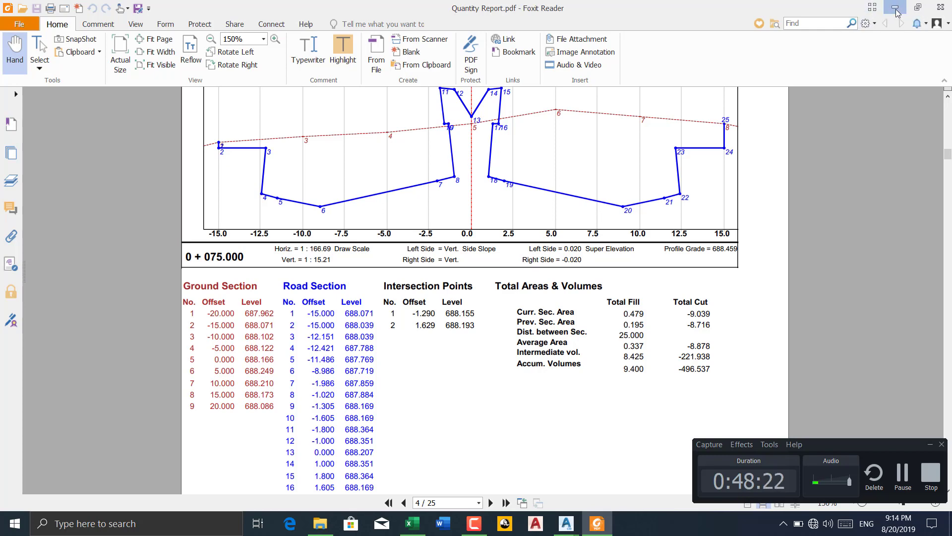
right_click(412, 121)
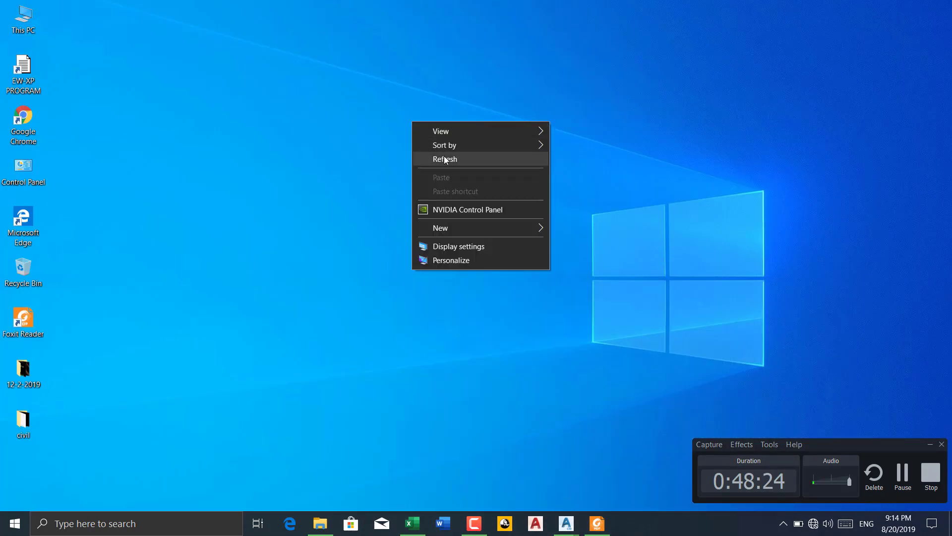
right_click(443, 155)
left_click(478, 195)
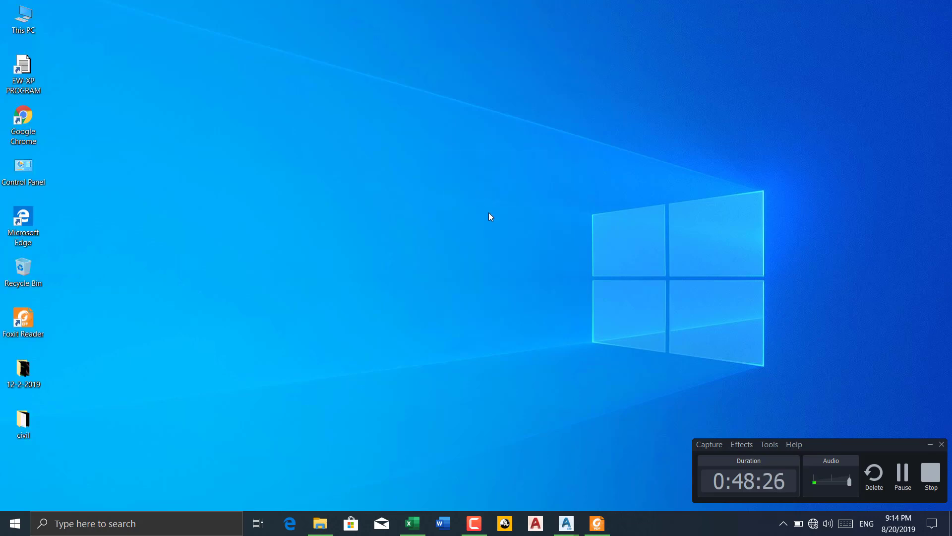